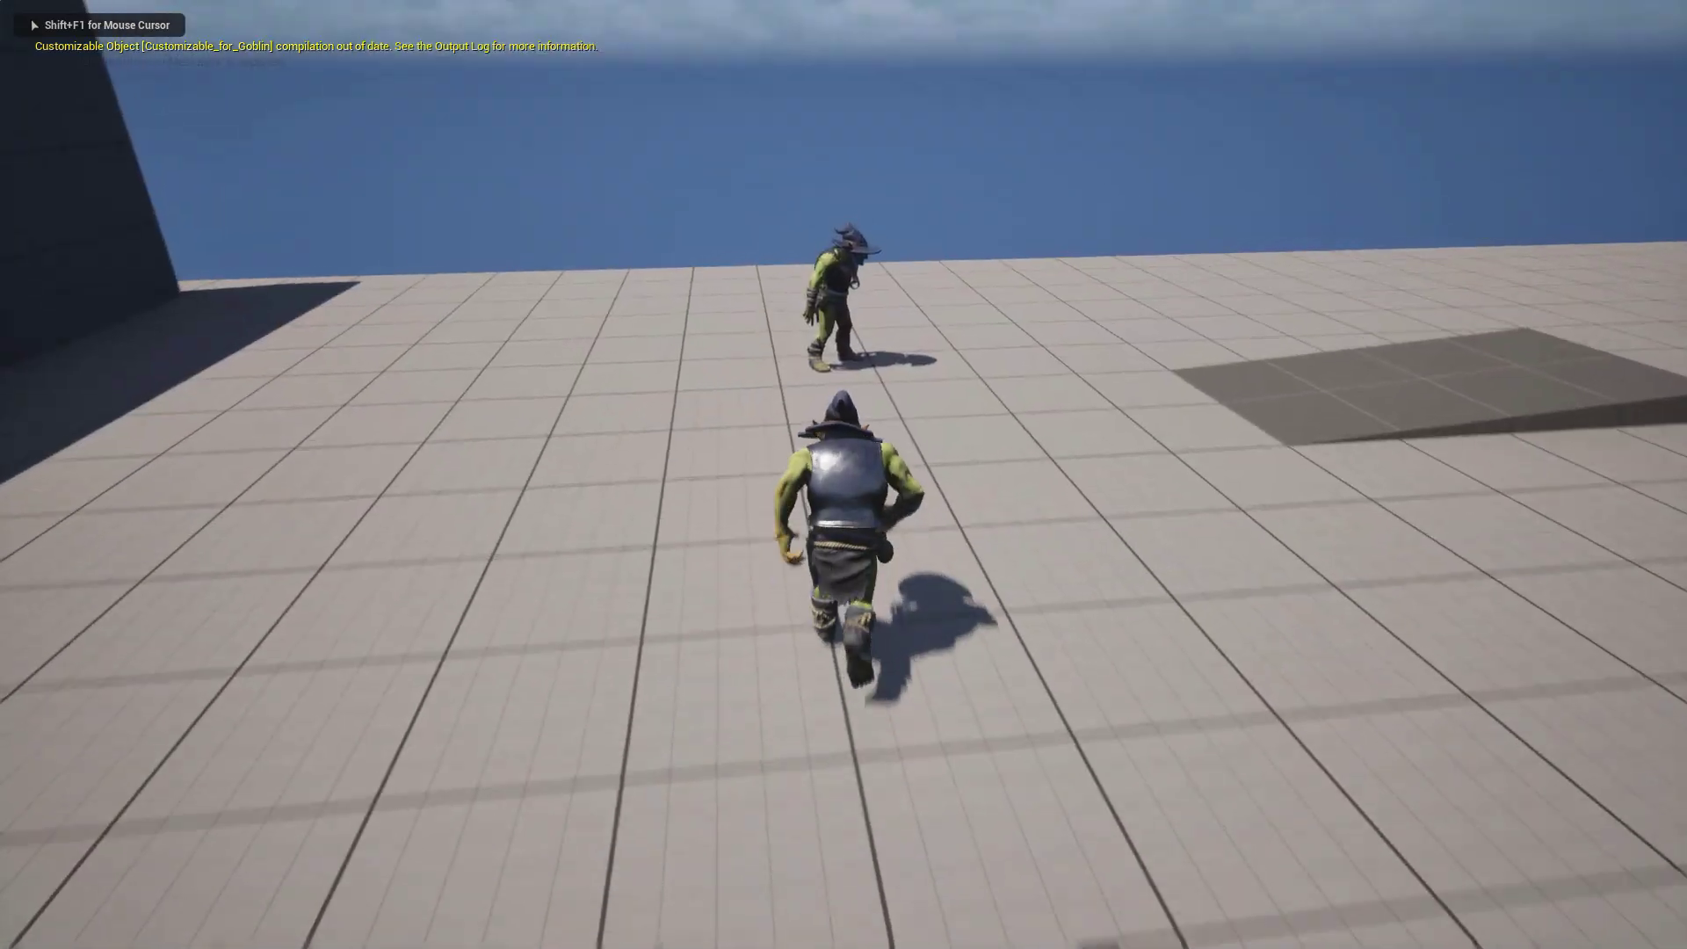
Toggle the wizard hats on the goblins in play, then stop the session and open the Content Drawer.
{"action": "key", "text": "1"}
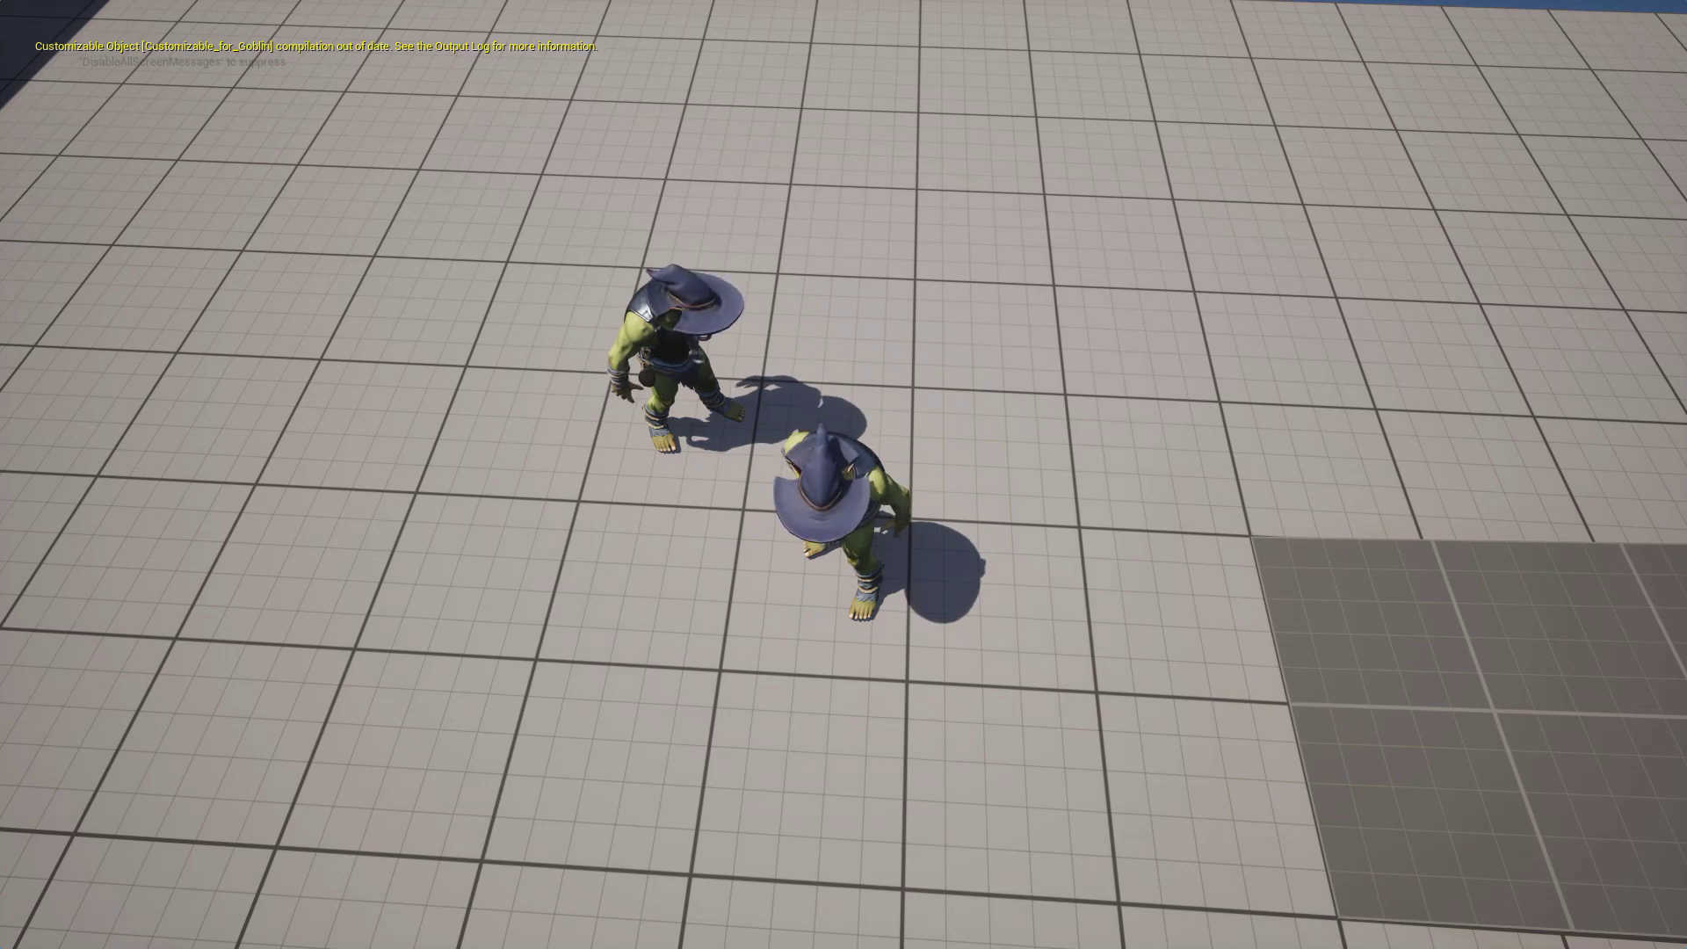
{"action": "key", "text": "Escape"}
{"action": "key", "text": "ctrl+space"}
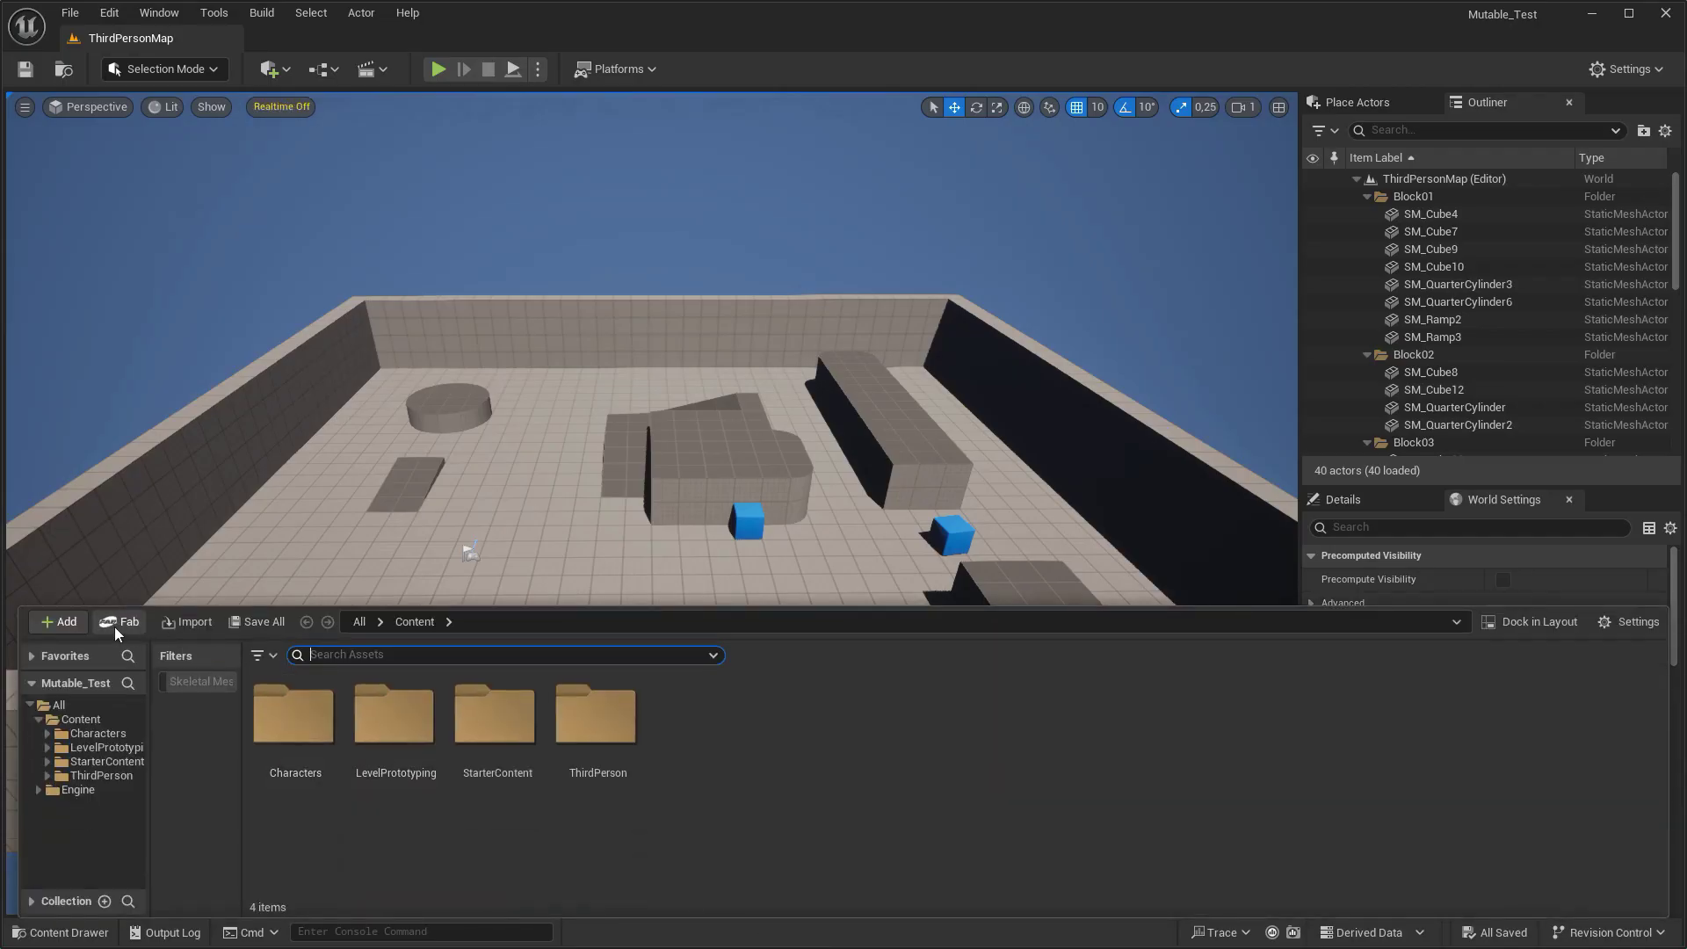
Add the Goblin warrior. Modular asset from the Fab library to the project for engine version 5.4.
{"action": "left_click", "coordinate": [115, 625]}
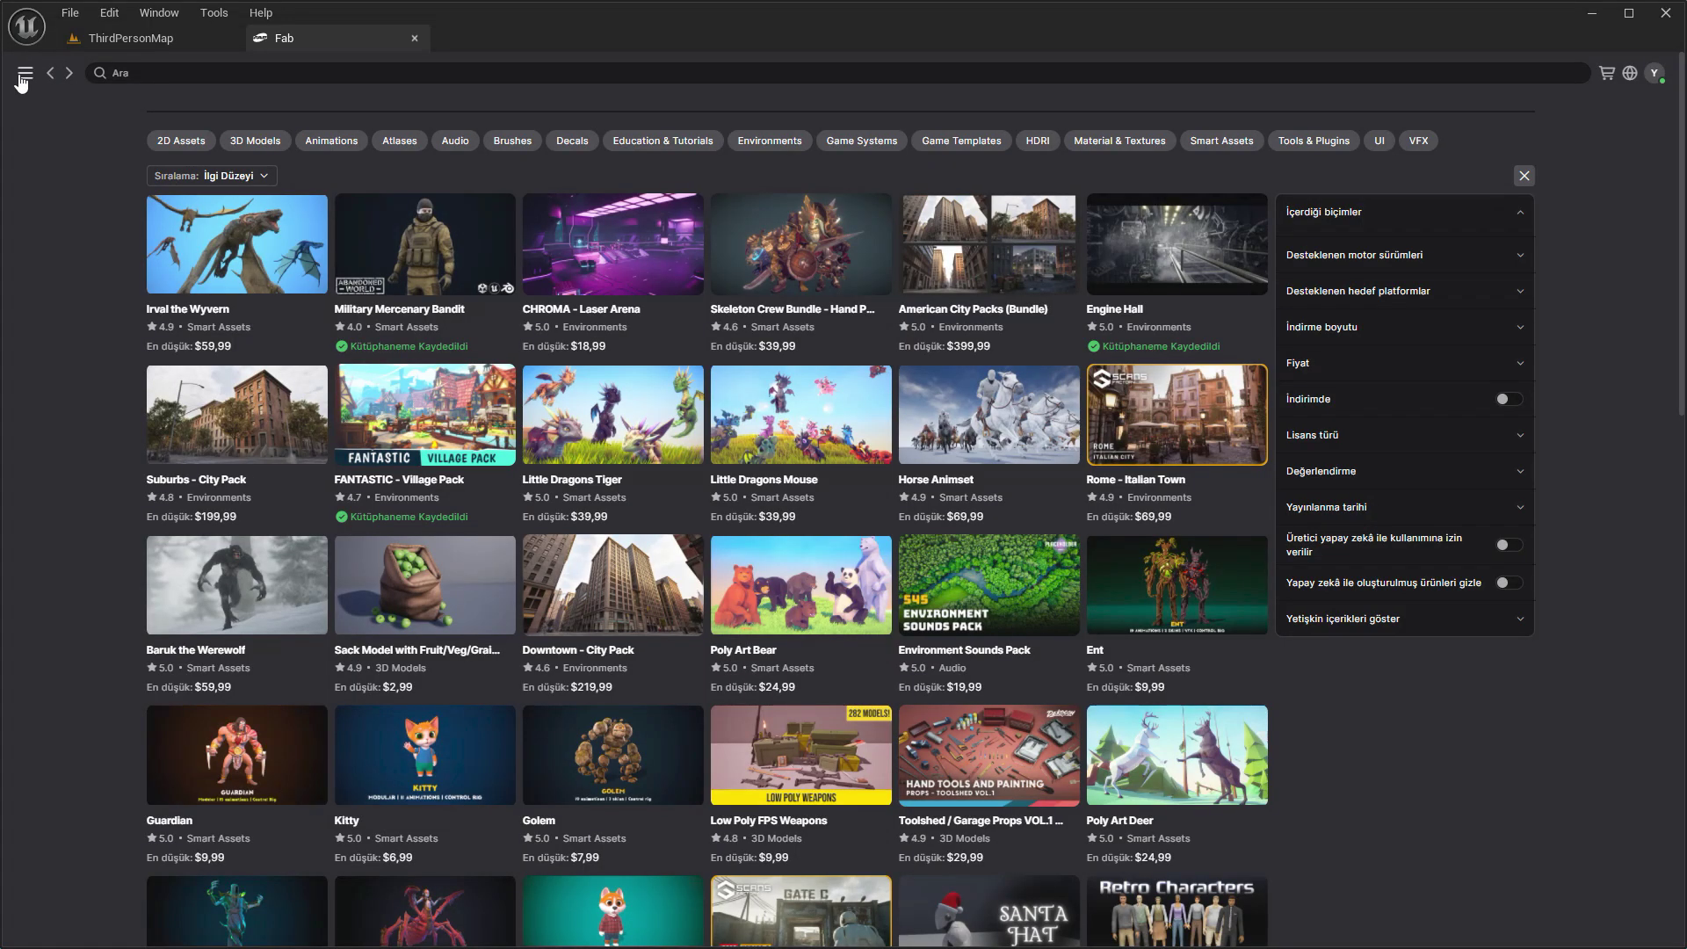
{"action": "left_click", "coordinate": [22, 82]}
{"action": "left_click", "coordinate": [93, 522]}
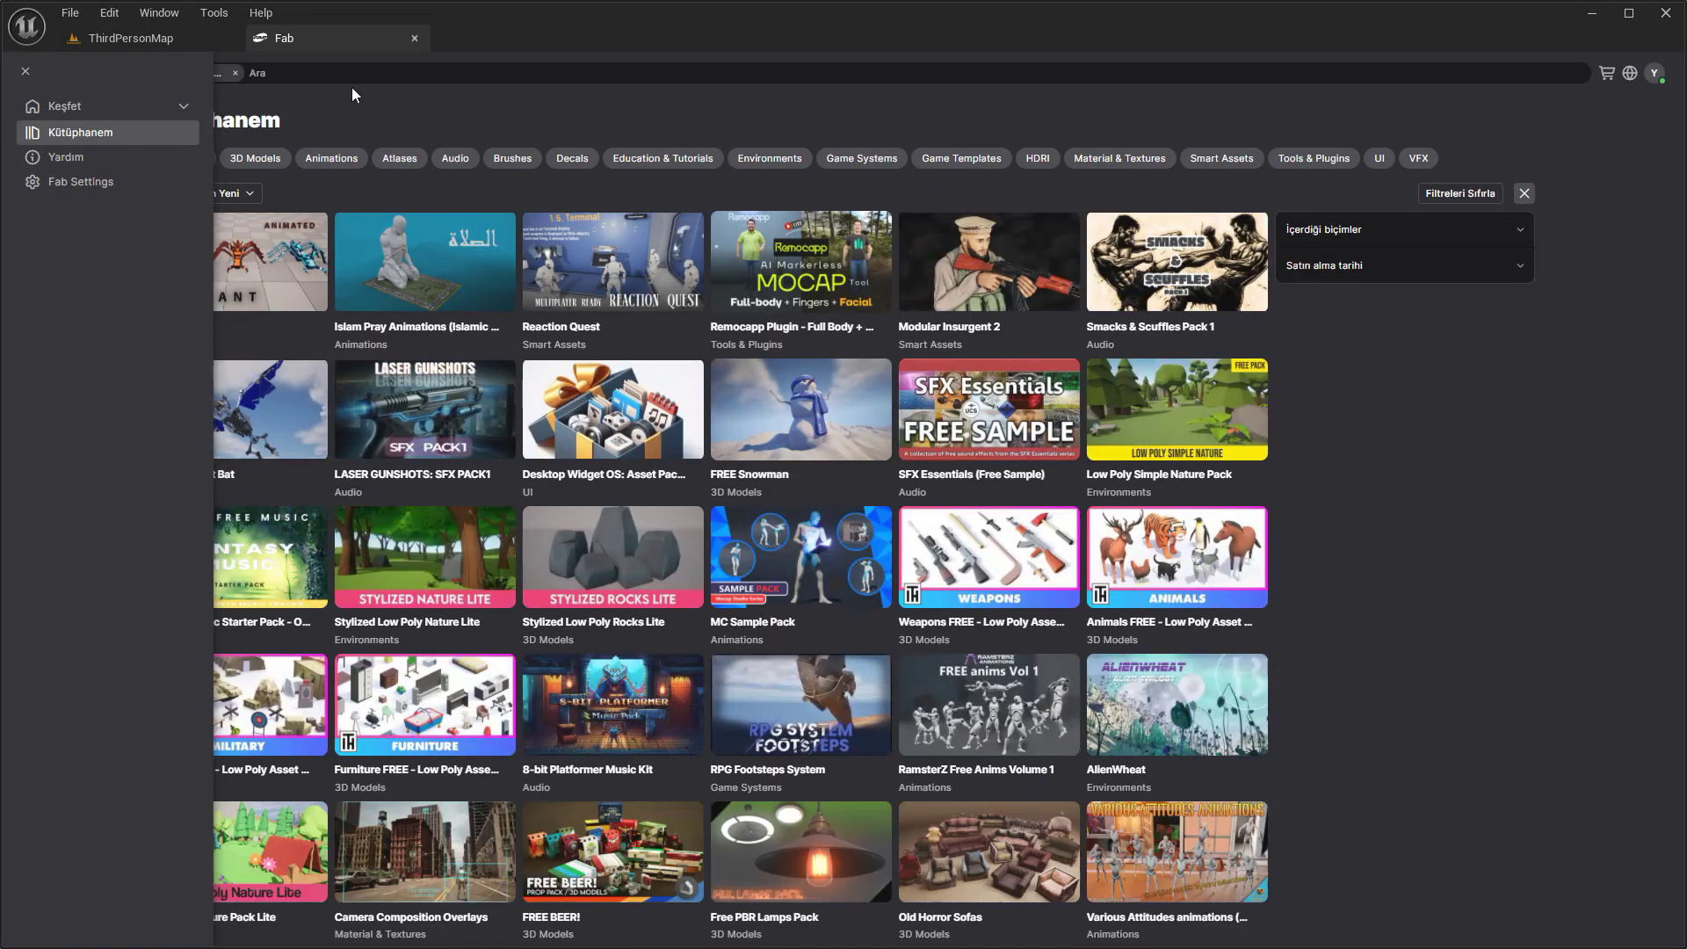
{"action": "left_click", "coordinate": [366, 75]}
{"action": "type", "text": "n"}
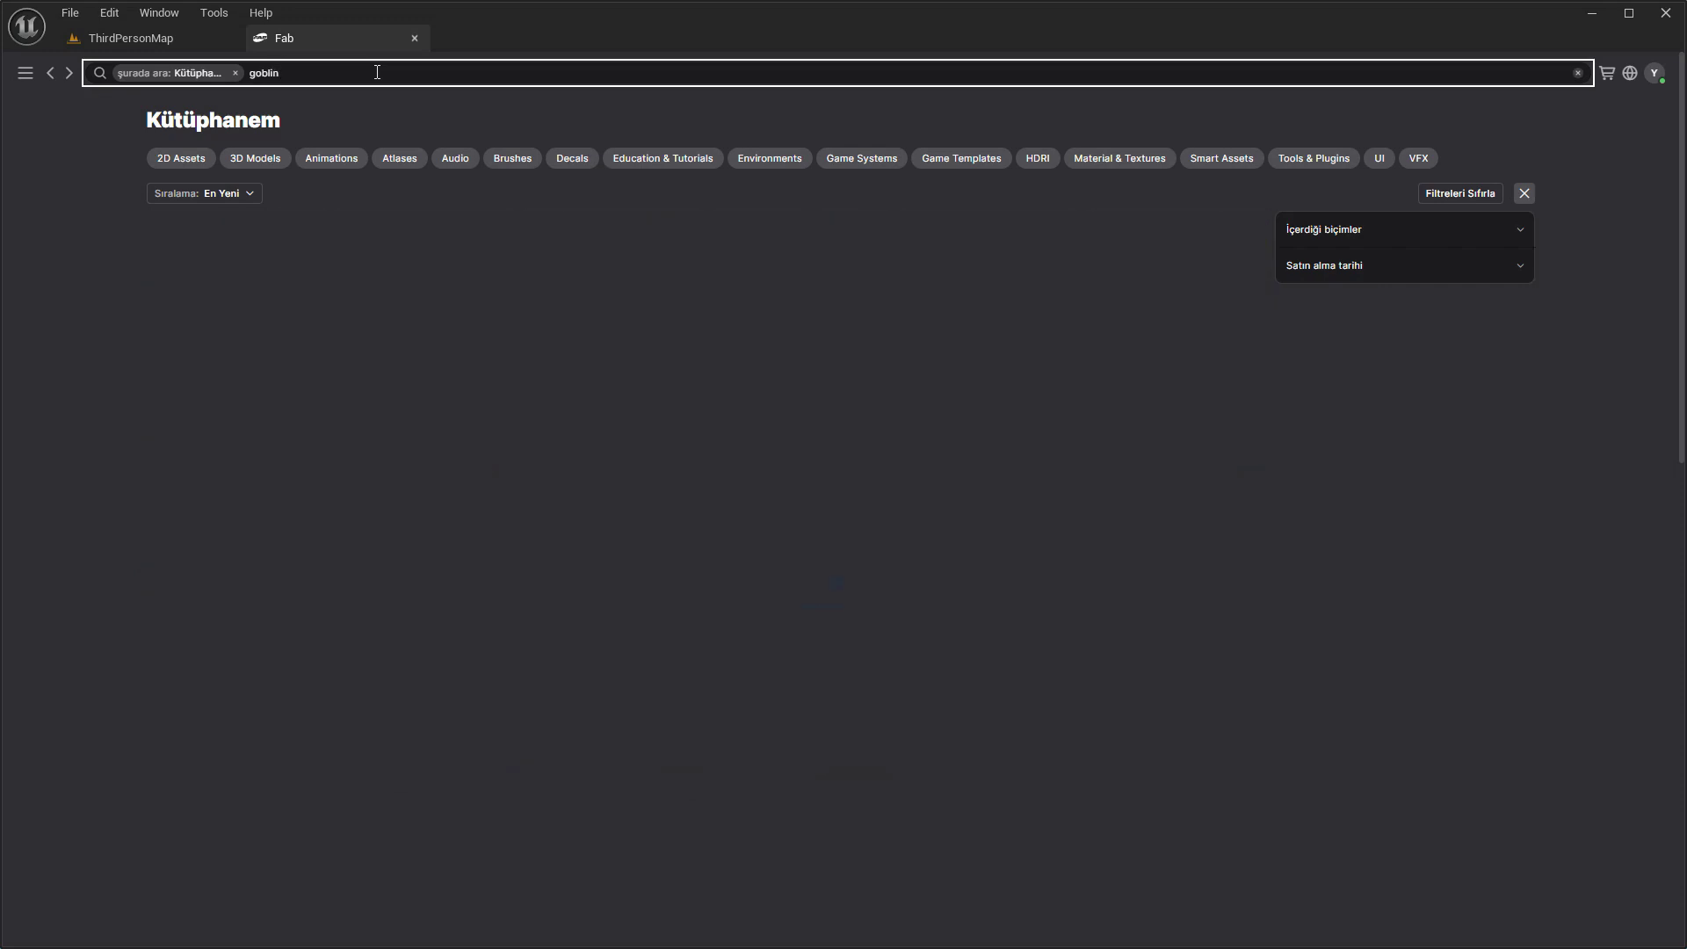
{"action": "left_click", "coordinate": [276, 245]}
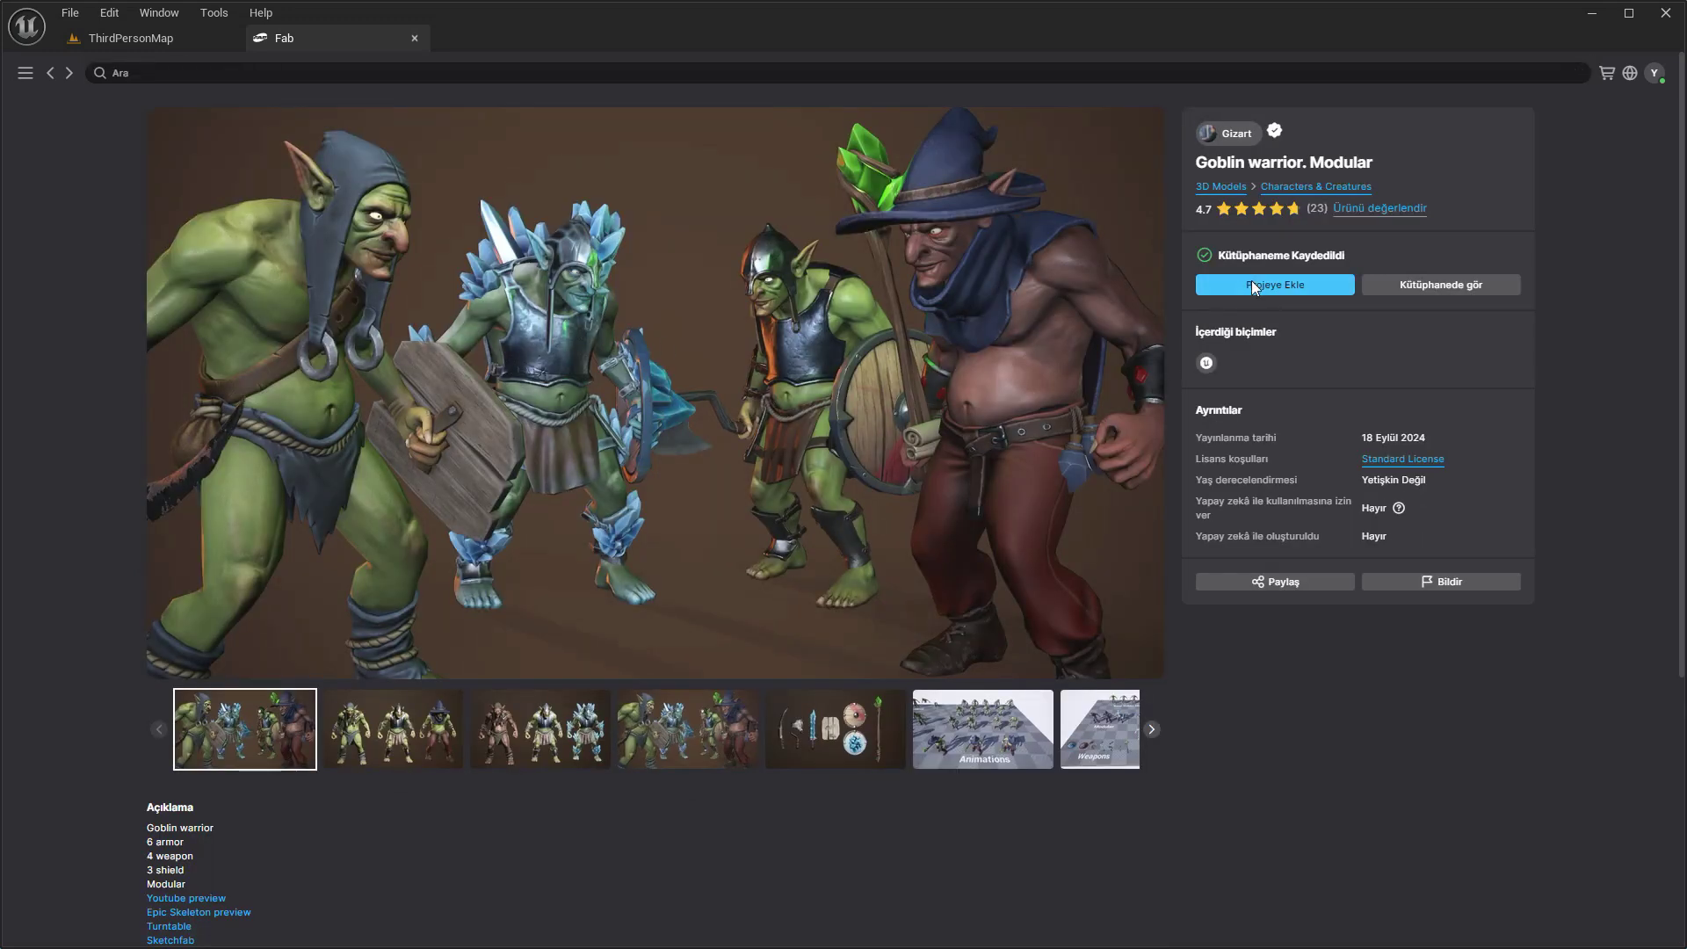
{"action": "left_click", "coordinate": [1255, 285]}
{"action": "left_click", "coordinate": [935, 520]}
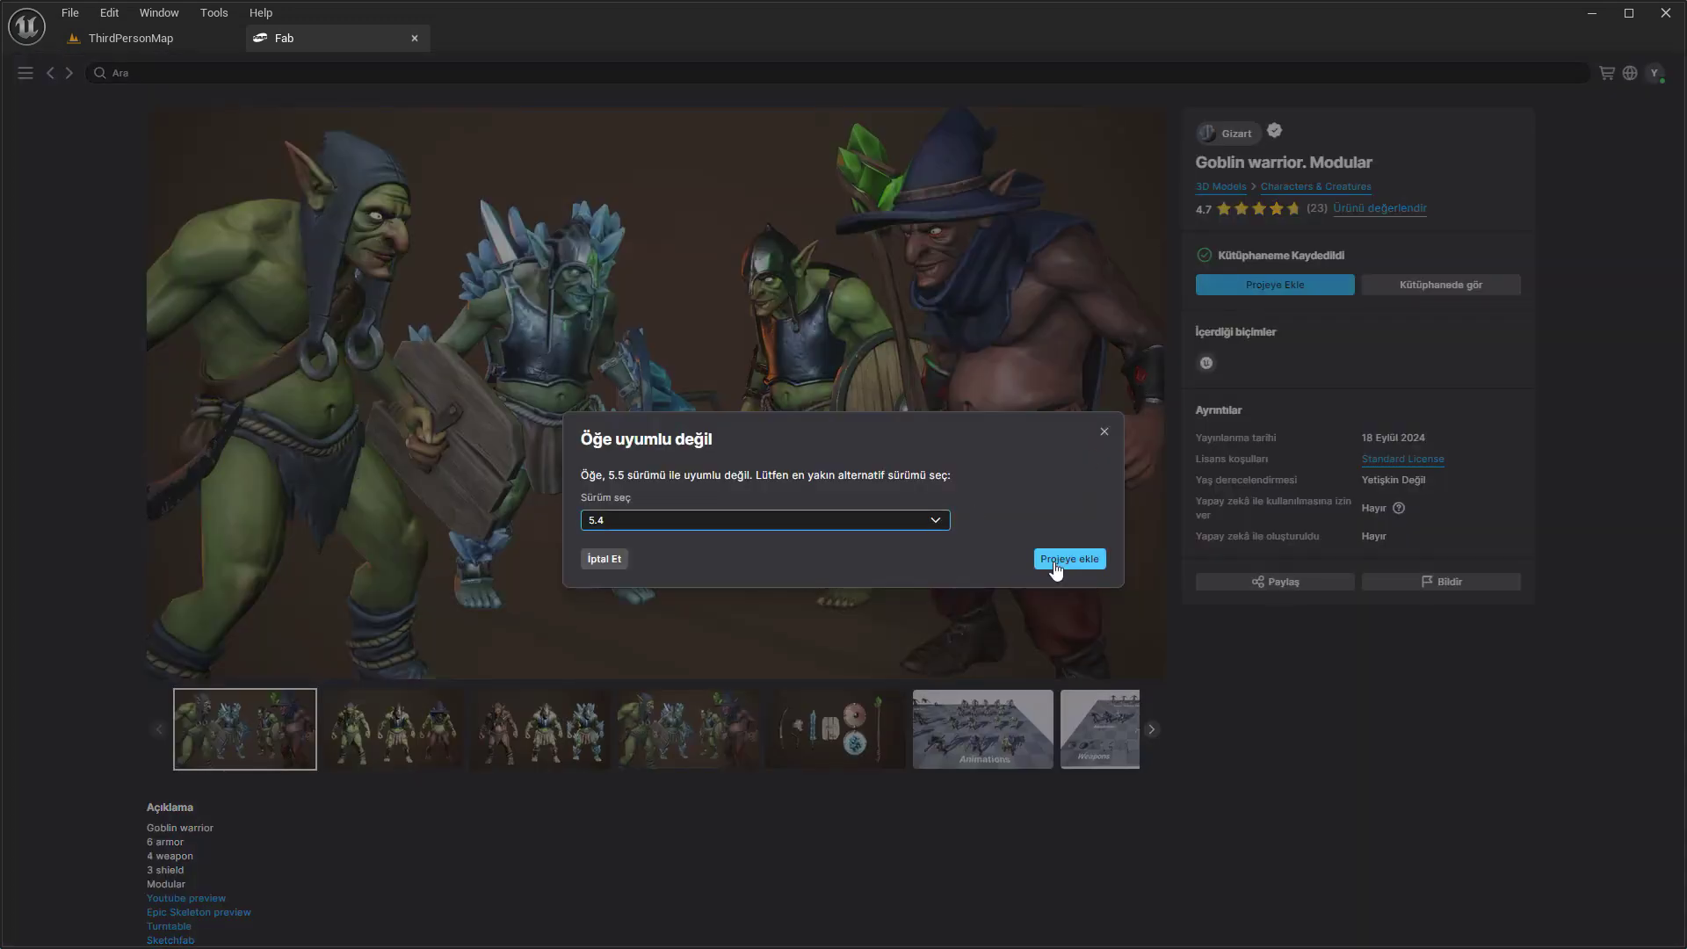
{"action": "left_click", "coordinate": [1055, 564]}
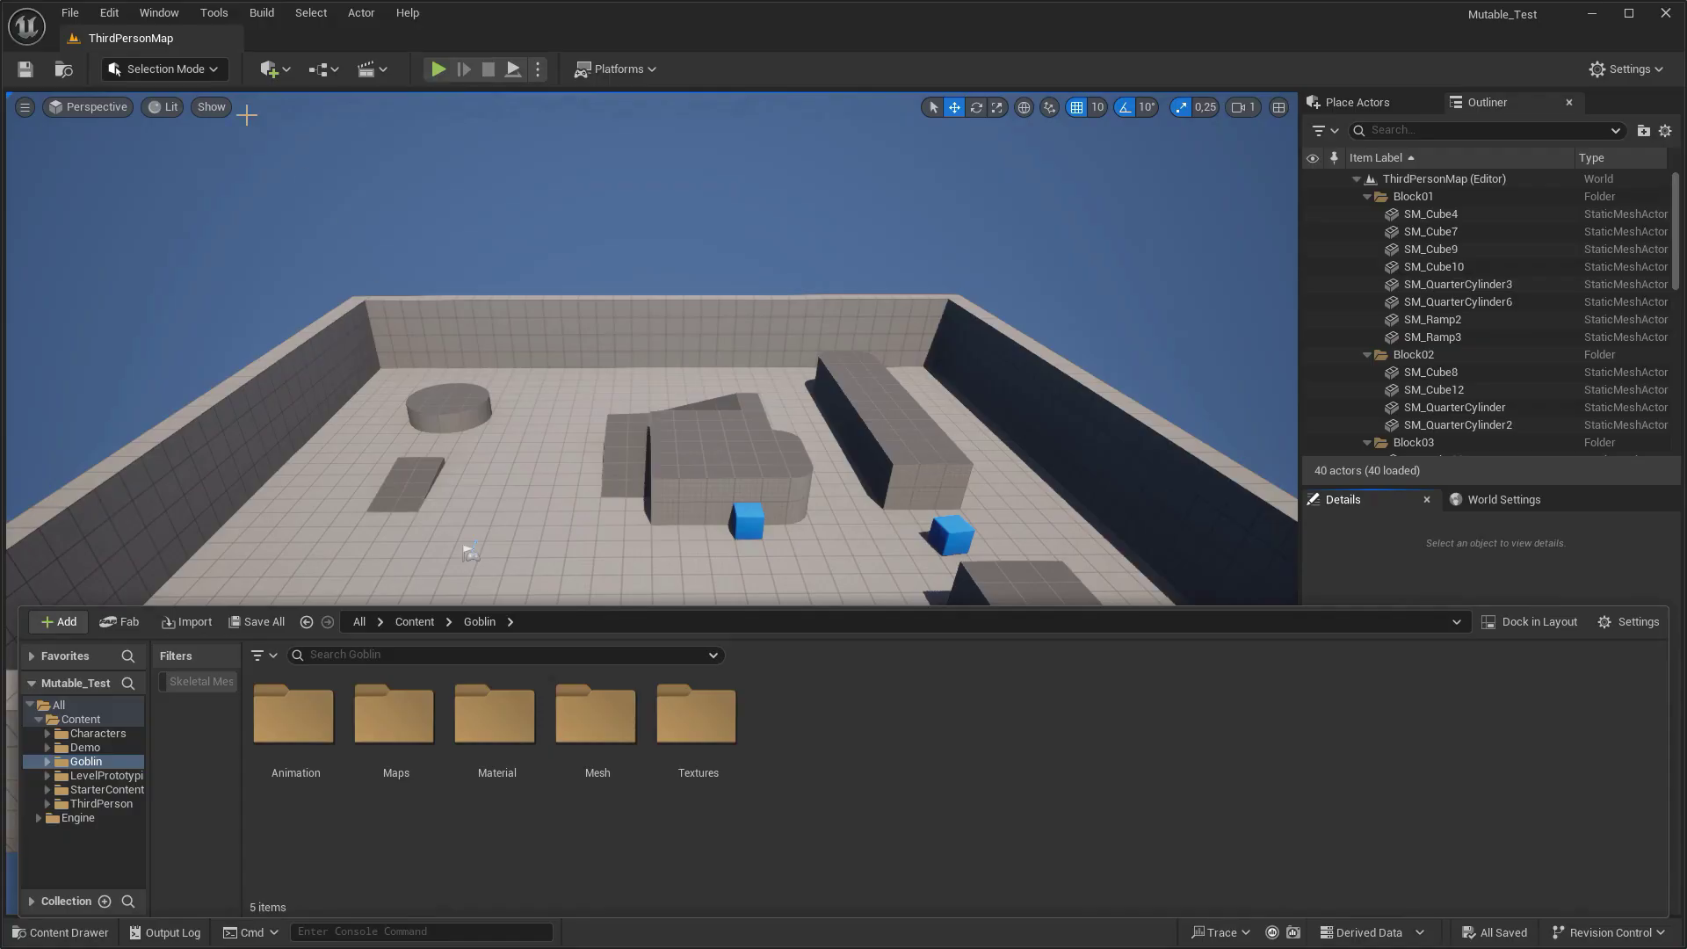
Enable the Mutable plugin, accept the beta warning, and restart the editor.
{"action": "left_click", "coordinate": [121, 21]}
{"action": "left_click", "coordinate": [151, 305]}
{"action": "type", "text": "utab"}
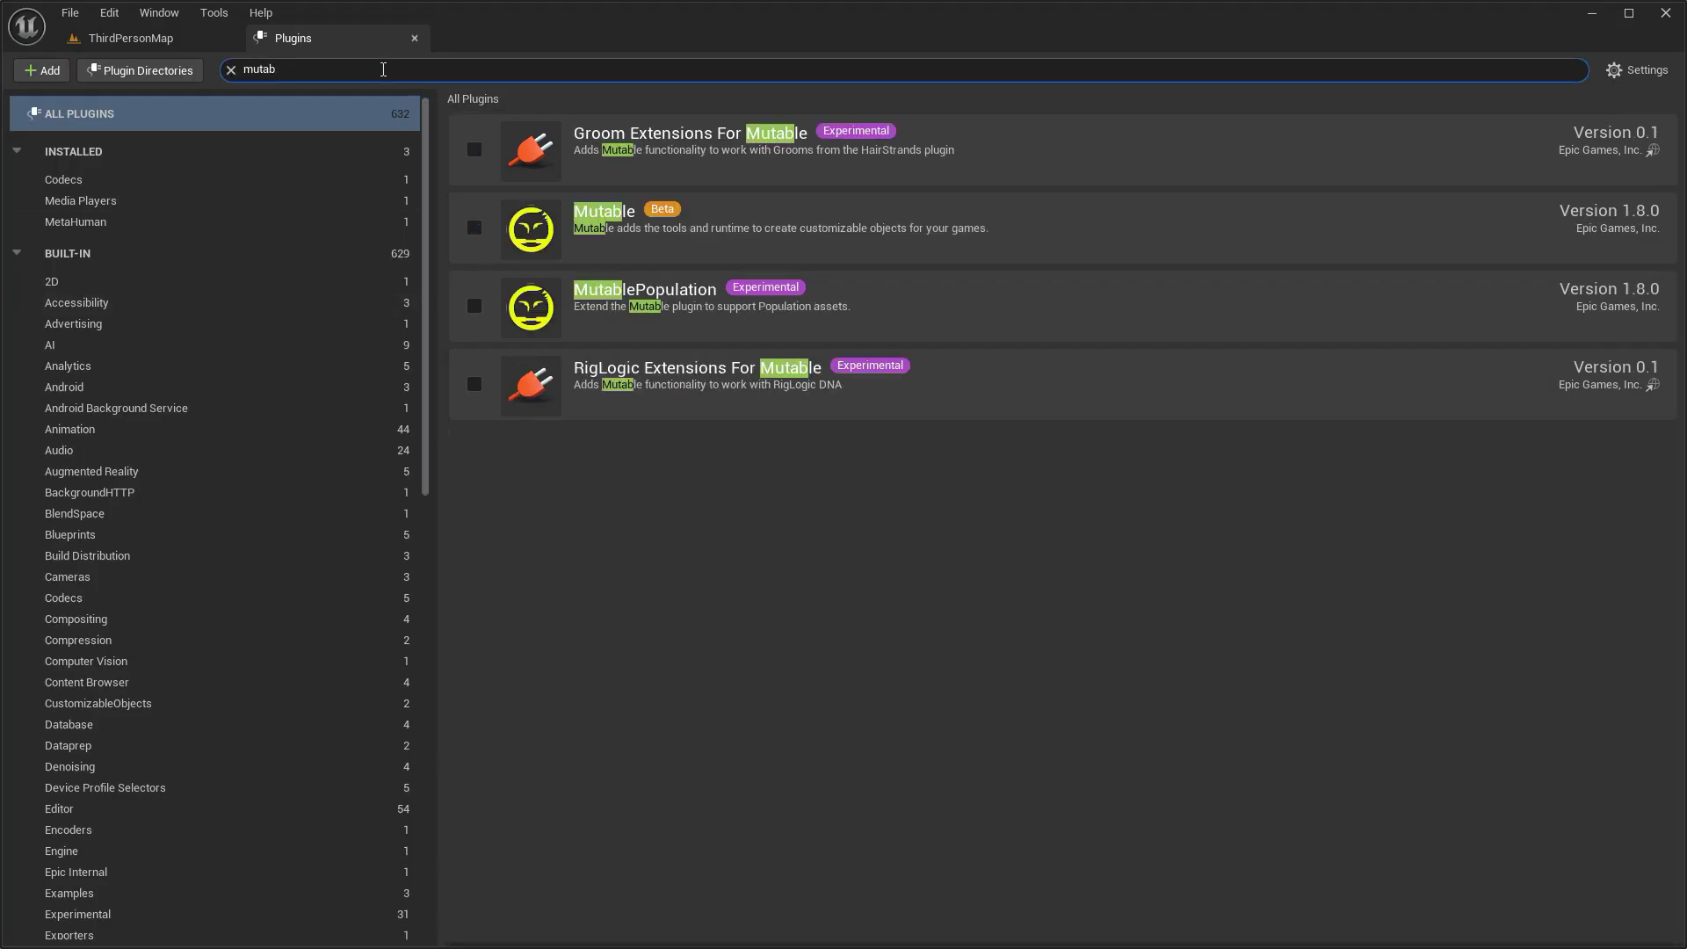
{"action": "left_click", "coordinate": [476, 228]}
{"action": "left_click", "coordinate": [1004, 591]}
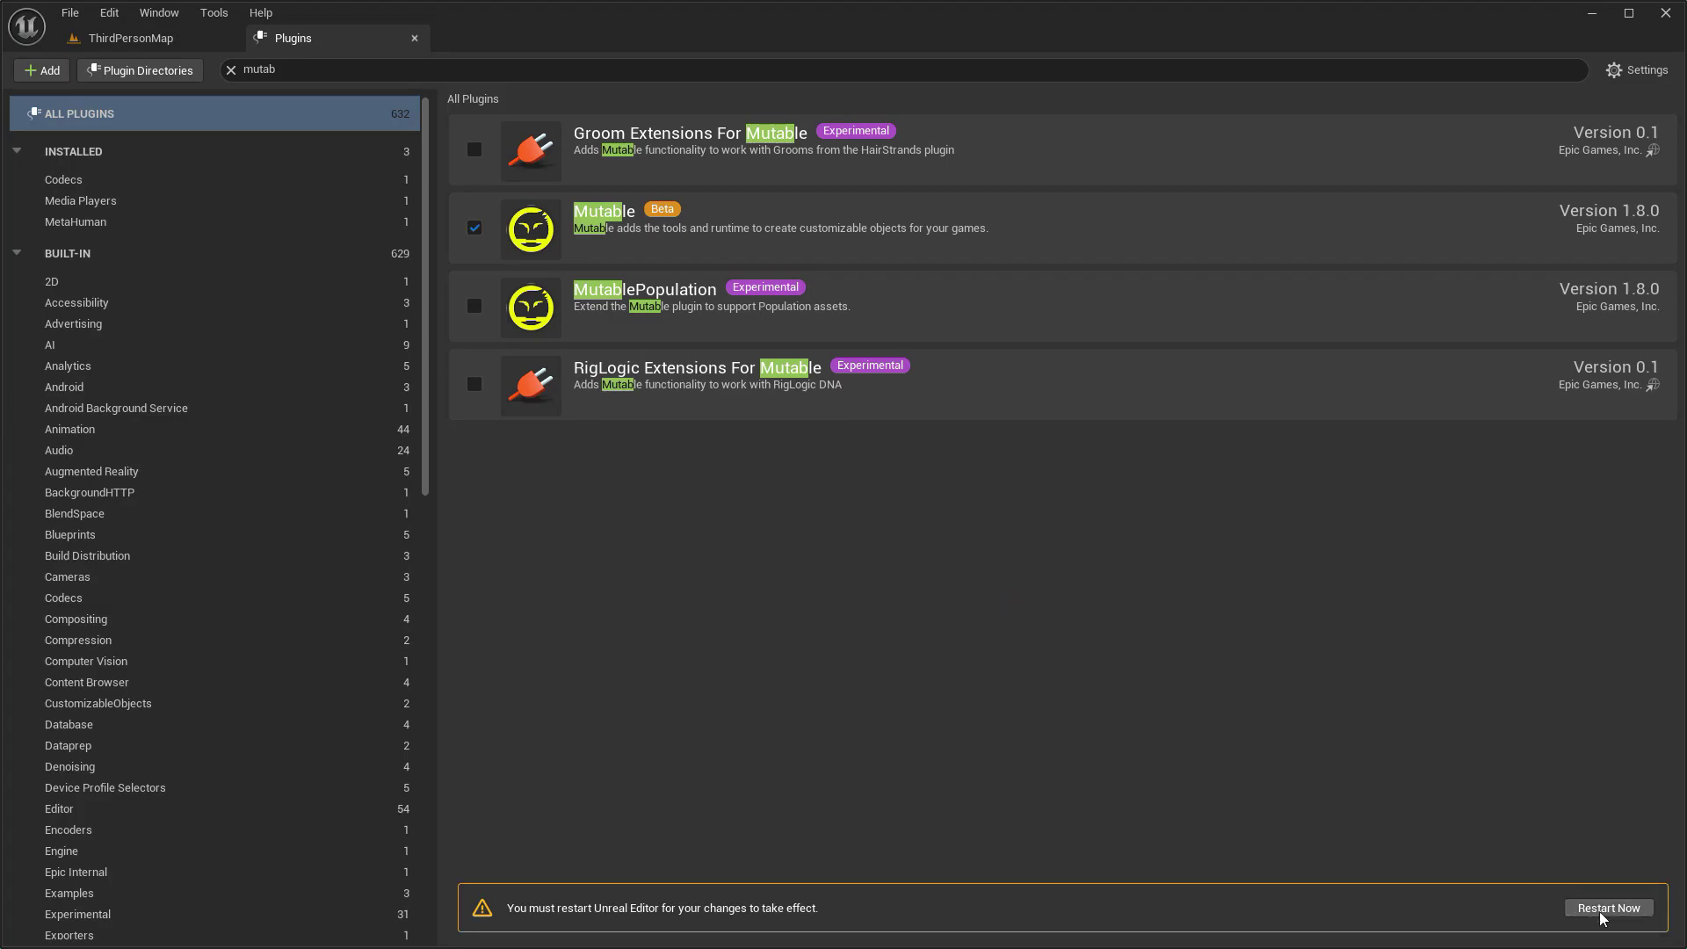
{"action": "left_click", "coordinate": [1600, 912]}
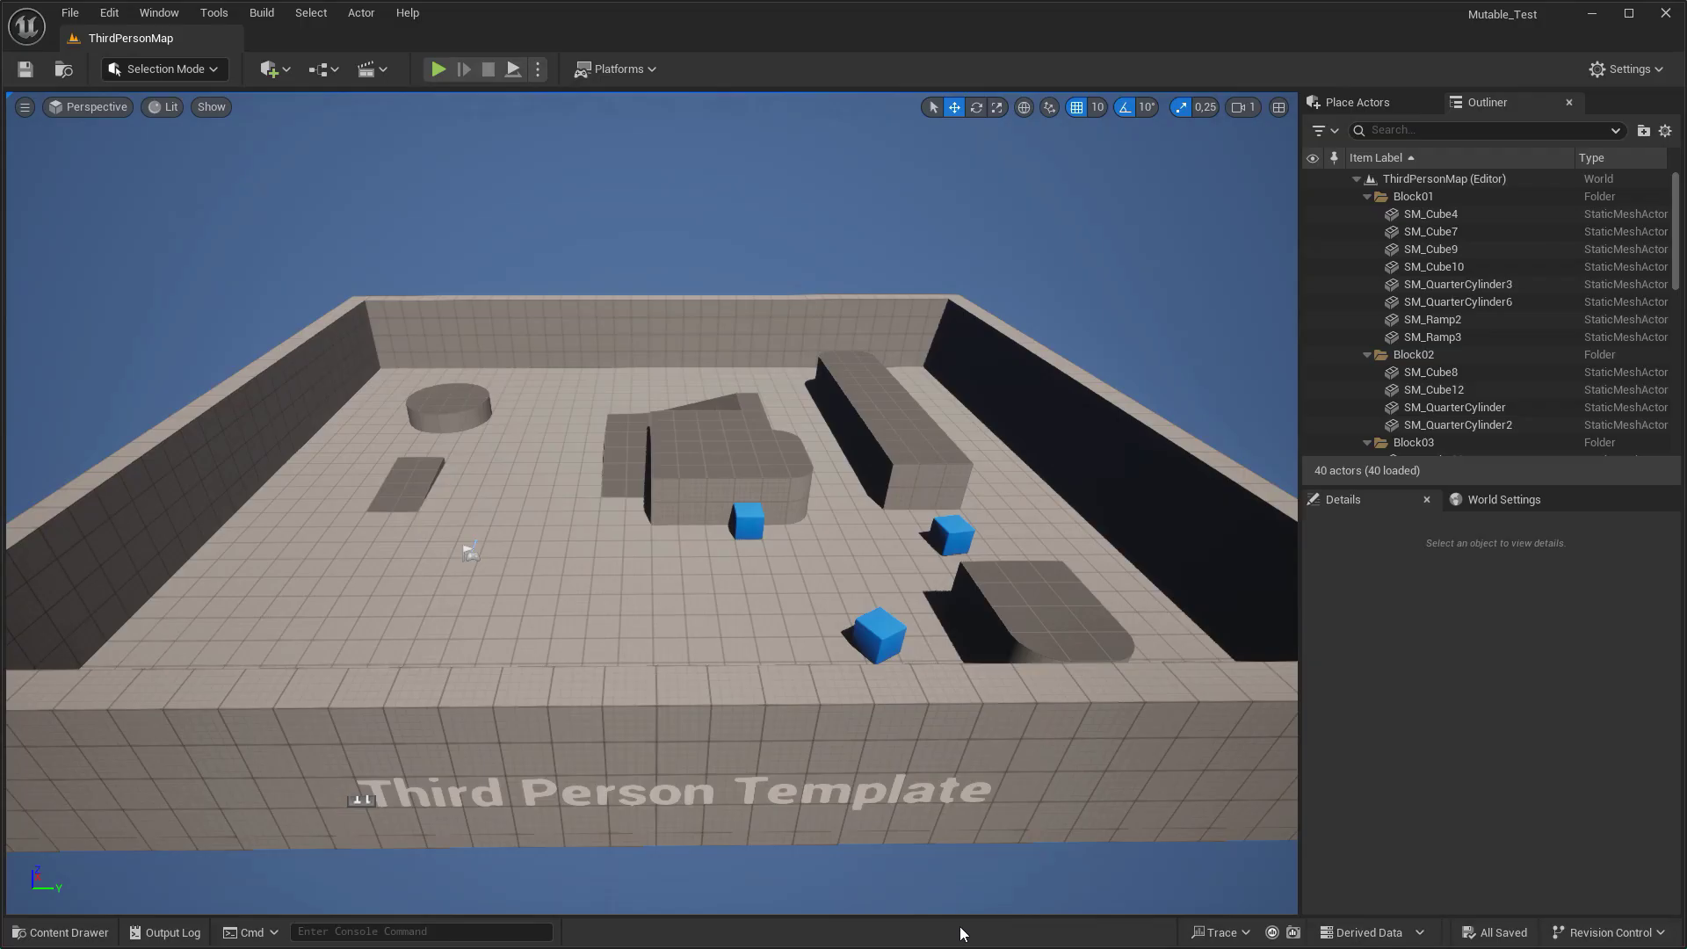
{"action": "key", "text": "ctrl+space"}
Copy BP_ThirdPersonCharacter into Content and name the copy BP_GoblinCharacter.
{"action": "left_click", "coordinate": [414, 621]}
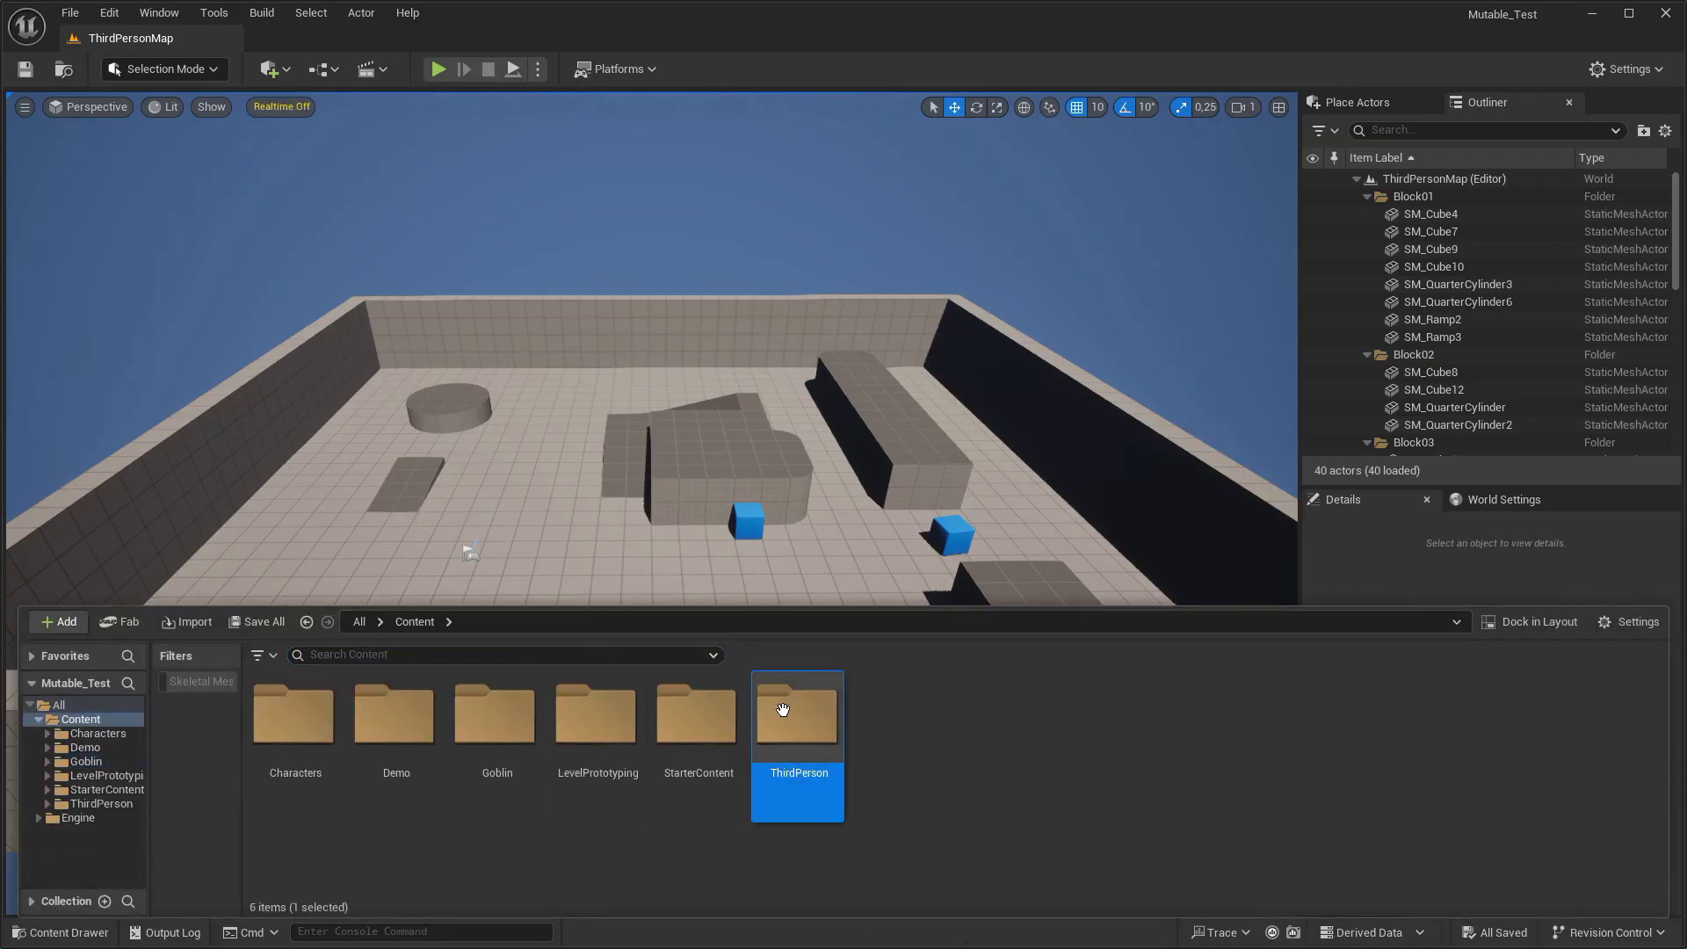
{"action": "double_click", "coordinate": [782, 712]}
{"action": "double_click", "coordinate": [295, 716]}
{"action": "left_click_drag", "start_coordinate": [264, 738], "coordinate": [90, 719]}
{"action": "left_click", "coordinate": [123, 745]}
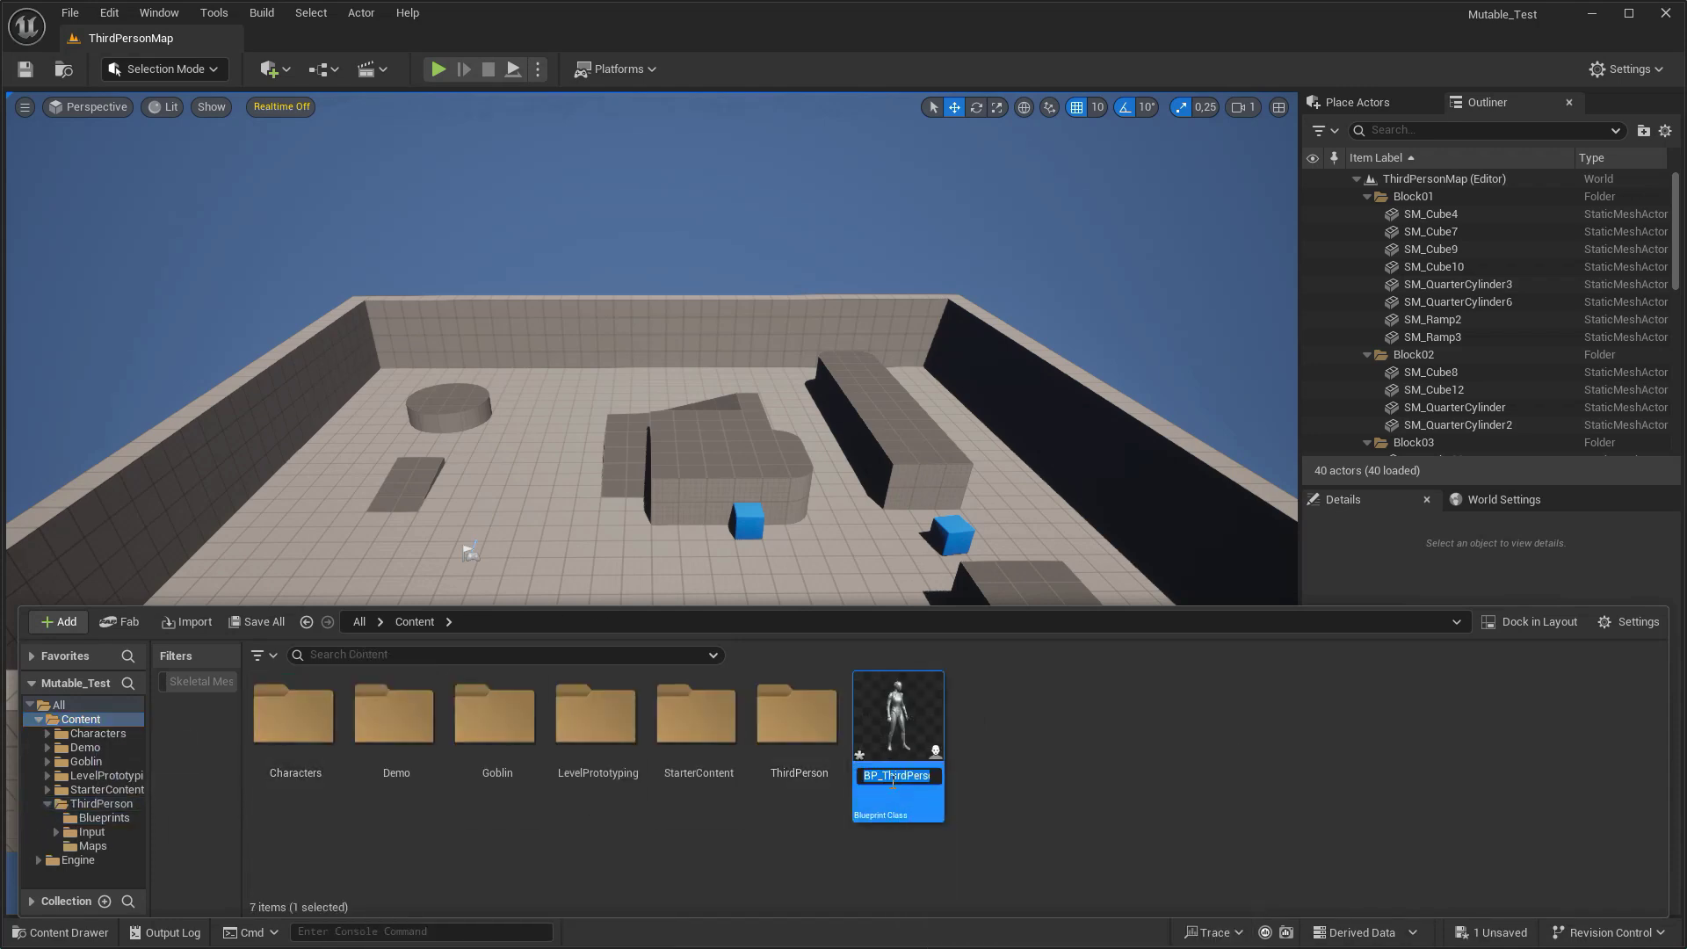
{"action": "type", "text": "BP_Go"}
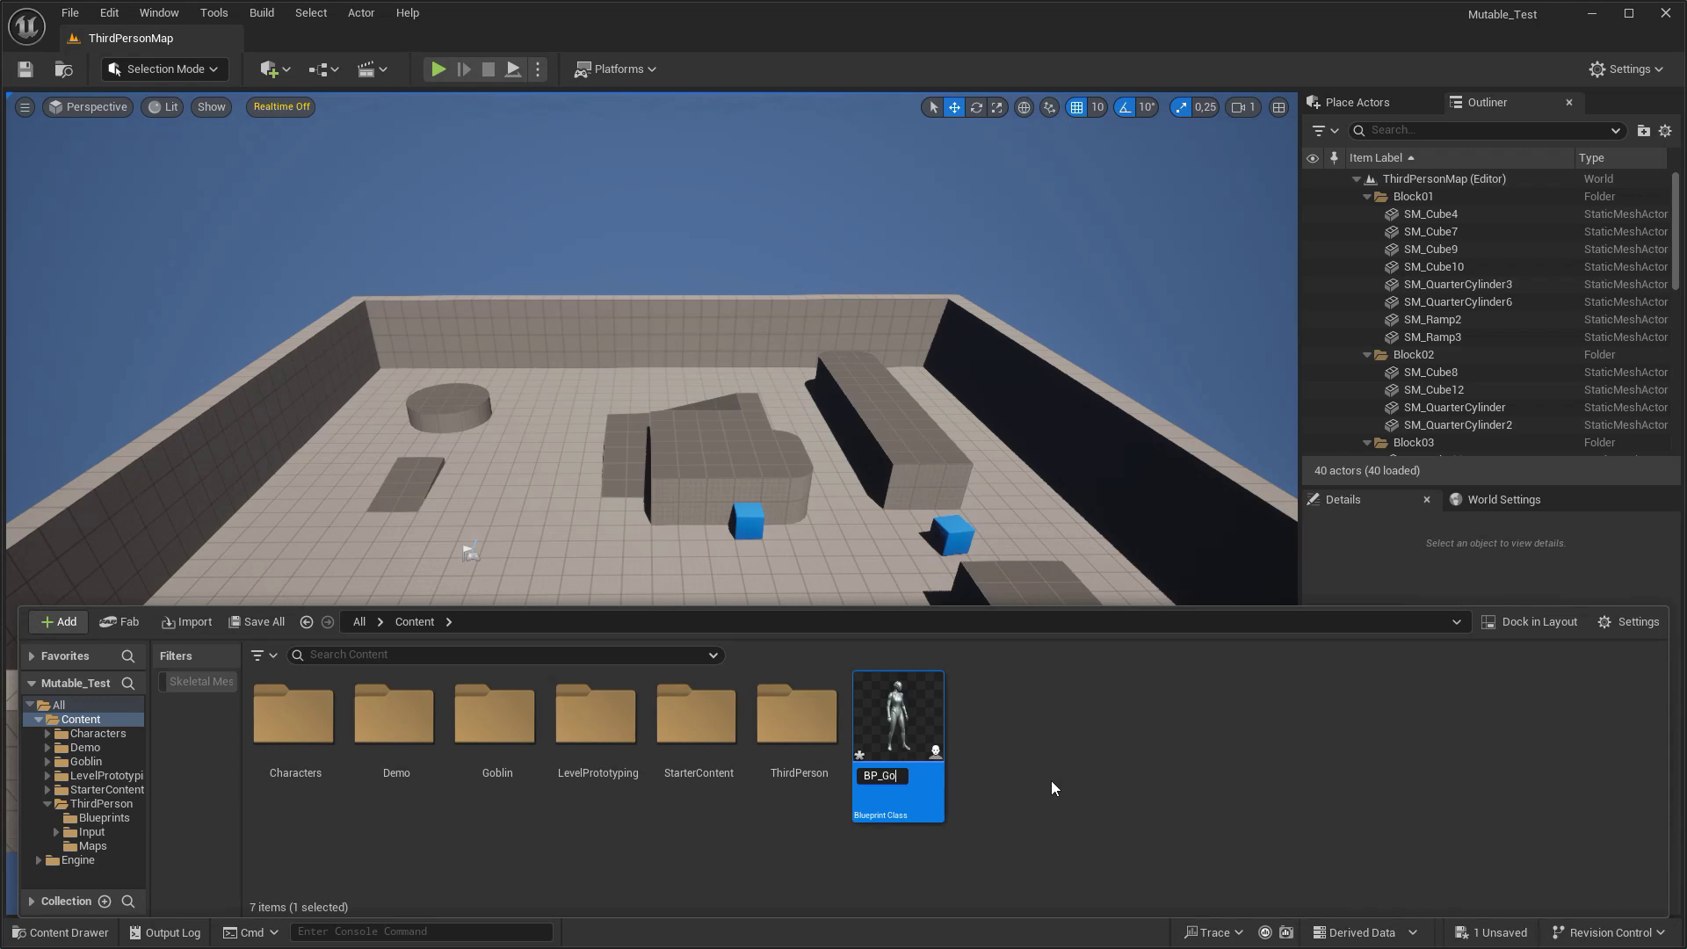
{"action": "type", "text": "blinCharacter"}
{"action": "key", "text": "Return"}
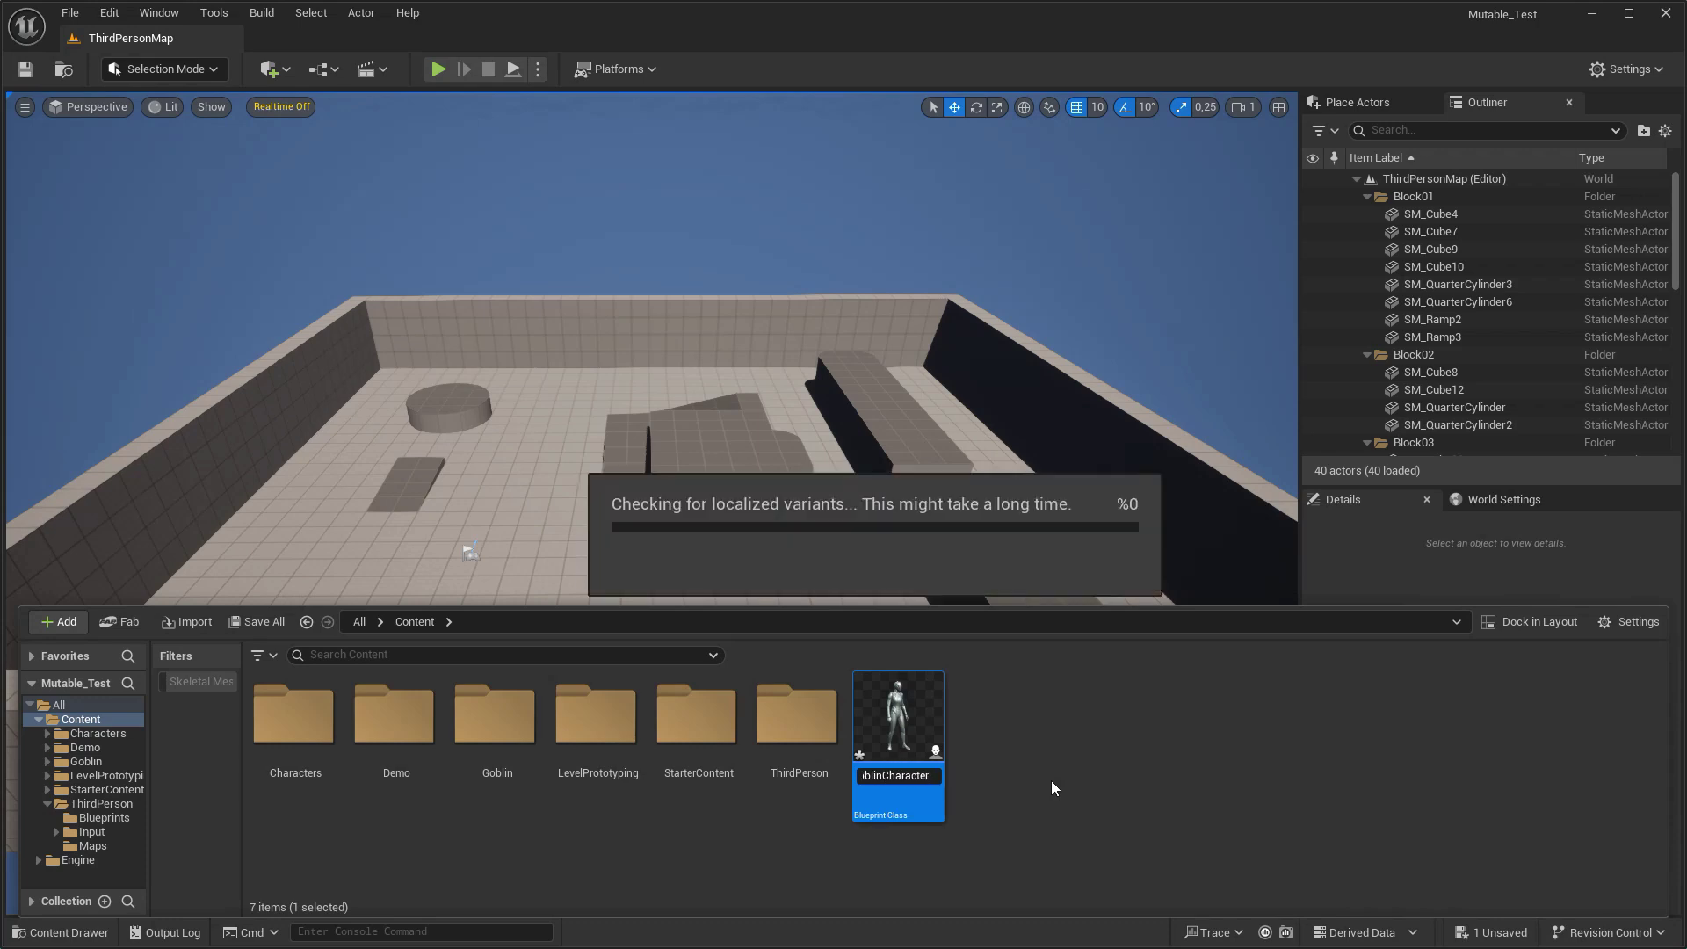
Set BP_GoblinCharacter as the level's Default Pawn Class and open it in the Blueprint editor.
{"action": "left_click", "coordinate": [1505, 499]}
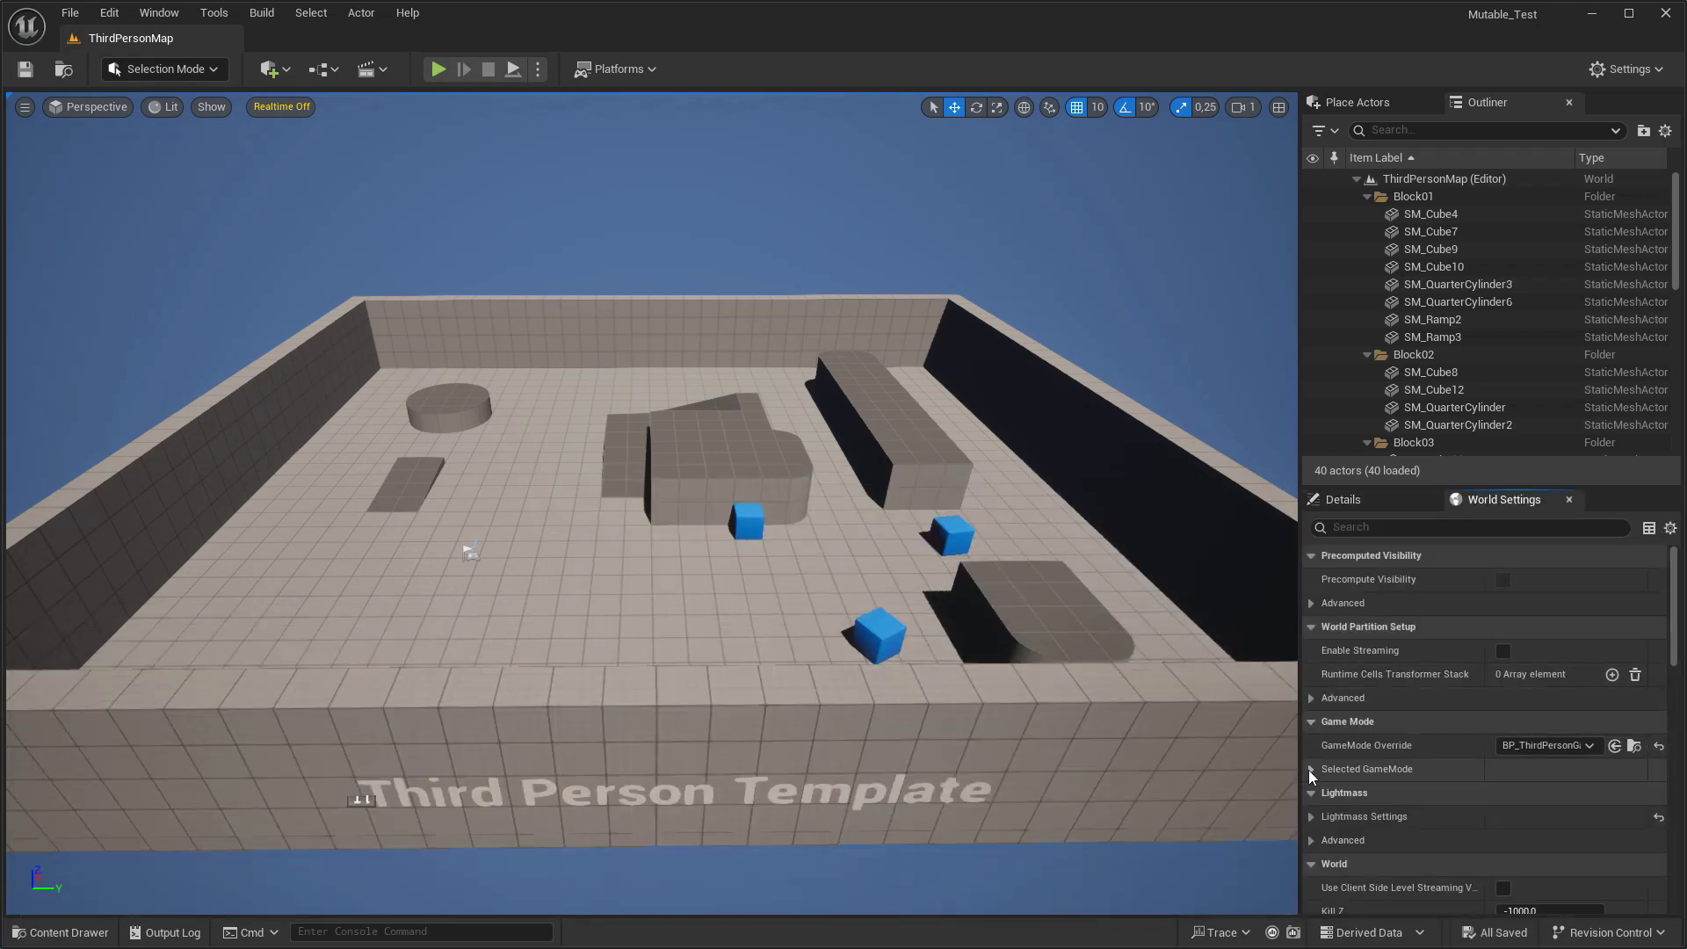
{"action": "scroll", "coordinate": [1540, 717], "scroll_direction": "down", "scroll_amount": 3}
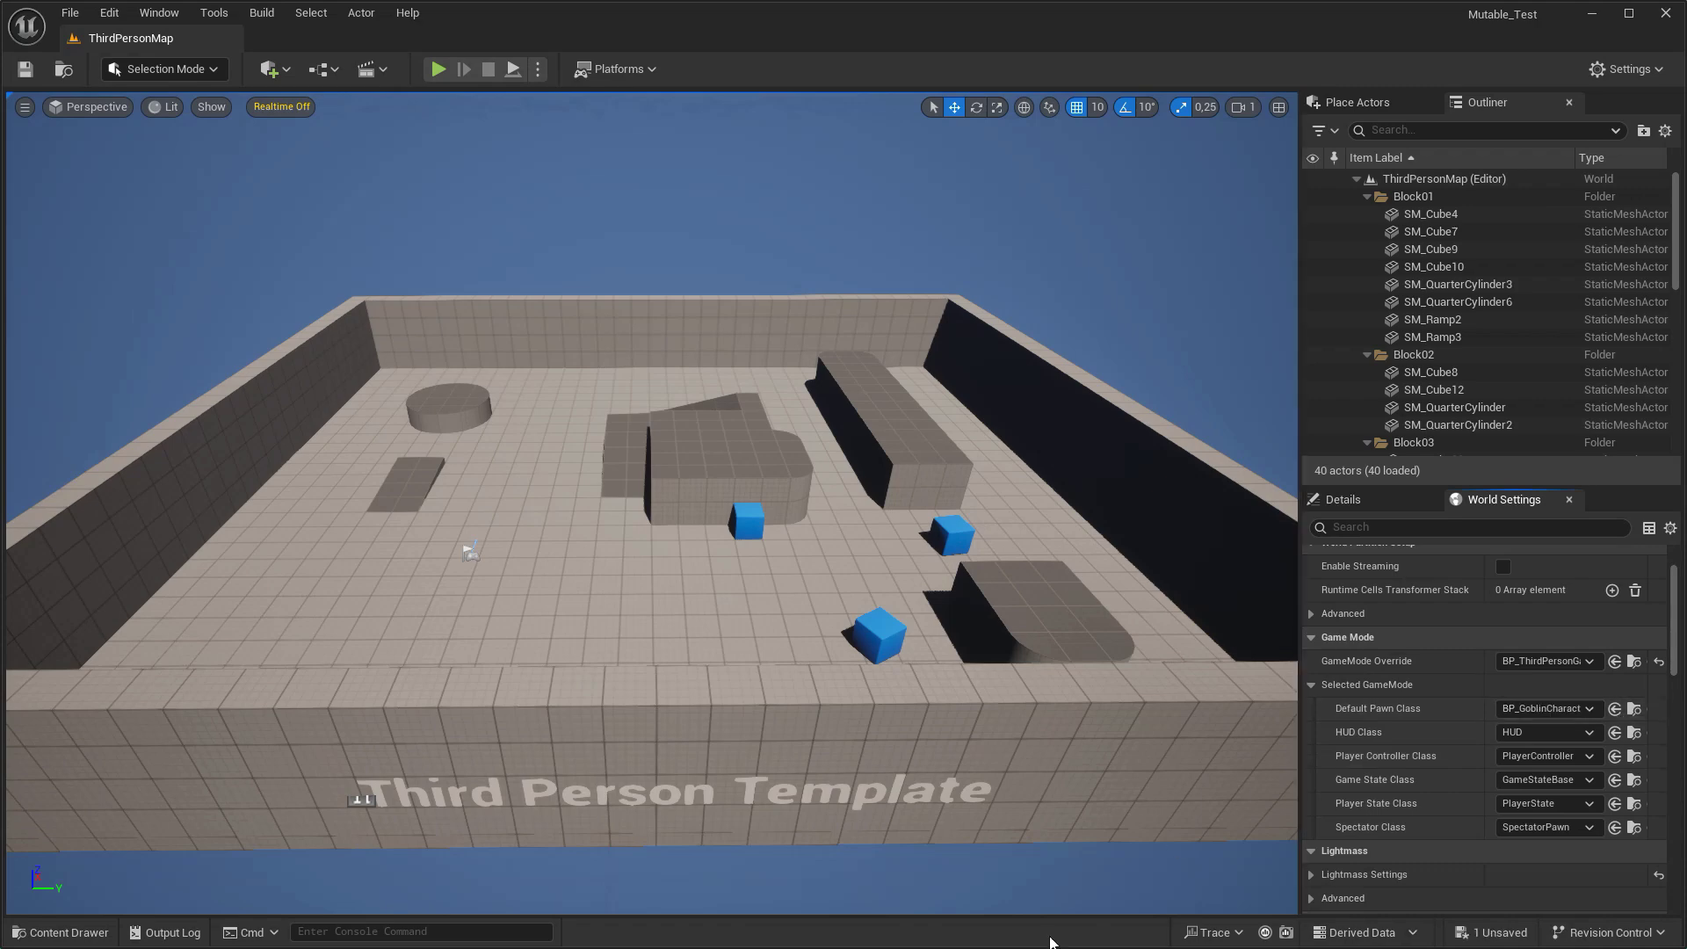
{"action": "left_click", "coordinate": [1635, 708]}
{"action": "double_click", "coordinate": [905, 731]}
{"action": "left_click", "coordinate": [356, 103]}
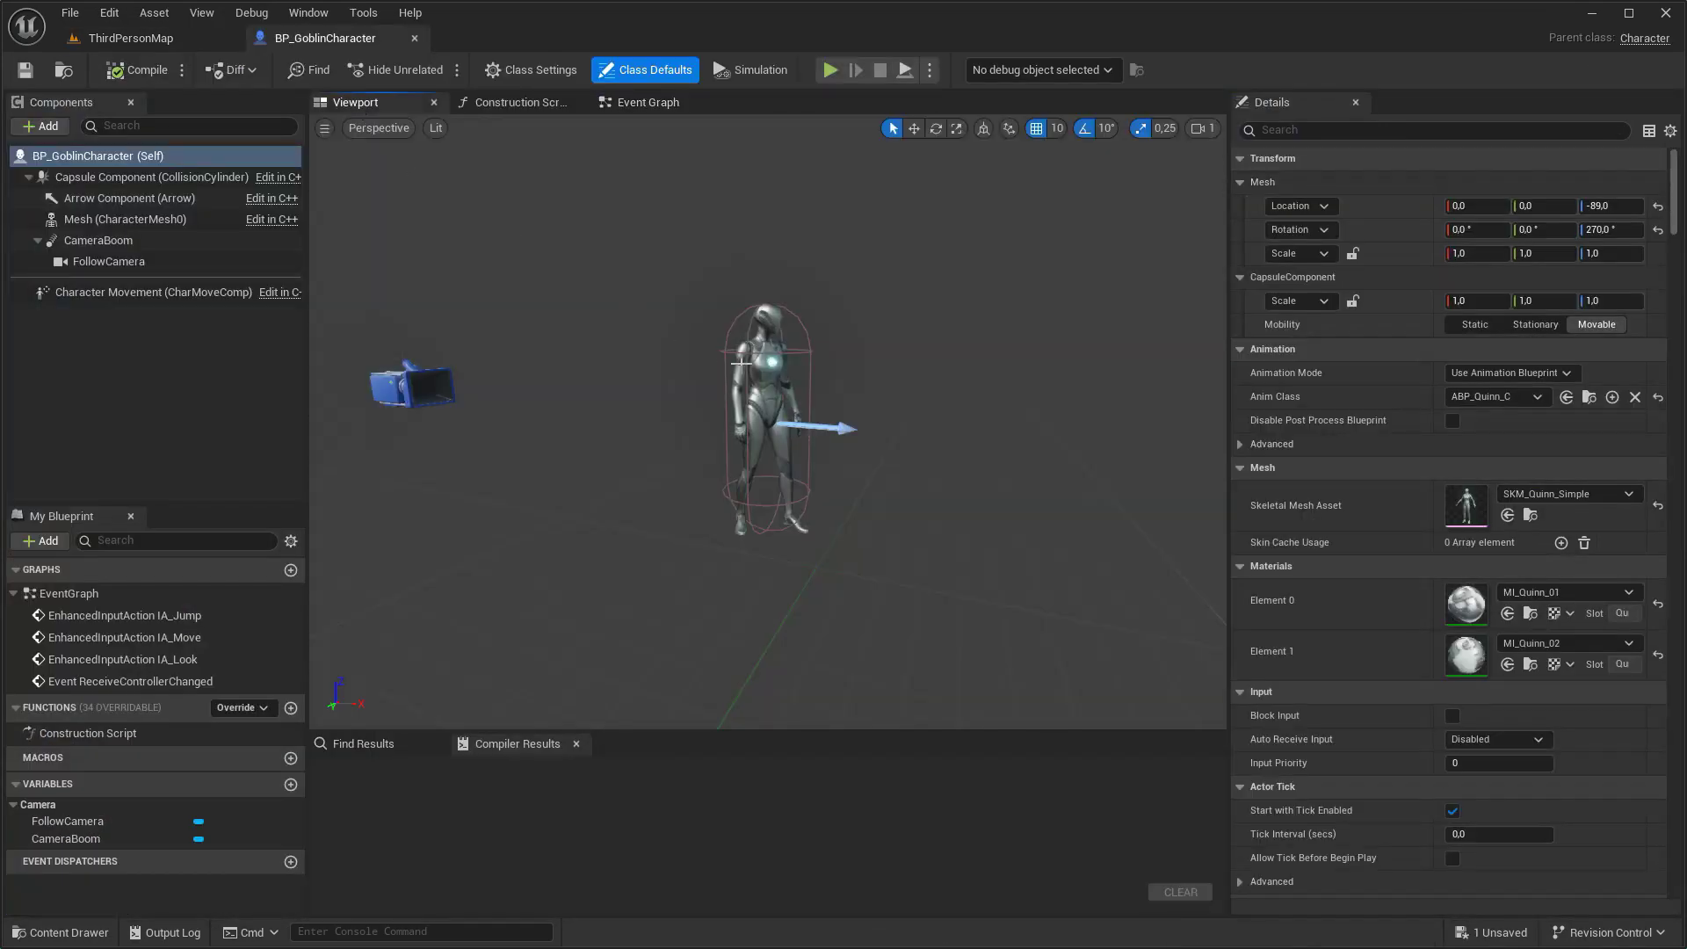
Hide the default Mesh and set it to always tick pose and refresh bones.
{"action": "left_click", "coordinate": [130, 219]}
{"action": "type", "text": "isi"}
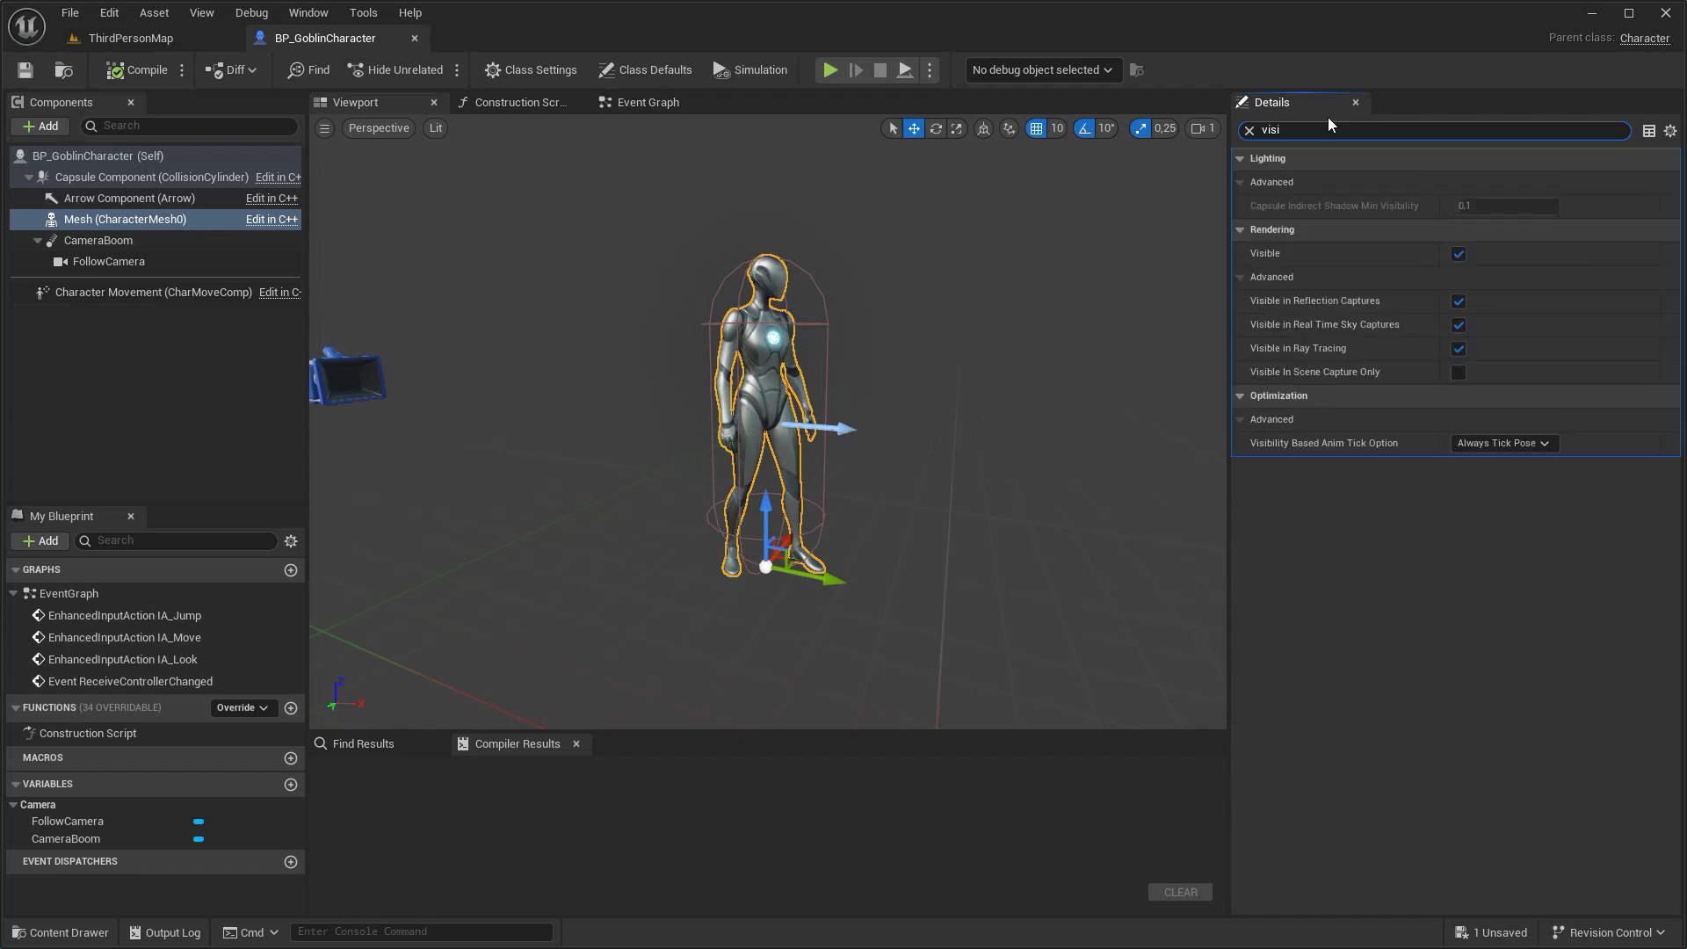
{"action": "left_click", "coordinate": [1547, 443]}
{"action": "left_click", "coordinate": [1529, 457]}
{"action": "left_click", "coordinate": [1459, 254]}
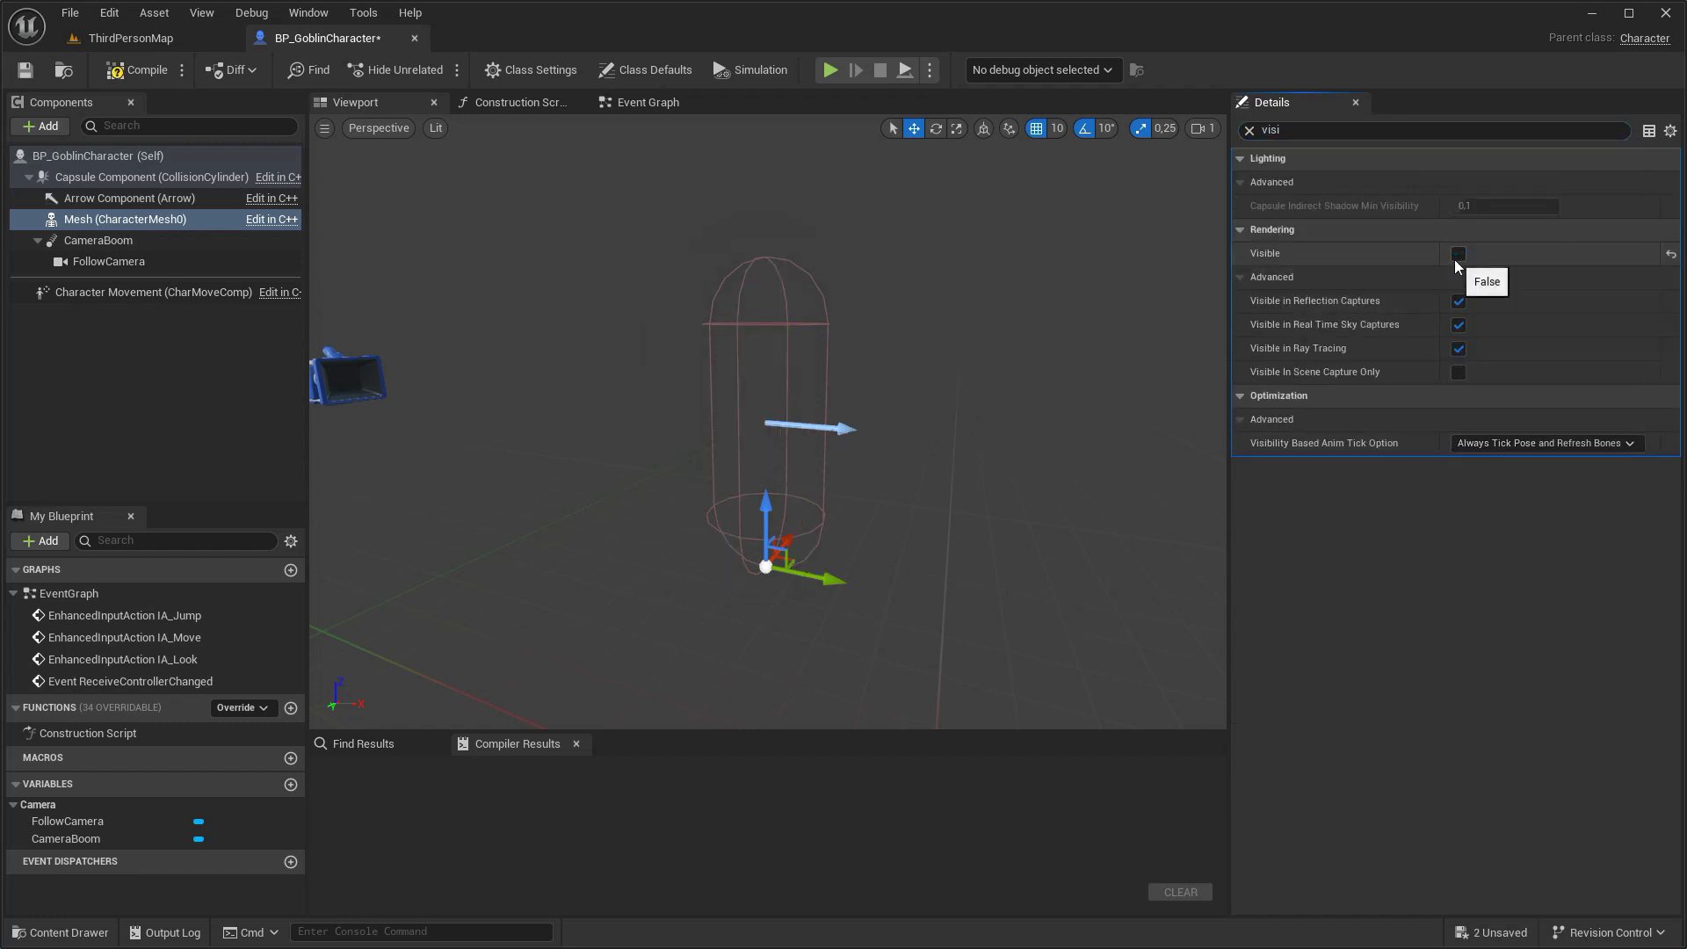
Add a Skeletal Mesh component named GoblinMesh.
{"action": "left_click", "coordinate": [42, 126]}
{"action": "type", "text": "ske"}
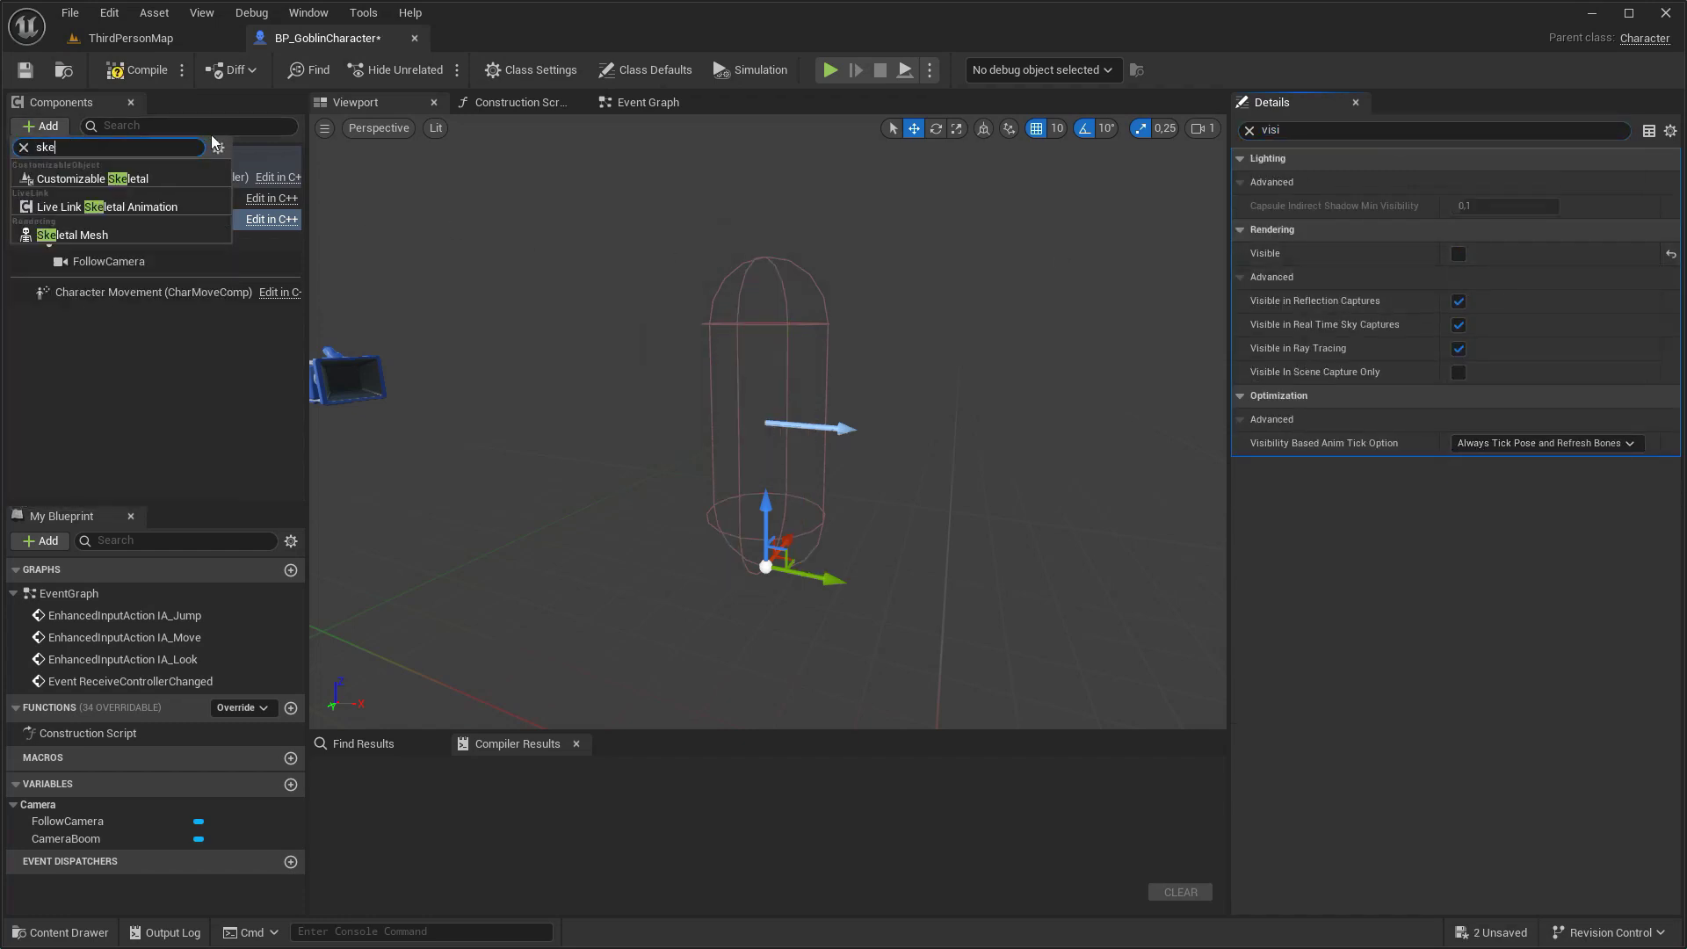
{"action": "left_click", "coordinate": [124, 235]}
{"action": "type", "text": "Gobli"}
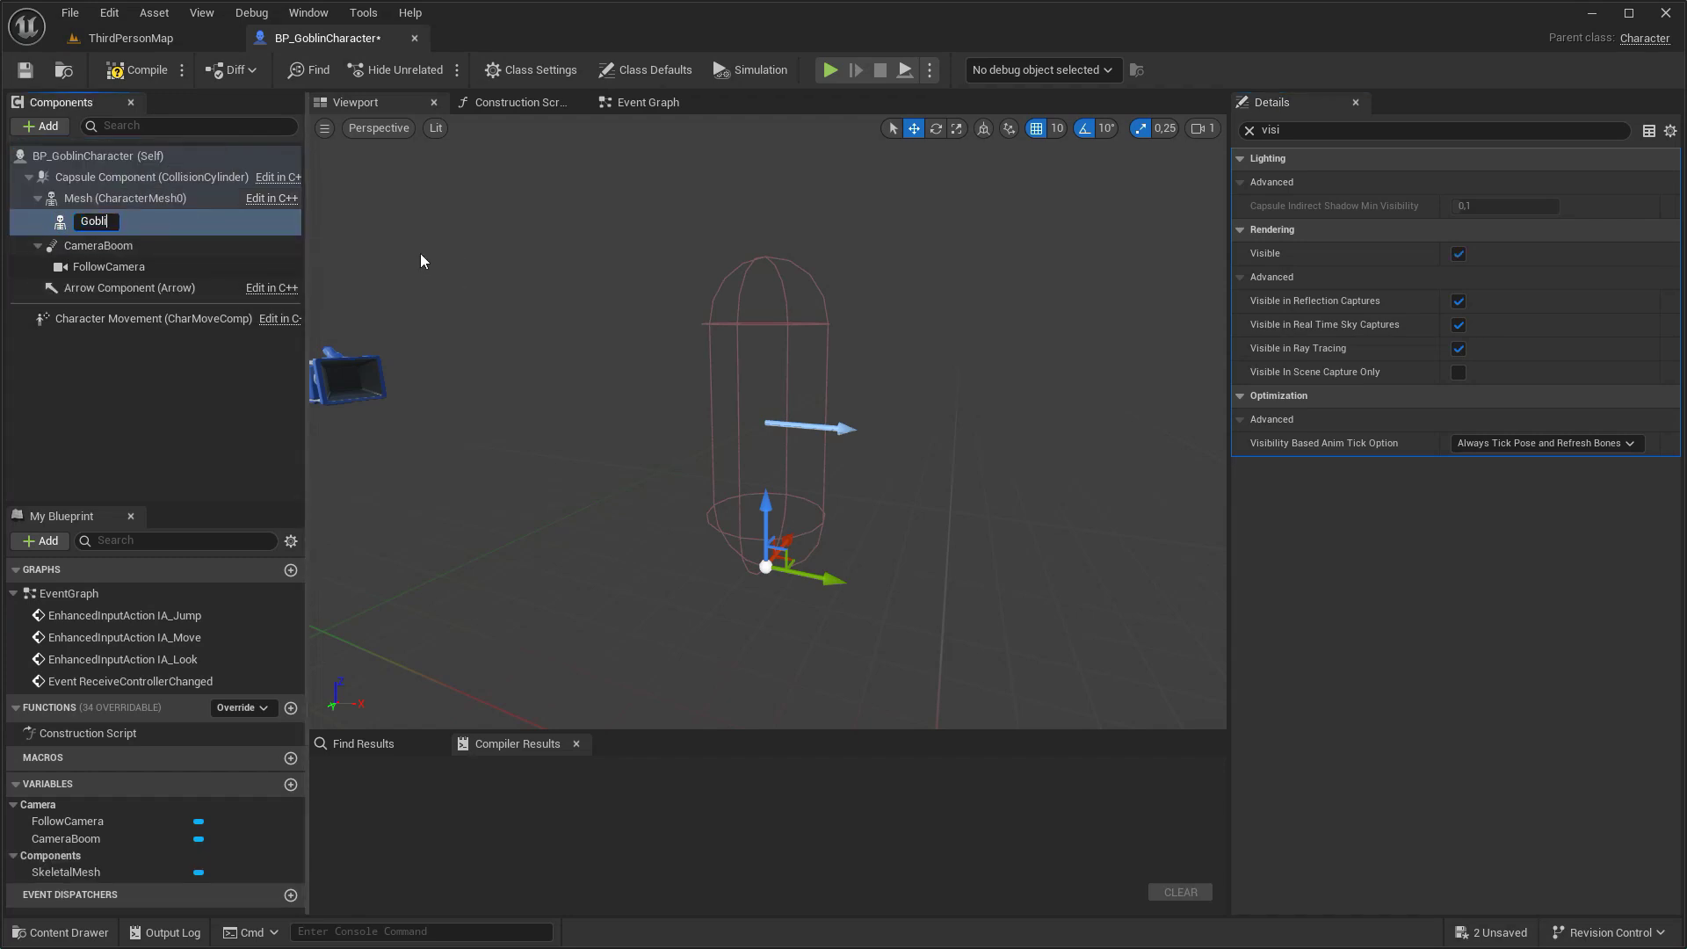
{"action": "type", "text": "nMesh"}
{"action": "key", "text": "Return"}
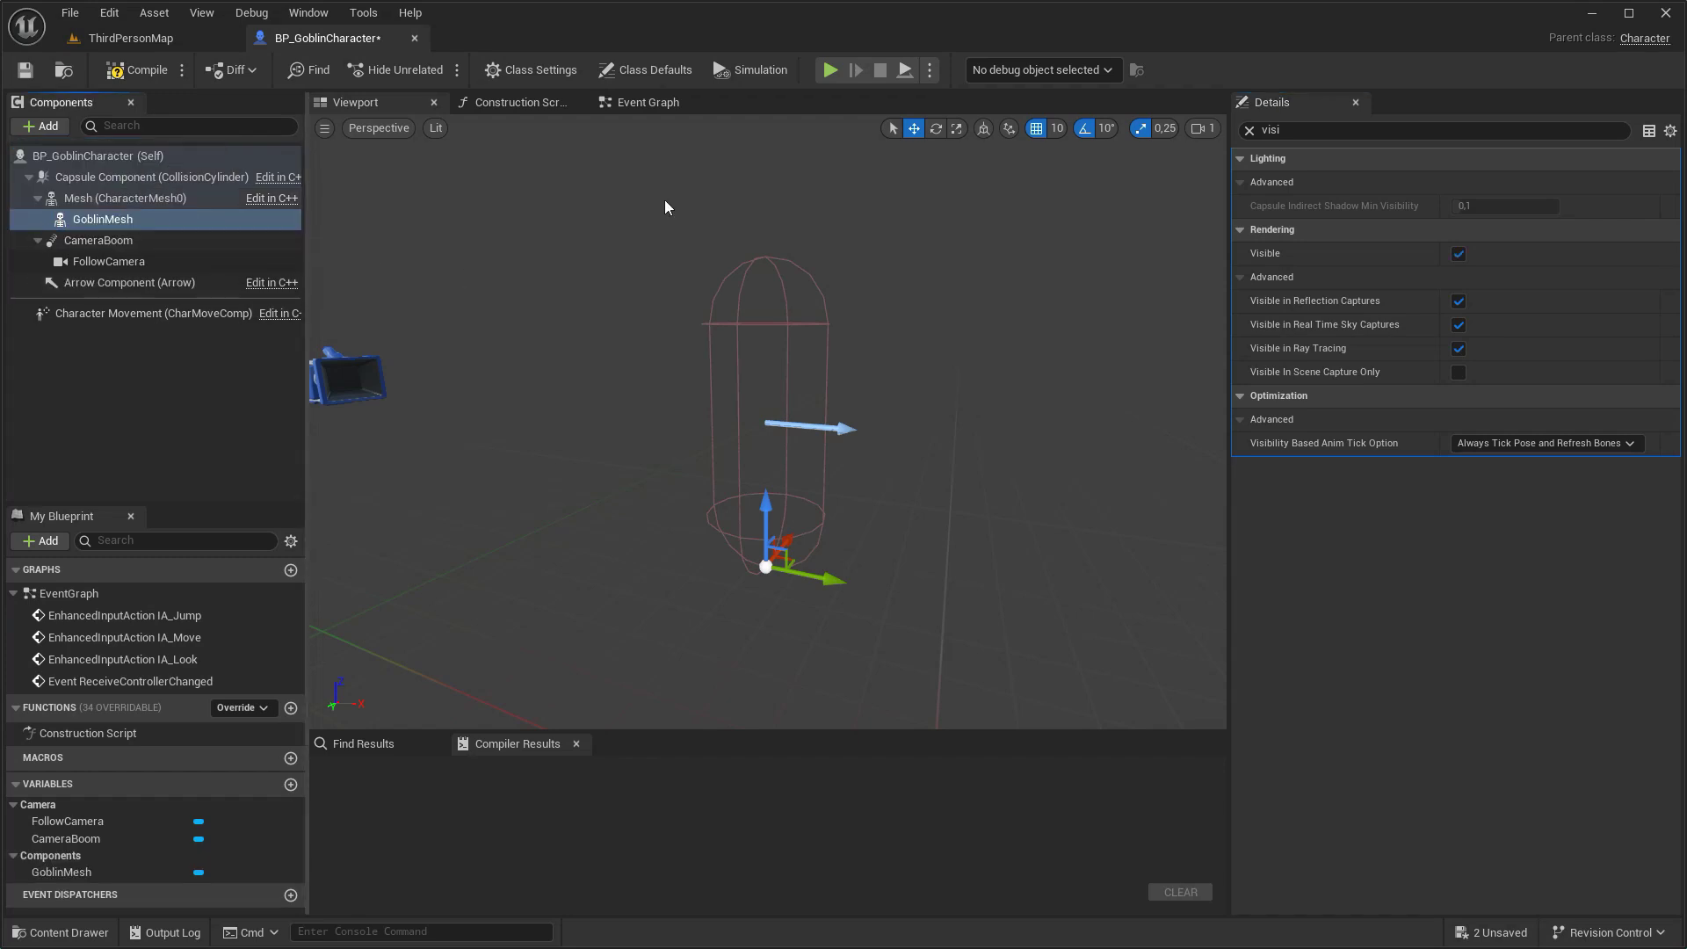
{"action": "left_click", "coordinate": [1249, 130]}
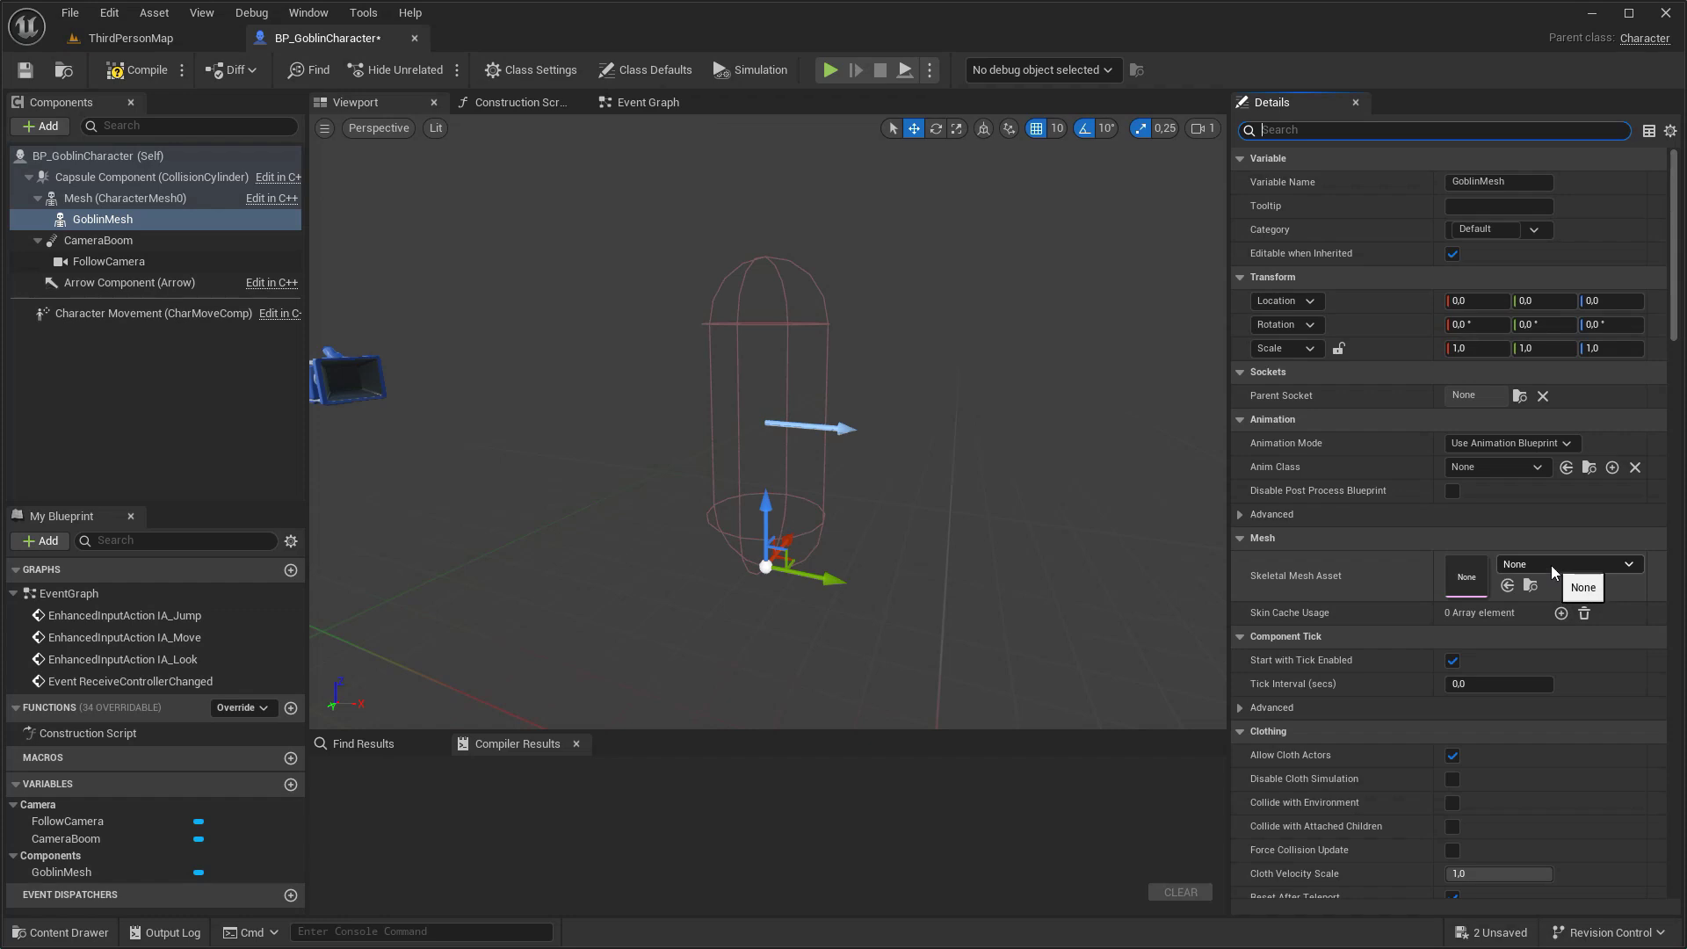
Assign SK_Epic_Goblin from Goblin/Mesh/Epic_skeleton as GoblinMesh's skeletal mesh.
{"action": "key", "text": "ctrl+space"}
{"action": "double_click", "coordinate": [485, 703]}
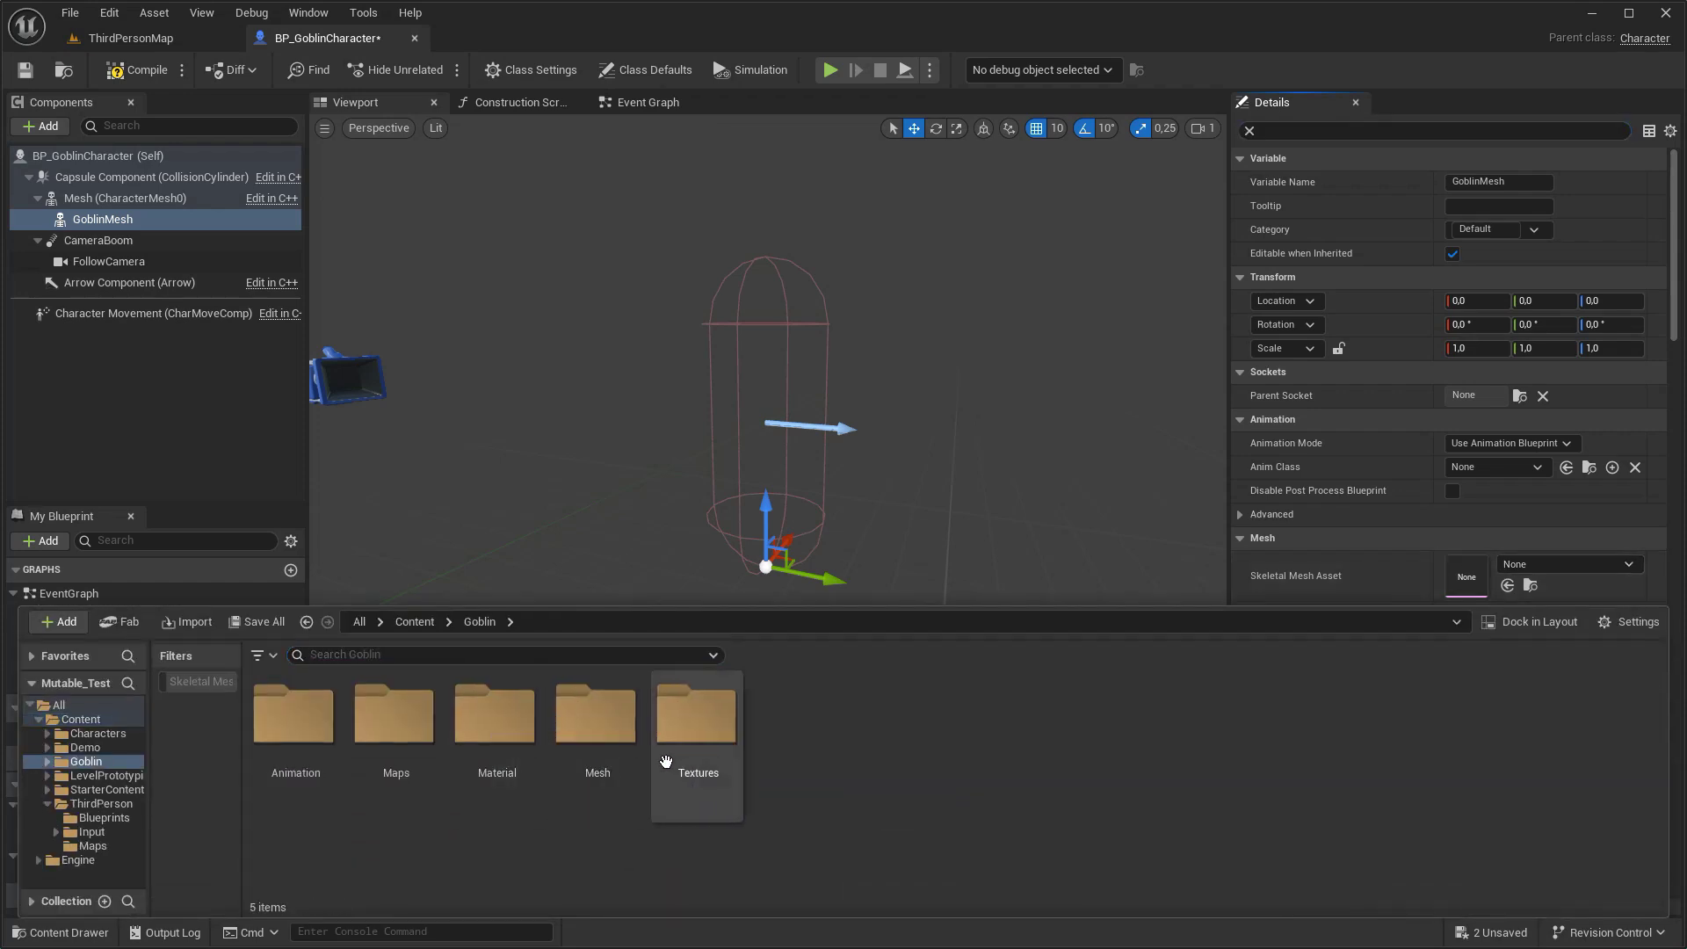
{"action": "double_click", "coordinate": [596, 713]}
{"action": "double_click", "coordinate": [290, 712]}
{"action": "left_click", "coordinate": [815, 721]}
{"action": "left_click", "coordinate": [1508, 586]}
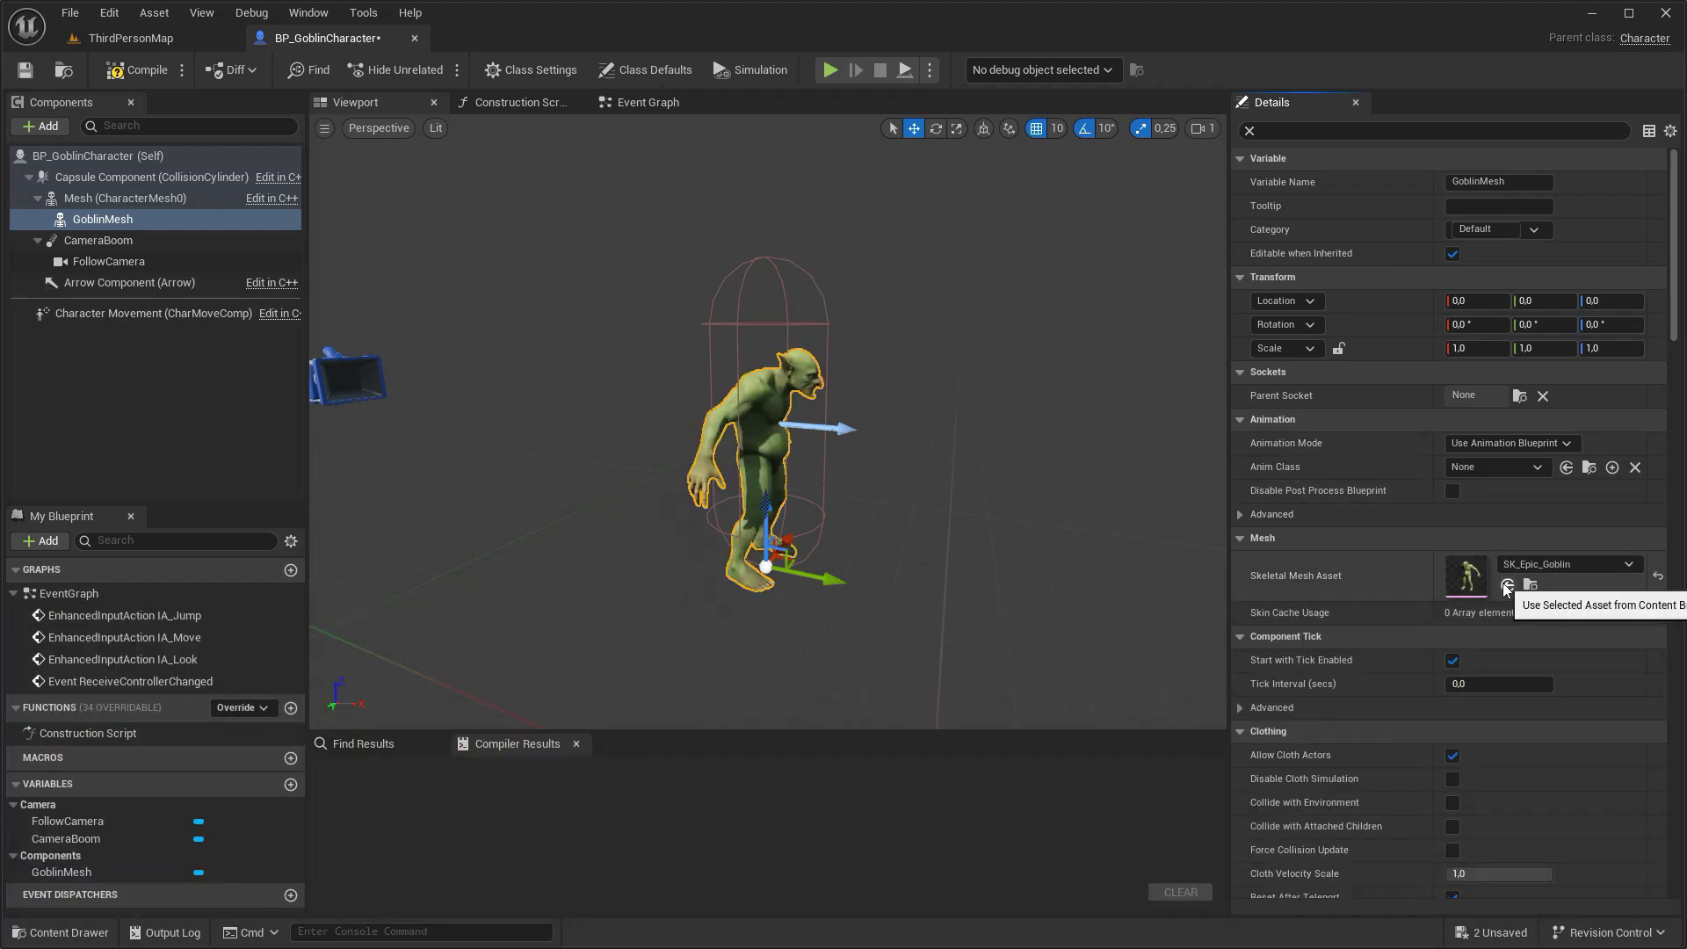
Browse to Characters/Mannequins/Animations/Manny and bring up the actions for MM_Idle.
{"action": "key", "text": "ctrl+space"}
{"action": "left_click", "coordinate": [418, 623]}
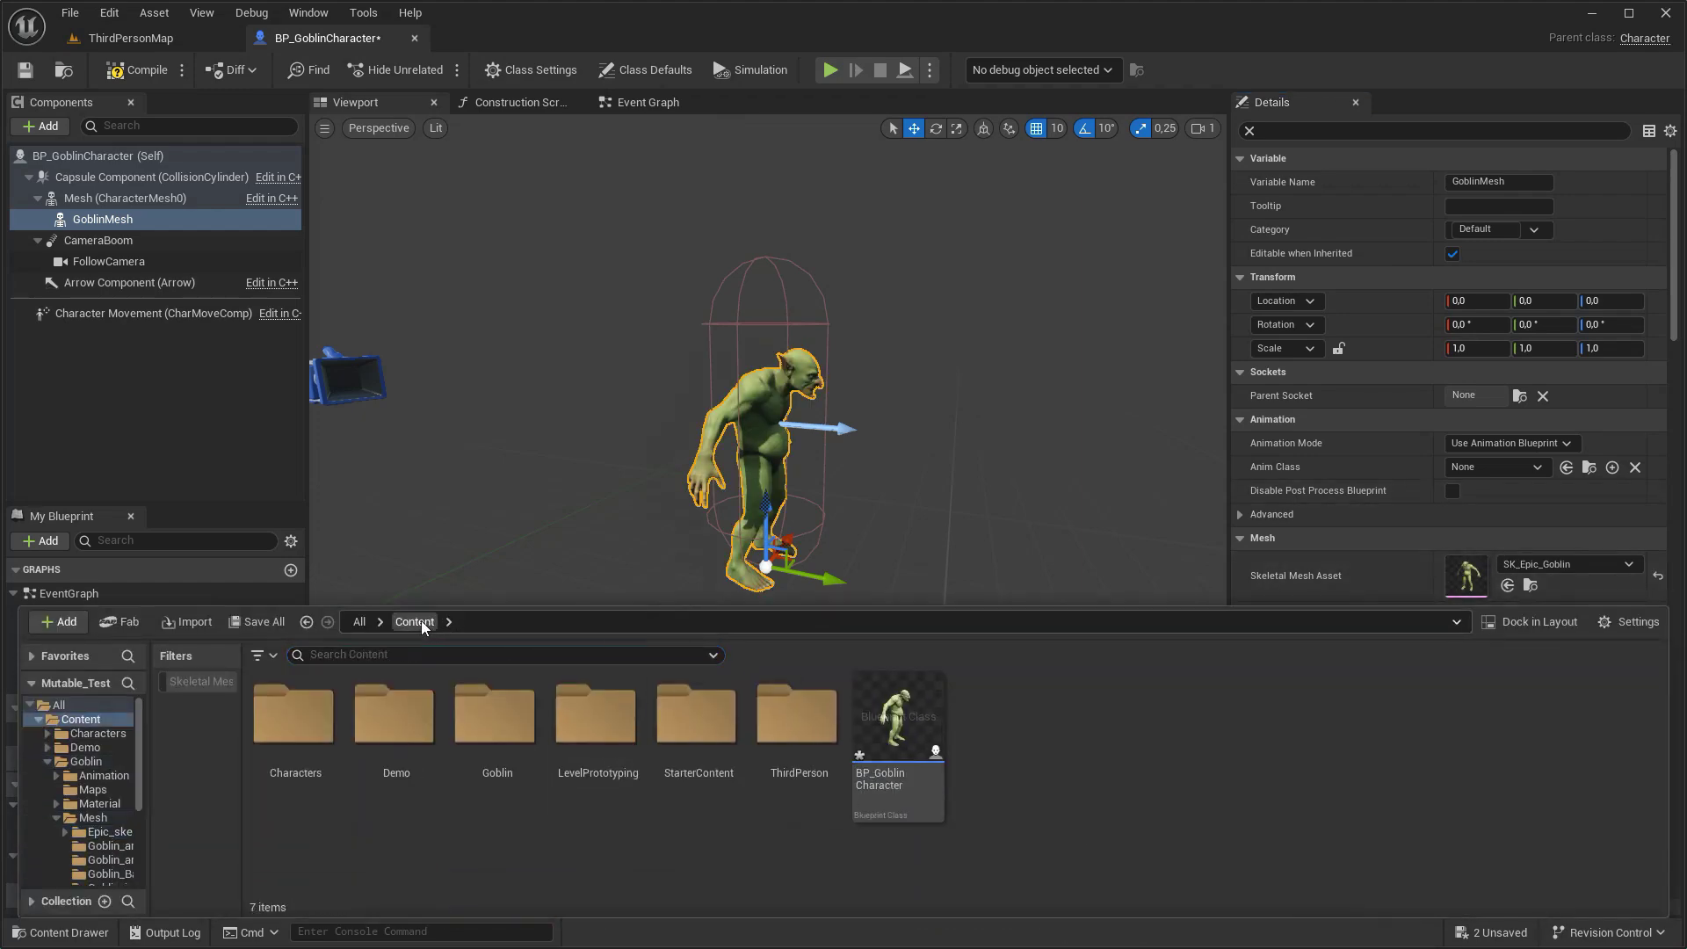
{"action": "double_click", "coordinate": [294, 714]}
{"action": "double_click", "coordinate": [393, 714]}
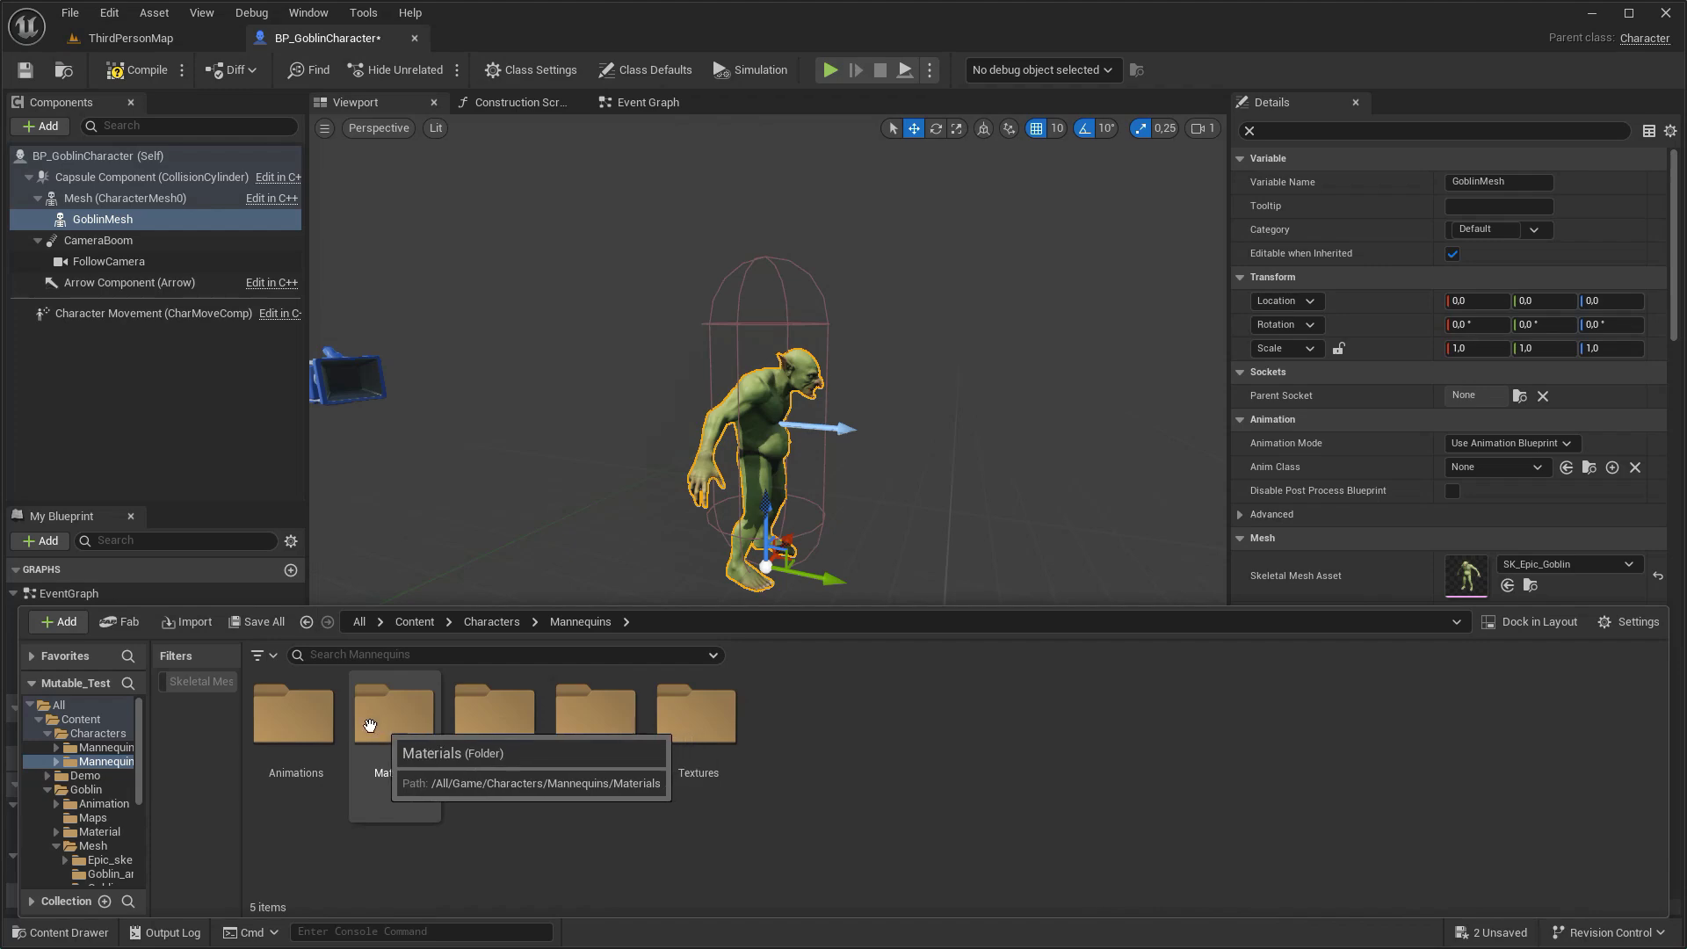
{"action": "double_click", "coordinate": [294, 714]}
{"action": "double_click", "coordinate": [294, 713]}
{"action": "right_click", "coordinate": [511, 755]}
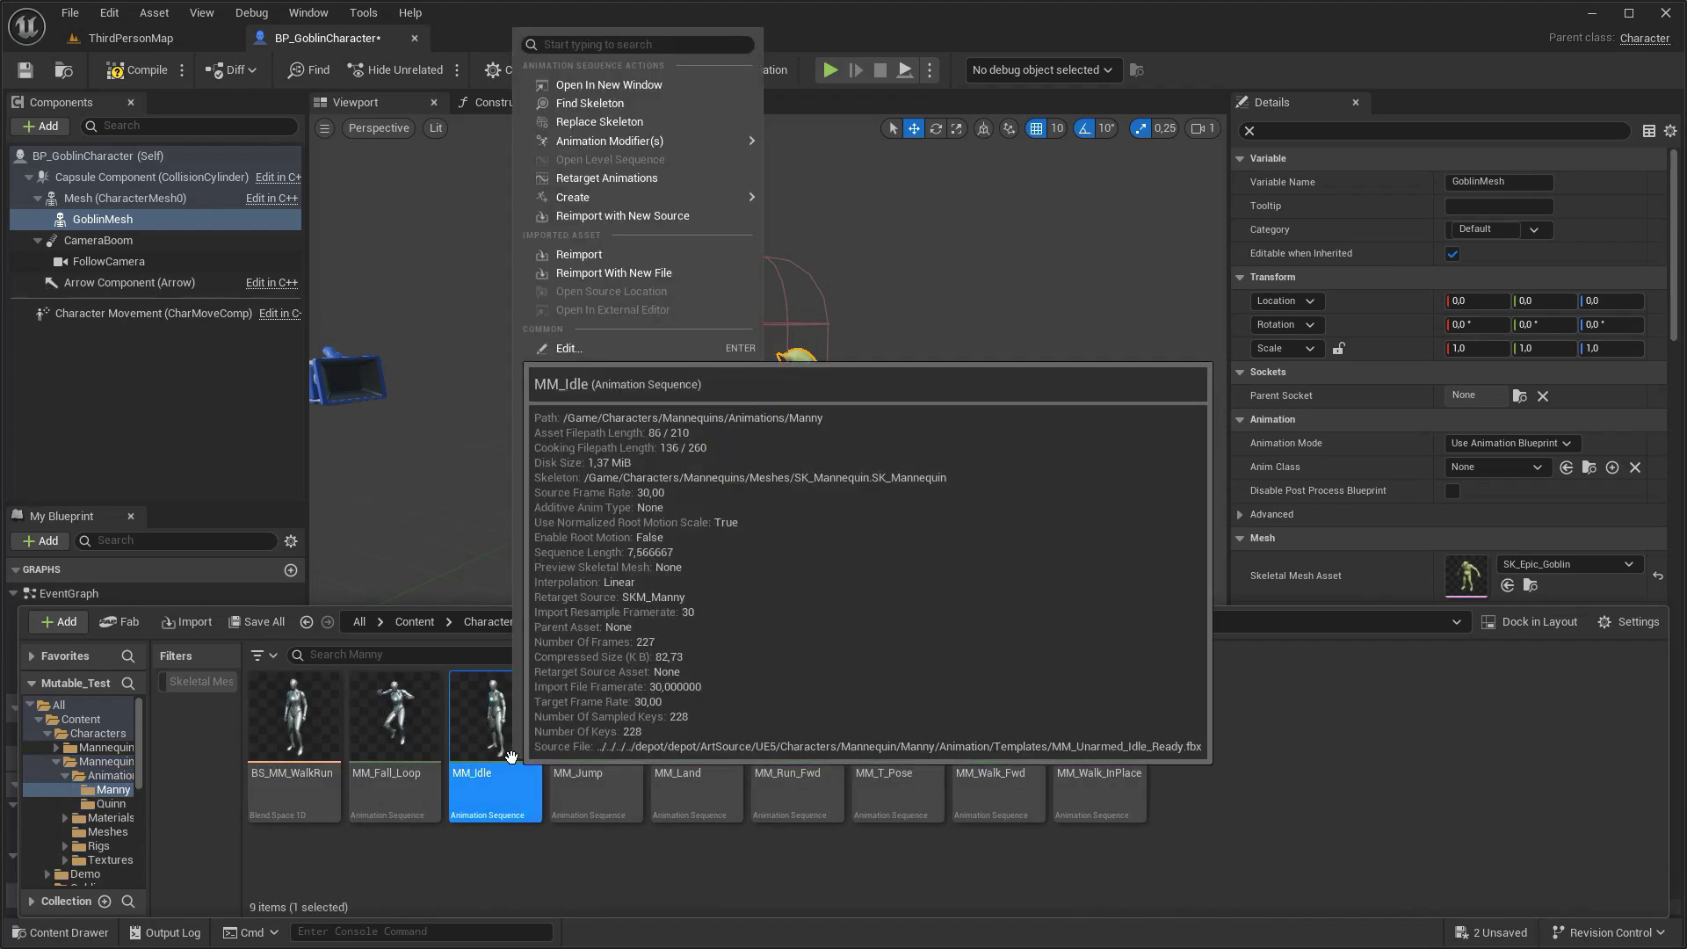
Retarget the Manny animations with the UE4 SK_Mannequin as the target mesh.
{"action": "left_click", "coordinate": [607, 179]}
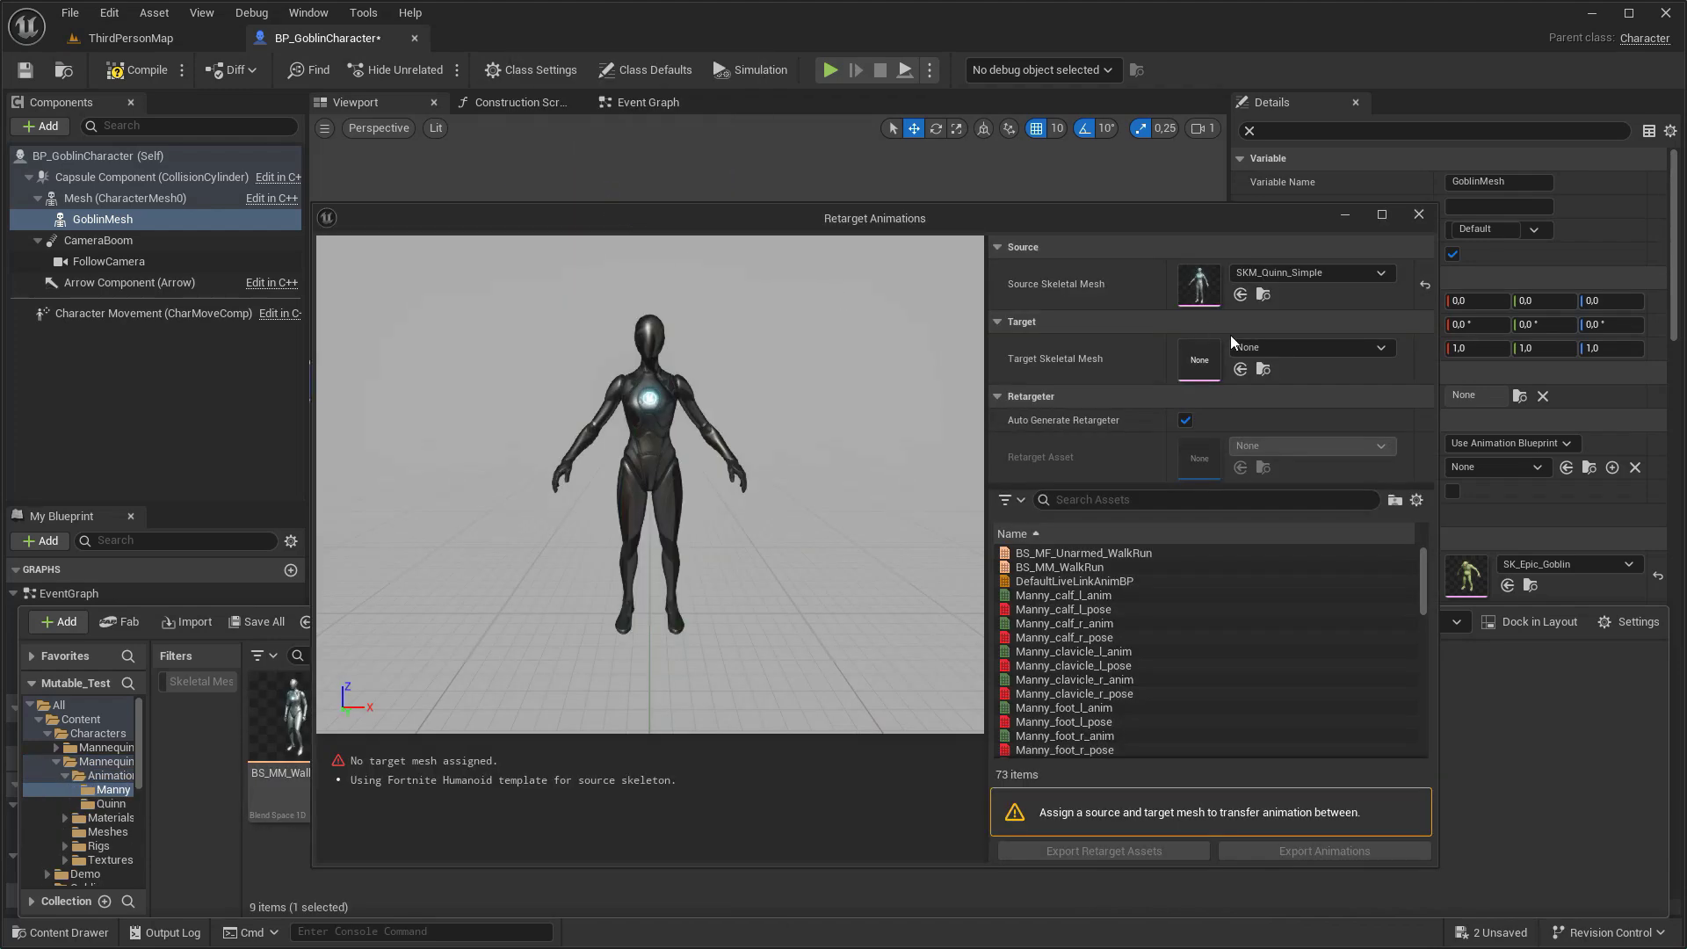
{"action": "left_click", "coordinate": [1239, 348]}
{"action": "type", "text": "UE4"}
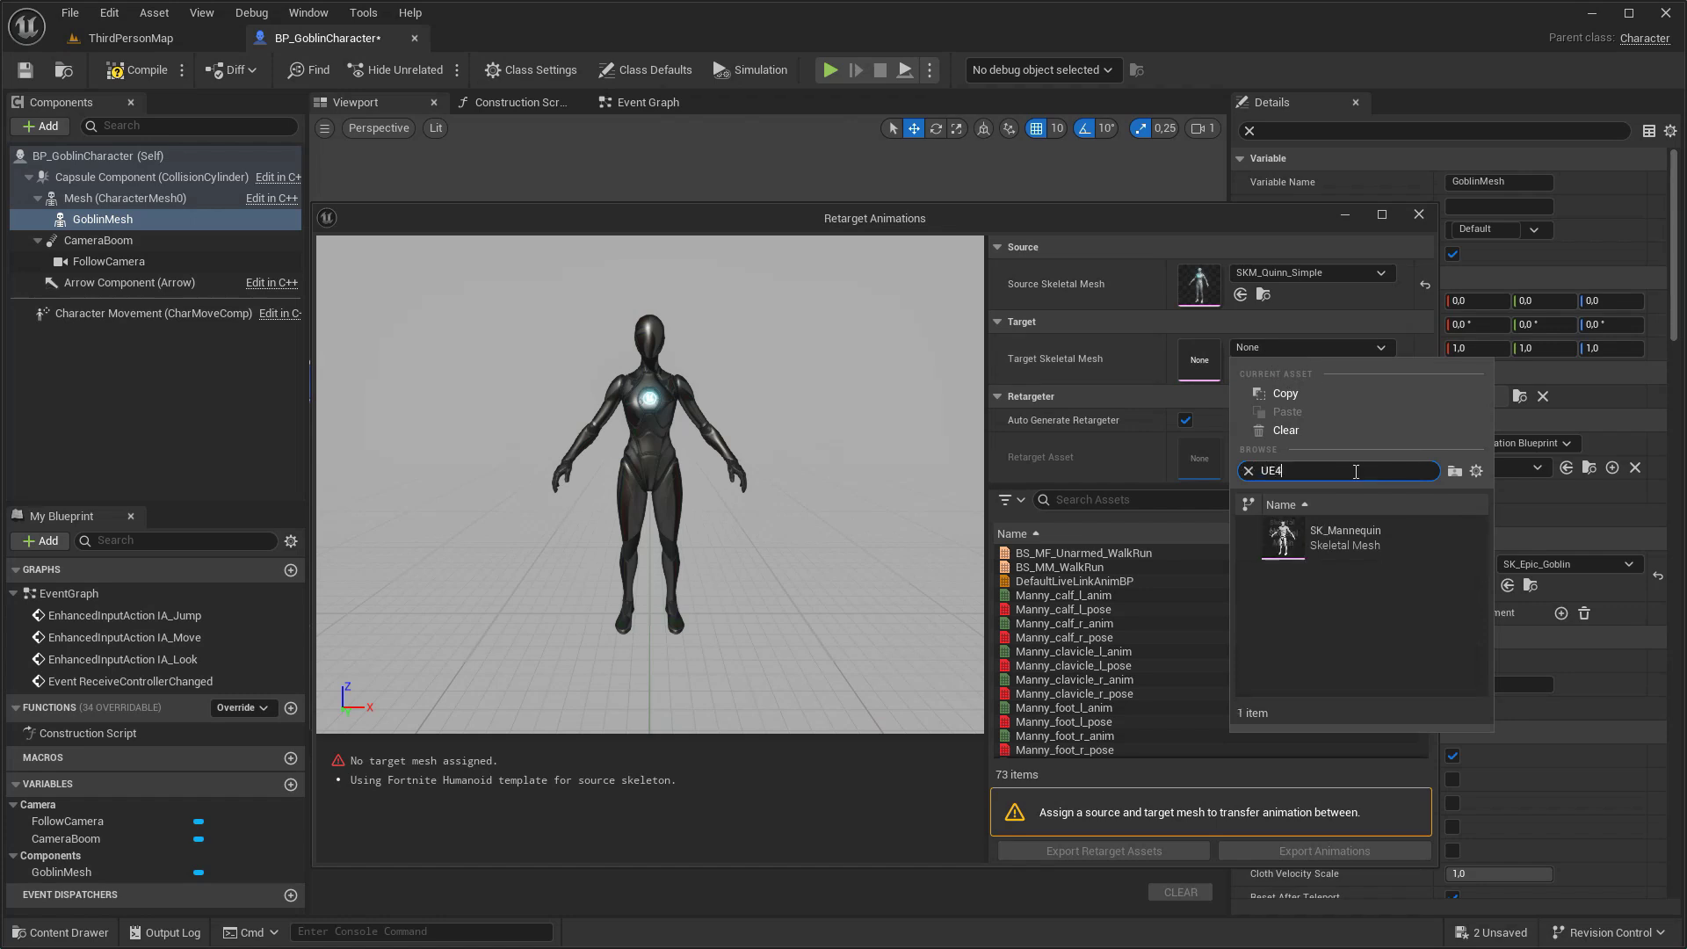
{"action": "left_click", "coordinate": [1338, 538]}
Export the retarget assets into a new folder named GoblinRigs.
{"action": "left_click", "coordinate": [1143, 852]}
{"action": "right_click", "coordinate": [806, 508]}
{"action": "left_click", "coordinate": [835, 528]}
{"action": "type", "text": "Gobli"}
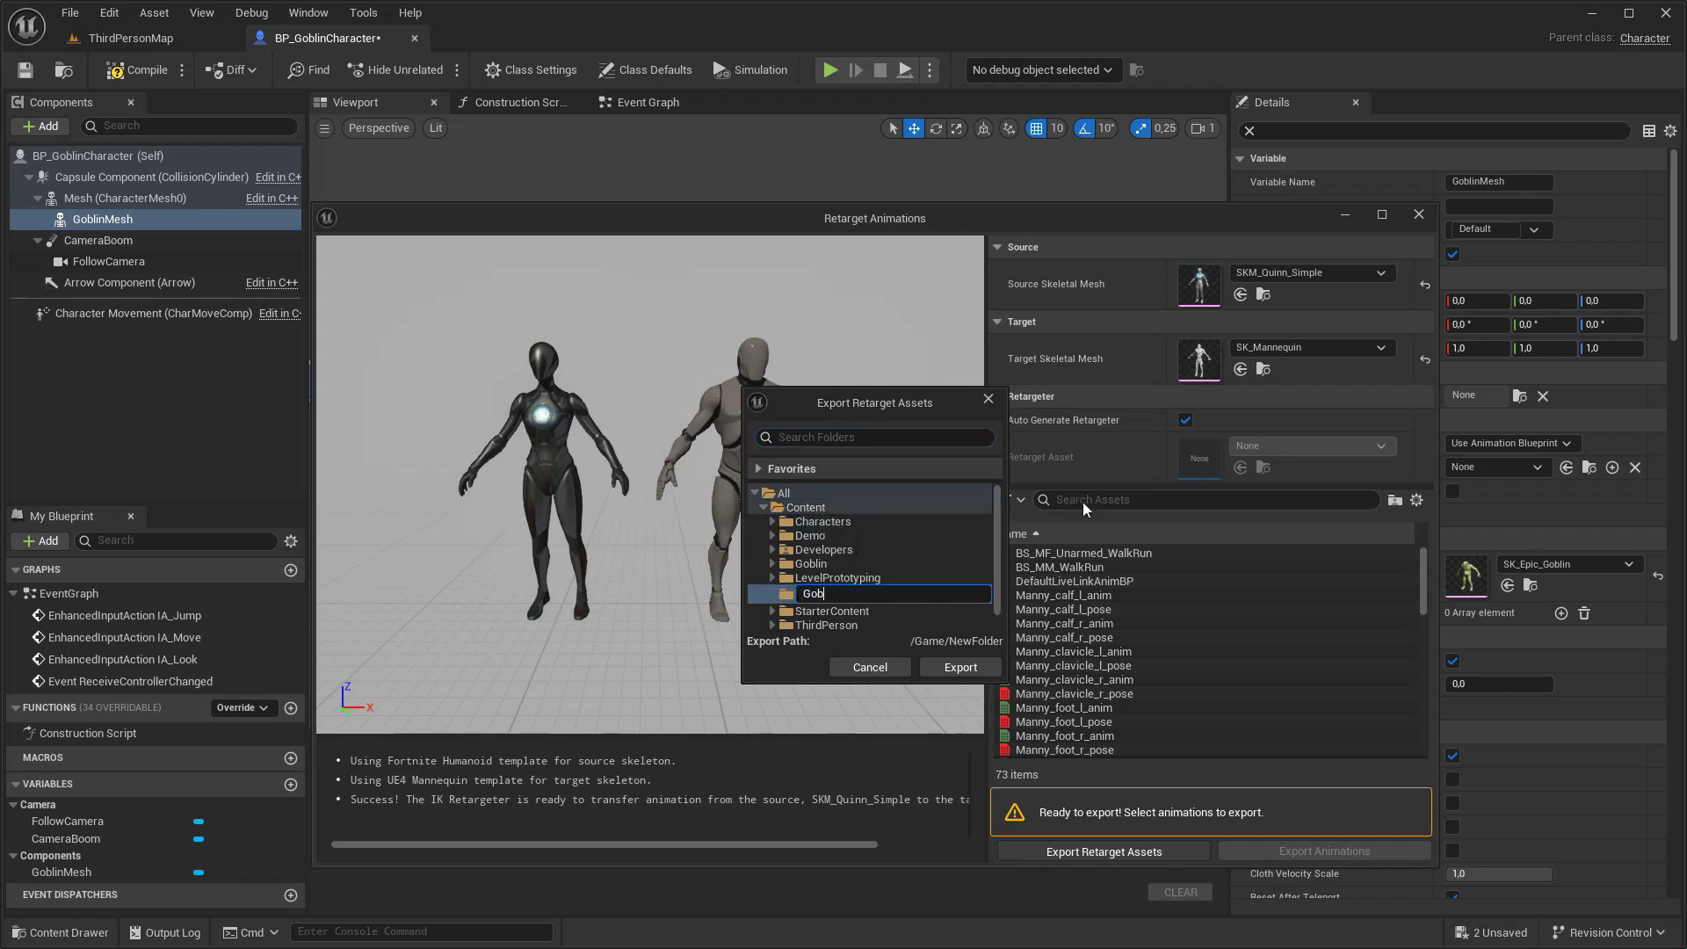
{"action": "type", "text": "nRigs"}
{"action": "key", "text": "Return"}
{"action": "left_click", "coordinate": [990, 668]}
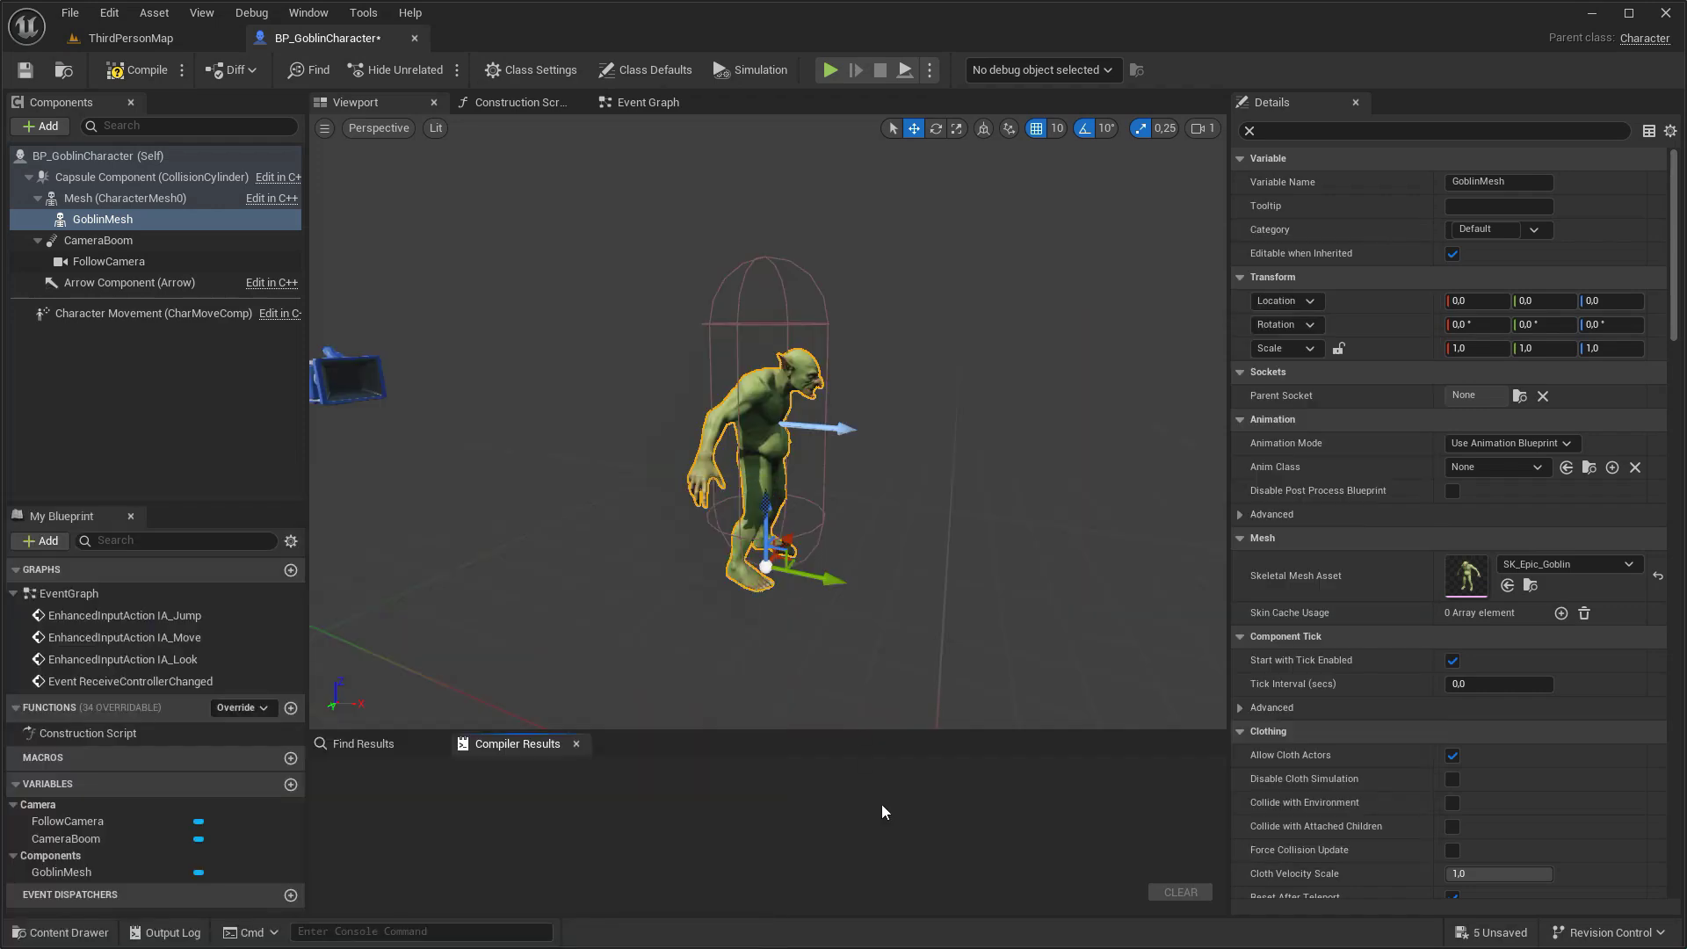
{"action": "key", "text": "ctrl+space"}
Create ABP_for_Goblin on UE4_Mannequin_Skeleton, assign it as GoblinMesh's anim class, and save.
{"action": "left_click", "coordinate": [415, 621]}
{"action": "right_click", "coordinate": [1193, 762]}
{"action": "mouse_move", "coordinate": [1274, 340]}
{"action": "left_click", "coordinate": [1494, 413]}
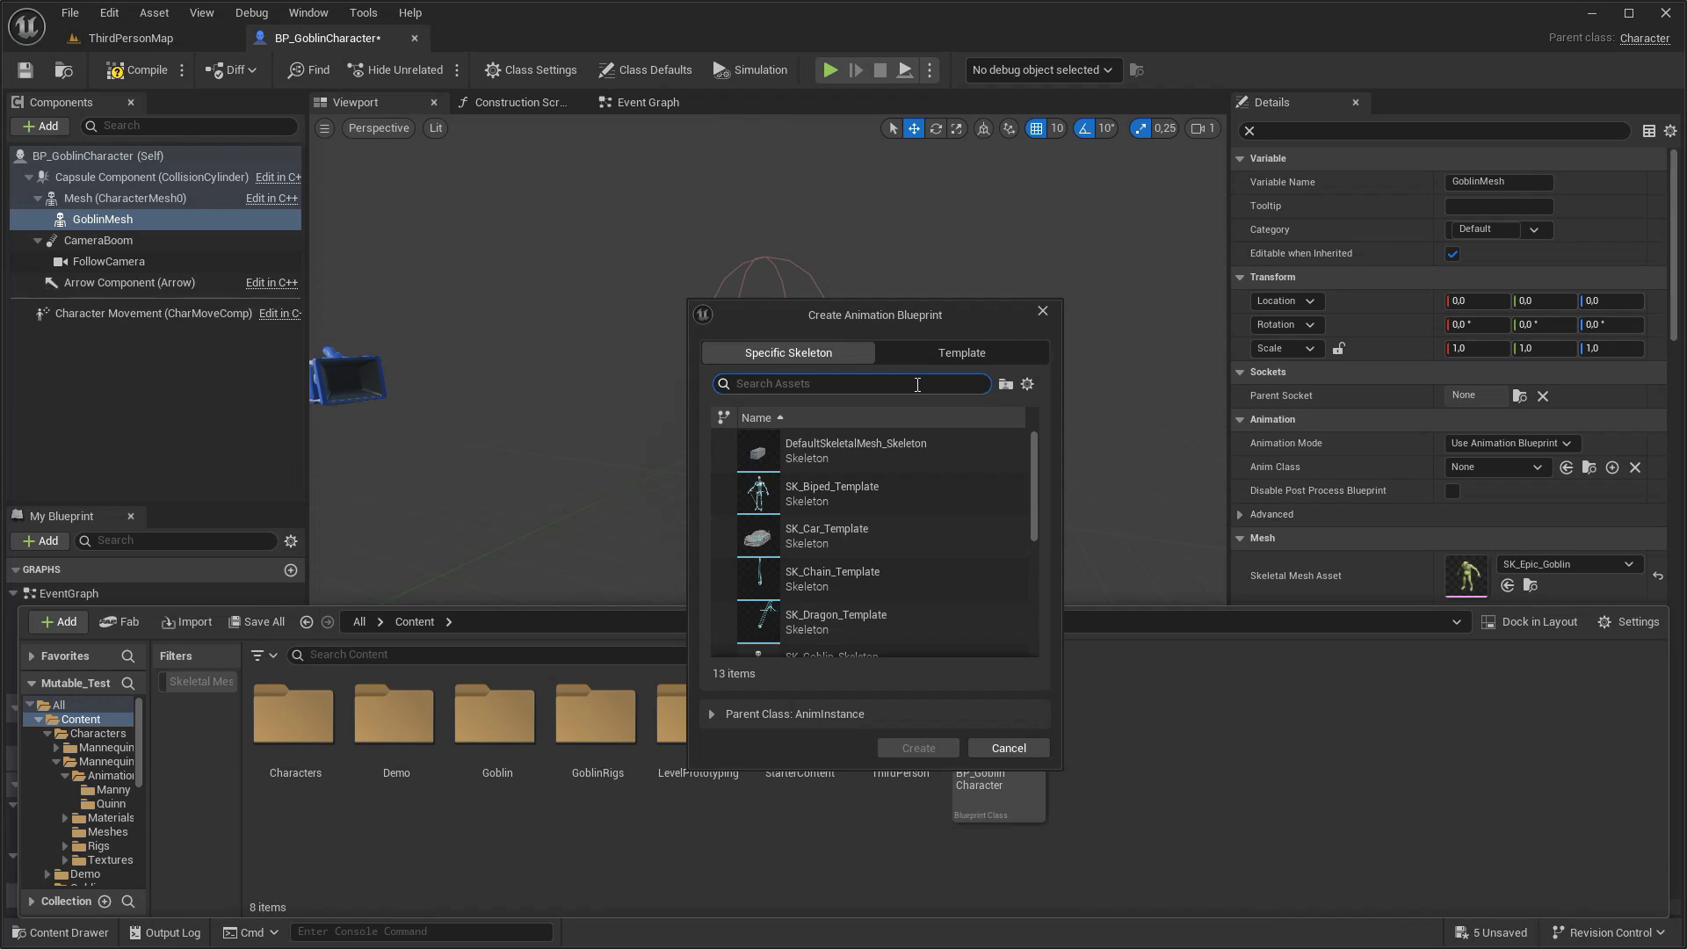
{"action": "type", "text": "4"}
{"action": "left_click", "coordinate": [896, 492]}
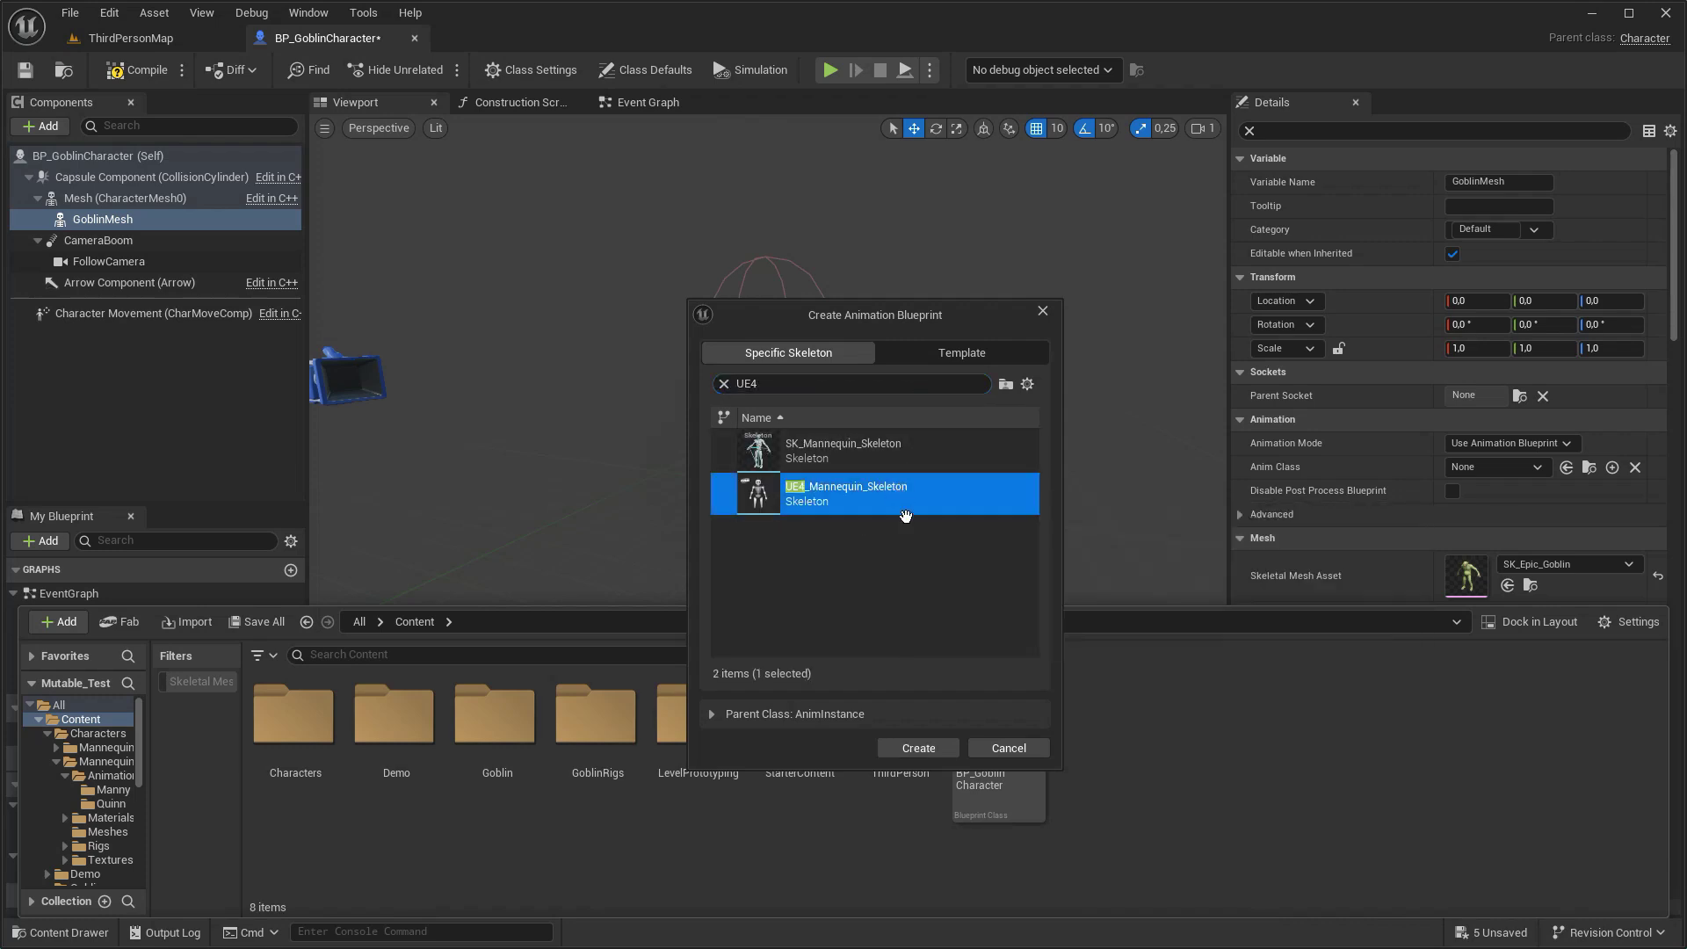
{"action": "left_click", "coordinate": [918, 747]}
{"action": "type", "text": "ABP_for_Goblin"}
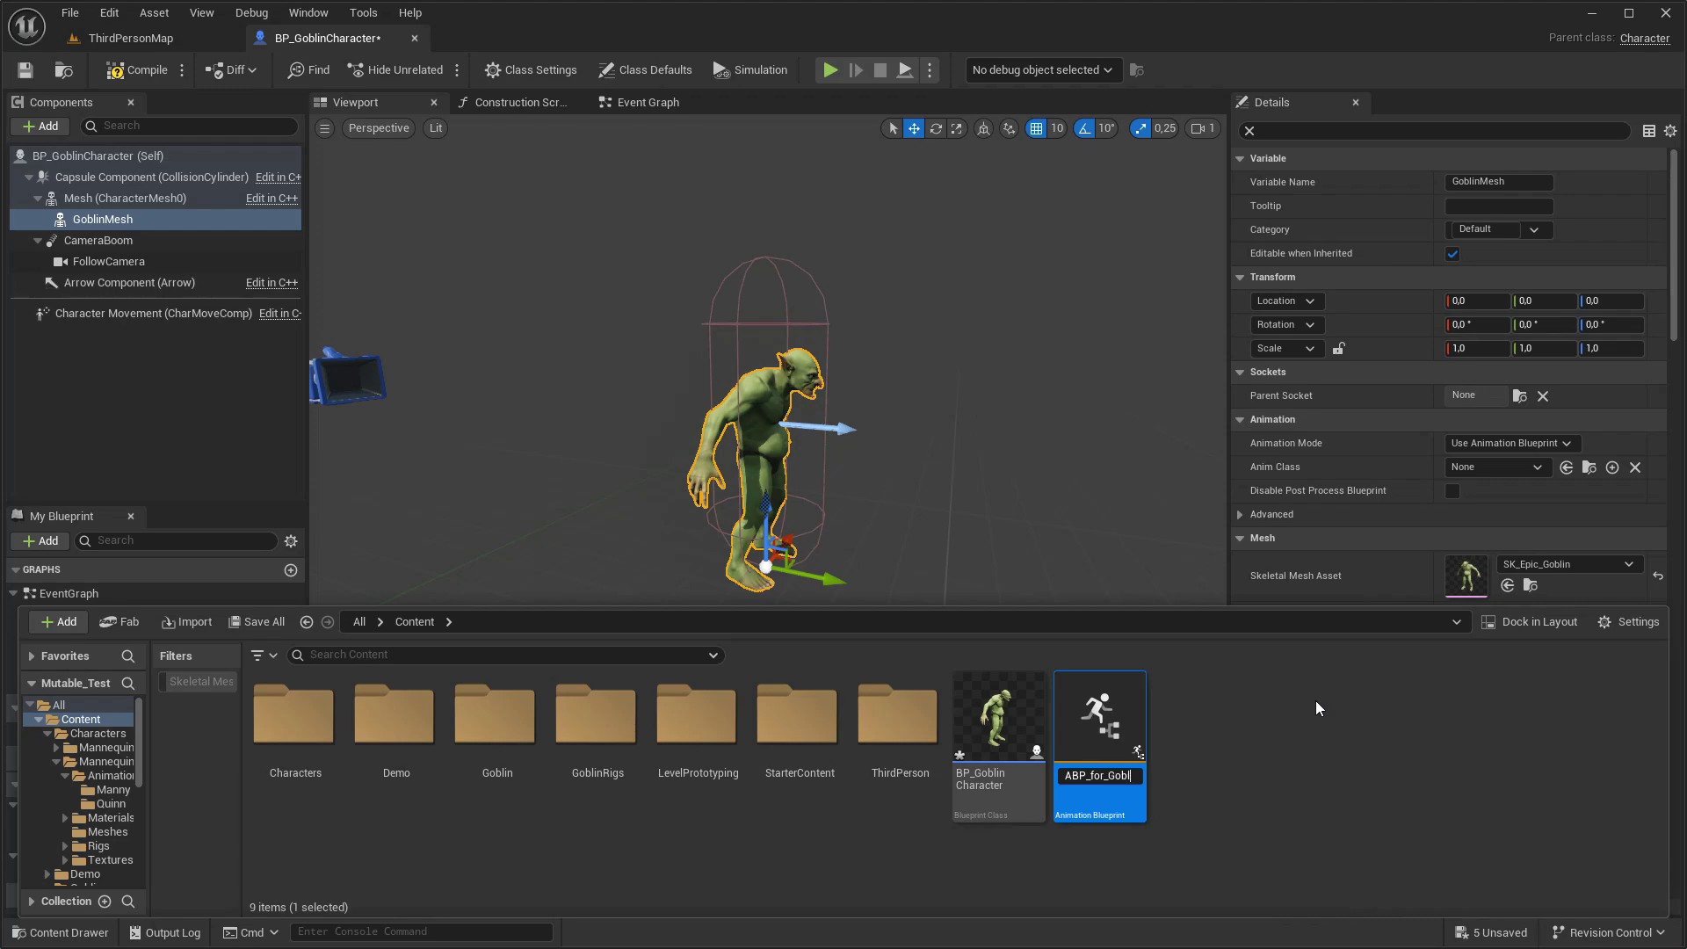
{"action": "key", "text": "Return"}
{"action": "left_click", "coordinate": [1566, 466]}
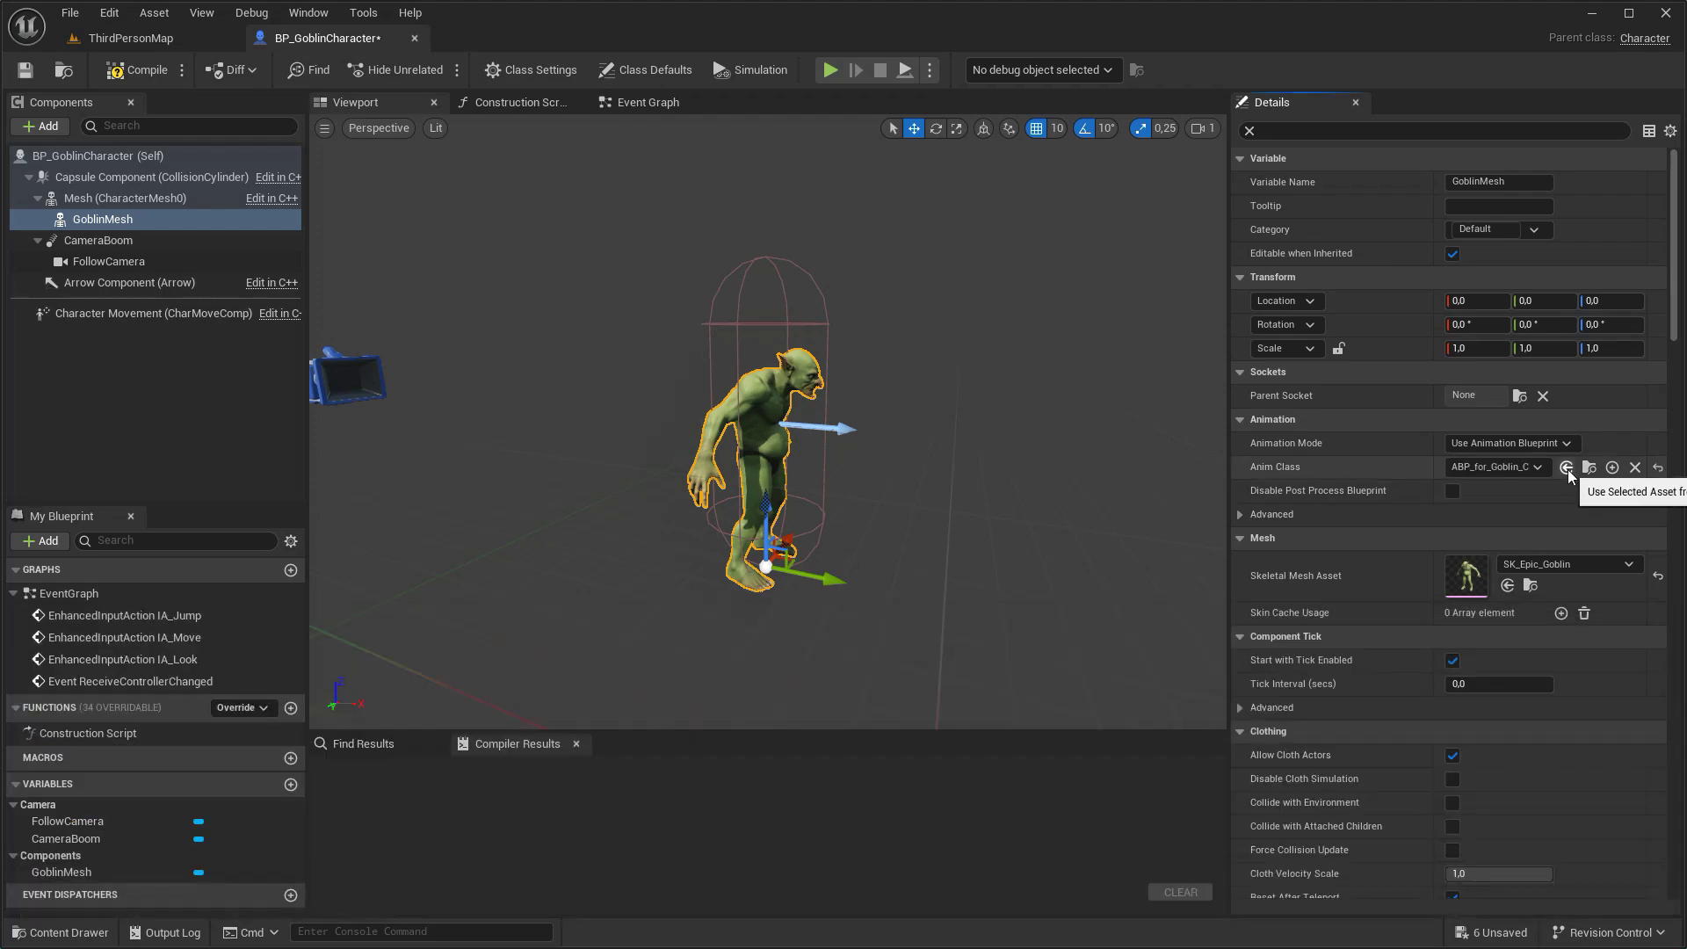
{"action": "key", "text": "ctrl+space"}
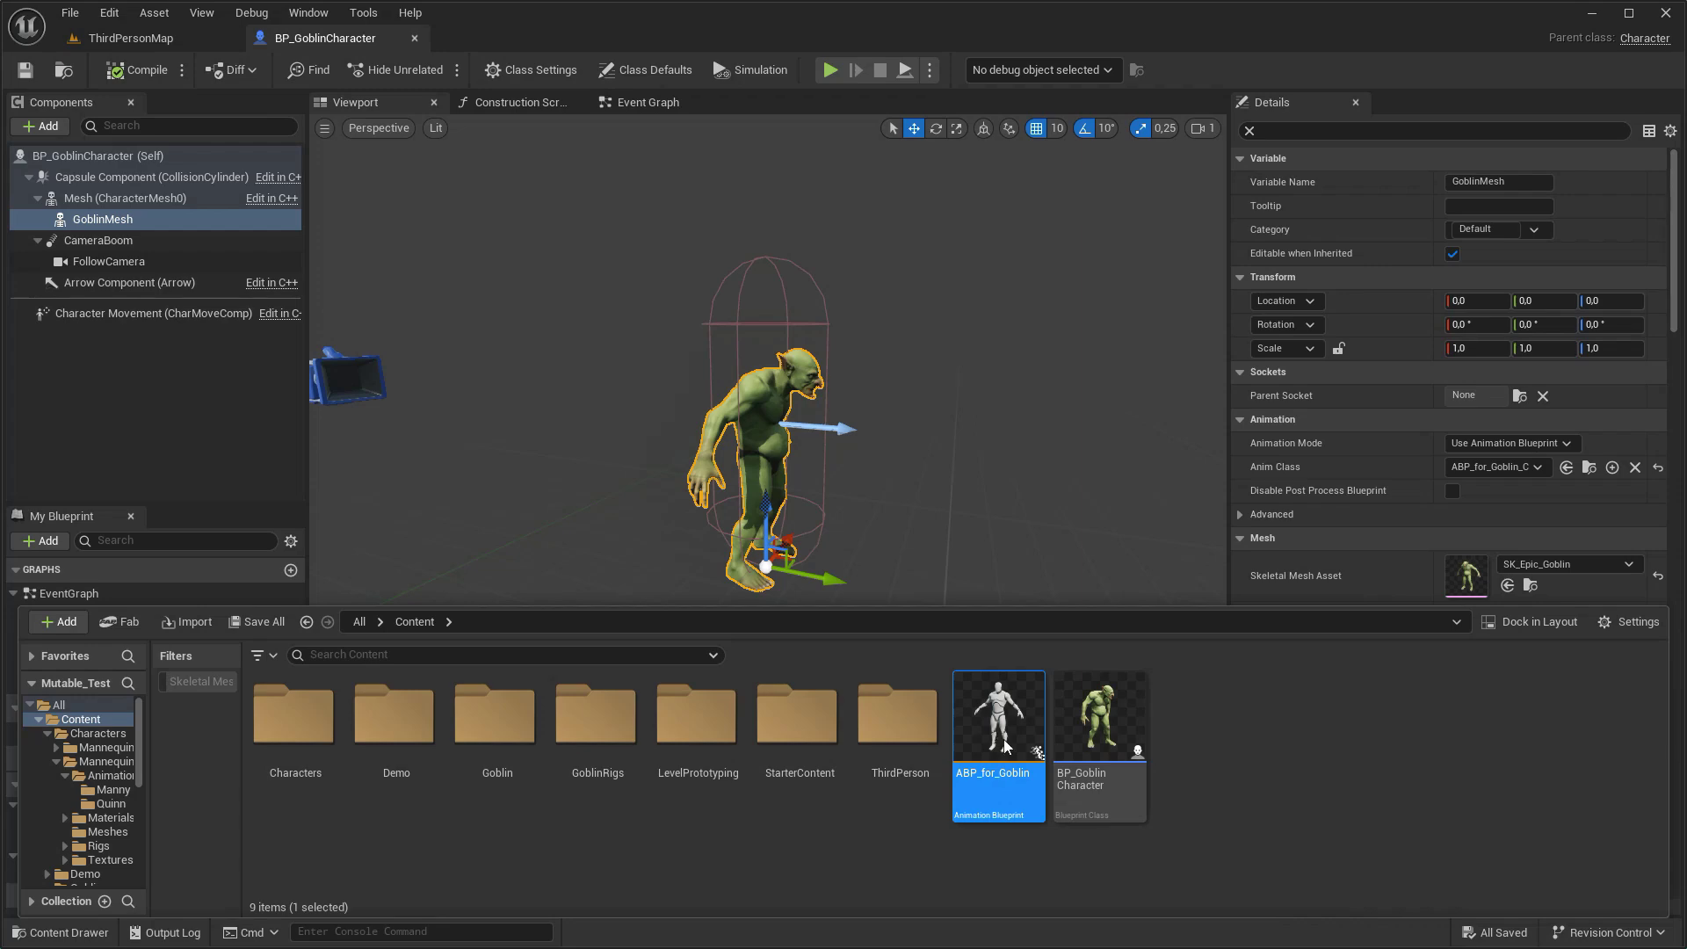
In ABP_for_Goblin, feed the Output Pose from a Retarget Pose From Mesh node with a retargeter.
{"action": "double_click", "coordinate": [1007, 747]}
{"action": "left_click_drag", "start_coordinate": [856, 364], "coordinate": [856, 364]}
{"action": "type", "text": "retarget"}
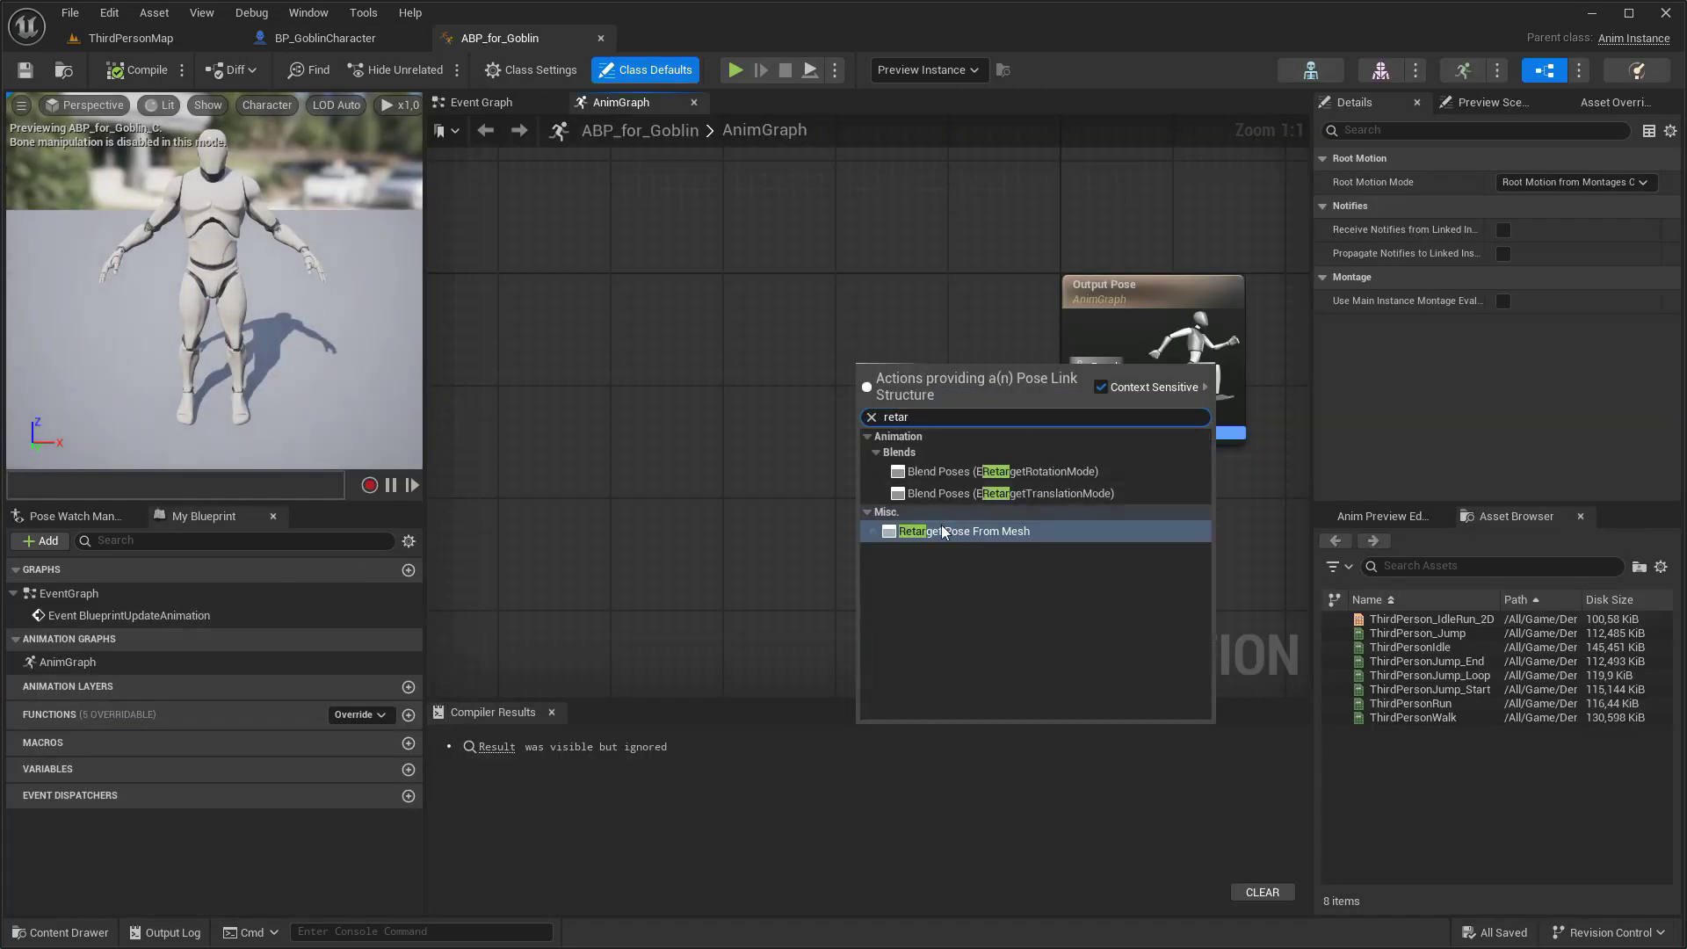
{"action": "left_click", "coordinate": [941, 525]}
{"action": "left_click", "coordinate": [1555, 208]}
{"action": "left_click", "coordinate": [1610, 426]}
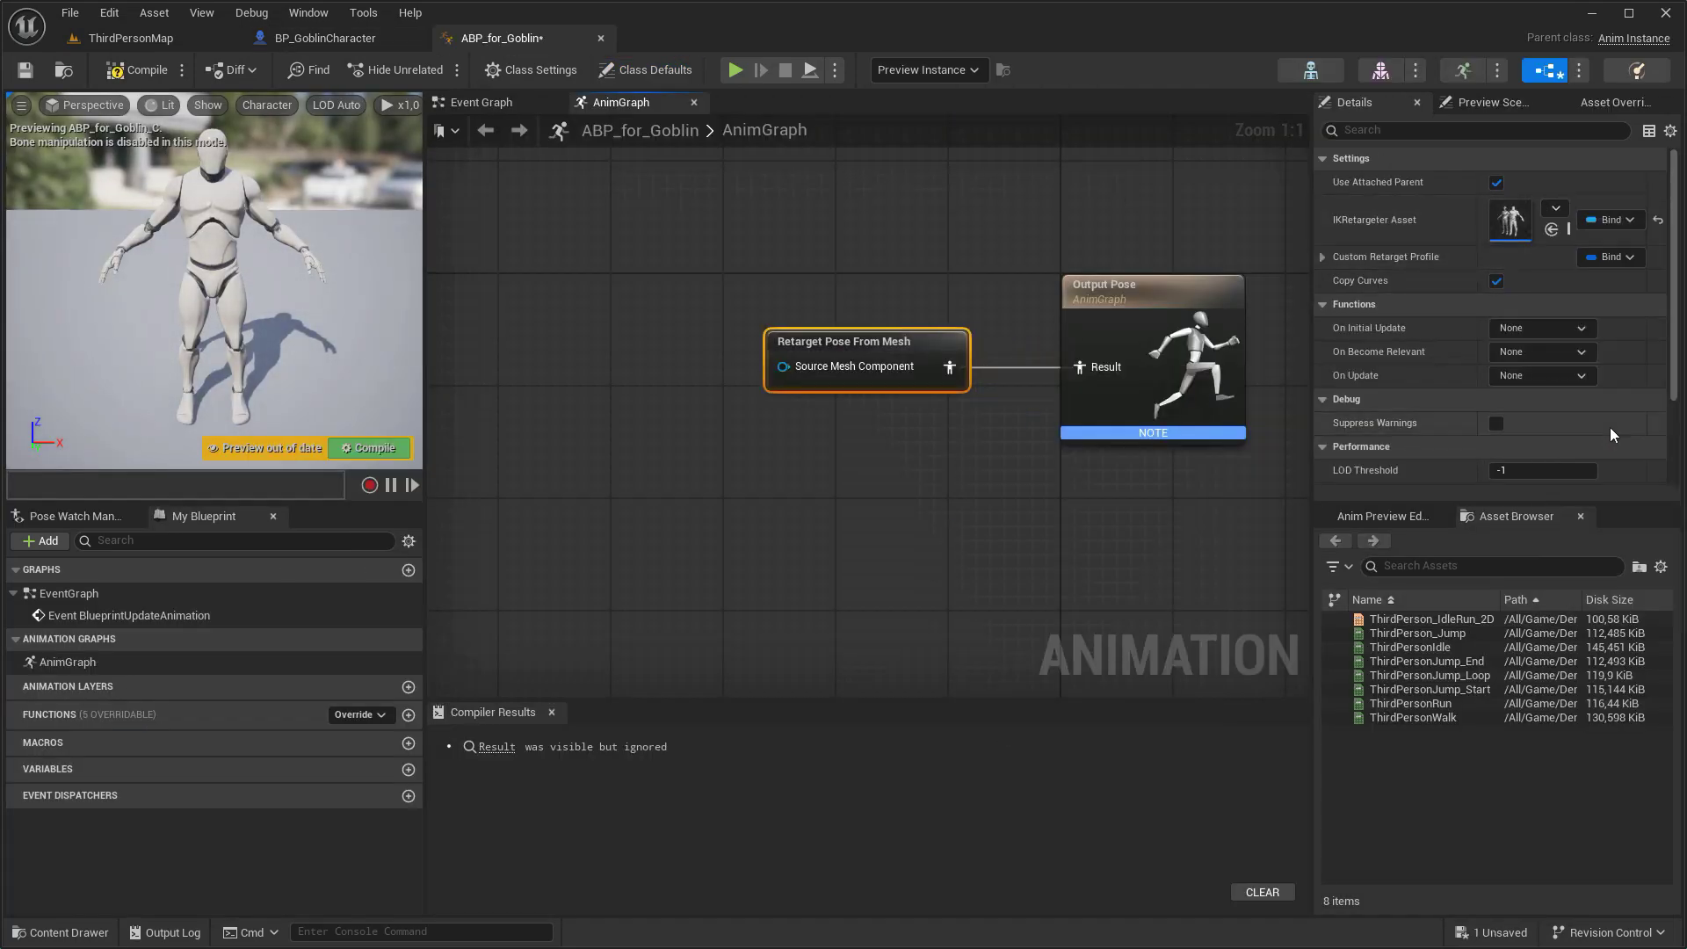
Compile and save ABP_for_Goblin, then play ThirdPersonMap to test the animated goblin.
{"action": "left_click", "coordinate": [136, 69]}
{"action": "left_click", "coordinate": [28, 72]}
{"action": "left_click", "coordinate": [600, 38]}
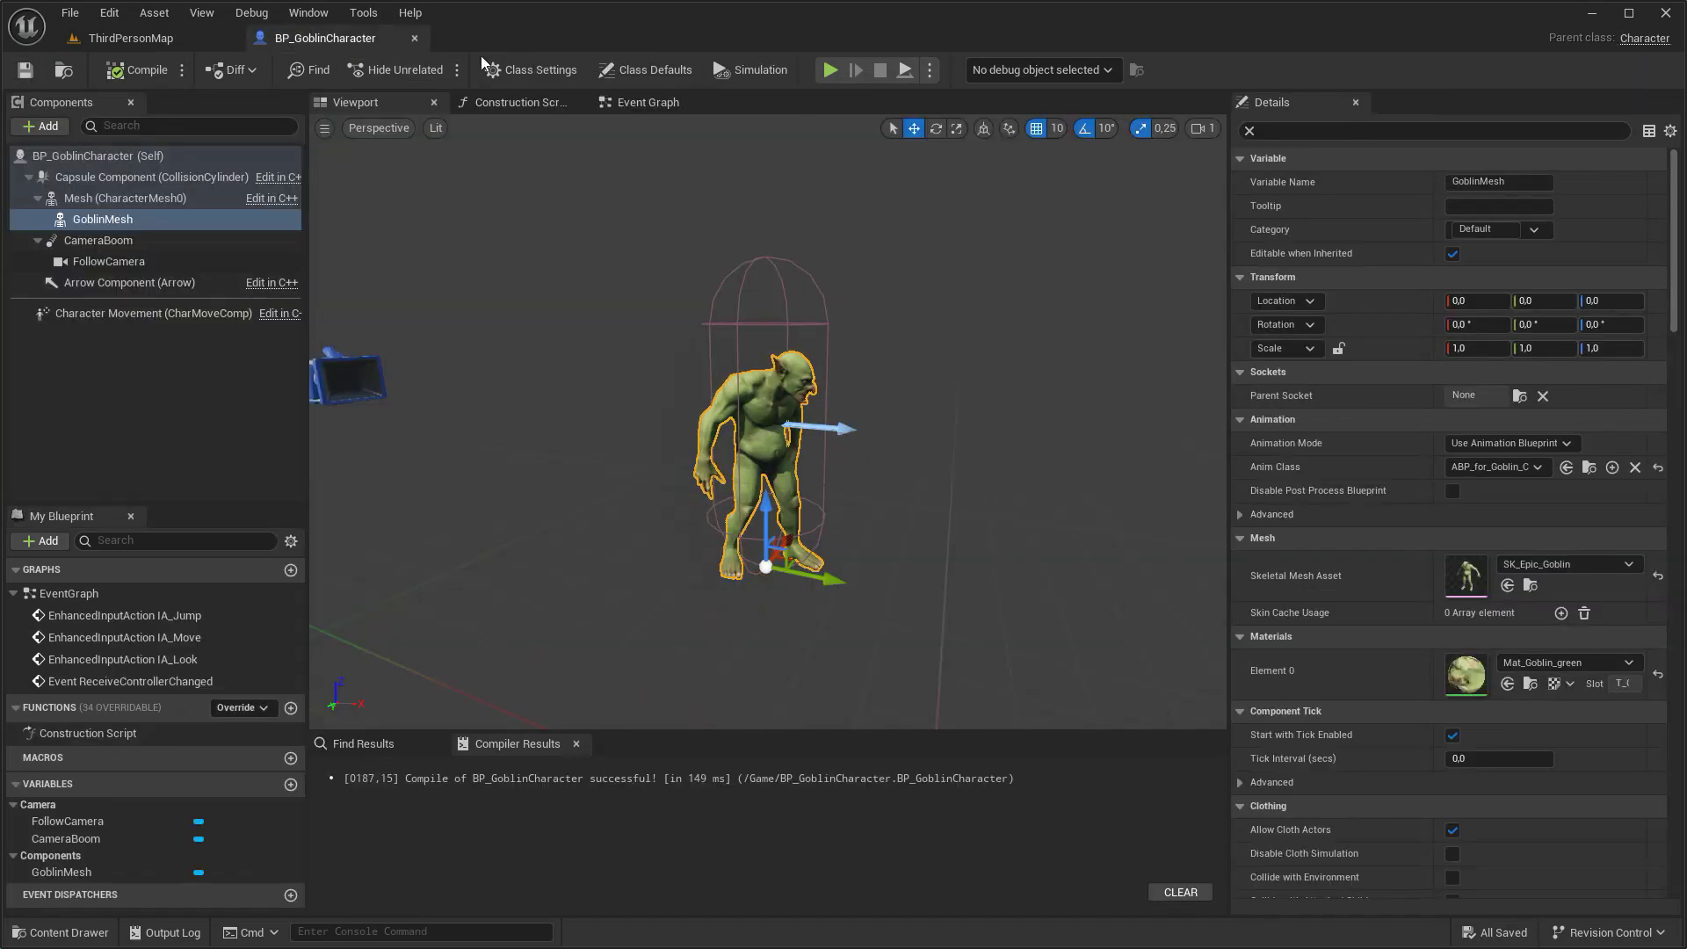
{"action": "left_click", "coordinate": [141, 38]}
{"action": "left_click", "coordinate": [438, 69]}
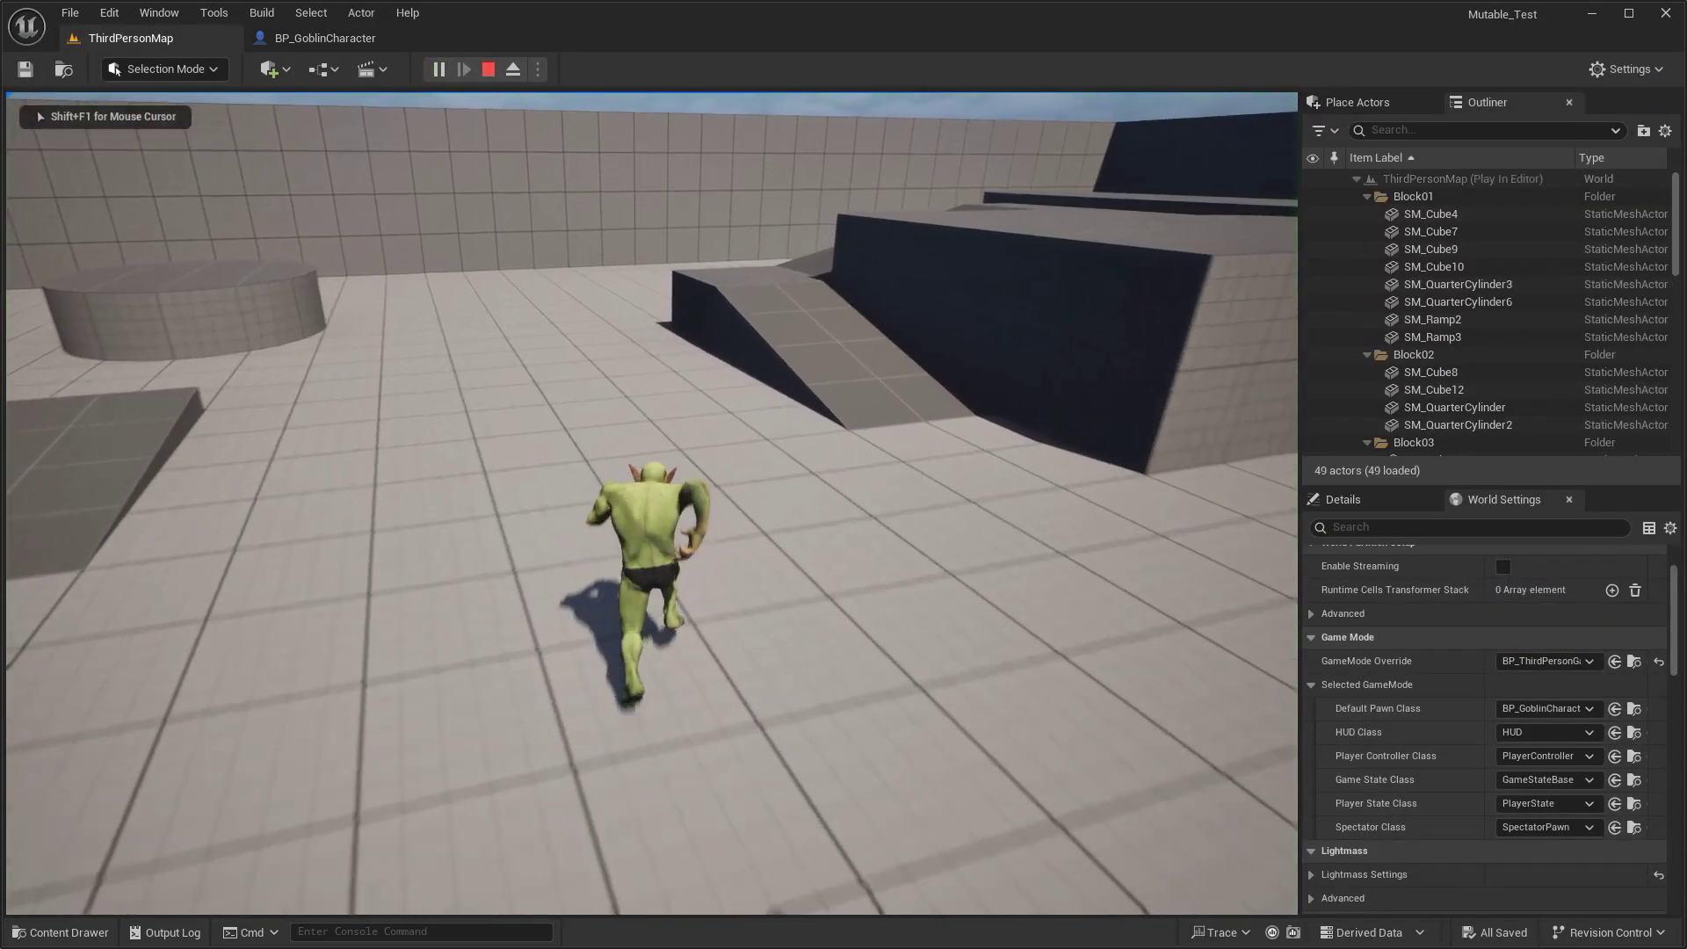
Stop playing and create a Customizable Object named Customizable_for_Goblin in Content.
{"action": "key", "text": "Escape"}
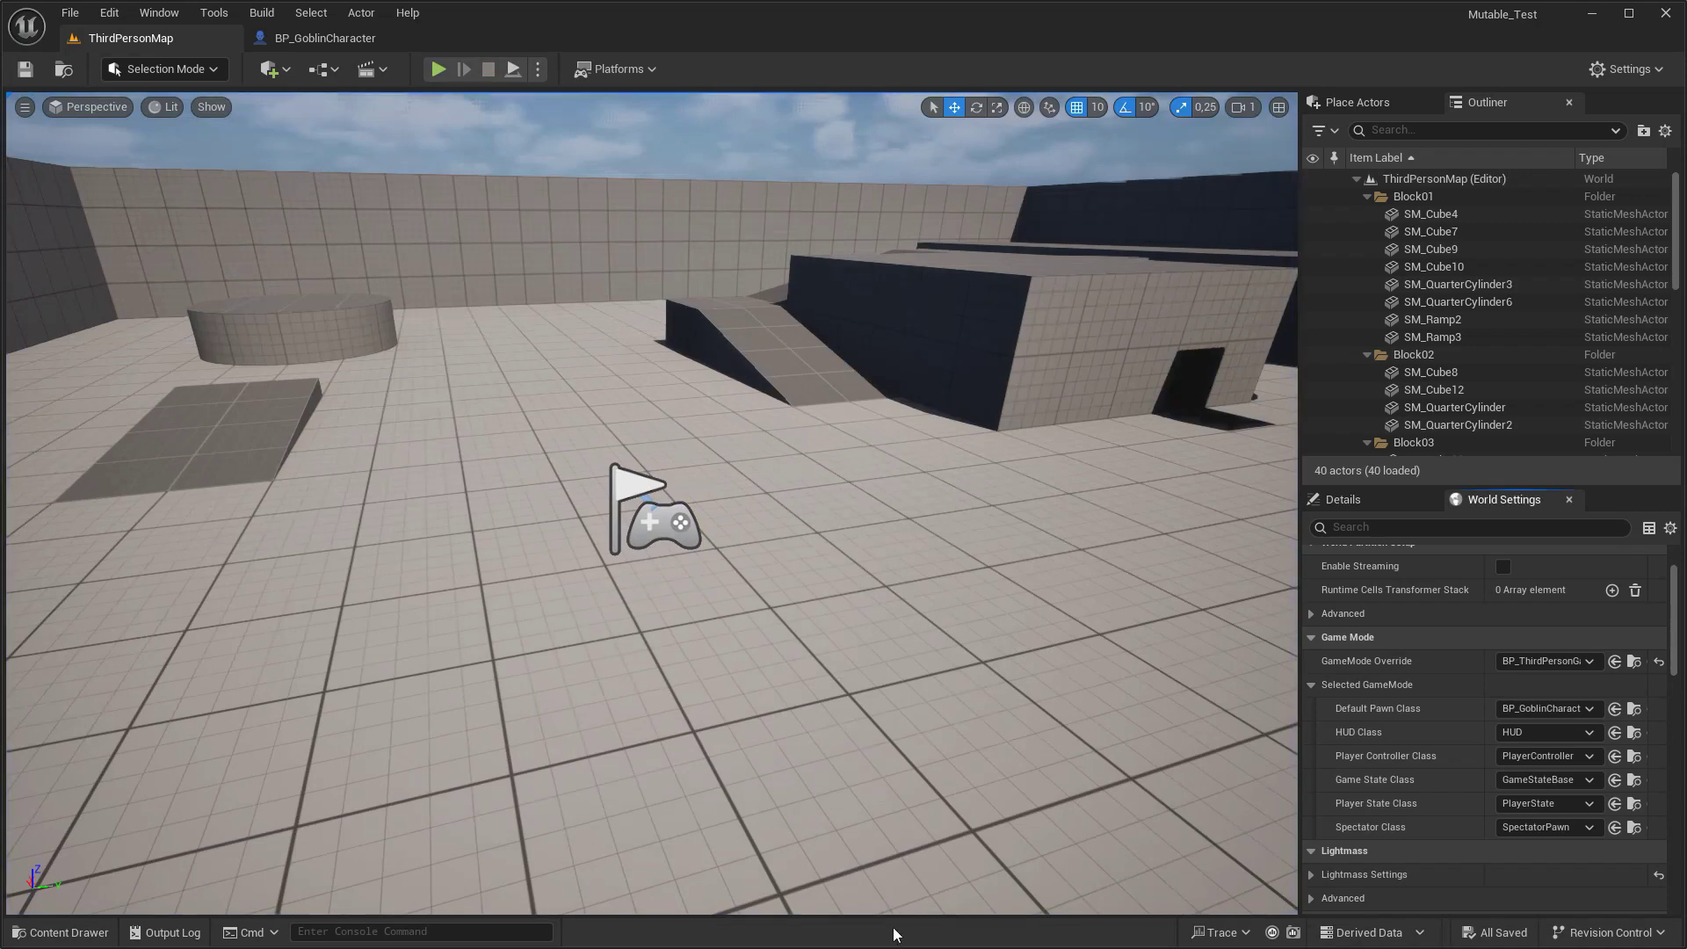
{"action": "key", "text": "ctrl+space"}
{"action": "right_click", "coordinate": [1102, 779]}
{"action": "mouse_move", "coordinate": [1169, 640]}
{"action": "left_click", "coordinate": [1390, 655]}
{"action": "double_click", "coordinate": [1078, 780]}
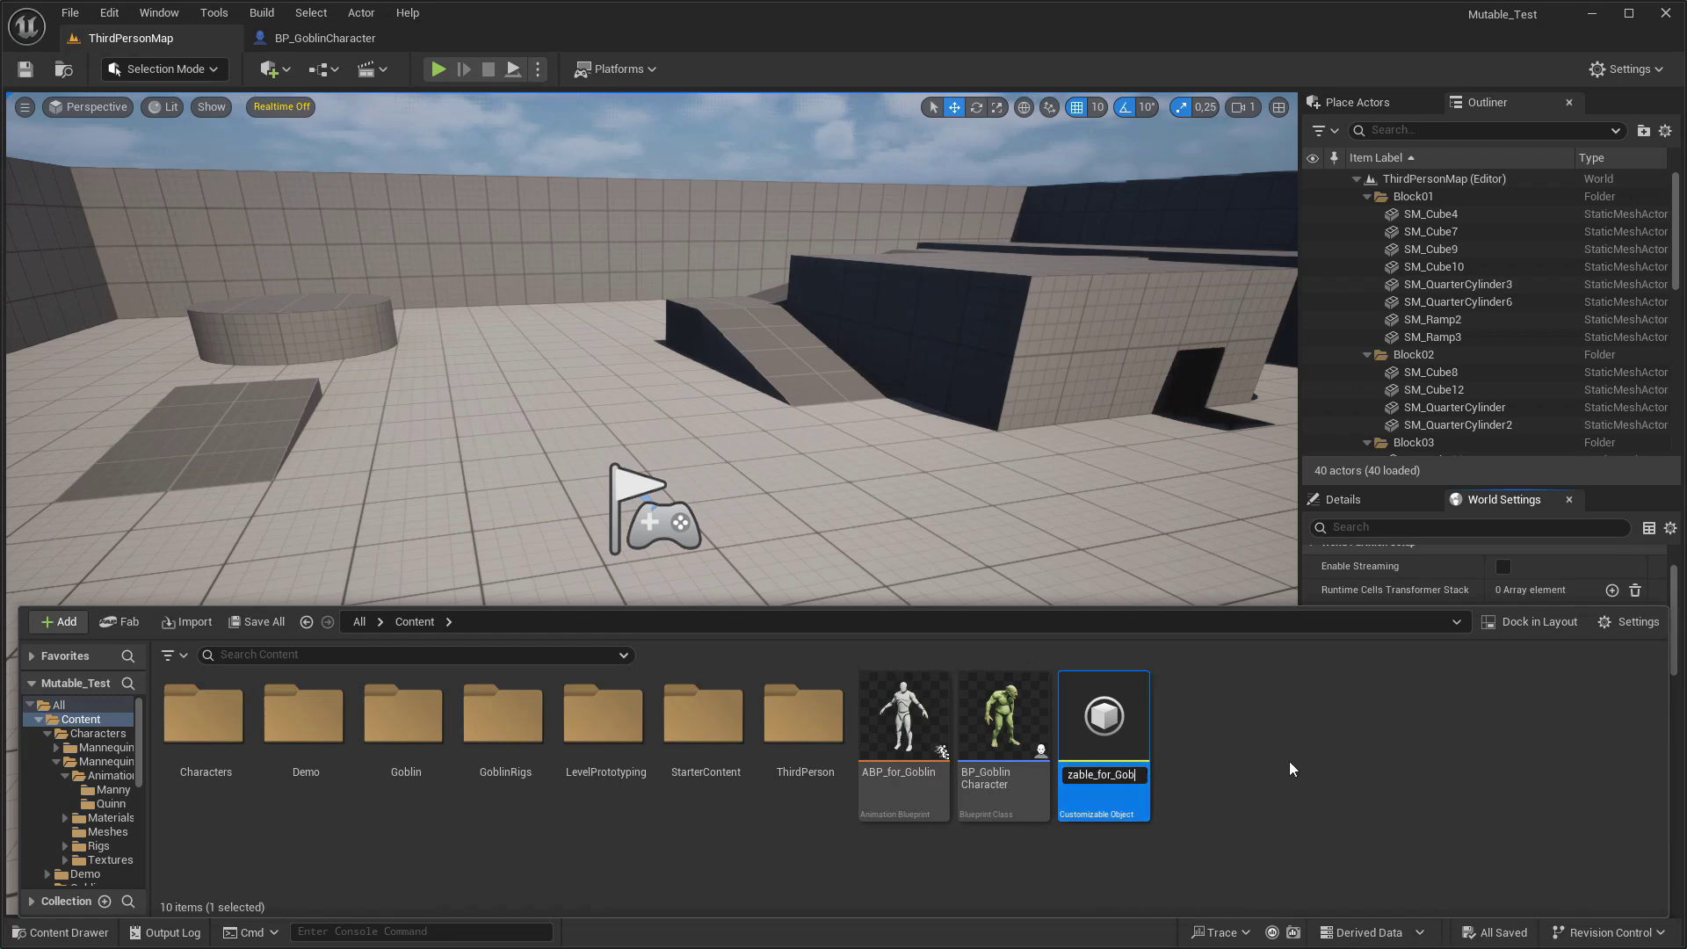
Create a new instance of Customizable_for_Goblin and close its editor tab.
{"action": "right_click", "coordinate": [1134, 749]}
{"action": "left_click", "coordinate": [1210, 267]}
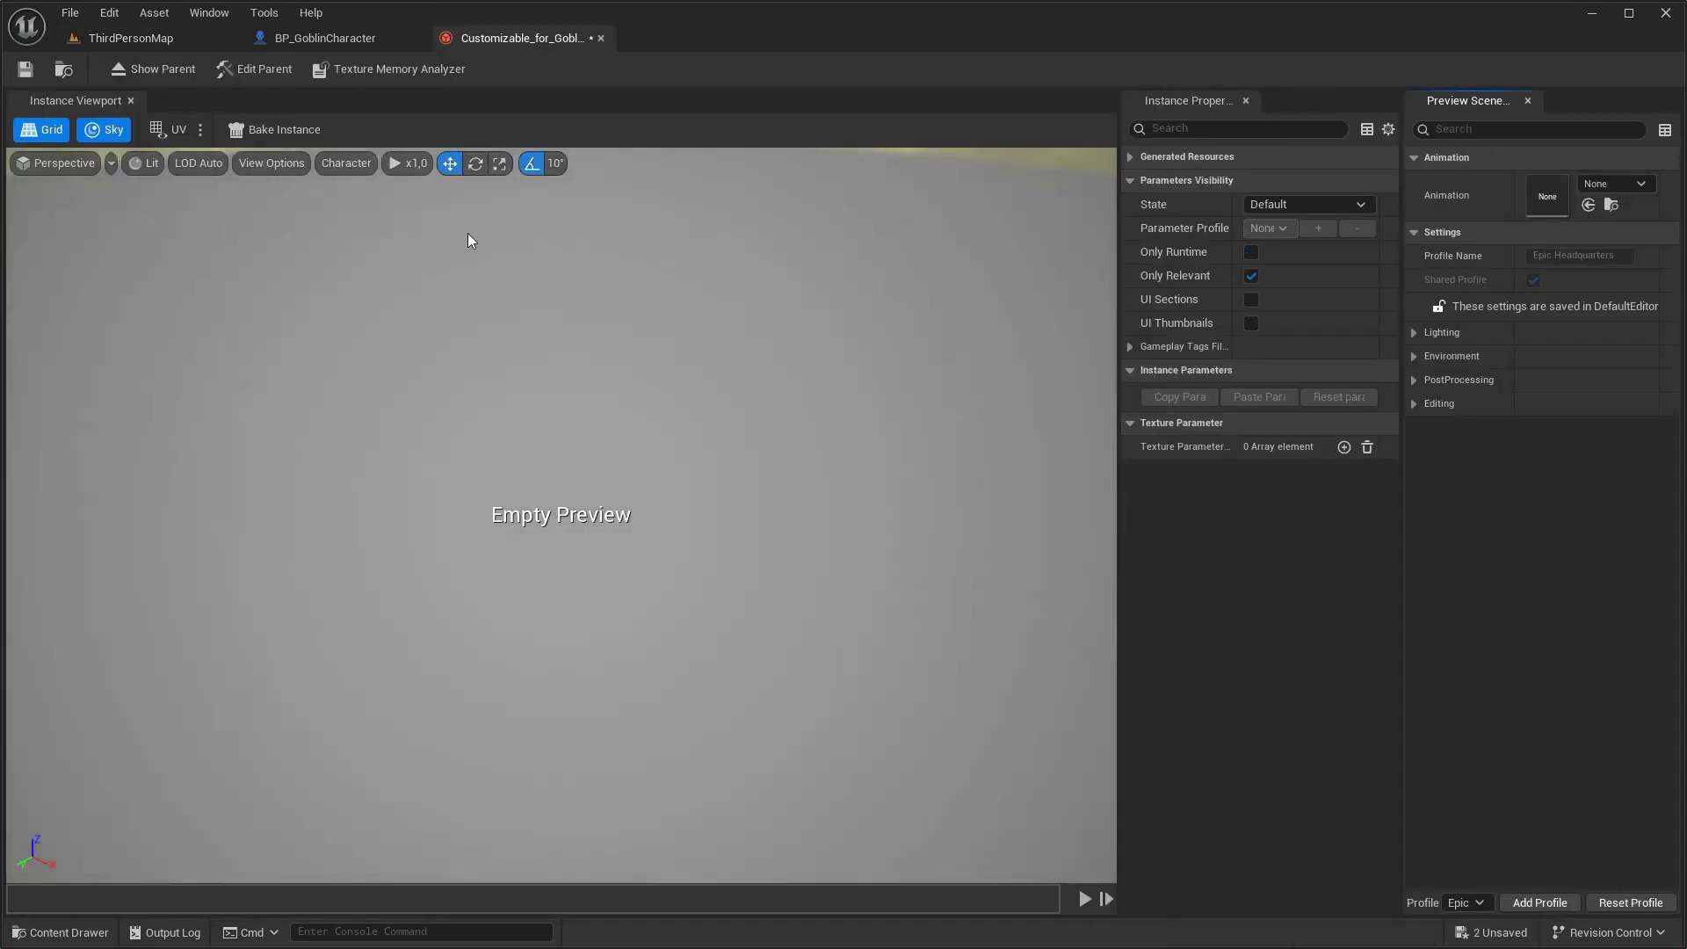
{"action": "middle_click", "coordinate": [514, 42]}
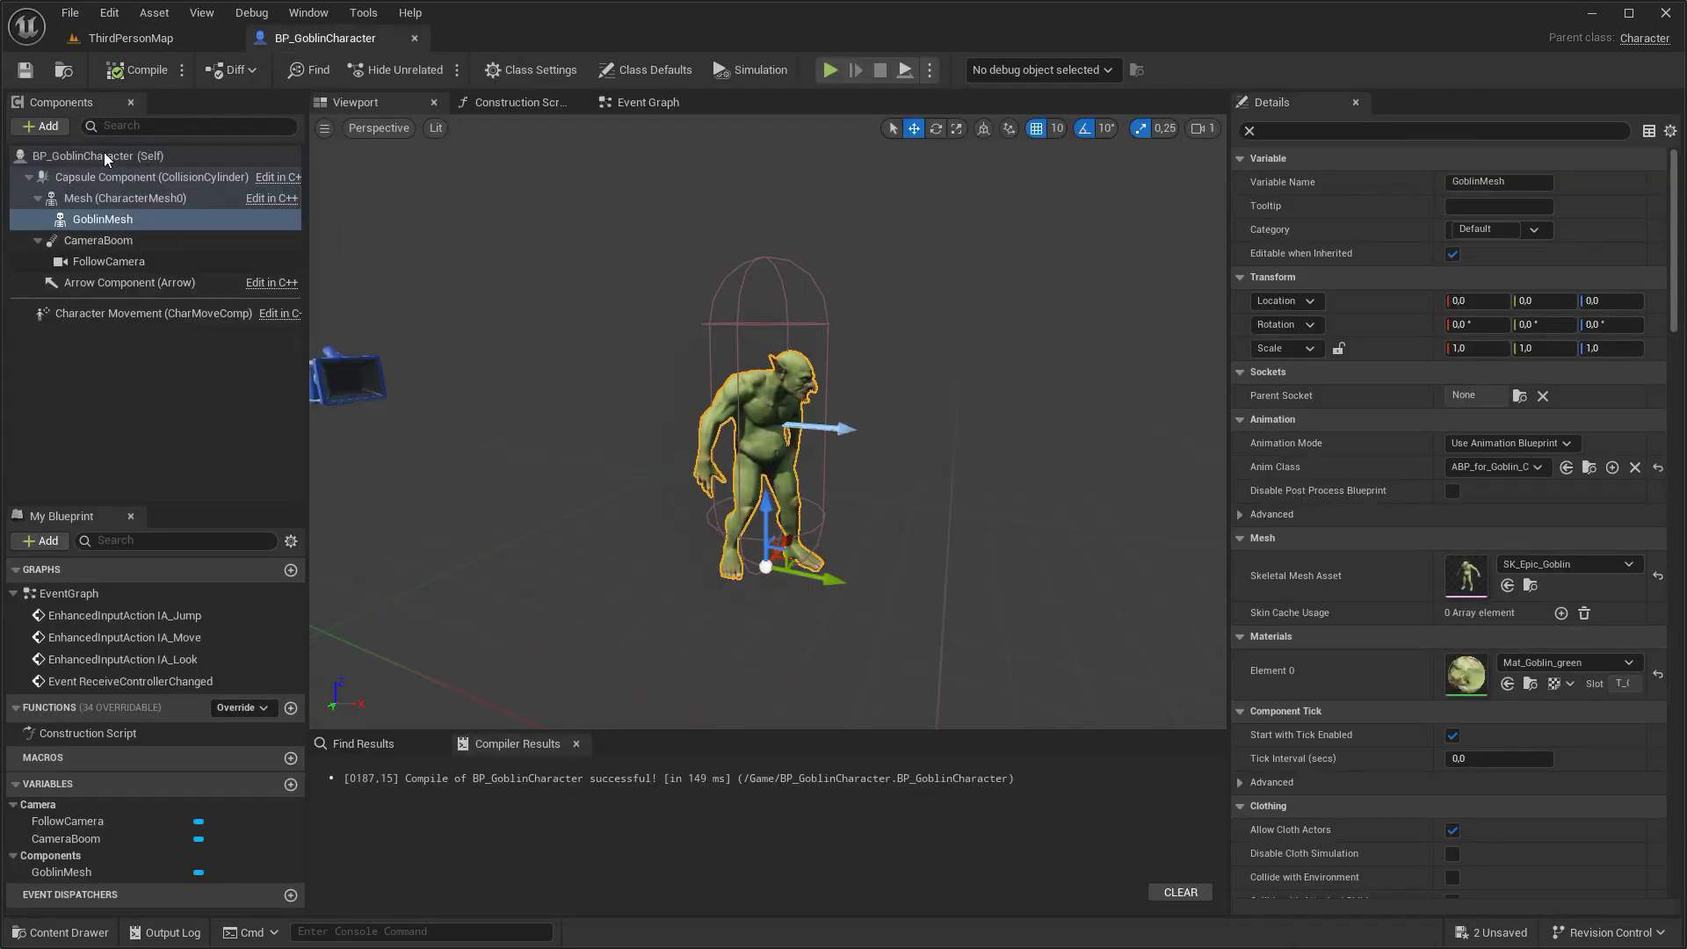
Add a Customizable Skeletal component using the goblin instance, with Component Name Body.
{"action": "left_click", "coordinate": [40, 125]}
{"action": "type", "text": "to"}
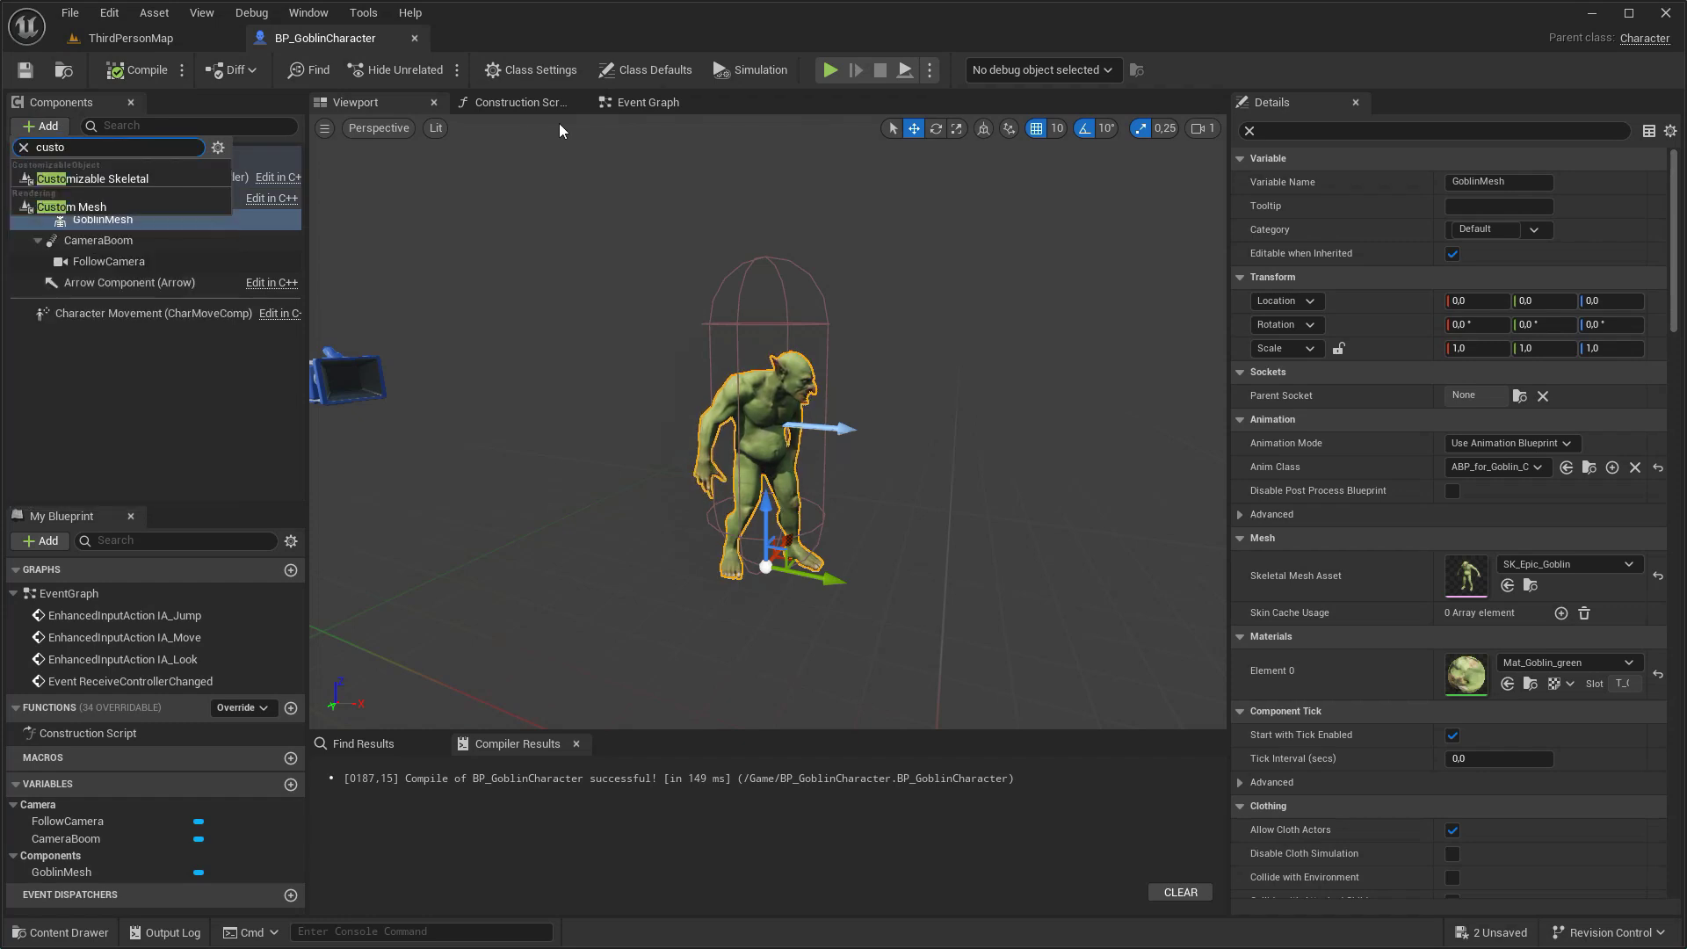
{"action": "left_click", "coordinate": [167, 179]}
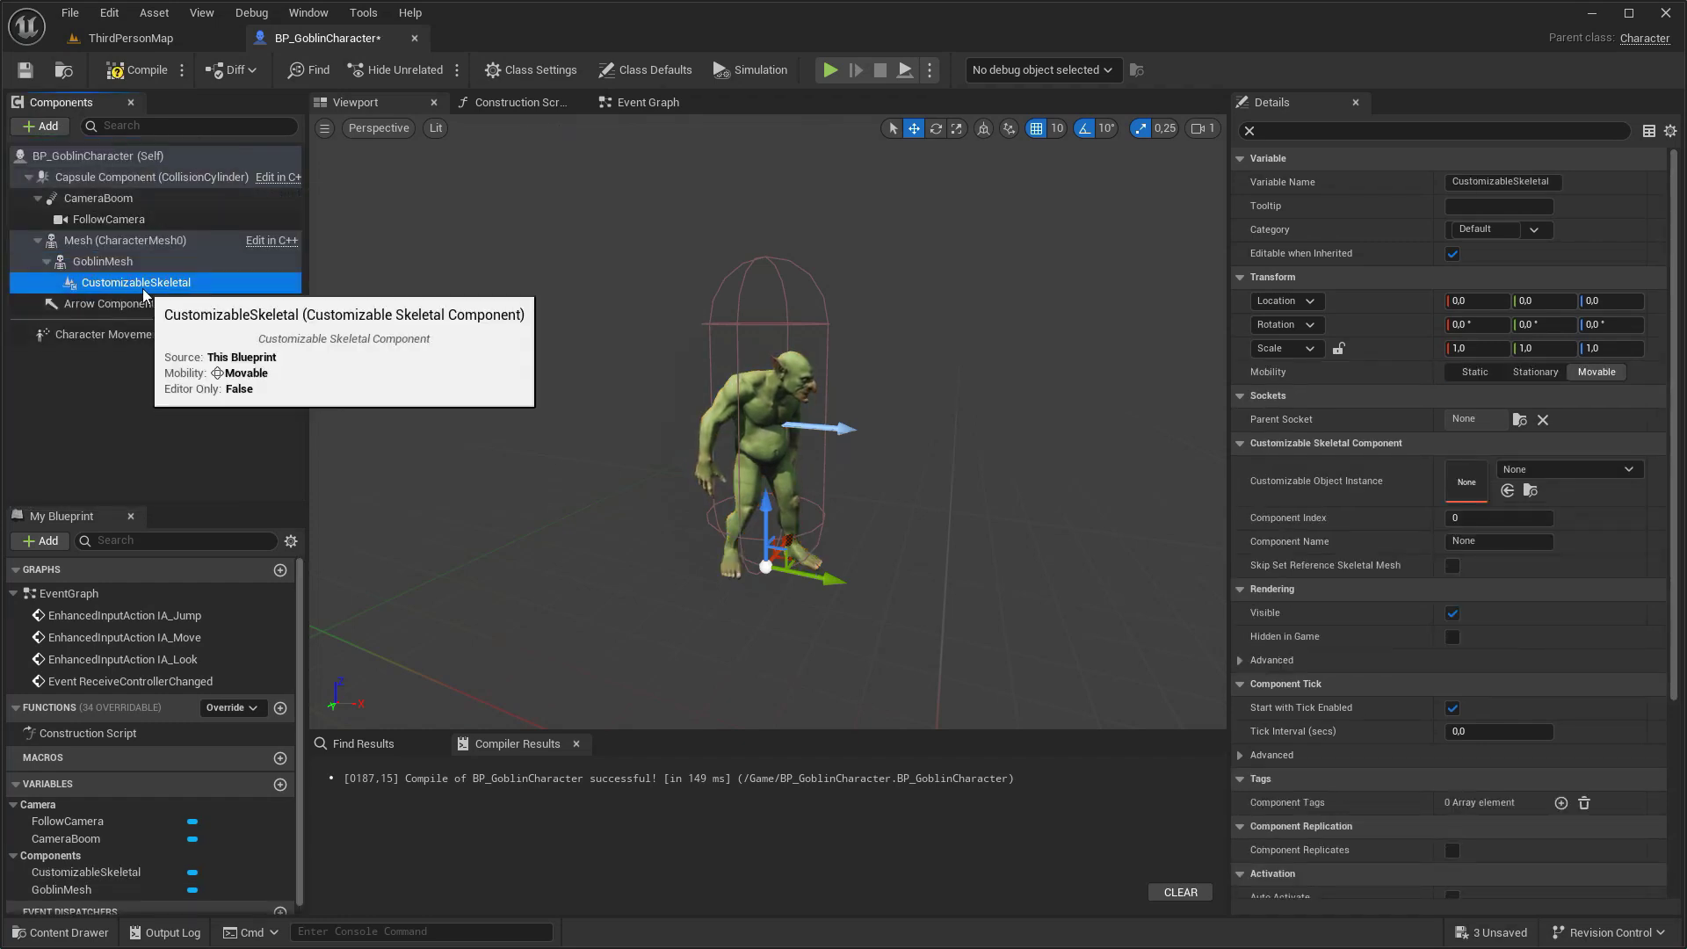
{"action": "left_click", "coordinate": [1508, 475]}
{"action": "left_click", "coordinate": [1582, 655]}
{"action": "left_click", "coordinate": [1500, 541]}
{"action": "type", "text": "Body"}
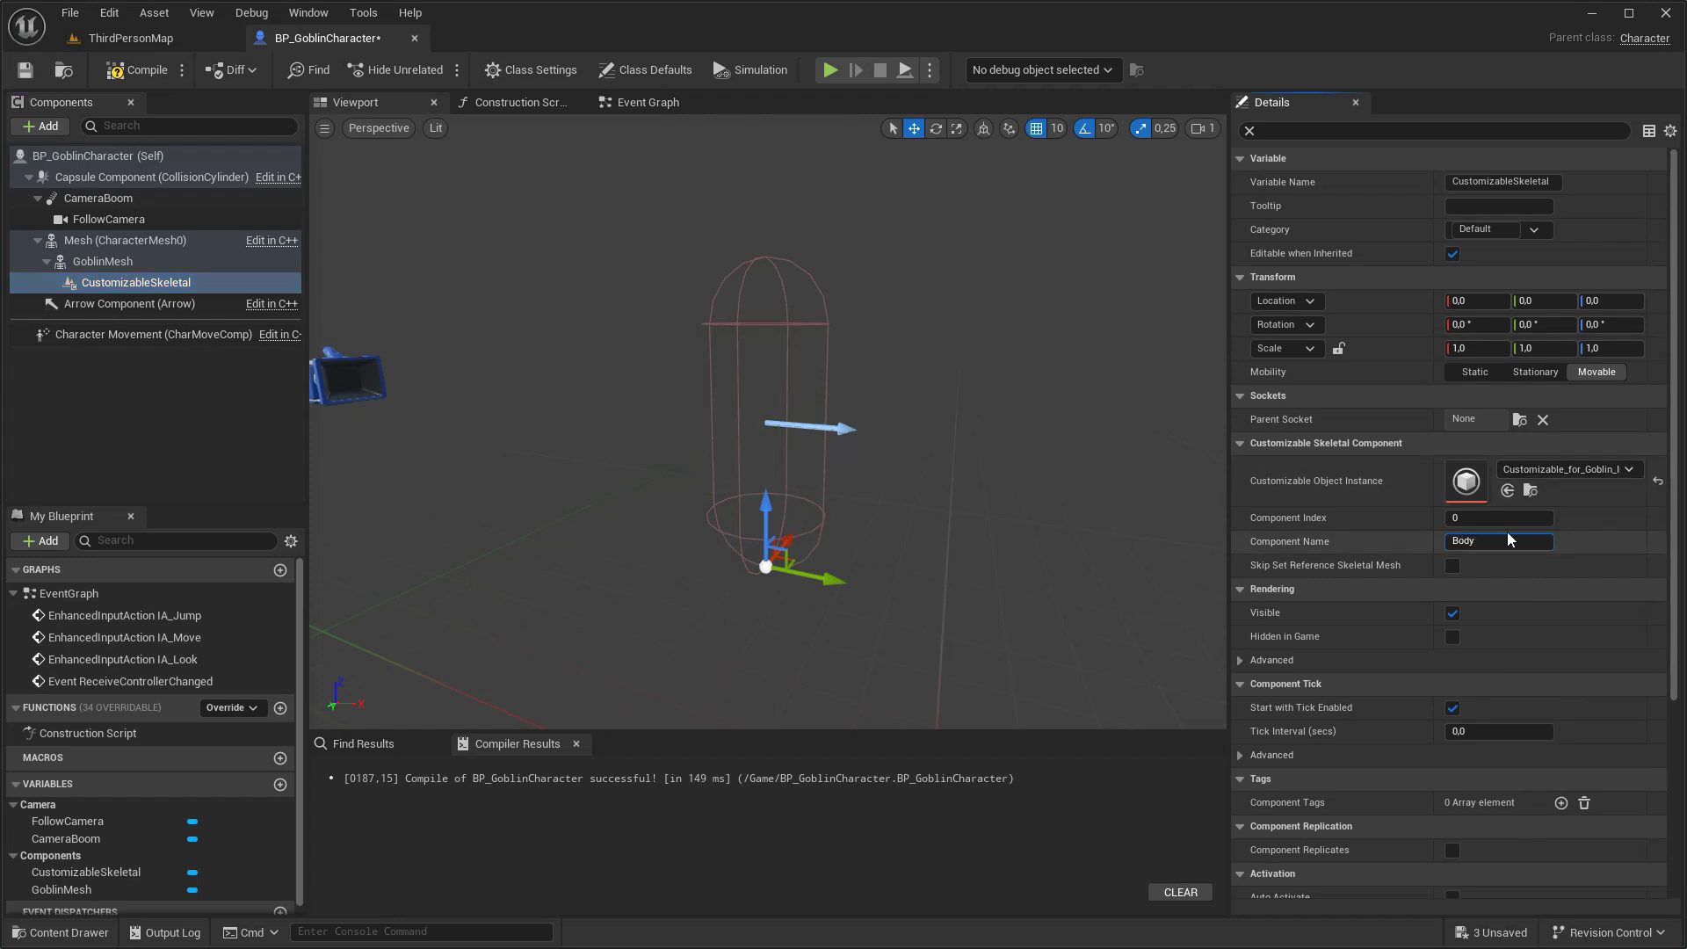
Open Customizable_for_Goblin's graph and add a Skeletal Mesh node.
{"action": "key", "text": "ctrl+space"}
{"action": "double_click", "coordinate": [1084, 740]}
{"action": "scroll", "coordinate": [560, 487], "scroll_direction": "down", "scroll_amount": 1}
{"action": "scroll", "coordinate": [619, 435], "scroll_direction": "down", "scroll_amount": 1}
{"action": "right_click", "coordinate": [272, 341]}
{"action": "type", "text": "skeletal mesh"}
{"action": "left_click", "coordinate": [323, 386]}
{"action": "left_click_drag", "start_coordinate": [304, 351], "coordinate": [283, 384]}
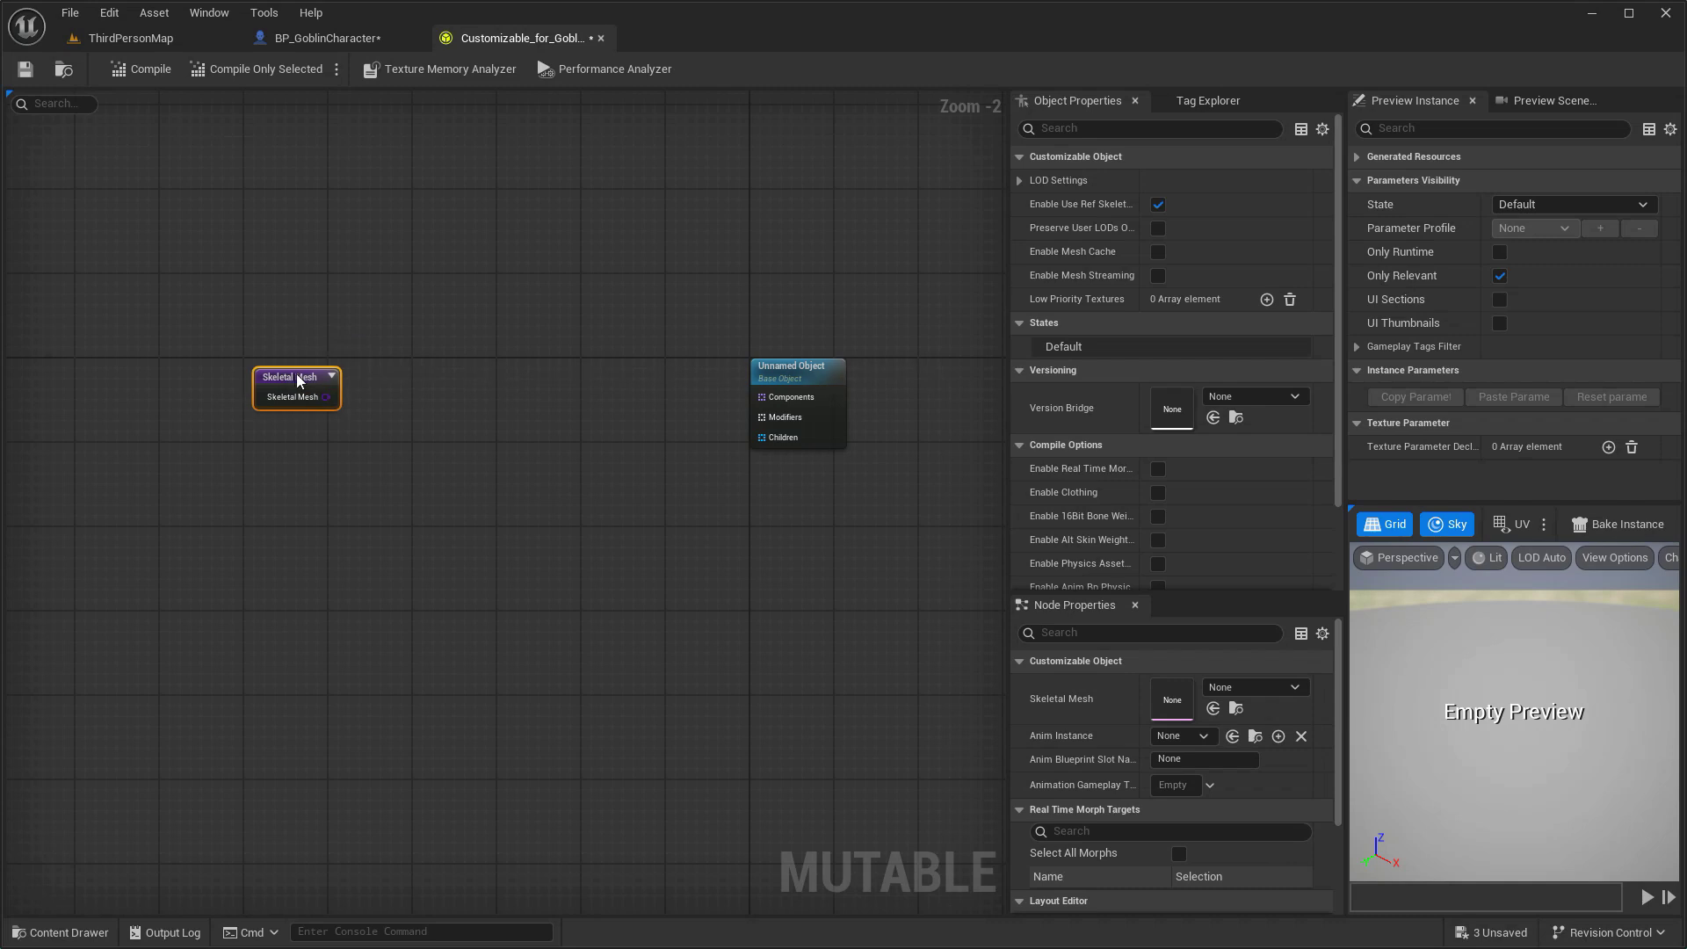
Assign SK_Epic_Goblin to the Skeletal Mesh node.
{"action": "key", "text": "ctrl+space"}
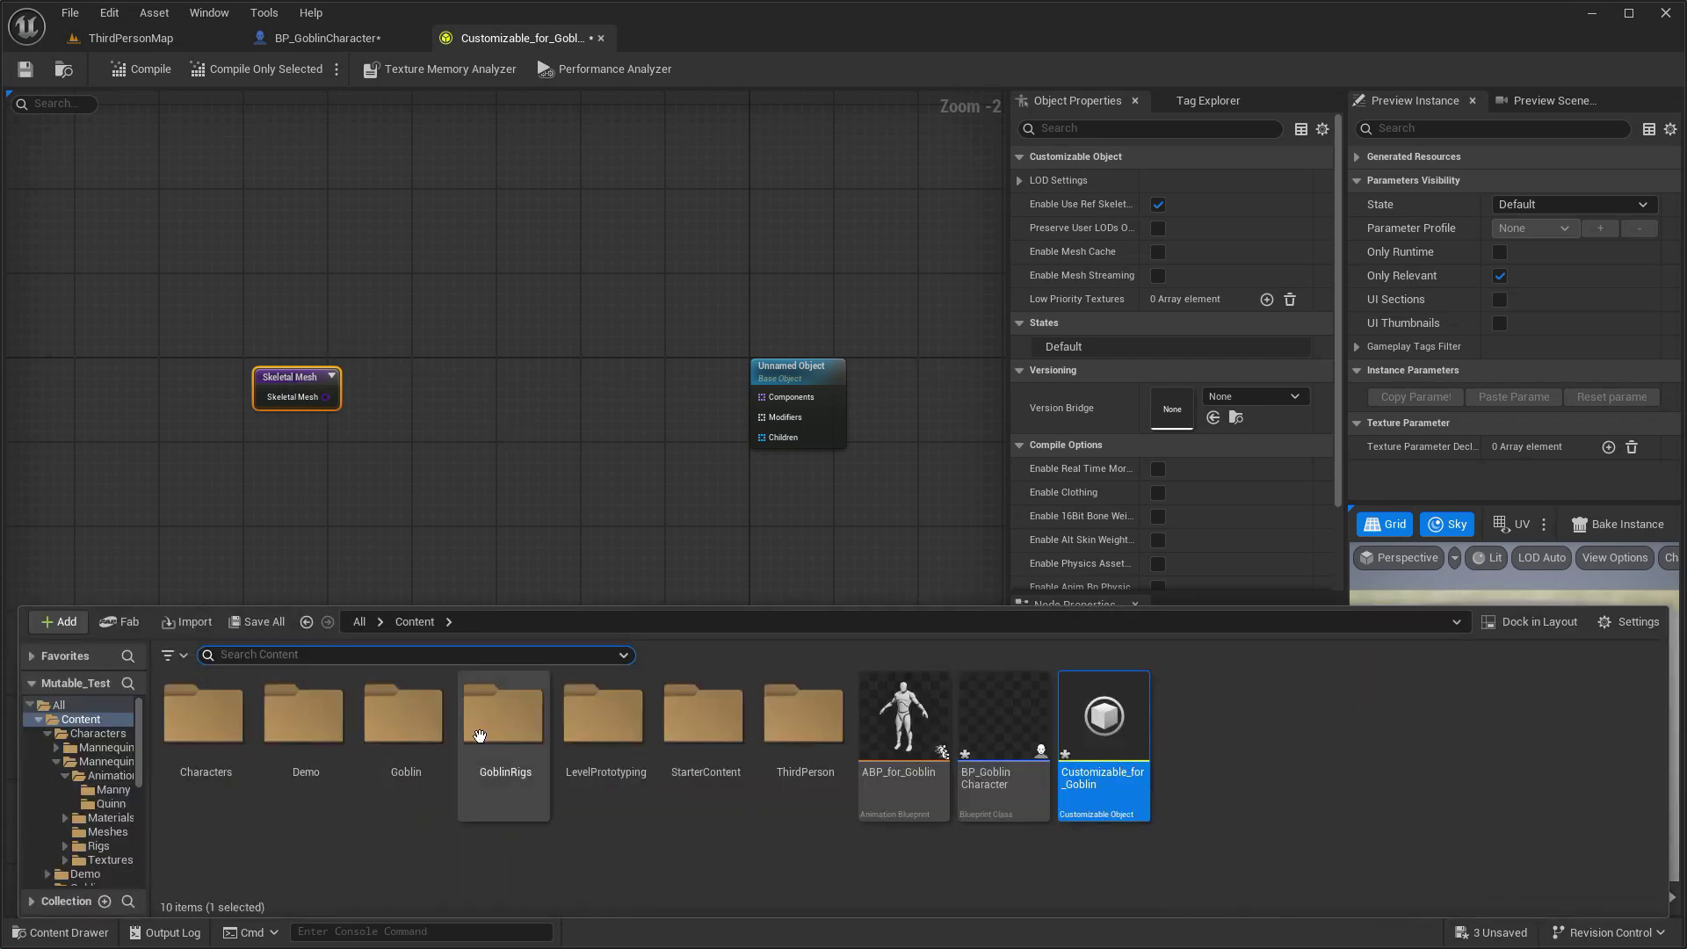
{"action": "double_click", "coordinate": [403, 716]}
{"action": "double_click", "coordinate": [501, 720]}
{"action": "double_click", "coordinate": [203, 715]}
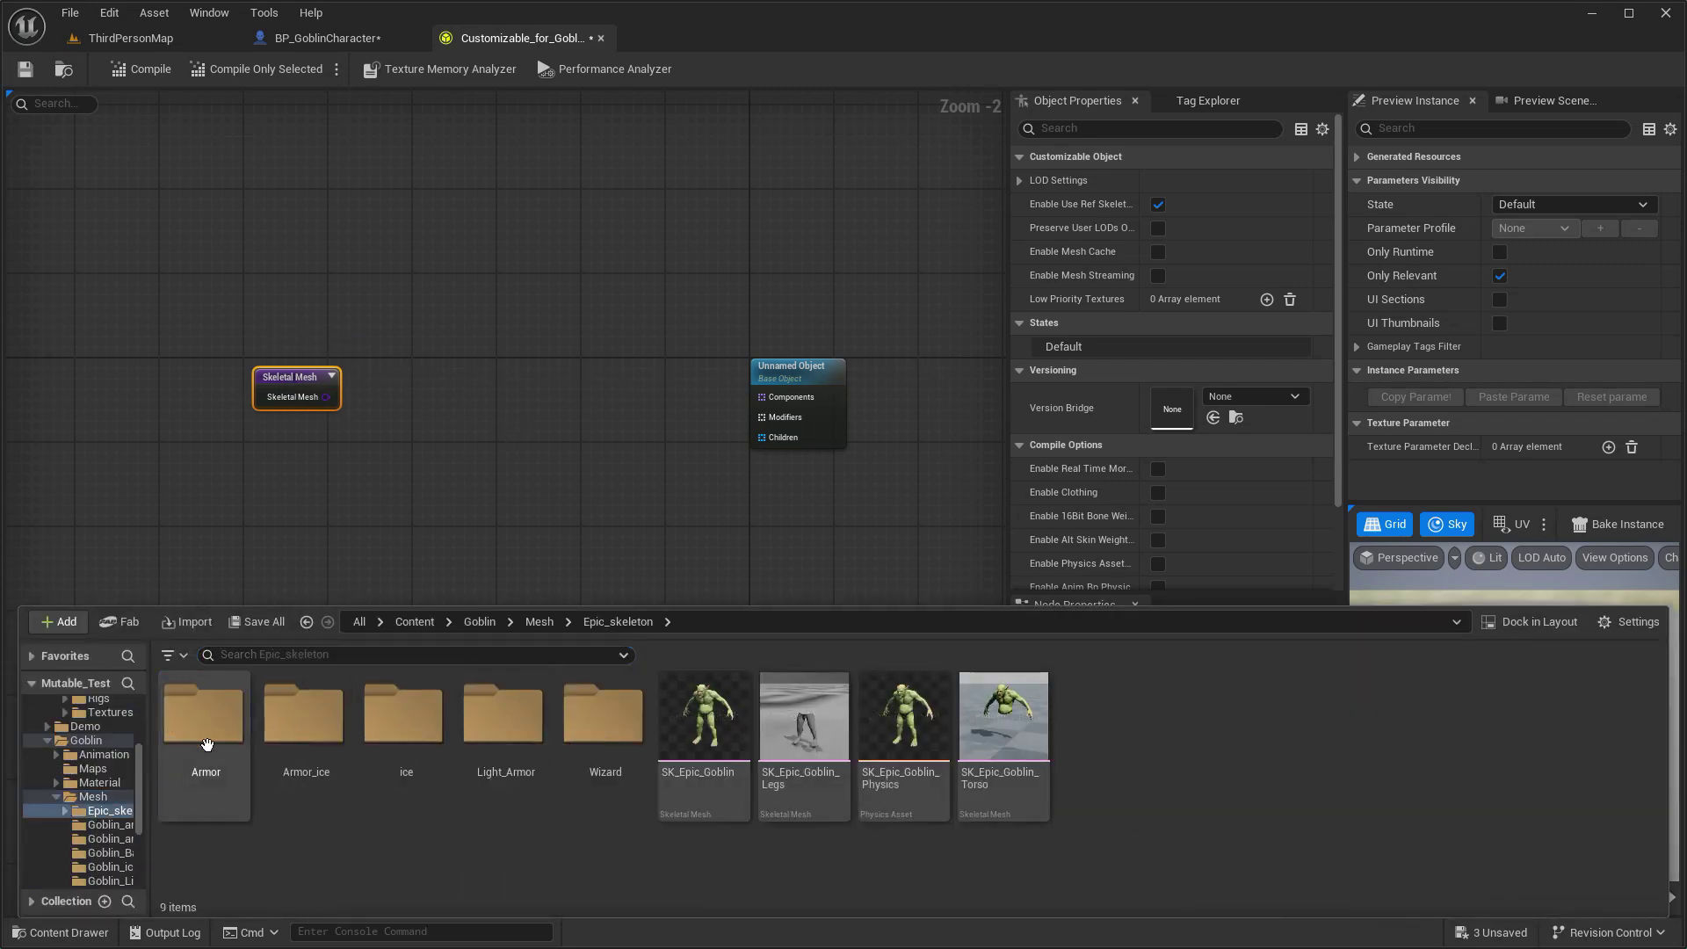
{"action": "left_click", "coordinate": [298, 384]}
{"action": "left_click", "coordinate": [1214, 709]}
Chain a Mesh Section node and a Mesh Component node from the LOD 0 mesh output.
{"action": "scroll", "coordinate": [346, 444], "scroll_direction": "up", "scroll_amount": 2}
{"action": "left_click_drag", "start_coordinate": [402, 394], "coordinate": [483, 402]}
{"action": "type", "text": "mes"}
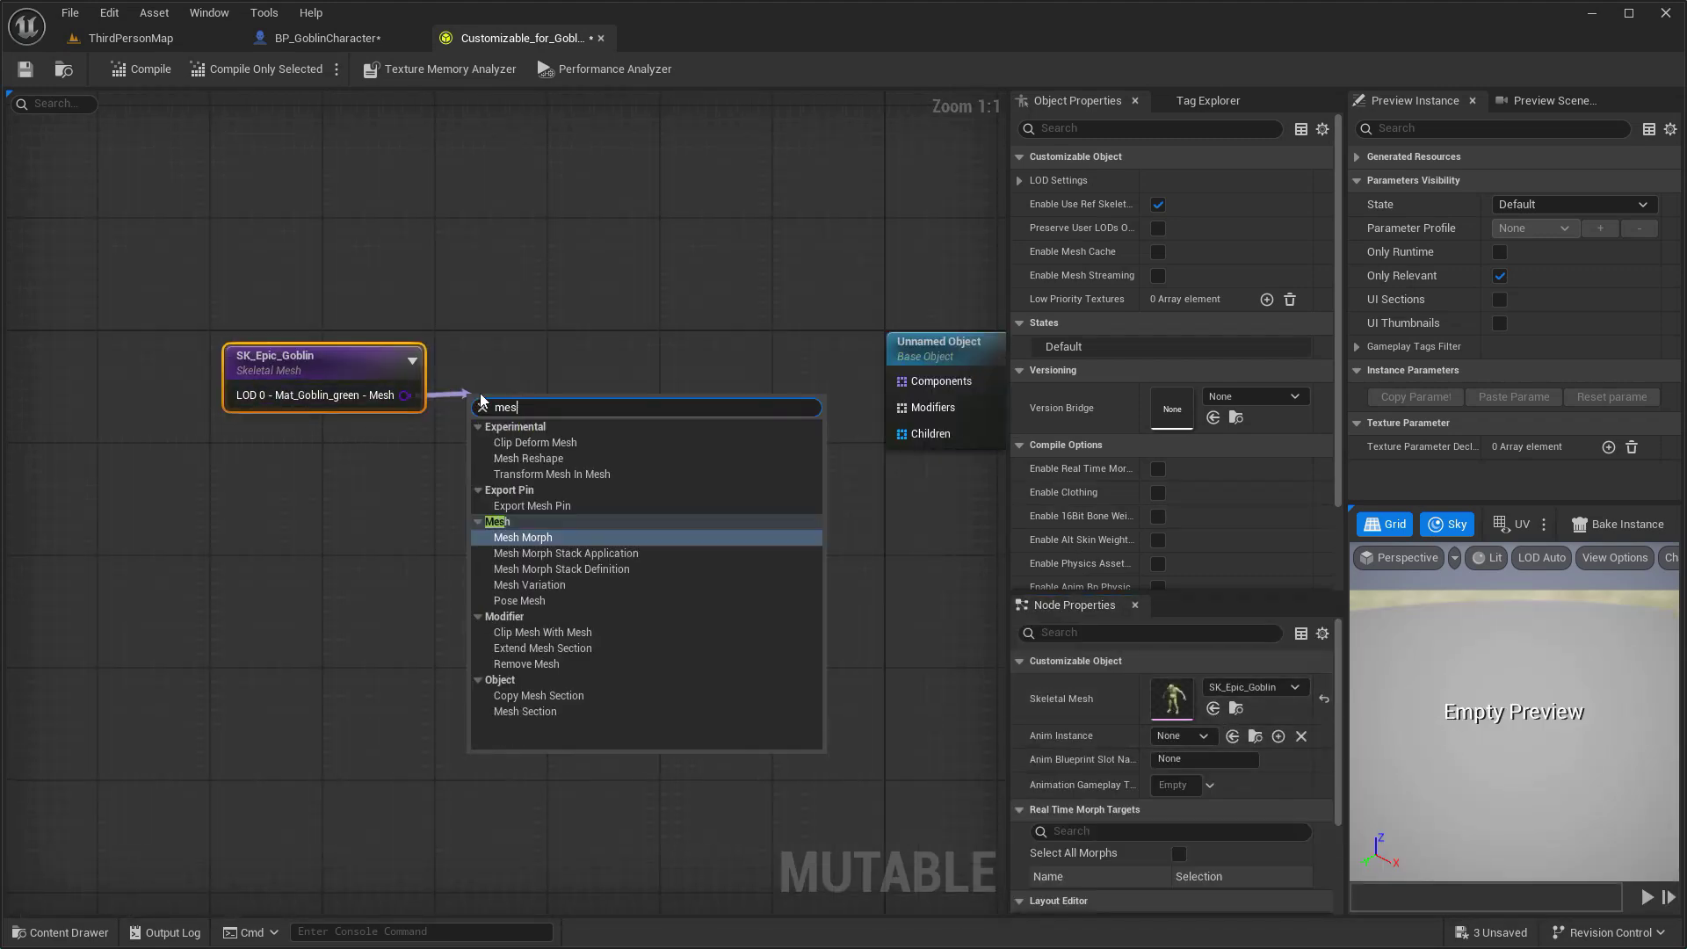
{"action": "type", "text": "h se"}
{"action": "left_click", "coordinate": [525, 520]}
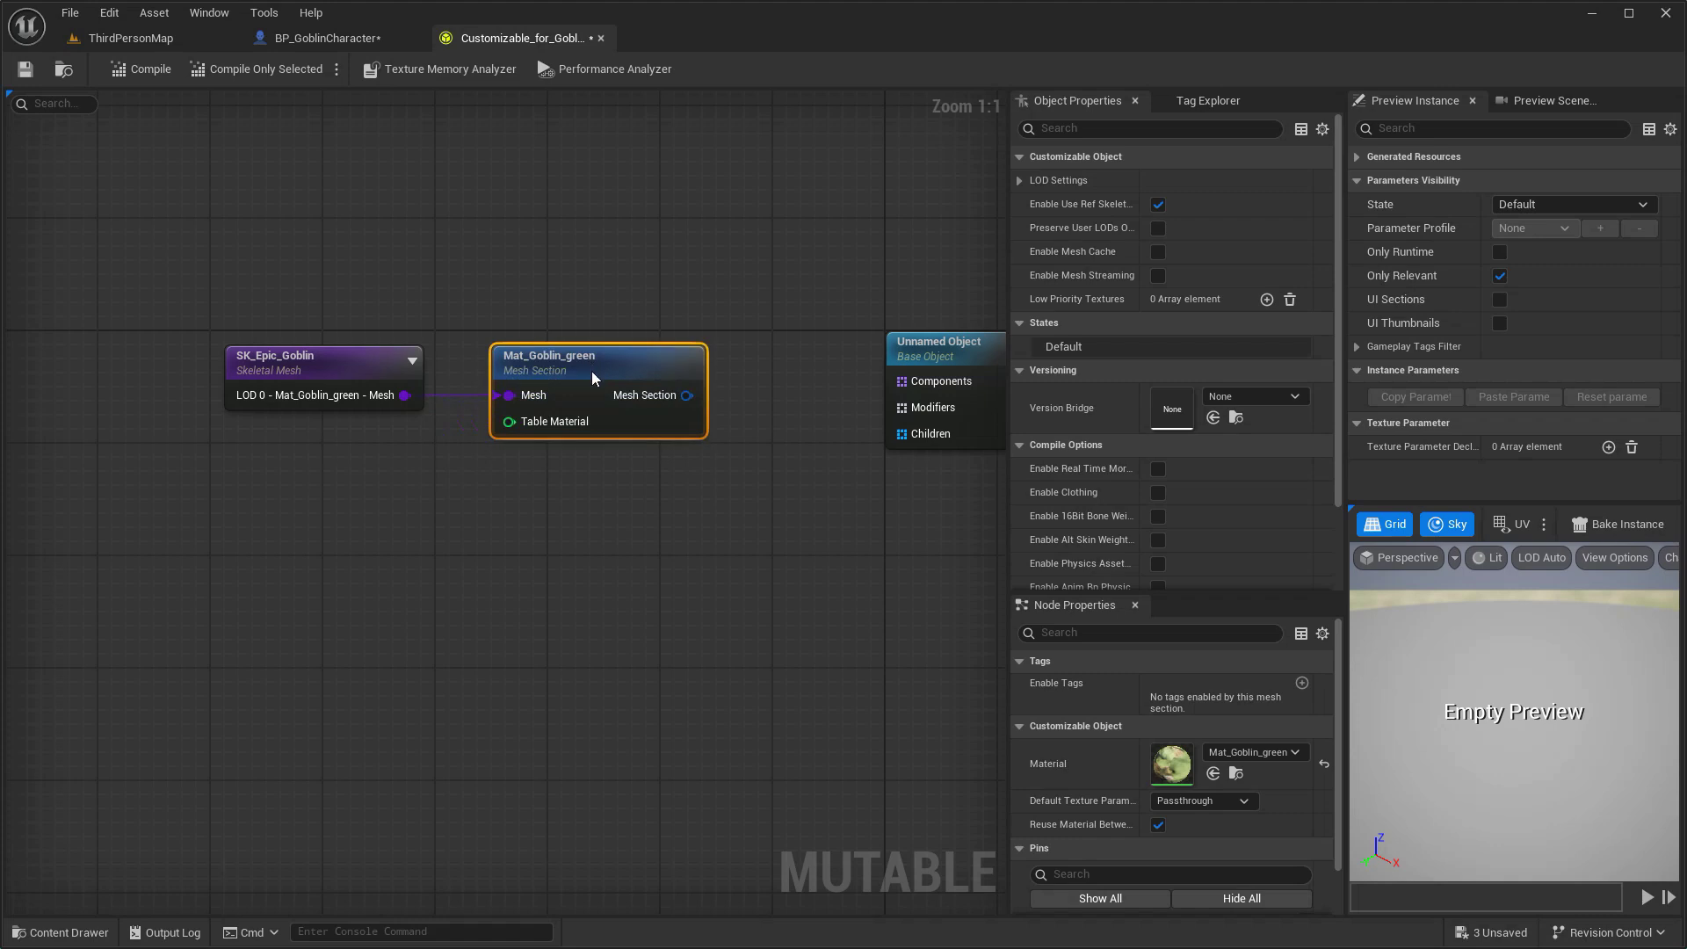
{"action": "scroll", "coordinate": [476, 319], "scroll_direction": "down", "scroll_amount": 2}
{"action": "scroll", "coordinate": [554, 378], "scroll_direction": "up", "scroll_amount": 1}
{"action": "scroll", "coordinate": [539, 386], "scroll_direction": "up", "scroll_amount": 1}
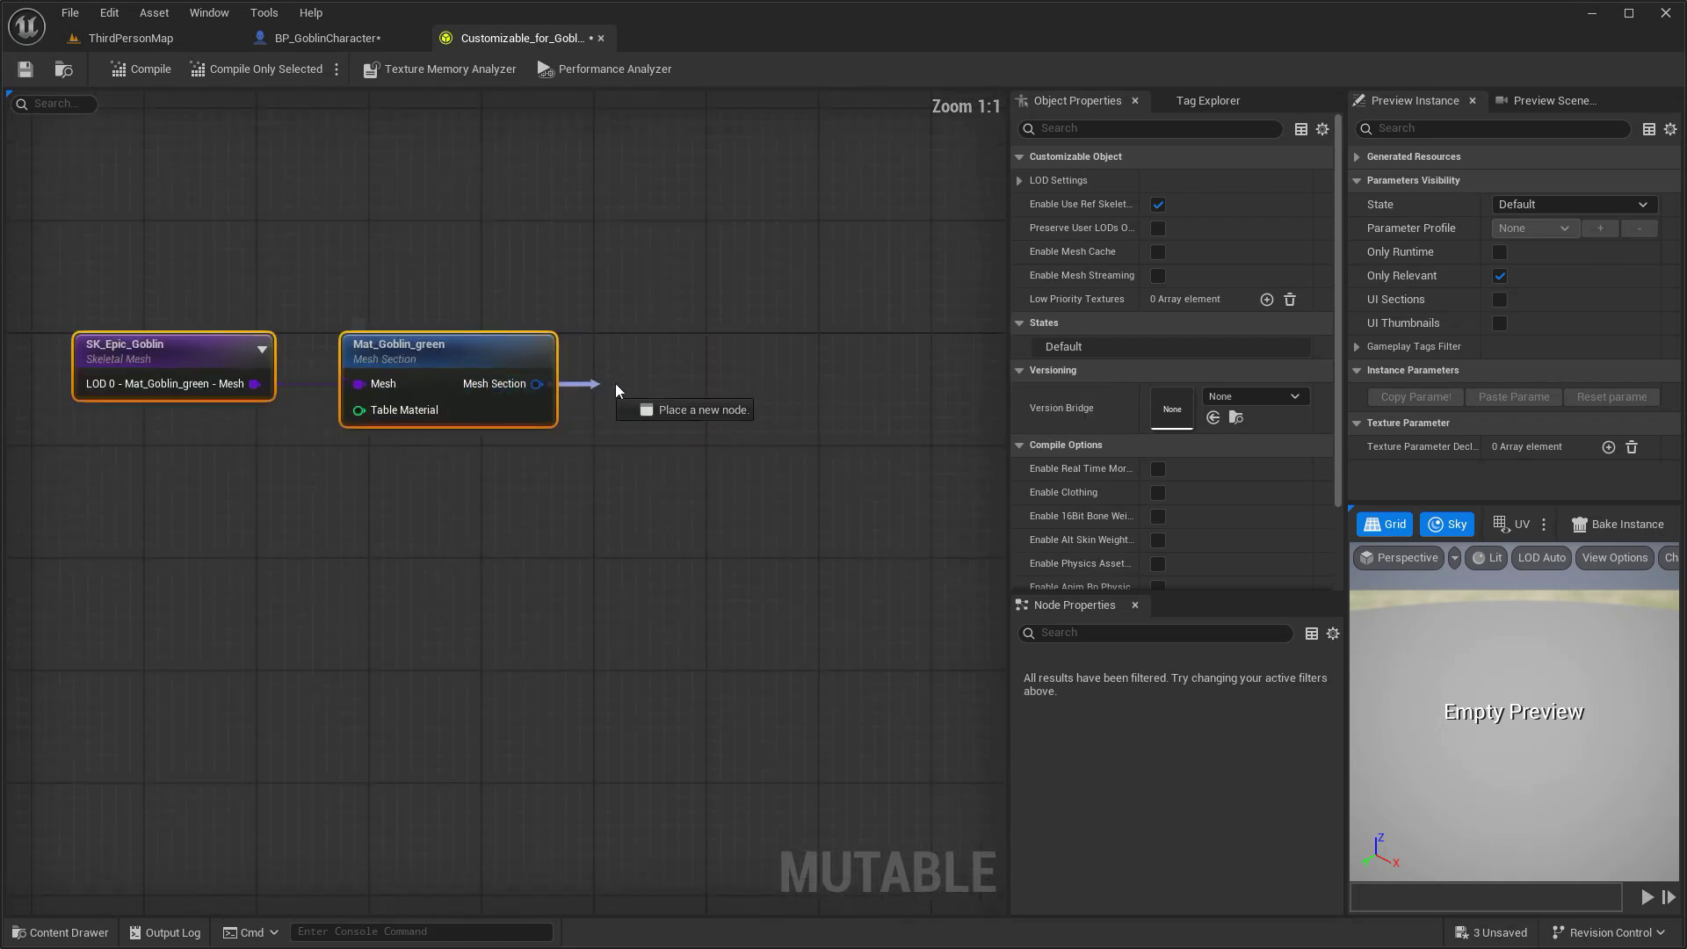
{"action": "left_click_drag", "start_coordinate": [536, 384], "coordinate": [626, 387]}
{"action": "type", "text": "comp"}
{"action": "left_click", "coordinate": [730, 449]}
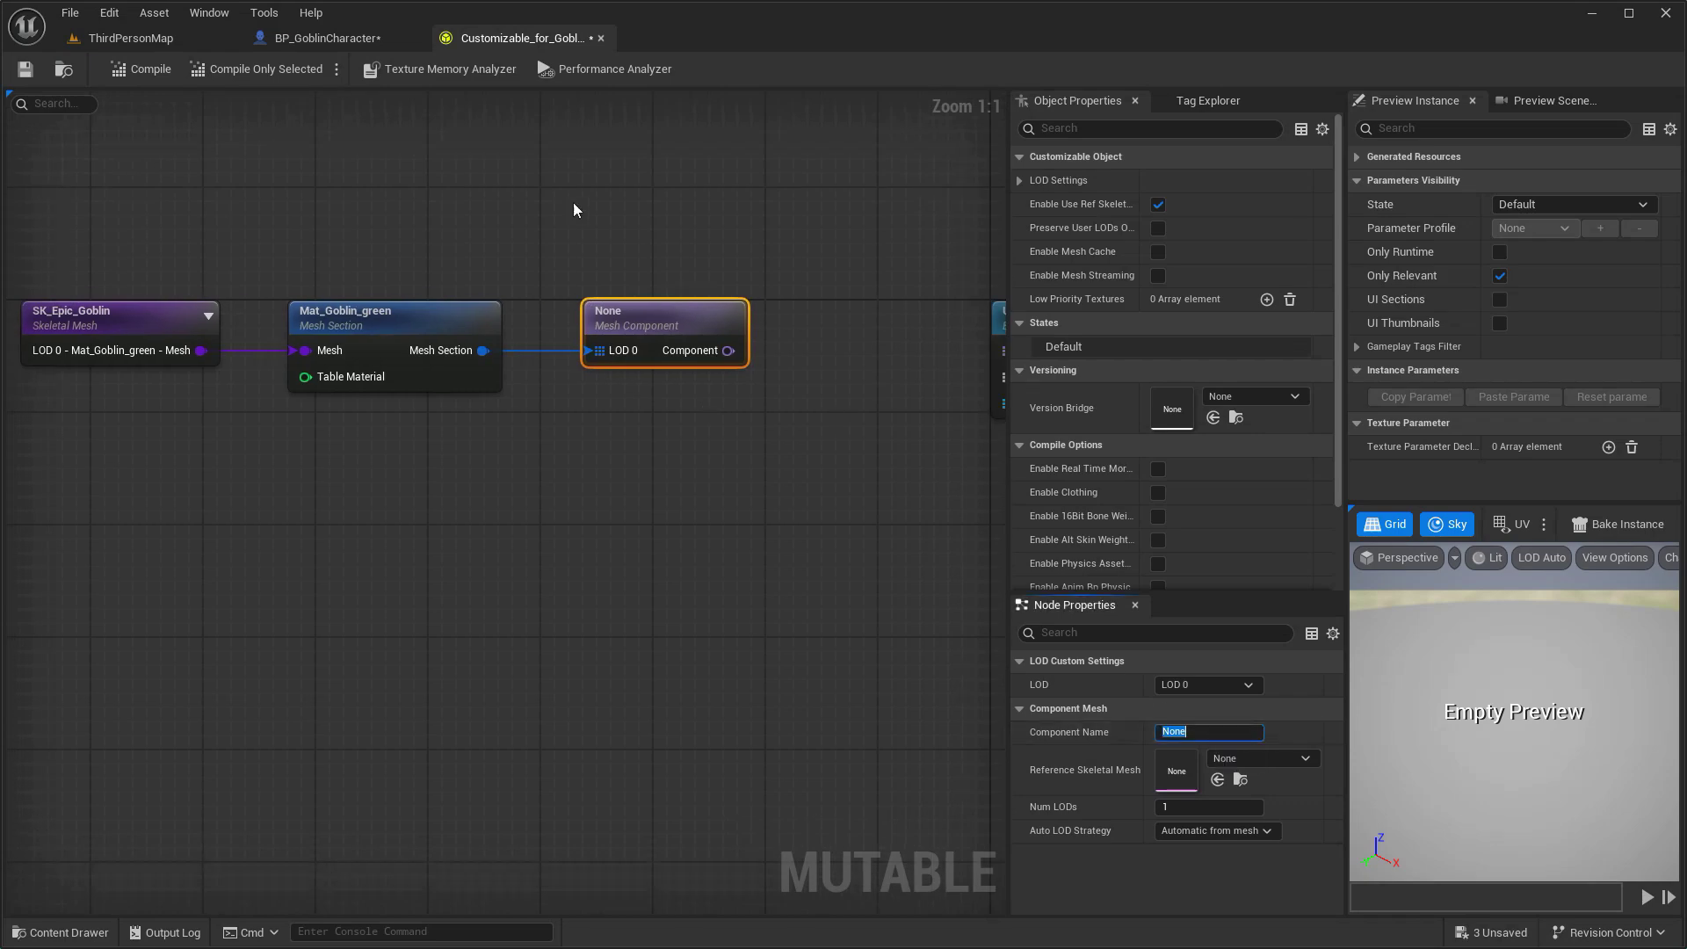
Name the mesh component Body and set SK_Epic_Goblin as its reference skeletal mesh.
{"action": "left_click", "coordinate": [327, 38]}
{"action": "left_click", "coordinate": [523, 38]}
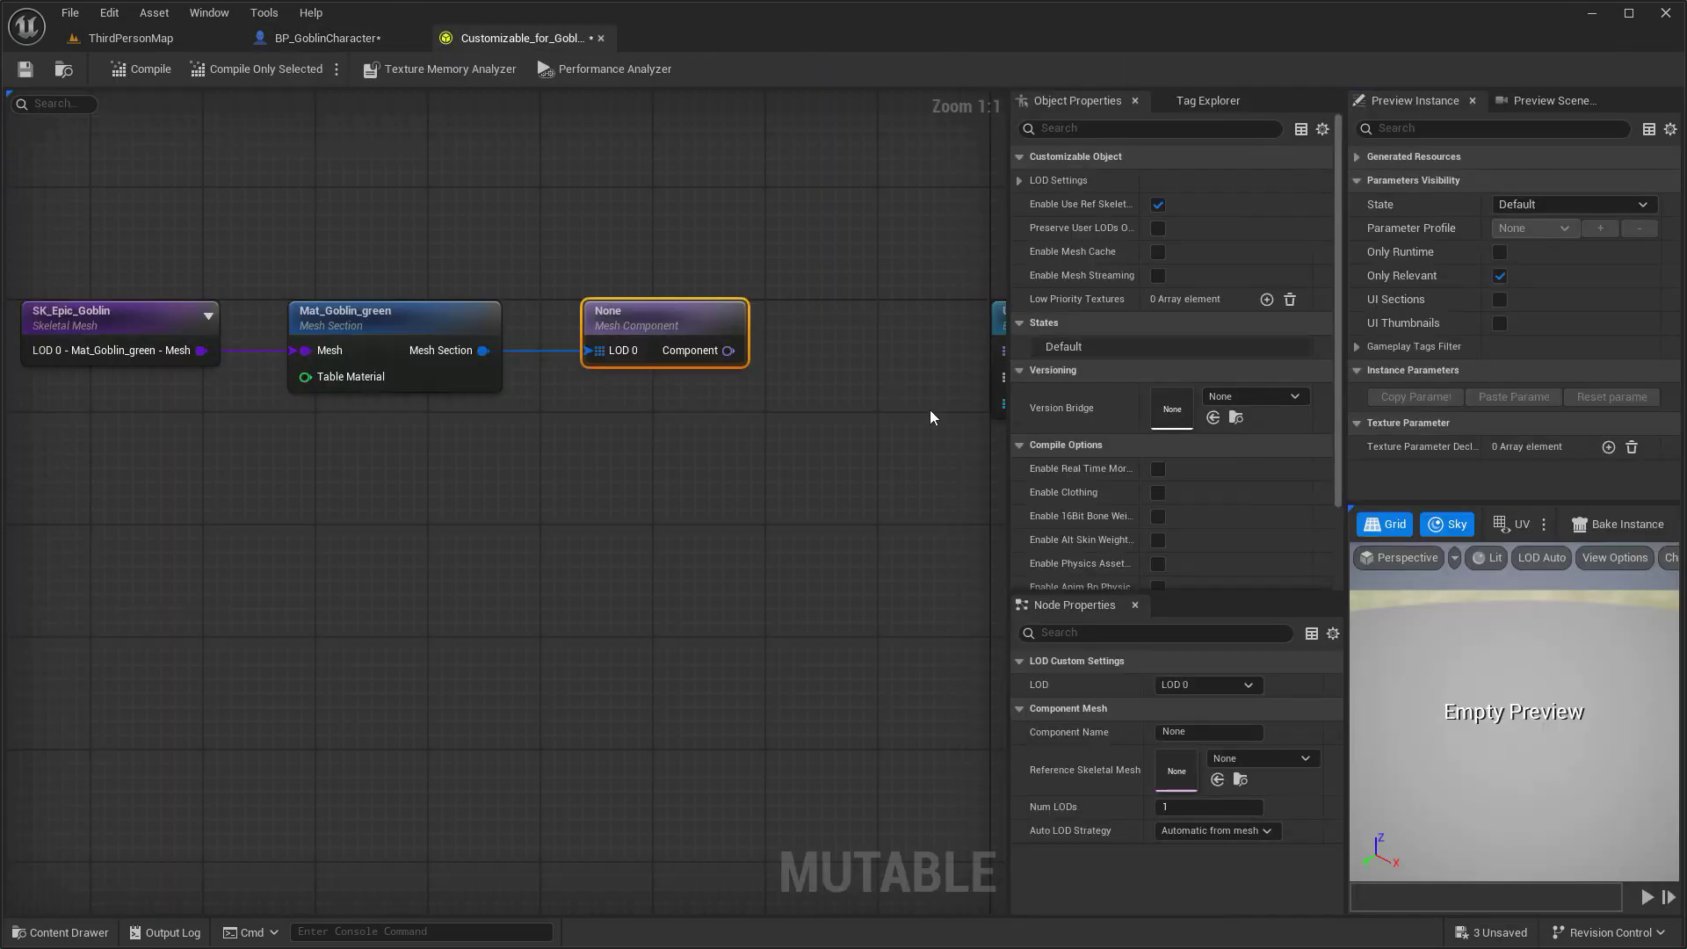
{"action": "left_click", "coordinate": [1198, 731]}
{"action": "type", "text": "Body"}
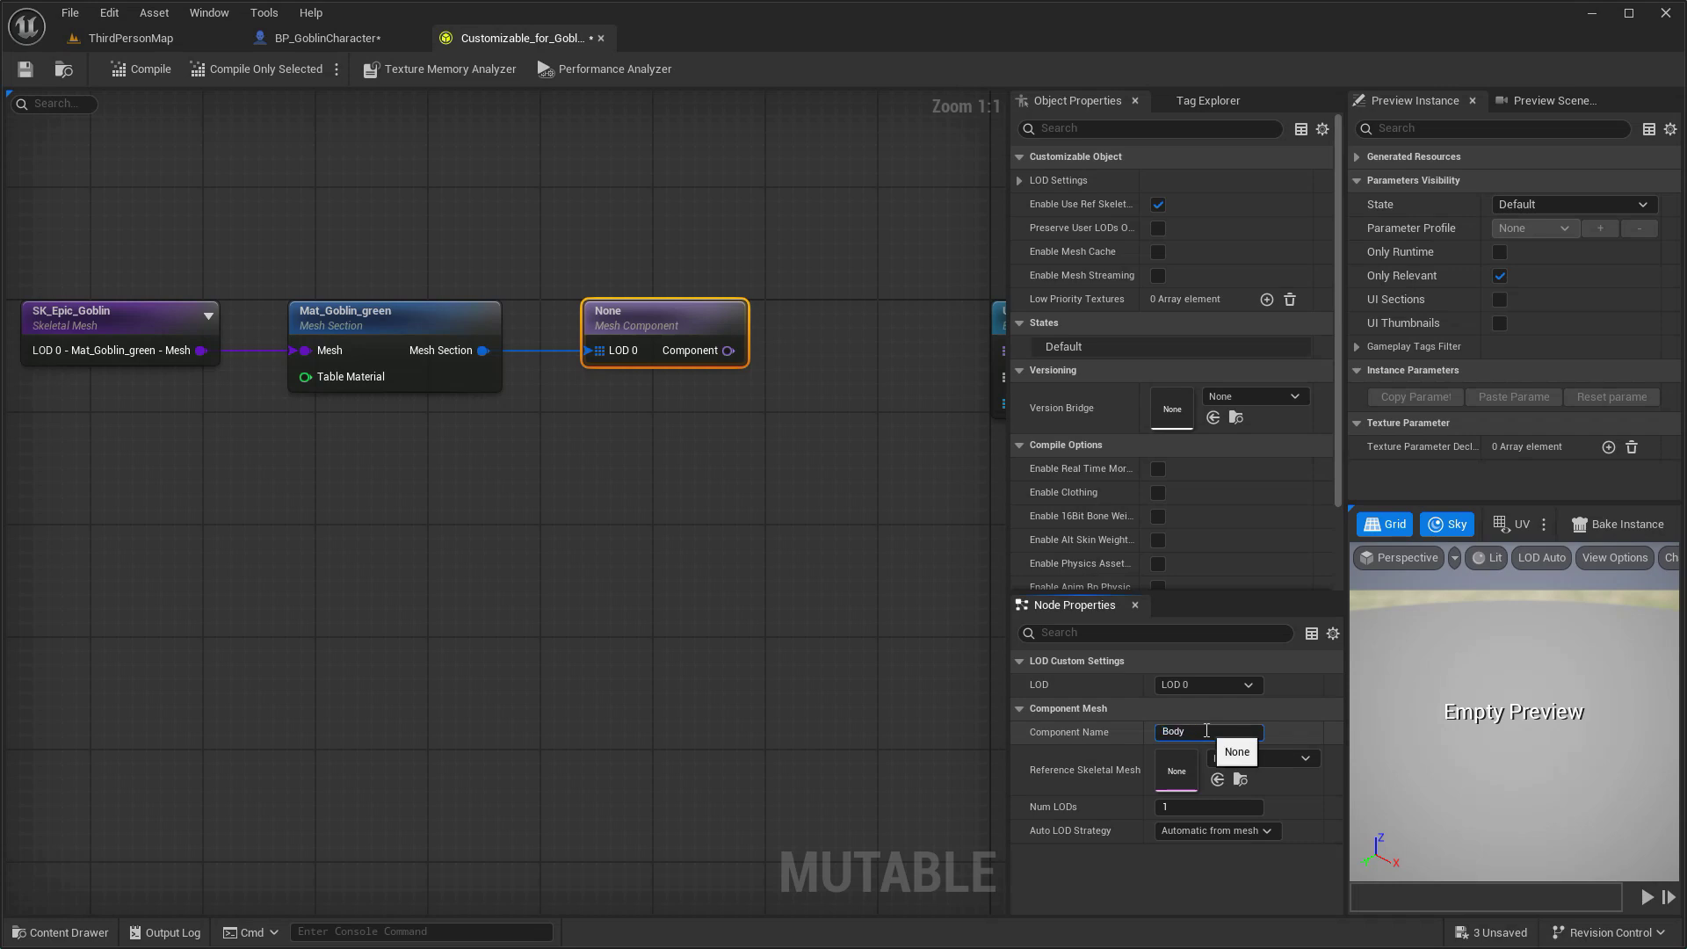
{"action": "left_click", "coordinate": [860, 655]}
{"action": "key", "text": "ctrl+space"}
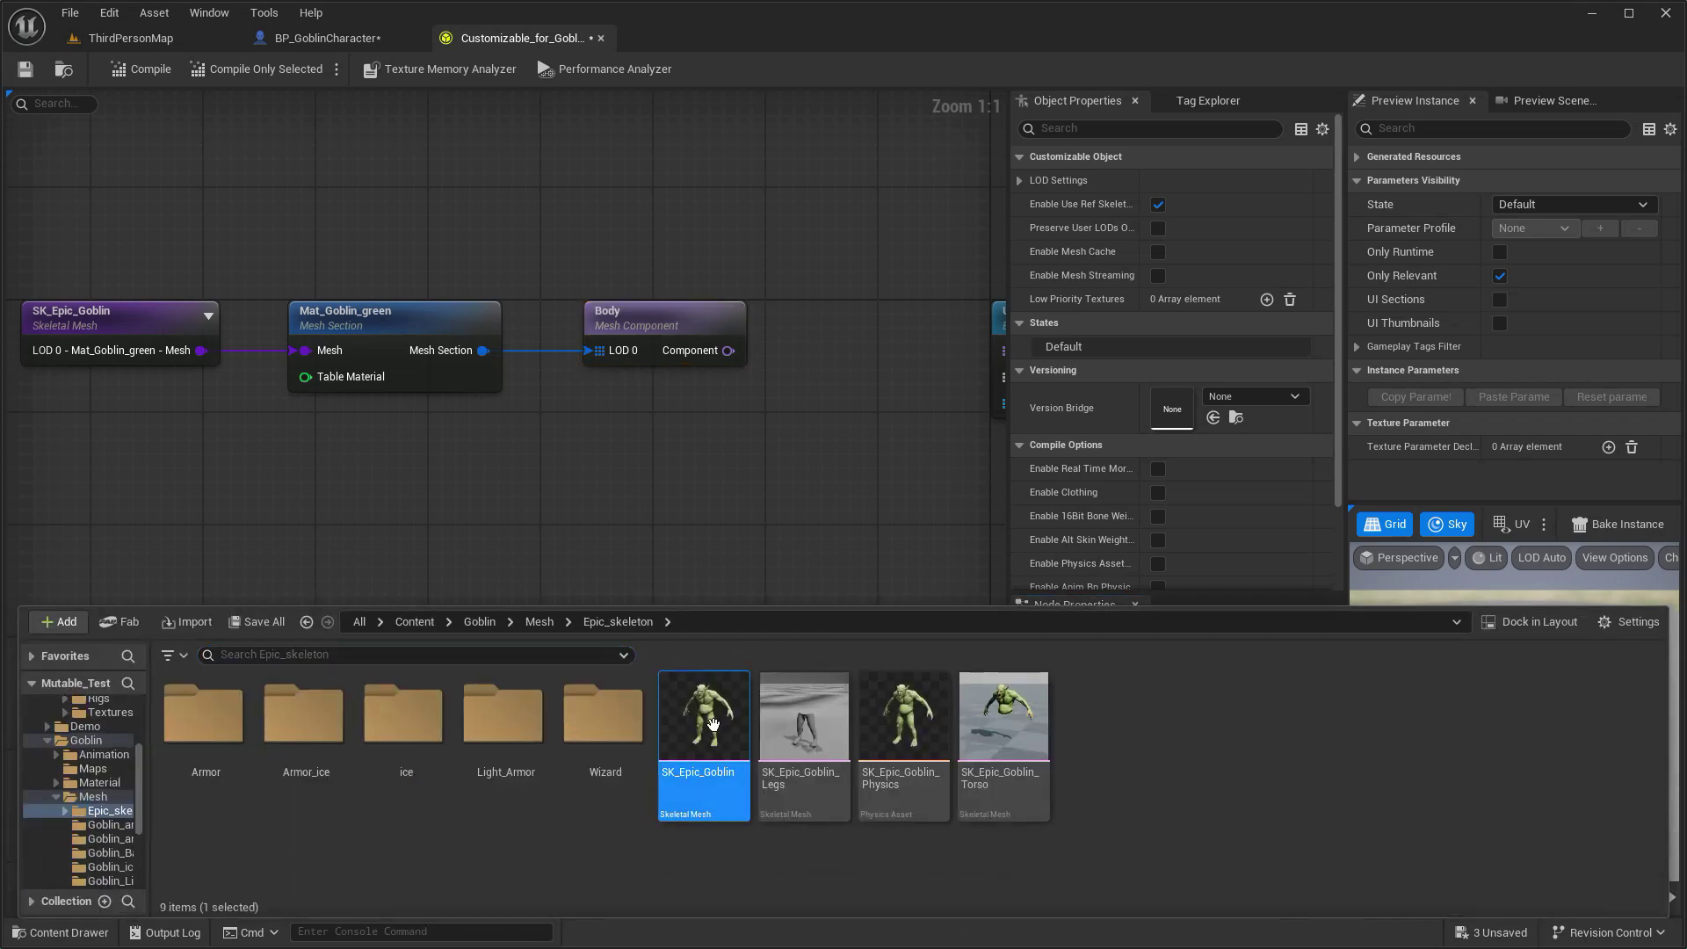
{"action": "left_click", "coordinate": [652, 314]}
{"action": "left_click", "coordinate": [1217, 779]}
Wire Body into the base object's Components, compile, and switch back to ThirdPersonMap.
{"action": "right_click_drag", "start_coordinate": [746, 364], "coordinate": [562, 388]}
{"action": "left_click_drag", "start_coordinate": [548, 375], "coordinate": [829, 378]}
{"action": "left_click", "coordinate": [141, 69]}
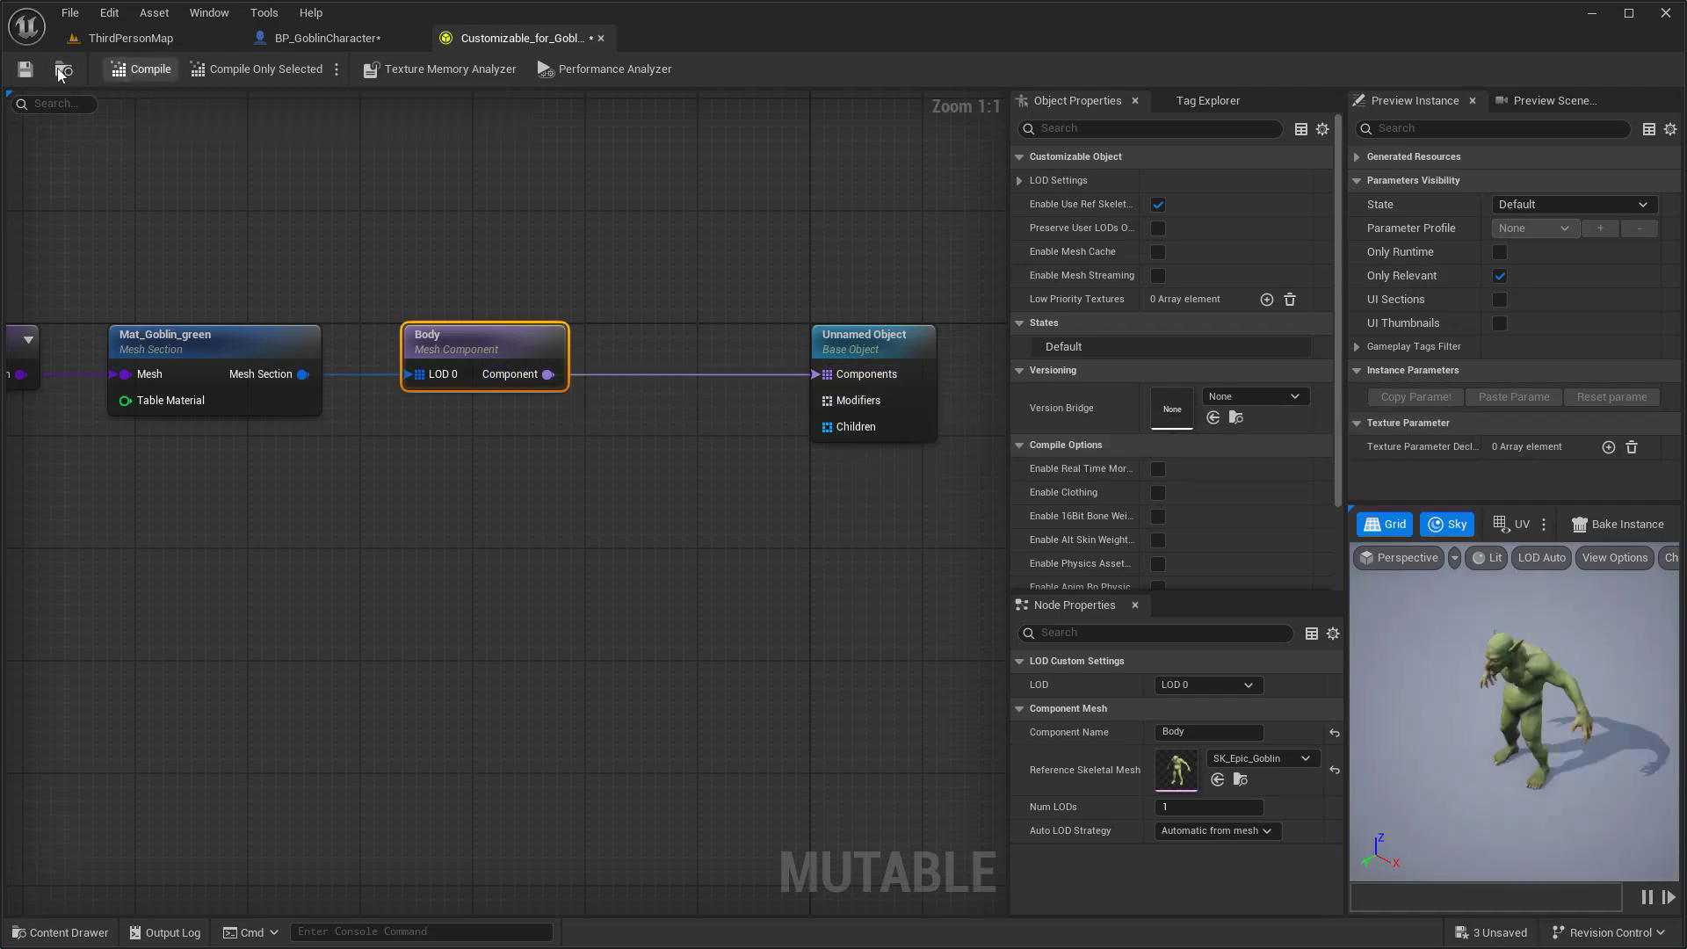
{"action": "left_click", "coordinate": [299, 38]}
{"action": "left_click", "coordinate": [132, 38]}
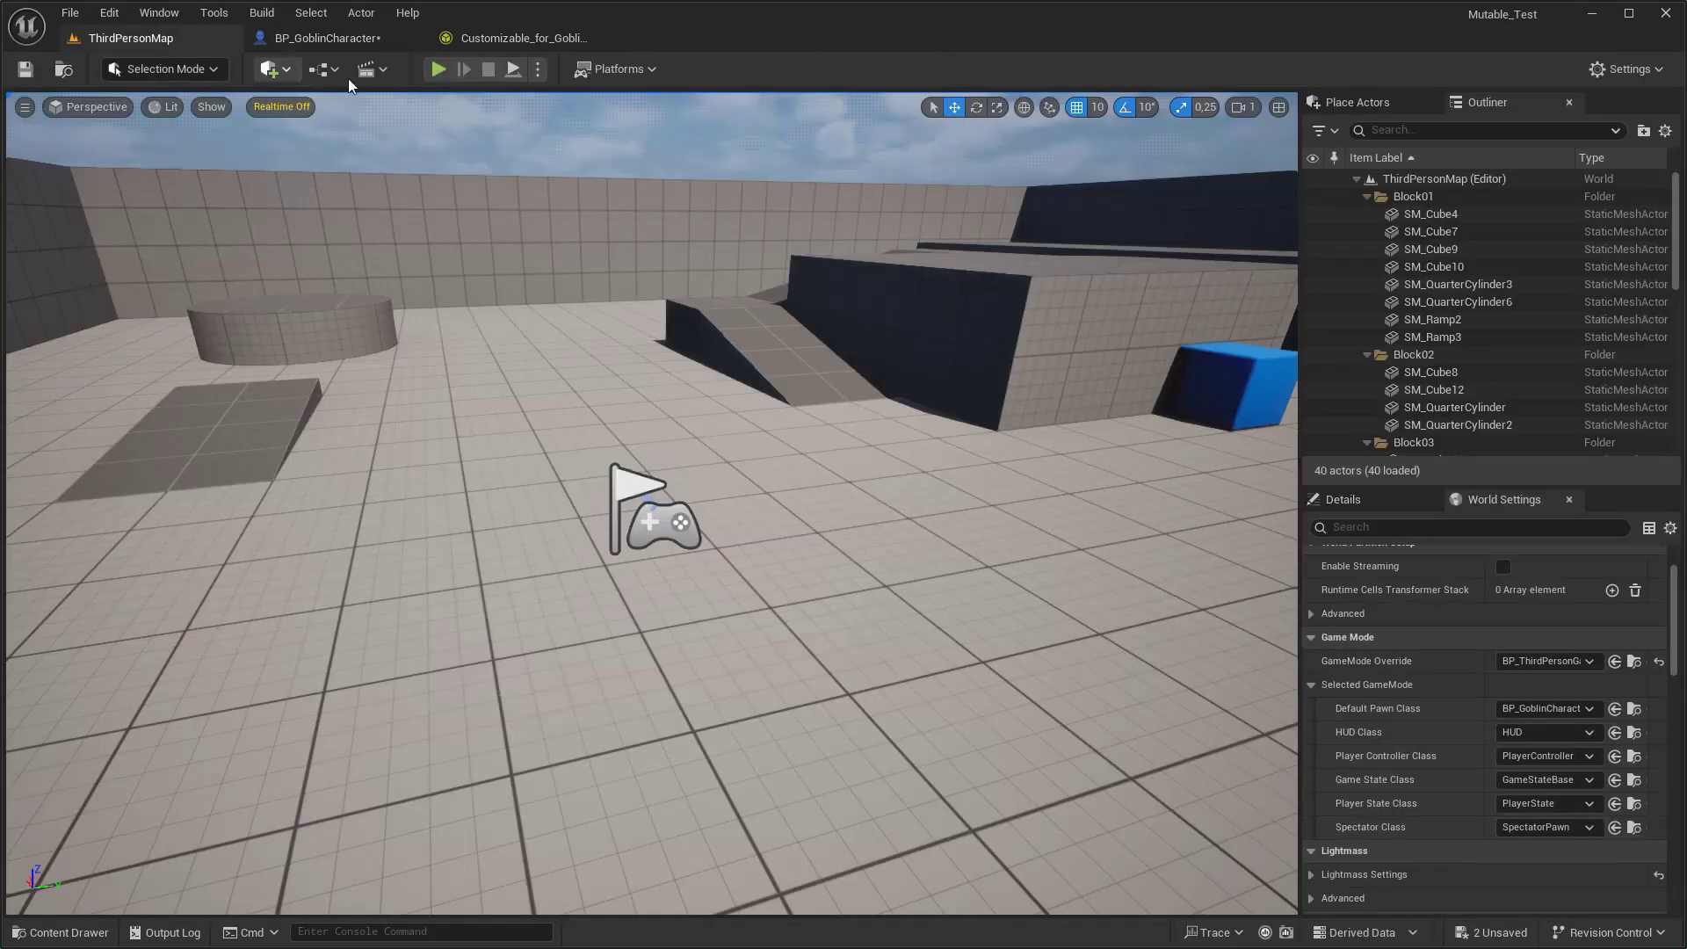
Briefly test-play the level, then close the goblin character Blueprint tab.
{"action": "left_click", "coordinate": [435, 72]}
{"action": "key", "text": "Escape"}
{"action": "left_click", "coordinate": [373, 44]}
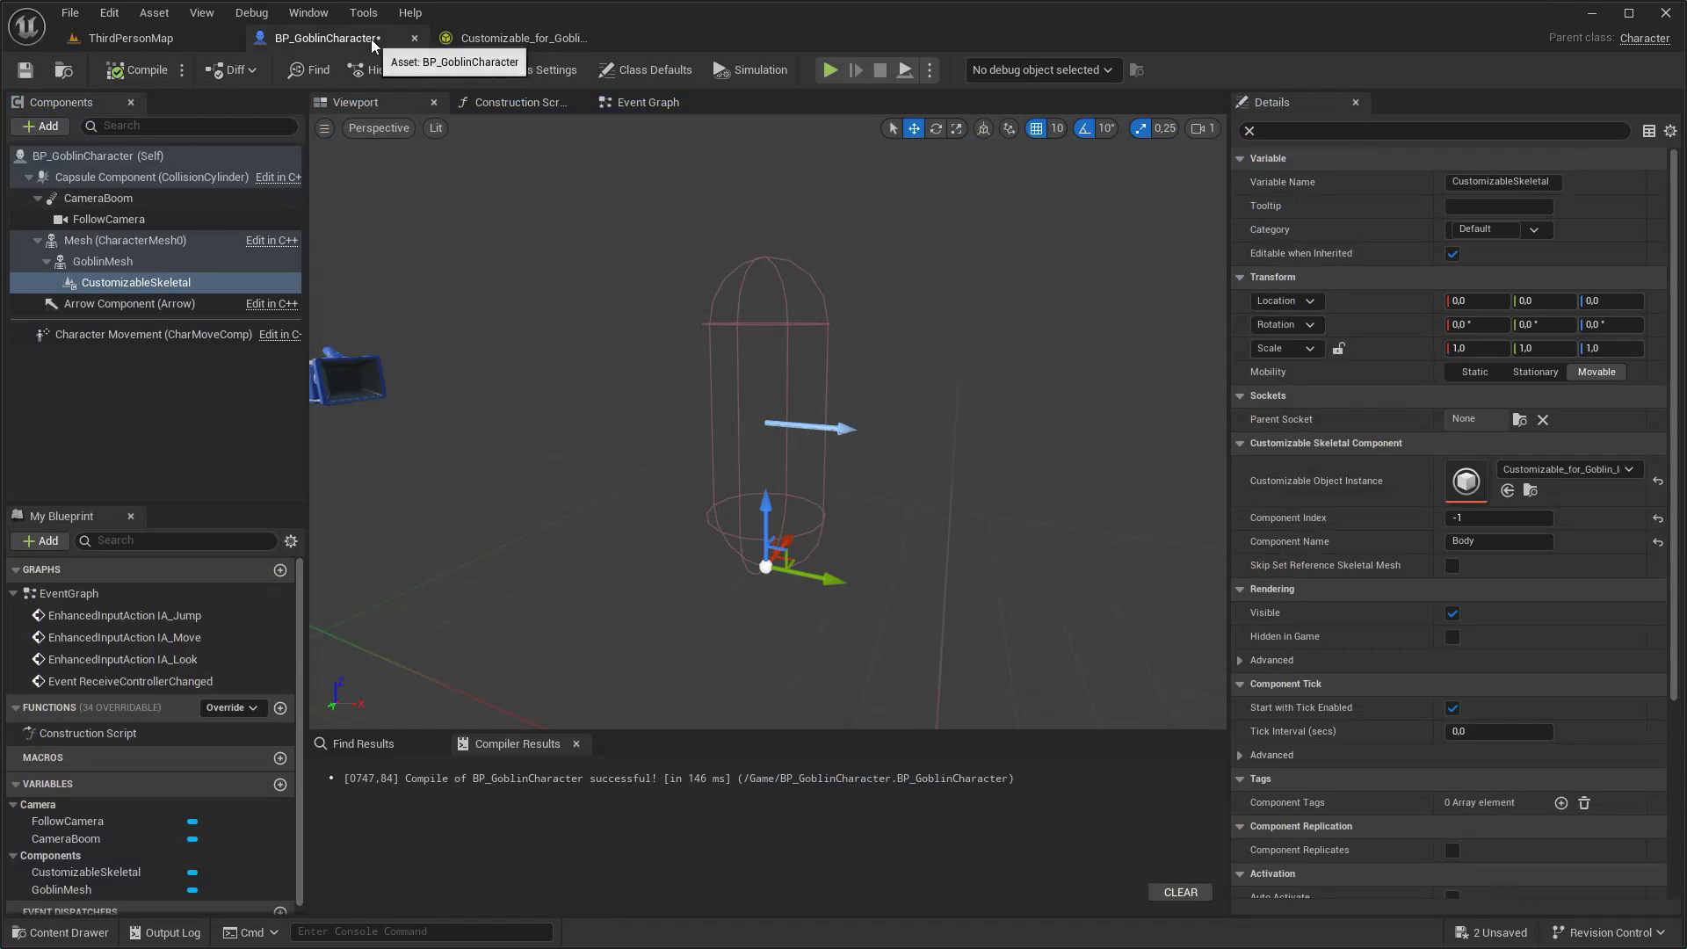
{"action": "left_click", "coordinate": [414, 38]}
Open BP_GoblinCharacter from the Content folder, then return to the Customizable_for_Goblin graph.
{"action": "key", "text": "ctrl+space"}
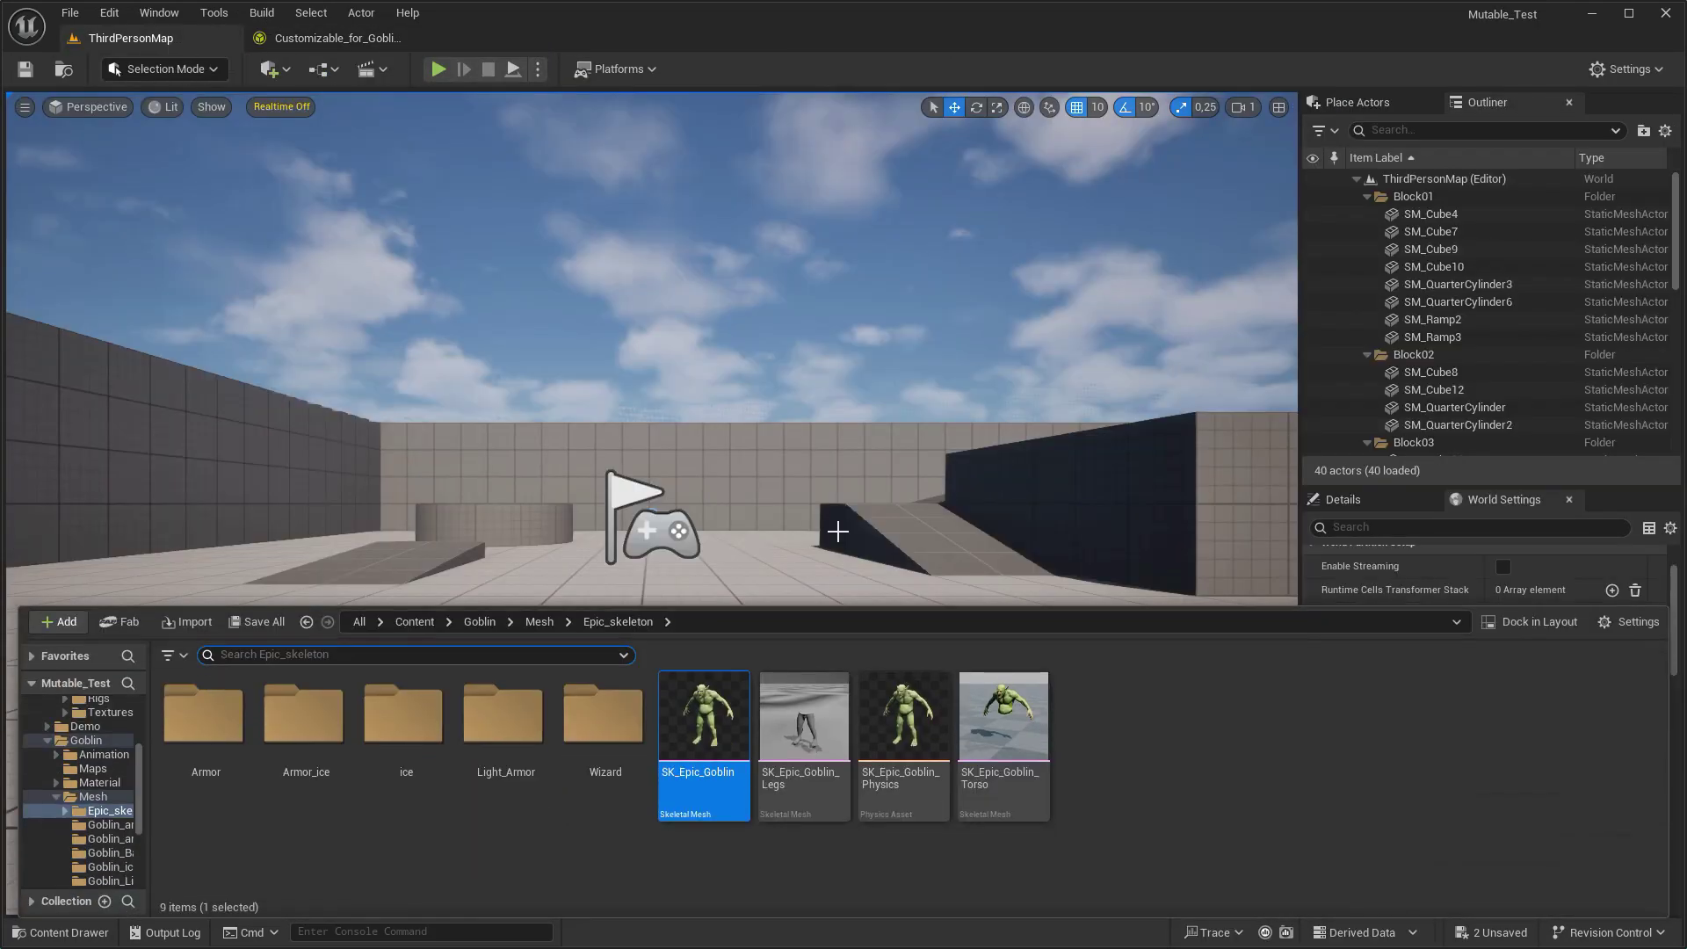
{"action": "left_click", "coordinate": [415, 623]}
{"action": "left_click", "coordinate": [1018, 749]}
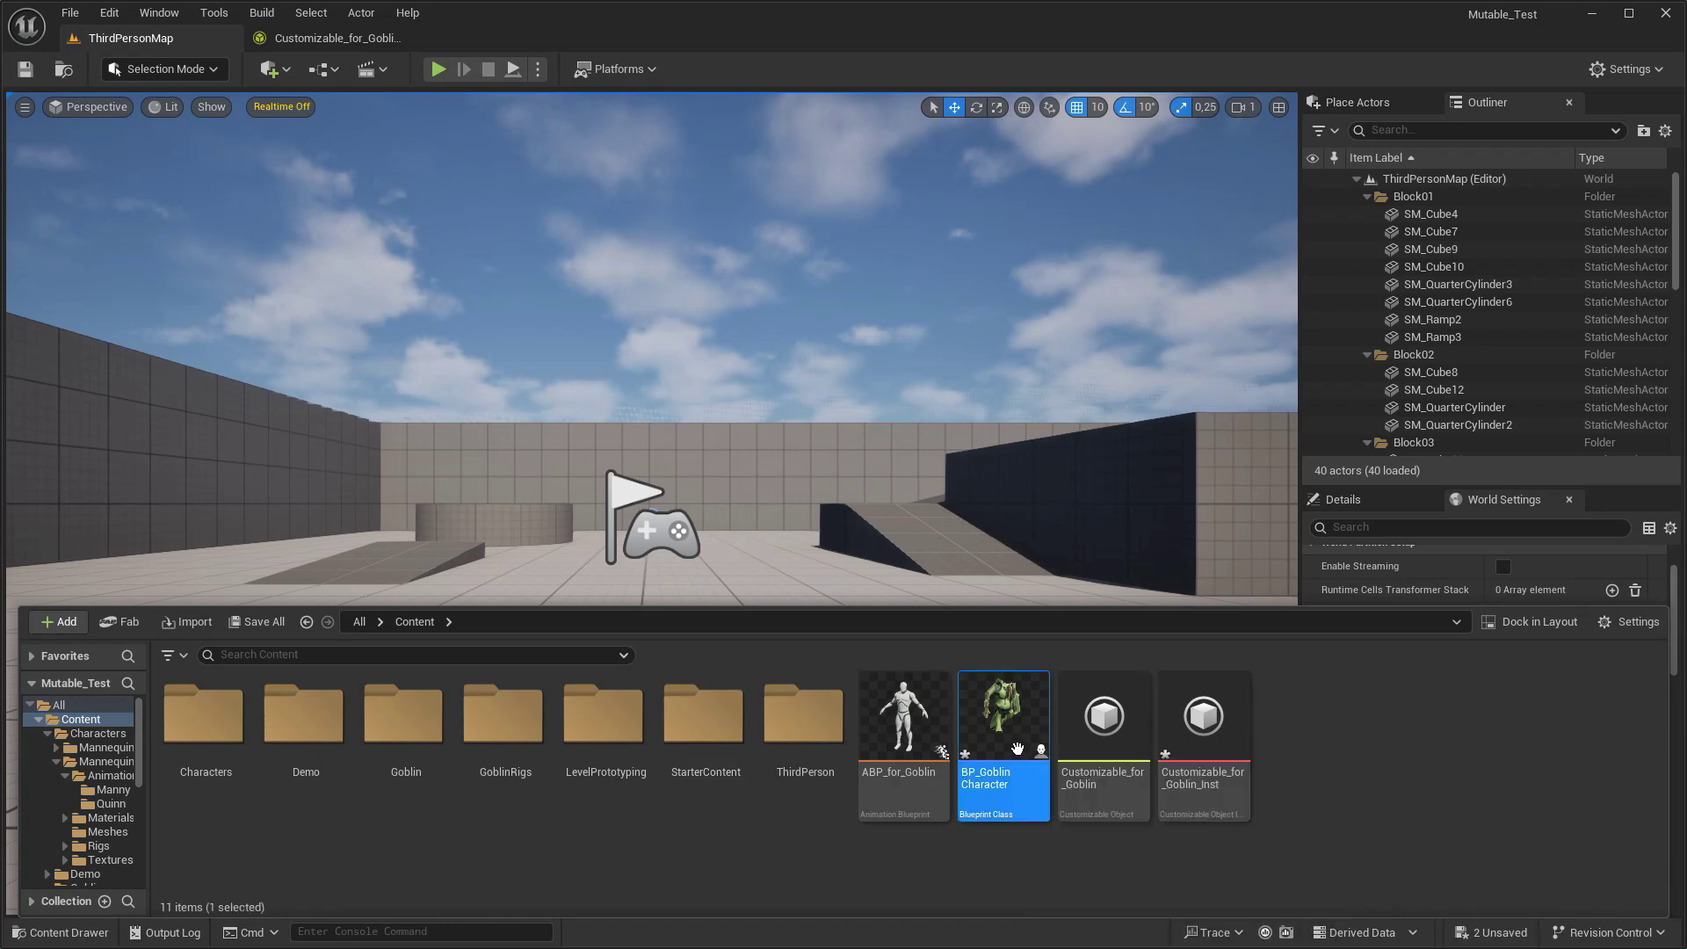
{"action": "double_click", "coordinate": [1018, 748]}
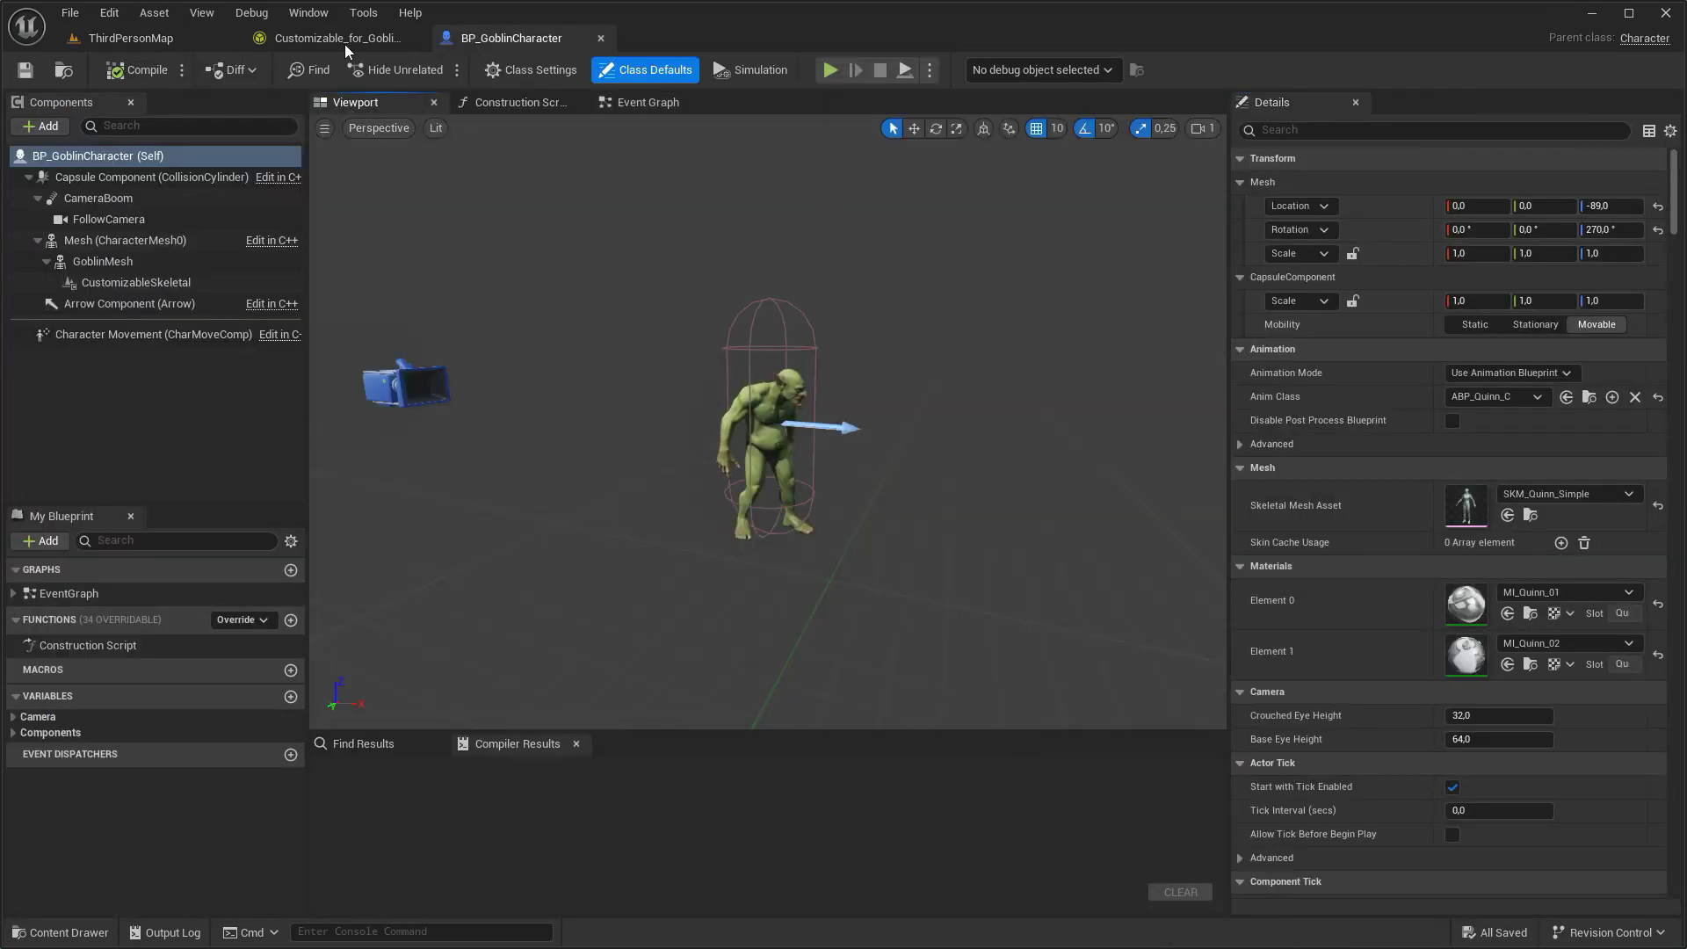
{"action": "left_click", "coordinate": [344, 41]}
{"action": "right_click_drag", "start_coordinate": [705, 195], "coordinate": [639, 326]}
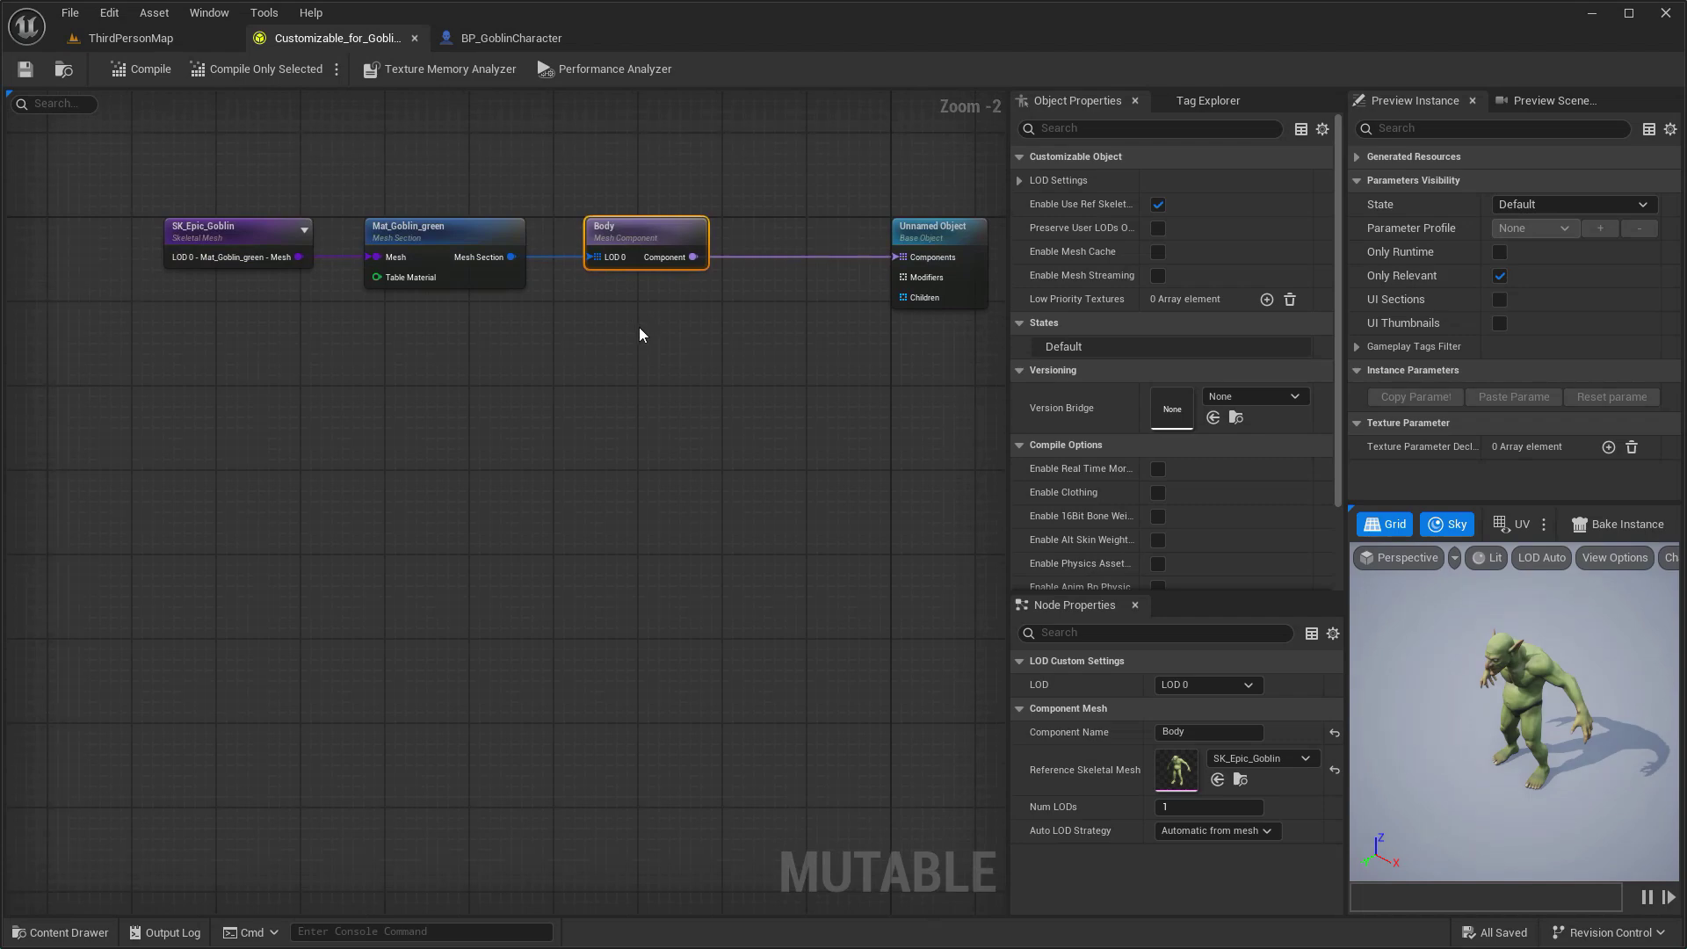
Filter the Goblin content folder to show only skeletal meshes.
{"action": "left_click", "coordinate": [610, 395]}
{"action": "key", "text": "ctrl+space"}
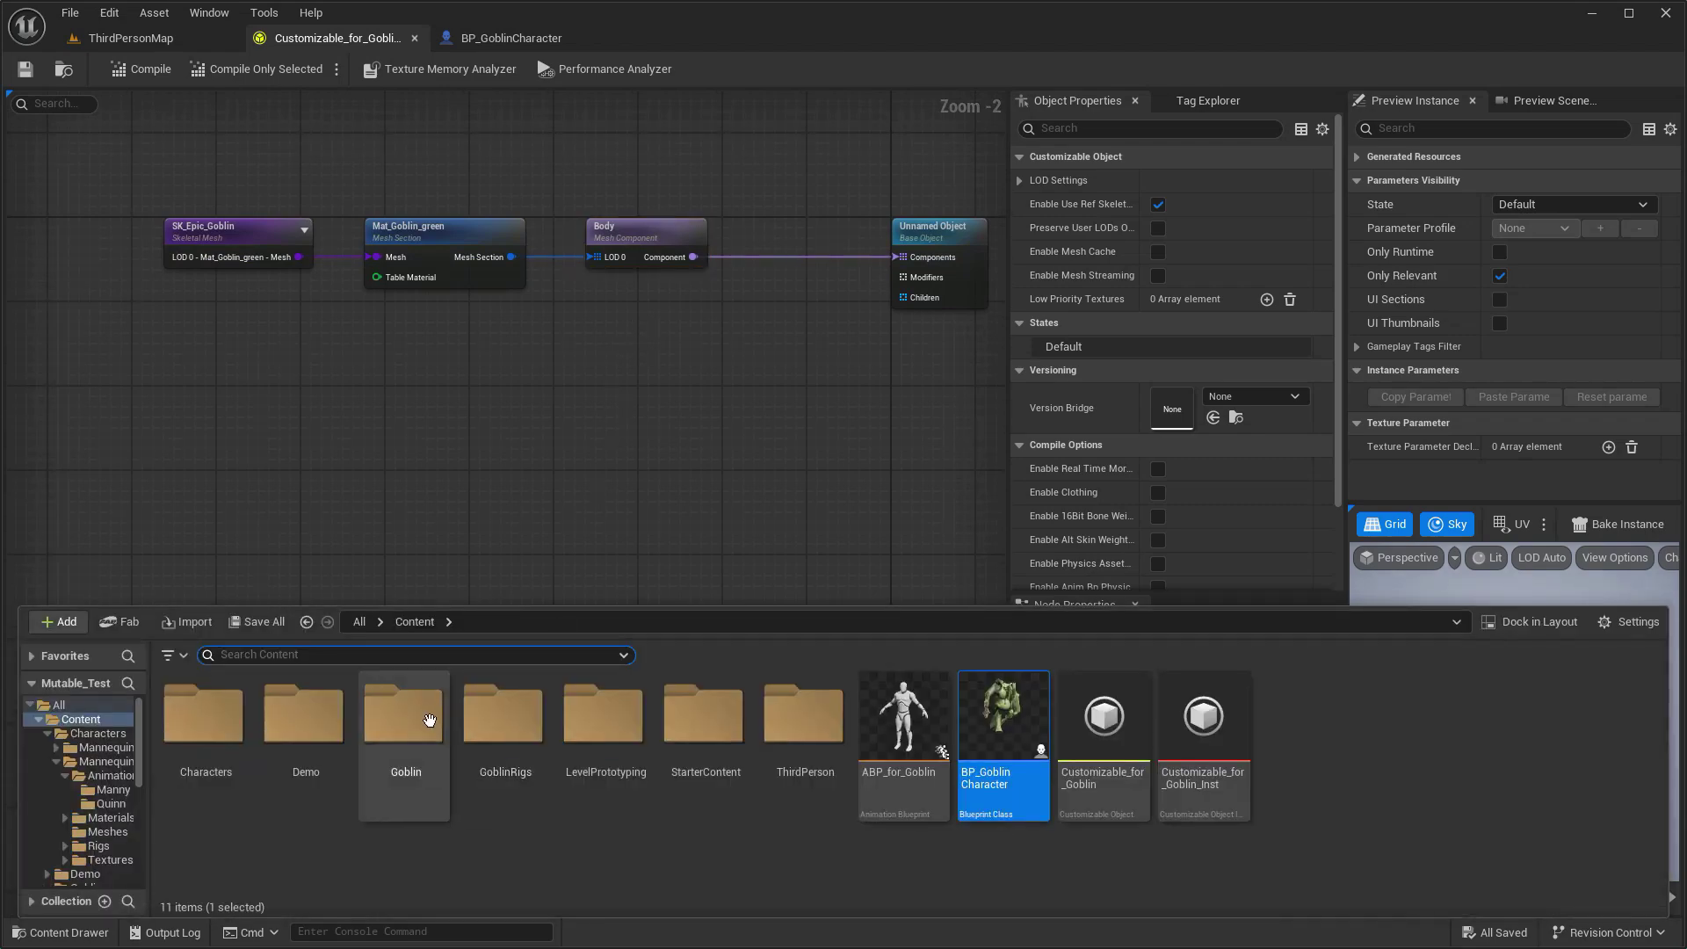
{"action": "double_click", "coordinate": [429, 721]}
{"action": "left_click", "coordinate": [184, 656]}
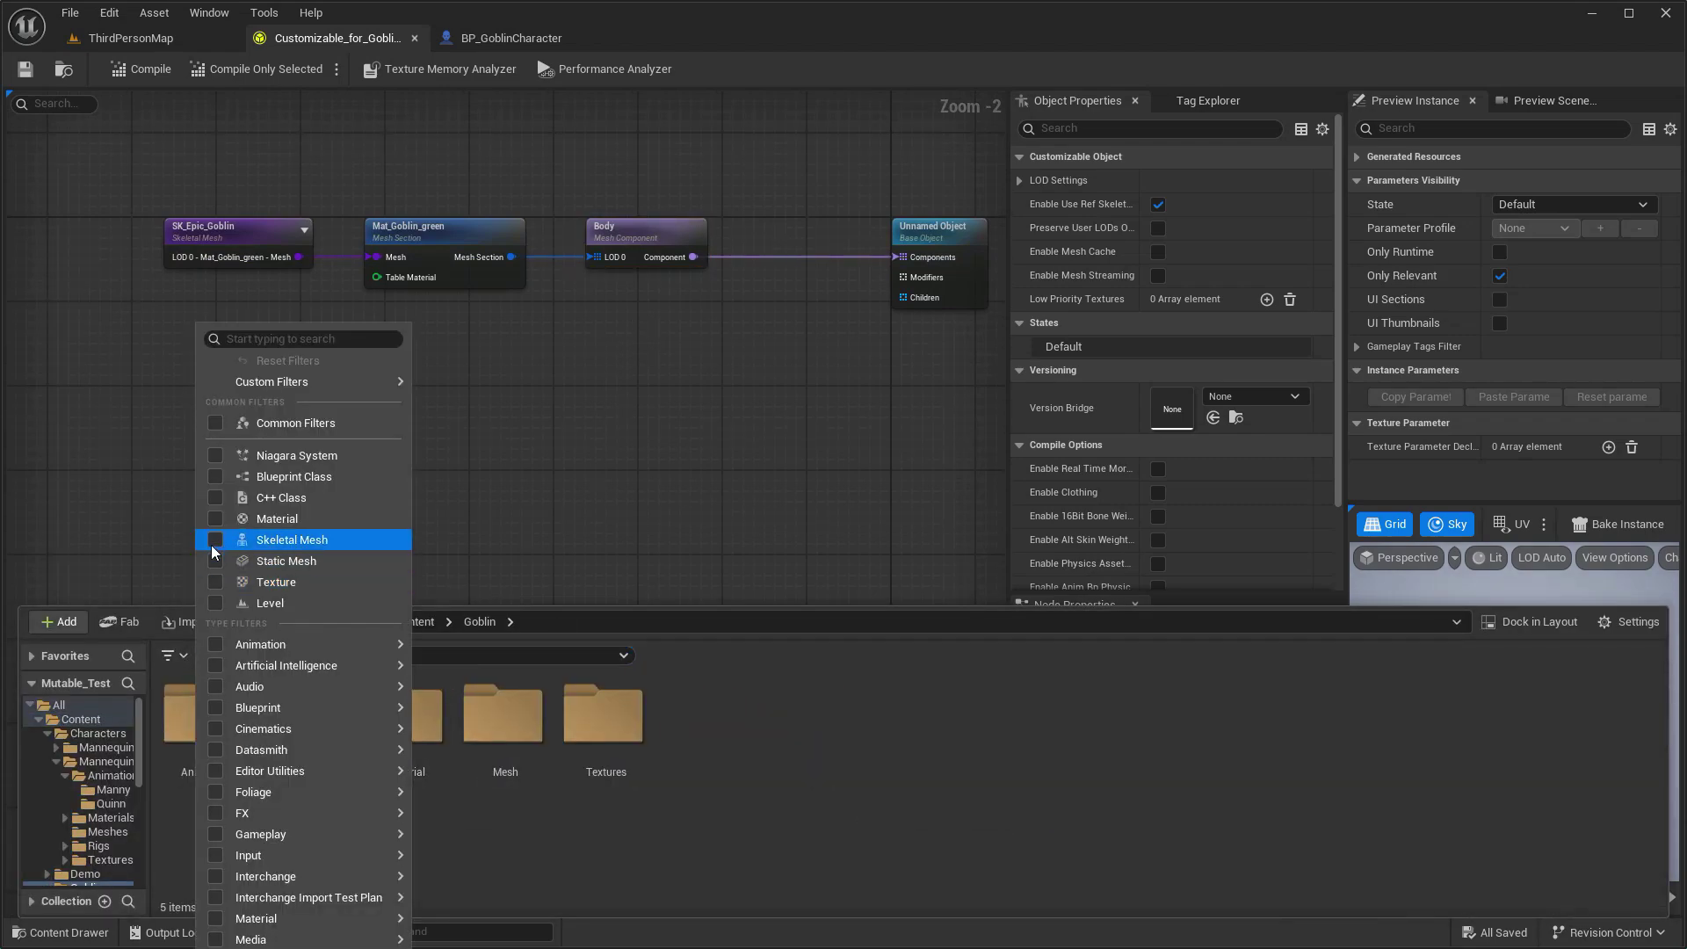
{"action": "left_click", "coordinate": [215, 544]}
{"action": "left_click", "coordinate": [1655, 753]}
{"action": "scroll", "coordinate": [1655, 753], "scroll_direction": "up", "scroll_amount": 2}
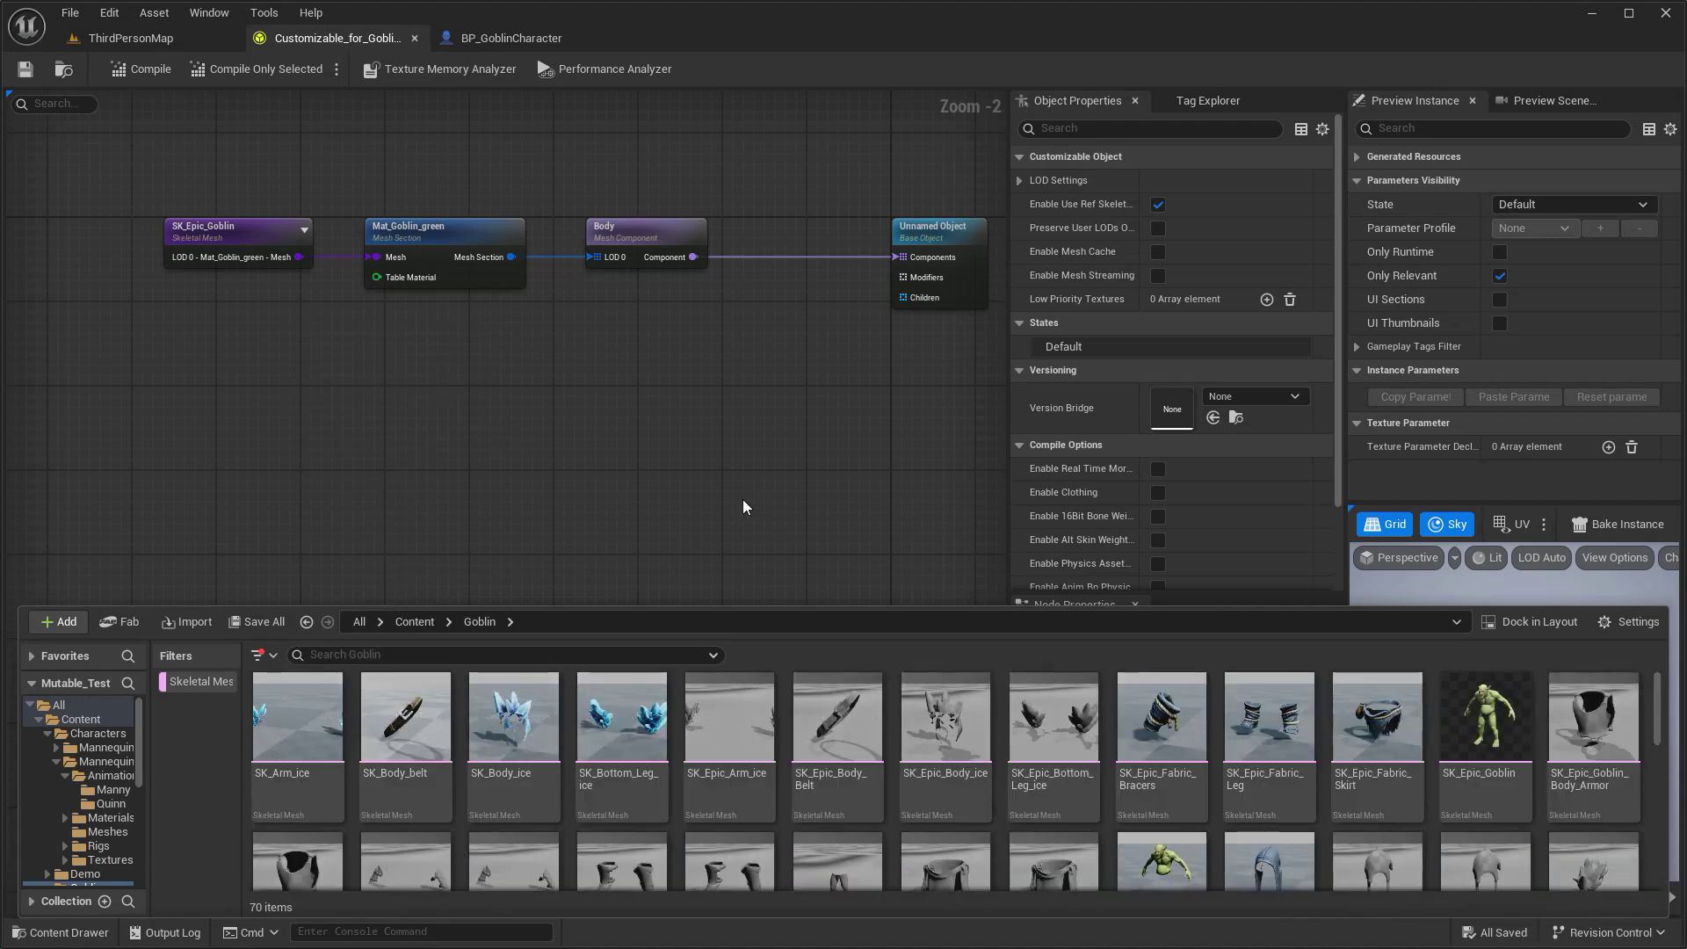
{"action": "left_click", "coordinate": [743, 506]}
Add an Enum Parameter named Armors with option values A1 and A2.
{"action": "right_click", "coordinate": [235, 424]}
{"action": "type", "text": "enum"}
{"action": "left_click", "coordinate": [309, 466]}
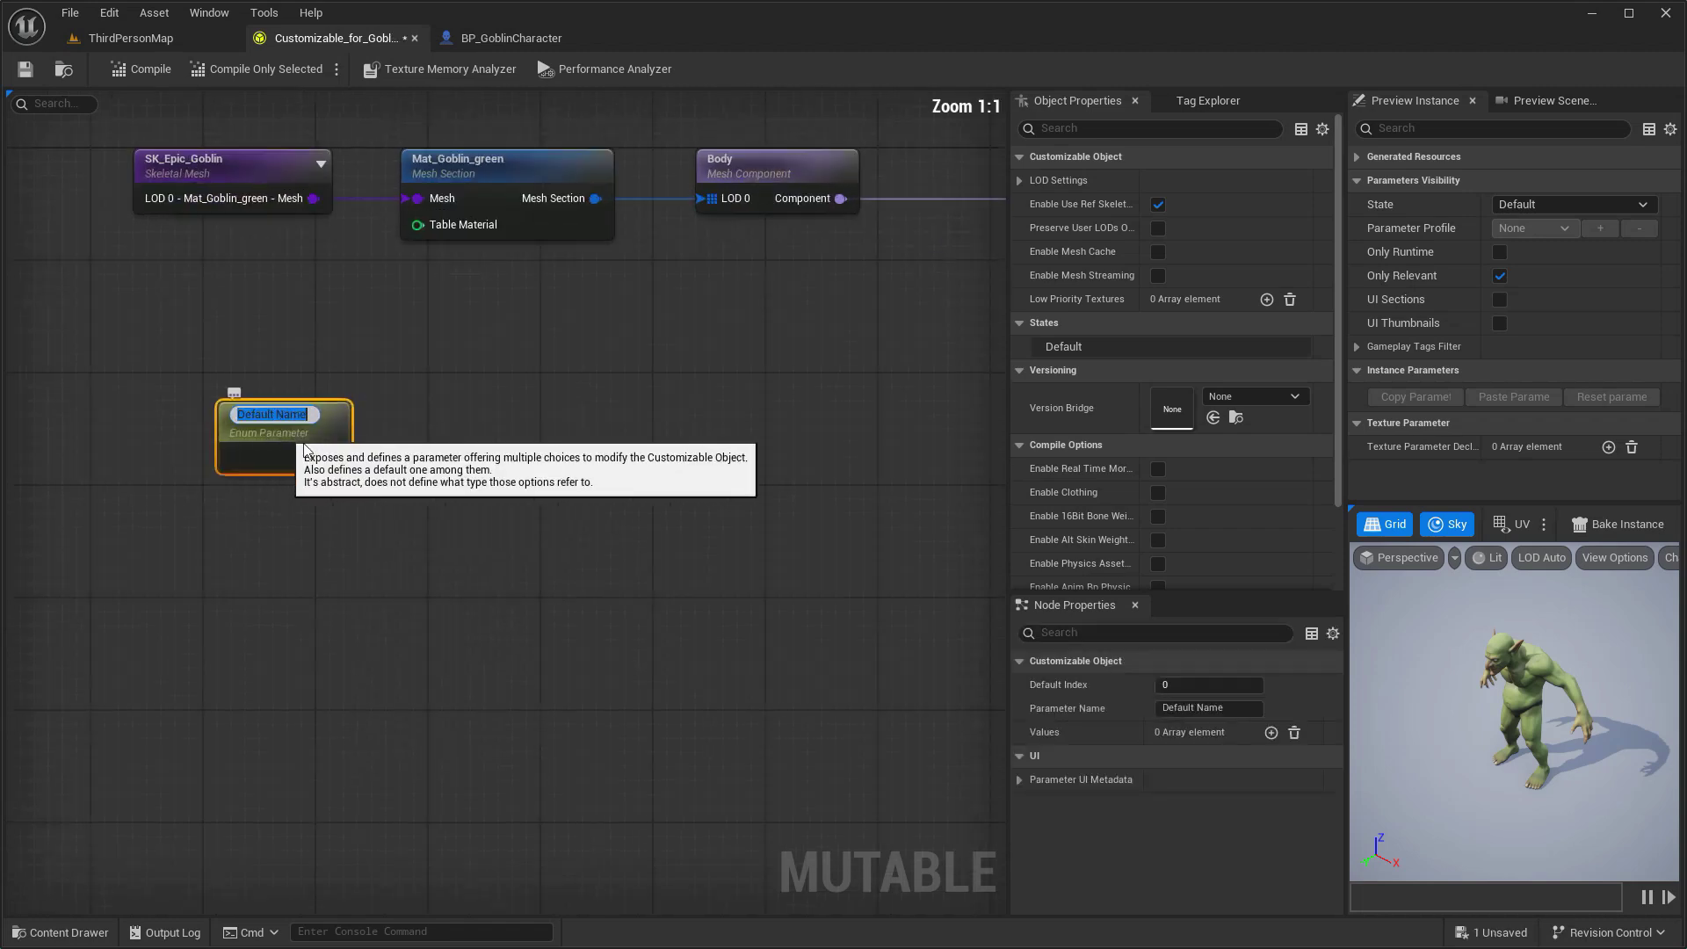
{"action": "type", "text": "Armors"}
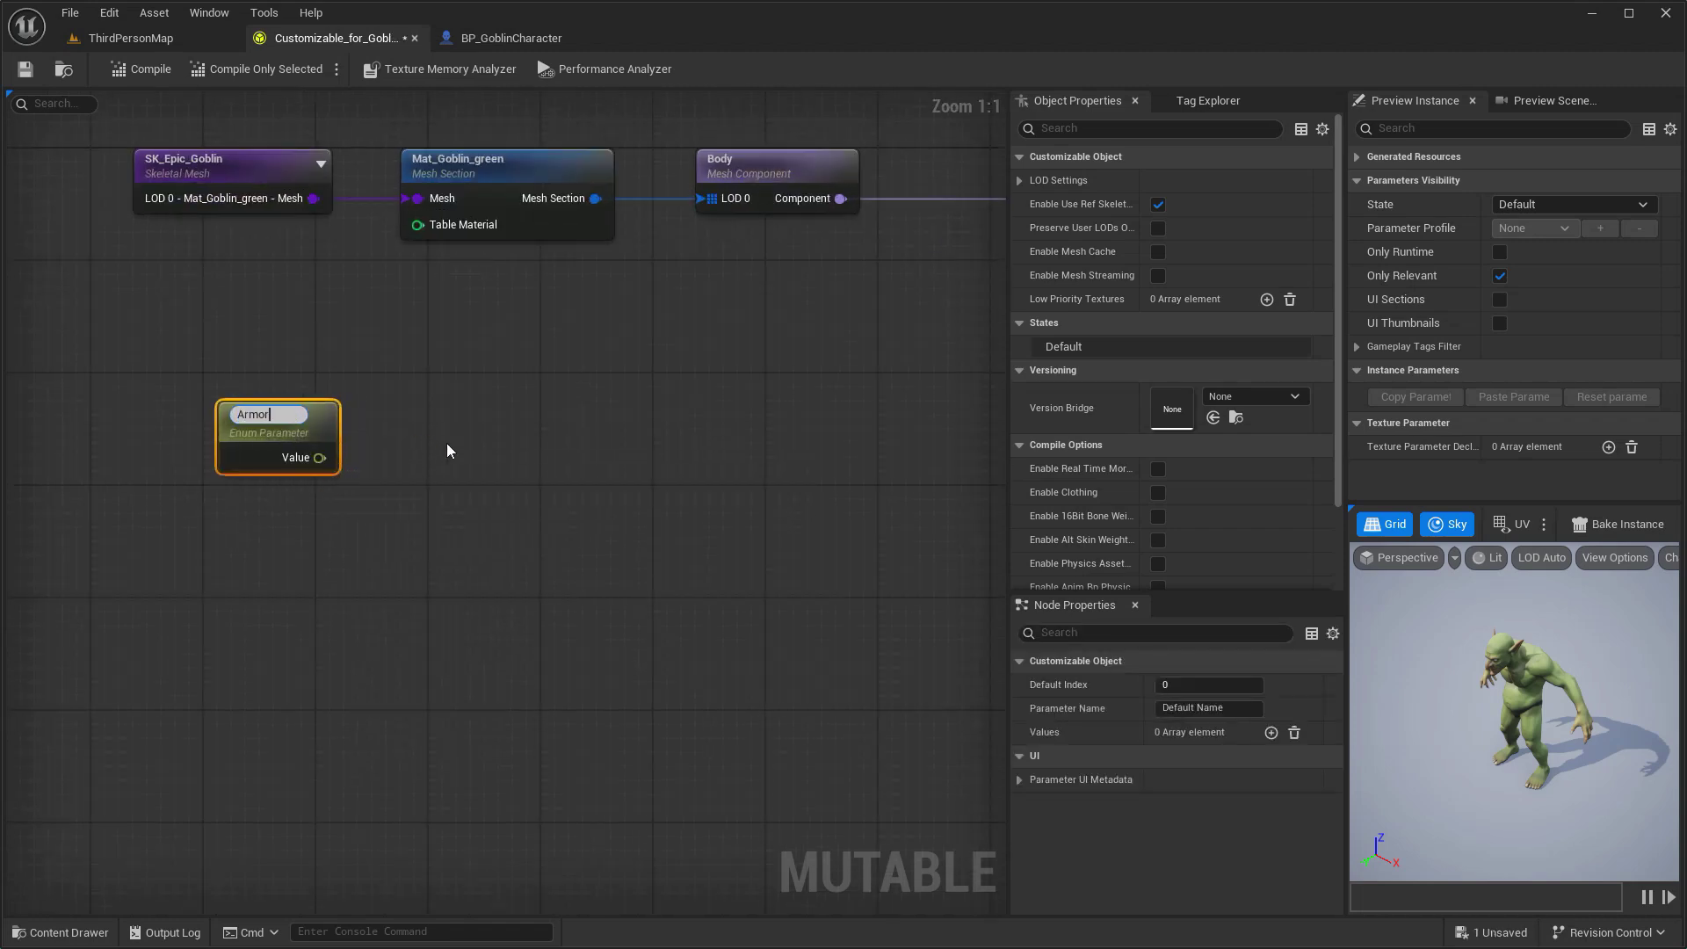
{"action": "key", "text": "Return"}
{"action": "left_click_drag", "start_coordinate": [419, 378], "coordinate": [406, 391]}
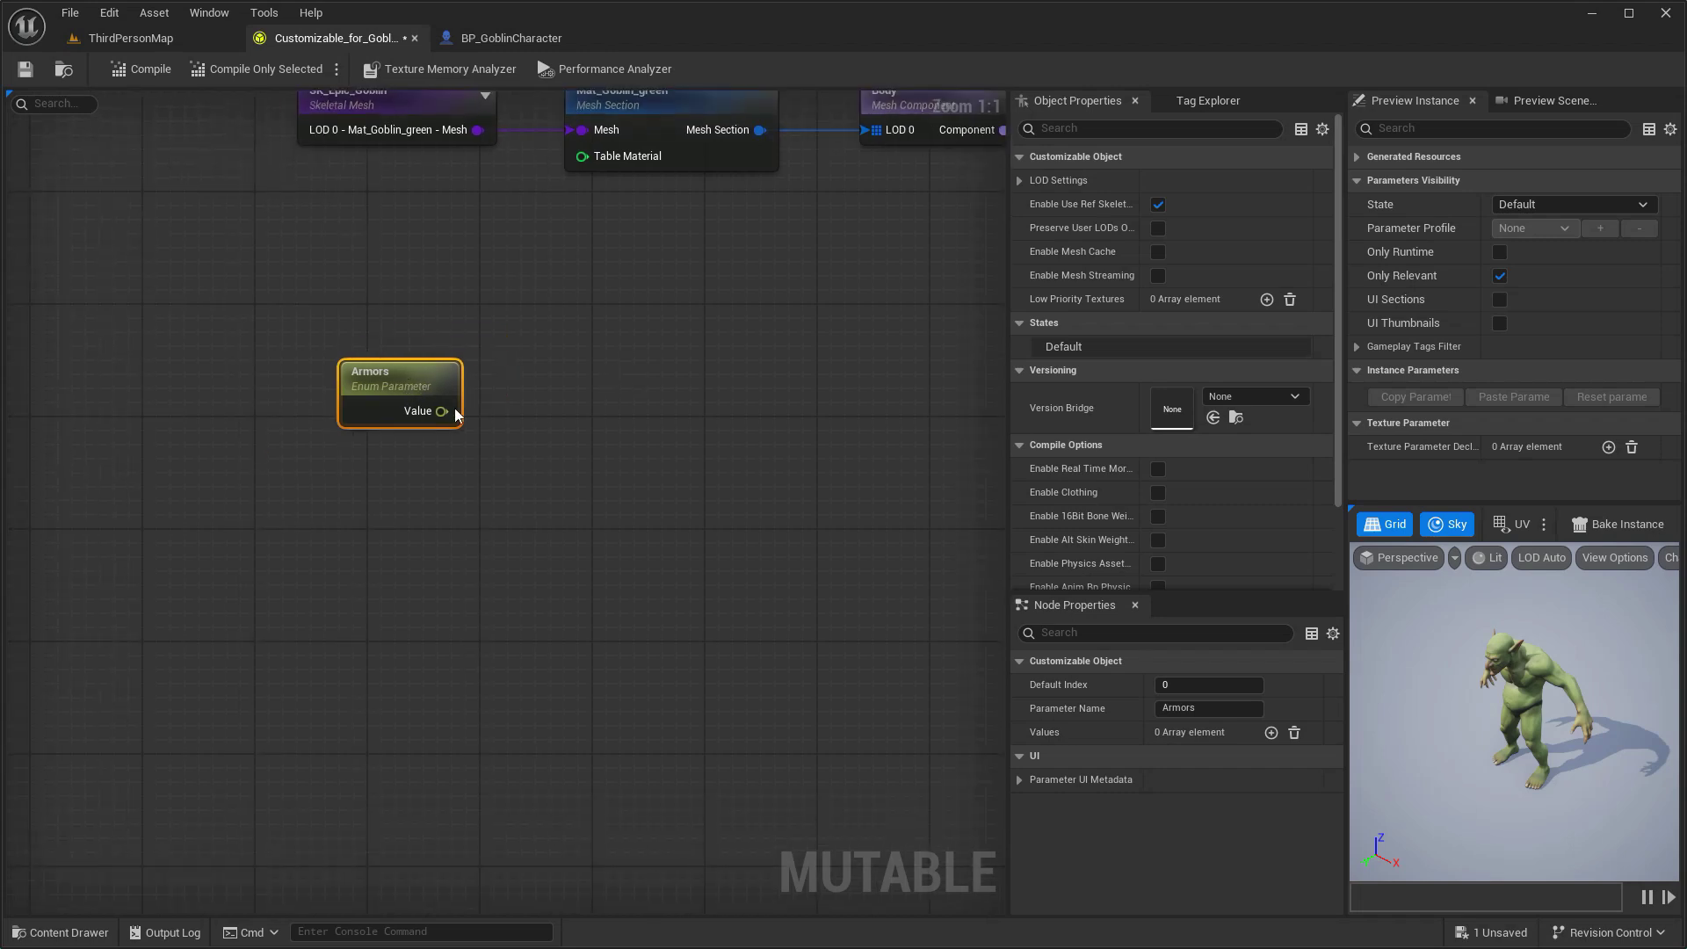
{"action": "left_click", "coordinate": [1271, 733]}
{"action": "left_click", "coordinate": [1271, 733]}
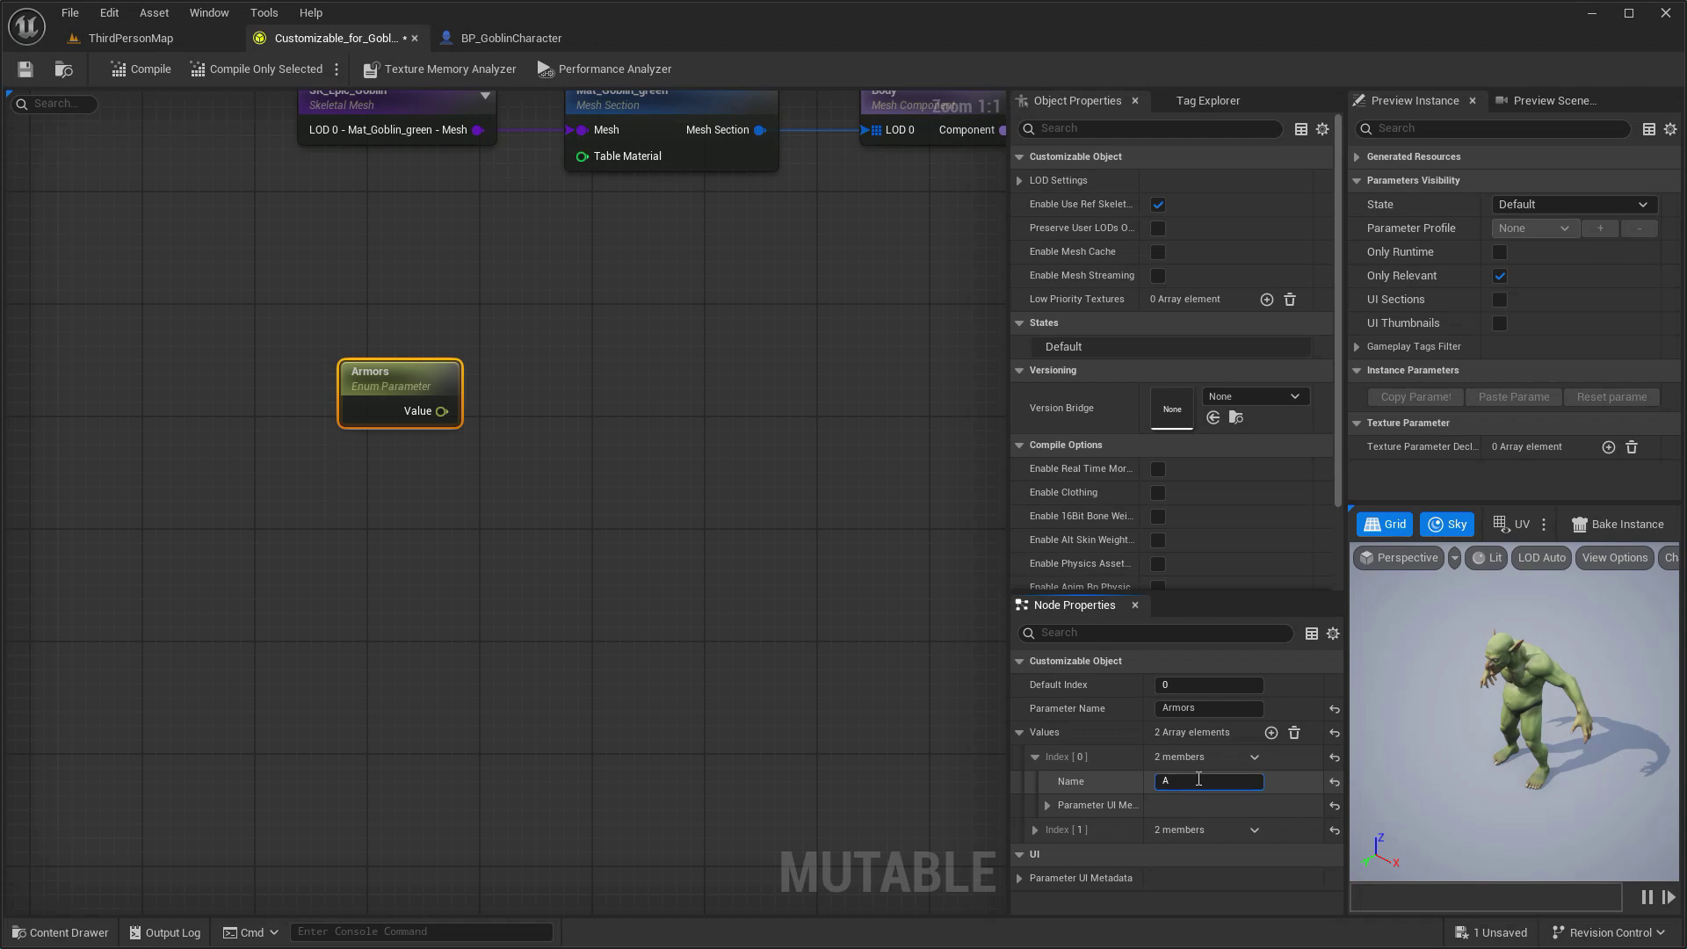
{"action": "left_click", "coordinate": [1035, 756]}
{"action": "left_click", "coordinate": [1036, 782]}
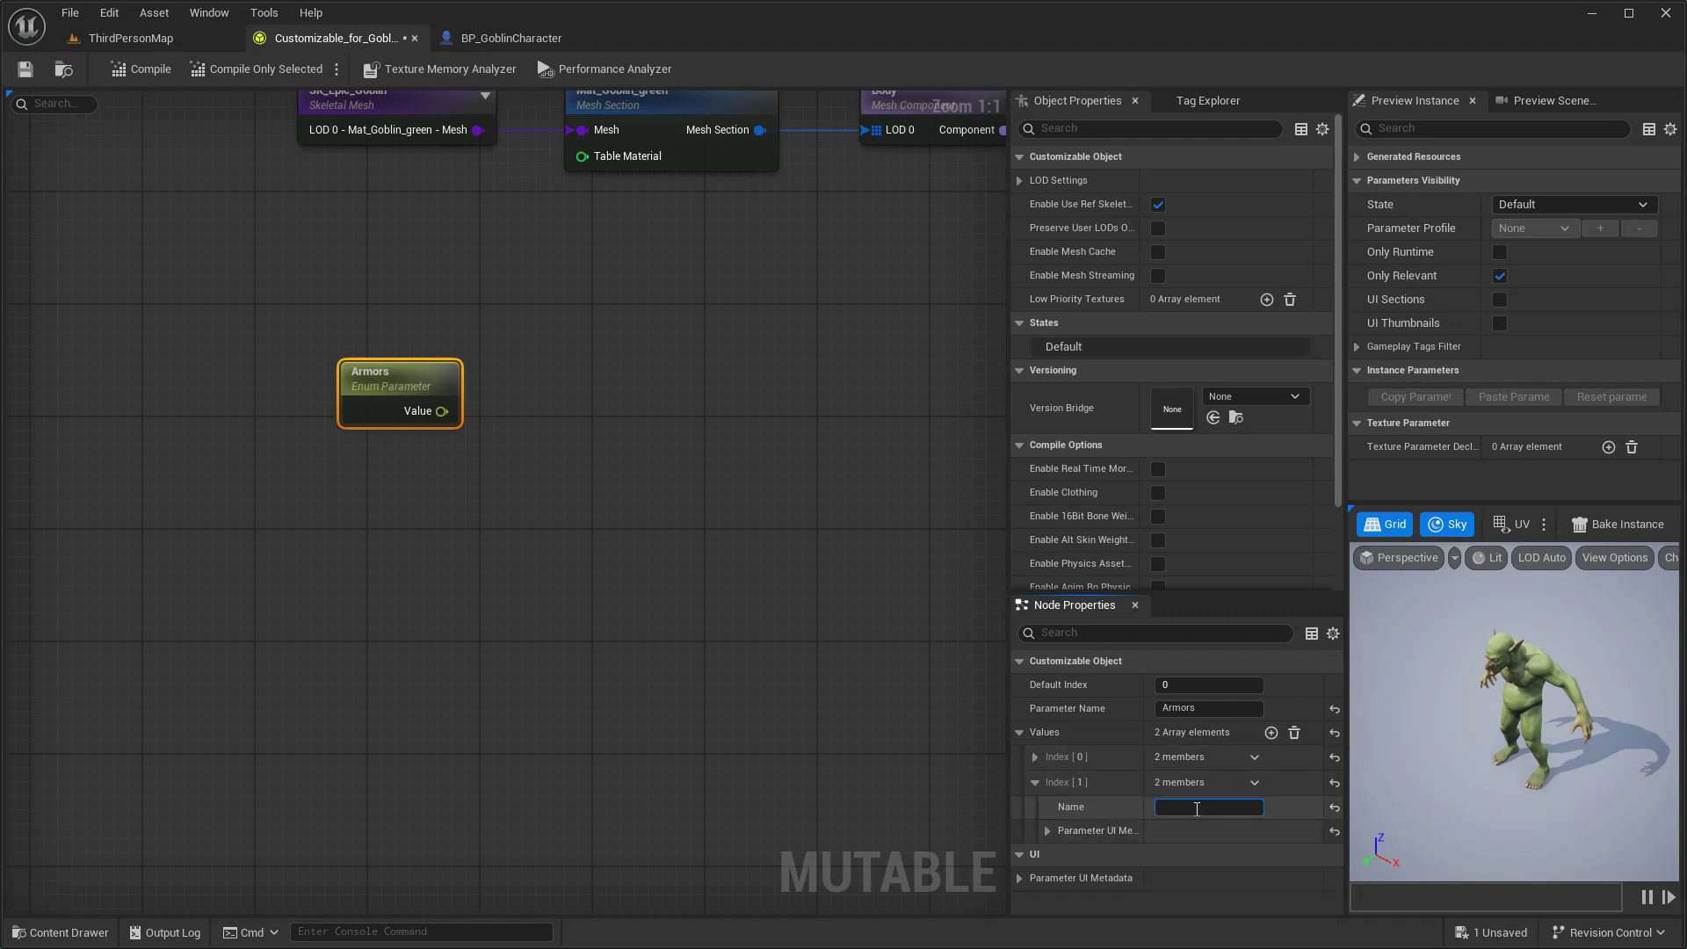
{"action": "type", "text": "A2"}
Add a Mesh Section Switch driven by the Armors parameter.
{"action": "left_click_drag", "start_coordinate": [442, 411], "coordinate": [630, 399]}
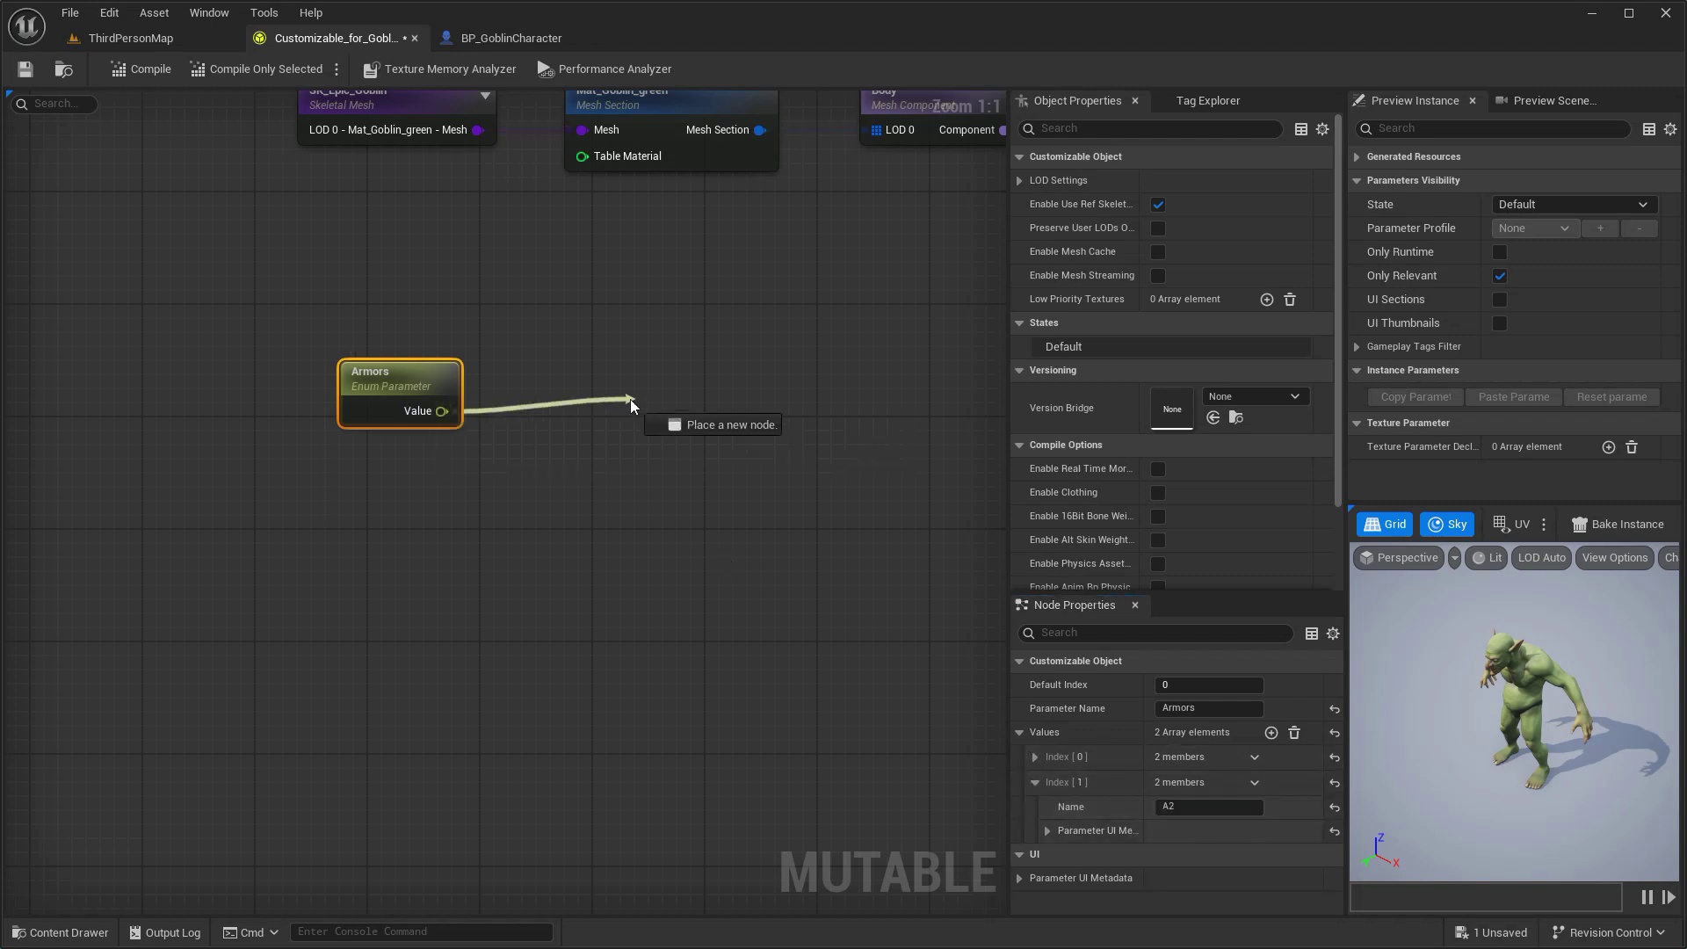
{"action": "type", "text": "swit"}
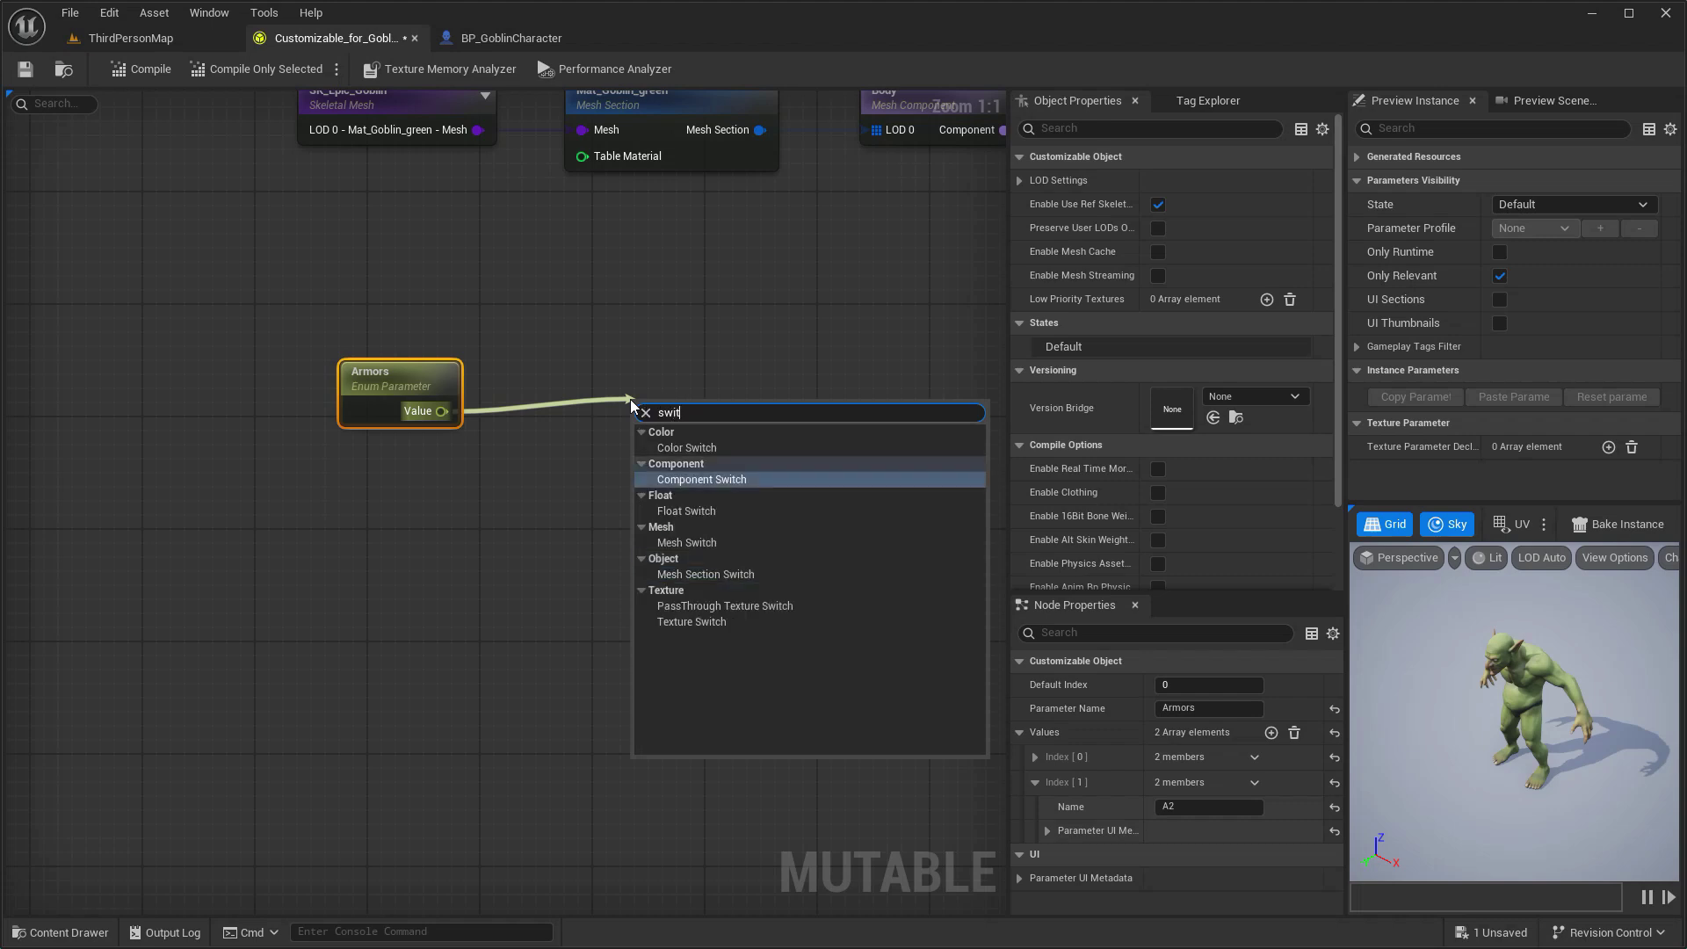
{"action": "left_click", "coordinate": [716, 575]}
{"action": "left_click_drag", "start_coordinate": [707, 400], "coordinate": [664, 388]}
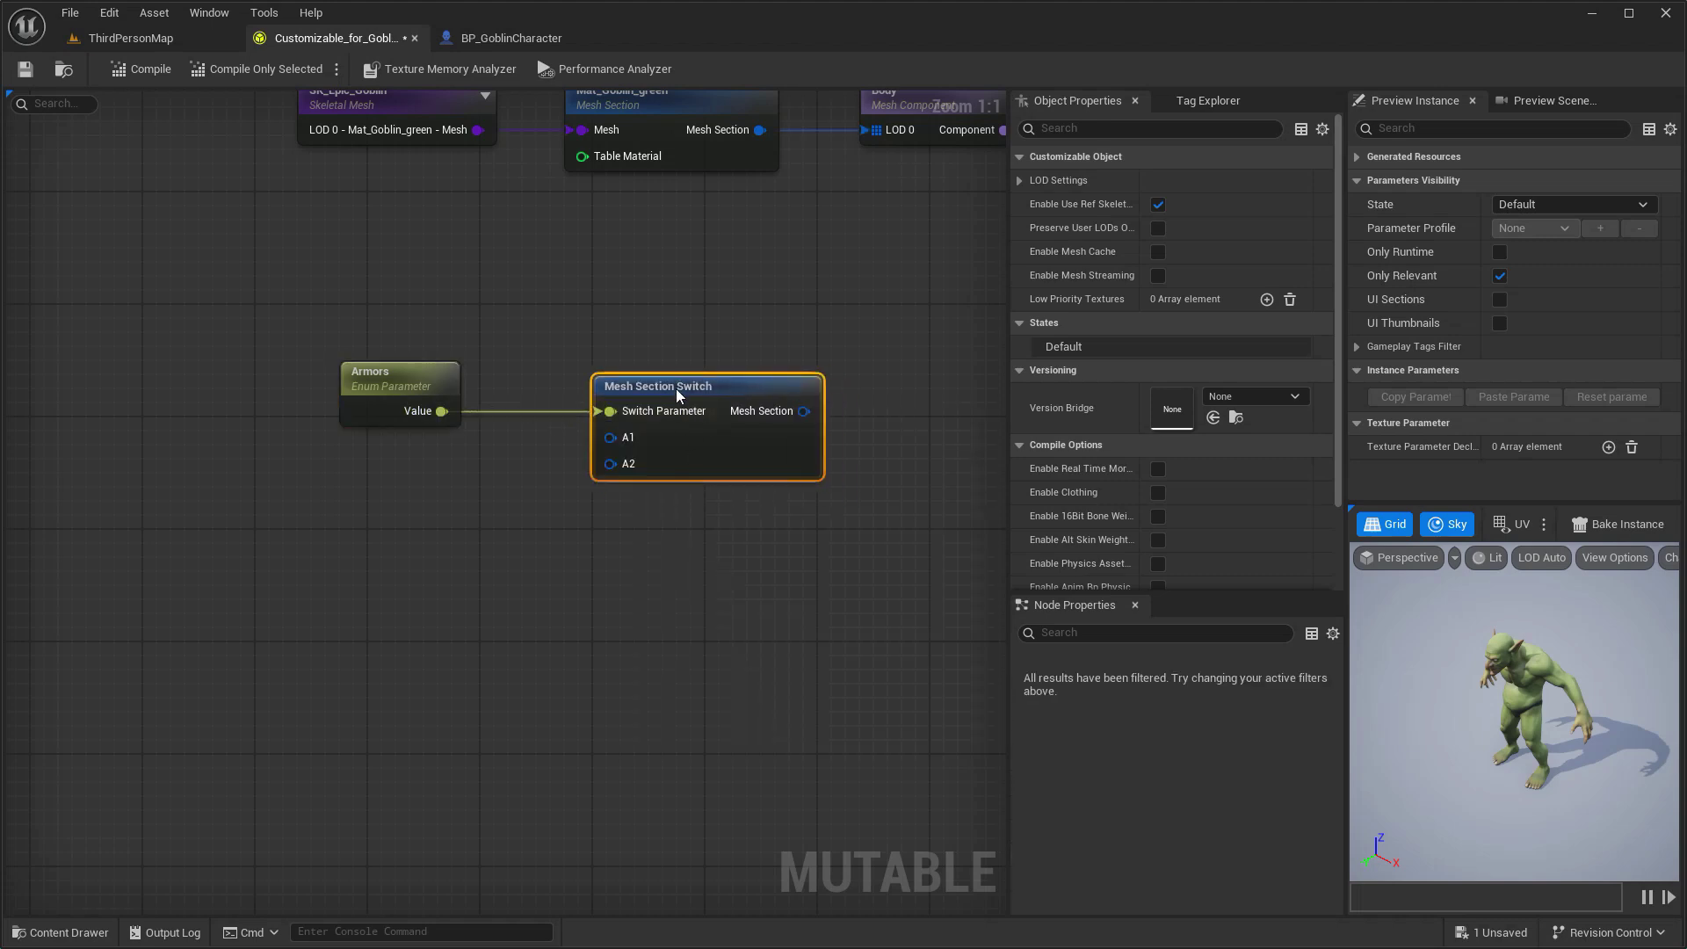
{"action": "right_click_drag", "start_coordinate": [612, 458], "coordinate": [803, 414]}
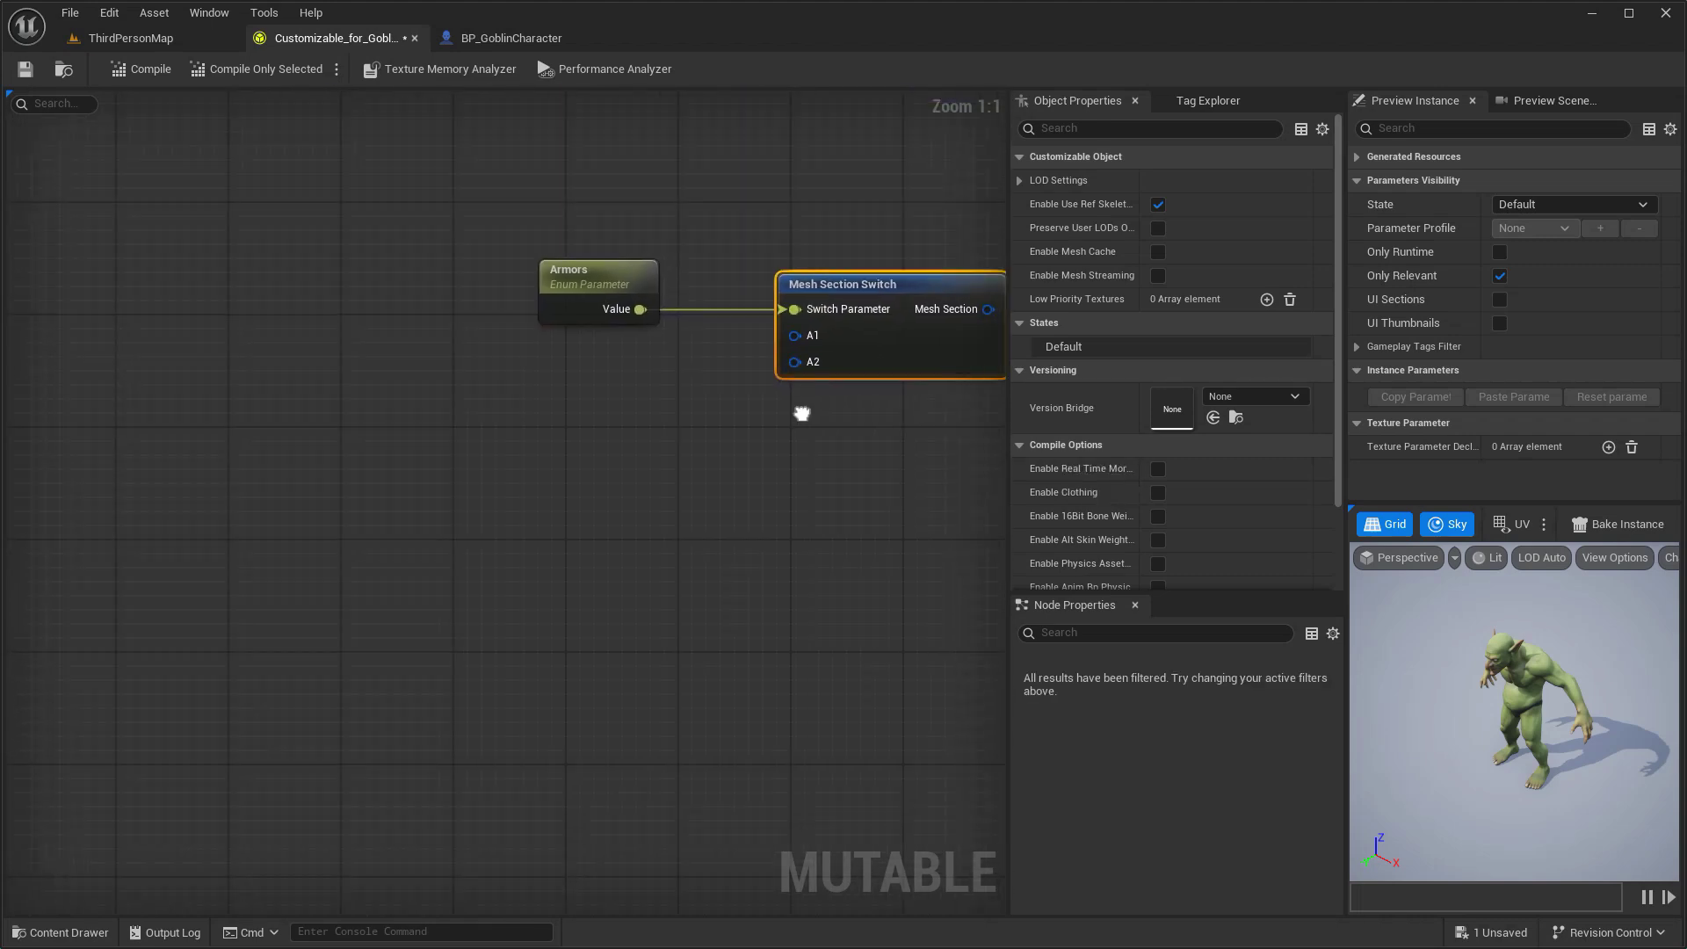
Create two Skeletal Mesh nodes using SK_Epic_Goblin_Body_Armor and its ice version.
{"action": "right_click", "coordinate": [352, 436]}
{"action": "type", "text": "skel"}
{"action": "left_click", "coordinate": [392, 480]}
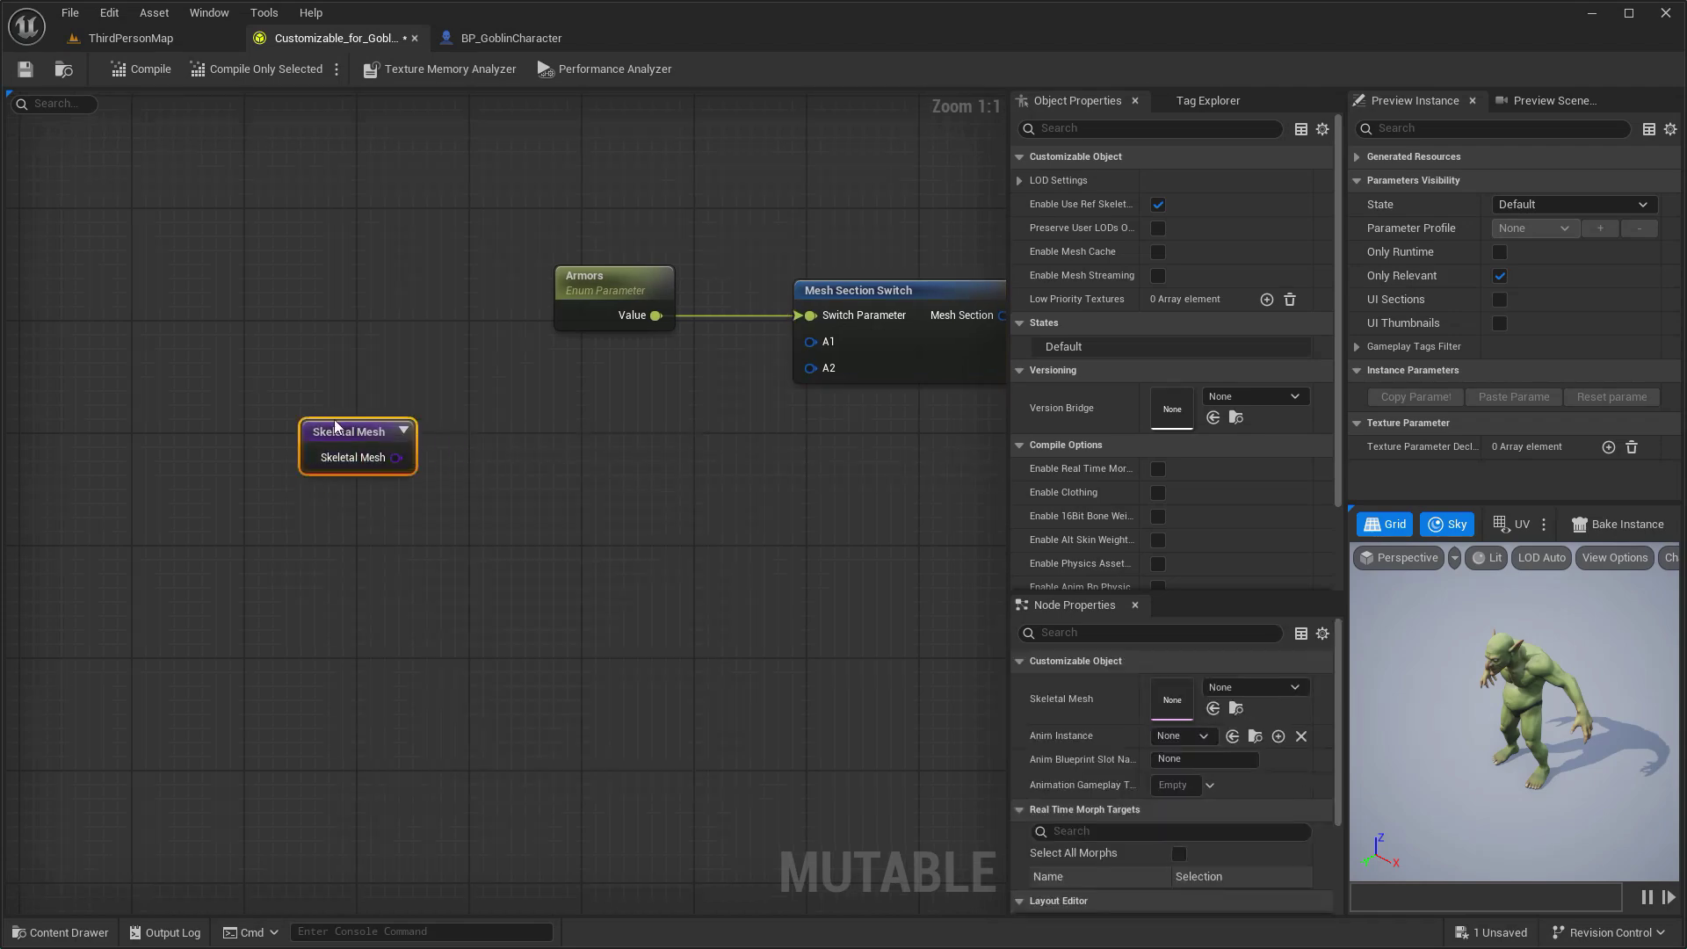
{"action": "left_click_drag", "start_coordinate": [343, 427], "coordinate": [315, 415]}
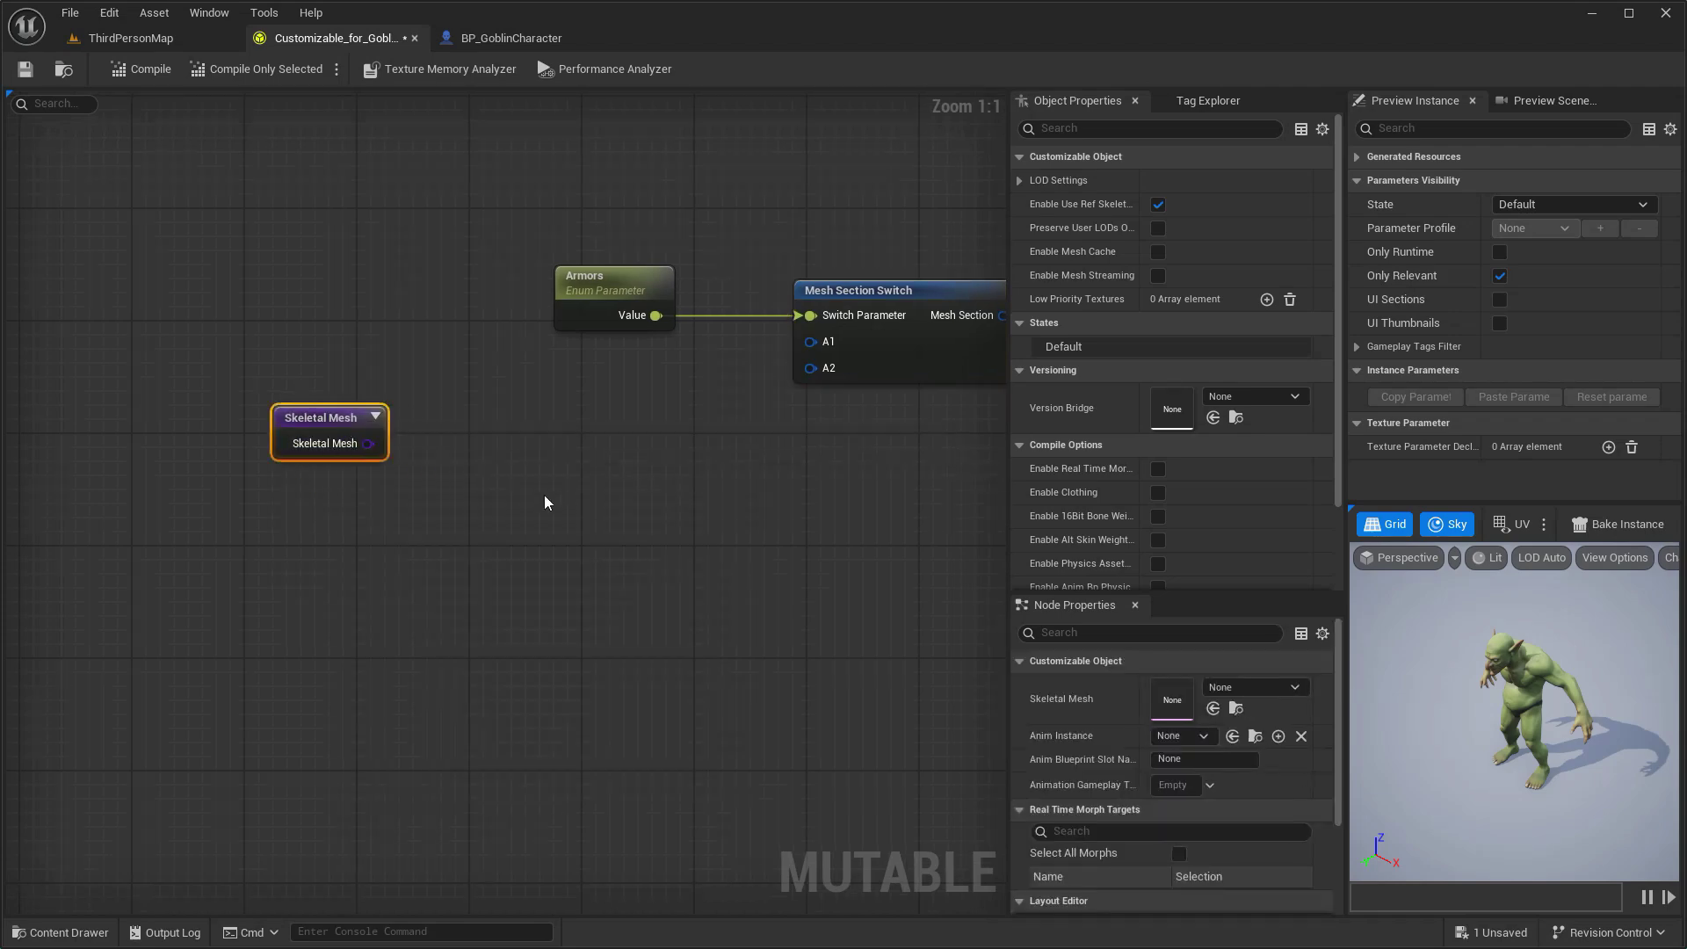
{"action": "key", "text": "ctrl+space"}
{"action": "left_click", "coordinate": [432, 436]}
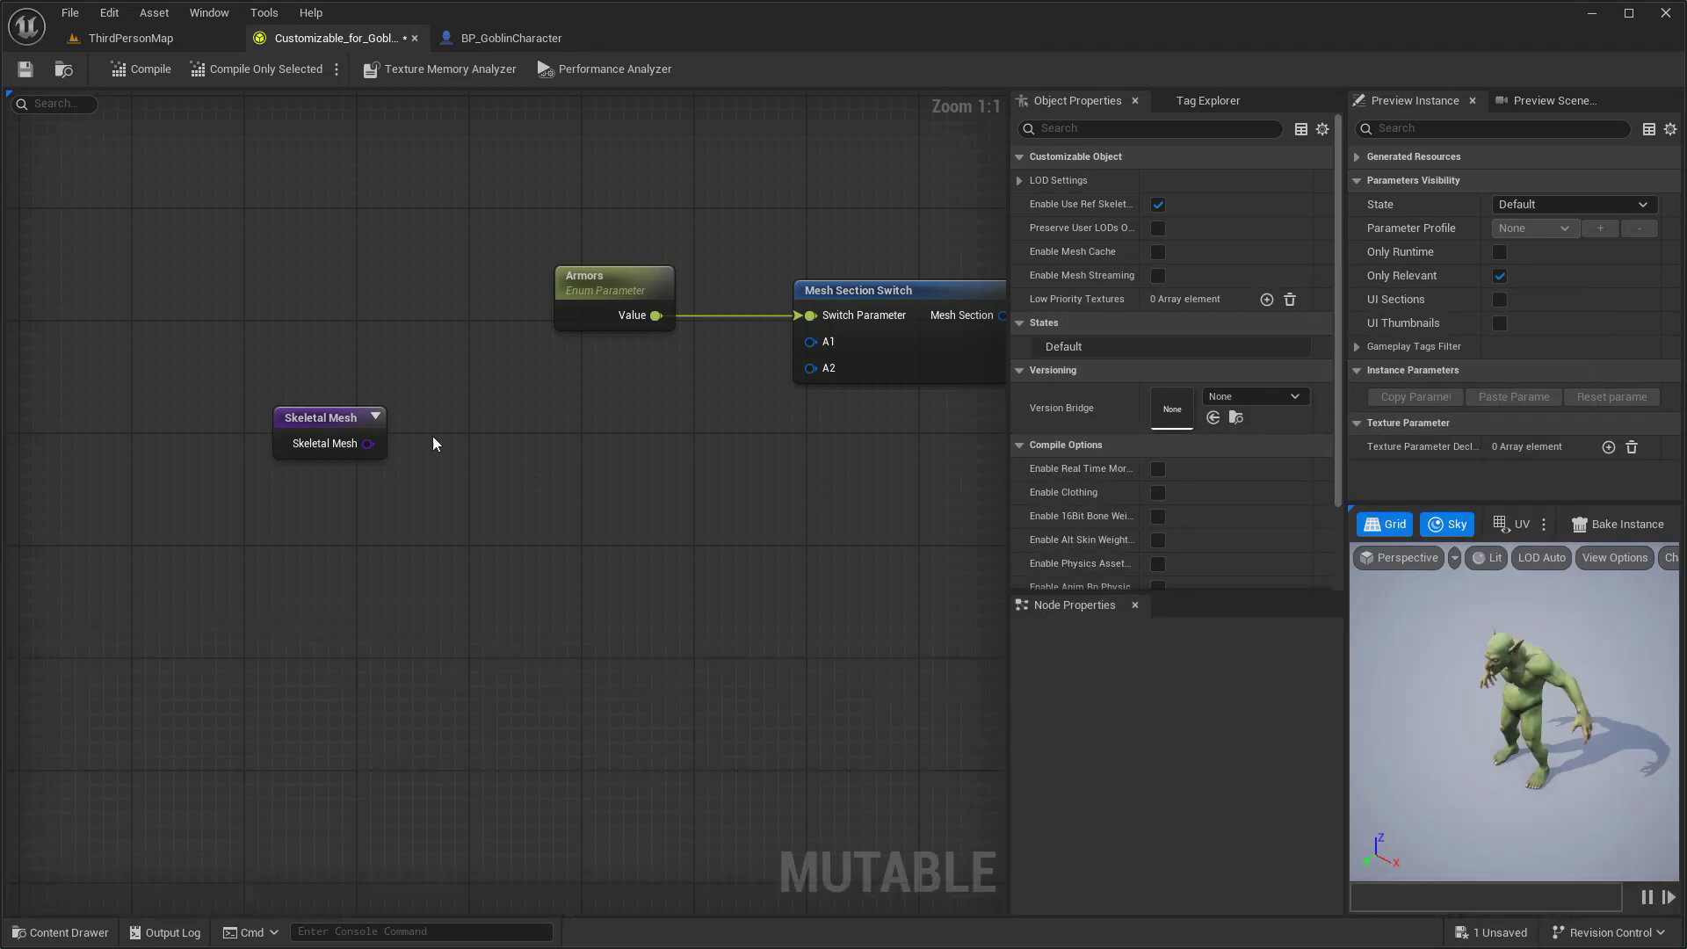
{"action": "left_click", "coordinate": [1216, 710]}
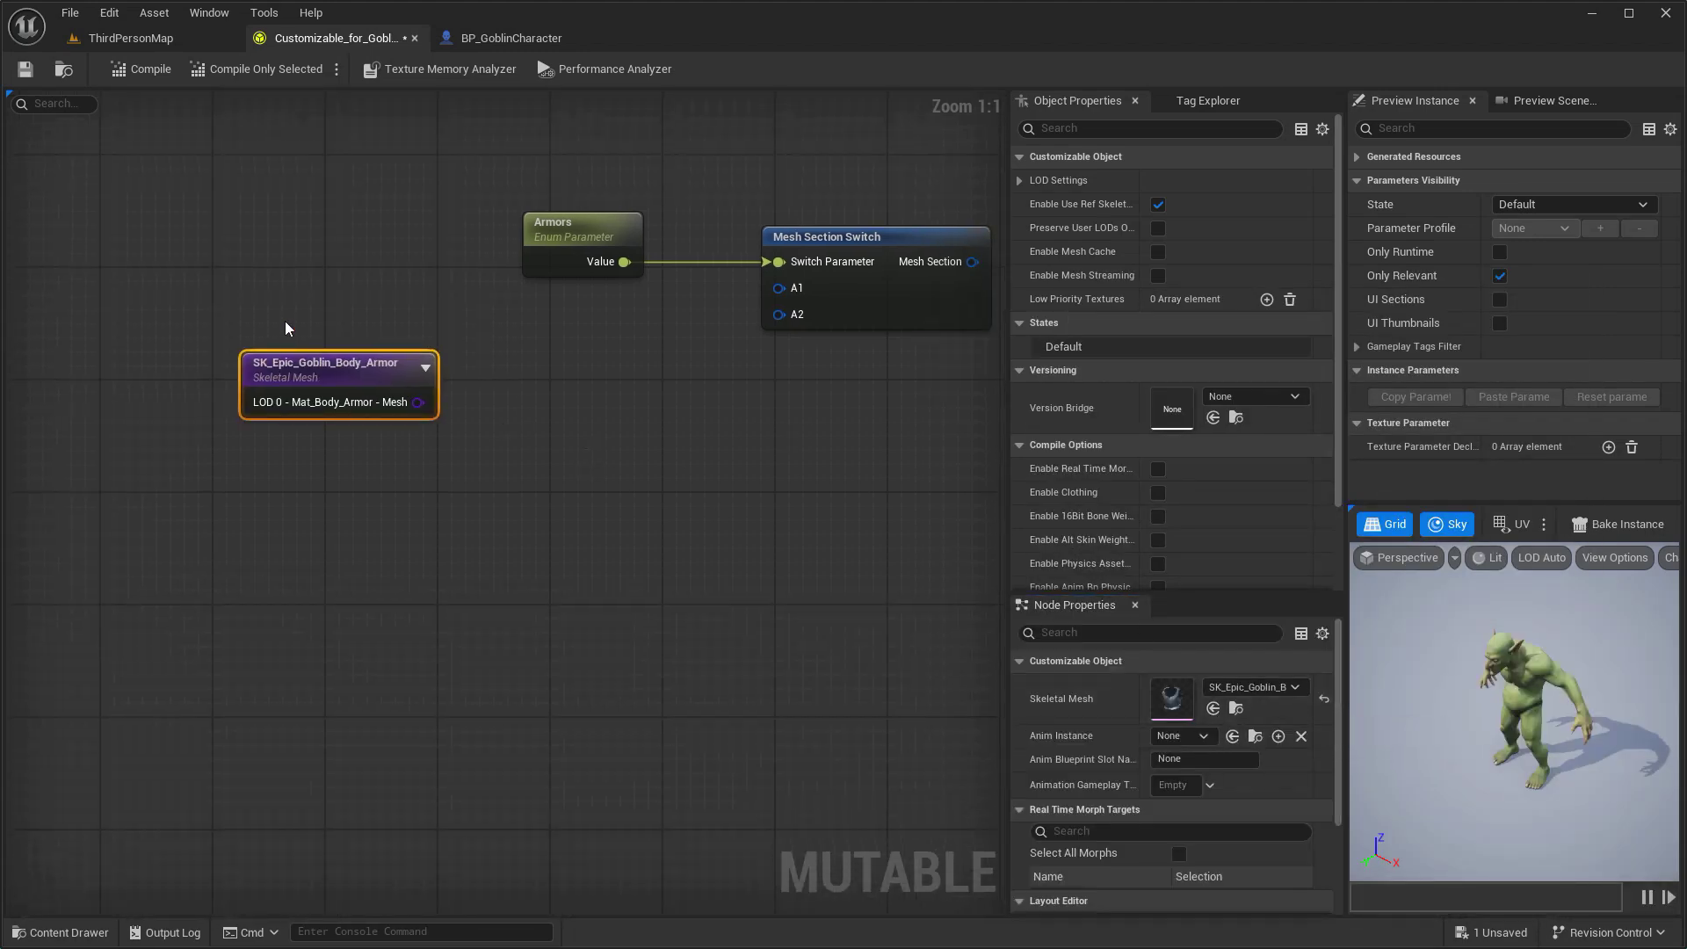
{"action": "key", "text": "ctrl+c"}
{"action": "key", "text": "ctrl+v"}
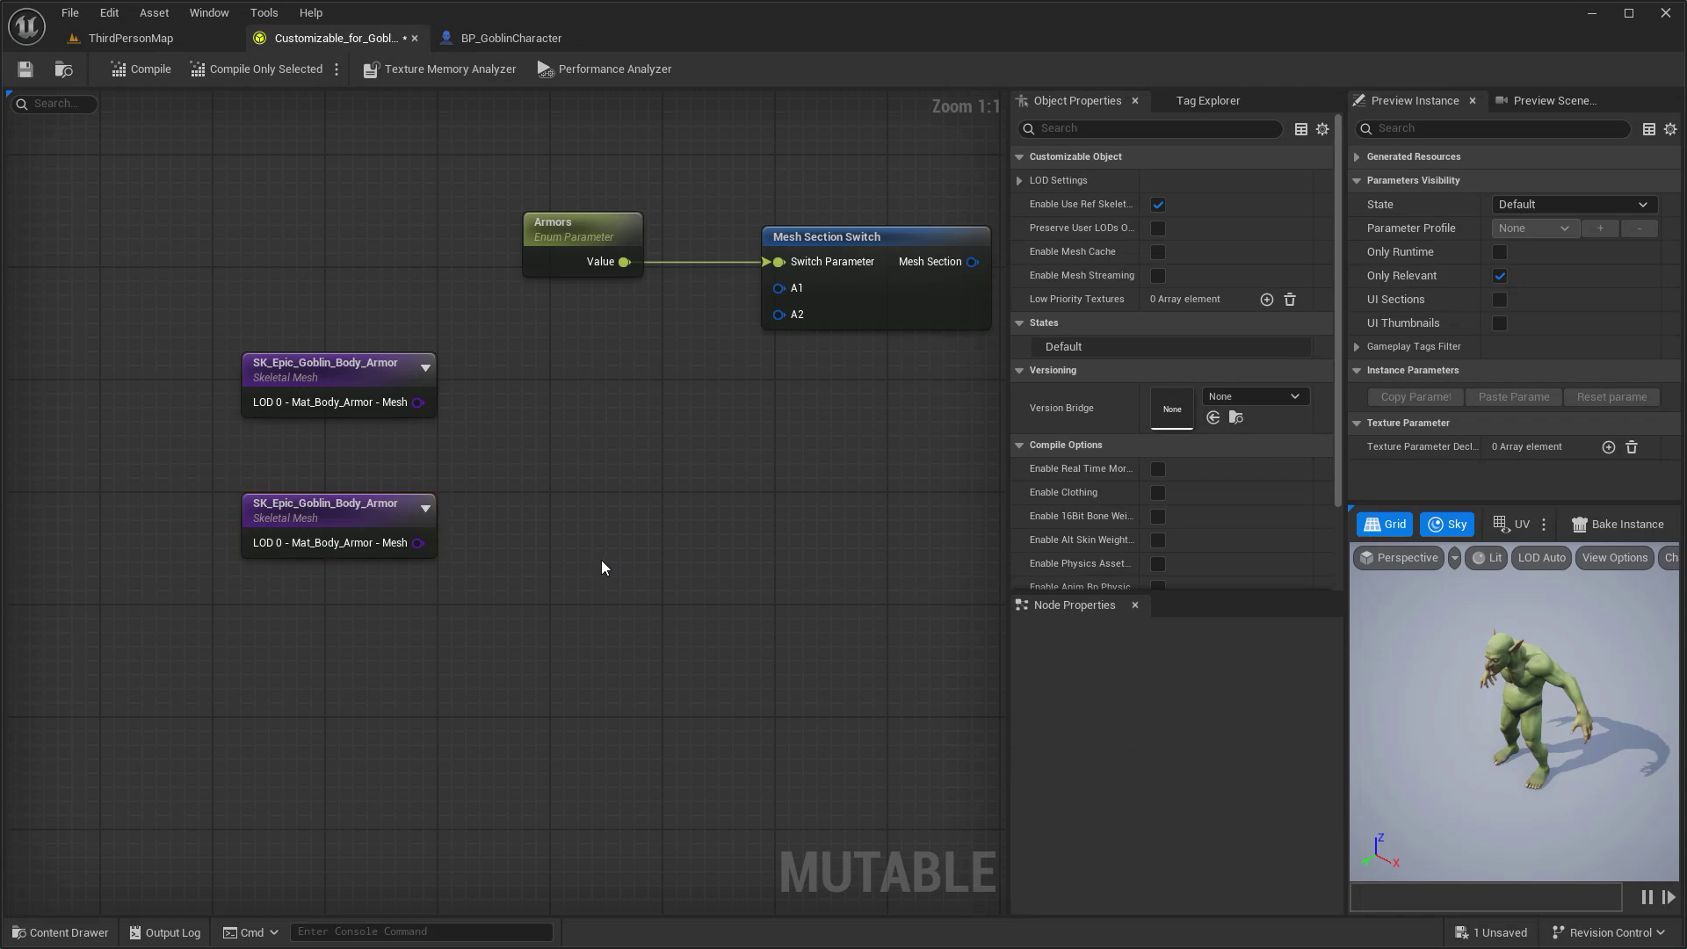
{"action": "key", "text": "ctrl+space"}
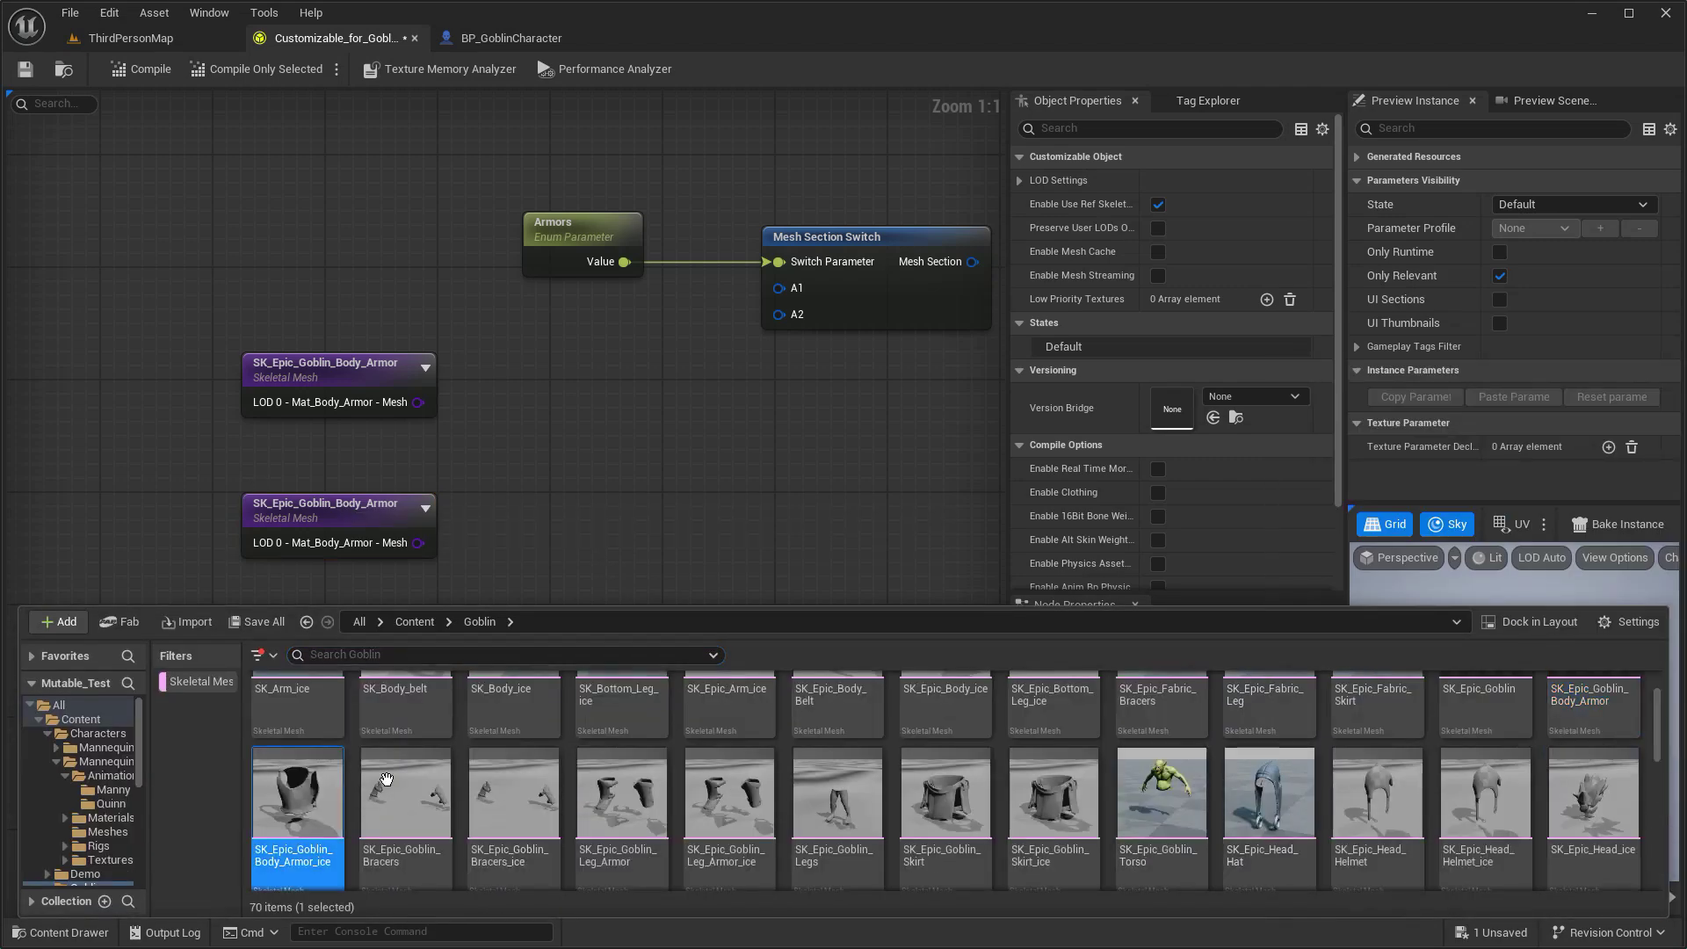
{"action": "left_click", "coordinate": [399, 527]}
{"action": "left_click", "coordinate": [1217, 710]}
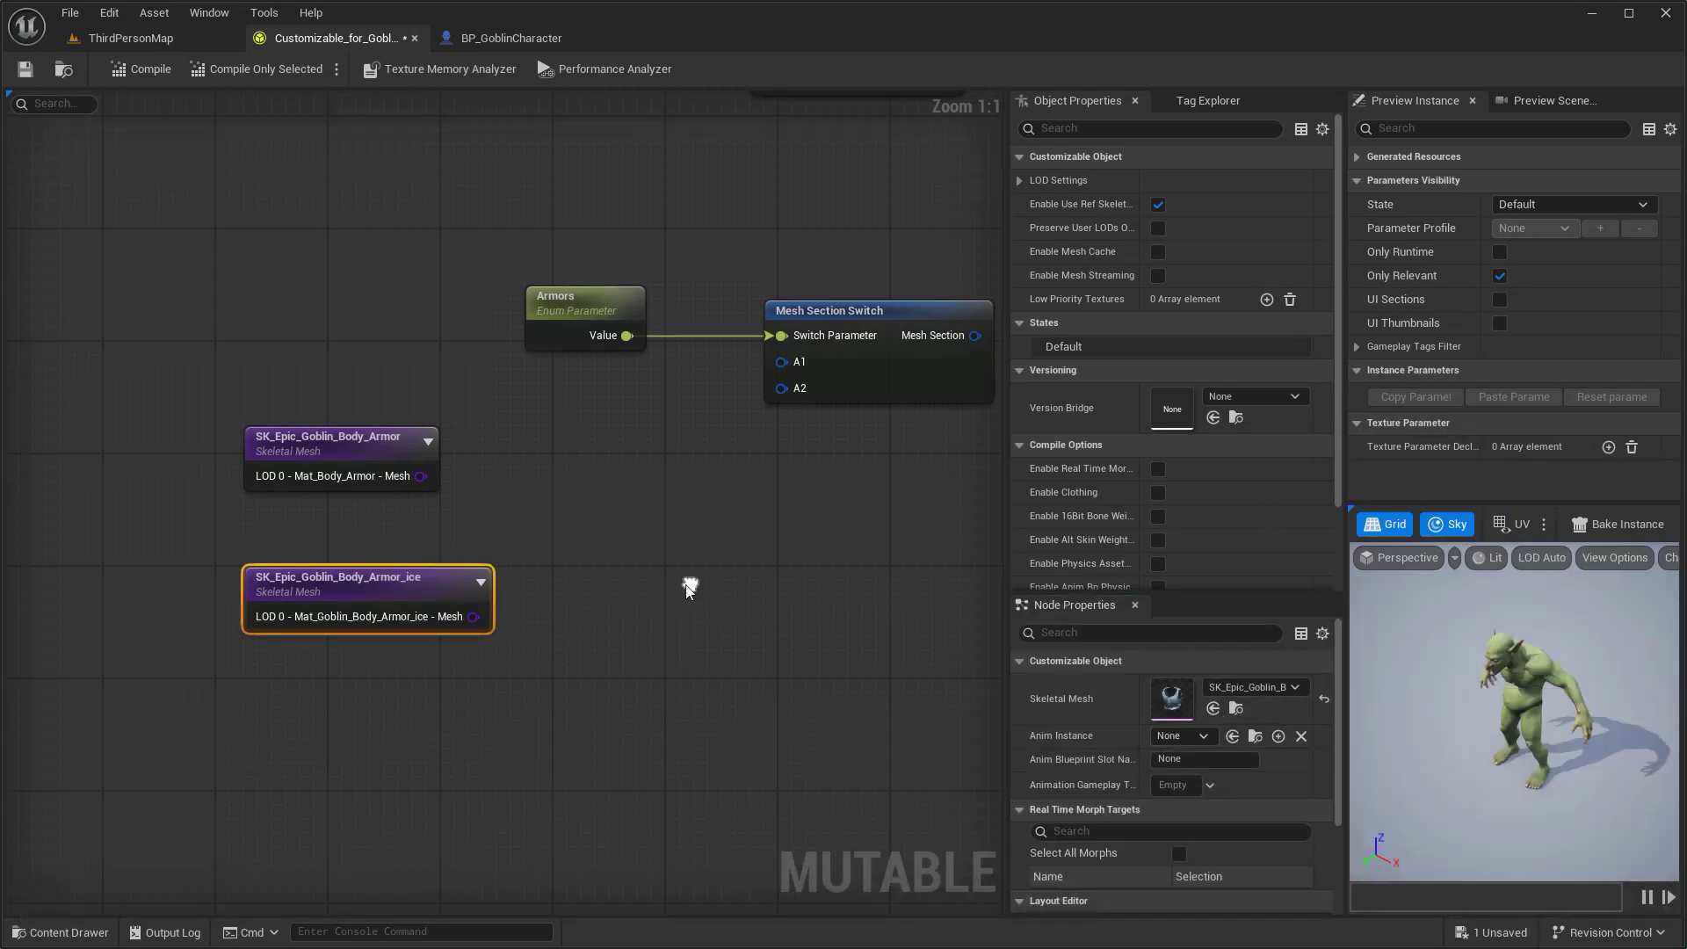
Feed each armor mesh into its own Mesh Section node and arrange them.
{"action": "left_click_drag", "start_coordinate": [418, 477], "coordinate": [503, 480]}
{"action": "type", "text": "mesh"}
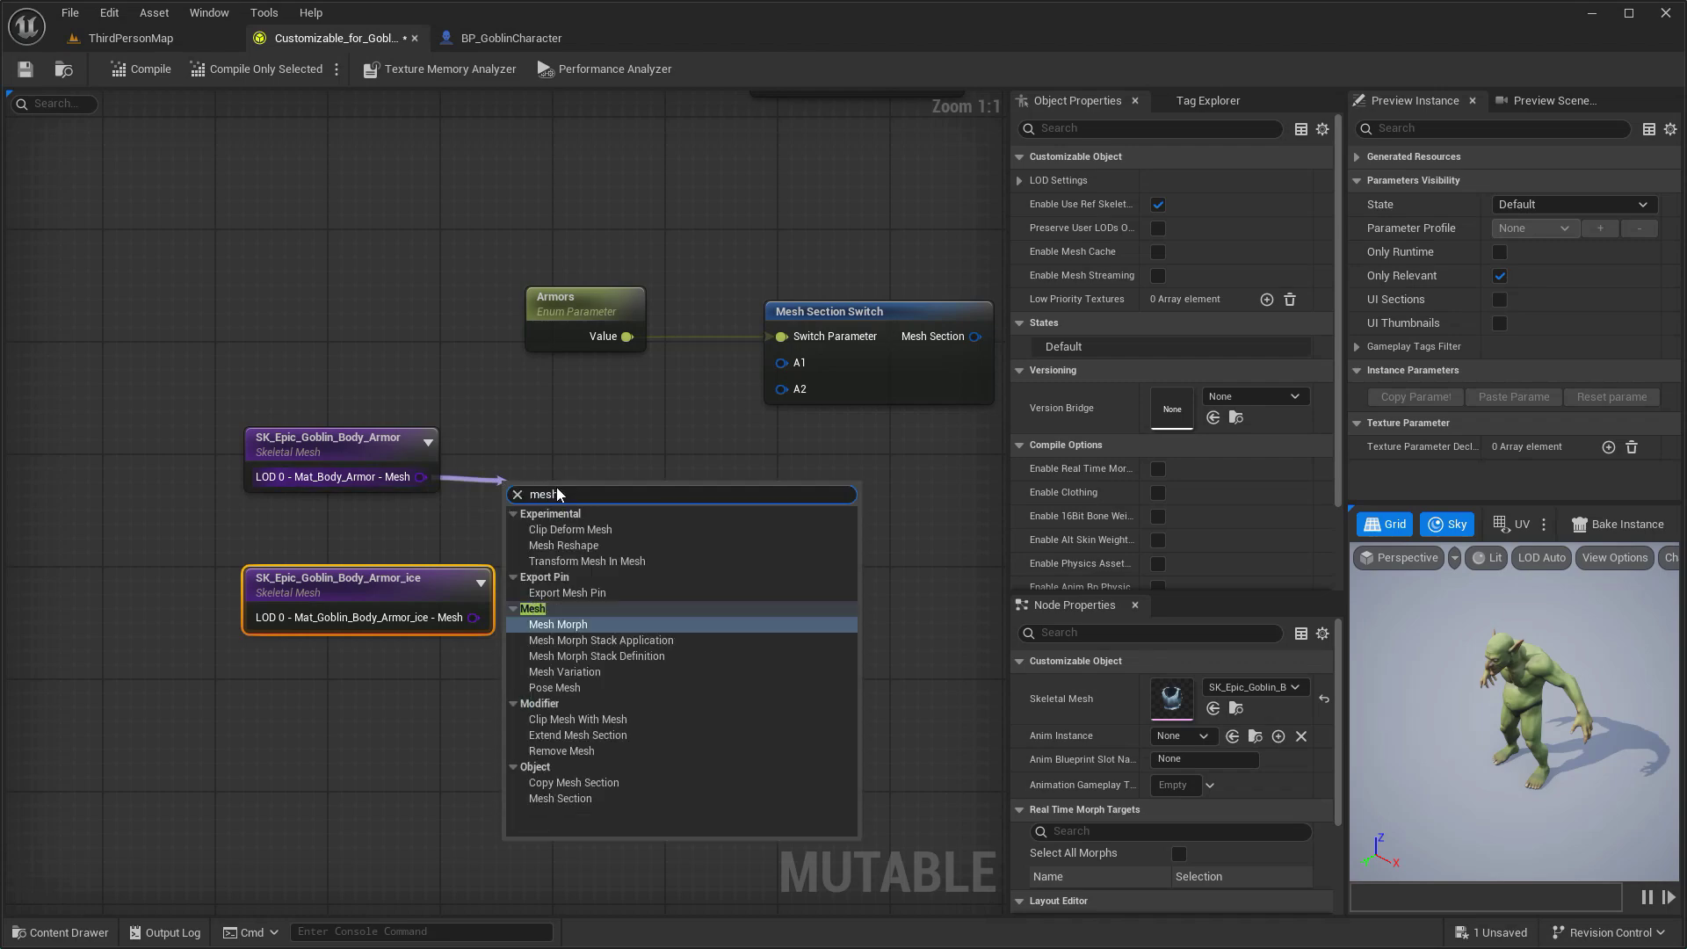
{"action": "type", "text": " section"}
{"action": "key", "text": "Return"}
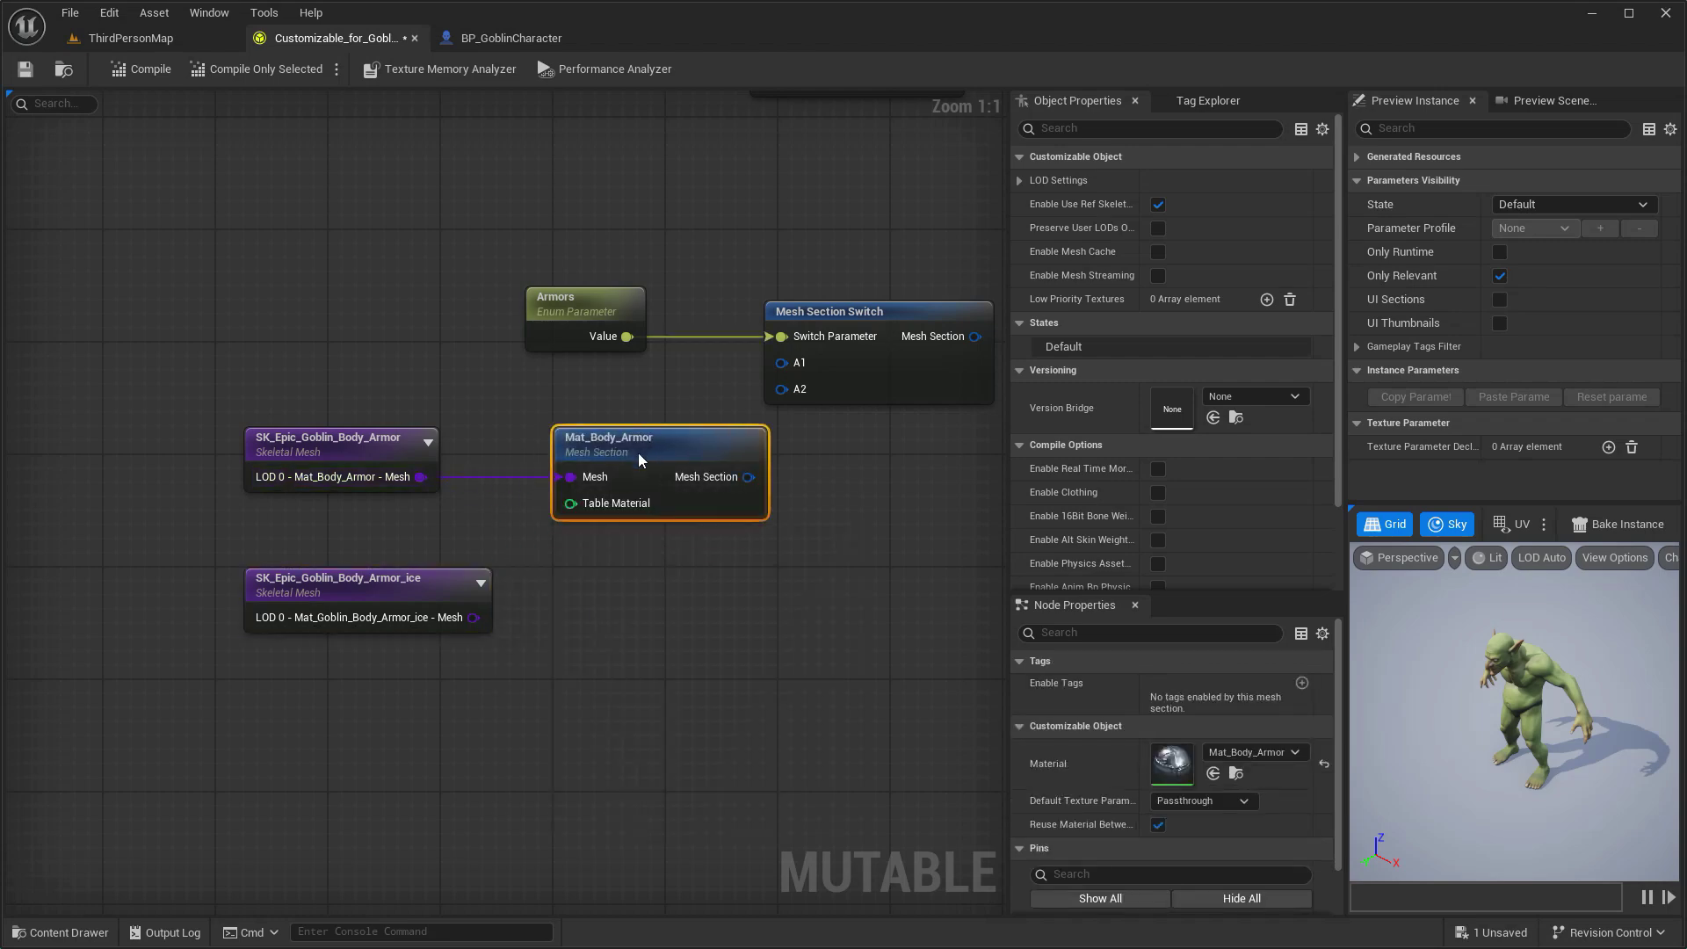
{"action": "right_click_drag", "start_coordinate": [553, 588], "coordinate": [443, 572]}
{"action": "right_click", "coordinate": [444, 578]}
{"action": "type", "text": "mesh sec"}
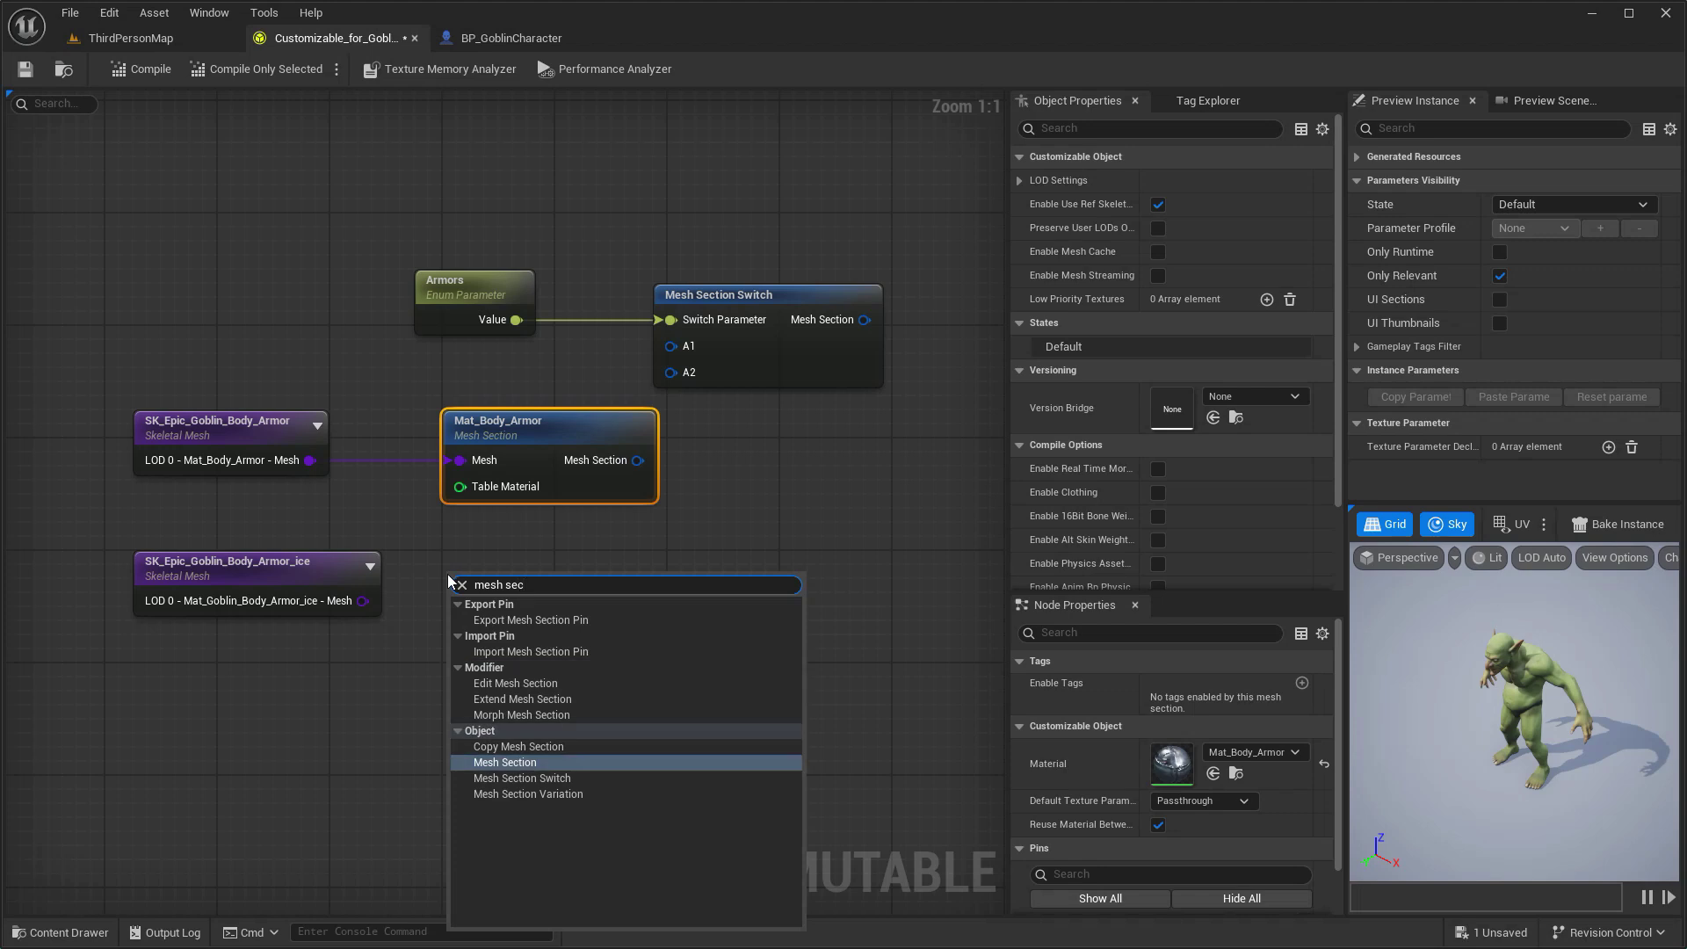
{"action": "left_click", "coordinate": [534, 759]}
{"action": "left_click_drag", "start_coordinate": [363, 600], "coordinate": [460, 600]}
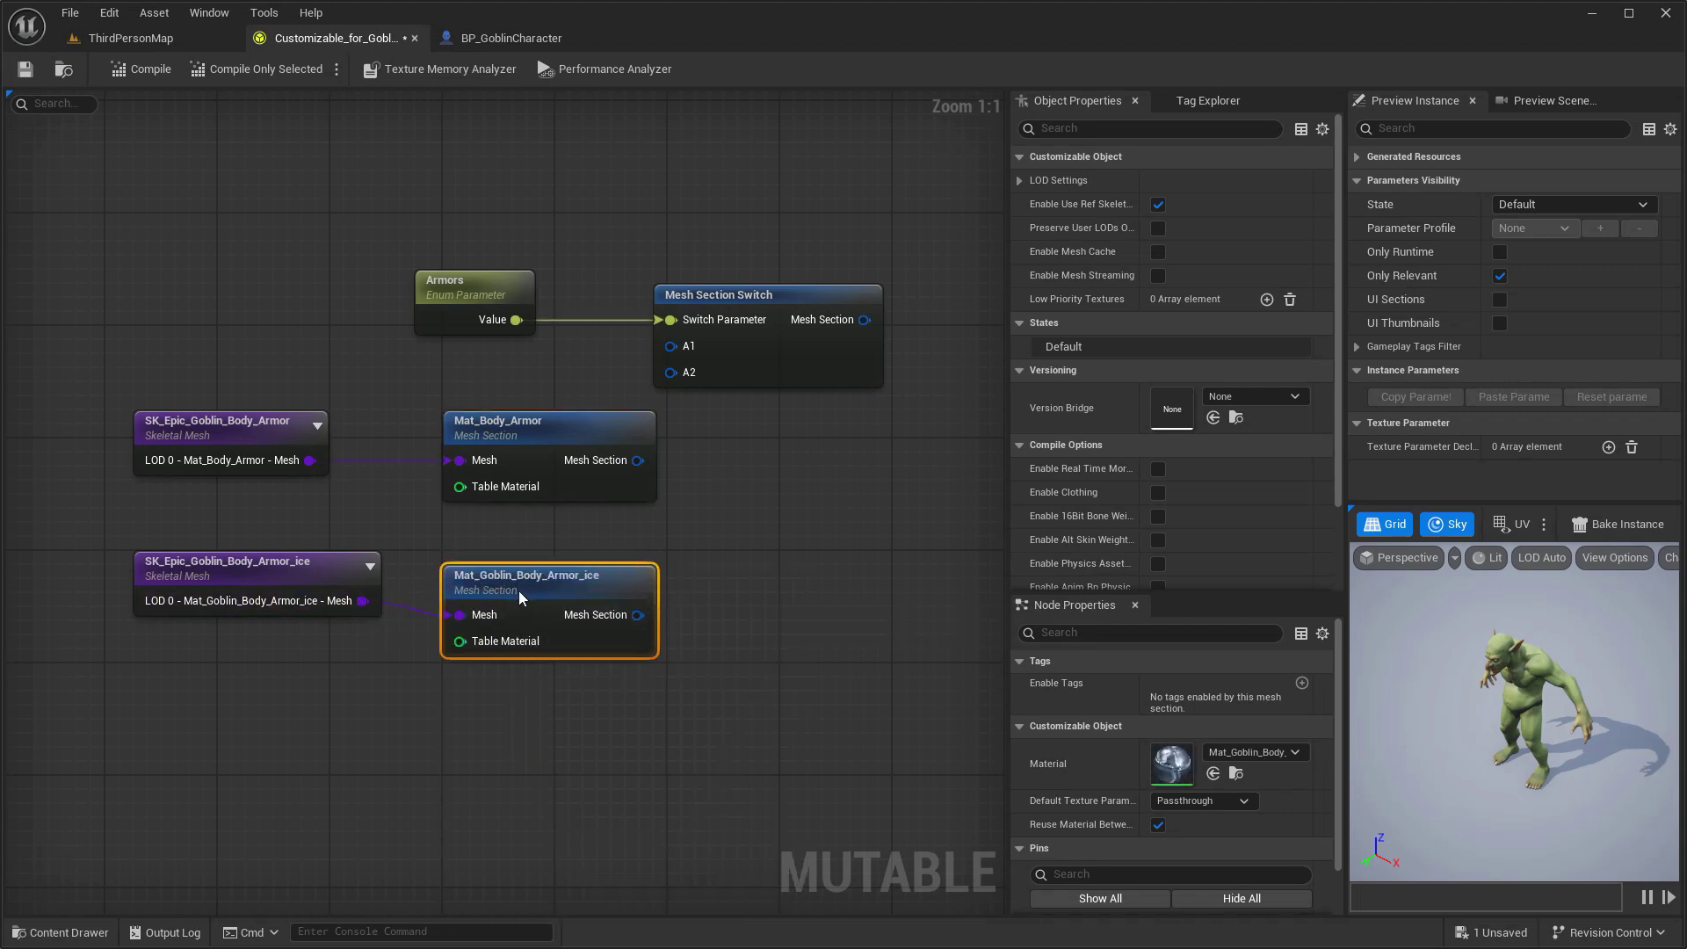
{"action": "left_click_drag", "start_coordinate": [76, 376], "coordinate": [580, 647]}
{"action": "left_click_drag", "start_coordinate": [614, 571], "coordinate": [487, 571]}
{"action": "left_click", "coordinate": [497, 527]}
Wire Mat_Body_Armor to A1, ice armor to A2, switch into Body LOD 0, then compile.
{"action": "left_click_drag", "start_coordinate": [510, 460], "coordinate": [682, 350]}
{"action": "left_click_drag", "start_coordinate": [511, 600], "coordinate": [682, 377]}
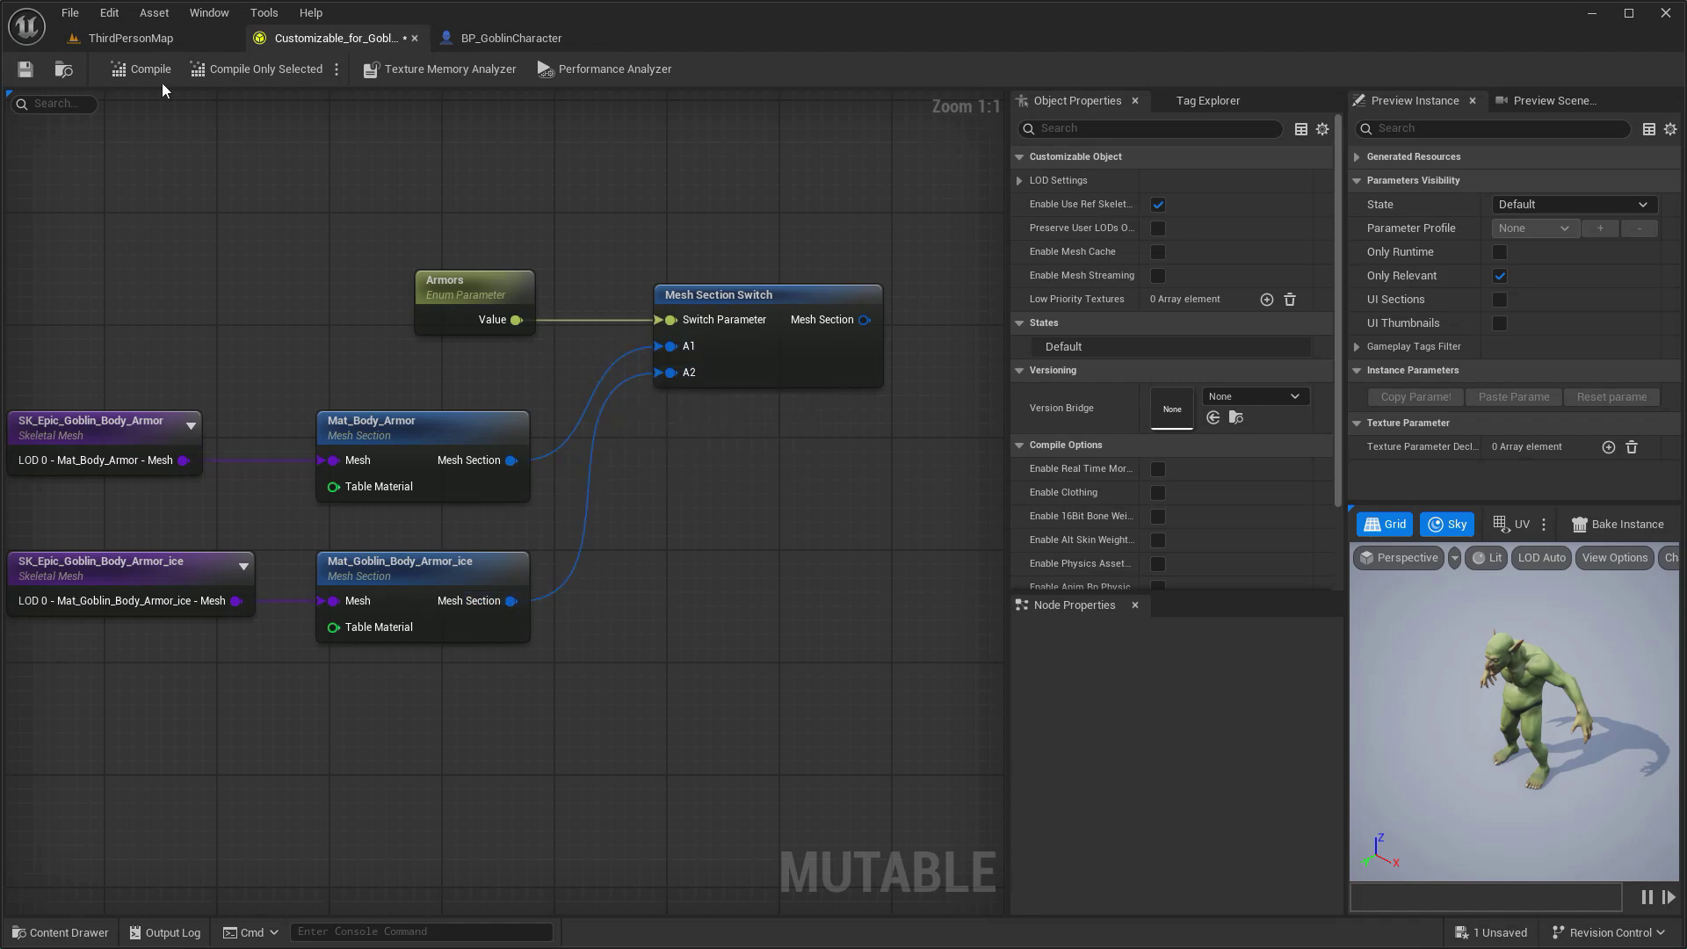
{"action": "scroll", "coordinate": [743, 441], "scroll_direction": "down", "scroll_amount": 2}
{"action": "right_click_drag", "start_coordinate": [744, 441], "coordinate": [452, 592]}
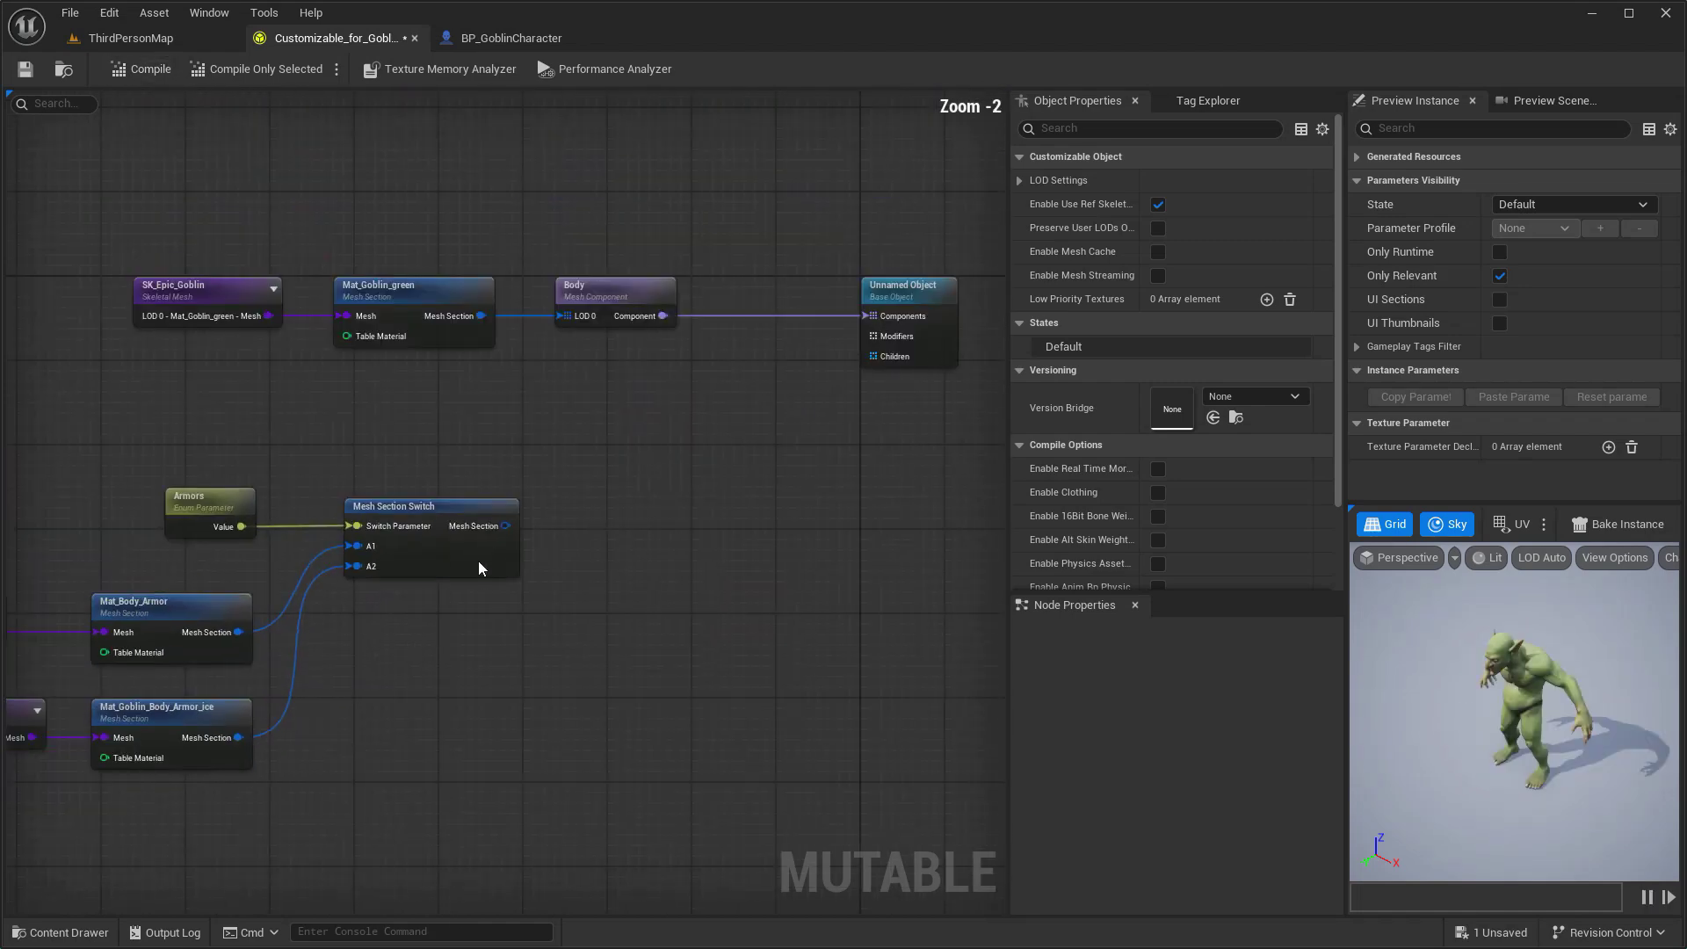
{"action": "left_click_drag", "start_coordinate": [506, 525], "coordinate": [568, 317]}
{"action": "left_click_drag", "start_coordinate": [606, 264], "coordinate": [914, 413]}
{"action": "left_click_drag", "start_coordinate": [623, 293], "coordinate": [930, 290]}
{"action": "left_click", "coordinate": [146, 67]}
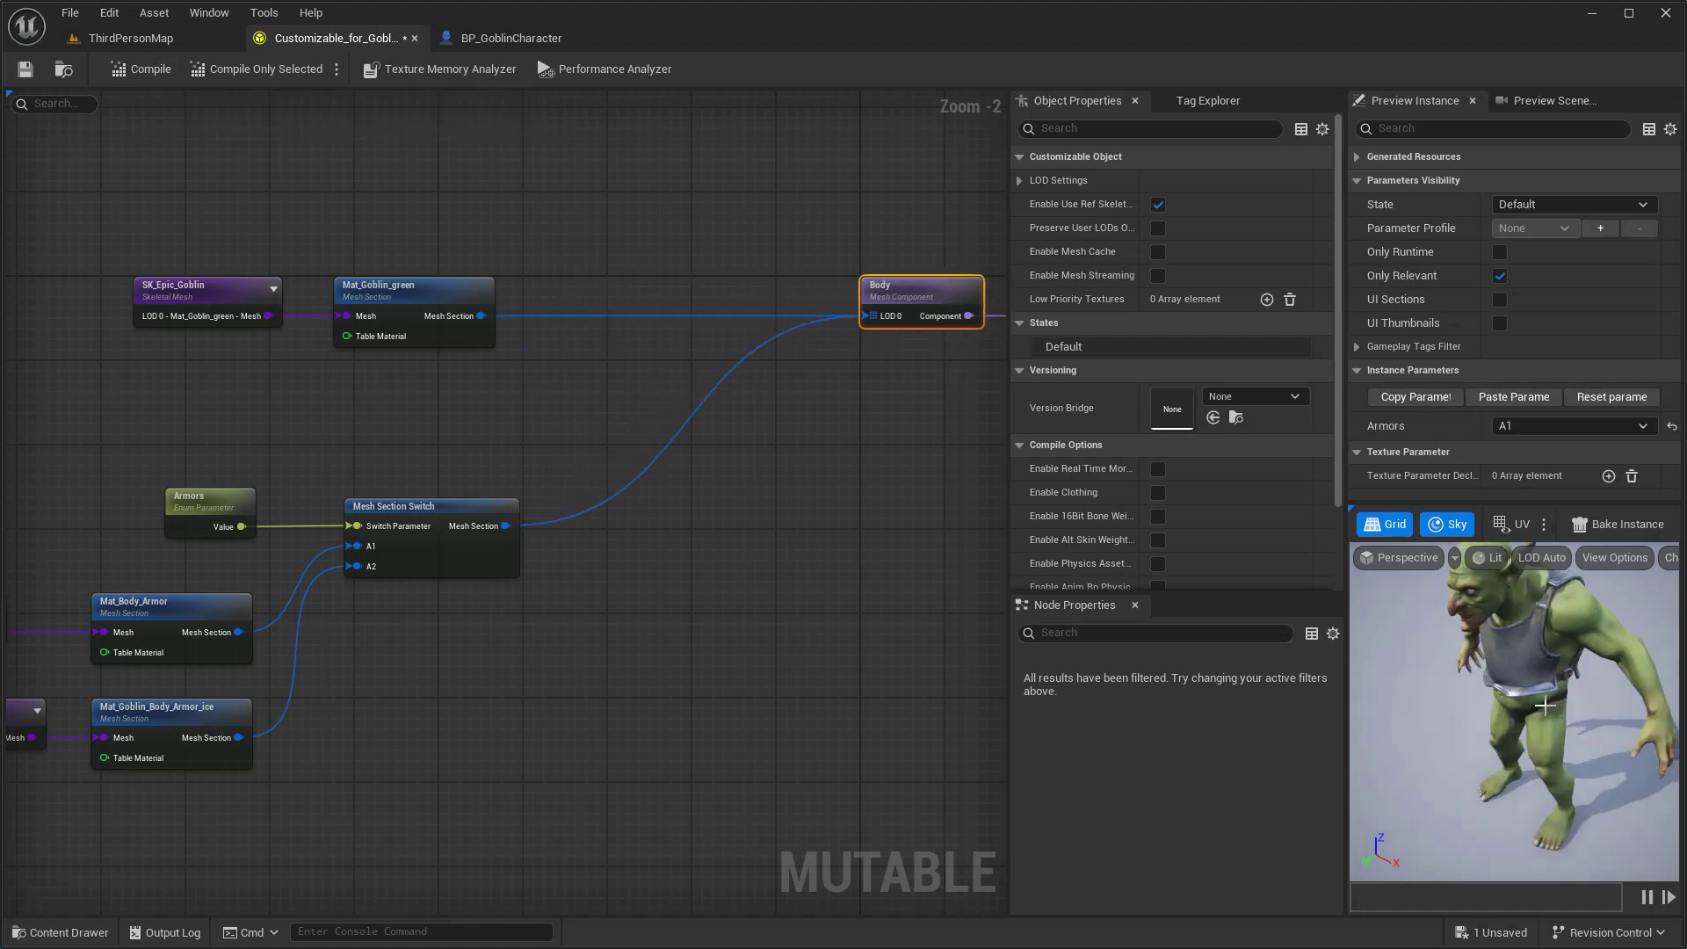
Preview the goblin with armor A2, then switch back to A1.
{"action": "right_click_drag", "start_coordinate": [597, 611], "coordinate": [541, 569]}
{"action": "left_click", "coordinate": [1574, 425]}
{"action": "left_click", "coordinate": [1529, 481]}
{"action": "left_click", "coordinate": [1536, 425]}
{"action": "left_click", "coordinate": [1531, 458]}
{"action": "mouse_move", "coordinate": [722, 573]}
{"action": "right_mouse_down"}
{"action": "mouse_move", "coordinate": [742, 532]}
{"action": "mouse_move", "coordinate": [697, 358]}
{"action": "right_mouse_up"}
{"action": "scroll", "coordinate": [743, 532], "scroll_direction": "down", "scroll_amount": 1}
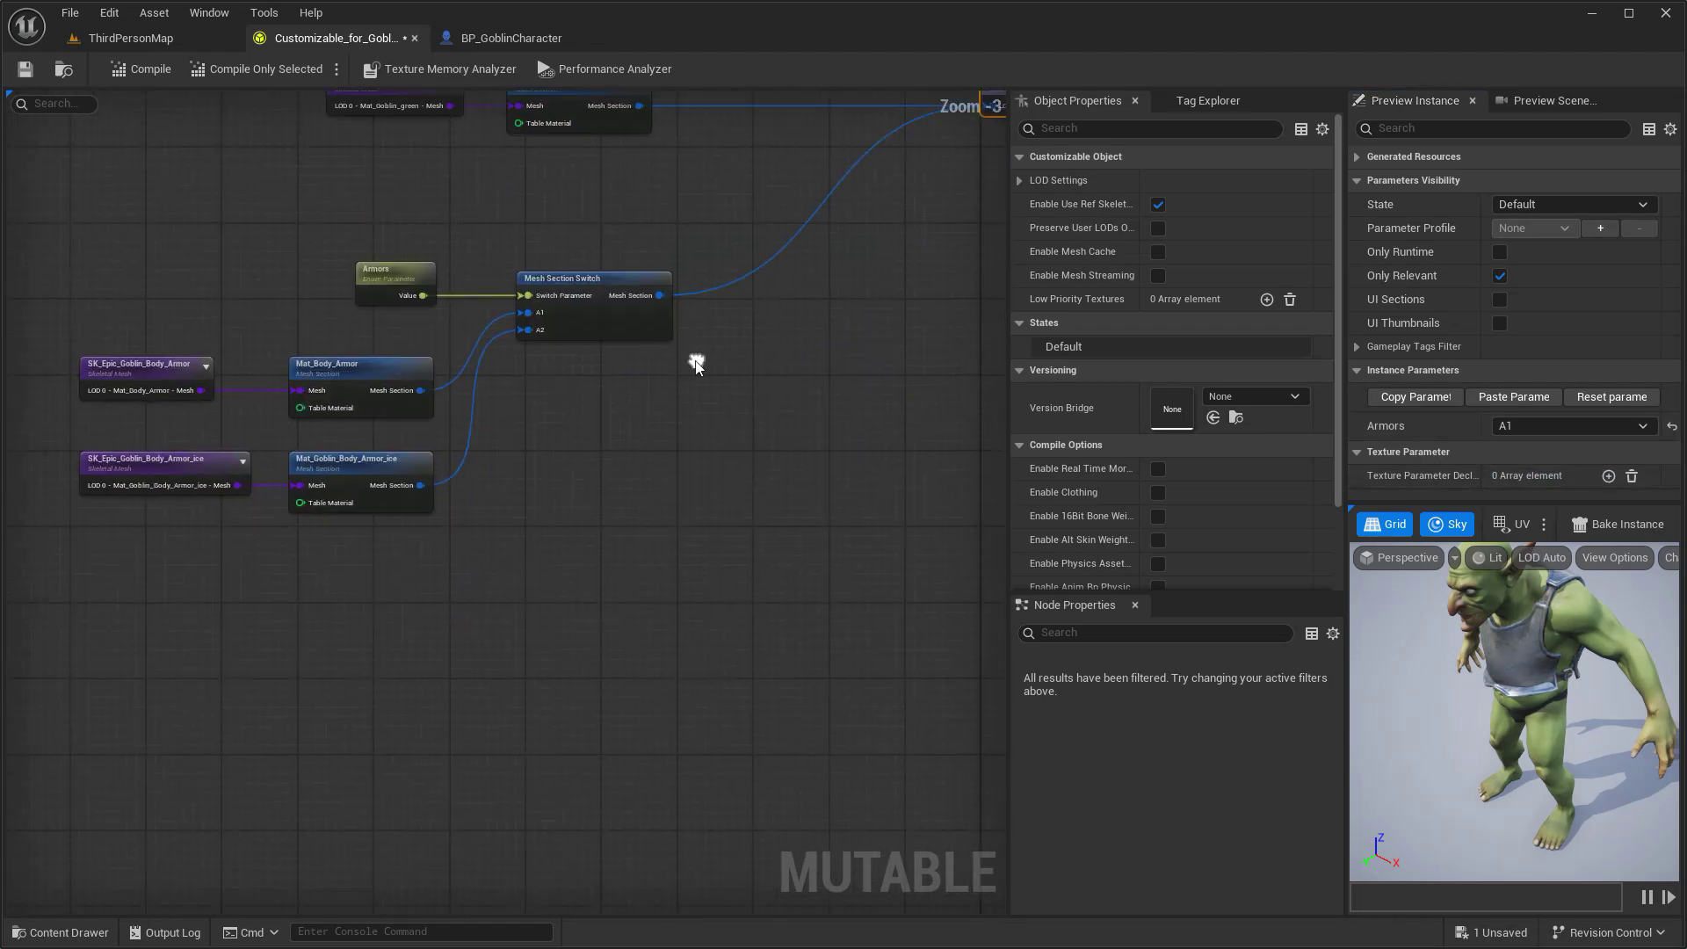
Add a third Armors value named None.
{"action": "left_click", "coordinate": [390, 278]}
{"action": "left_click", "coordinate": [1019, 732]}
{"action": "left_click", "coordinate": [1271, 733]}
{"action": "left_click", "coordinate": [1036, 808]}
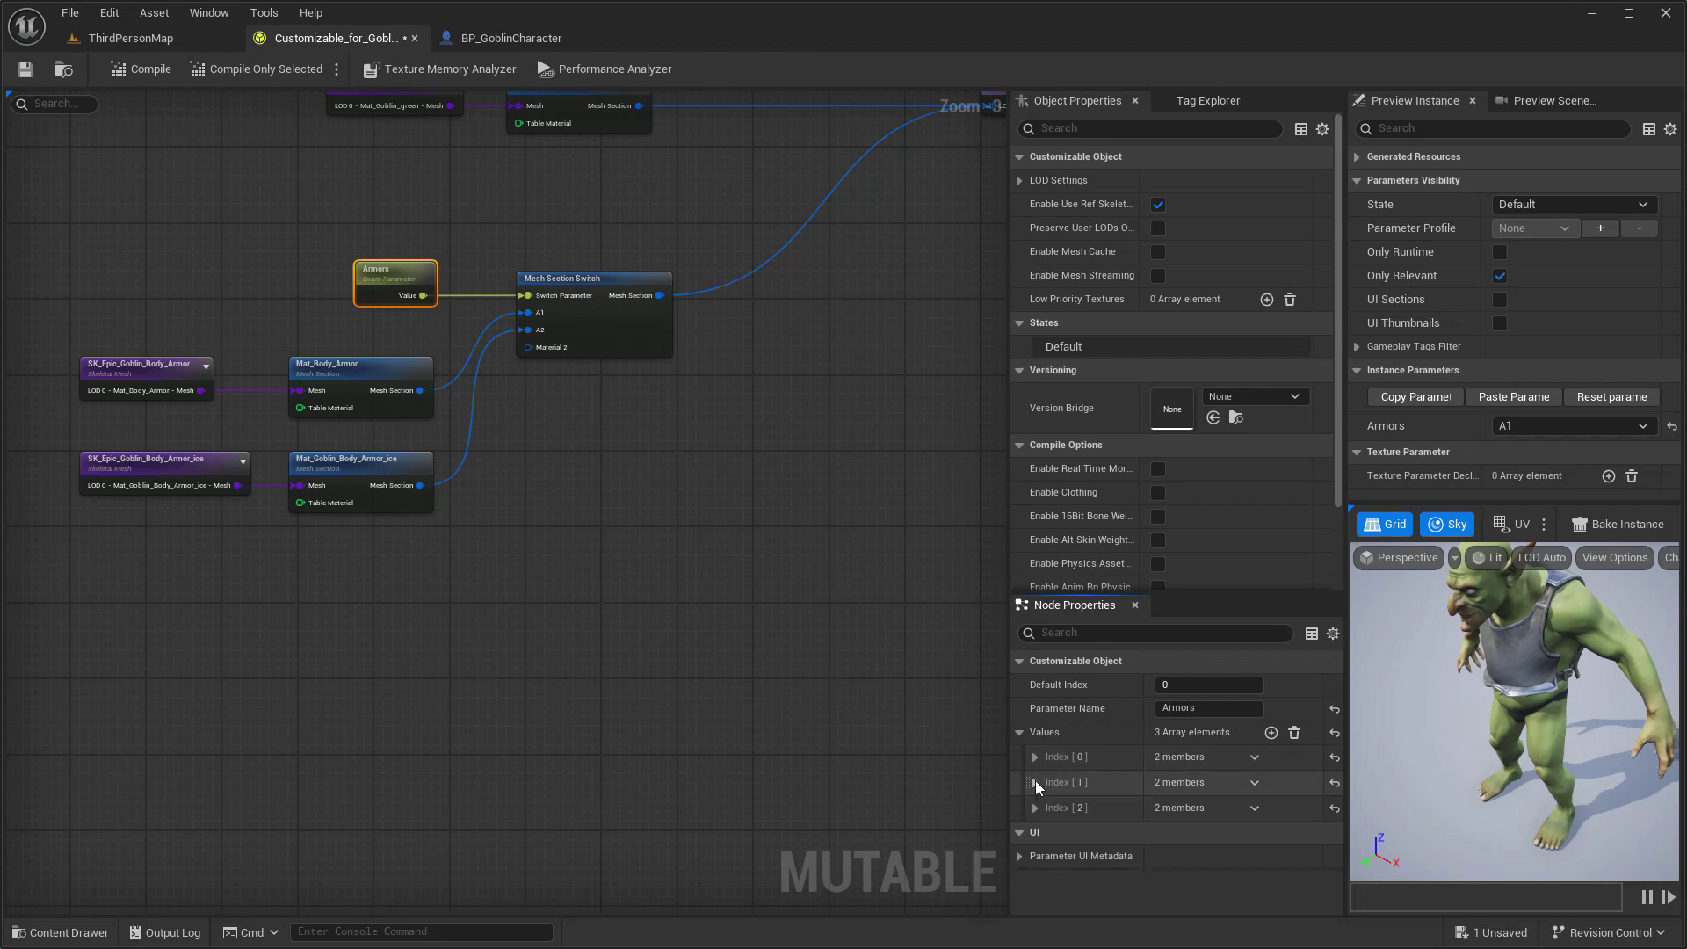
{"action": "type", "text": "None"}
{"action": "key", "text": "Return"}
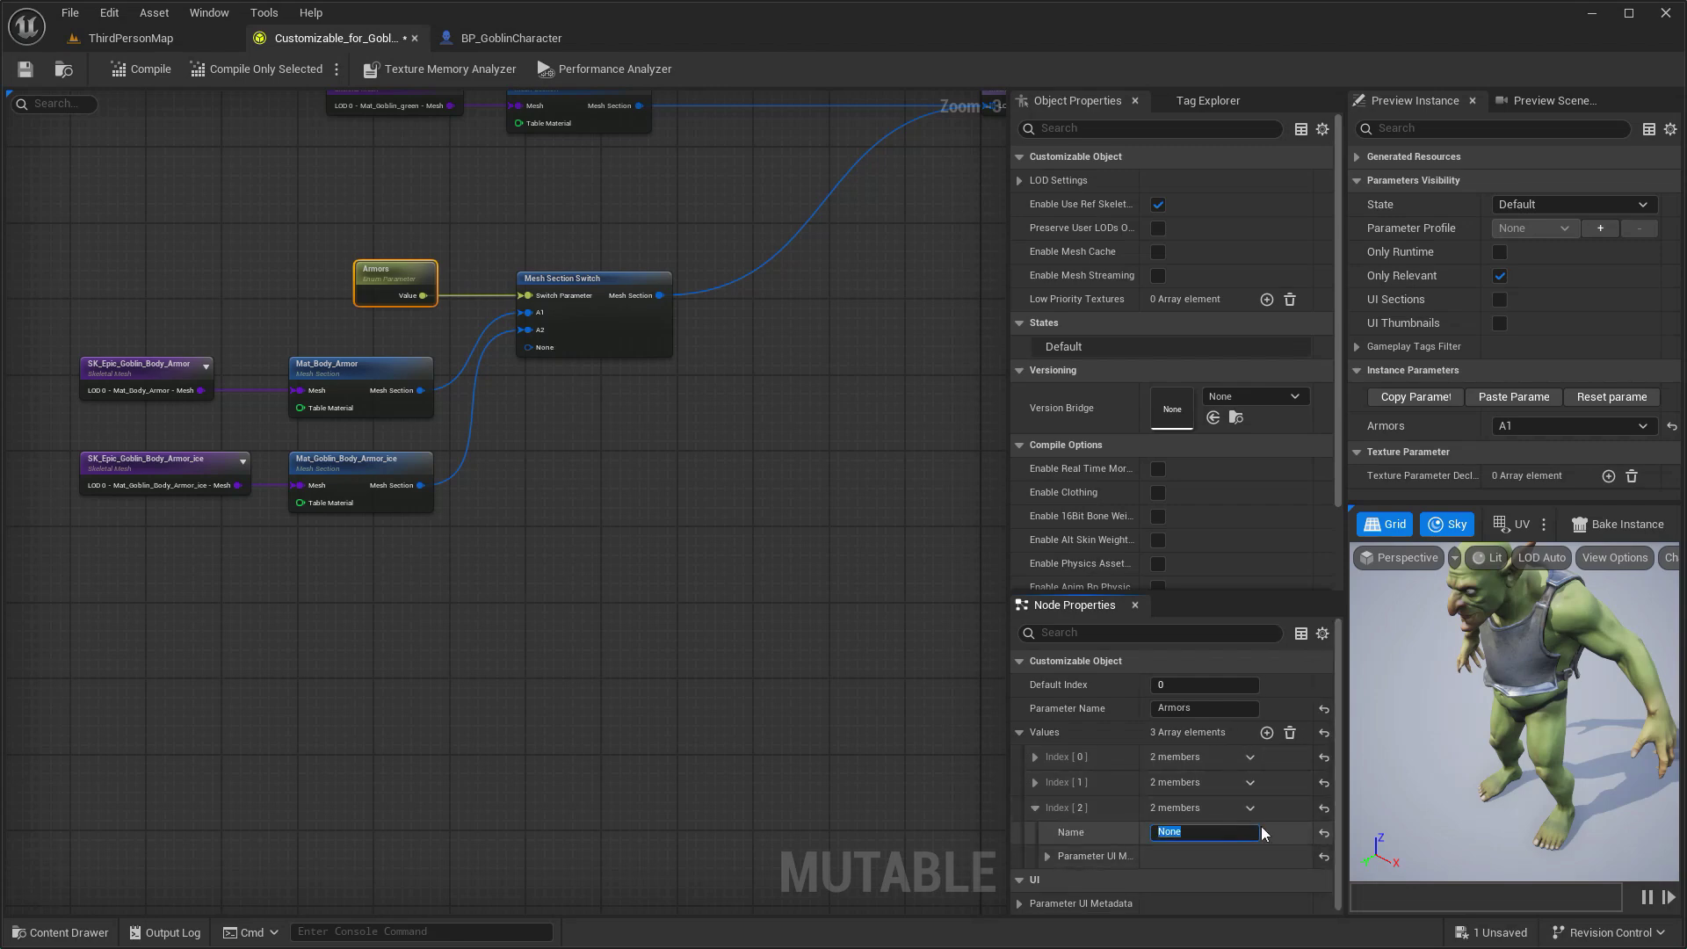
Preview armors A1 and None, restore A1, save, and copy the armor nodes.
{"action": "left_click", "coordinate": [1574, 429]}
{"action": "left_click", "coordinate": [1554, 483]}
{"action": "left_click", "coordinate": [1529, 426]}
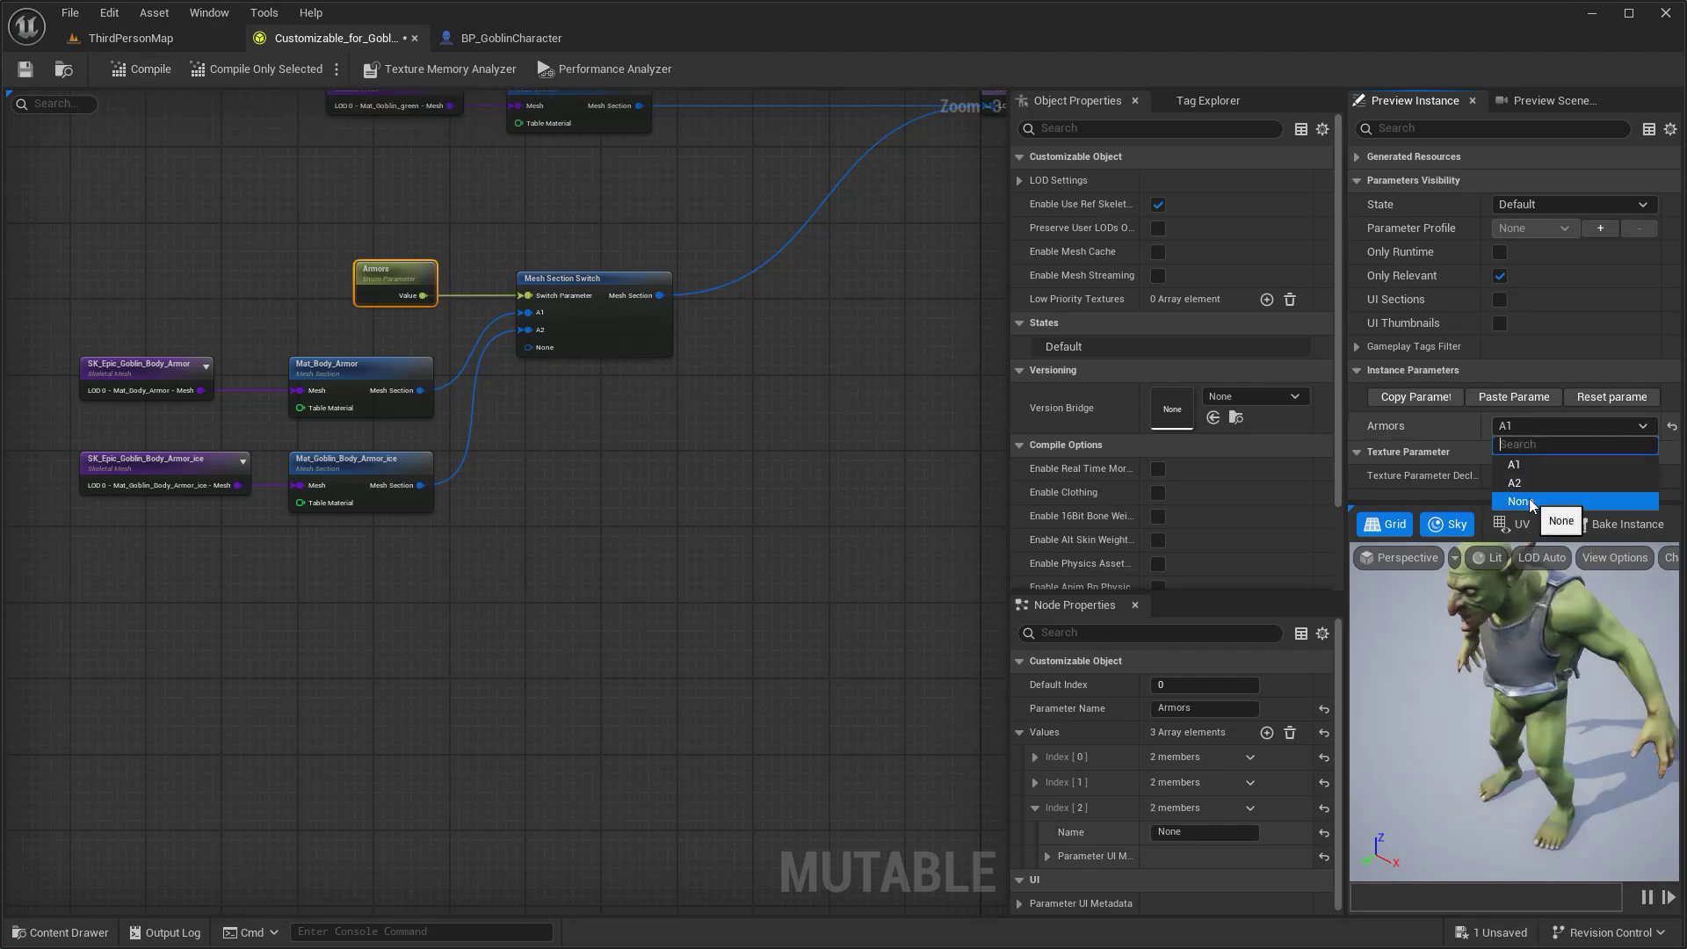
{"action": "left_click", "coordinate": [1521, 501]}
{"action": "left_click", "coordinate": [1542, 426]}
{"action": "left_click", "coordinate": [1538, 457]}
{"action": "mouse_move", "coordinate": [742, 457]}
{"action": "right_mouse_down"}
{"action": "mouse_move", "coordinate": [709, 566]}
{"action": "mouse_move", "coordinate": [789, 424]}
{"action": "right_mouse_up"}
{"action": "left_click", "coordinate": [708, 566]}
{"action": "key", "text": "ctrl+s"}
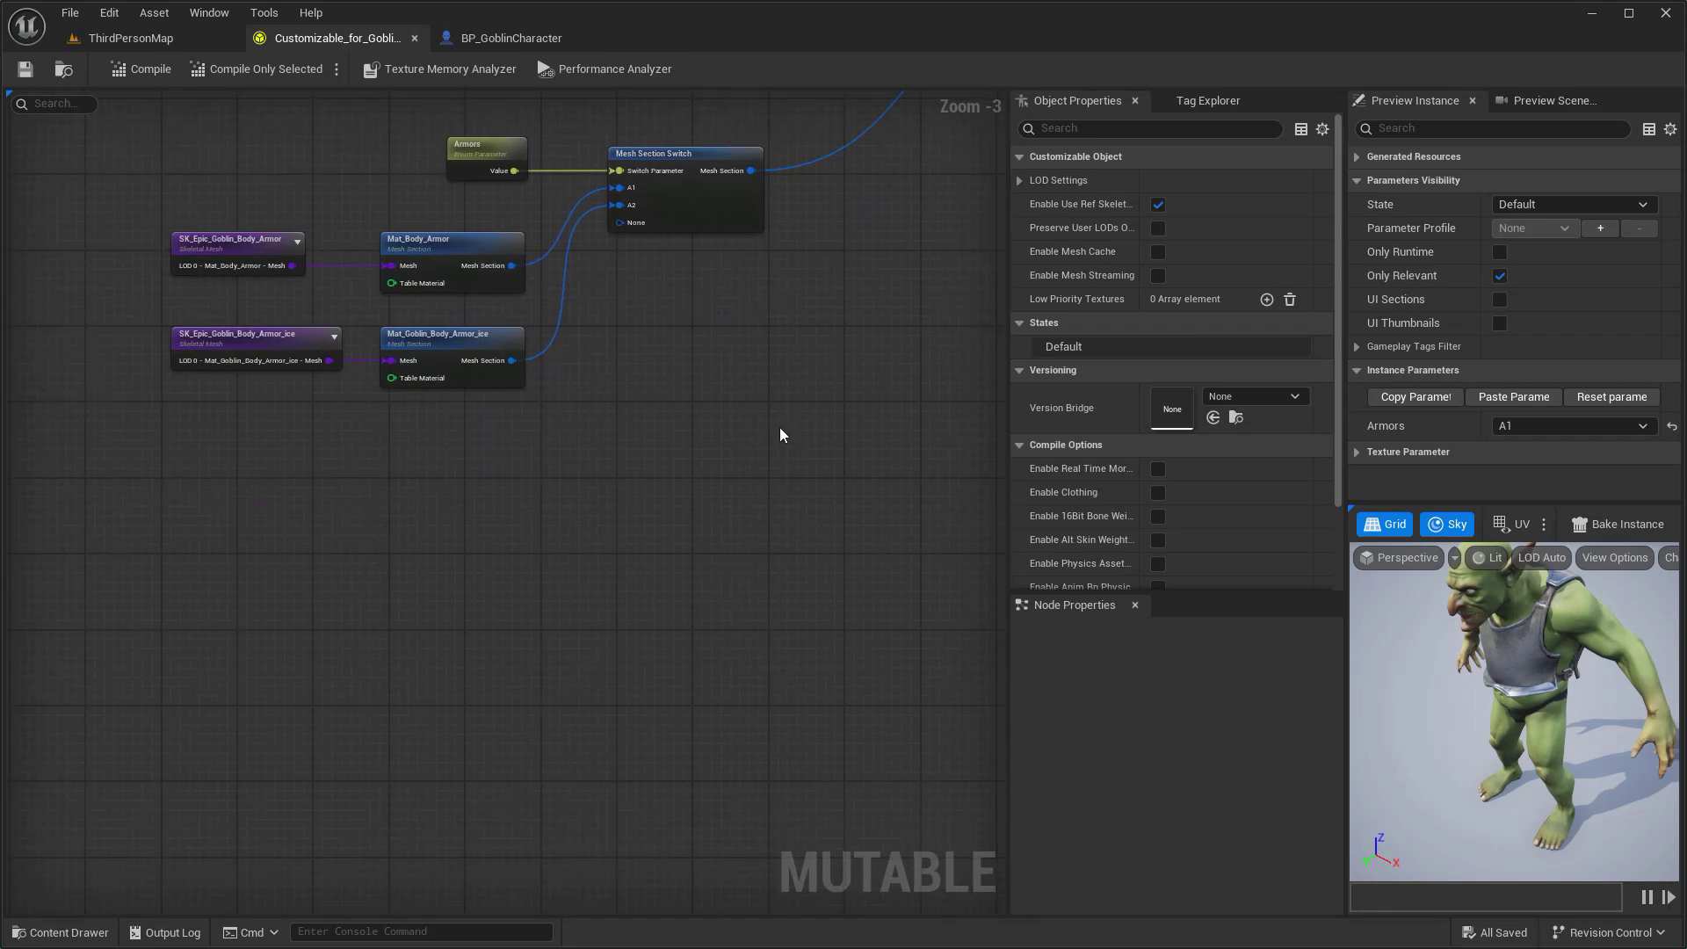
{"action": "left_click_drag", "start_coordinate": [188, 125], "coordinate": [659, 402]}
{"action": "key", "text": "ctrl+c"}
Paste the copied armor nodes below the originals and rename the parameter to Heads.
{"action": "key", "text": "ctrl+v"}
{"action": "scroll", "coordinate": [536, 449], "scroll_direction": "up", "scroll_amount": 2}
{"action": "left_click_drag", "start_coordinate": [564, 482], "coordinate": [466, 518]}
{"action": "left_click", "coordinate": [483, 477]}
{"action": "double_click", "coordinate": [484, 477]}
{"action": "type", "text": "Heads"}
{"action": "key", "text": "Return"}
Clear the materials on both copied Mesh Section nodes.
{"action": "right_click_drag", "start_coordinate": [604, 472], "coordinate": [682, 324]}
{"action": "right_click_drag", "start_coordinate": [501, 411], "coordinate": [633, 375]}
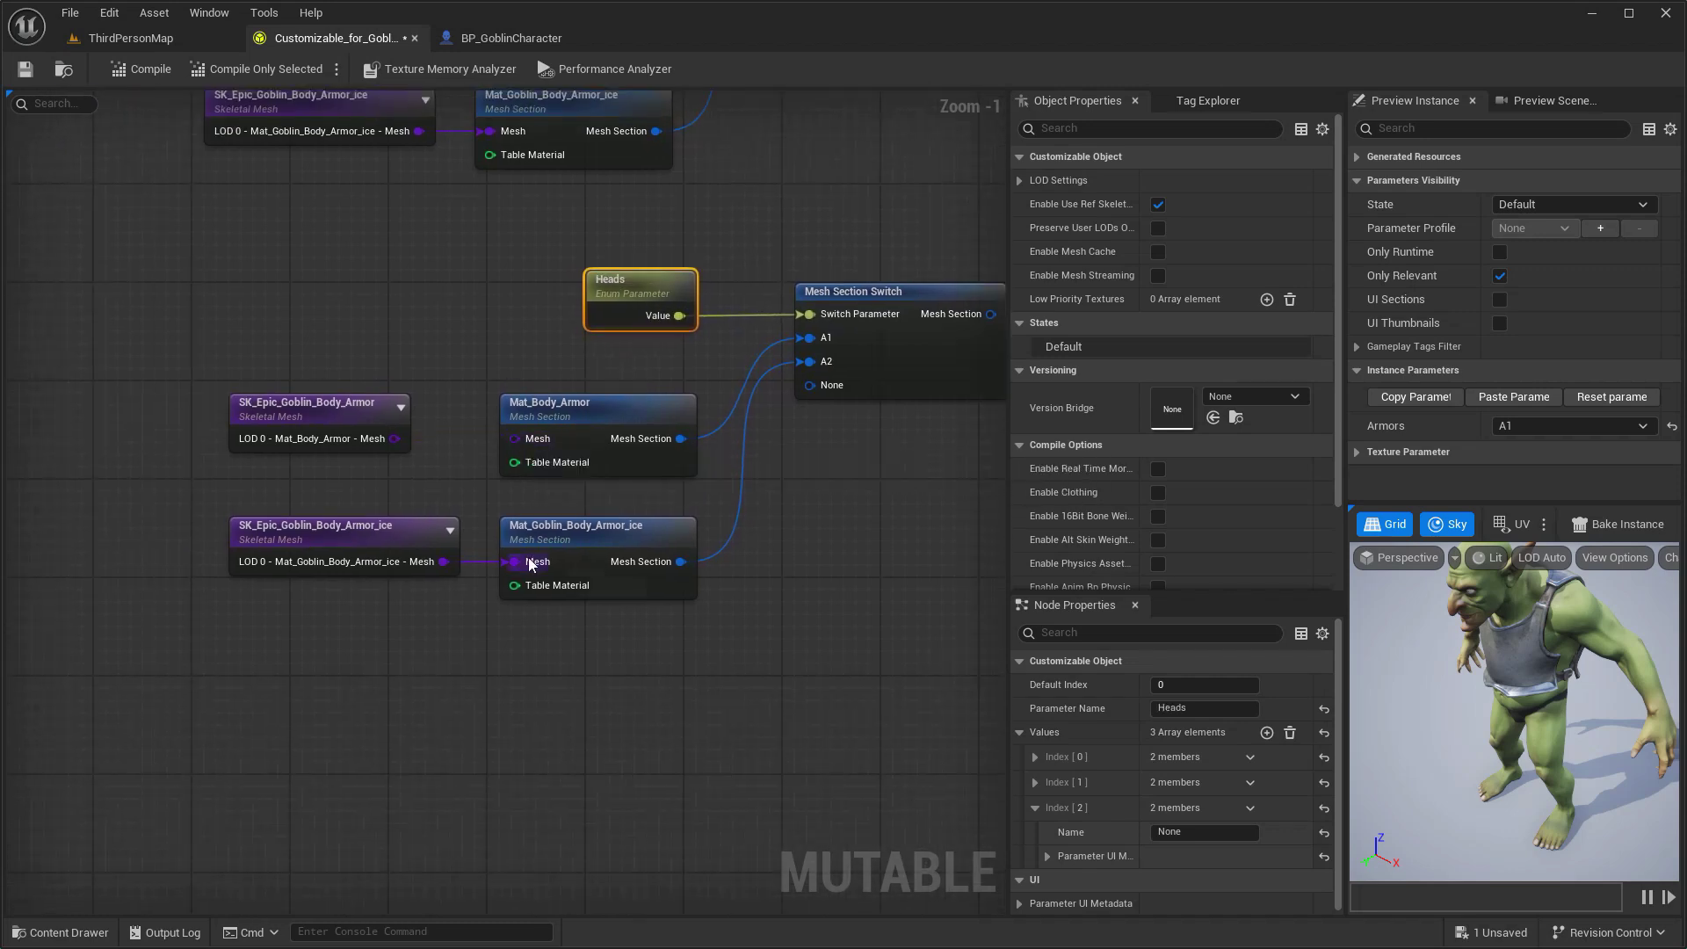
{"action": "left_click_drag", "start_coordinate": [466, 367], "coordinate": [839, 651]}
{"action": "left_click", "coordinate": [1322, 765]}
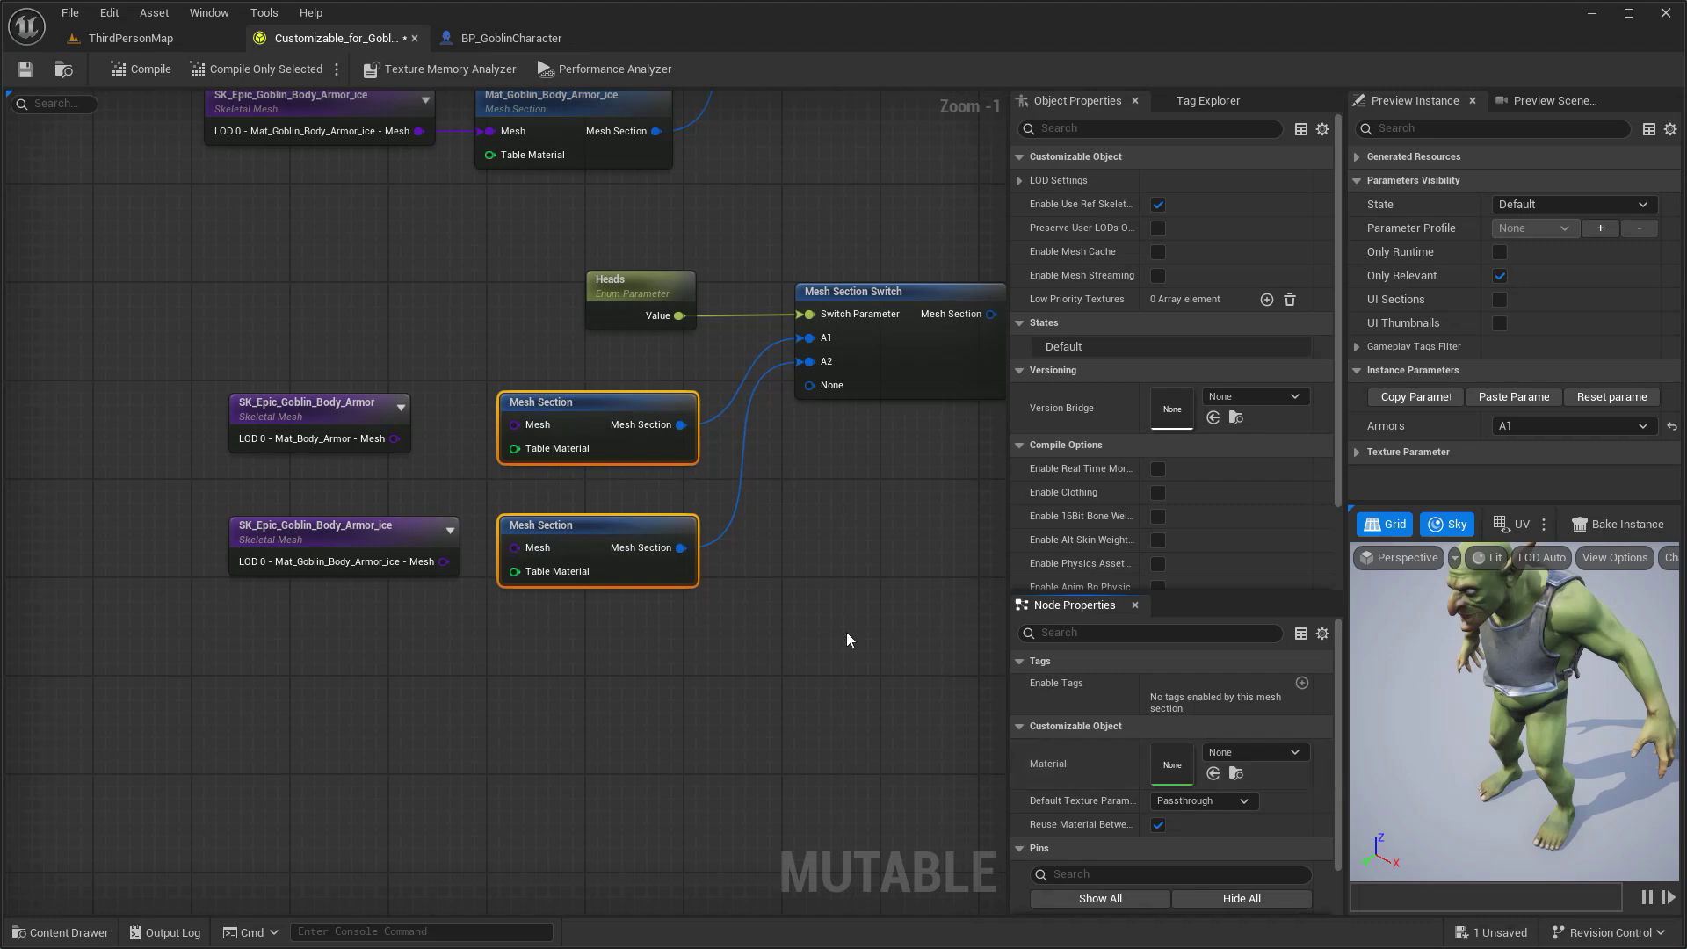
Assign SK_Epic_Head_Hat and SK_Epic_Head_Helmet to the two copied mesh nodes.
{"action": "left_click", "coordinate": [308, 406]}
{"action": "key", "text": "ctrl+space"}
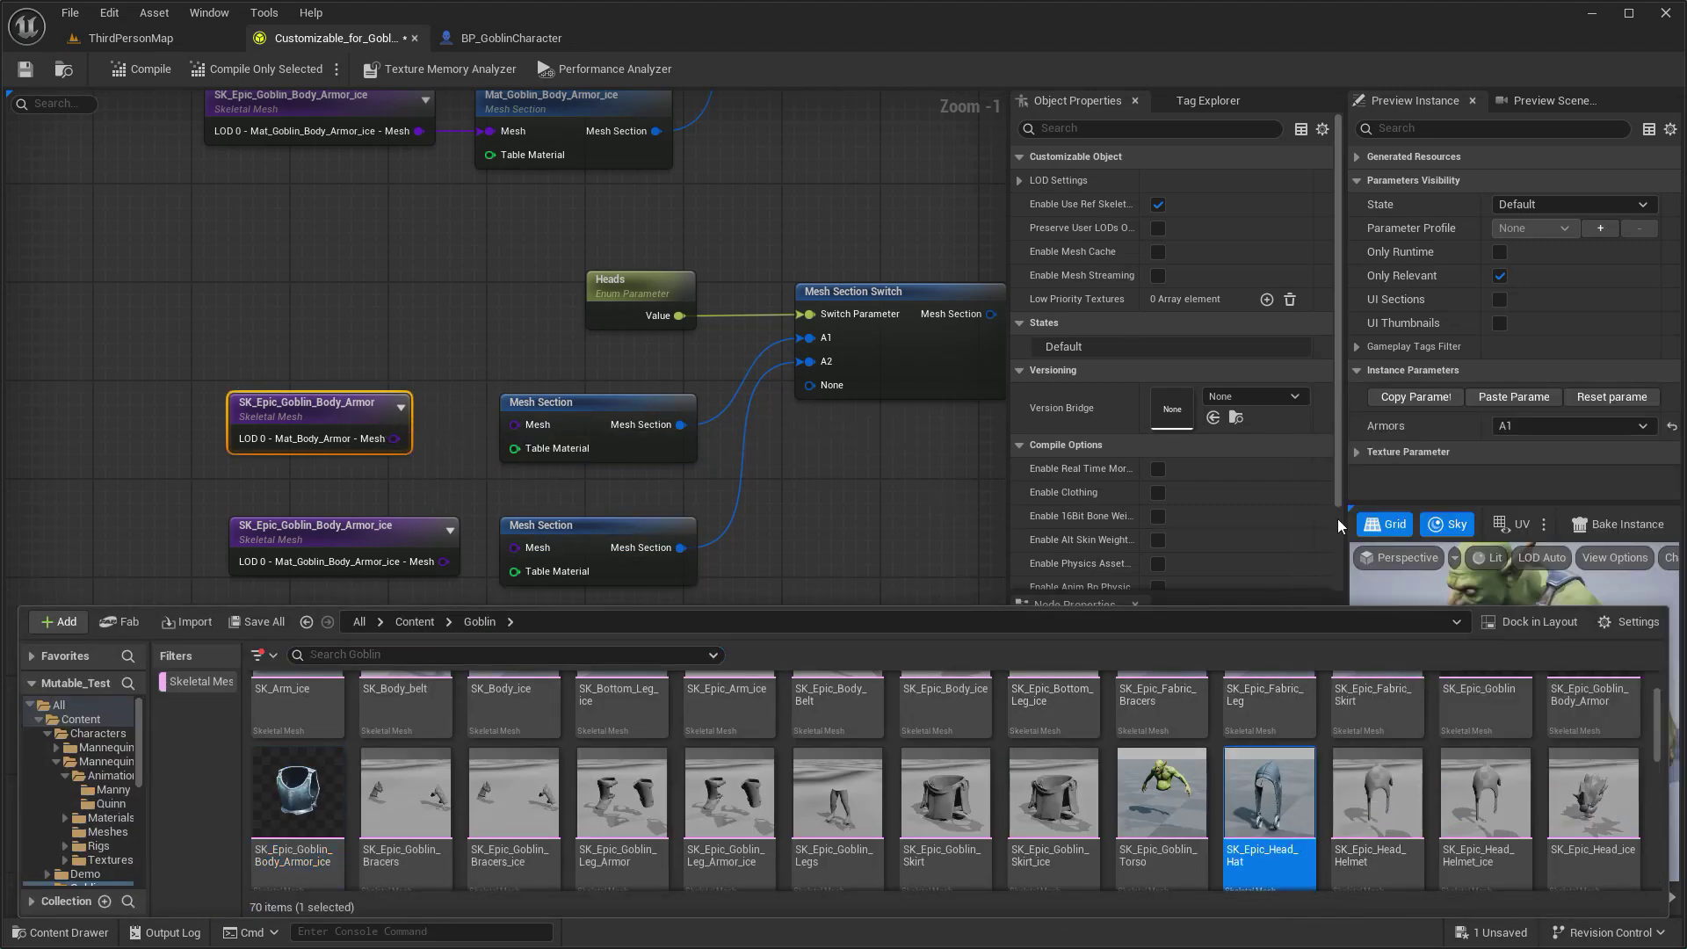
{"action": "left_click", "coordinate": [1321, 469]}
{"action": "left_click", "coordinate": [1216, 710]}
{"action": "right_click_drag", "start_coordinate": [728, 640], "coordinate": [733, 450]}
{"action": "left_click", "coordinate": [406, 341]}
{"action": "key", "text": "ctrl+space"}
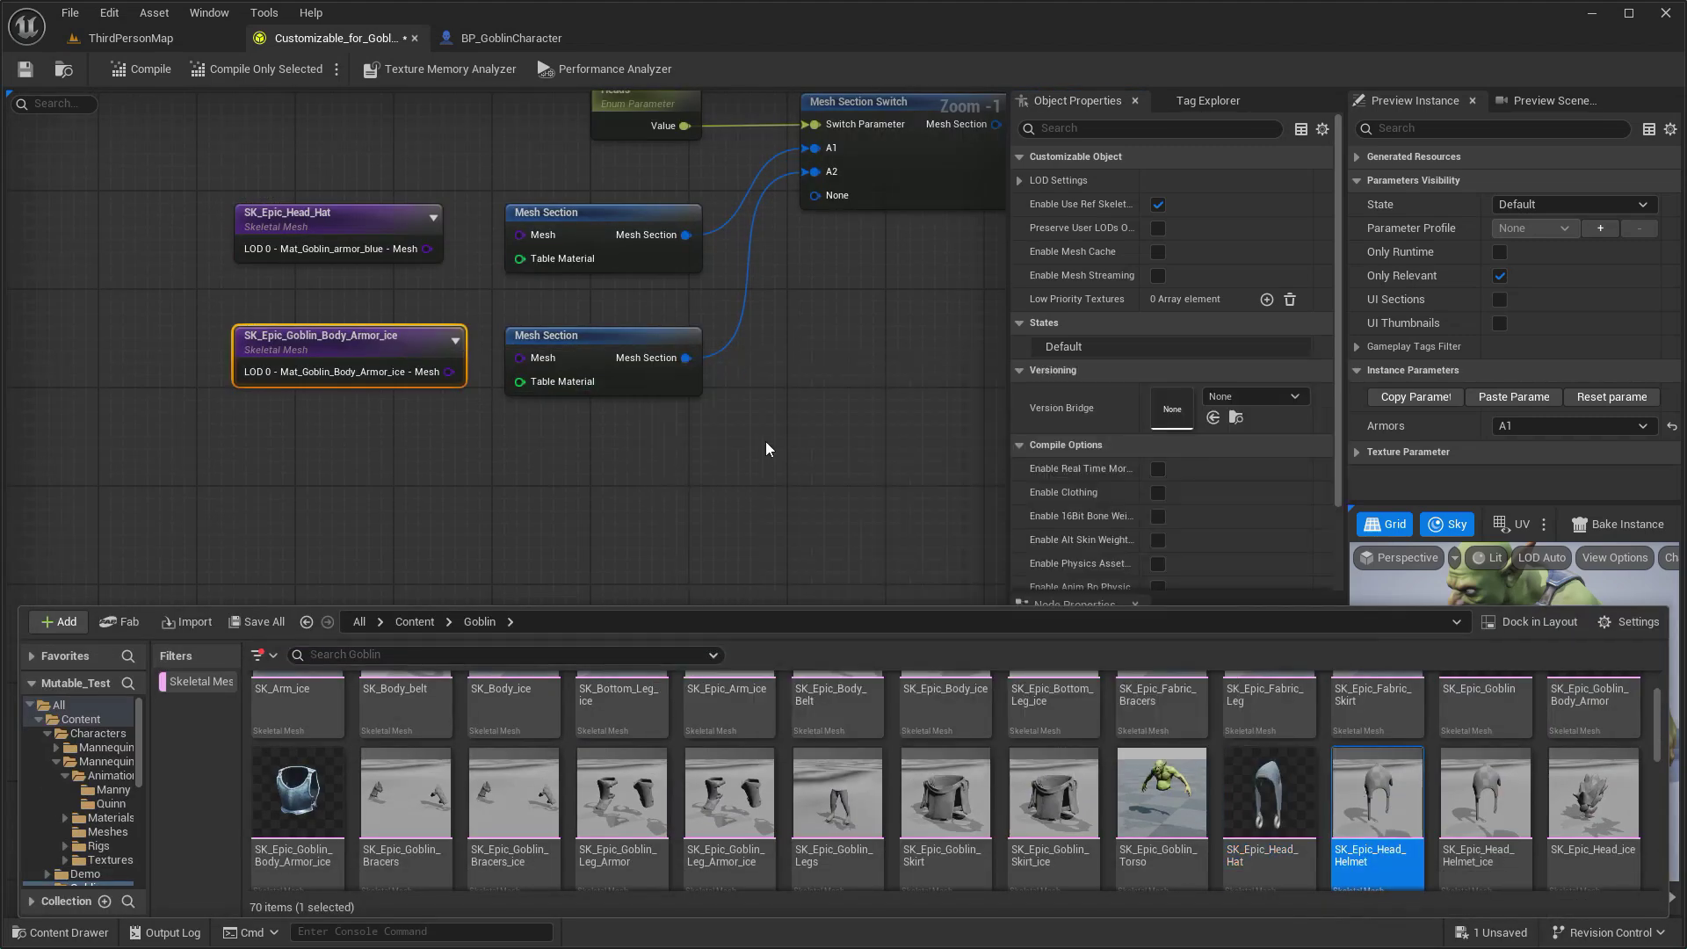
{"action": "left_click", "coordinate": [995, 455]}
{"action": "left_click", "coordinate": [406, 341]}
{"action": "left_click", "coordinate": [1214, 708]}
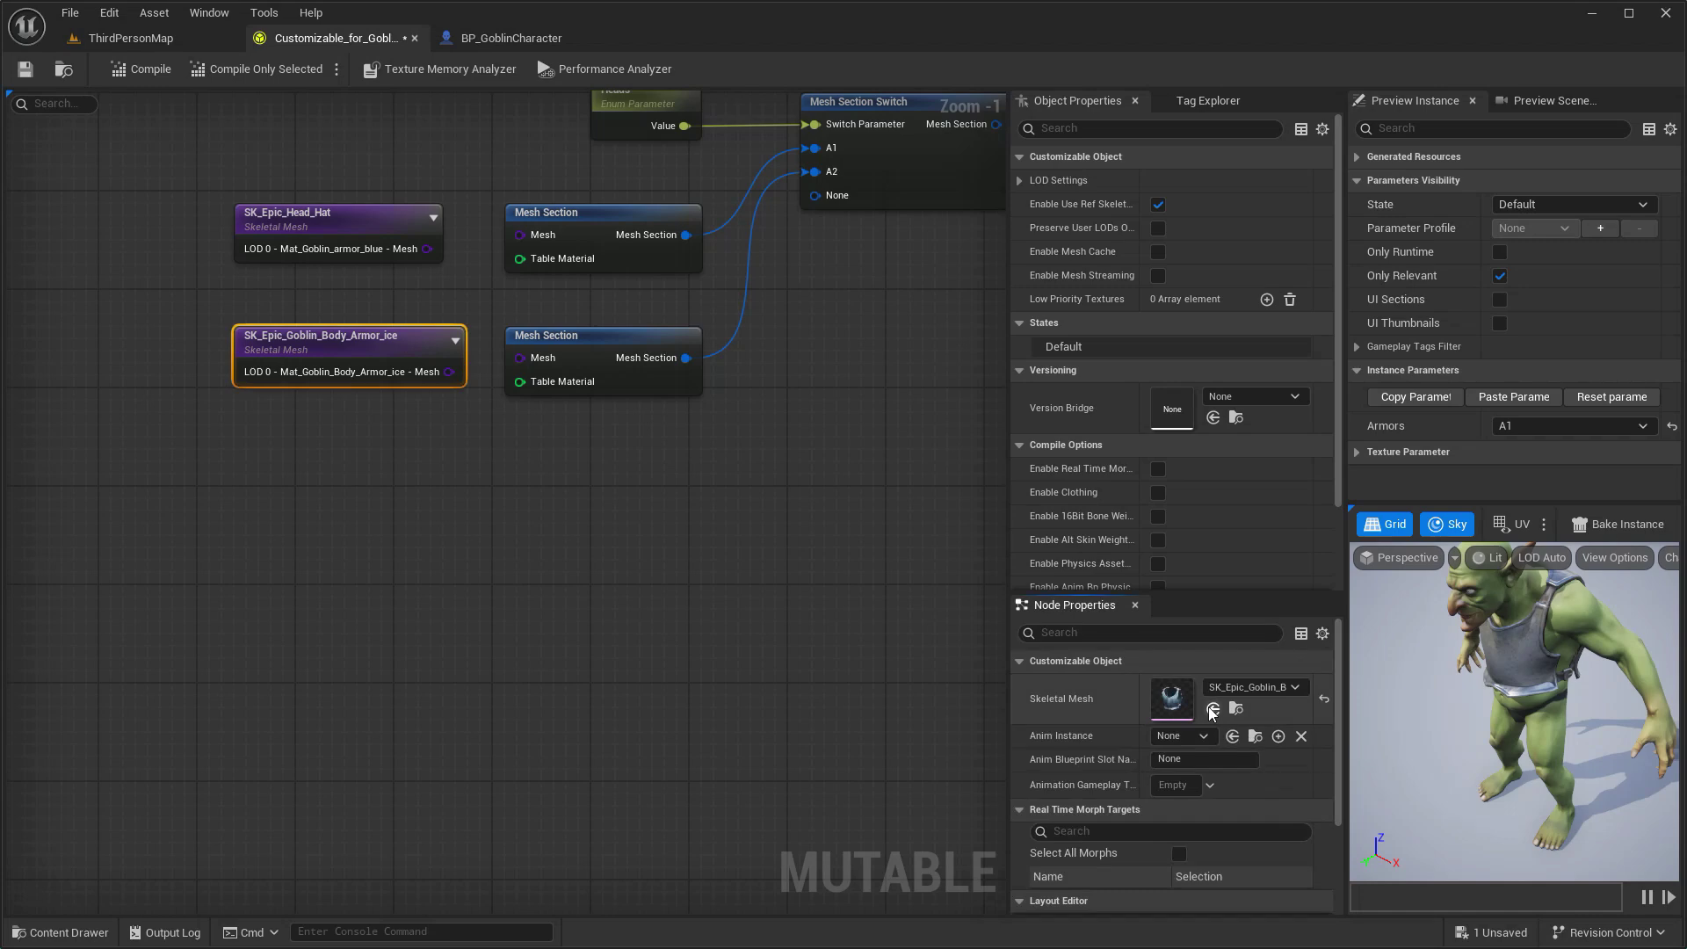
Duplicate the helmet mesh pair, assign SK_Epic_Head_Helmet_ice, and rewire the helmet mesh.
{"action": "left_click", "coordinate": [563, 335], "text": "ctrl"}
{"action": "key", "text": "ctrl+c"}
{"action": "key", "text": "ctrl+v"}
{"action": "left_click_drag", "start_coordinate": [387, 489], "coordinate": [371, 475]}
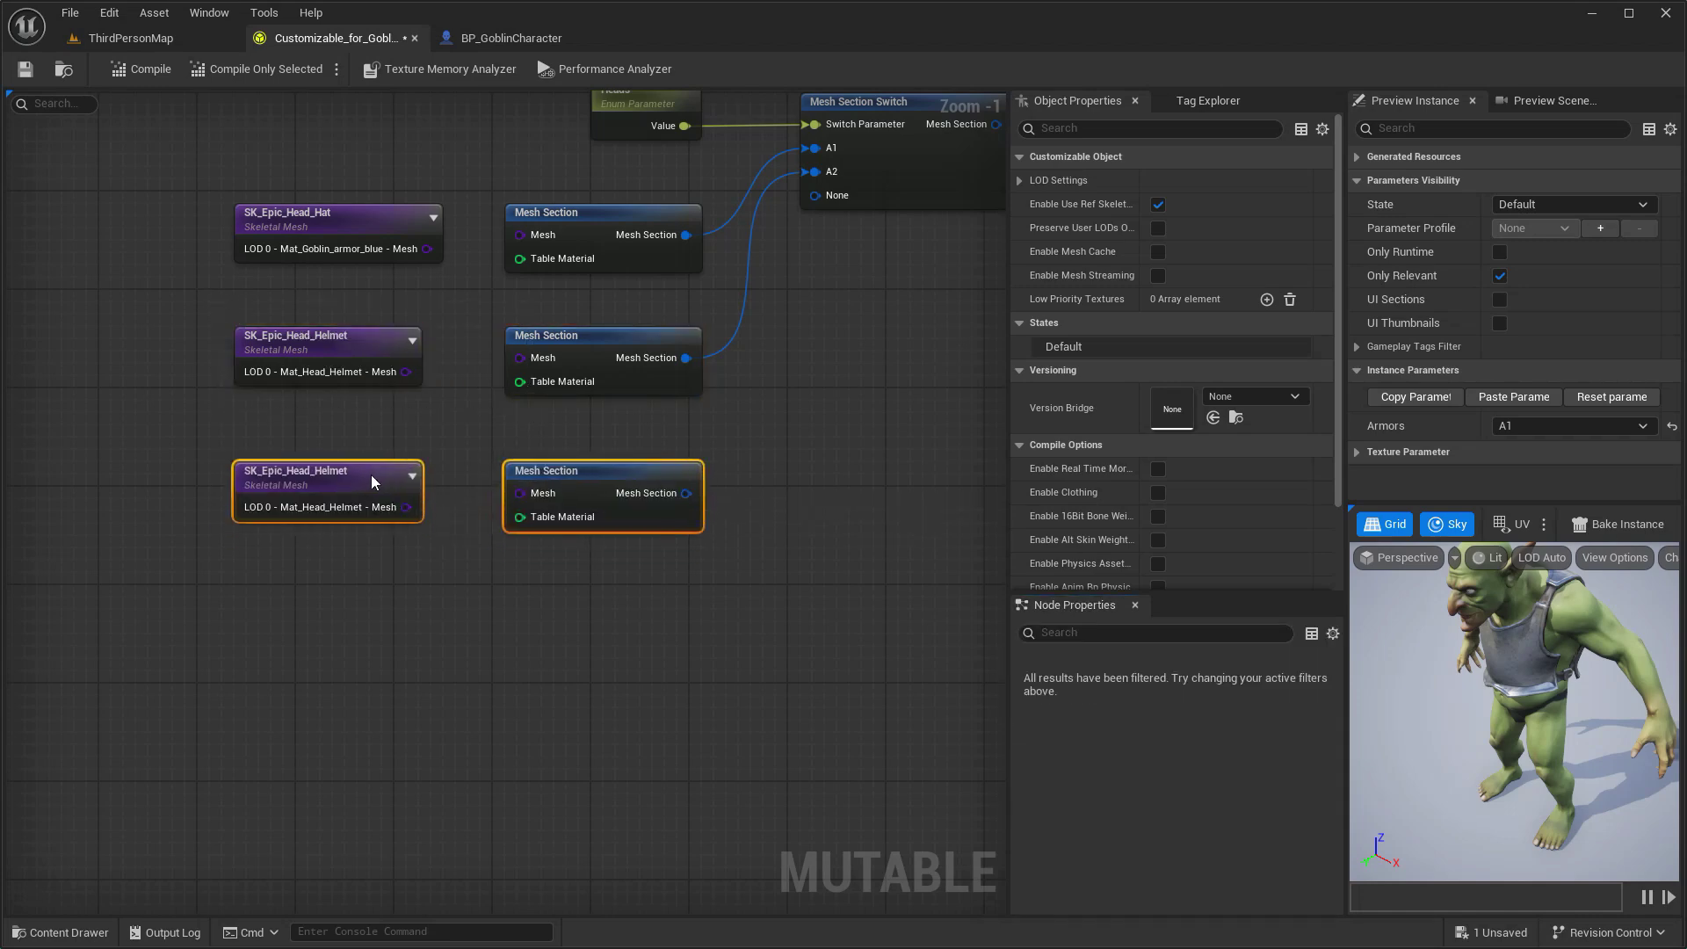
{"action": "left_click", "coordinate": [341, 482]}
{"action": "key", "text": "ctrl+space"}
{"action": "left_click", "coordinate": [1486, 795]}
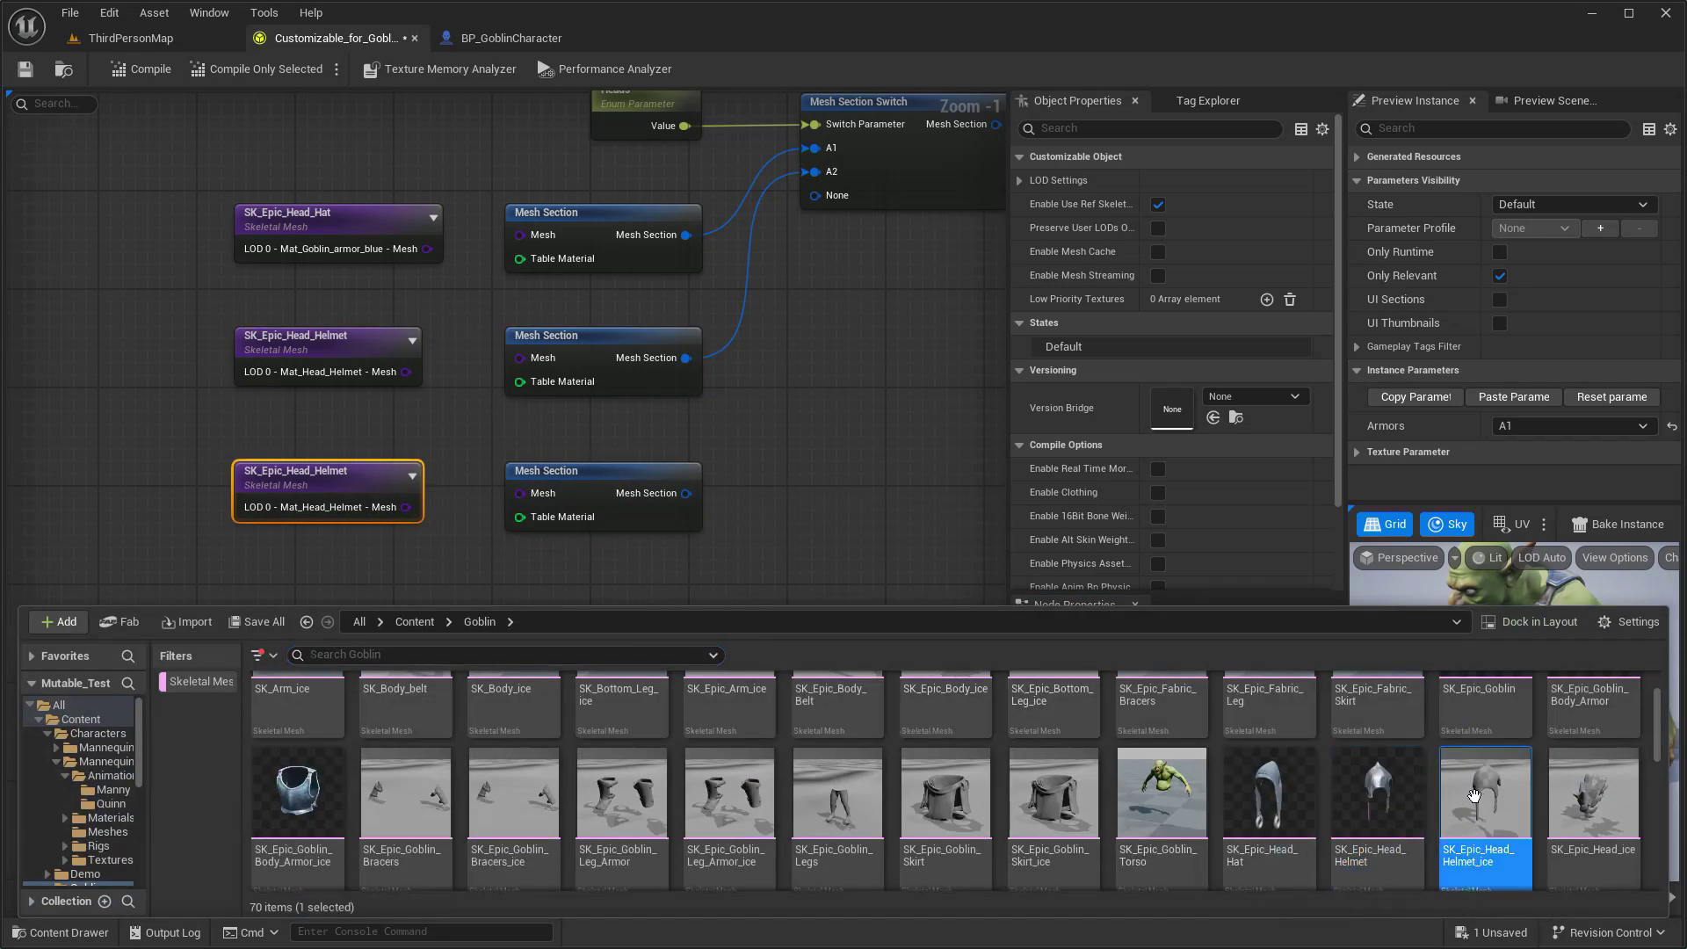
{"action": "key", "text": "ctrl+space"}
{"action": "left_click", "coordinate": [1214, 708]}
{"action": "right_click_drag", "start_coordinate": [450, 406], "coordinate": [398, 472]}
{"action": "left_click_drag", "start_coordinate": [354, 437], "coordinate": [477, 431]}
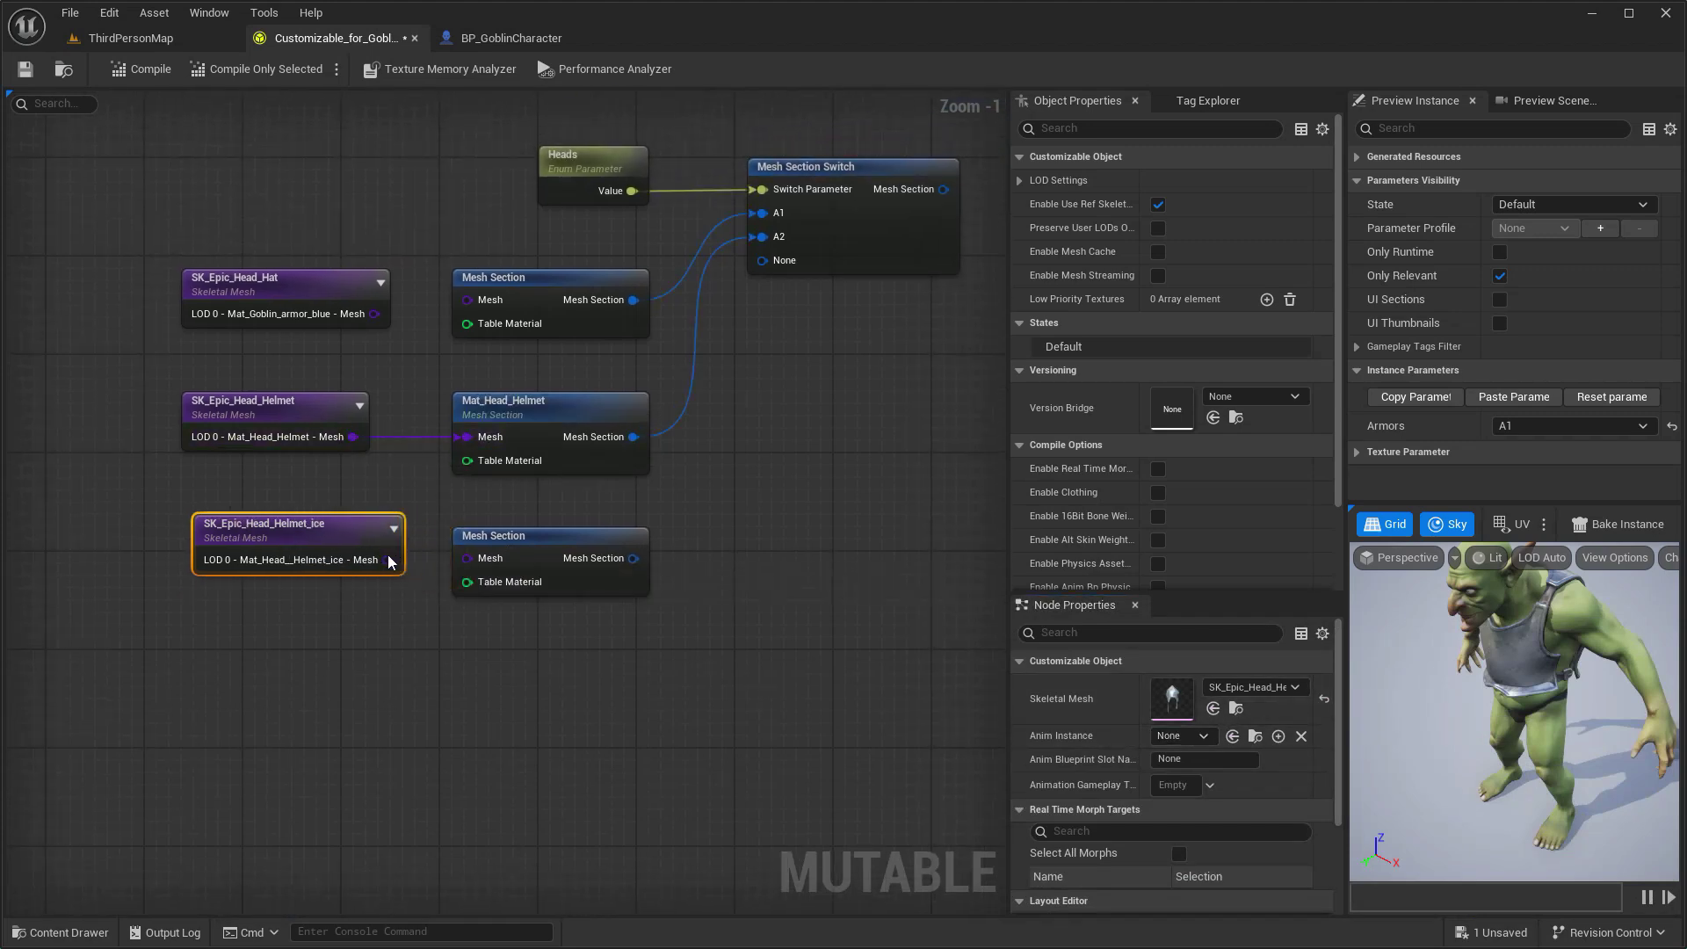
Connect the hat and ice helmet meshes to their Mesh Sections and feed them into the Heads switch.
{"action": "left_click_drag", "start_coordinate": [375, 572], "coordinate": [467, 558]}
{"action": "left_click", "coordinate": [506, 552]}
{"action": "left_click_drag", "start_coordinate": [375, 314], "coordinate": [466, 299]}
{"action": "right_click_drag", "start_coordinate": [770, 309], "coordinate": [668, 362]}
{"action": "left_click_drag", "start_coordinate": [531, 625], "coordinate": [672, 320]}
{"action": "left_click", "coordinate": [788, 218]}
{"action": "right_click_drag", "start_coordinate": [824, 407], "coordinate": [760, 327]}
Rename the first two Heads values to H1 and H2.
{"action": "left_click", "coordinate": [448, 137]}
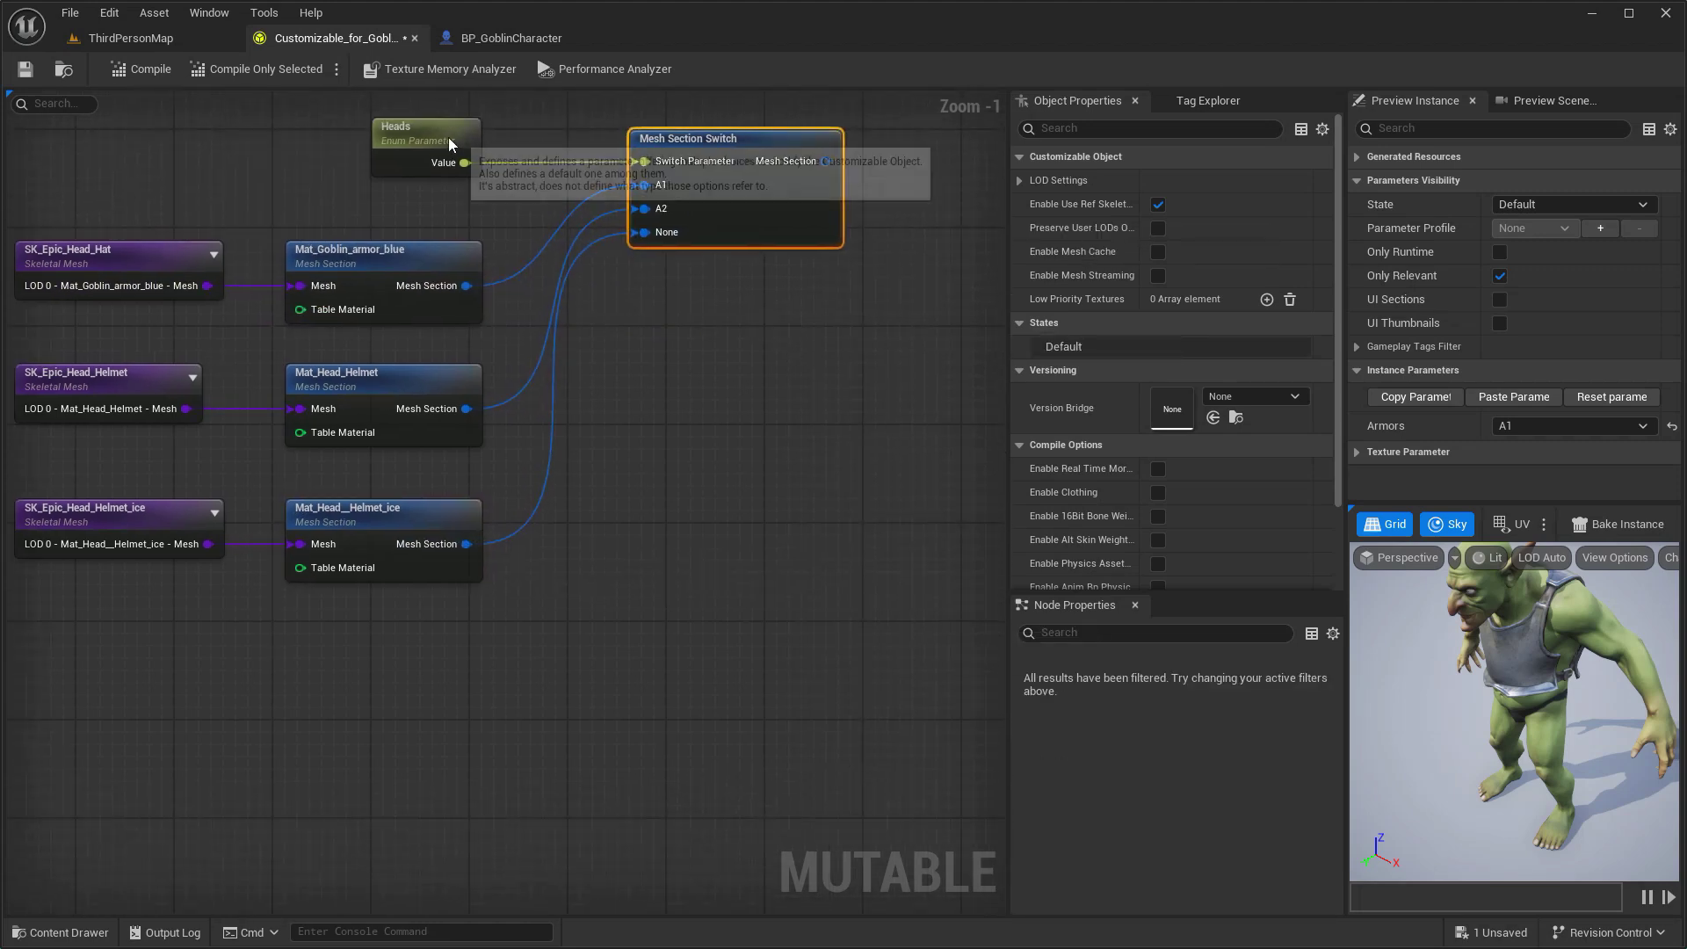
{"action": "left_click", "coordinate": [1035, 757]}
{"action": "double_click", "coordinate": [1197, 780]}
{"action": "type", "text": "H1"}
{"action": "left_click", "coordinate": [1036, 757]}
{"action": "left_click", "coordinate": [1036, 783]}
{"action": "double_click", "coordinate": [1196, 805]}
{"action": "type", "text": "H2"}
{"action": "key", "text": "Return"}
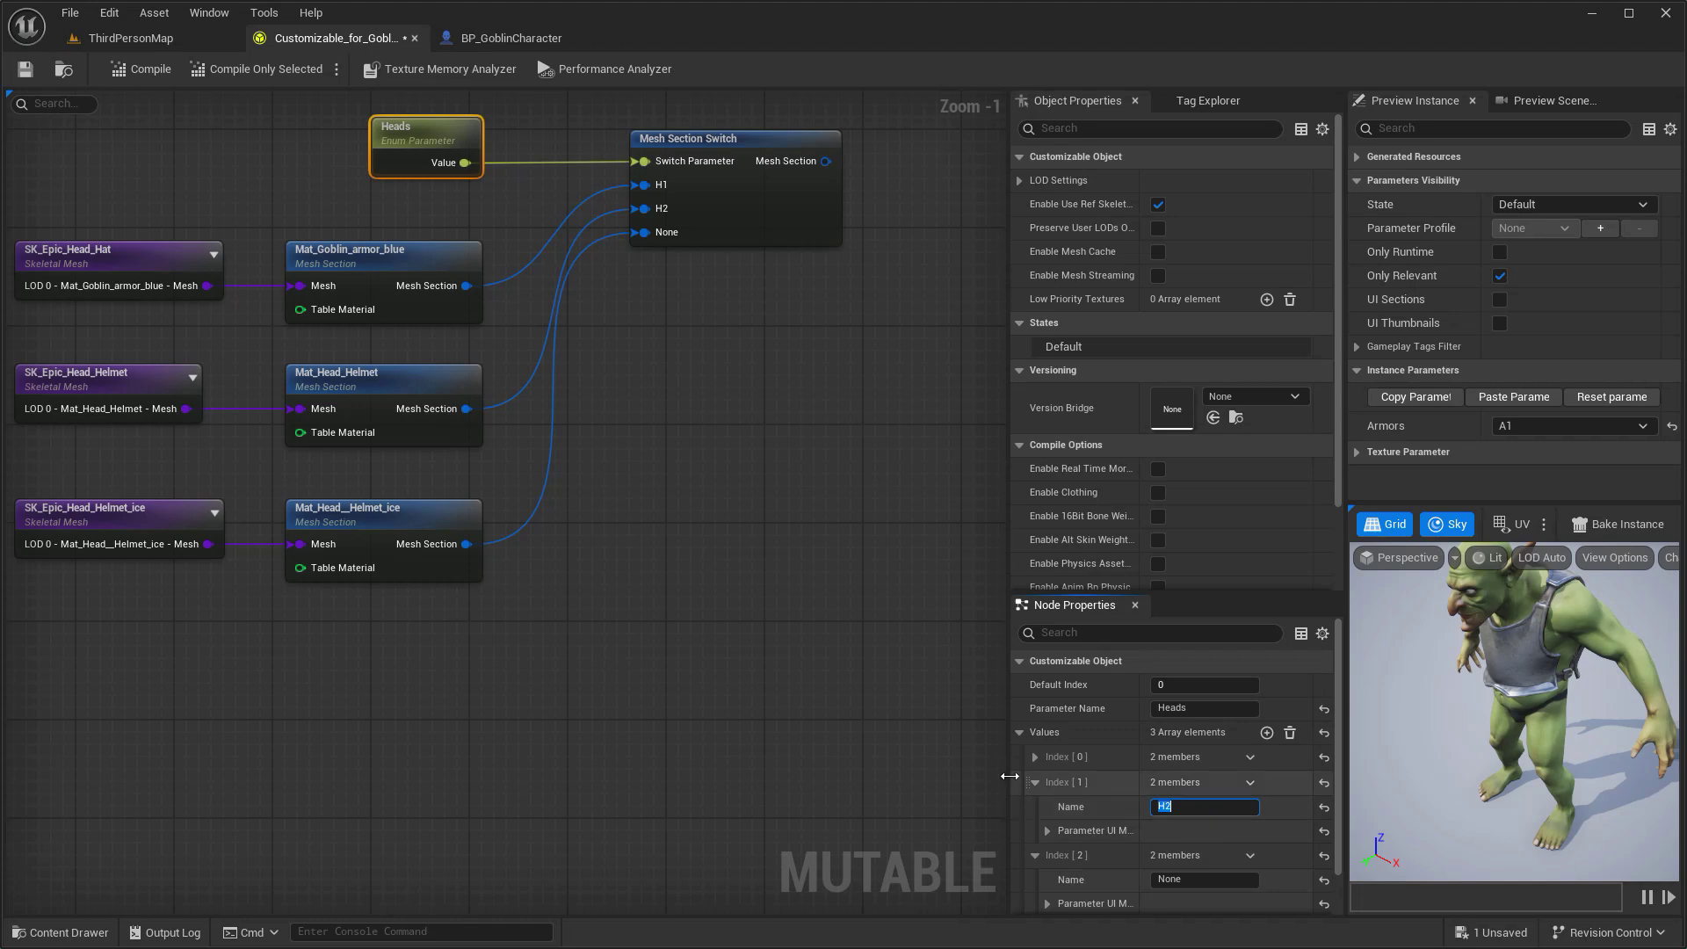
{"action": "left_click", "coordinate": [1036, 782]}
Rename the third Heads value to H3 and add a fourth value named H4.
{"action": "double_click", "coordinate": [1194, 832]}
{"action": "type", "text": "H3"}
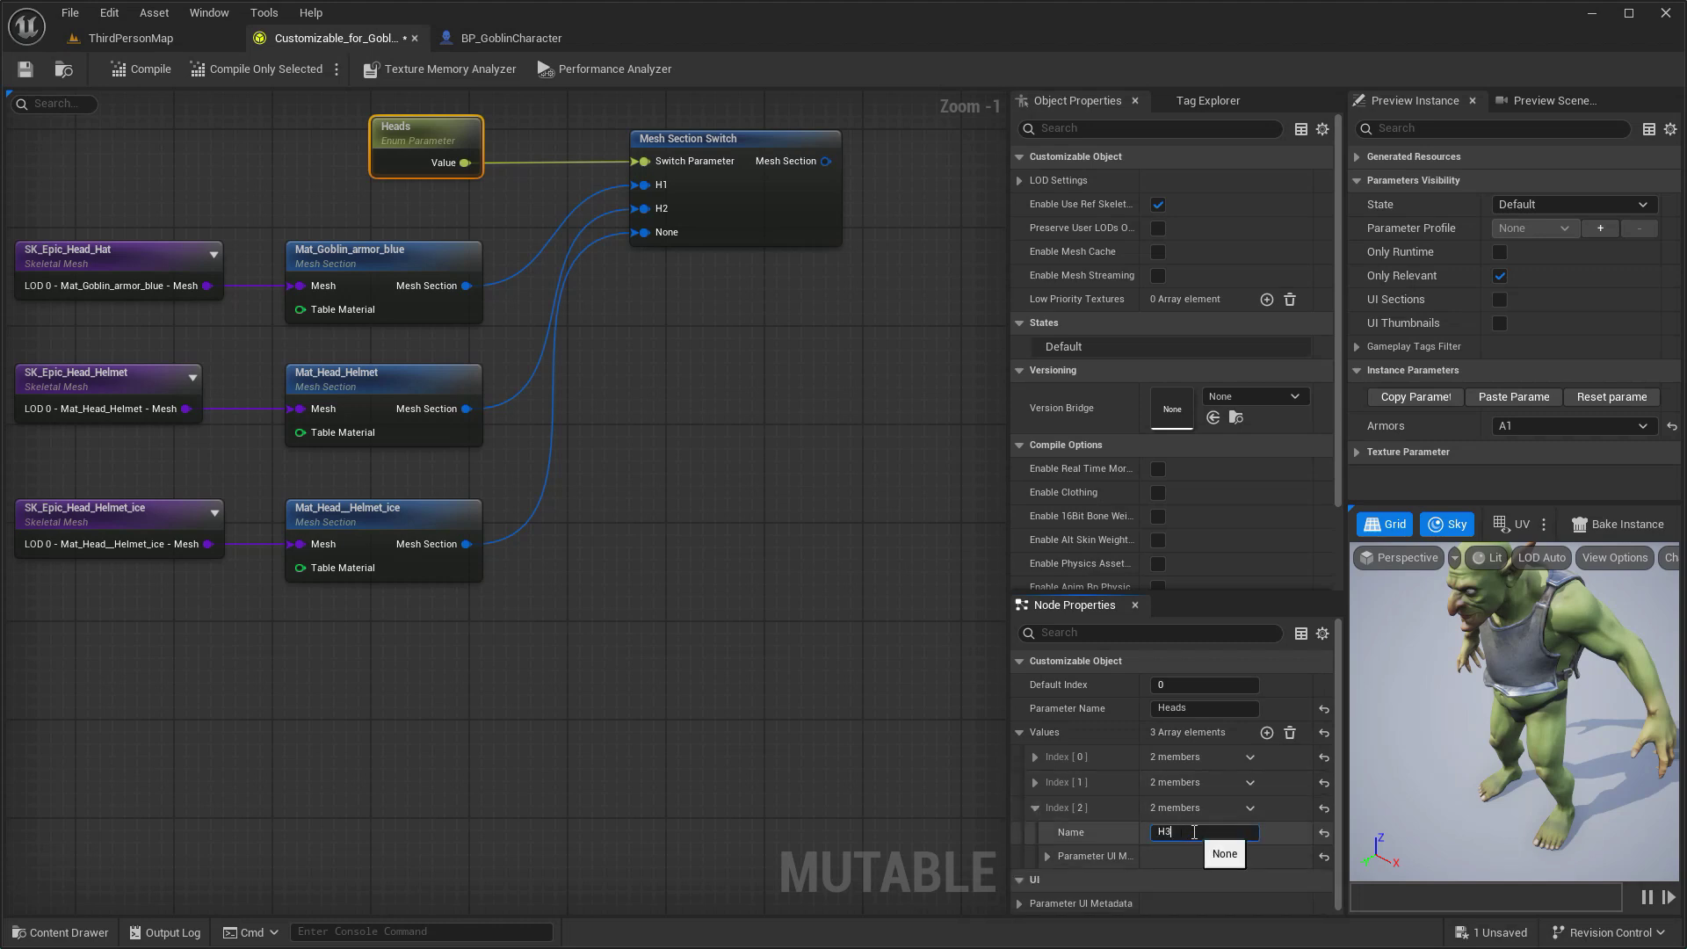
{"action": "key", "text": "Return"}
{"action": "left_click", "coordinate": [1271, 732]}
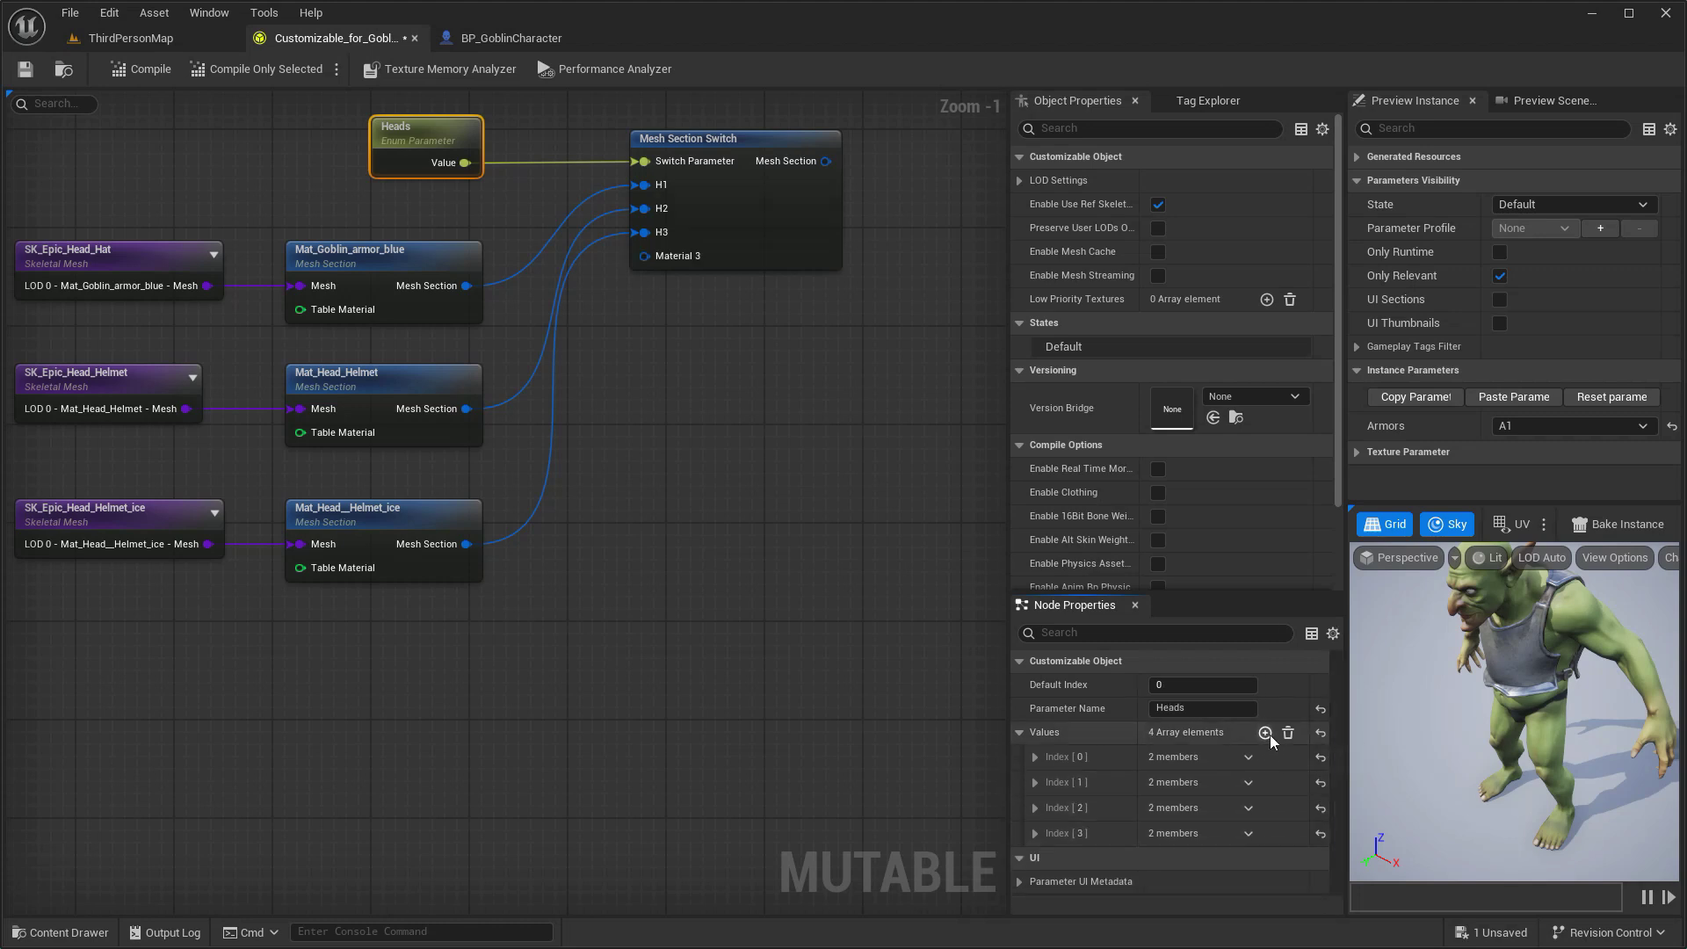
{"action": "left_click", "coordinate": [1036, 833]}
{"action": "left_click", "coordinate": [1187, 858]}
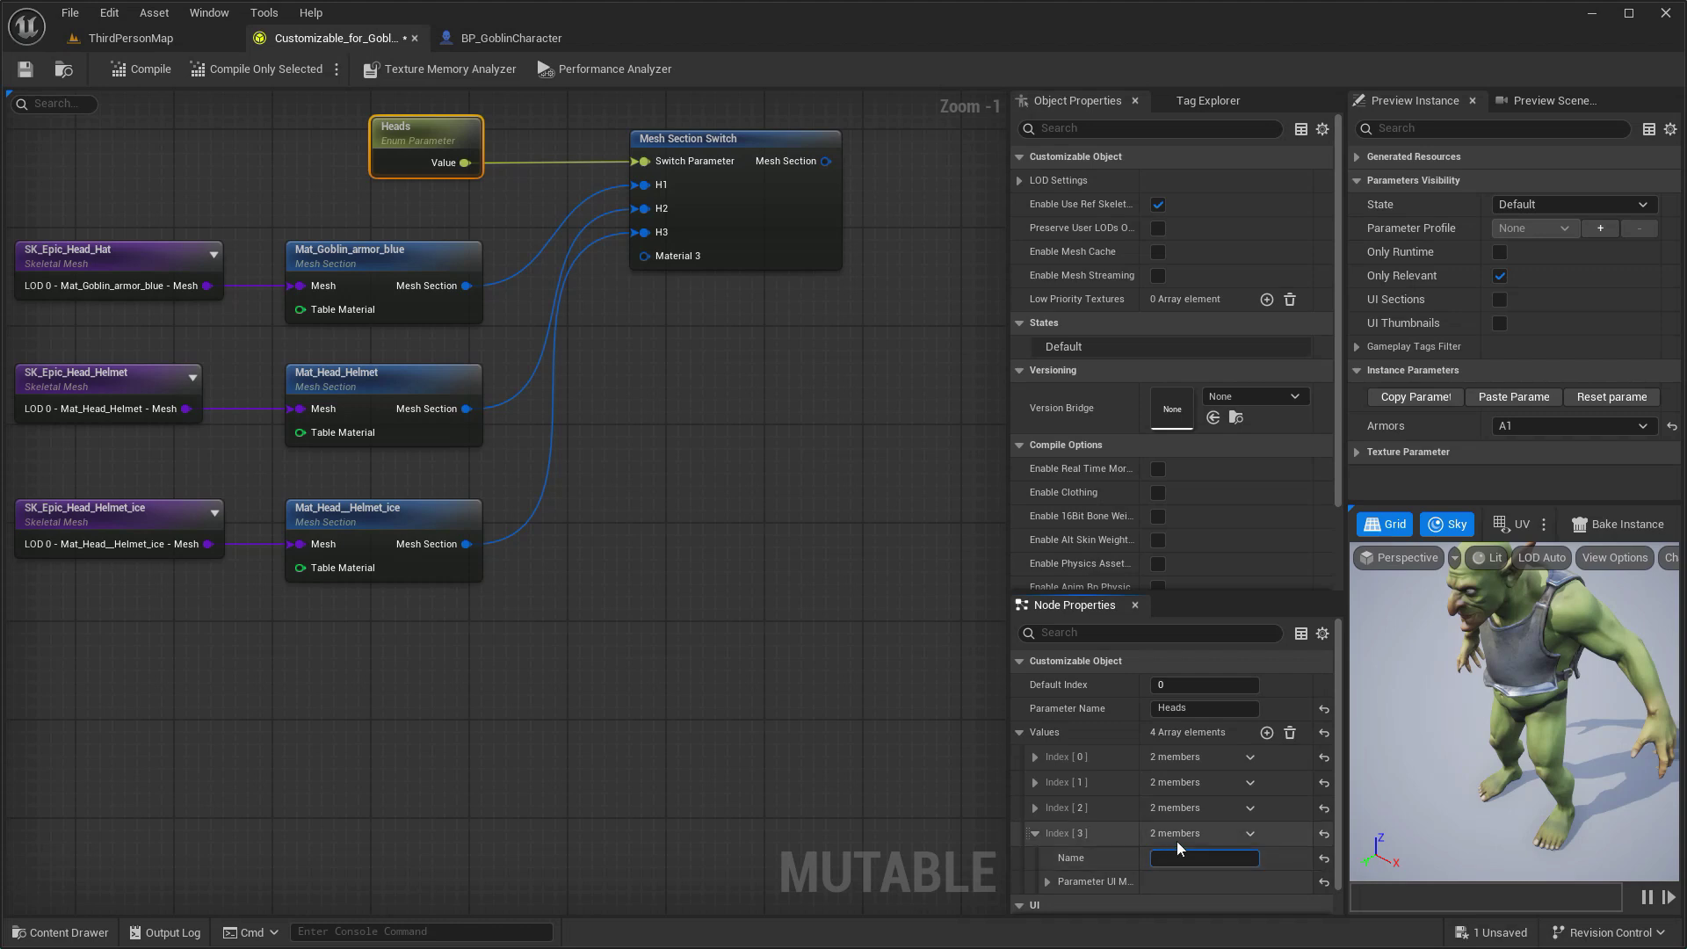
{"action": "type", "text": "H4"}
{"action": "key", "text": "Return"}
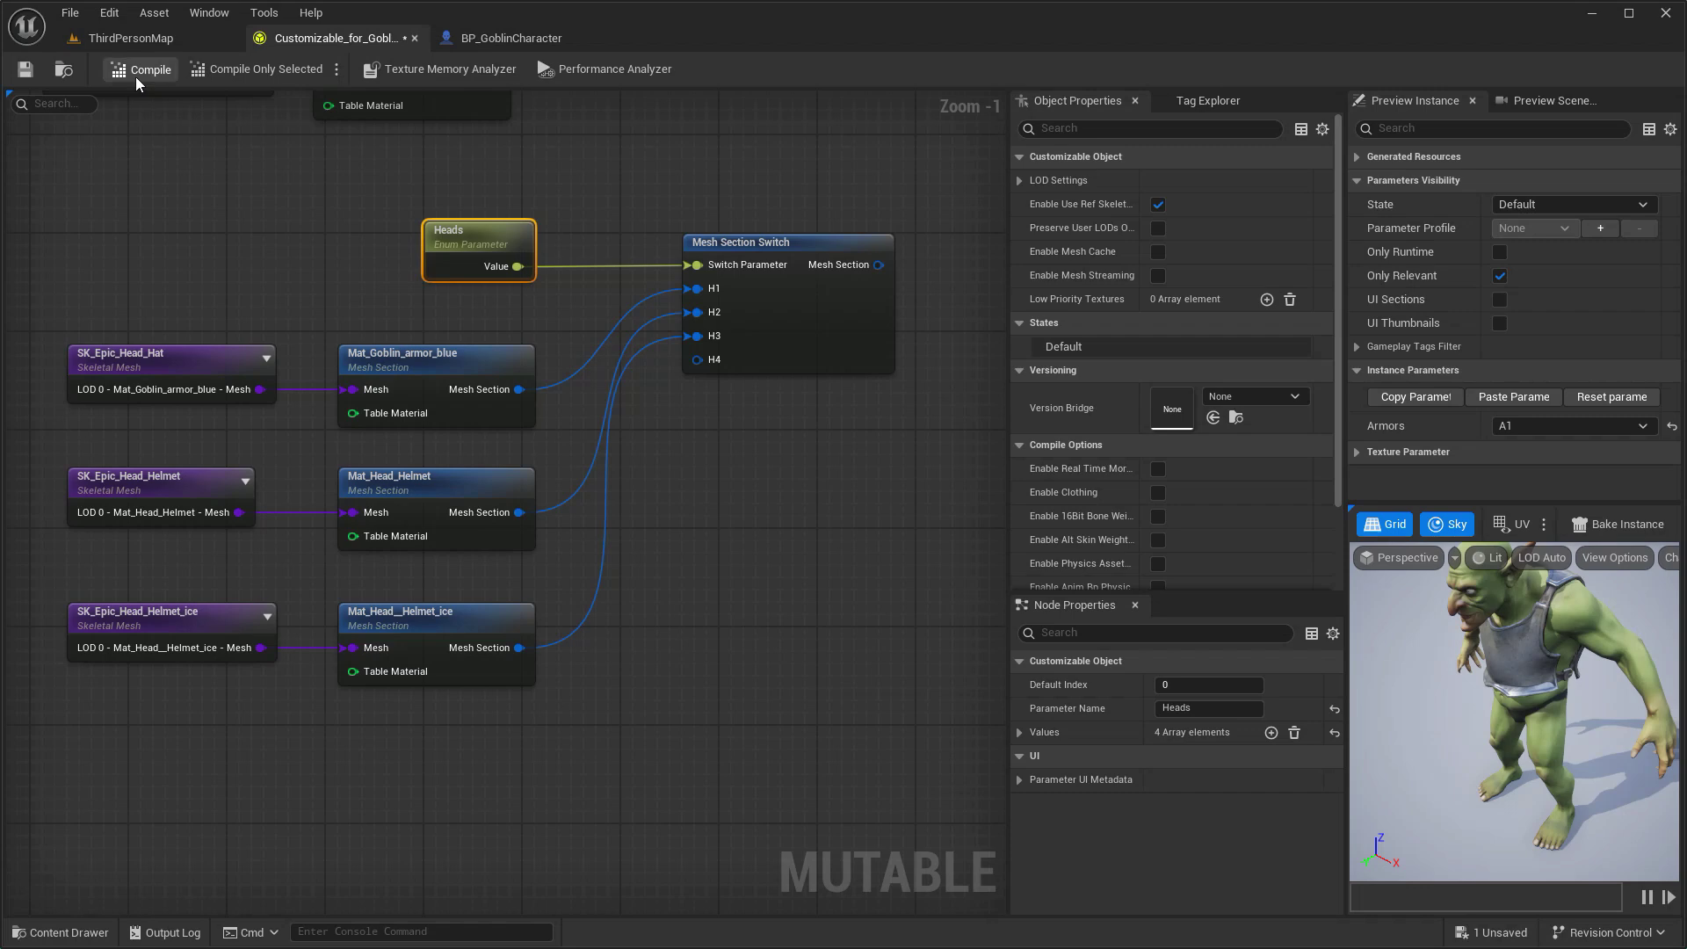
{"action": "scroll", "coordinate": [494, 645], "scroll_direction": "down", "scroll_amount": 1}
Wire the Heads switch into Body LOD 0, compile, and preview heads H2 then H1.
{"action": "left_click_drag", "start_coordinate": [484, 700], "coordinate": [798, 133]}
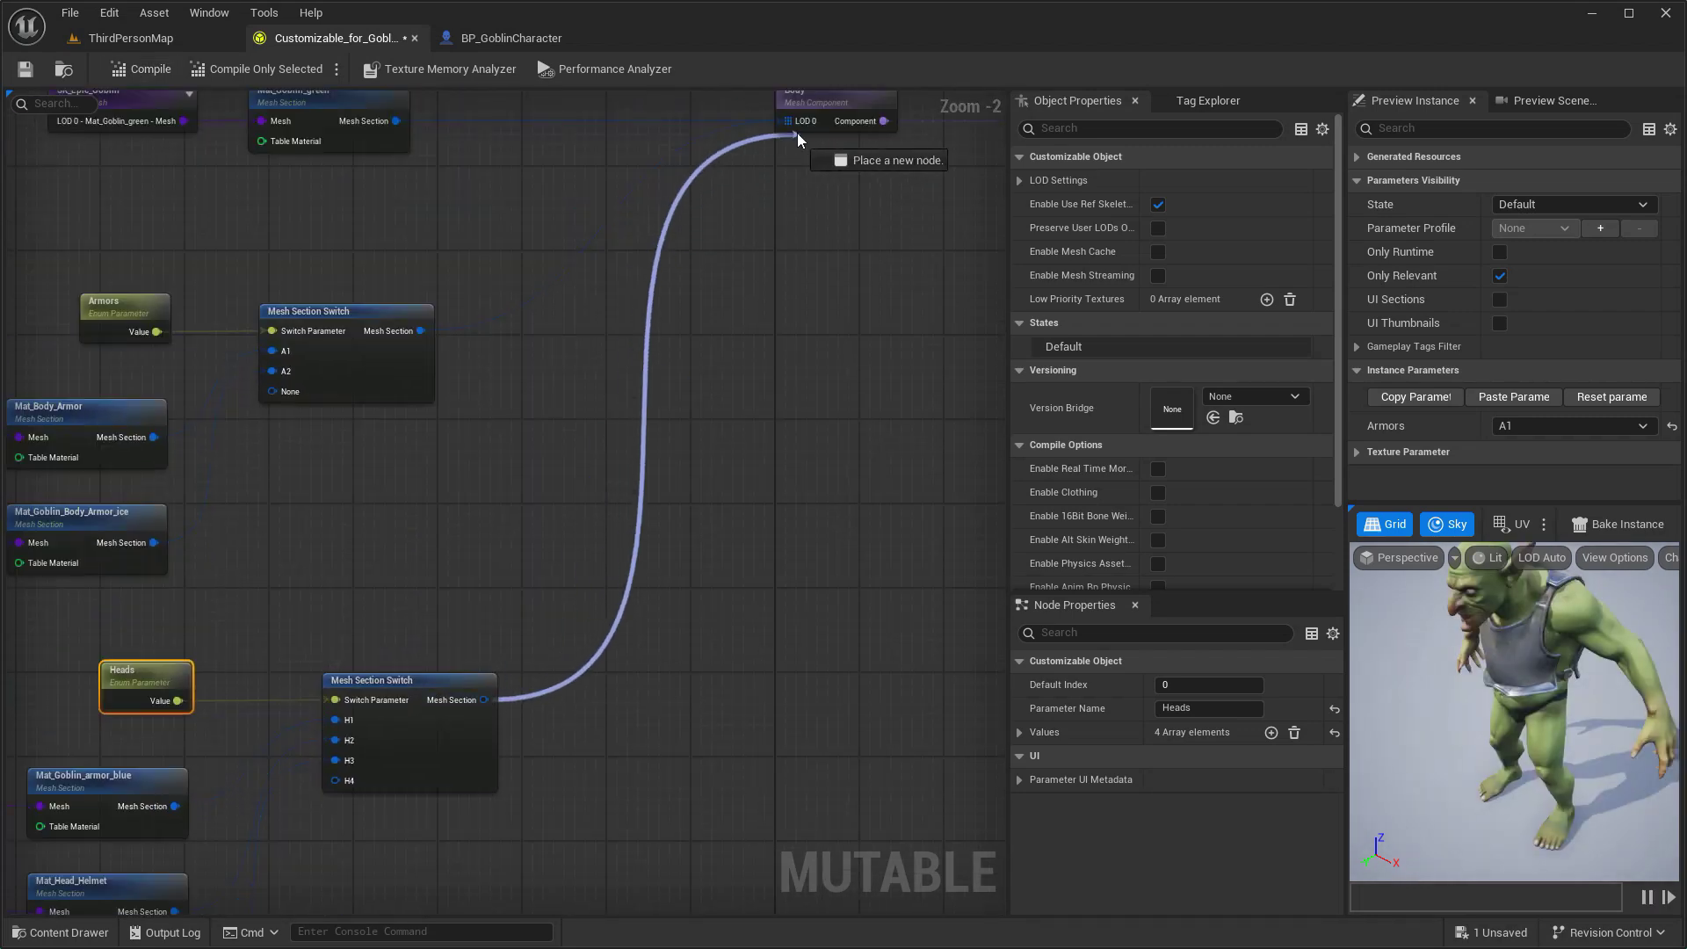
{"action": "left_click", "coordinate": [160, 69]}
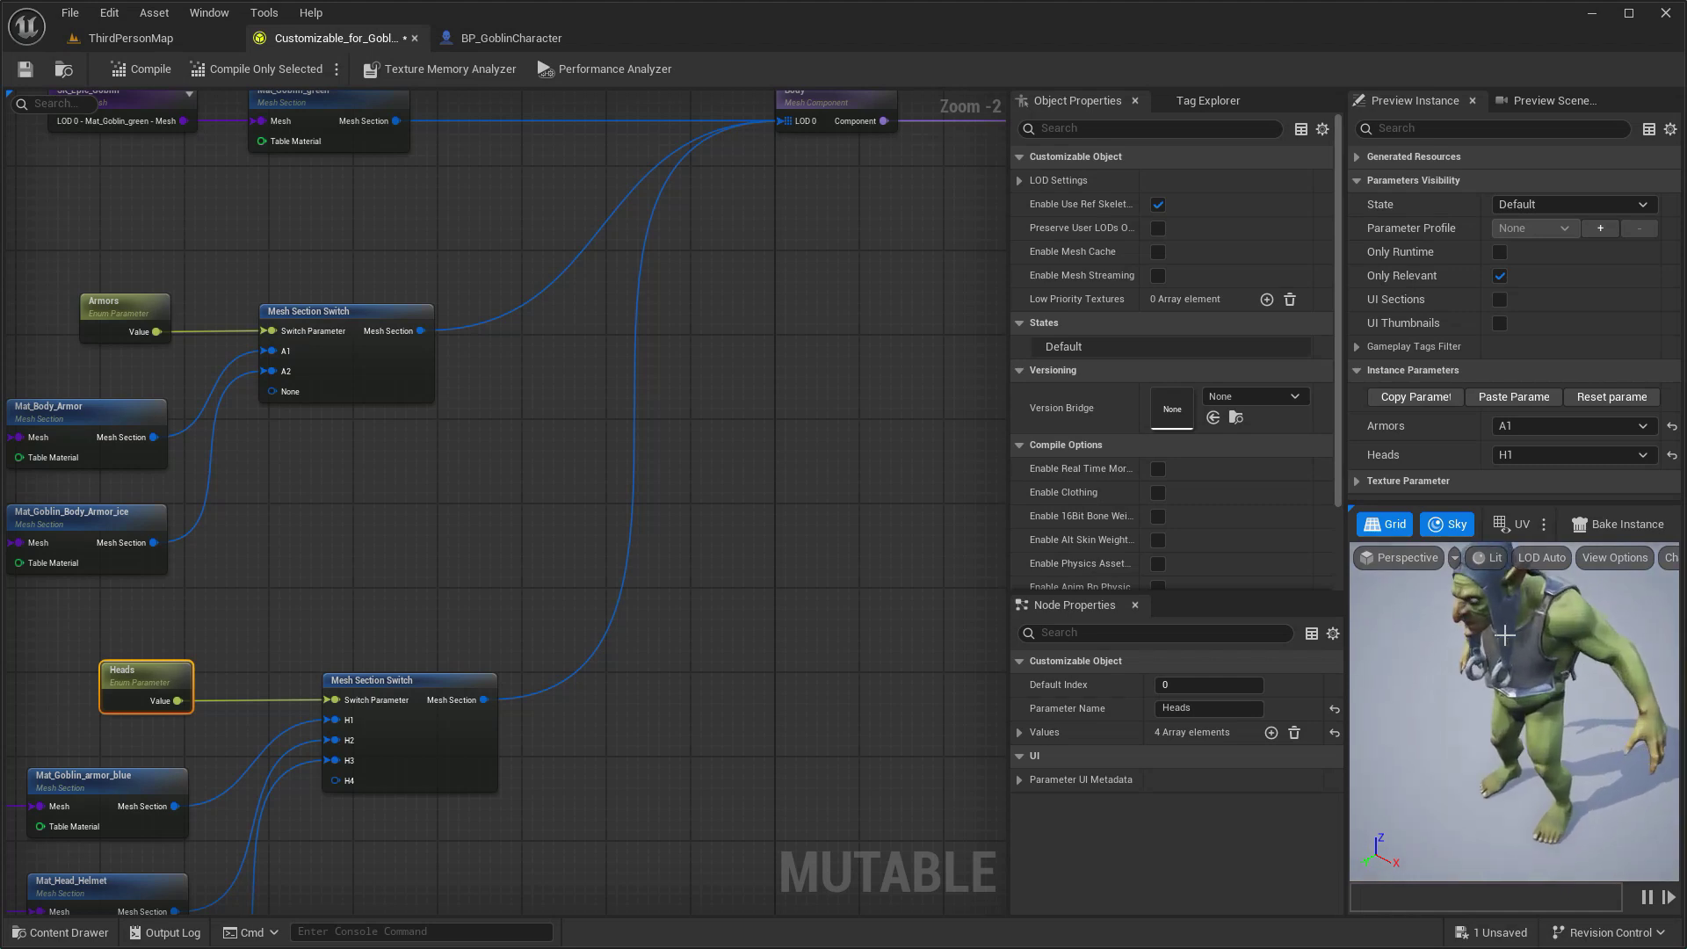
{"action": "left_click", "coordinate": [1547, 454]}
{"action": "left_click", "coordinate": [1538, 510]}
{"action": "left_click", "coordinate": [1536, 454]}
{"action": "left_click", "coordinate": [1533, 494]}
{"action": "left_click", "coordinate": [1536, 455]}
{"action": "left_click", "coordinate": [1538, 498]}
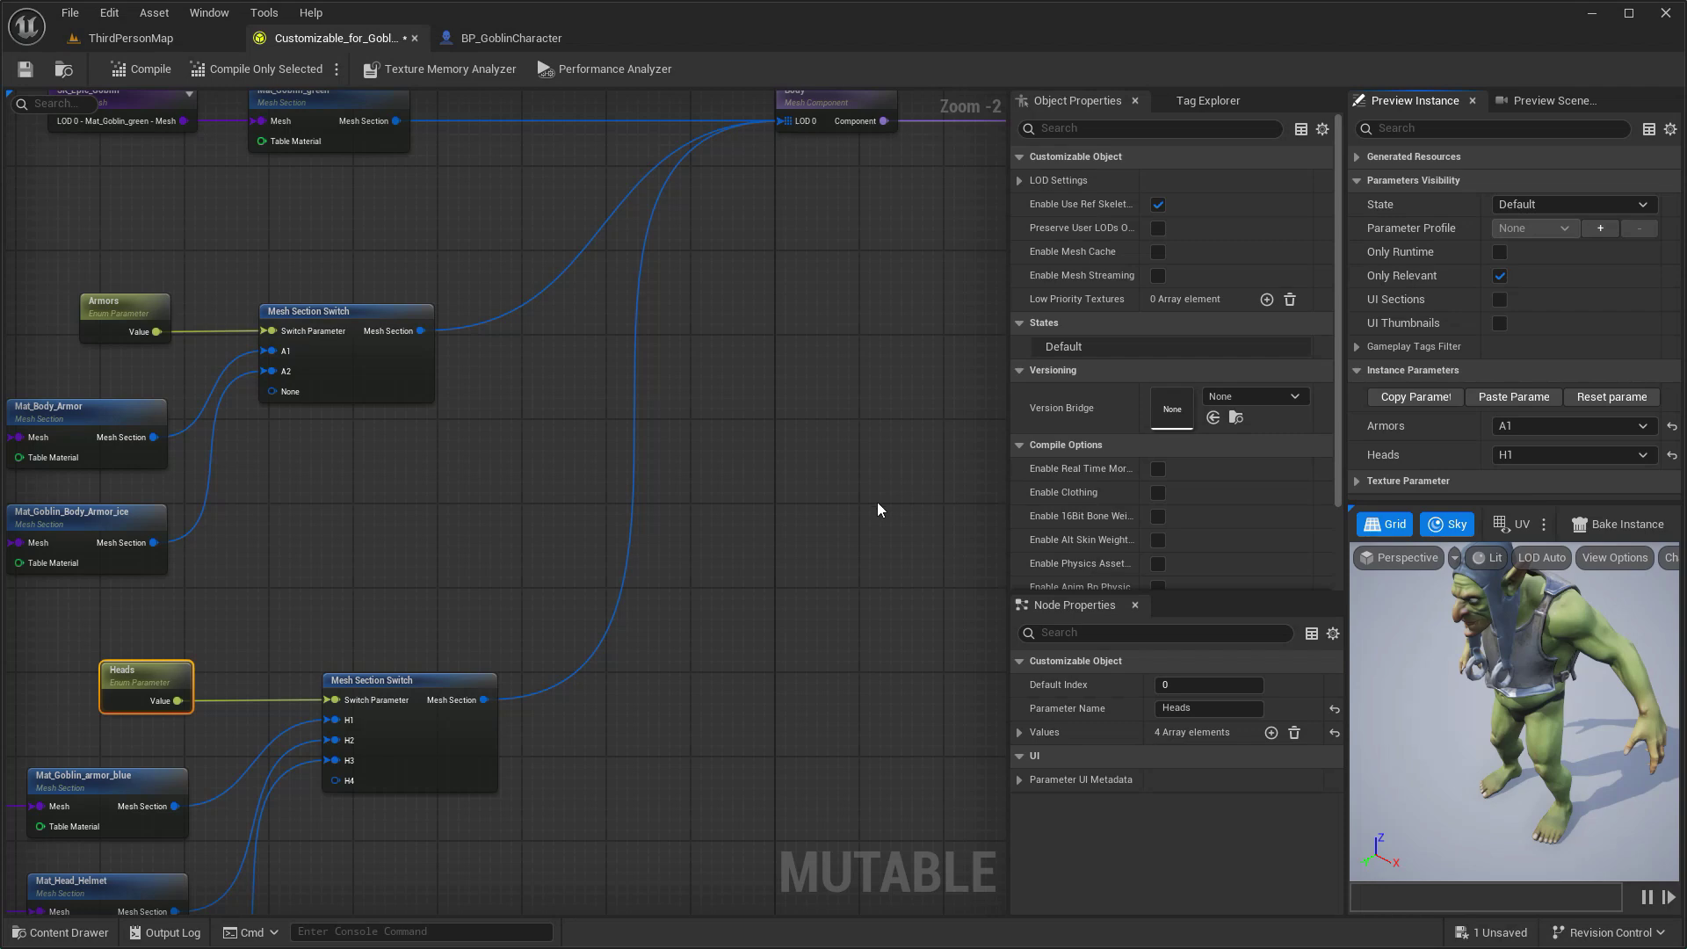
Duplicate the head nodes and place the copies below the originals.
{"action": "scroll", "coordinate": [877, 503], "scroll_direction": "down", "scroll_amount": 2}
{"action": "right_click_drag", "start_coordinate": [725, 483], "coordinate": [616, 381]}
{"action": "scroll", "coordinate": [641, 444], "scroll_direction": "up", "scroll_amount": 2}
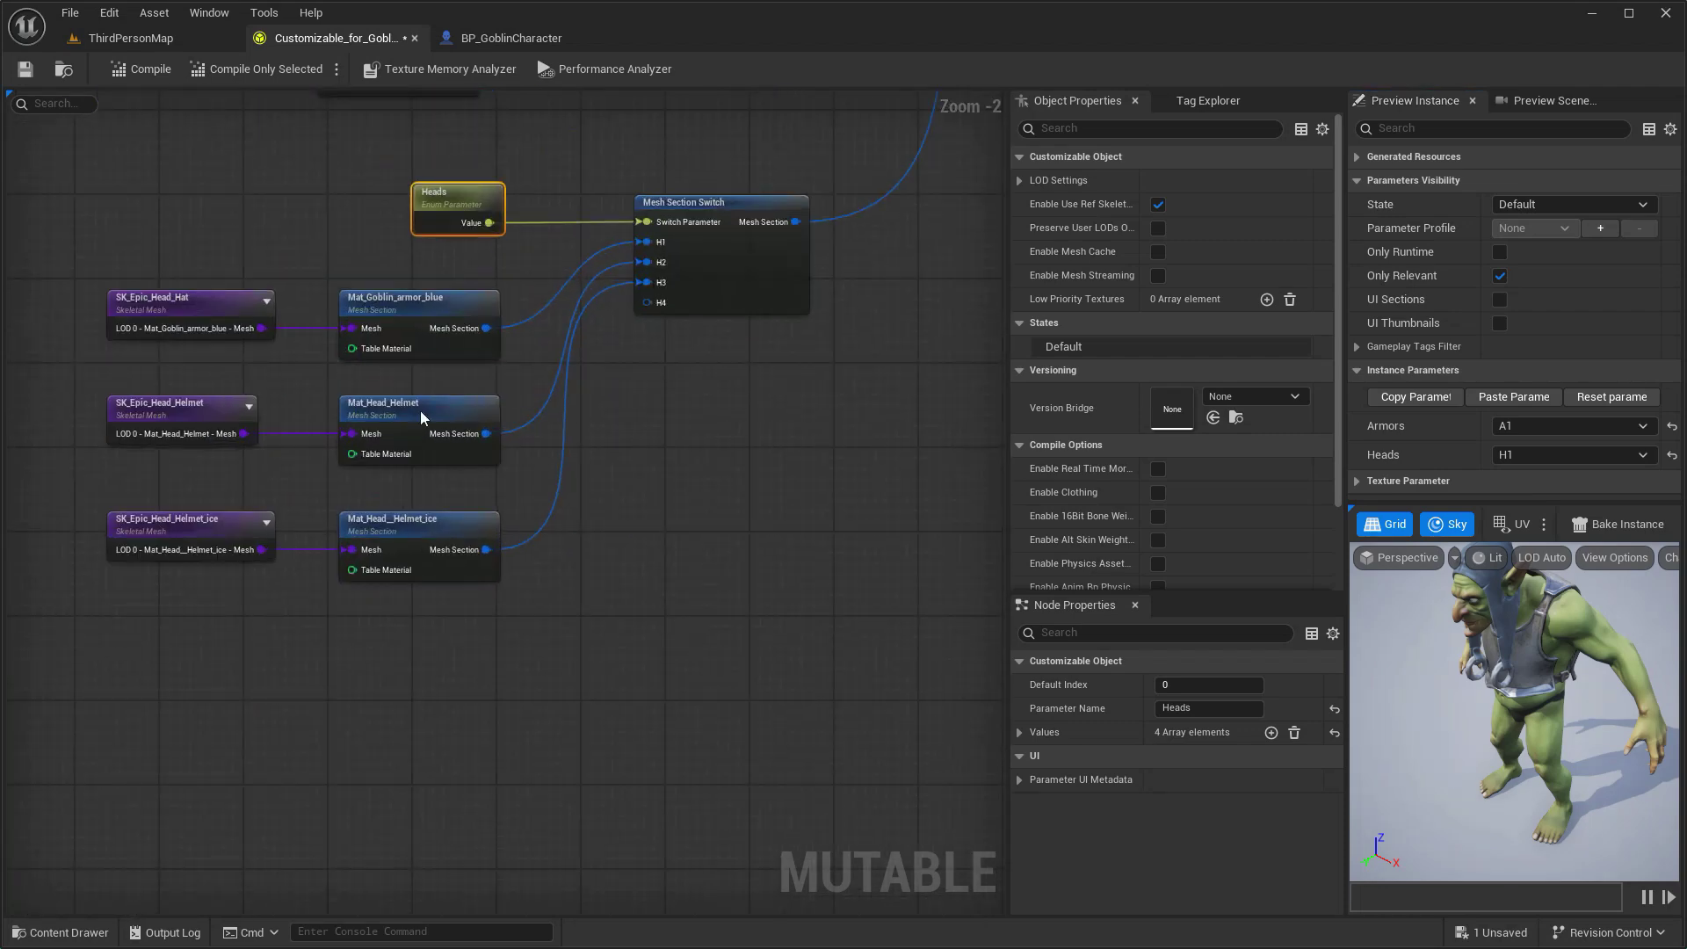
{"action": "left_click_drag", "start_coordinate": [37, 154], "coordinate": [740, 599]}
{"action": "right_click_drag", "start_coordinate": [591, 655], "coordinate": [603, 433]}
{"action": "key", "text": "ctrl+v"}
{"action": "left_click_drag", "start_coordinate": [910, 429], "coordinate": [713, 475]}
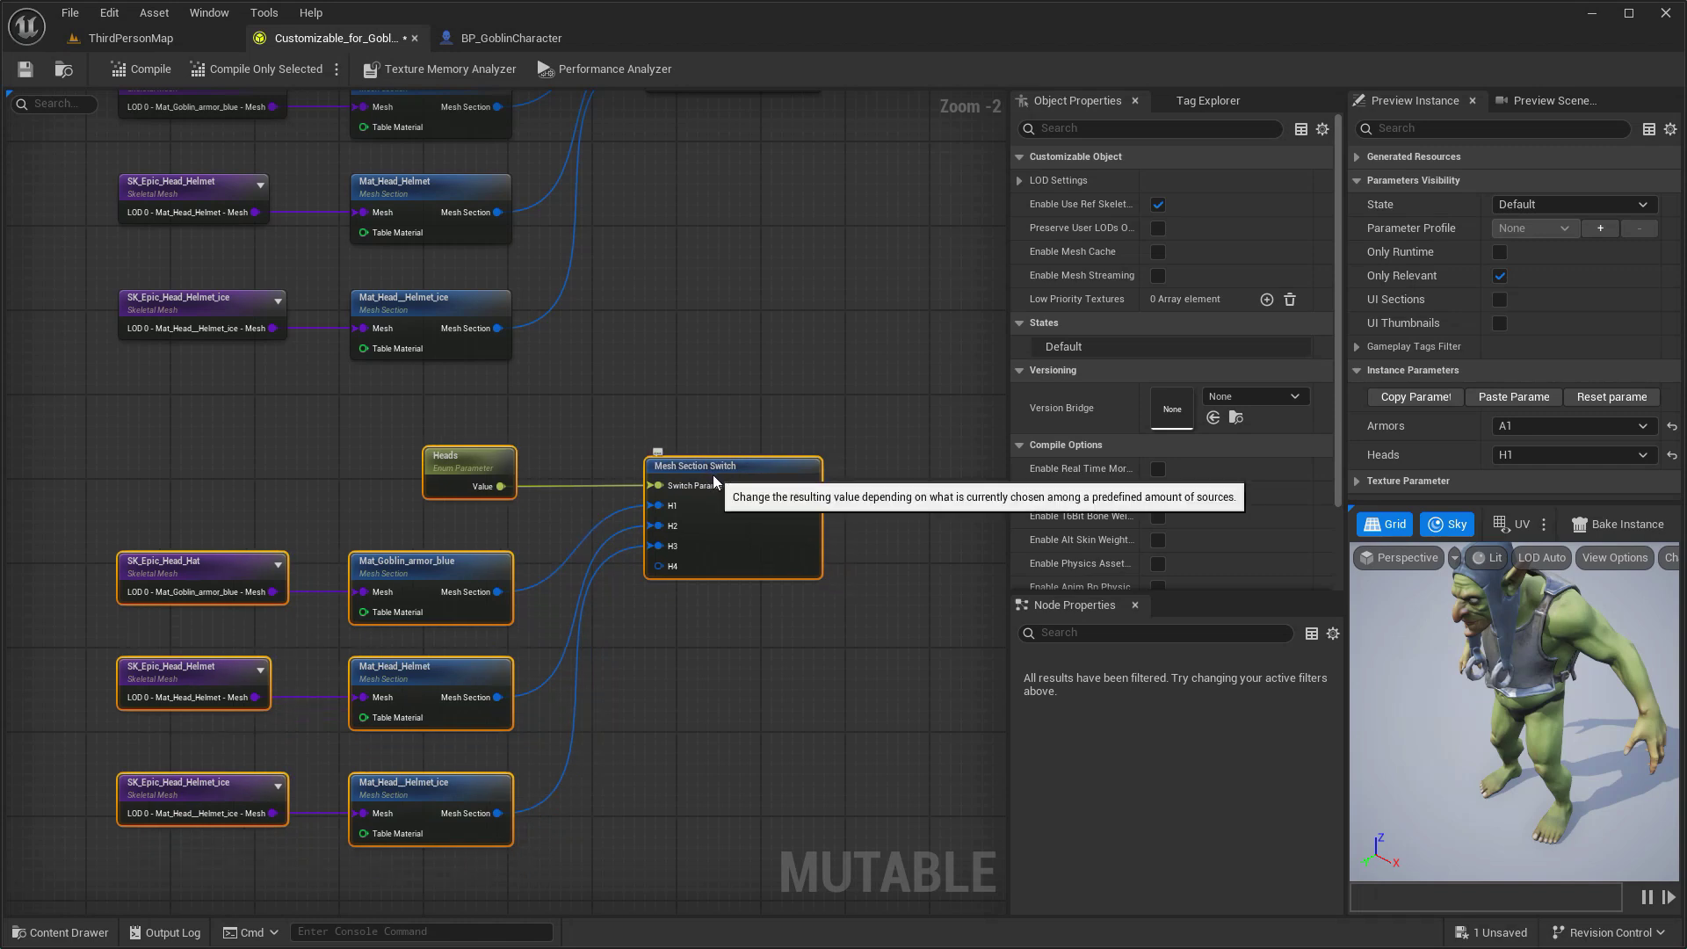
{"action": "left_click", "coordinate": [454, 462]}
Rename the copied parameter to Skirts and assign SK_Epic_Fabric_Skirt to the first mesh node.
{"action": "left_click", "coordinate": [1201, 709]}
{"action": "type", "text": "Skirts"}
{"action": "key", "text": "Return"}
{"action": "right_click_drag", "start_coordinate": [795, 704], "coordinate": [800, 504]}
{"action": "key", "text": "ctrl+space"}
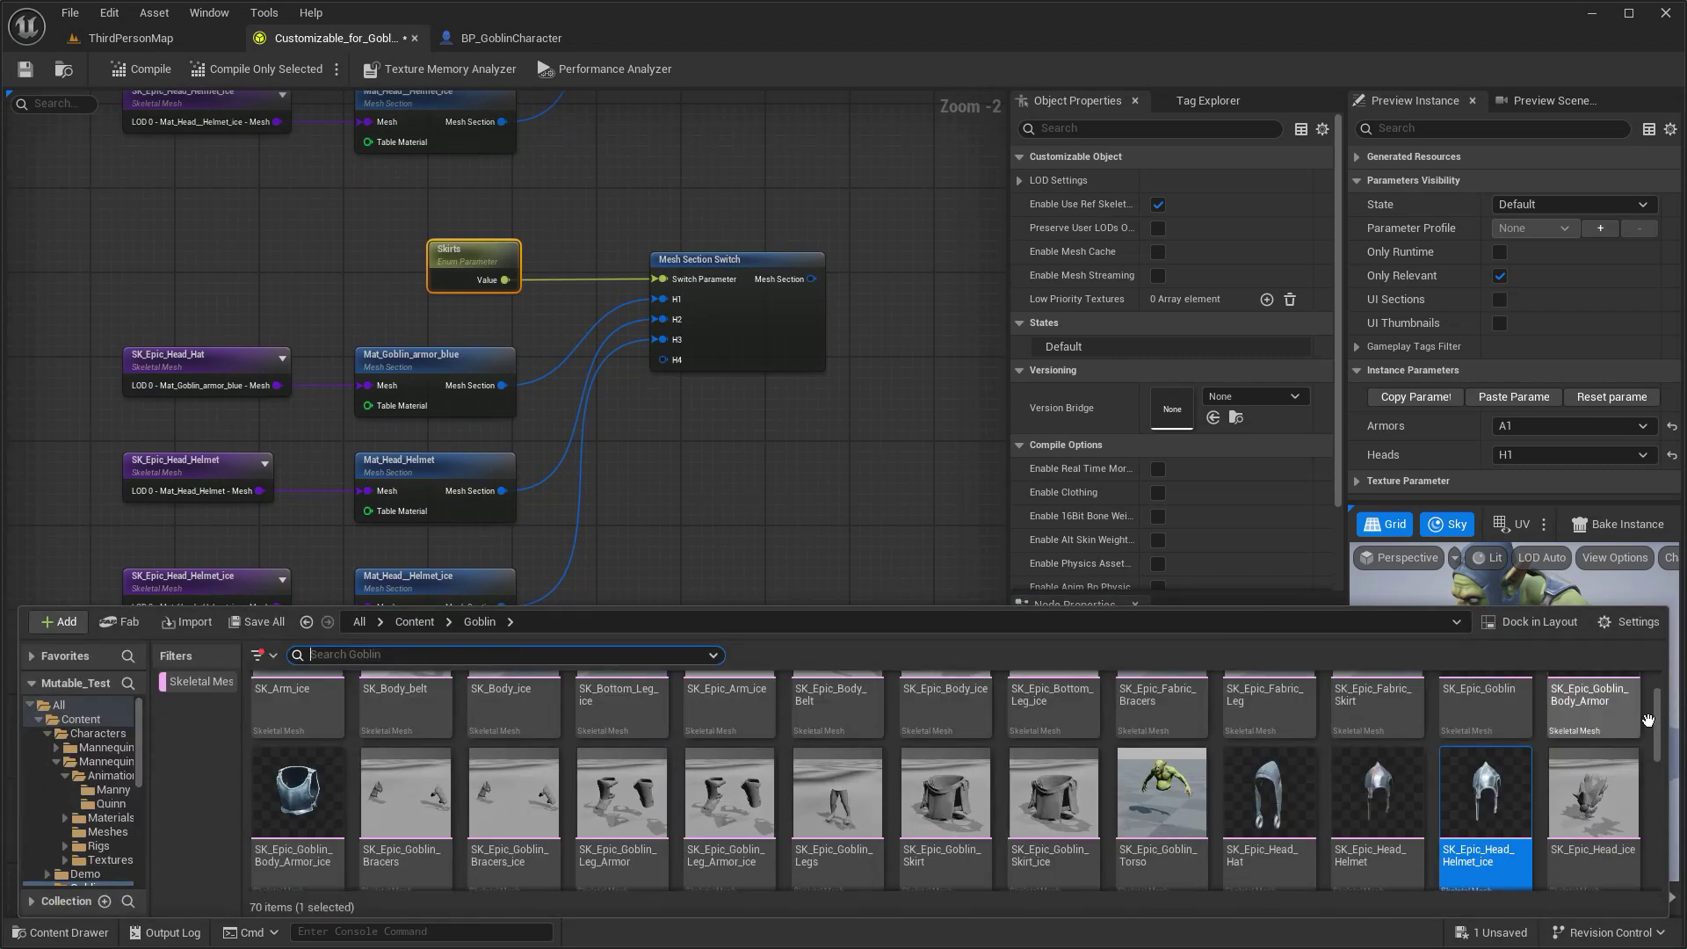
{"action": "scroll", "coordinate": [1664, 708], "scroll_direction": "up", "scroll_amount": 2}
{"action": "left_click", "coordinate": [1377, 717]}
{"action": "left_click", "coordinate": [211, 369]}
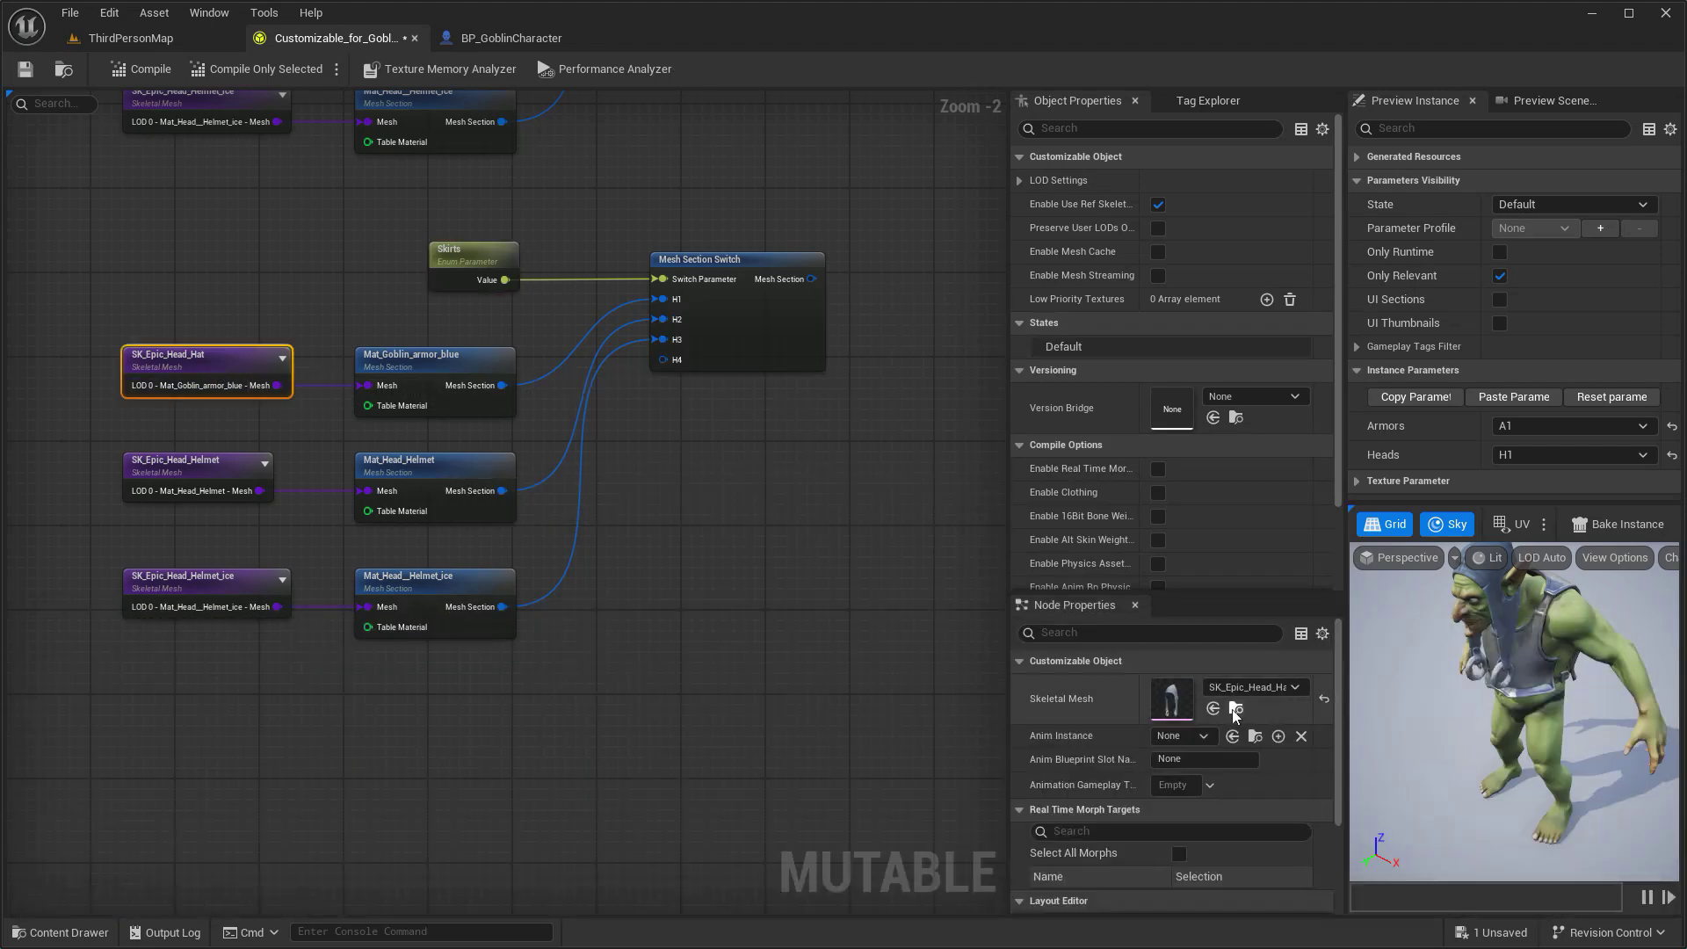
{"action": "left_click", "coordinate": [1214, 709]}
Assign SK_Epic_Goblin_Skirt and SK_Epic_Goblin_Skirt_ice to the second and third mesh nodes.
{"action": "left_click", "coordinate": [233, 479]}
{"action": "key", "text": "ctrl+space"}
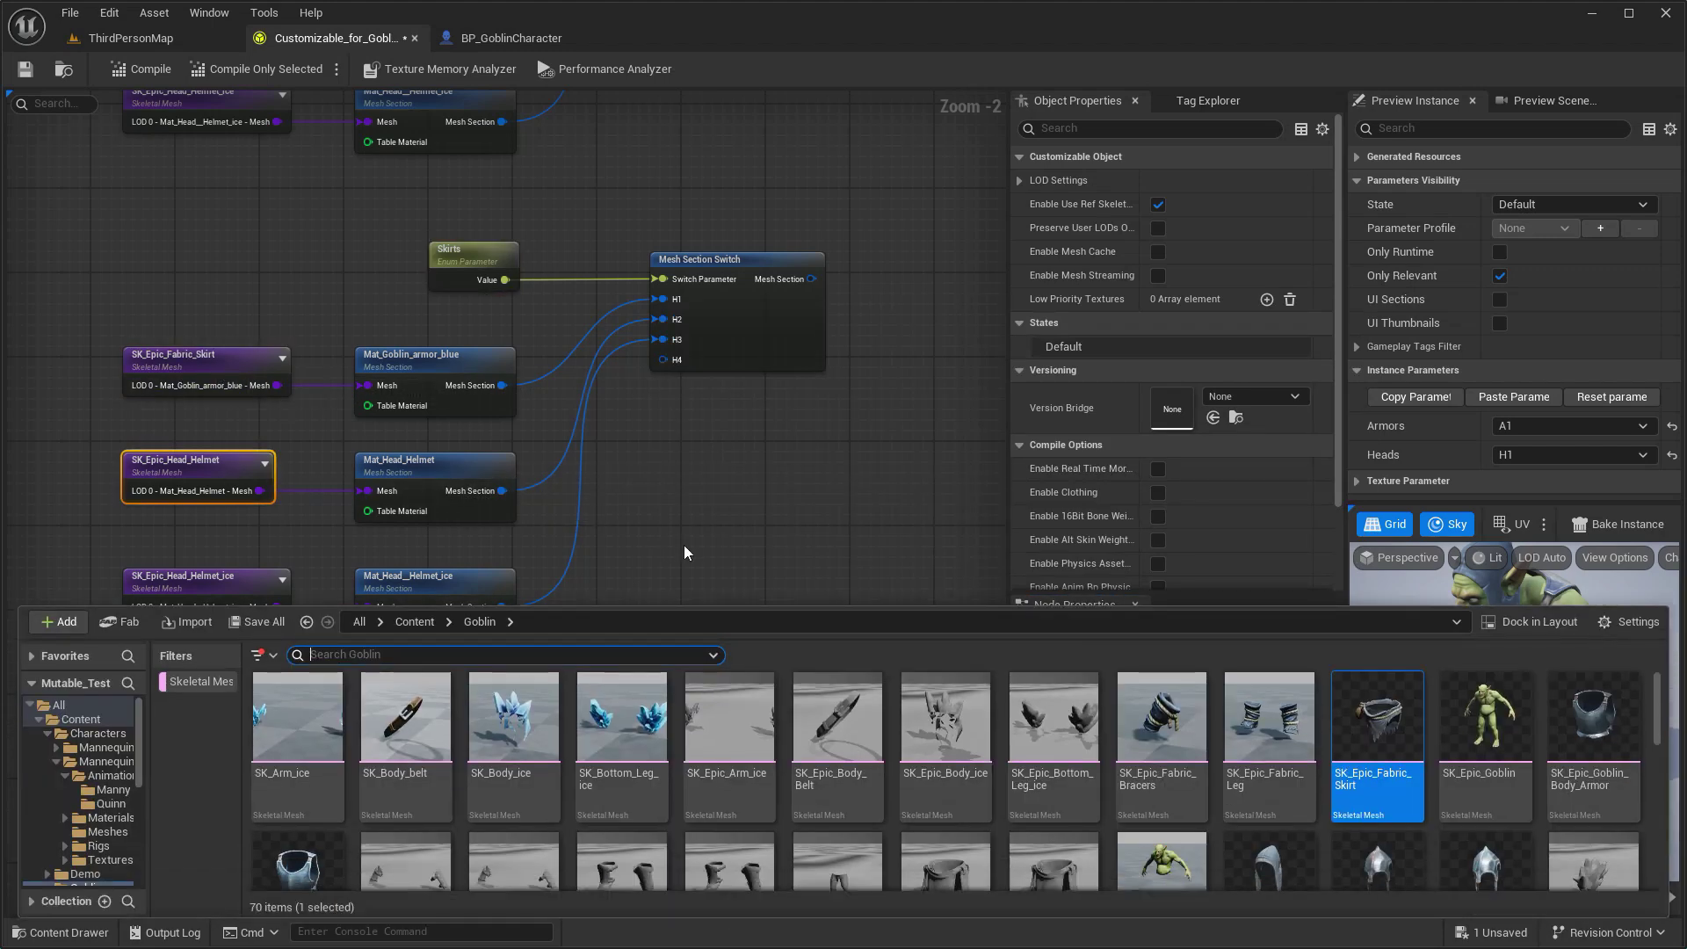
{"action": "scroll", "coordinate": [1644, 706], "scroll_direction": "down", "scroll_amount": 3}
{"action": "left_click", "coordinate": [945, 765]}
{"action": "left_click", "coordinate": [229, 471]}
{"action": "left_click", "coordinate": [1217, 712]}
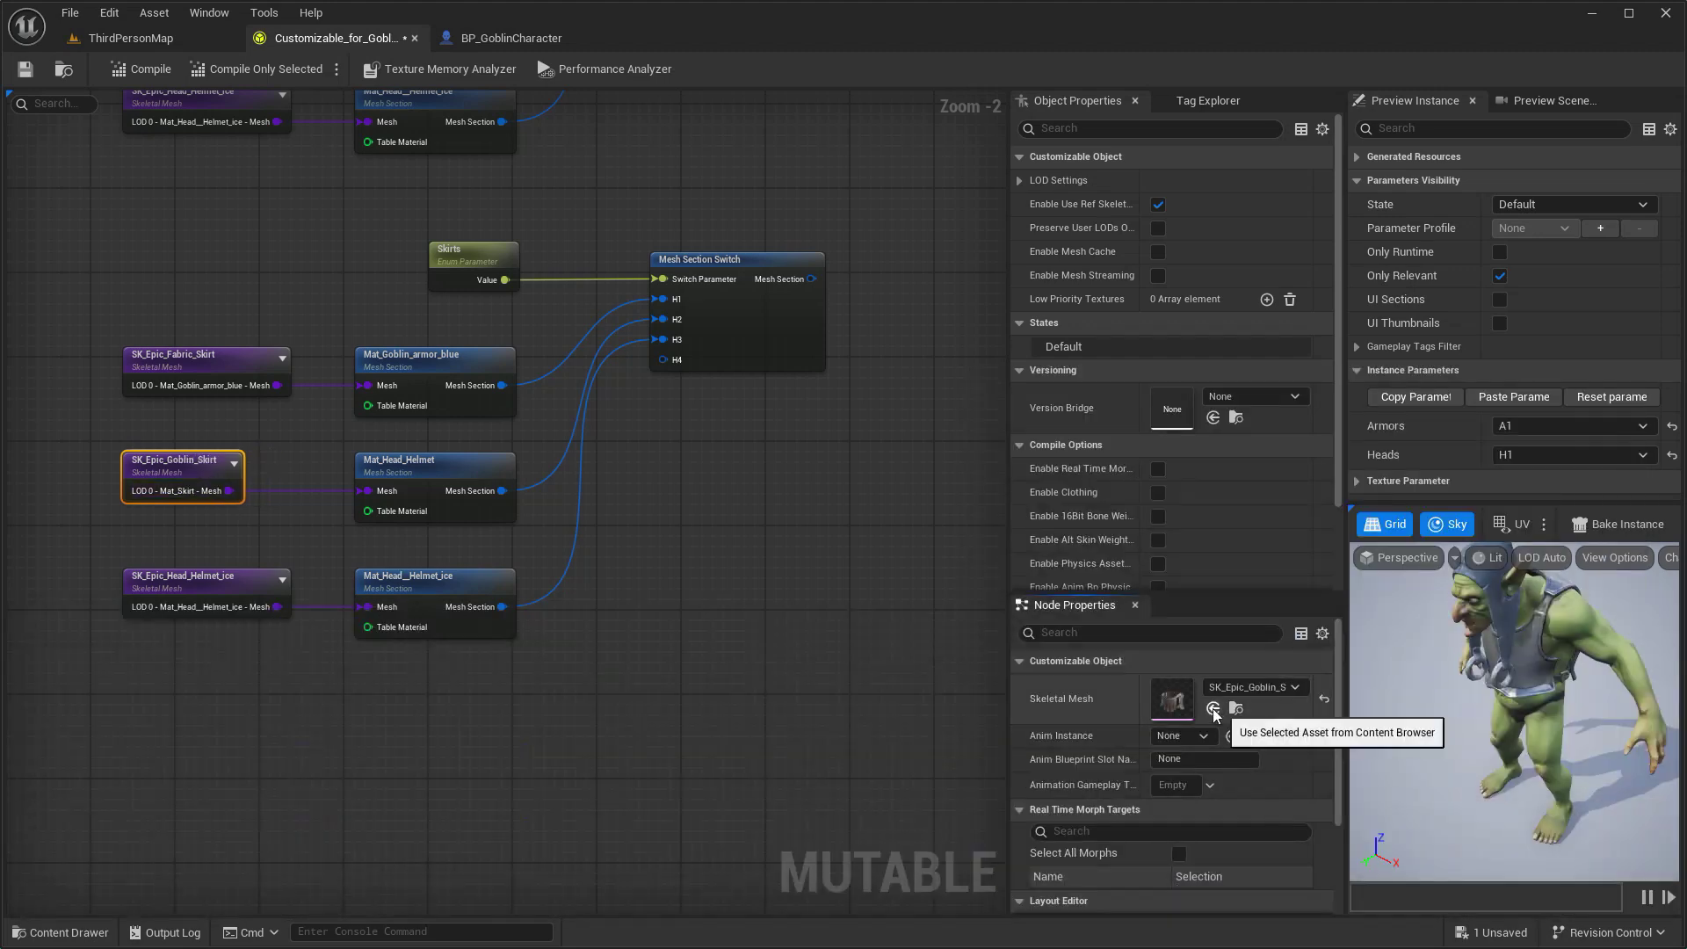
{"action": "left_click", "coordinate": [202, 582]}
{"action": "key", "text": "ctrl+space"}
{"action": "left_click", "coordinate": [1054, 764]}
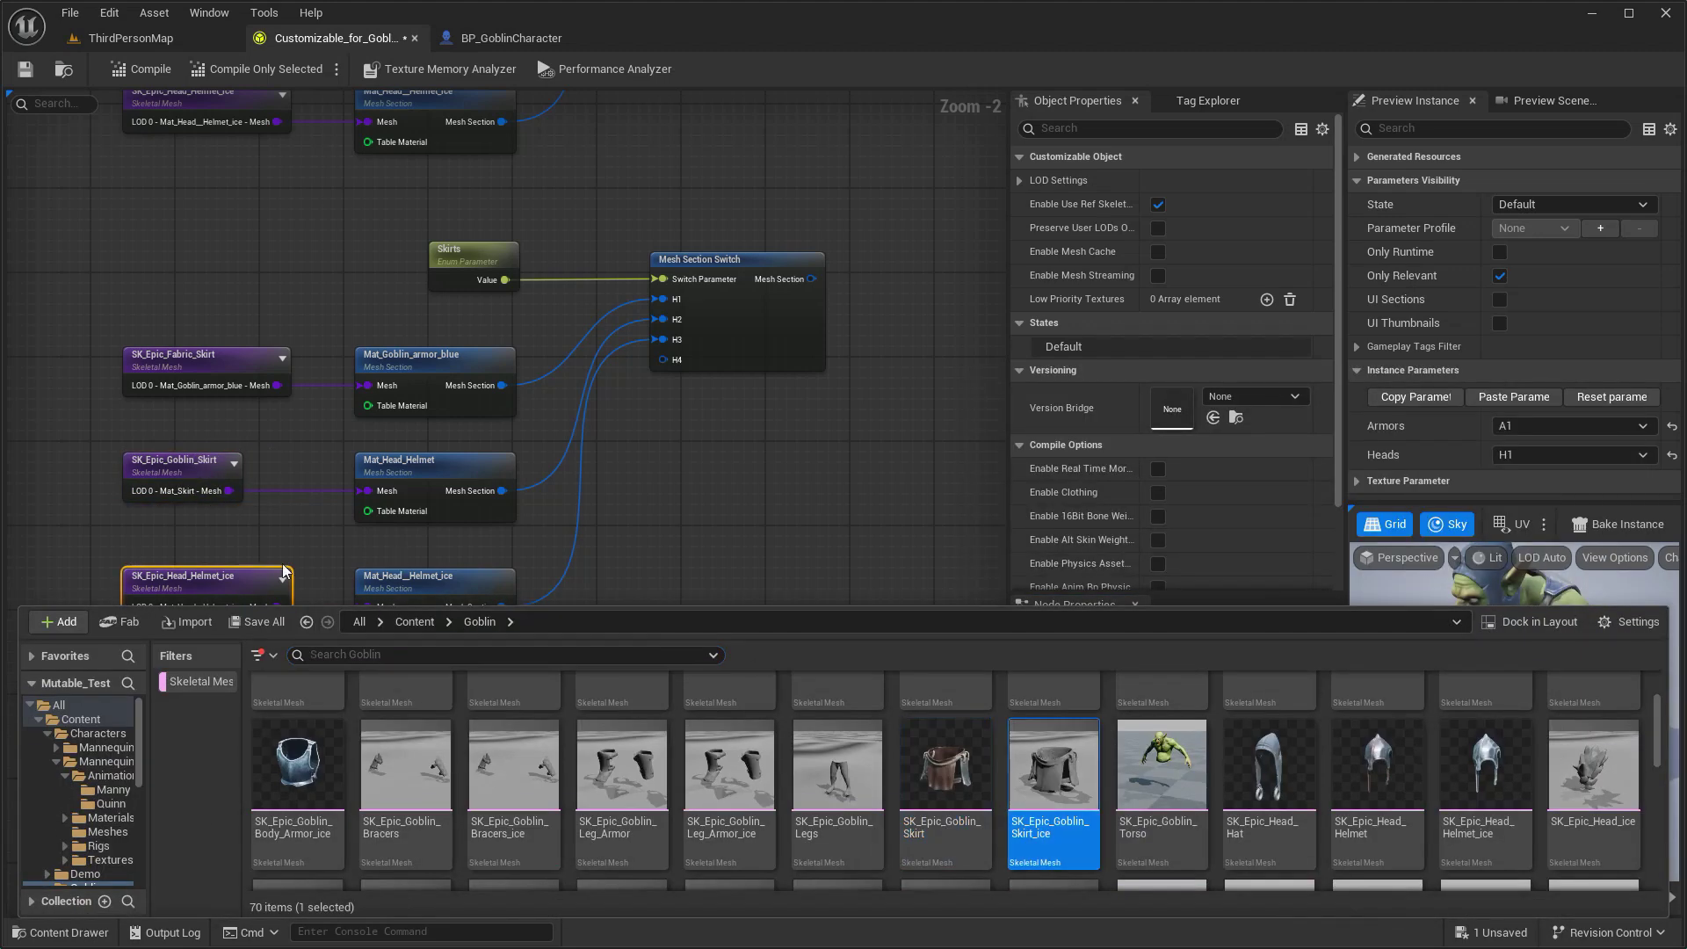
{"action": "key", "text": "ctrl+space"}
{"action": "left_click", "coordinate": [1219, 711]}
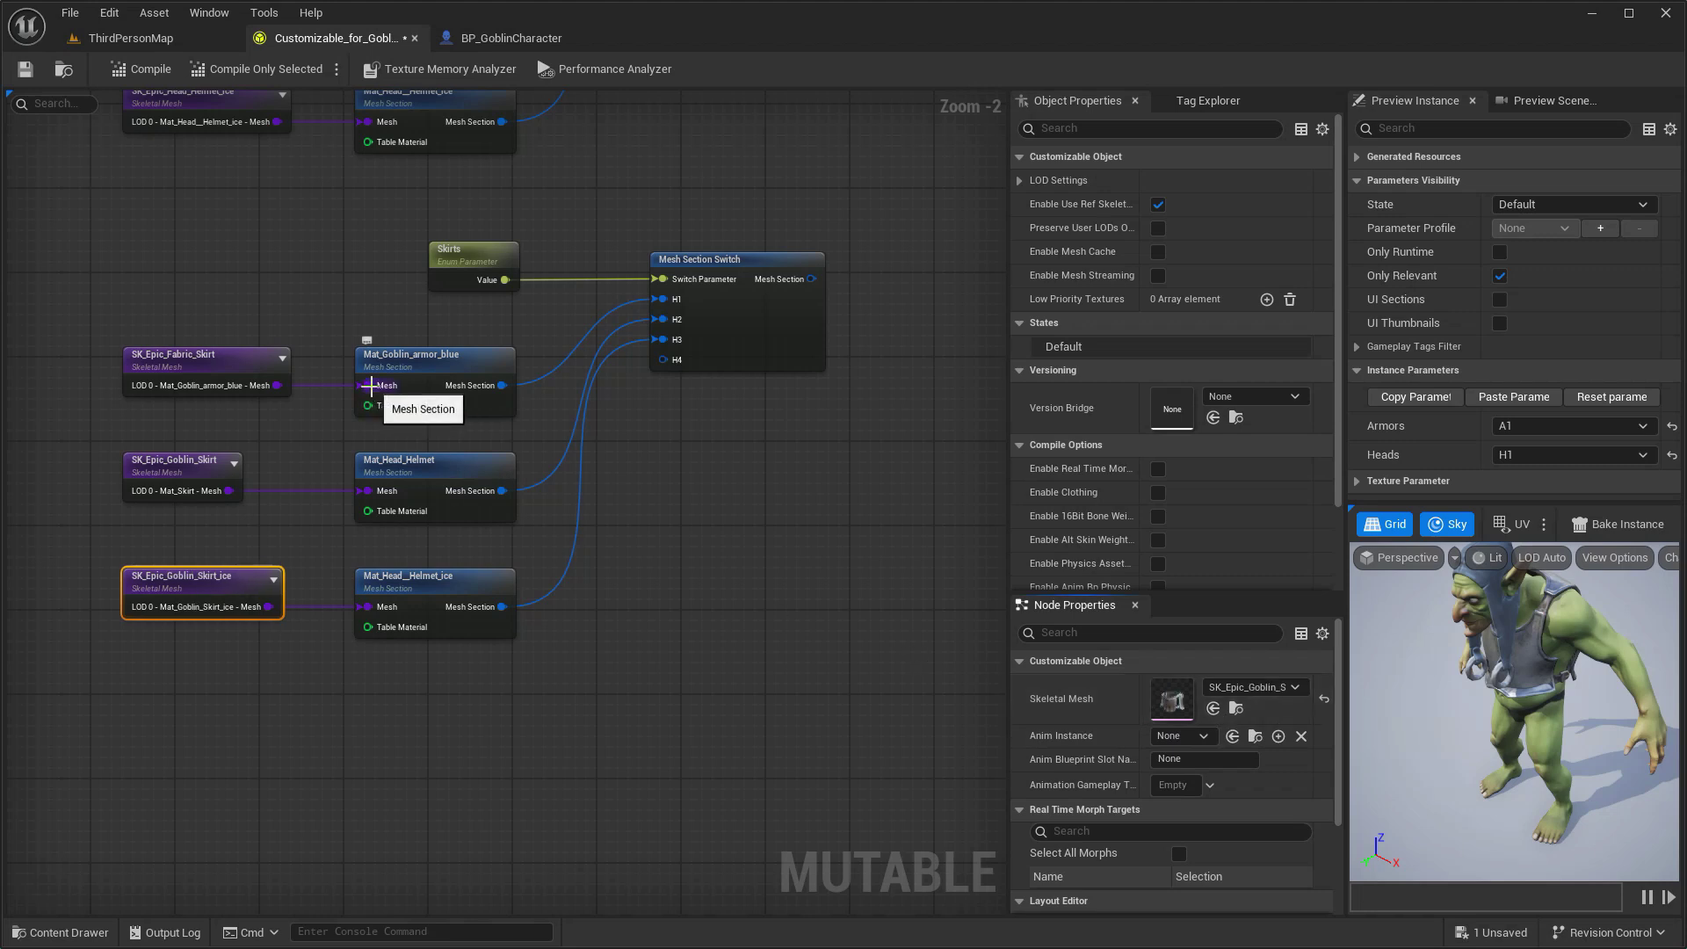
Clear the three sections' materials and connect the fabric, goblin and ice skirts to them.
{"action": "scroll", "coordinate": [369, 386], "scroll_direction": "up", "scroll_amount": 2}
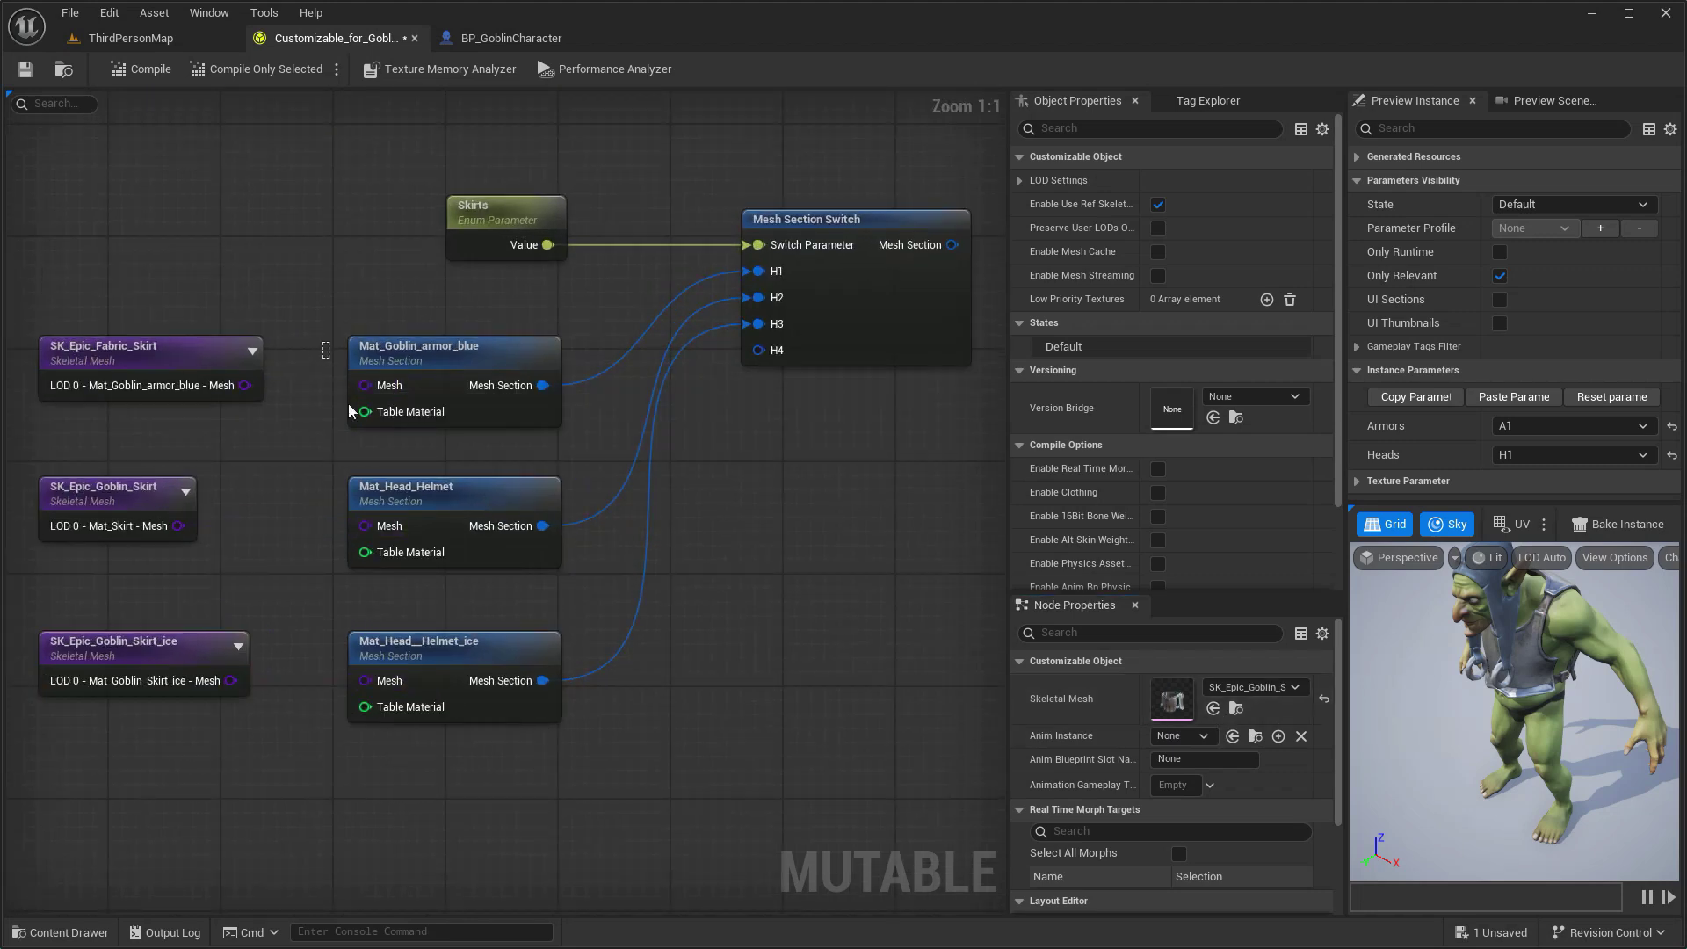
{"action": "left_click_drag", "start_coordinate": [334, 747], "coordinate": [580, 326]}
{"action": "left_click", "coordinate": [1320, 763]}
{"action": "left_click_drag", "start_coordinate": [245, 385], "coordinate": [365, 385]}
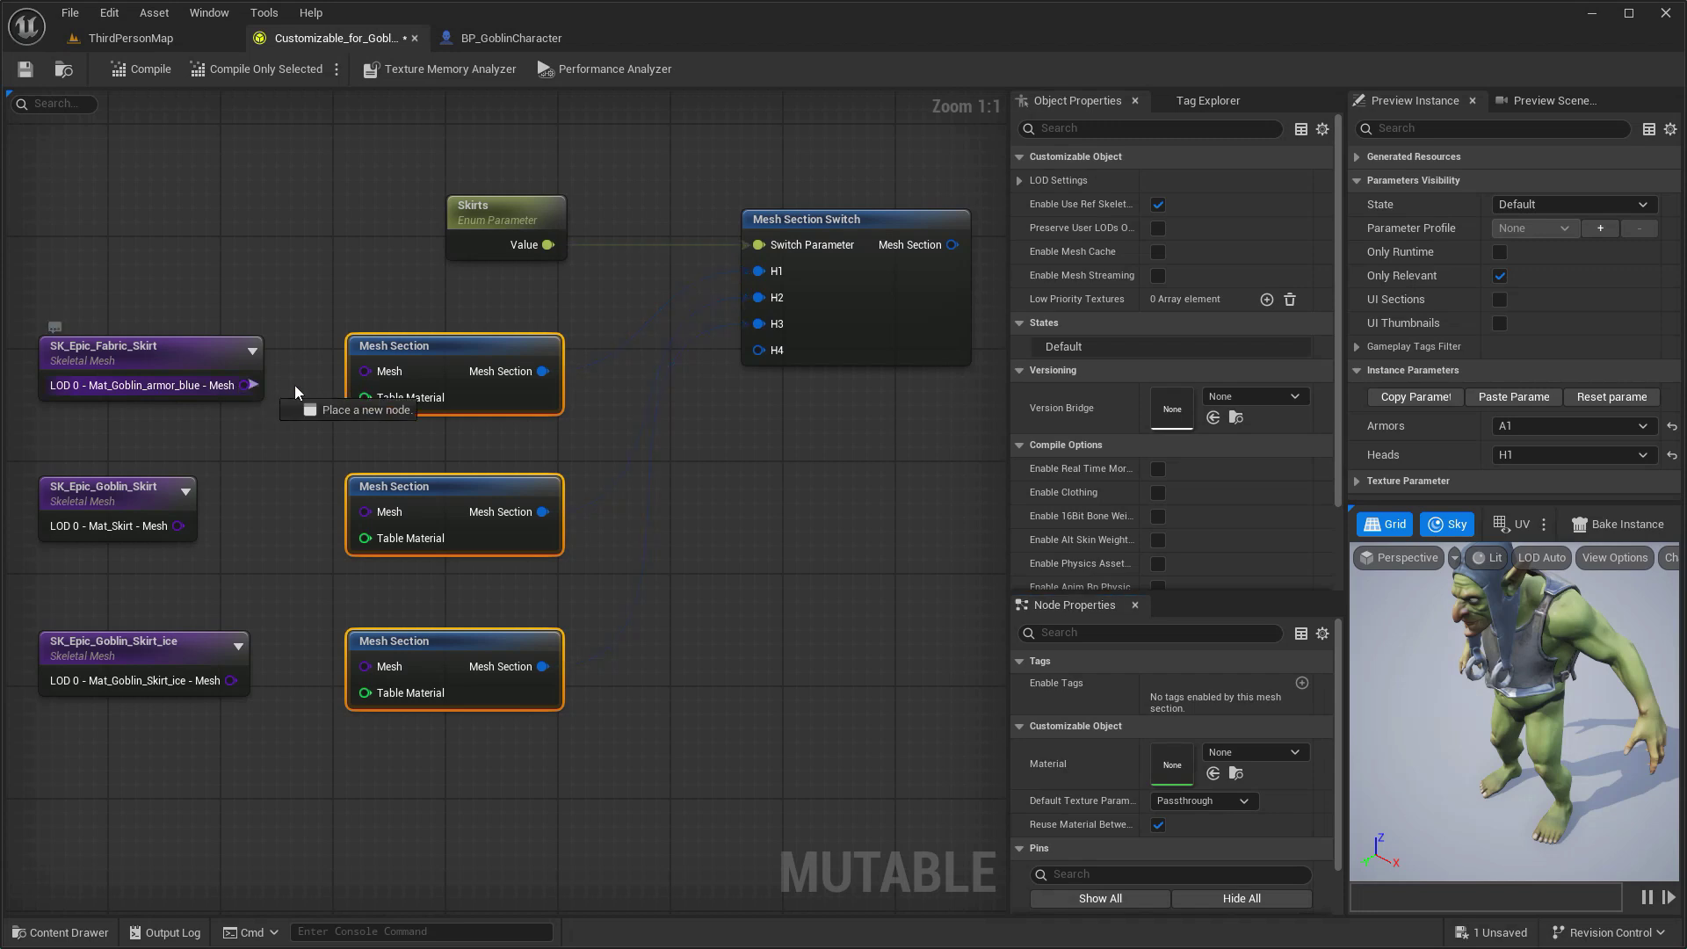
{"action": "left_click_drag", "start_coordinate": [178, 526], "coordinate": [355, 514]}
{"action": "left_click_drag", "start_coordinate": [230, 680], "coordinate": [368, 681]}
Rename the first two Skirts options to S1 and S2.
{"action": "left_click", "coordinate": [487, 213]}
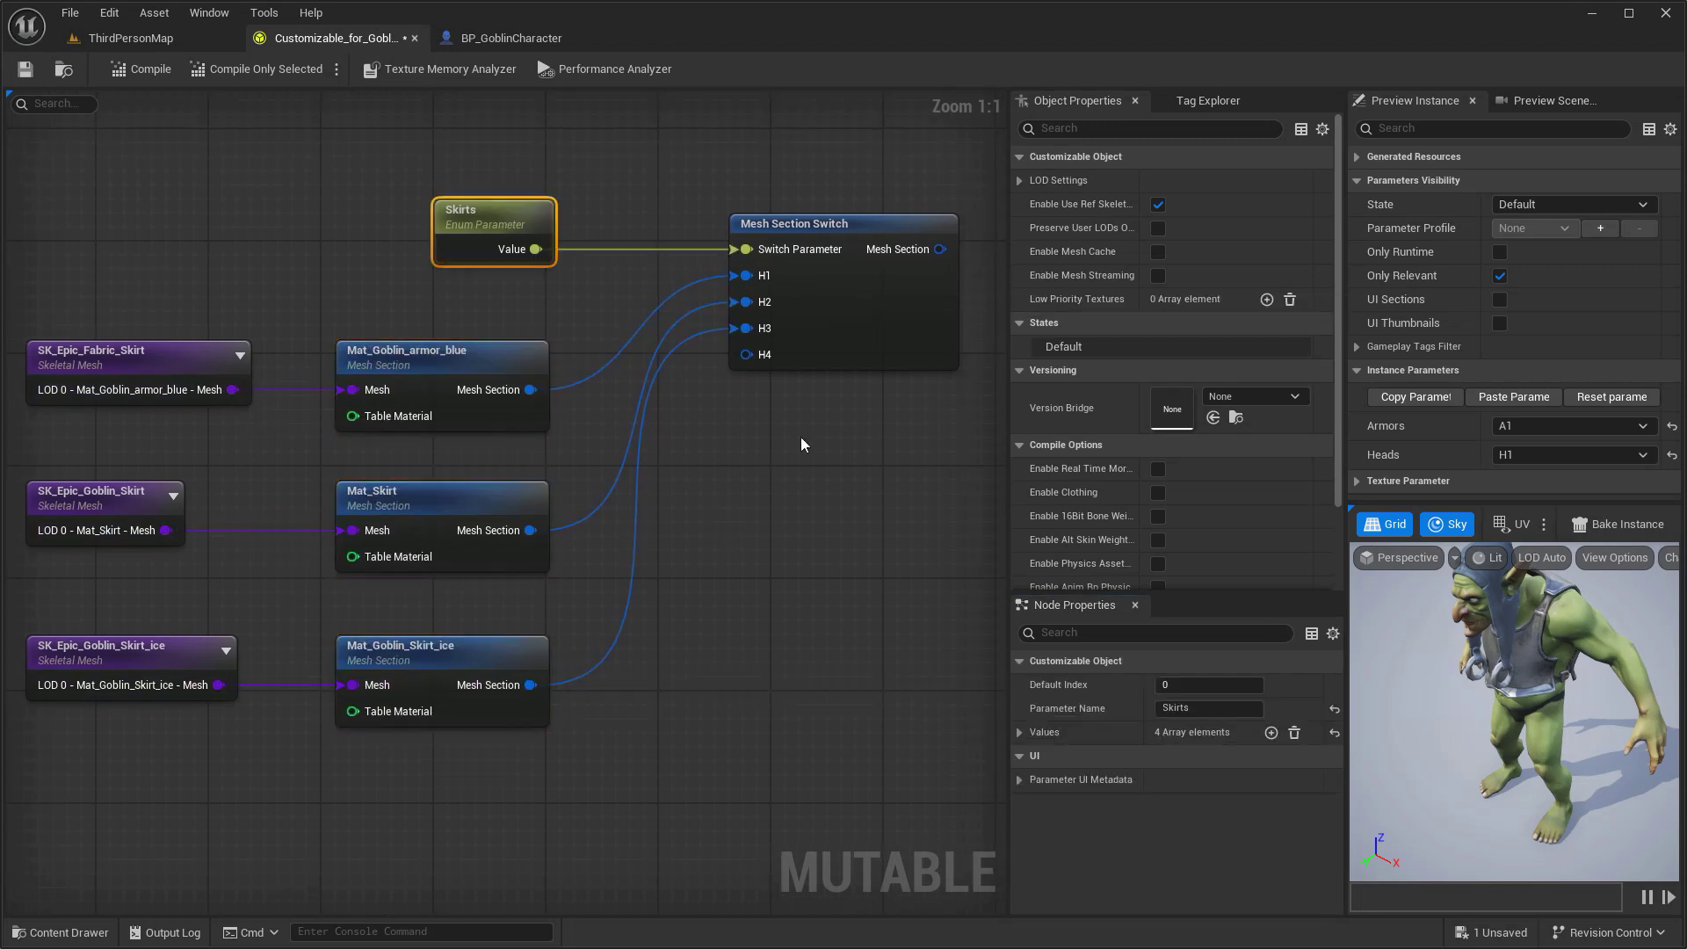
{"action": "left_click", "coordinate": [1020, 737]}
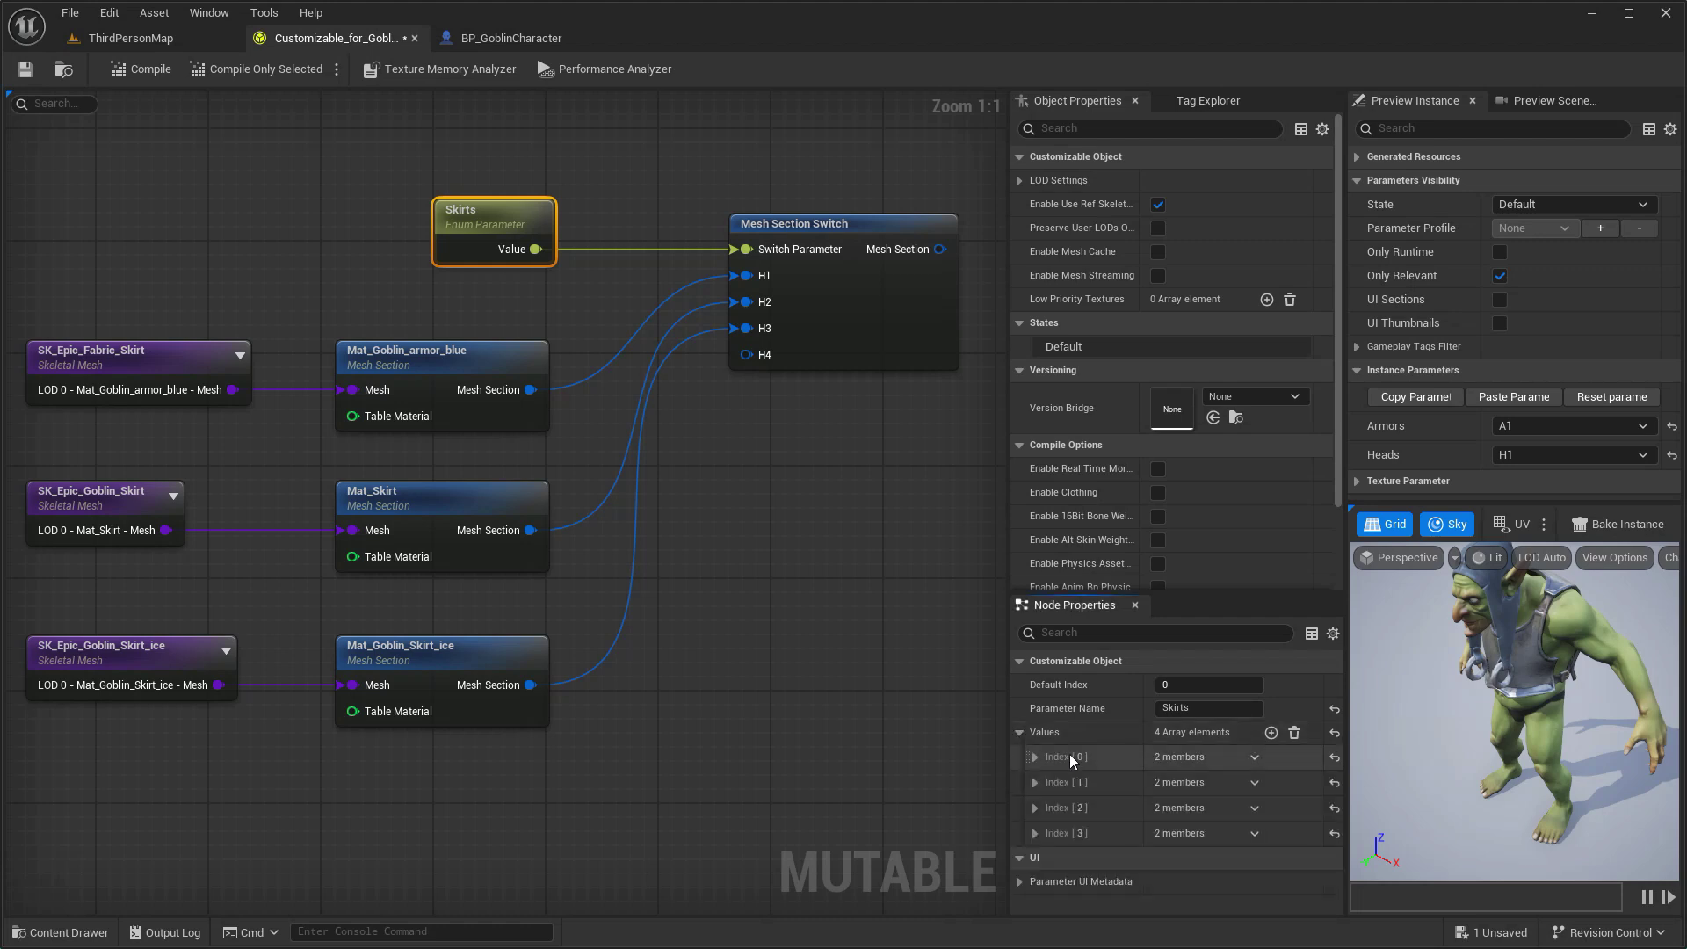
{"action": "left_click", "coordinate": [1035, 758]}
{"action": "double_click", "coordinate": [1204, 781]}
{"action": "type", "text": "S1"}
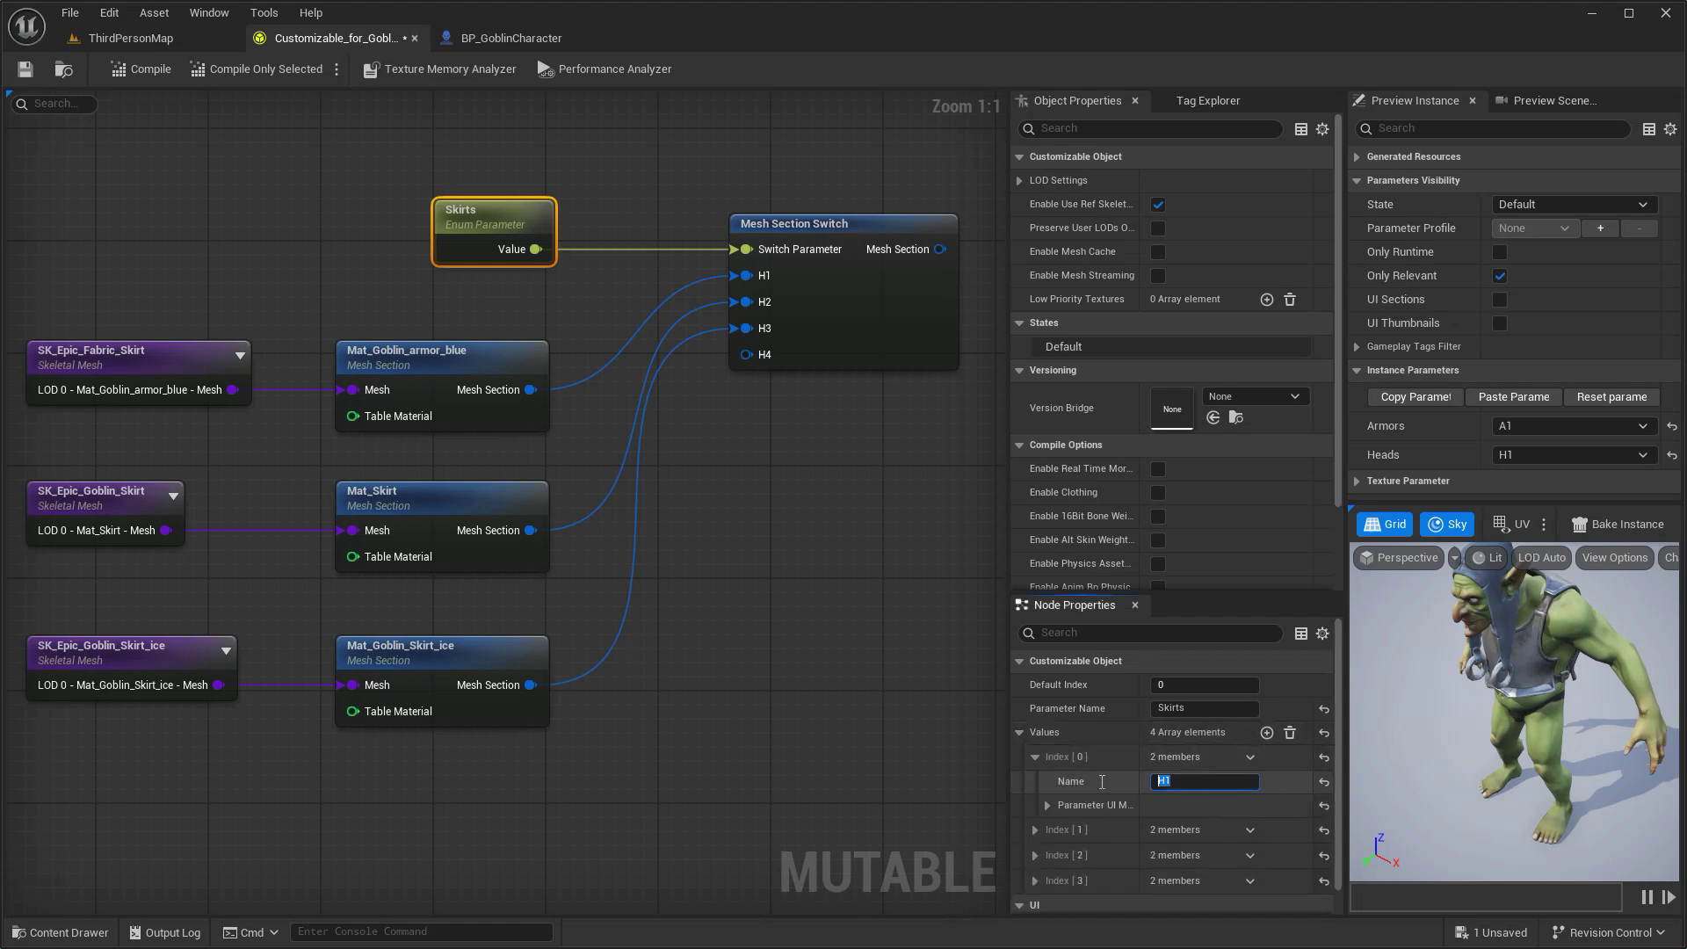
{"action": "key", "text": "Return"}
{"action": "left_click", "coordinate": [1034, 757]}
{"action": "left_click", "coordinate": [1035, 782]}
{"action": "double_click", "coordinate": [1191, 806]}
{"action": "type", "text": "S2"}
{"action": "key", "text": "Return"}
{"action": "left_click", "coordinate": [1035, 783]}
Rename the third and fourth Skirts options to S3 and S4.
{"action": "left_click", "coordinate": [1032, 807]}
{"action": "double_click", "coordinate": [1196, 832]}
{"action": "type", "text": "S3"}
{"action": "key", "text": "Return"}
{"action": "left_click", "coordinate": [1035, 808]}
{"action": "left_click", "coordinate": [1033, 833]}
{"action": "double_click", "coordinate": [1191, 858]}
{"action": "type", "text": "S4"}
{"action": "key", "text": "Return"}
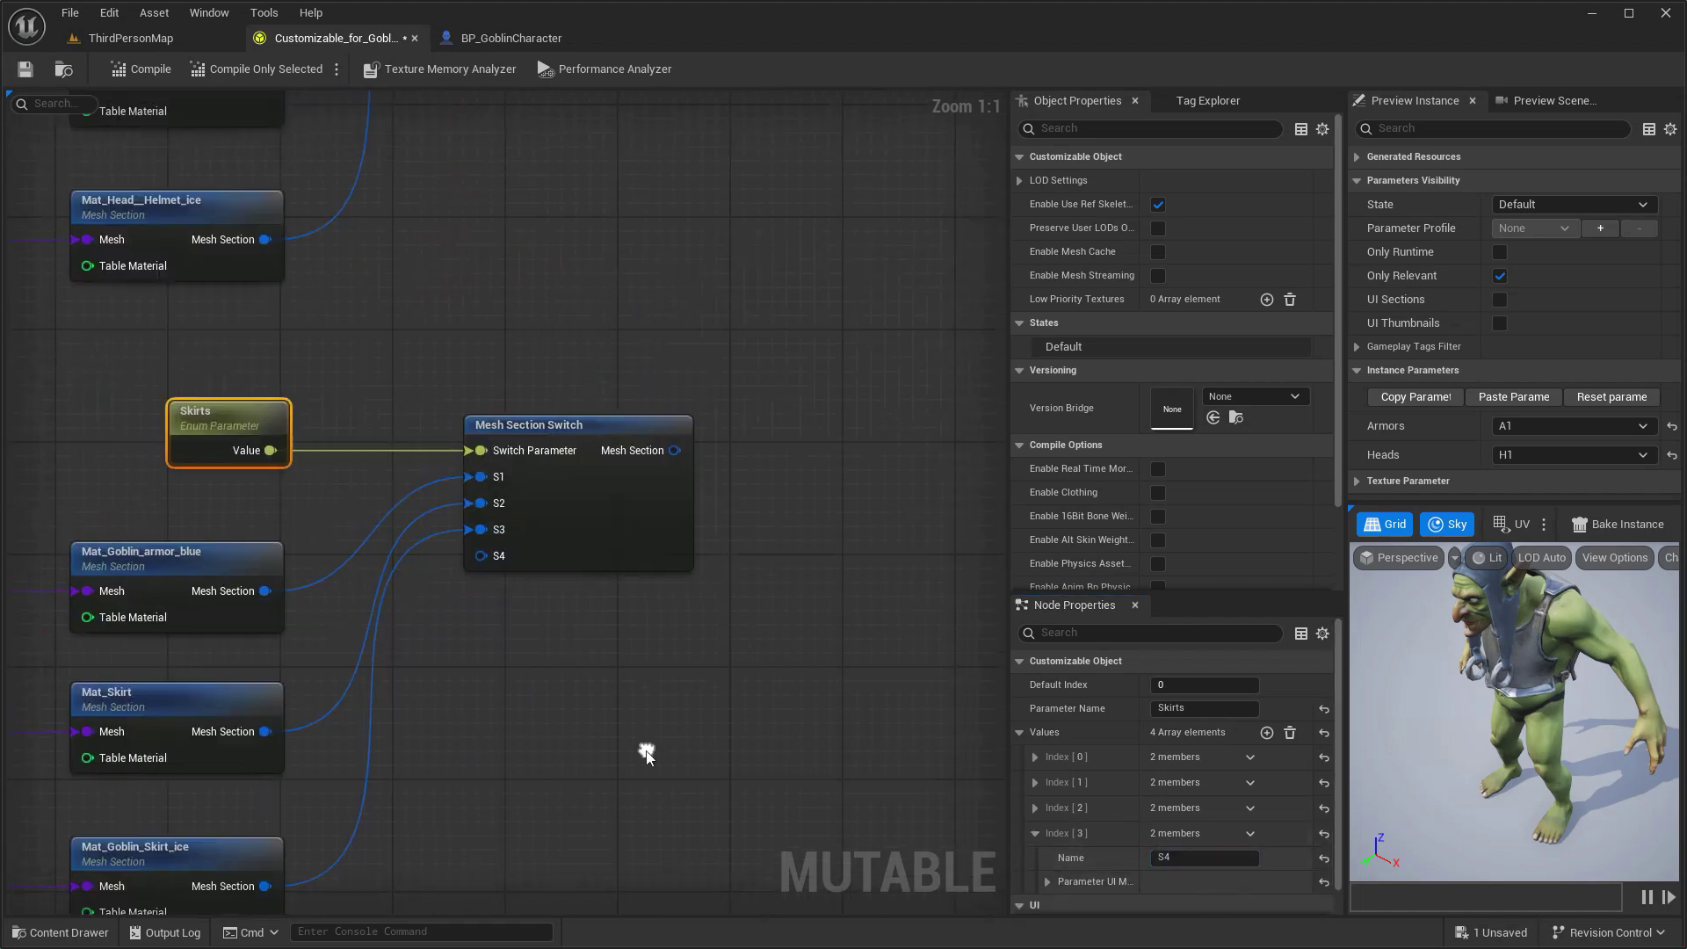
Connect the skirt switch output into the Body node and shift the Body nodes slightly right.
{"action": "scroll", "coordinate": [584, 787], "scroll_direction": "down", "scroll_amount": 4}
{"action": "mouse_move", "coordinate": [581, 754]}
{"action": "left_mouse_down"}
{"action": "mouse_move", "coordinate": [788, 587]}
{"action": "mouse_move", "coordinate": [795, 541]}
{"action": "left_mouse_up"}
{"action": "right_click_drag", "start_coordinate": [795, 542], "coordinate": [478, 413]}
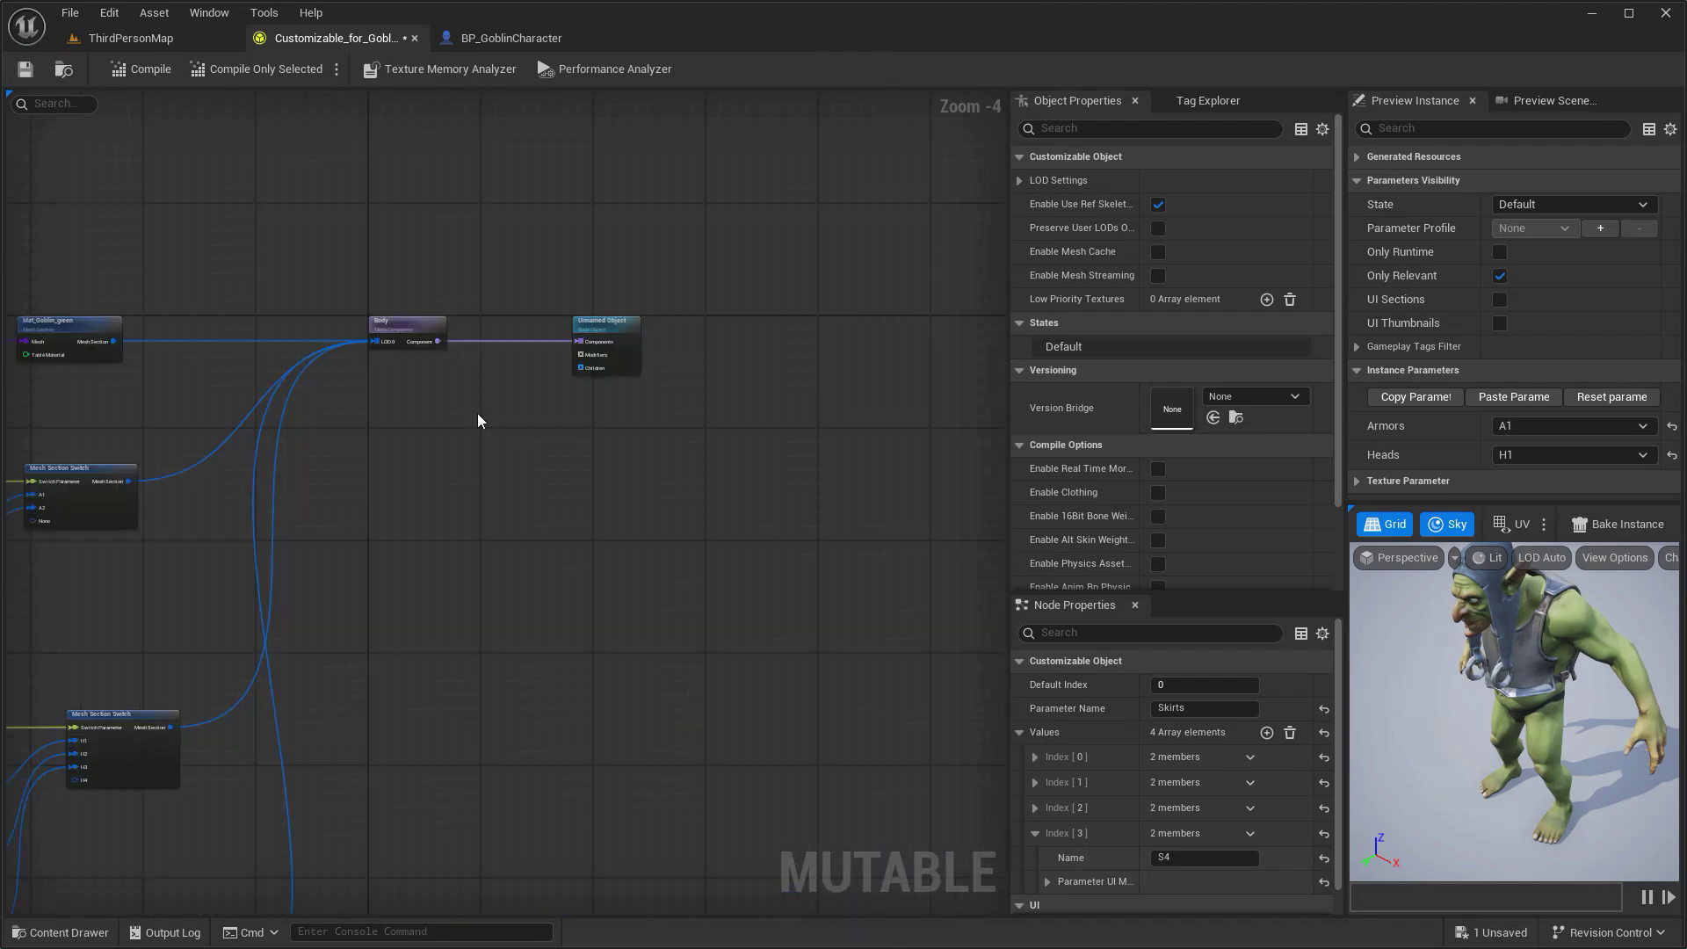
{"action": "scroll", "coordinate": [478, 413], "scroll_direction": "down", "scroll_amount": 2}
{"action": "left_click_drag", "start_coordinate": [430, 356], "coordinate": [570, 393]}
{"action": "left_click_drag", "start_coordinate": [724, 374], "coordinate": [756, 373]}
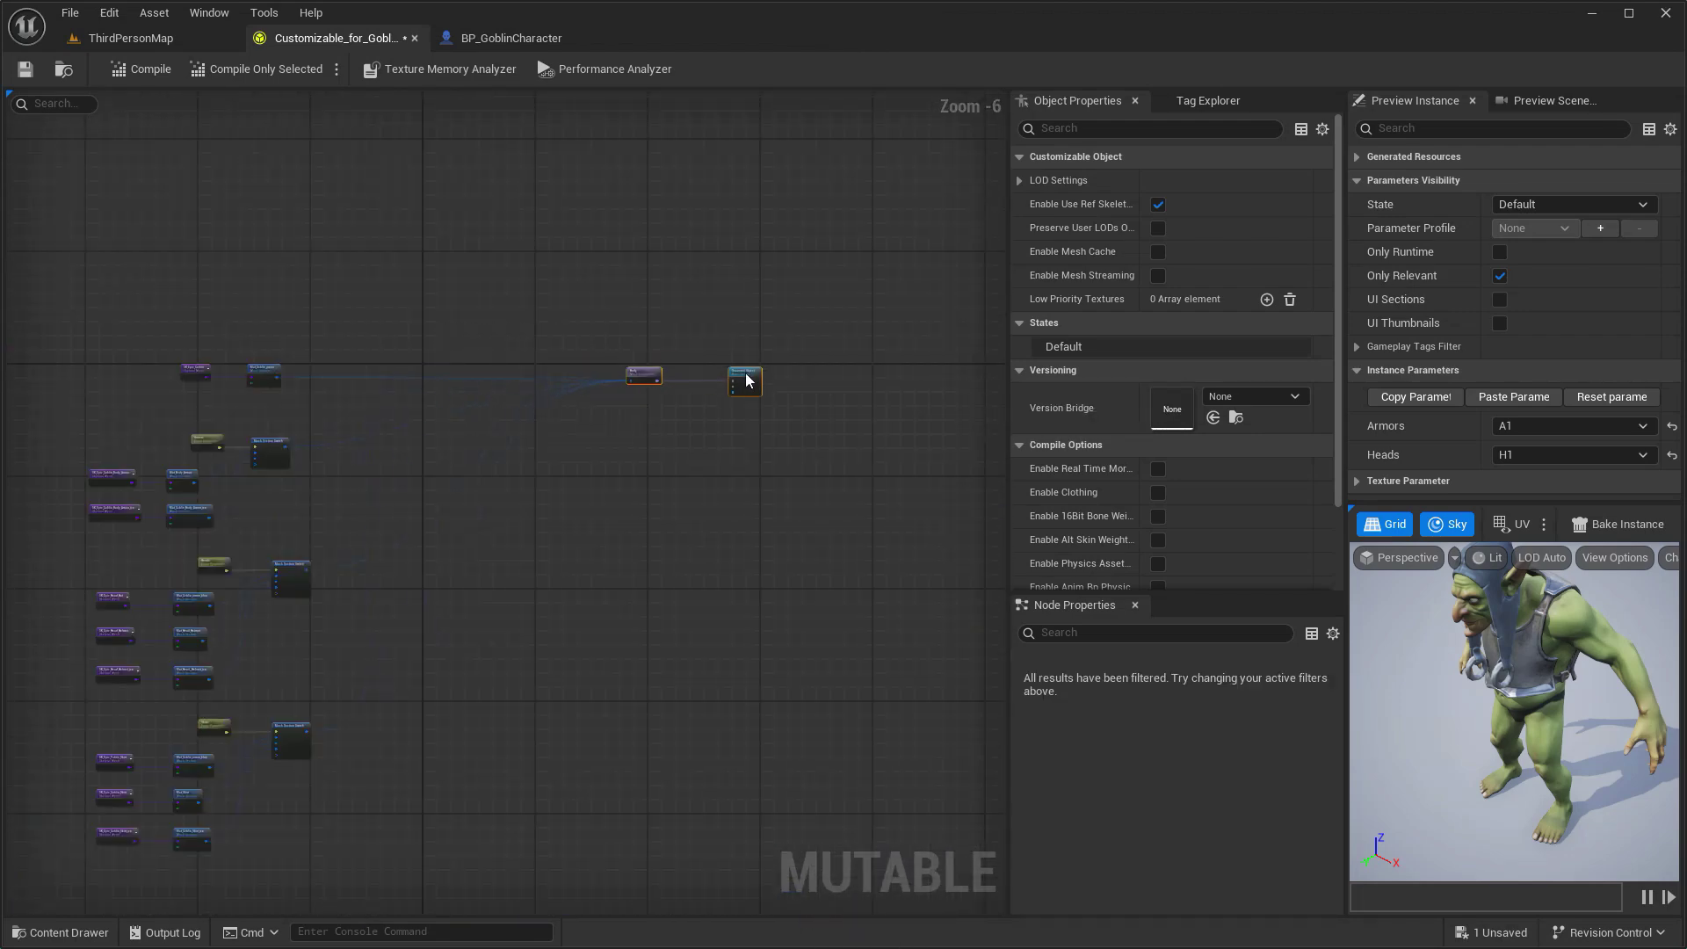
{"action": "right_click_drag", "start_coordinate": [545, 562], "coordinate": [825, 327]}
{"action": "scroll", "coordinate": [599, 575], "scroll_direction": "up", "scroll_amount": 4}
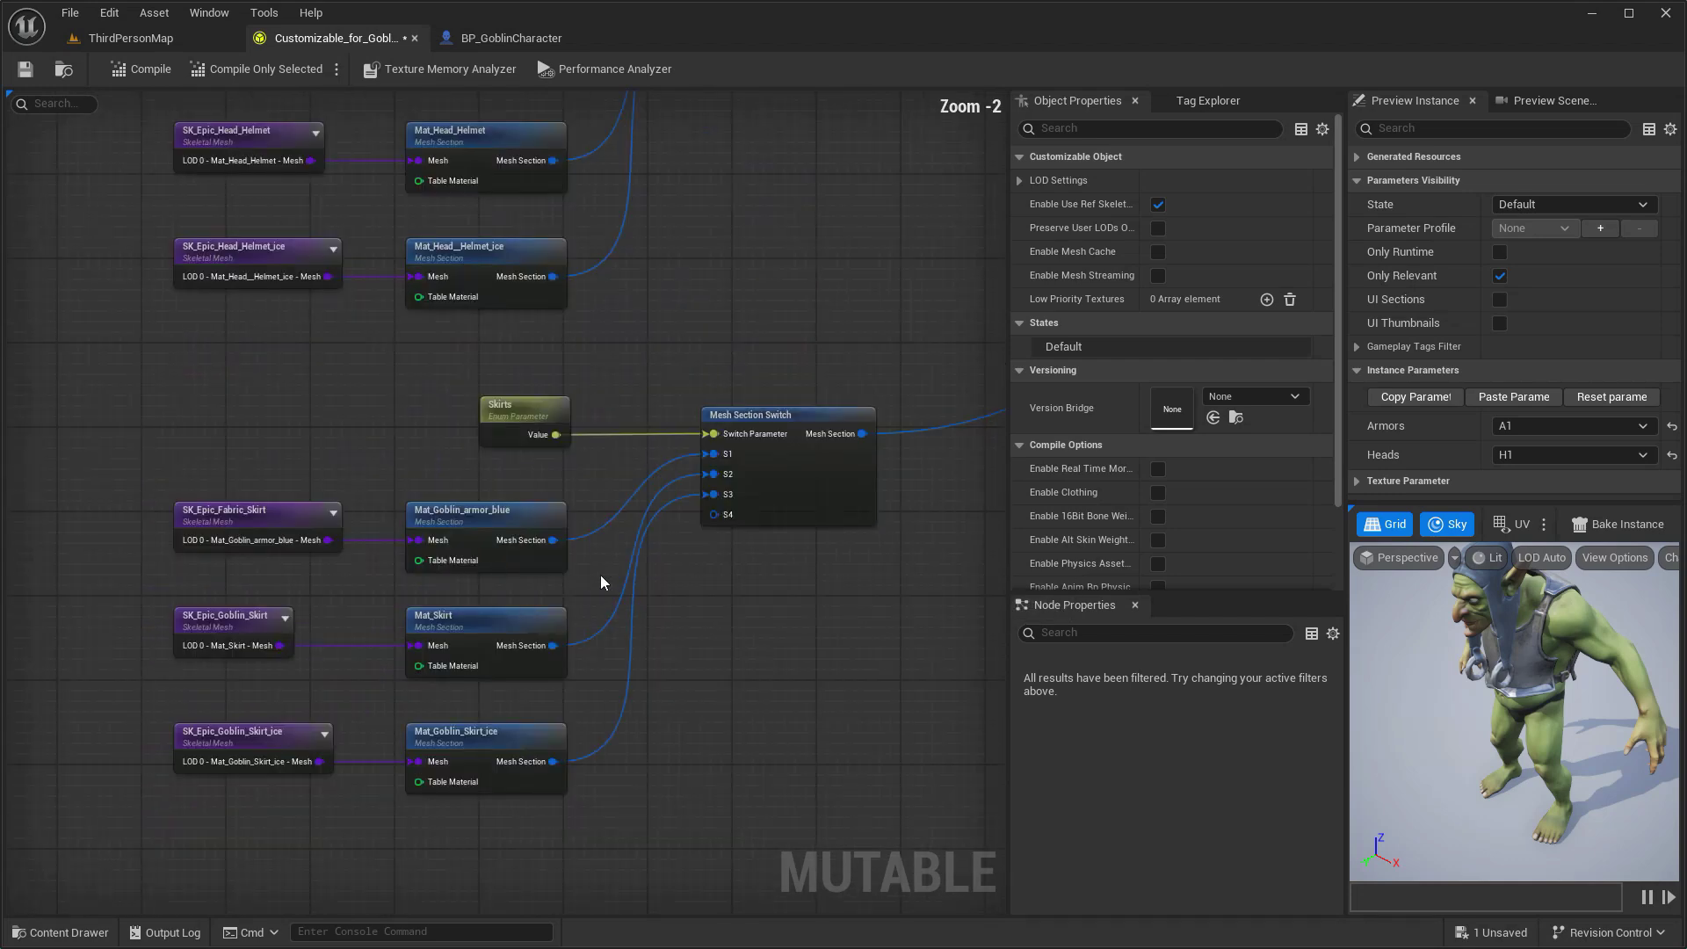
Compile, then preview skirts S2, S3 and S4 before returning the goblin to S1.
{"action": "left_click", "coordinate": [156, 74]}
{"action": "scroll", "coordinate": [1471, 709], "scroll_direction": "up", "scroll_amount": 5}
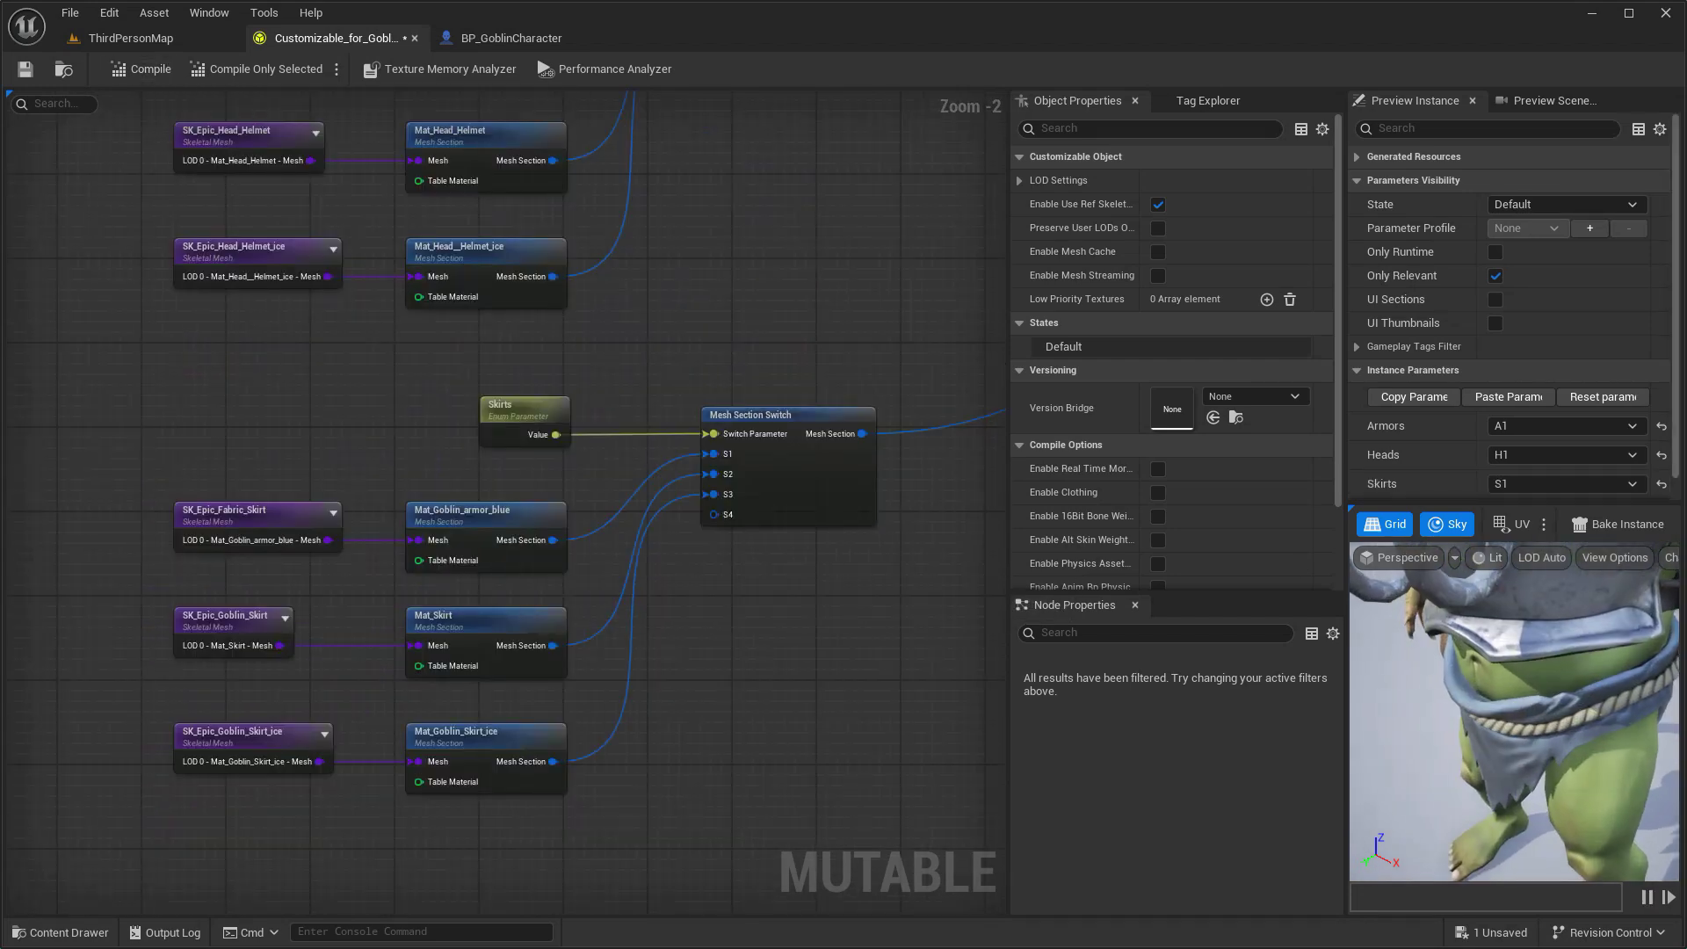
{"action": "left_click", "coordinate": [1537, 483]}
{"action": "left_click", "coordinate": [1525, 541]}
{"action": "left_click", "coordinate": [1530, 483]}
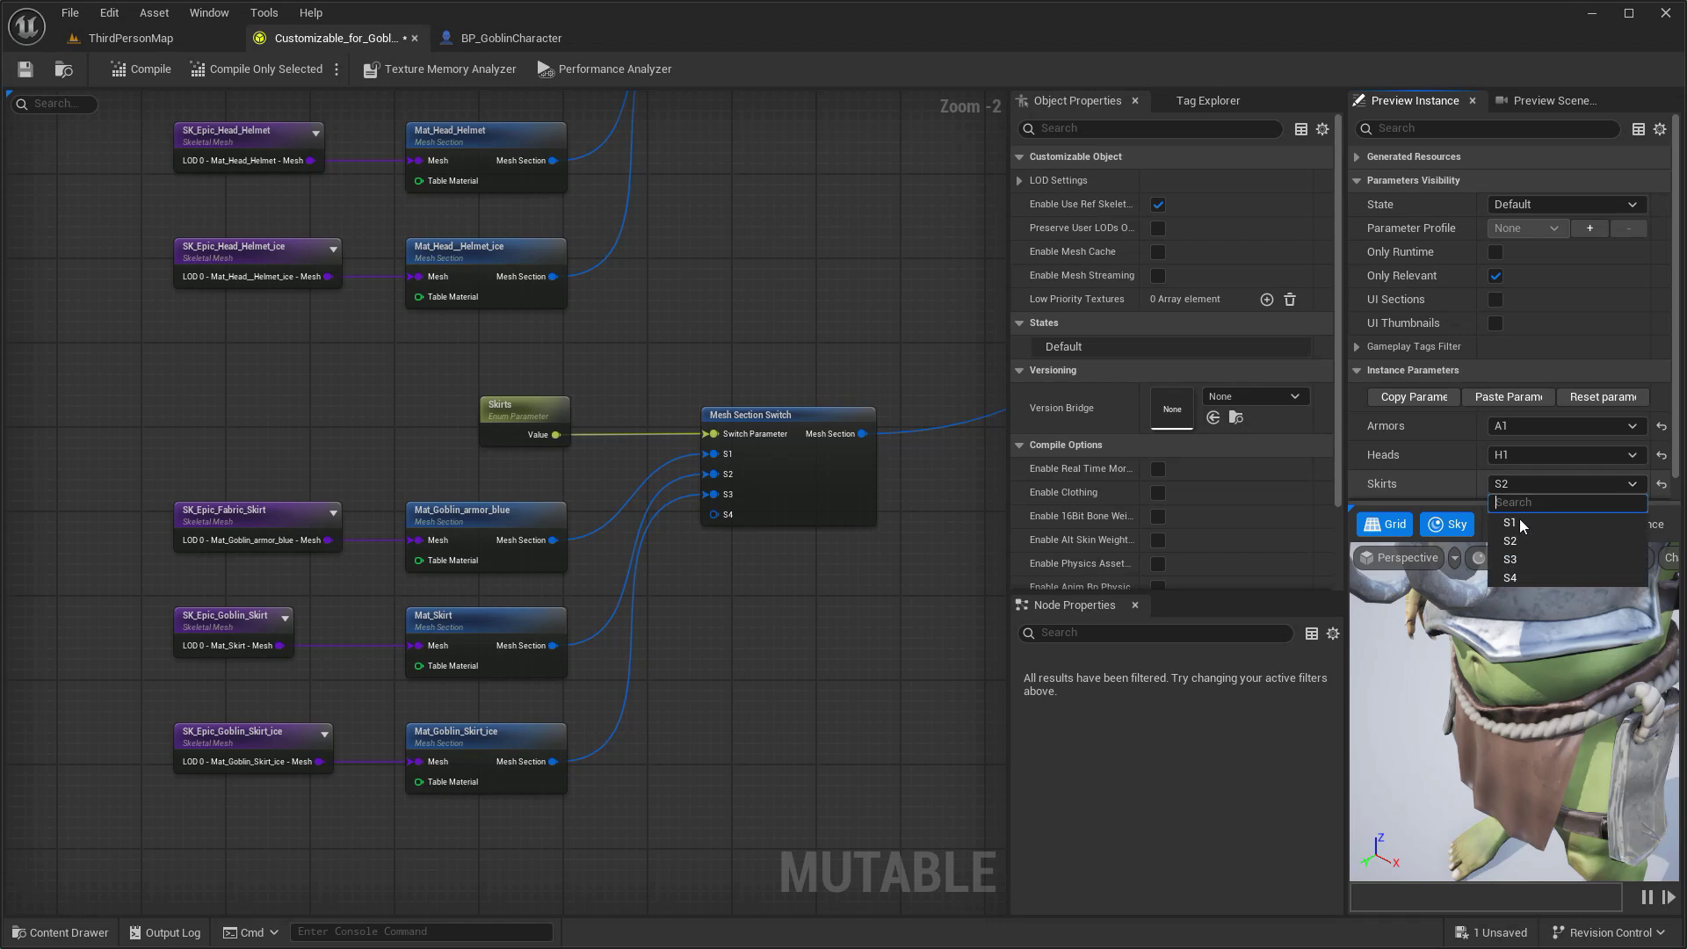
{"action": "left_click", "coordinate": [1520, 559]}
{"action": "left_click", "coordinate": [1528, 485]}
{"action": "left_click", "coordinate": [1520, 576]}
{"action": "left_click", "coordinate": [1538, 484]}
{"action": "left_click", "coordinate": [1510, 522]}
{"action": "scroll", "coordinate": [805, 615], "scroll_direction": "down", "scroll_amount": 1}
{"action": "scroll", "coordinate": [660, 460], "scroll_direction": "down", "scroll_amount": 1}
{"action": "scroll", "coordinate": [630, 453], "scroll_direction": "down", "scroll_amount": 2}
{"action": "scroll", "coordinate": [399, 419], "scroll_direction": "up", "scroll_amount": 4}
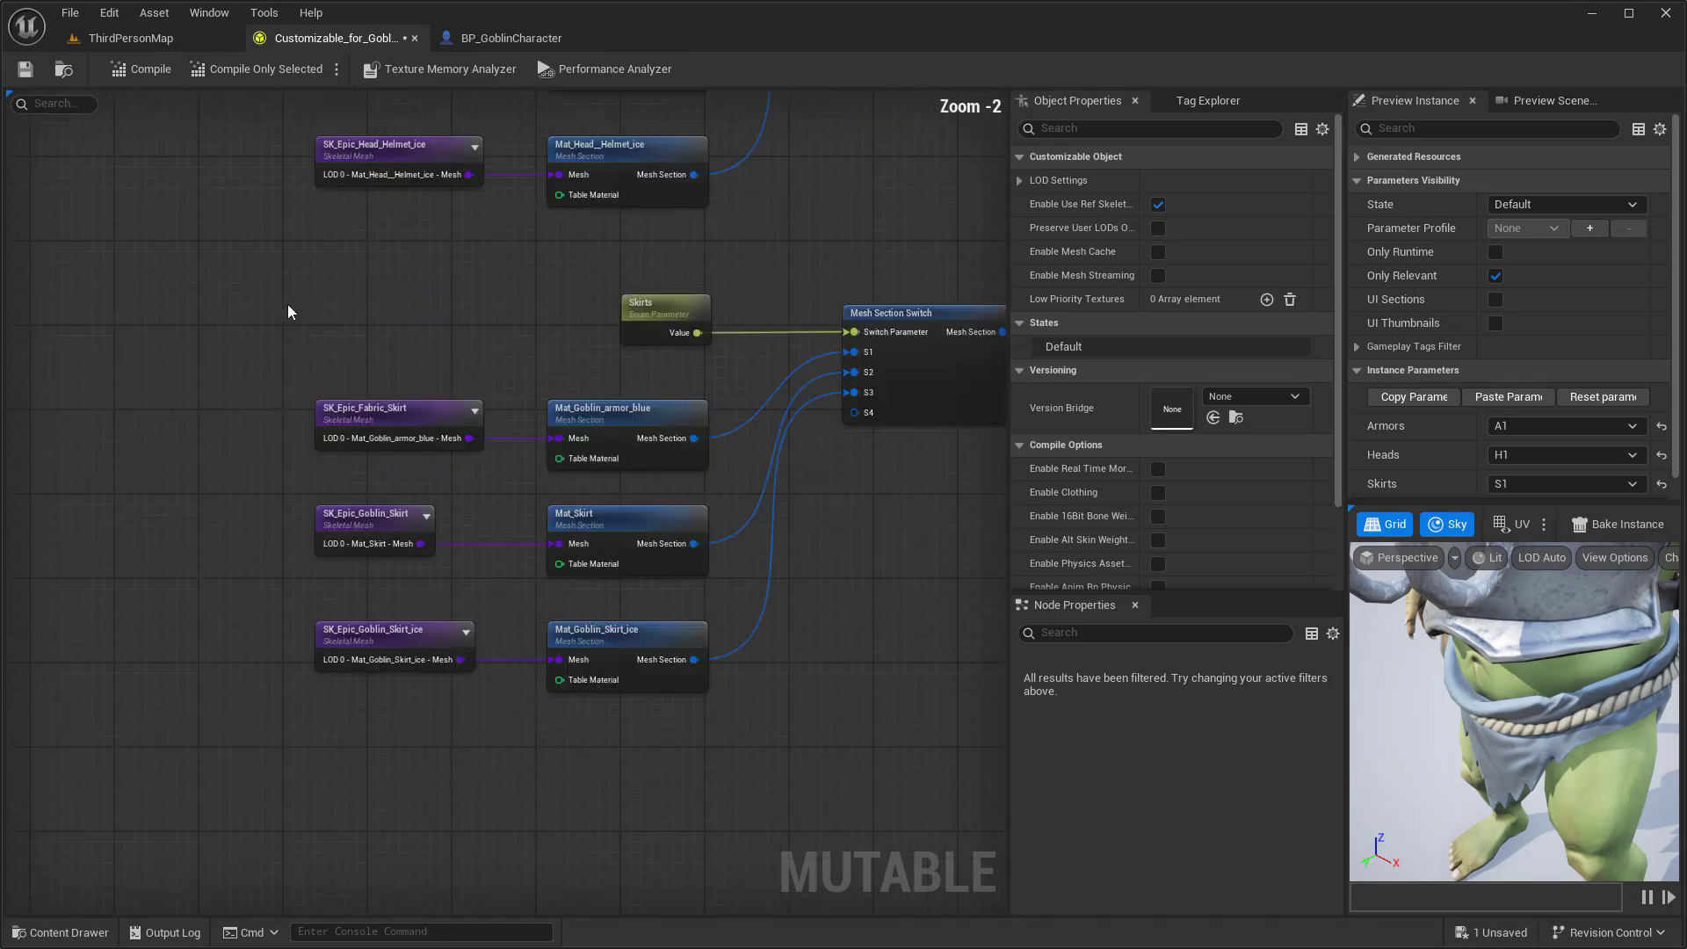
Duplicate the skirt switch nodes and rename the copied enum parameter to Hats.
{"action": "right_click_drag", "start_coordinate": [288, 304], "coordinate": [263, 453]}
{"action": "left_click_drag", "start_coordinate": [237, 426], "coordinate": [897, 578]}
{"action": "key", "text": "ctrl+x"}
{"action": "right_click_drag", "start_coordinate": [798, 761], "coordinate": [761, 275]}
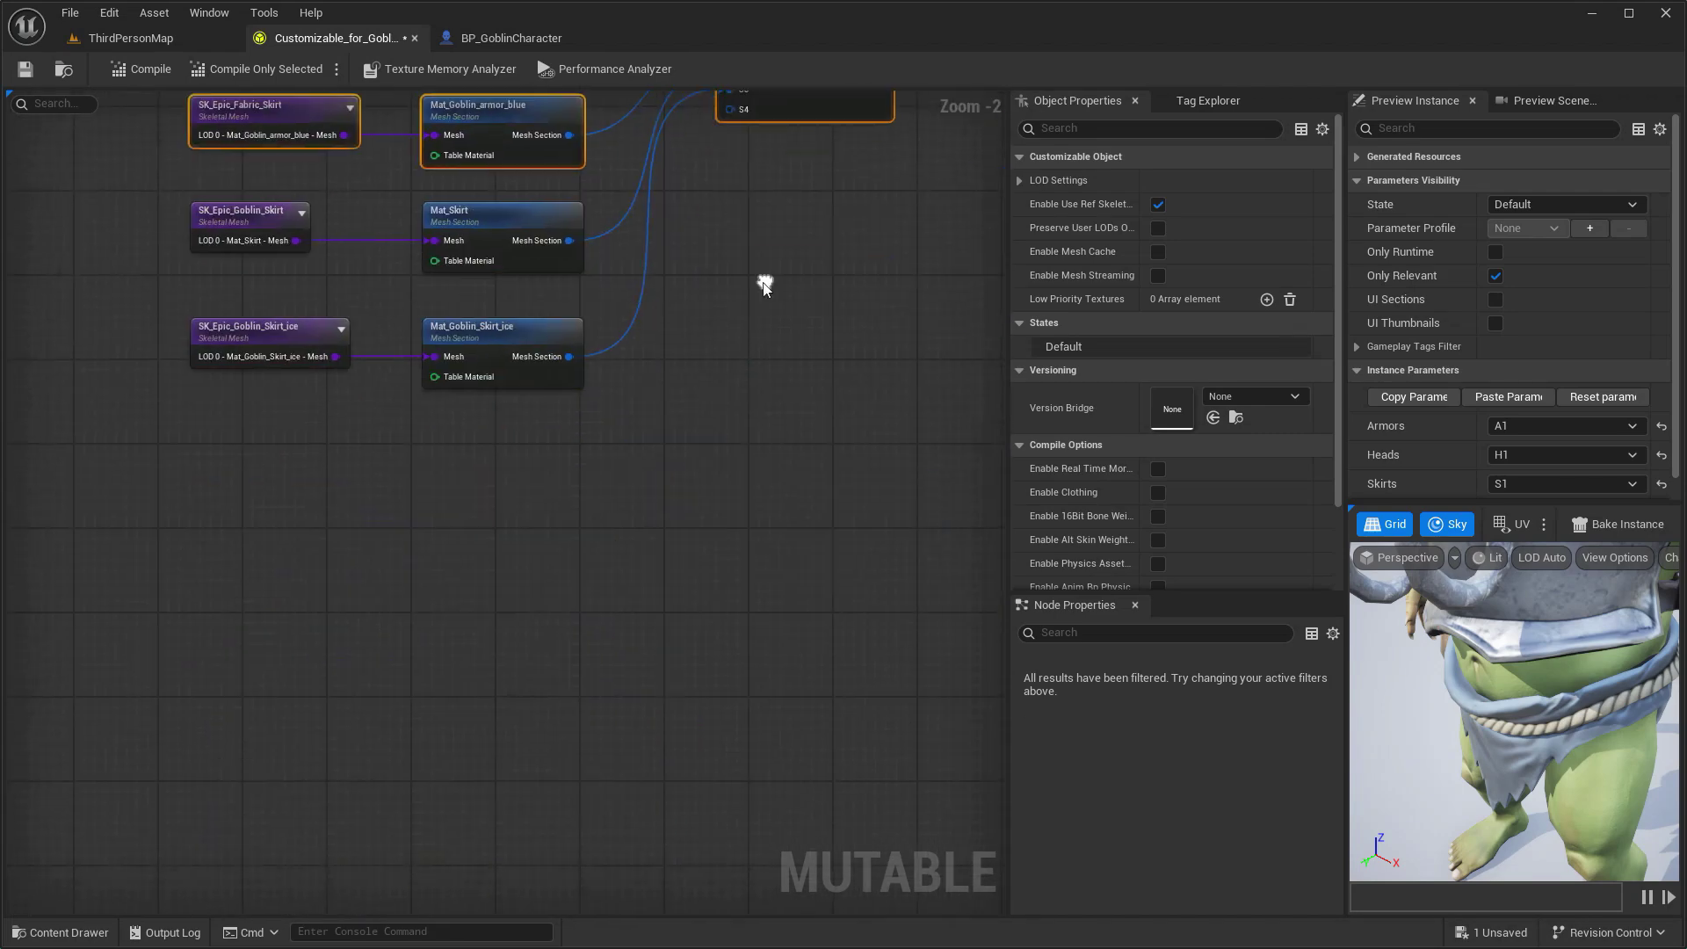
{"action": "key", "text": "ctrl+v"}
{"action": "scroll", "coordinate": [563, 456], "scroll_direction": "up", "scroll_amount": 2}
{"action": "left_click_drag", "start_coordinate": [516, 515], "coordinate": [515, 529]}
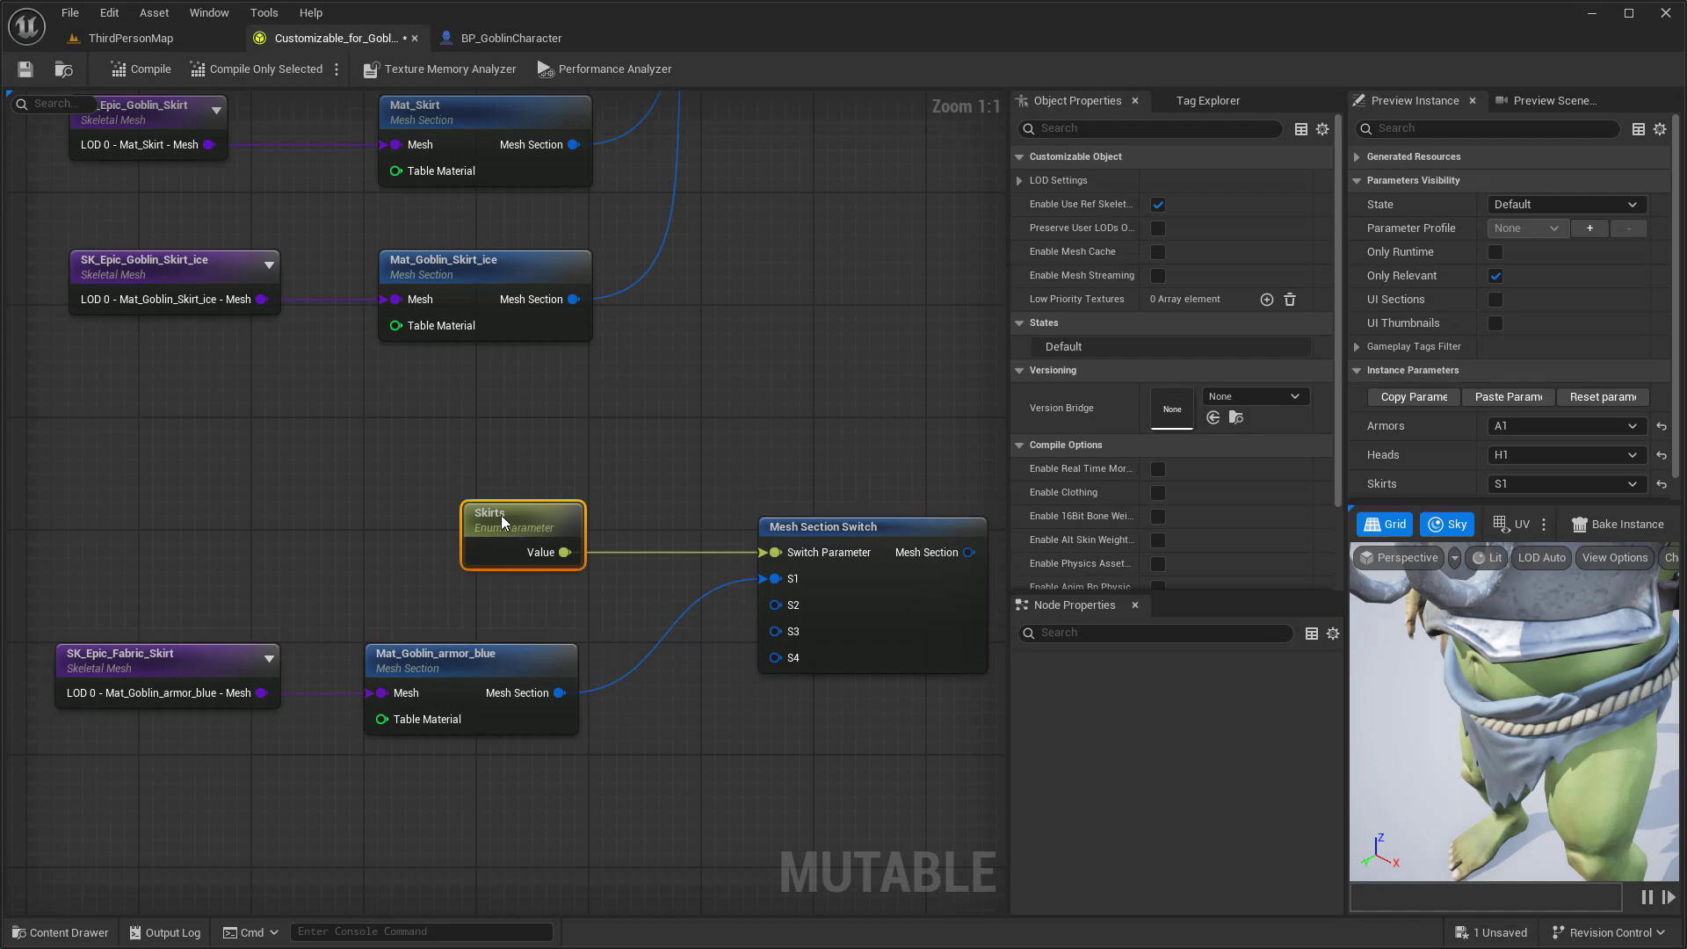
{"action": "double_click", "coordinate": [501, 515]}
{"action": "type", "text": "Hats"}
{"action": "key", "text": "Return"}
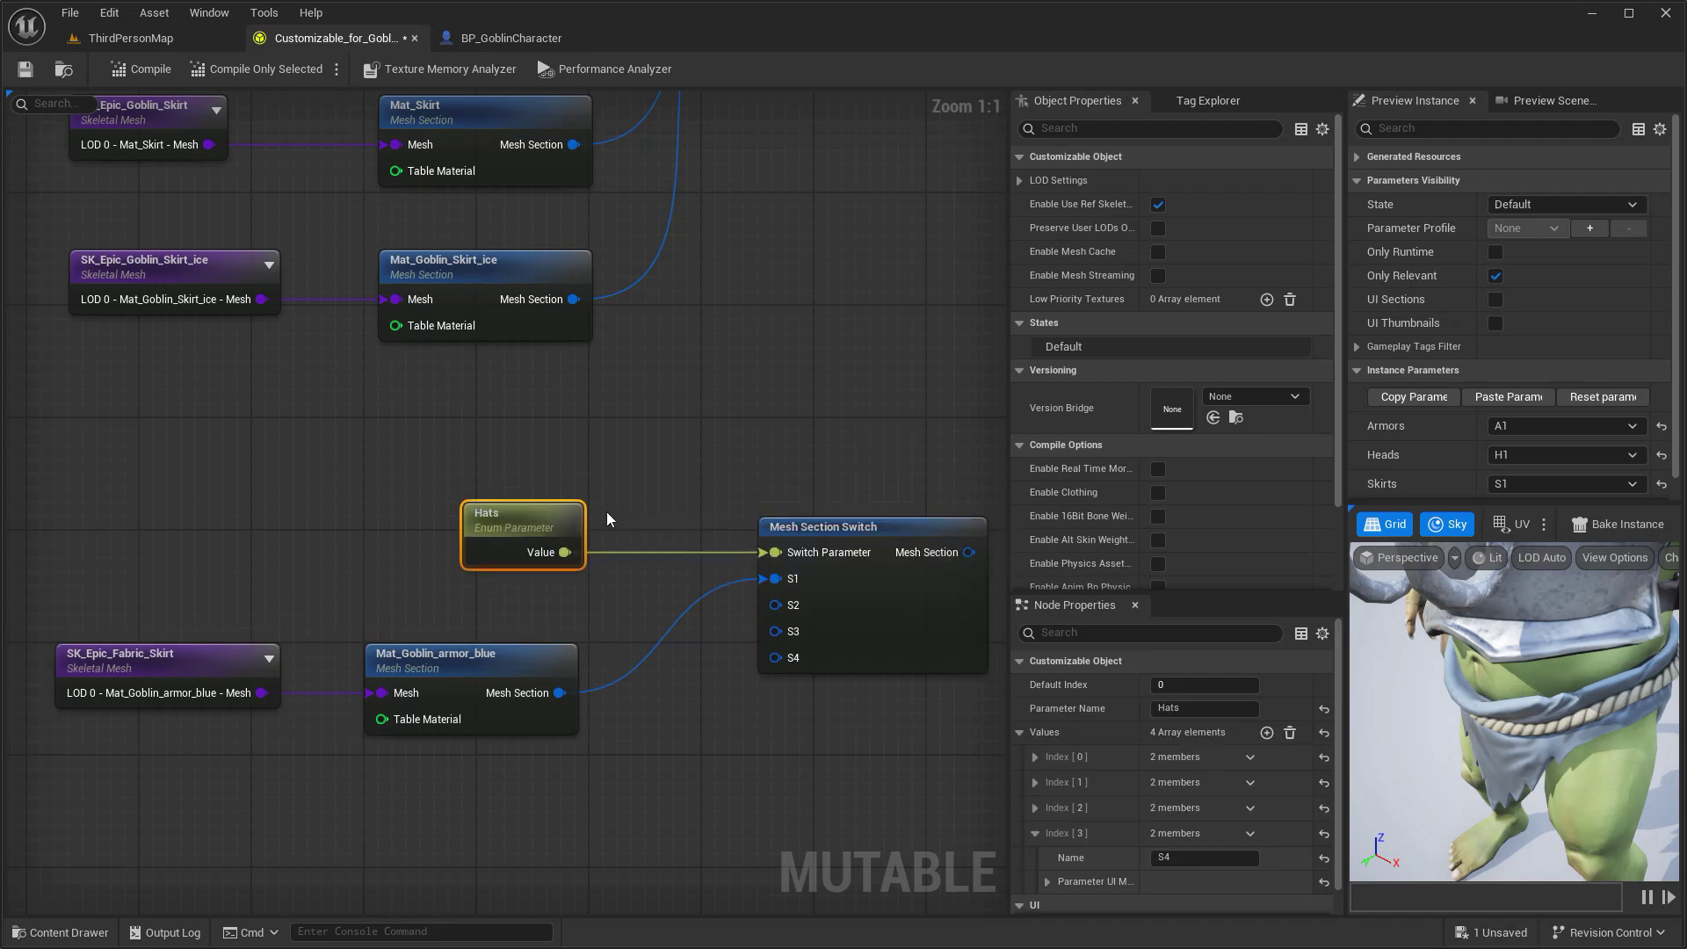
Swap the copied mesh to SK_Epic_Wizard_Hat, clear the old skirt material, and wire it into the section.
{"action": "right_click_drag", "start_coordinate": [635, 498], "coordinate": [373, 372]}
{"action": "left_click", "coordinate": [380, 413], "text": "alt"}
{"action": "left_click", "coordinate": [298, 374]}
{"action": "key", "text": "ctrl+space"}
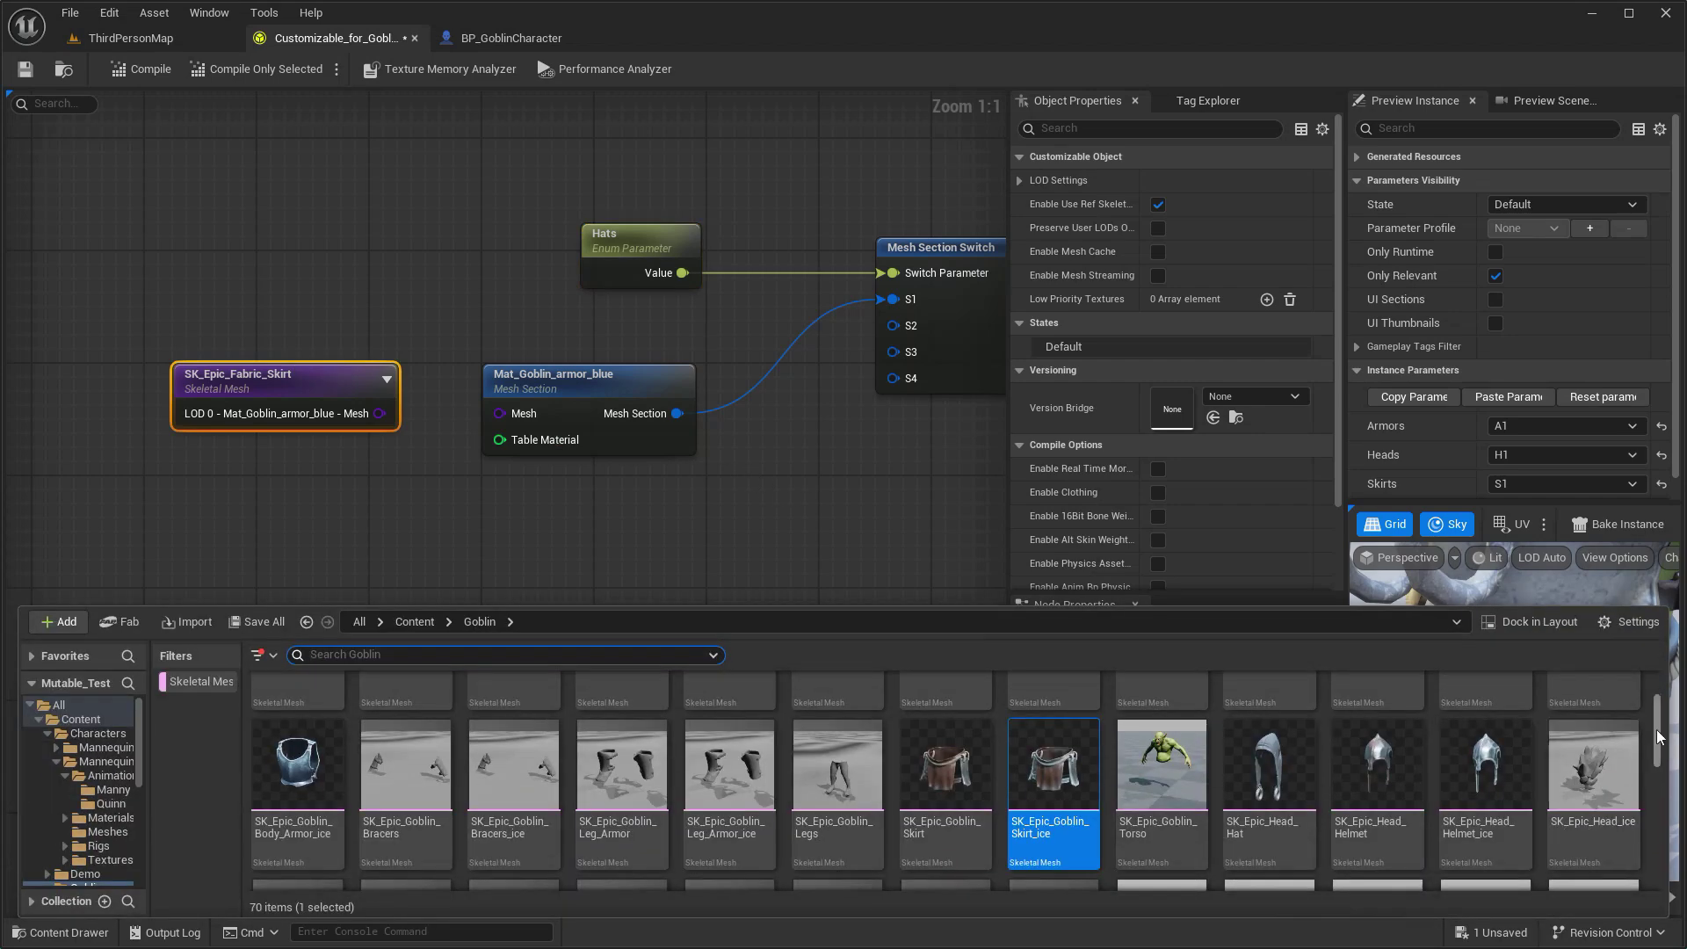
{"action": "scroll", "coordinate": [1659, 771], "scroll_direction": "down", "scroll_amount": 1}
{"action": "scroll", "coordinate": [1660, 772], "scroll_direction": "down", "scroll_amount": 1}
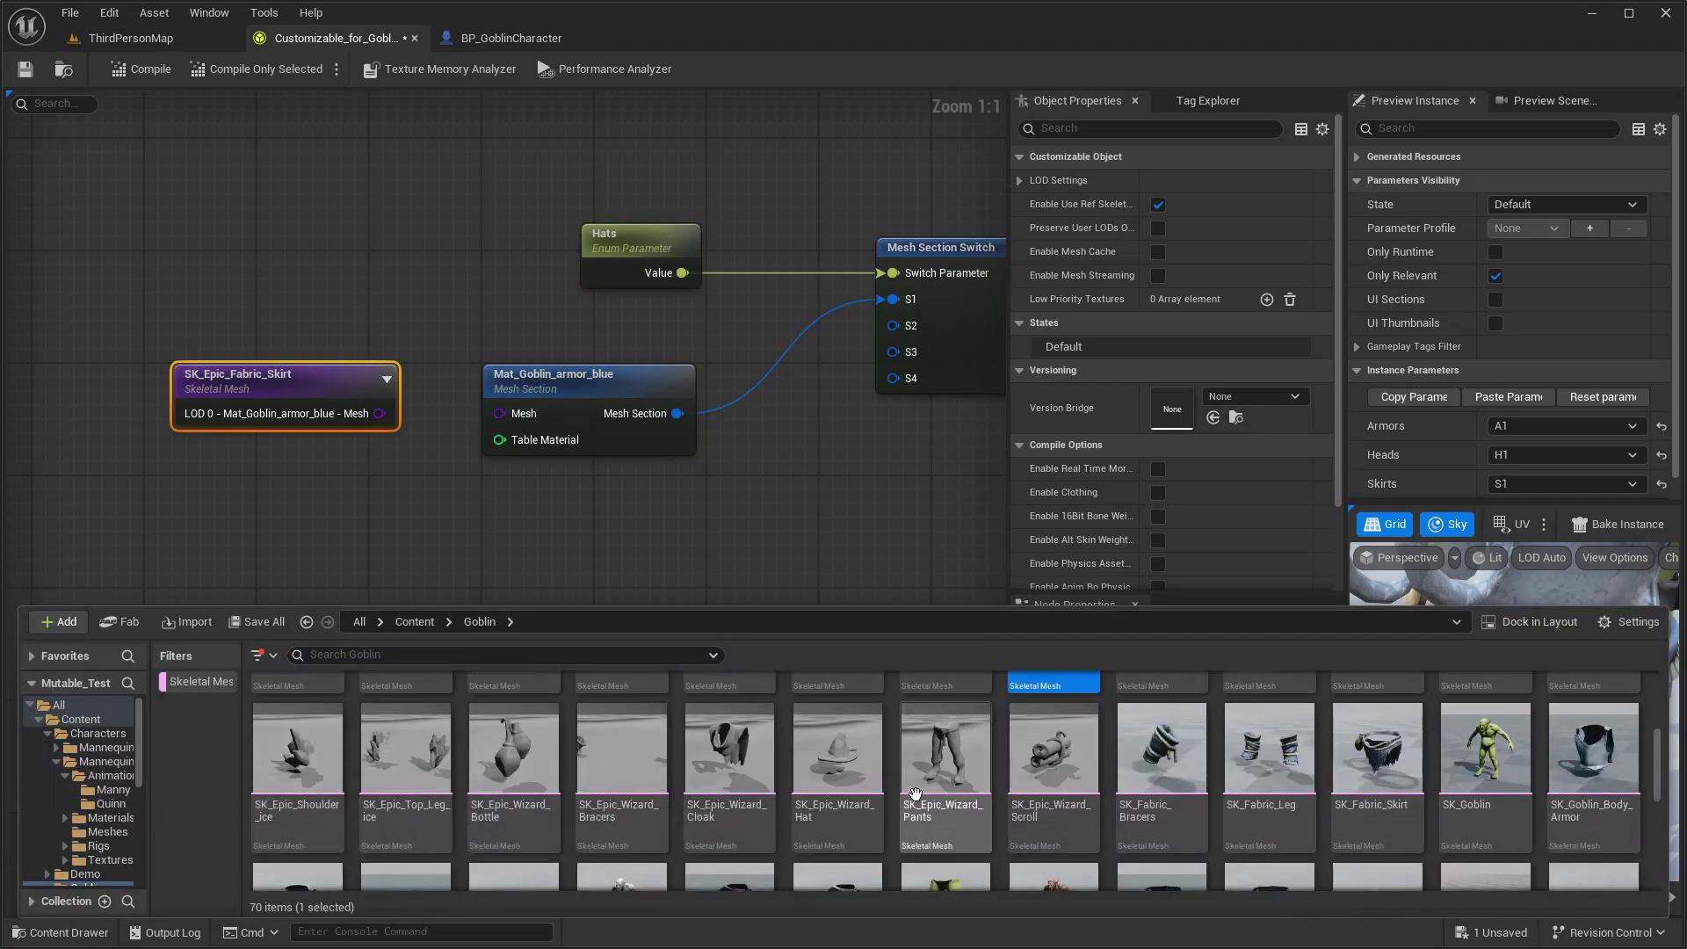
{"action": "left_click", "coordinate": [356, 377]}
{"action": "left_click", "coordinate": [1213, 709]}
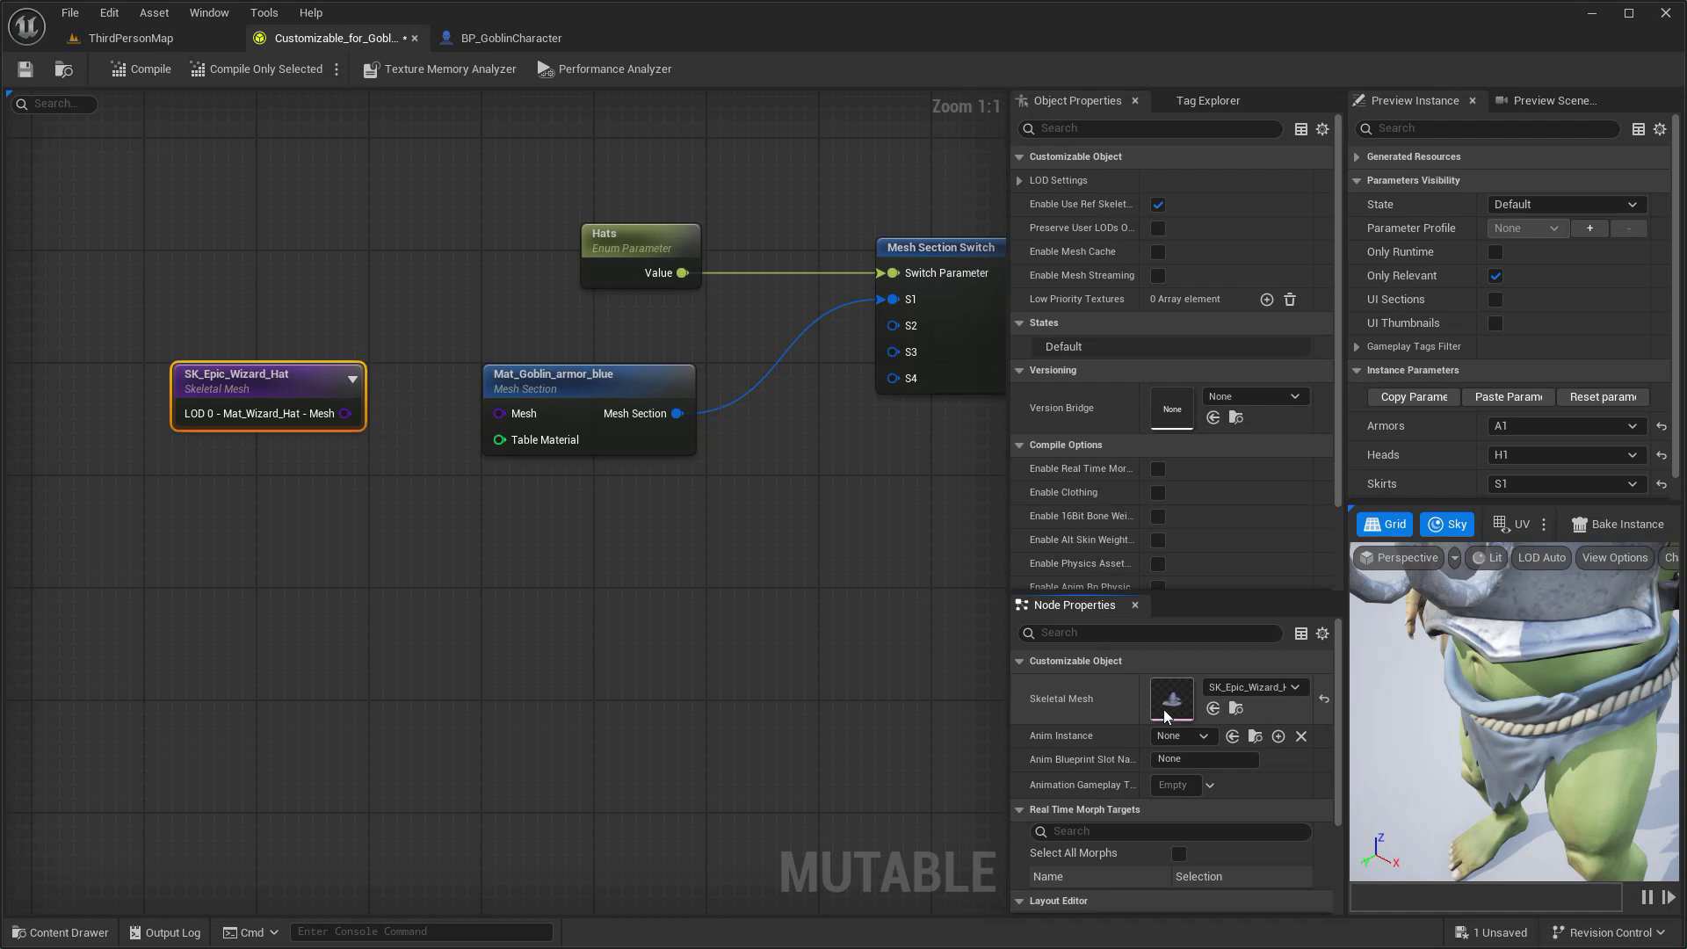
{"action": "left_click", "coordinate": [609, 377]}
{"action": "left_click", "coordinate": [1214, 773]}
{"action": "left_click_drag", "start_coordinate": [345, 413], "coordinate": [500, 399]}
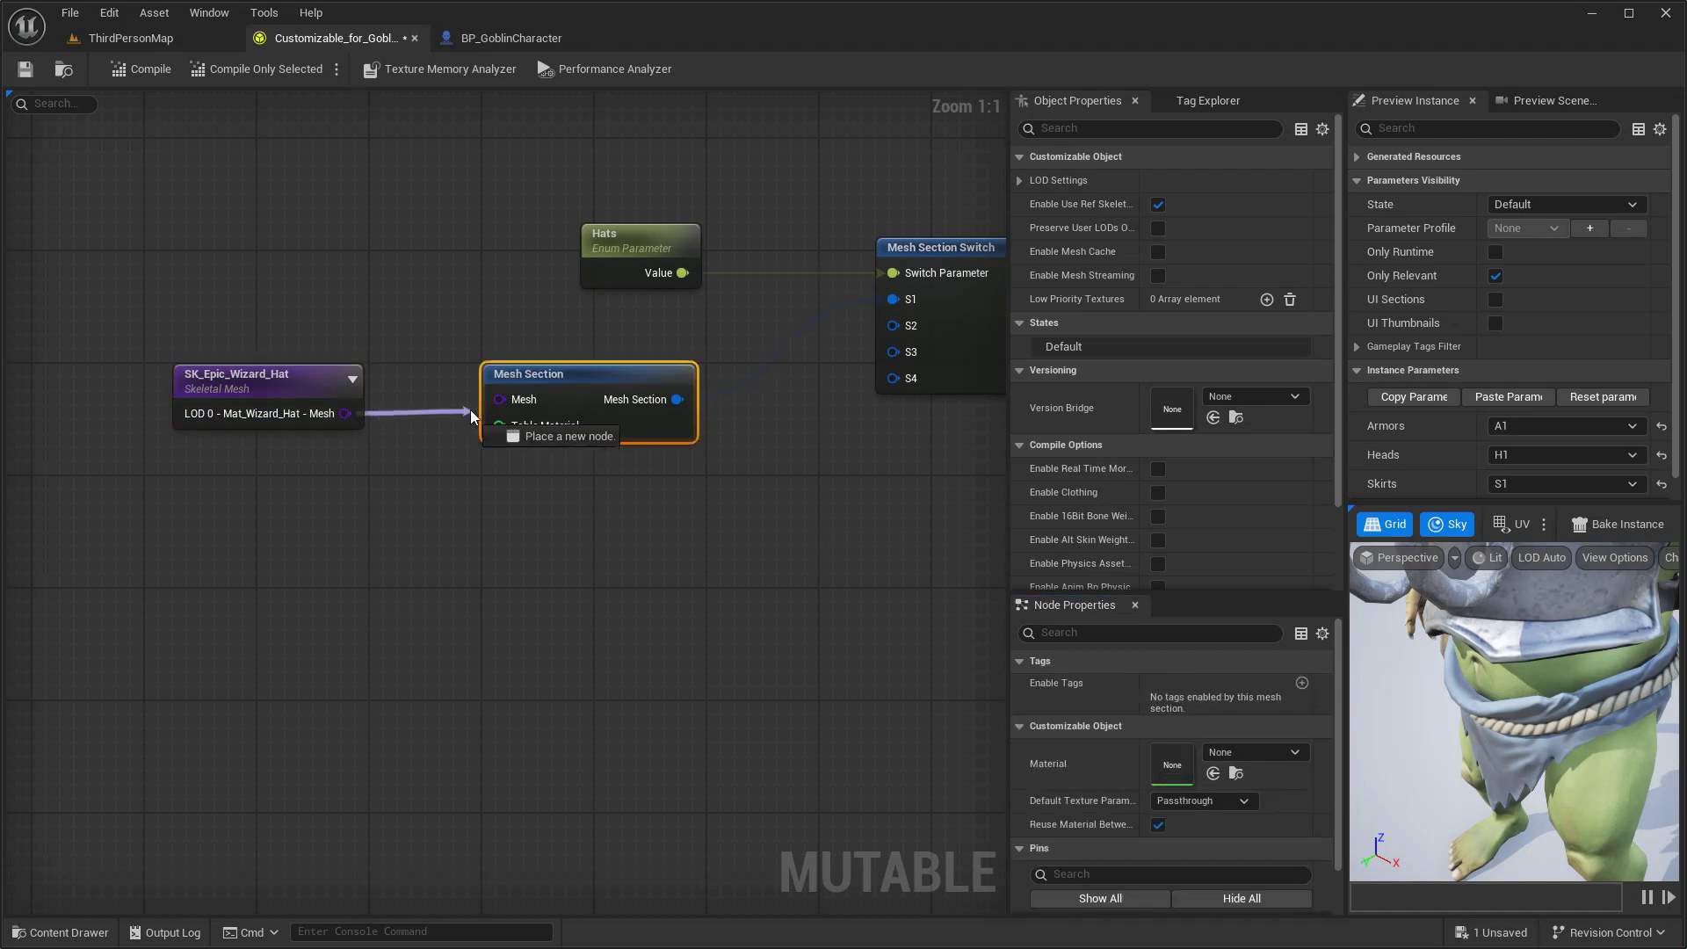
Rename the Hats options to ht1 and ht2 and delete the extra options.
{"action": "right_click_drag", "start_coordinate": [742, 506], "coordinate": [550, 525]}
{"action": "left_click", "coordinate": [425, 252]}
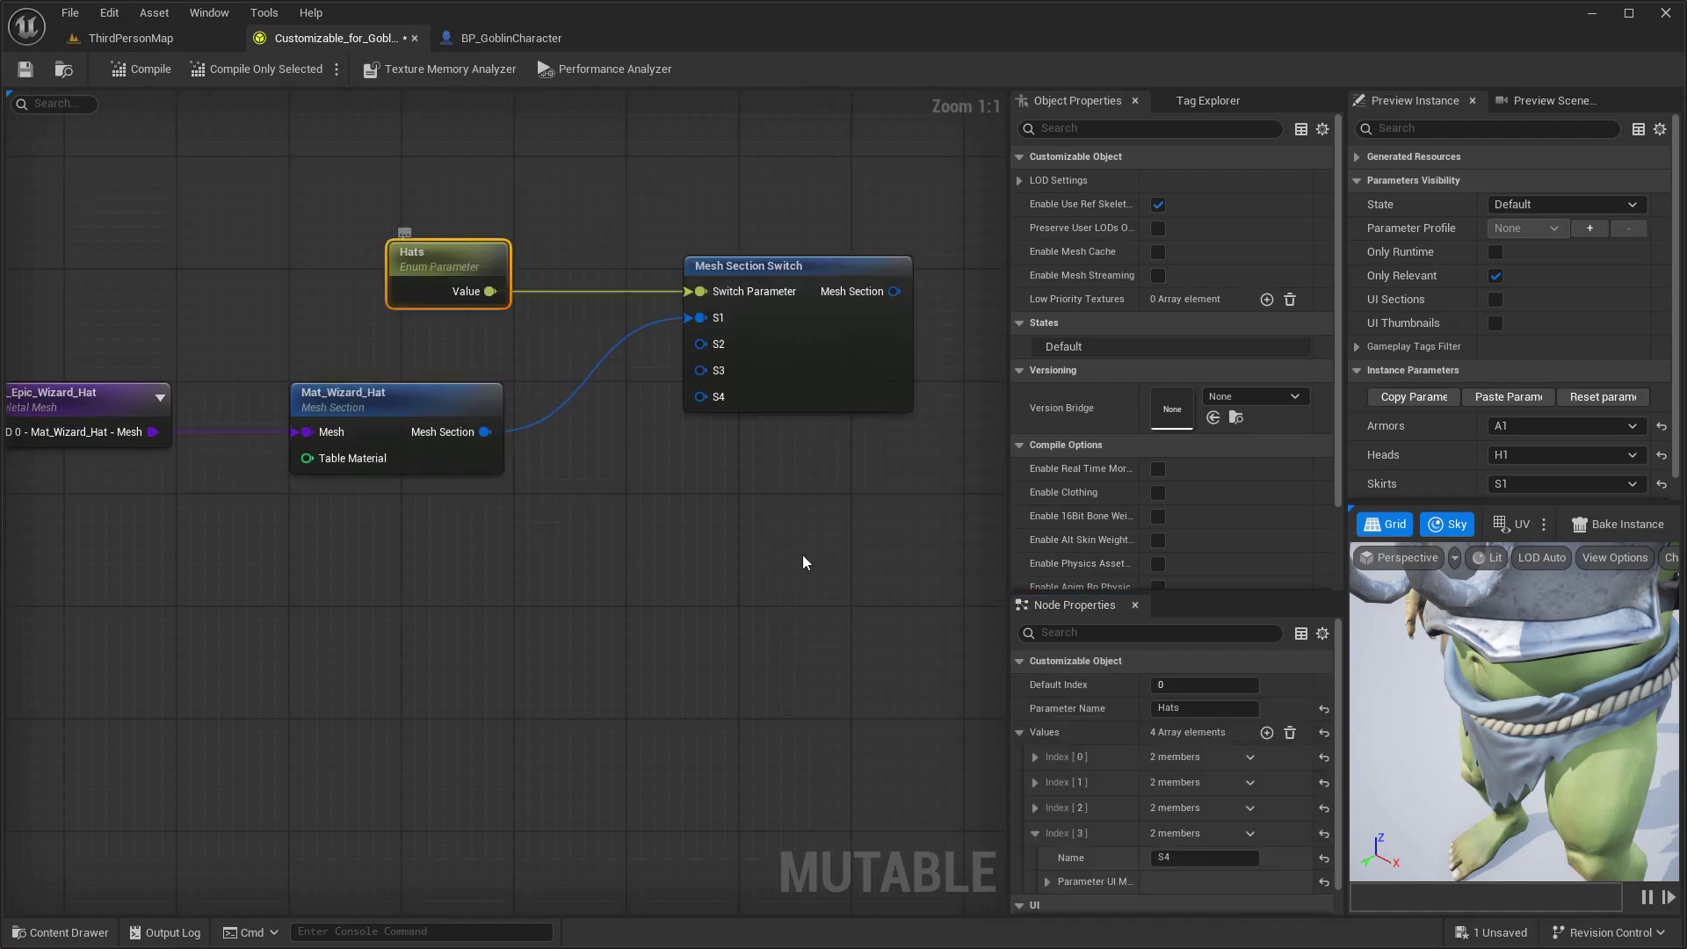
{"action": "left_click", "coordinate": [1035, 757]}
{"action": "left_click", "coordinate": [1243, 783]}
{"action": "type", "text": "ht1"}
{"action": "key", "text": "Return"}
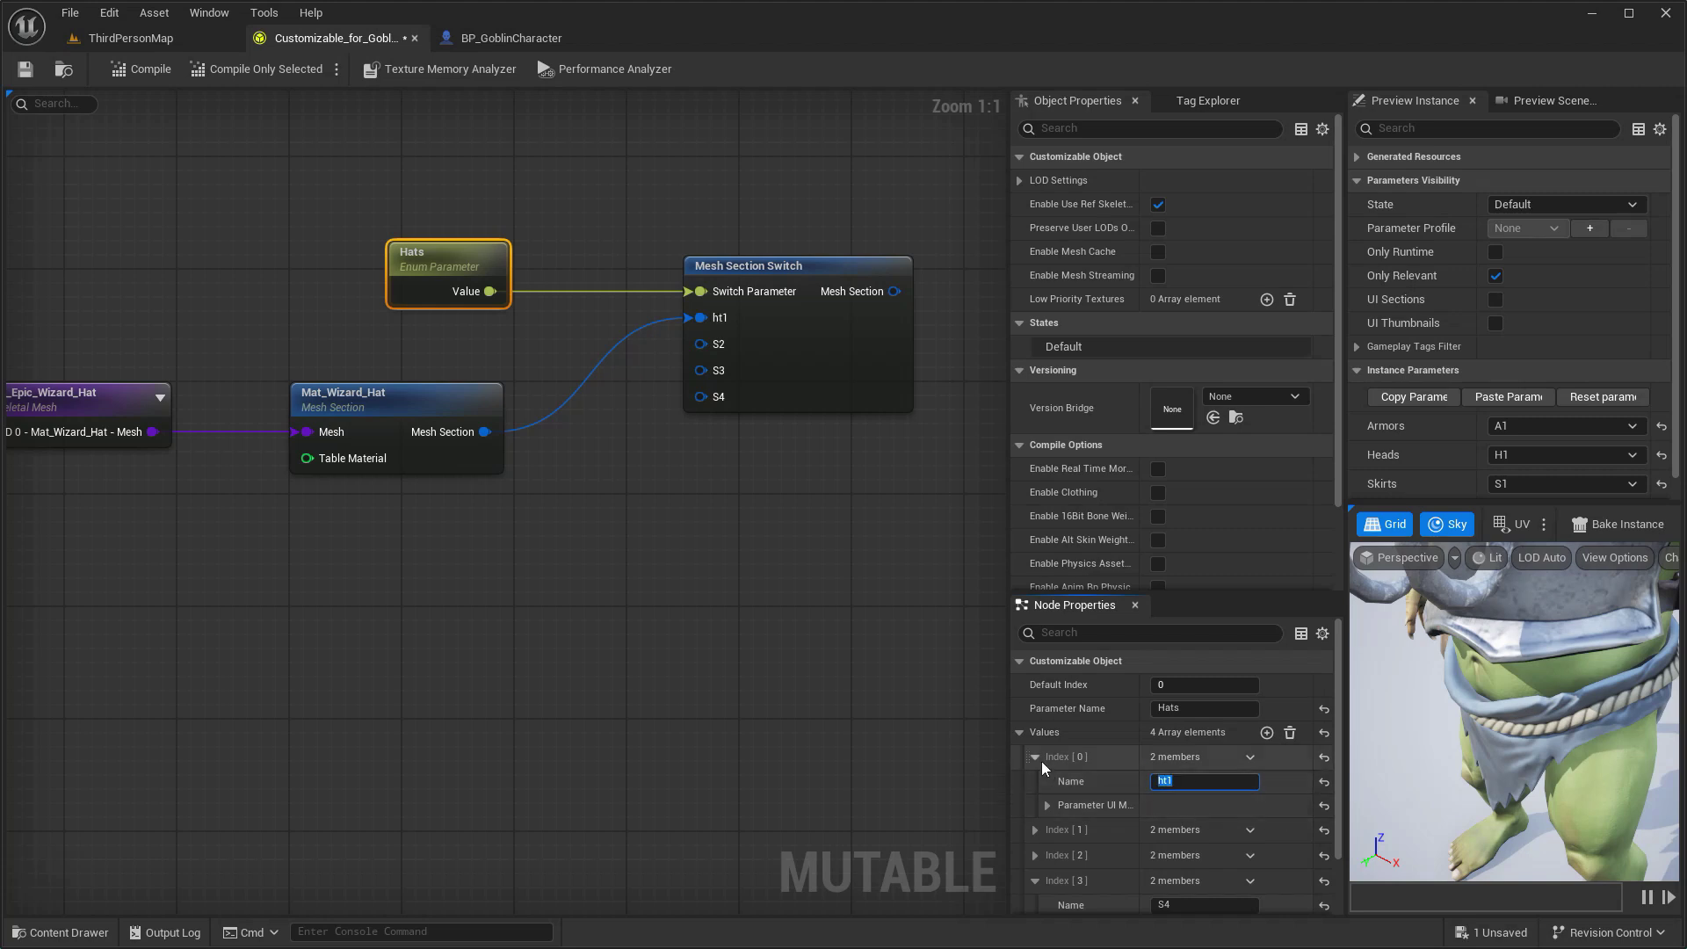
{"action": "left_click", "coordinate": [1035, 756]}
{"action": "left_click", "coordinate": [1033, 781]}
{"action": "left_click", "coordinate": [1211, 804]}
{"action": "type", "text": "ht2"}
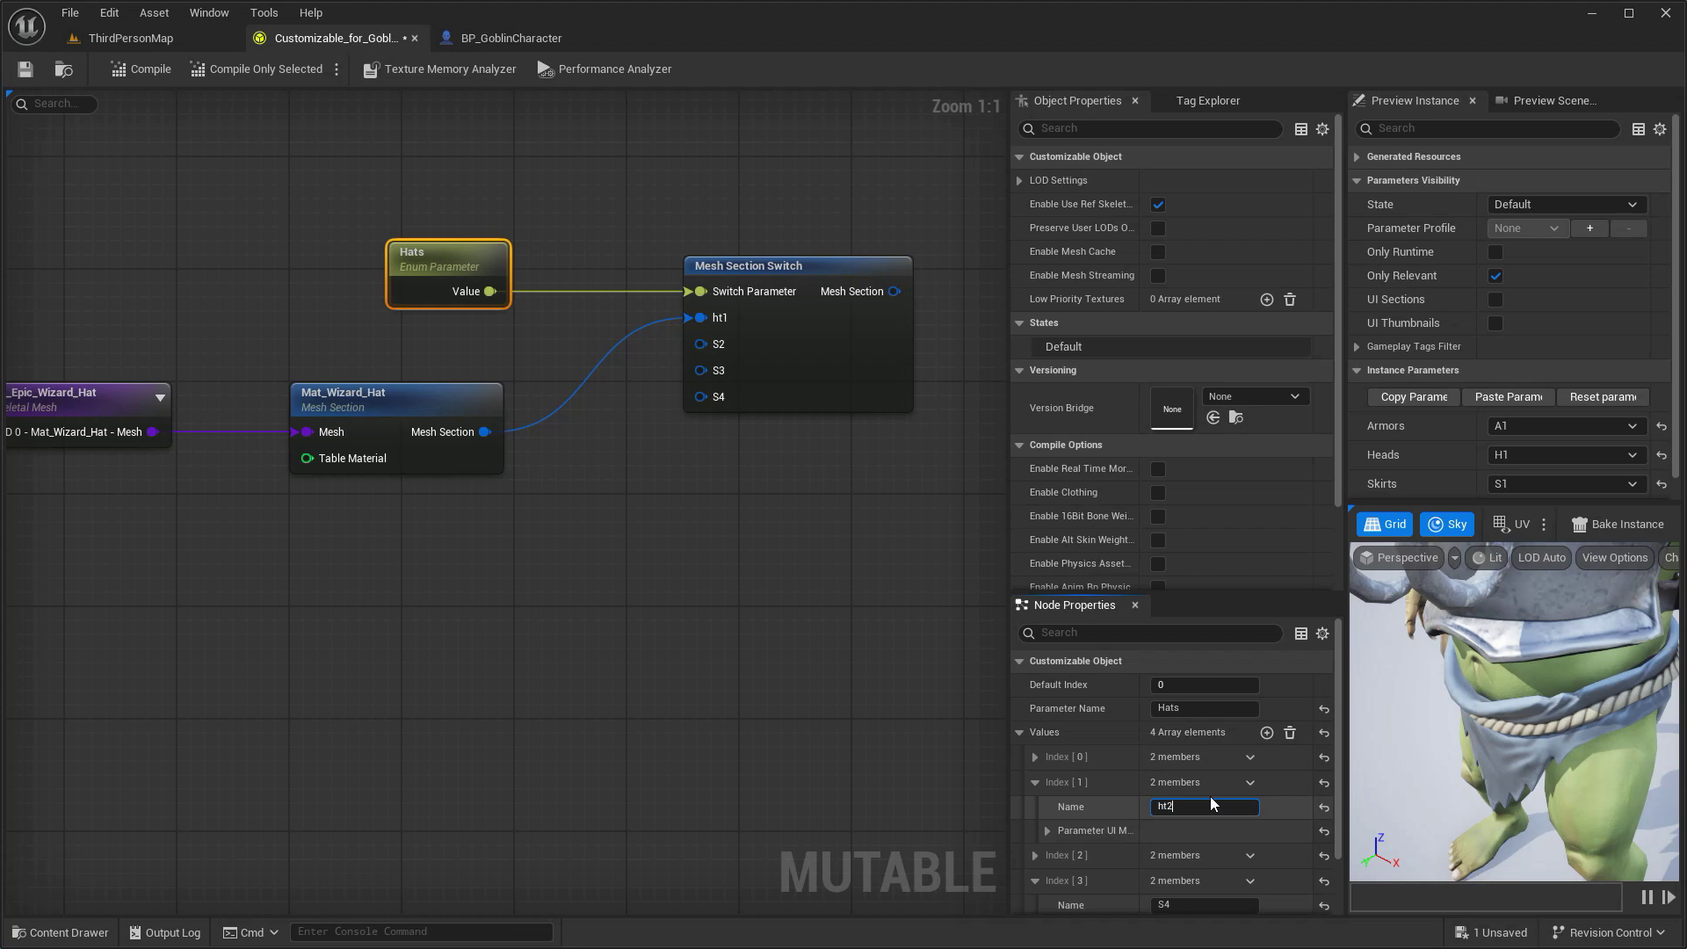
{"action": "key", "text": "Return"}
{"action": "left_click", "coordinate": [1035, 782]}
{"action": "left_click", "coordinate": [1251, 809]}
{"action": "left_click", "coordinate": [1276, 856]}
{"action": "left_click", "coordinate": [1252, 808]}
{"action": "left_click", "coordinate": [1276, 856]}
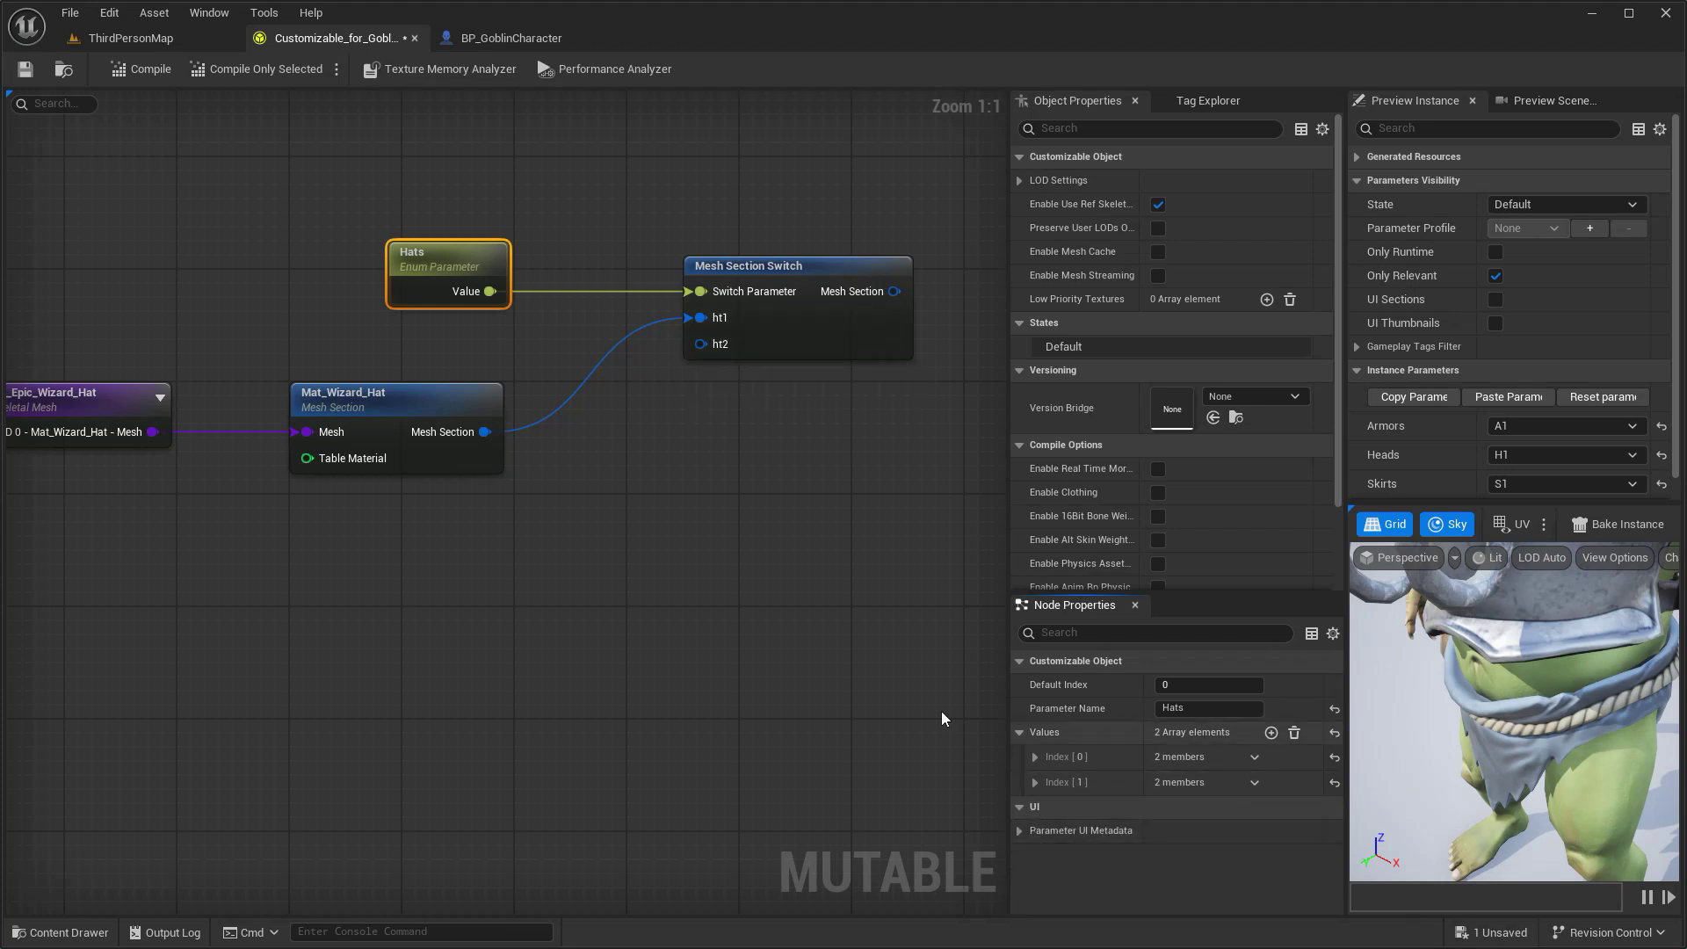
Connect the Hats switch into the Body node and compile to show the wizard hat.
{"action": "scroll", "coordinate": [536, 808], "scroll_direction": "down", "scroll_amount": 2}
{"action": "scroll", "coordinate": [451, 822], "scroll_direction": "down", "scroll_amount": 2}
{"action": "mouse_move", "coordinate": [446, 831]}
{"action": "left_mouse_down"}
{"action": "mouse_move", "coordinate": [770, 194]}
{"action": "mouse_move", "coordinate": [466, 736]}
{"action": "left_mouse_up"}
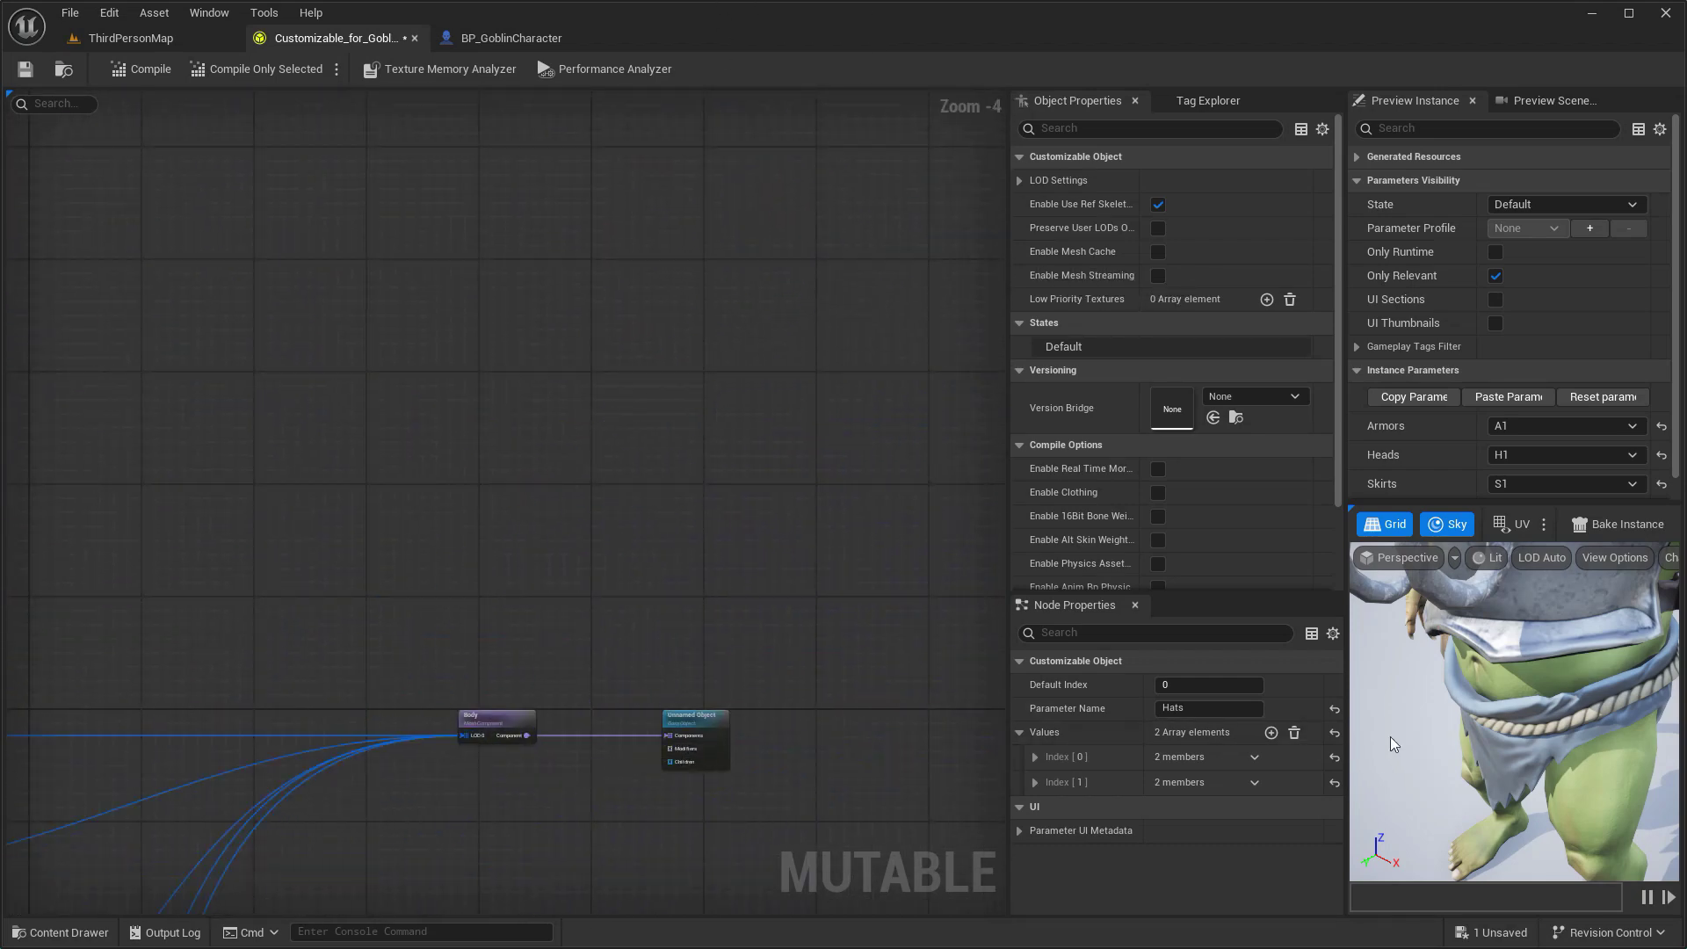
{"action": "left_click", "coordinate": [143, 72]}
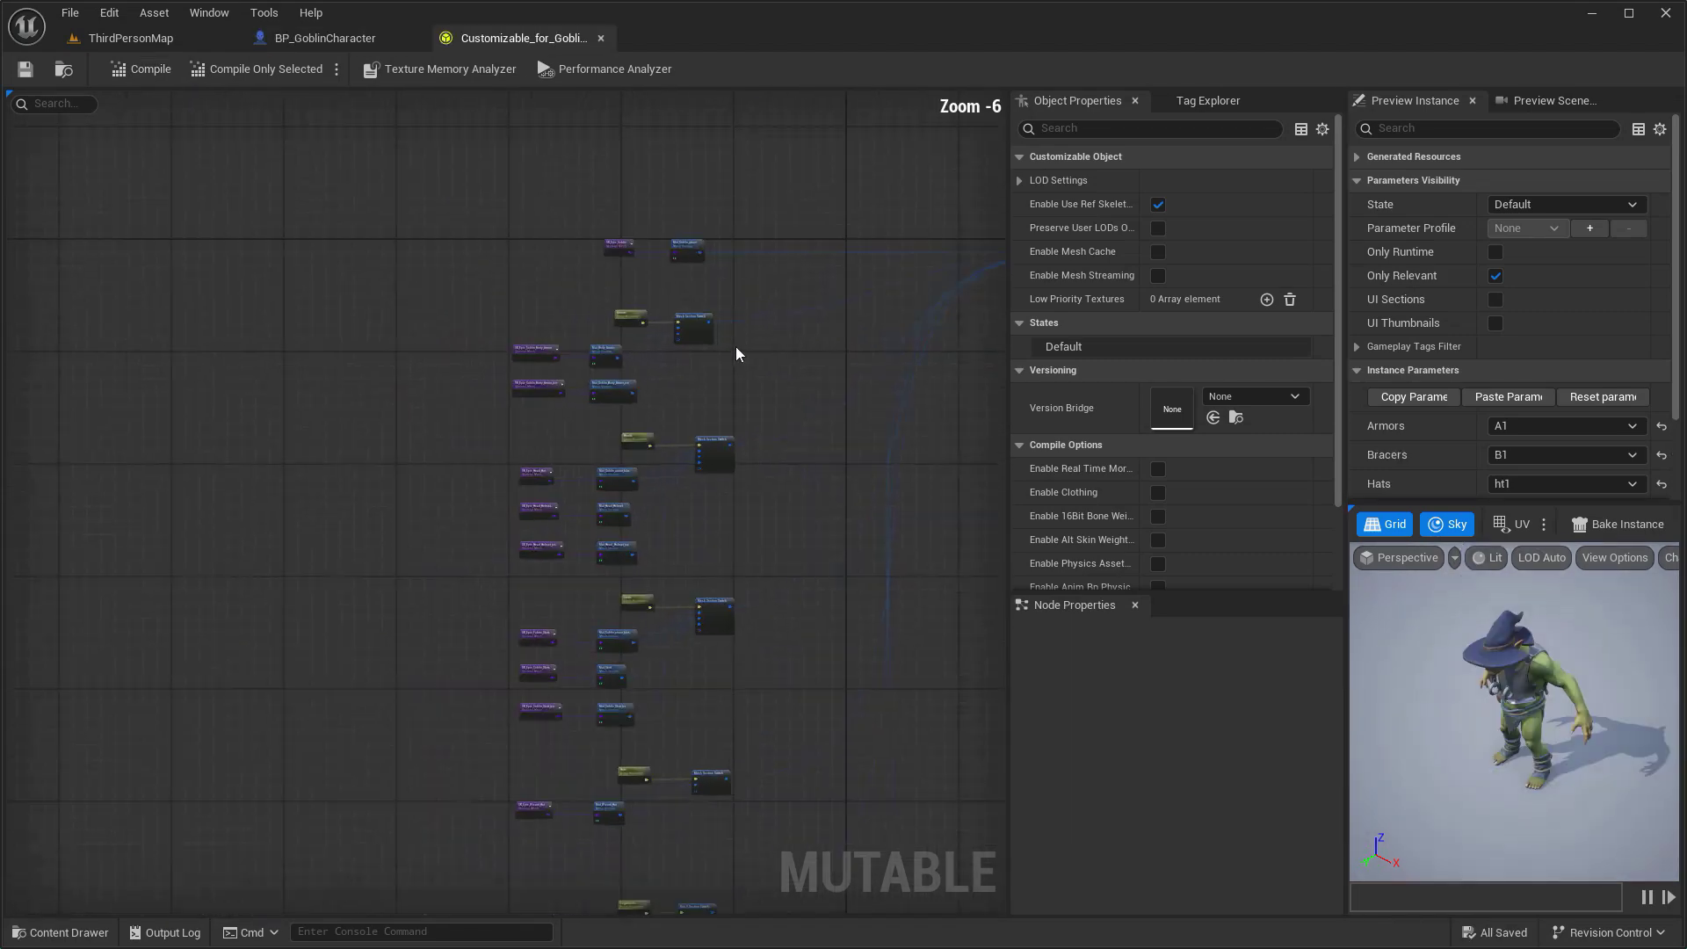
Select the Armors node group and copy it.
{"action": "scroll", "coordinate": [736, 355], "scroll_direction": "up", "scroll_amount": 3}
{"action": "left_click_drag", "start_coordinate": [107, 226], "coordinate": [731, 544]}
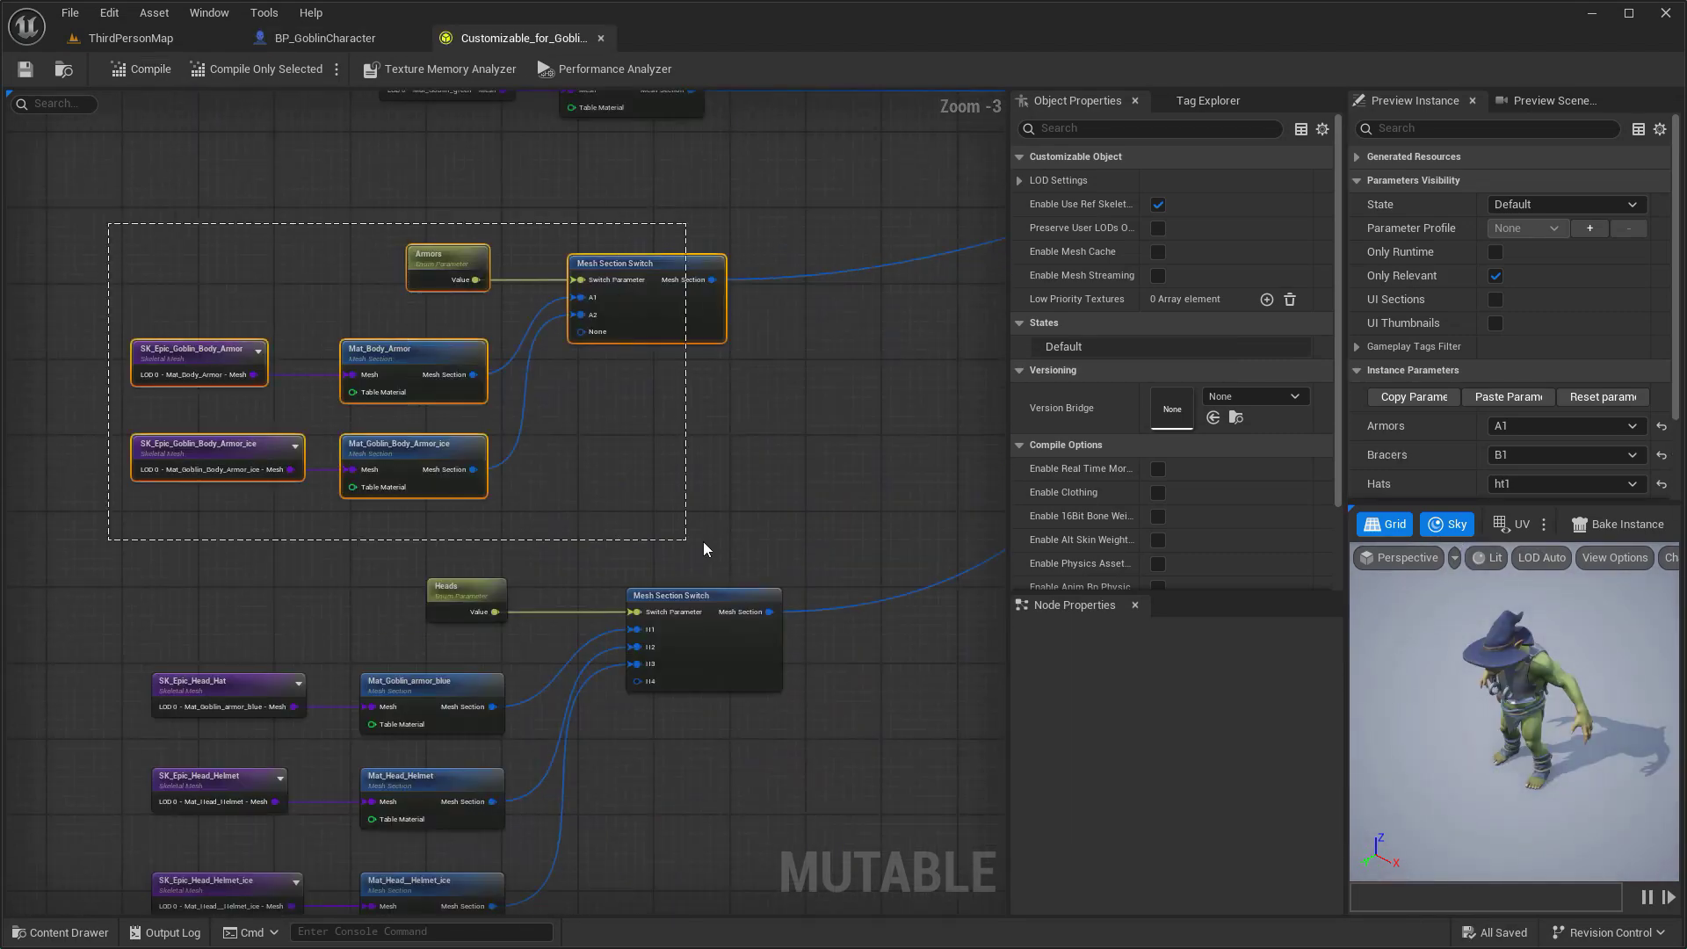
{"action": "right_click", "coordinate": [640, 267]}
{"action": "left_click", "coordinate": [680, 332]}
{"action": "scroll", "coordinate": [690, 457], "scroll_direction": "down", "scroll_amount": 5}
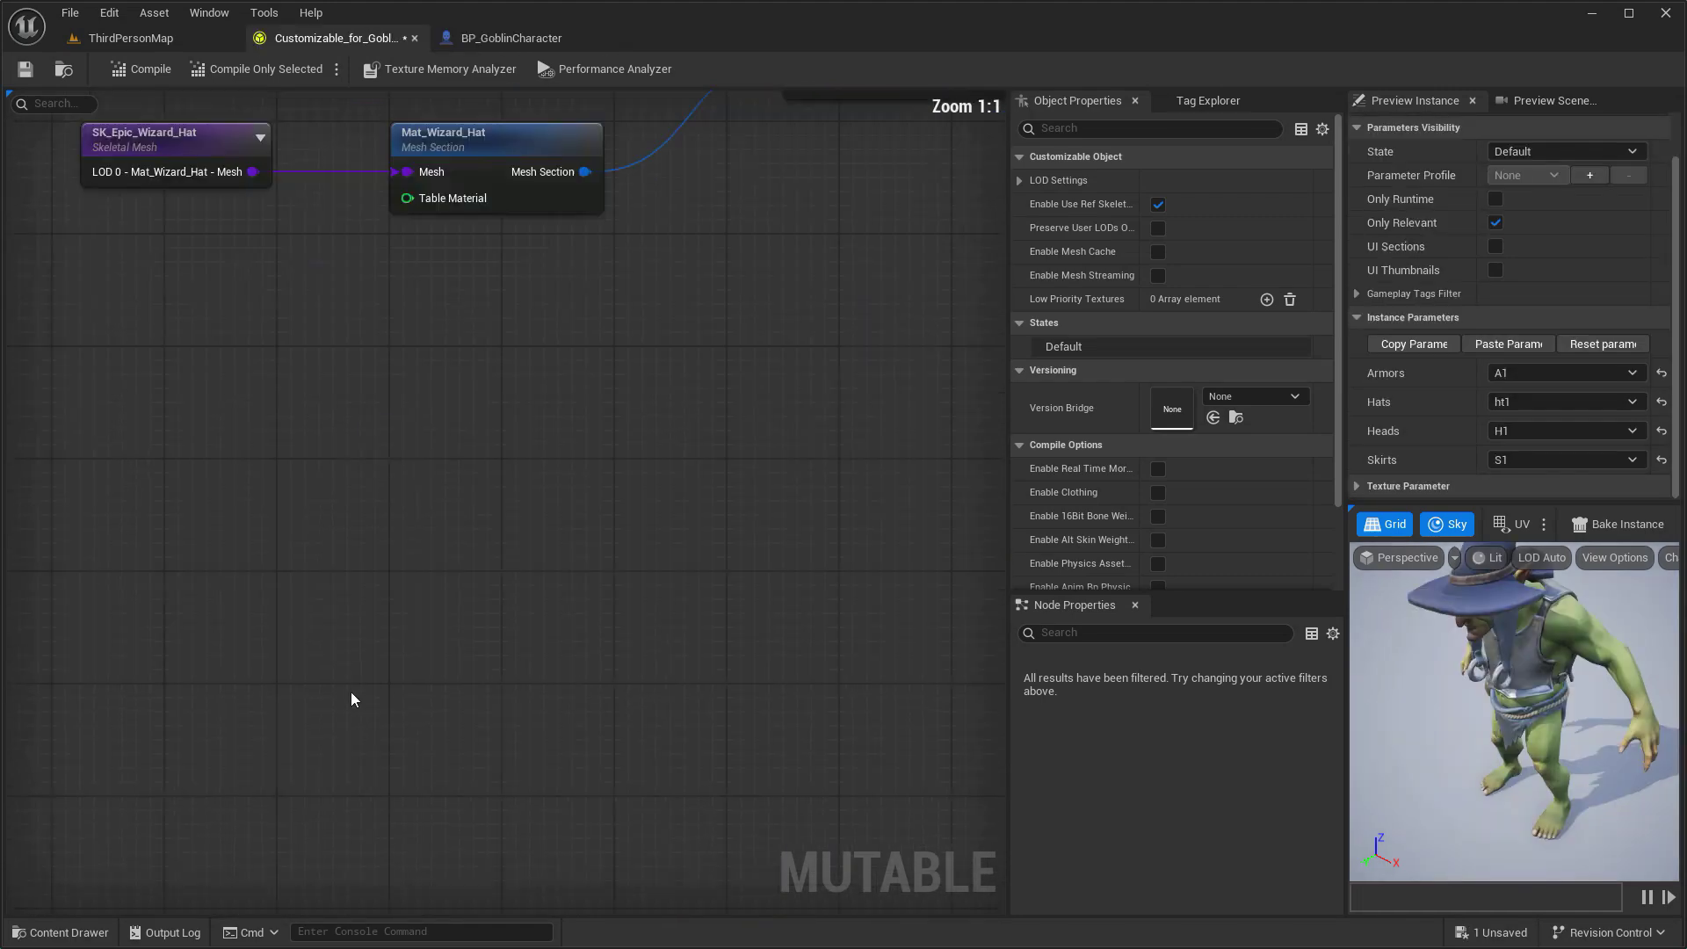
Paste the Armors nodes and rename the copied parameter to LegArmors.
{"action": "key", "text": "ctrl+v"}
{"action": "scroll", "coordinate": [525, 619], "scroll_direction": "down", "scroll_amount": 2}
{"action": "scroll", "coordinate": [518, 492], "scroll_direction": "up", "scroll_amount": 2}
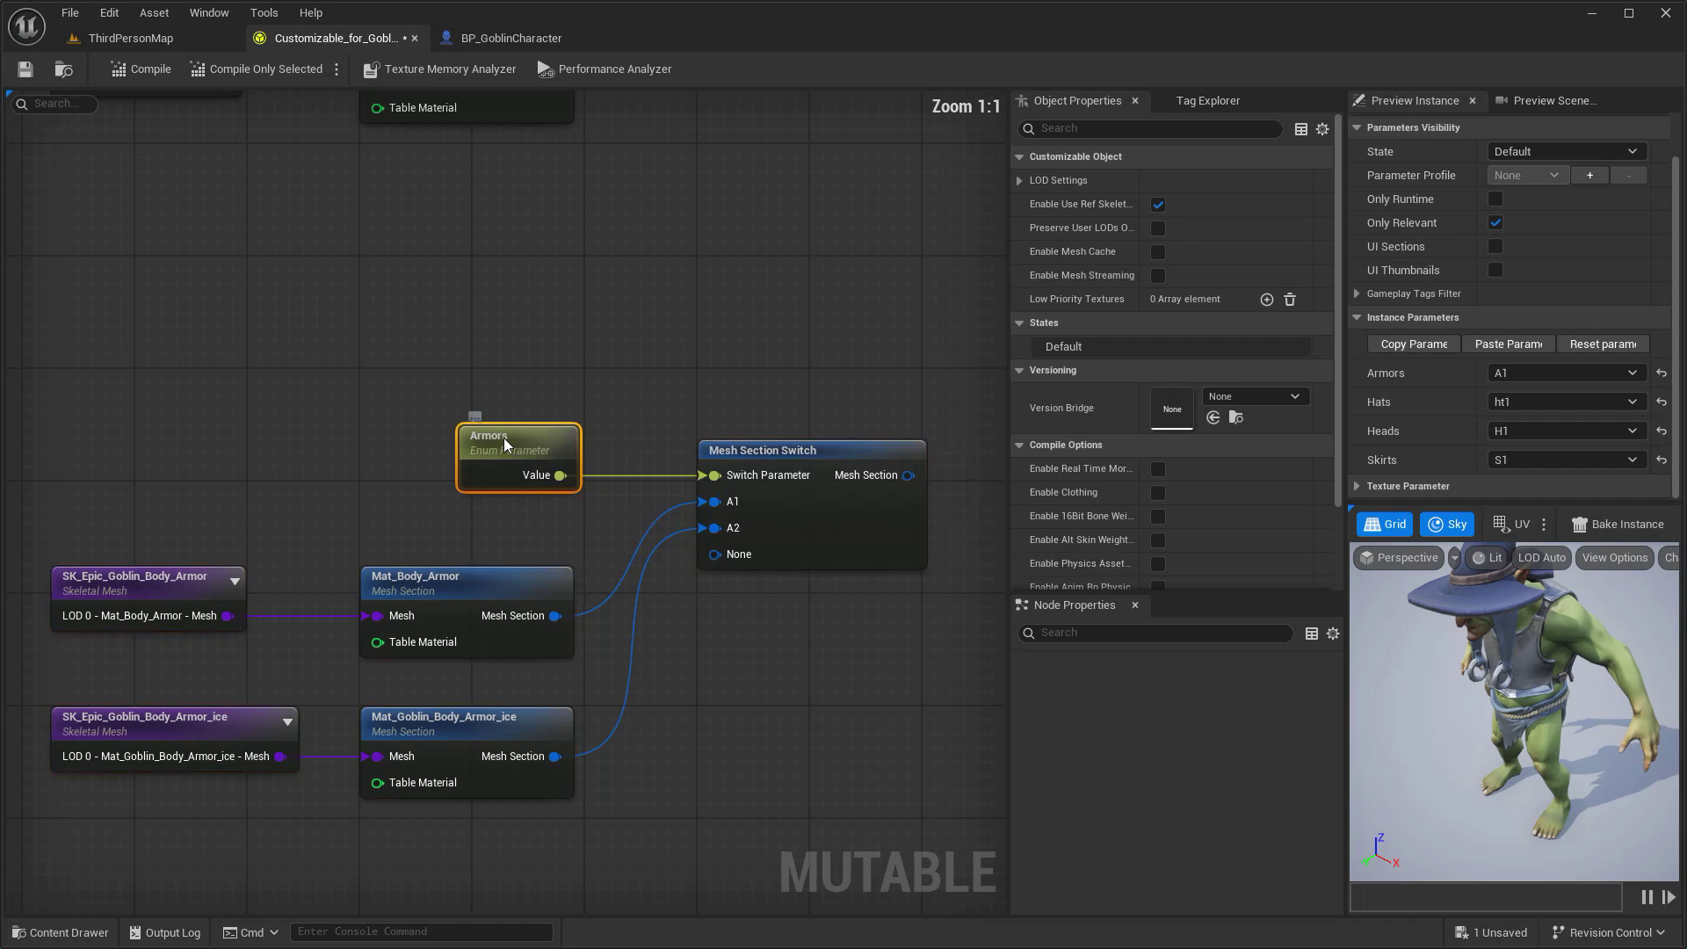
{"action": "double_click", "coordinate": [492, 438]}
{"action": "key", "text": "Home"}
{"action": "type", "text": "Leg"}
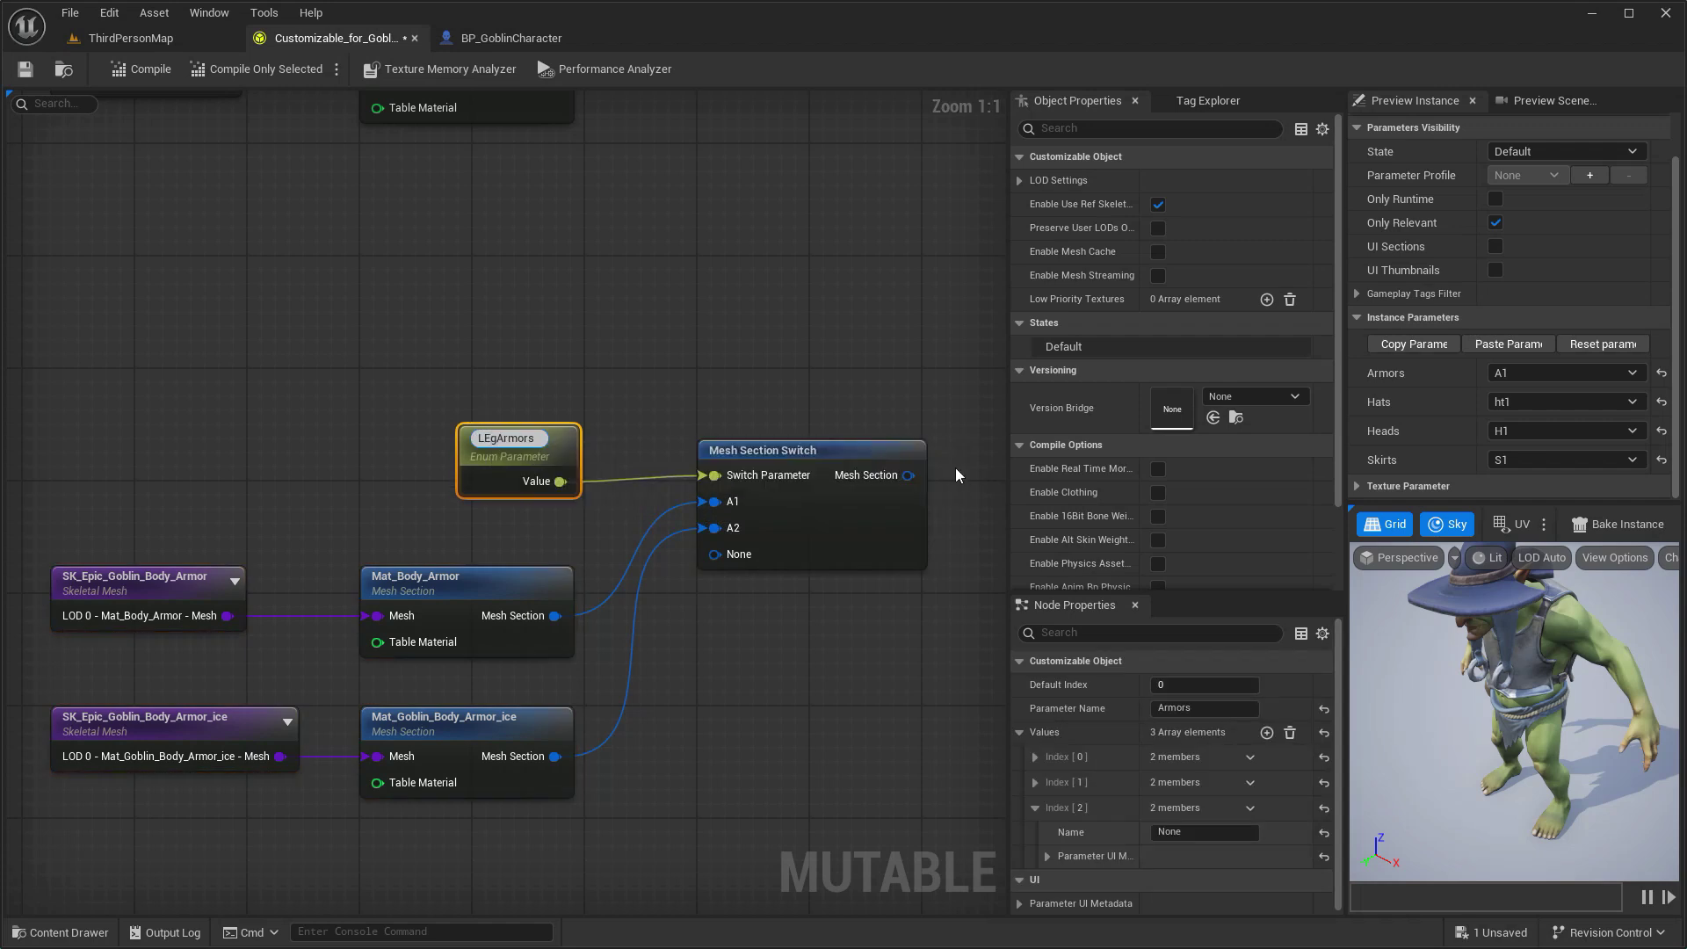
{"action": "key", "text": "Return"}
Strip the copied sections' materials and swap the top mesh to SK_Epic_Fabric_Leg.
{"action": "right_click_drag", "start_coordinate": [829, 383], "coordinate": [864, 298]}
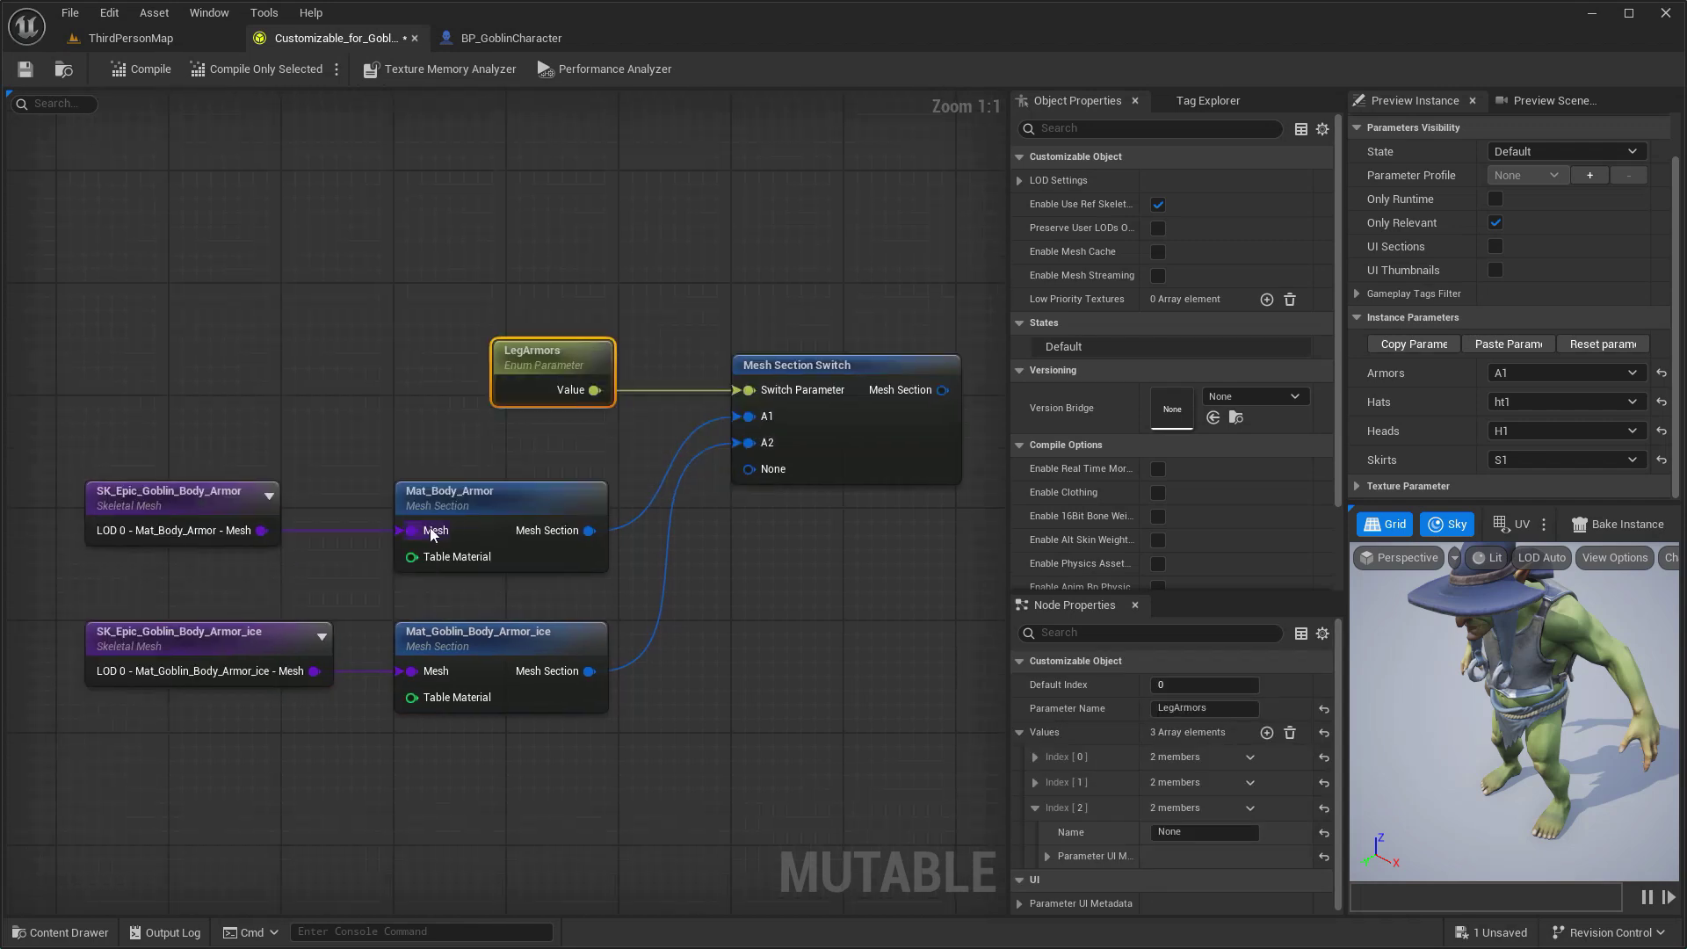
{"action": "left_click_drag", "start_coordinate": [373, 461], "coordinate": [620, 717]}
{"action": "left_click", "coordinate": [1232, 747]}
{"action": "left_click", "coordinate": [273, 497]}
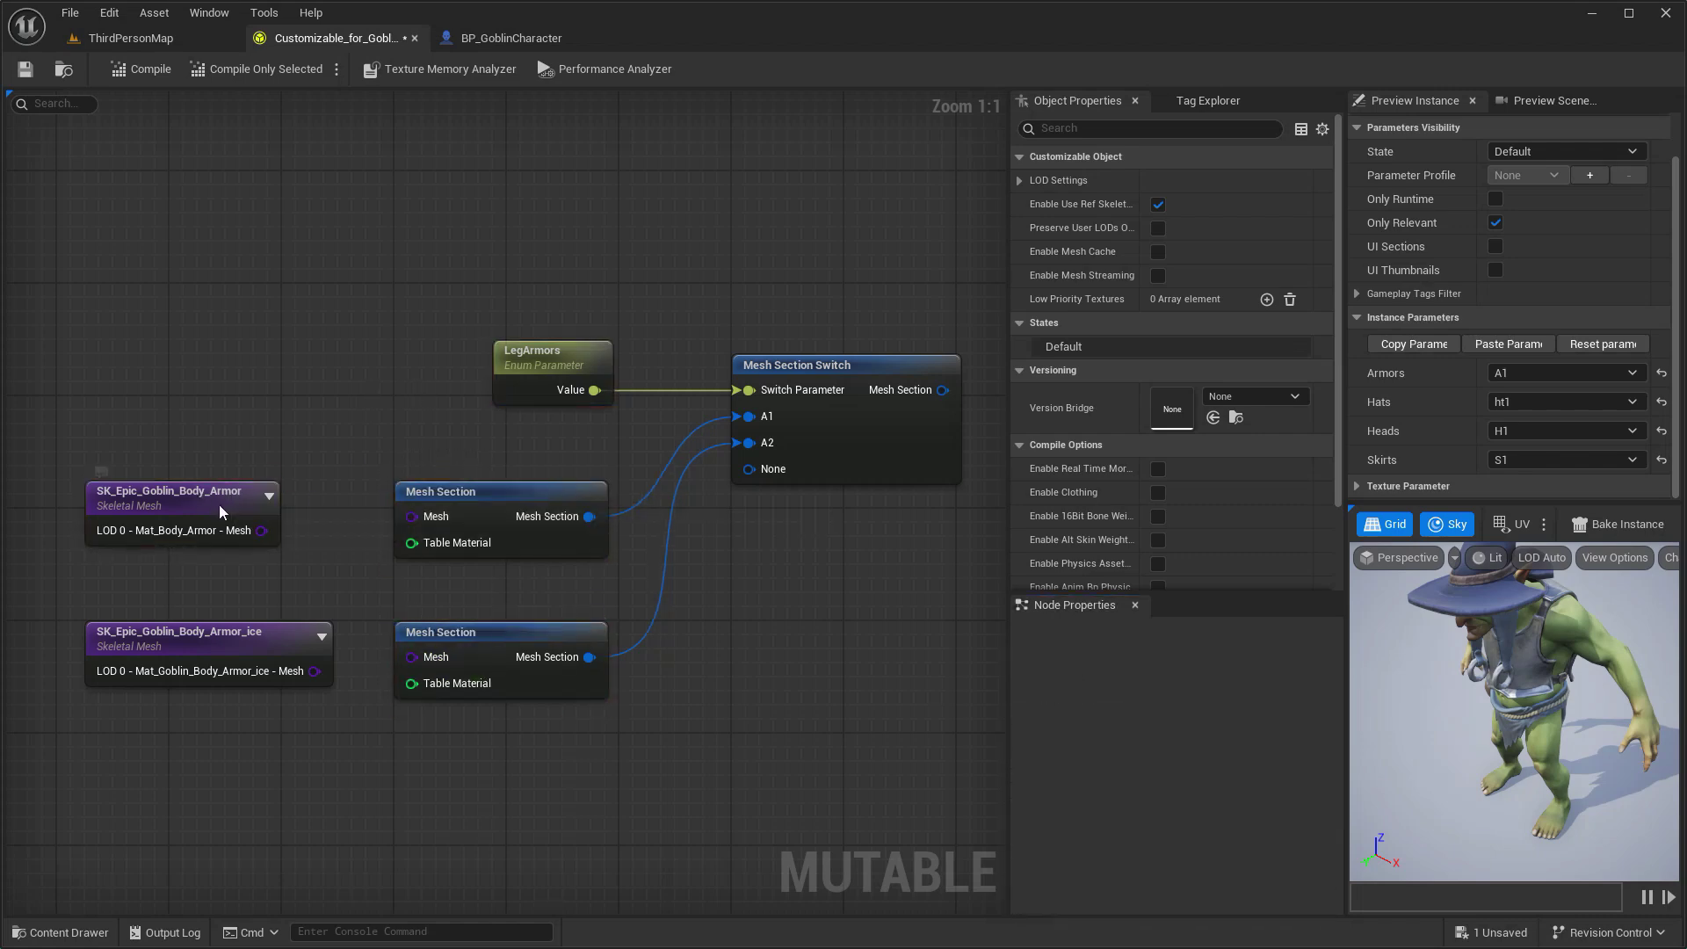
{"action": "key", "text": "ctrl+space"}
{"action": "left_click", "coordinate": [1248, 716]}
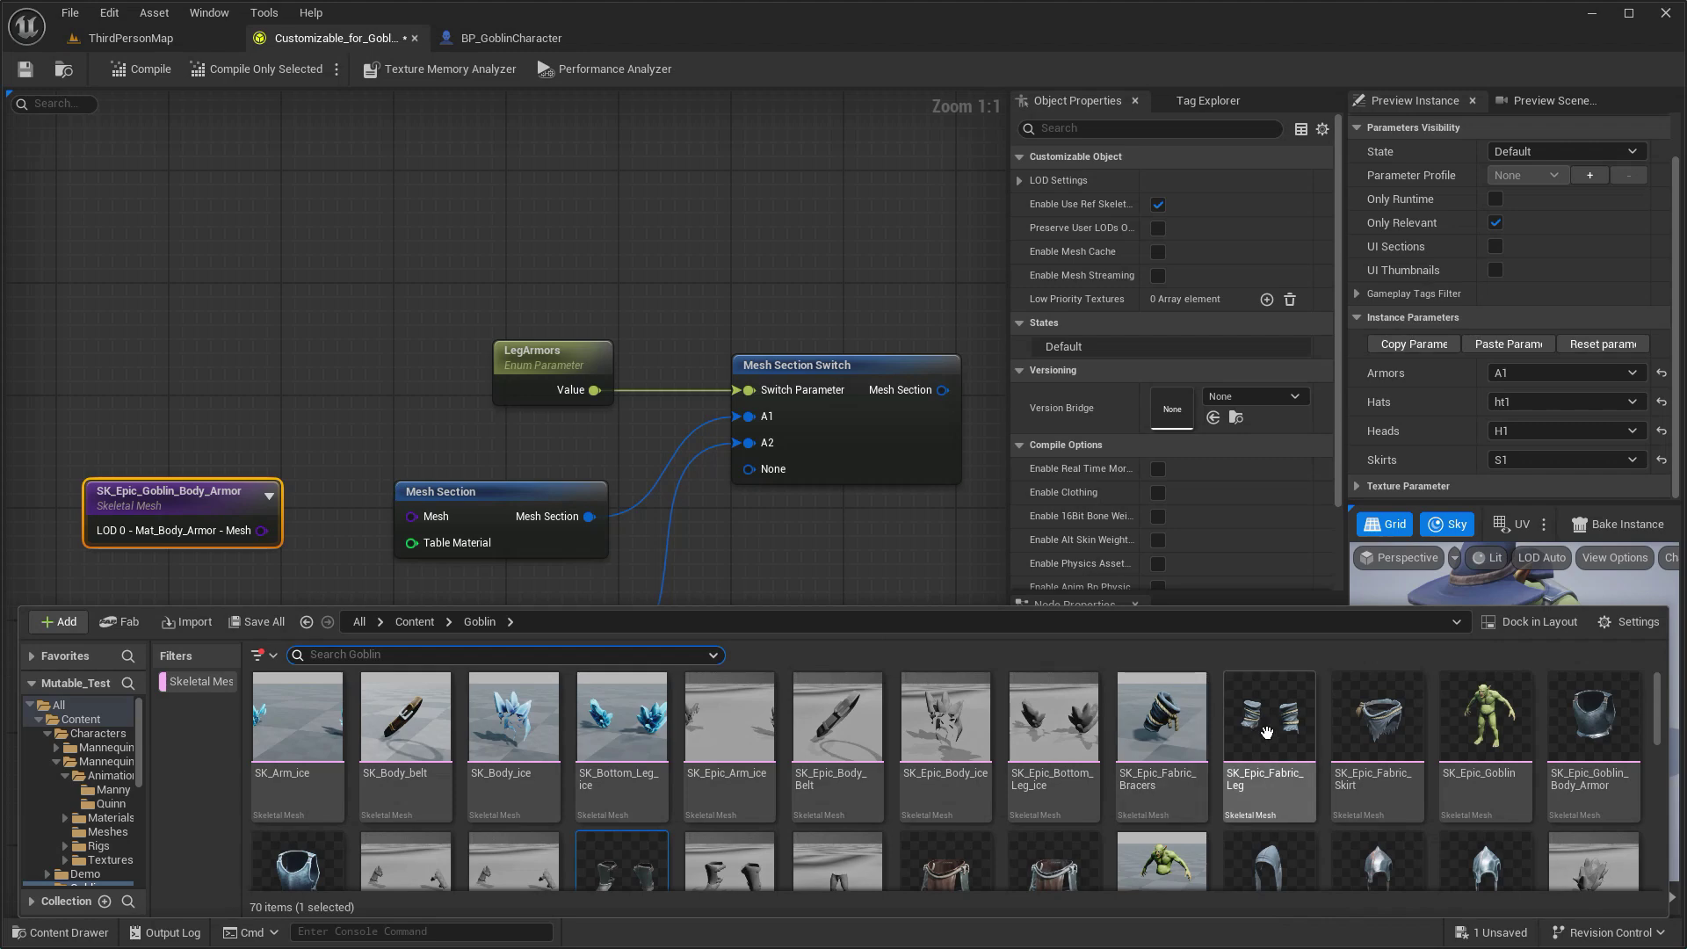
{"action": "key", "text": "ctrl+space"}
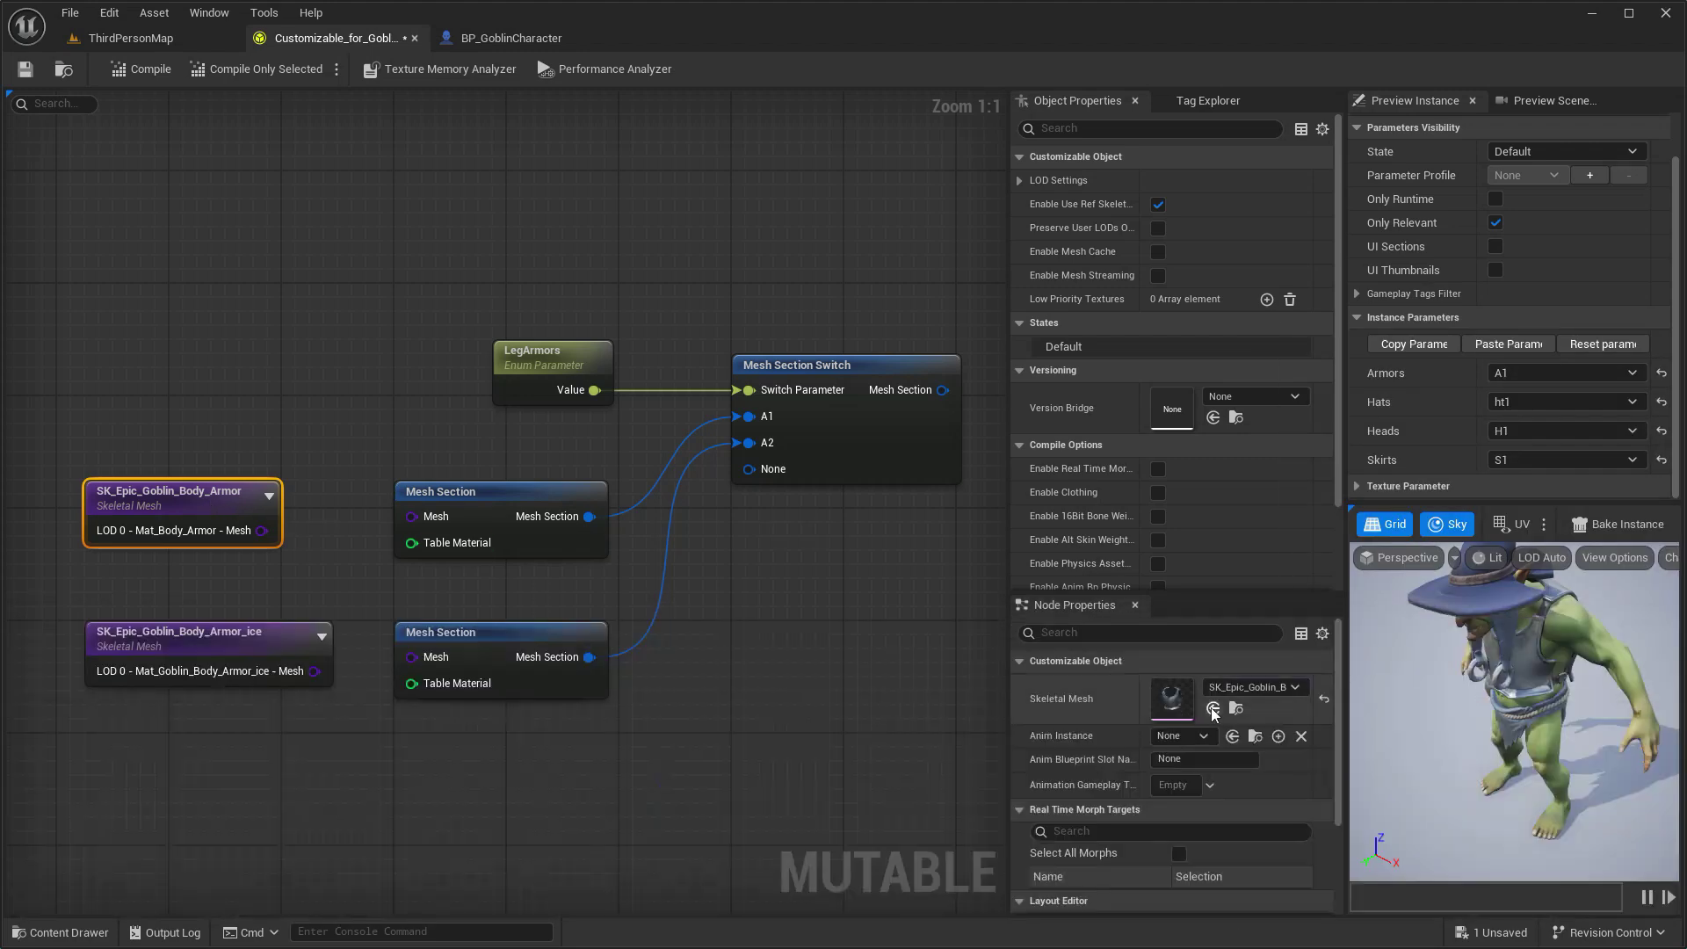
{"action": "left_click", "coordinate": [1214, 708]}
Swap the bottom mesh to the ice leg armor and wire both meshes into their sections.
{"action": "left_click", "coordinate": [292, 647]}
{"action": "key", "text": "ctrl+space"}
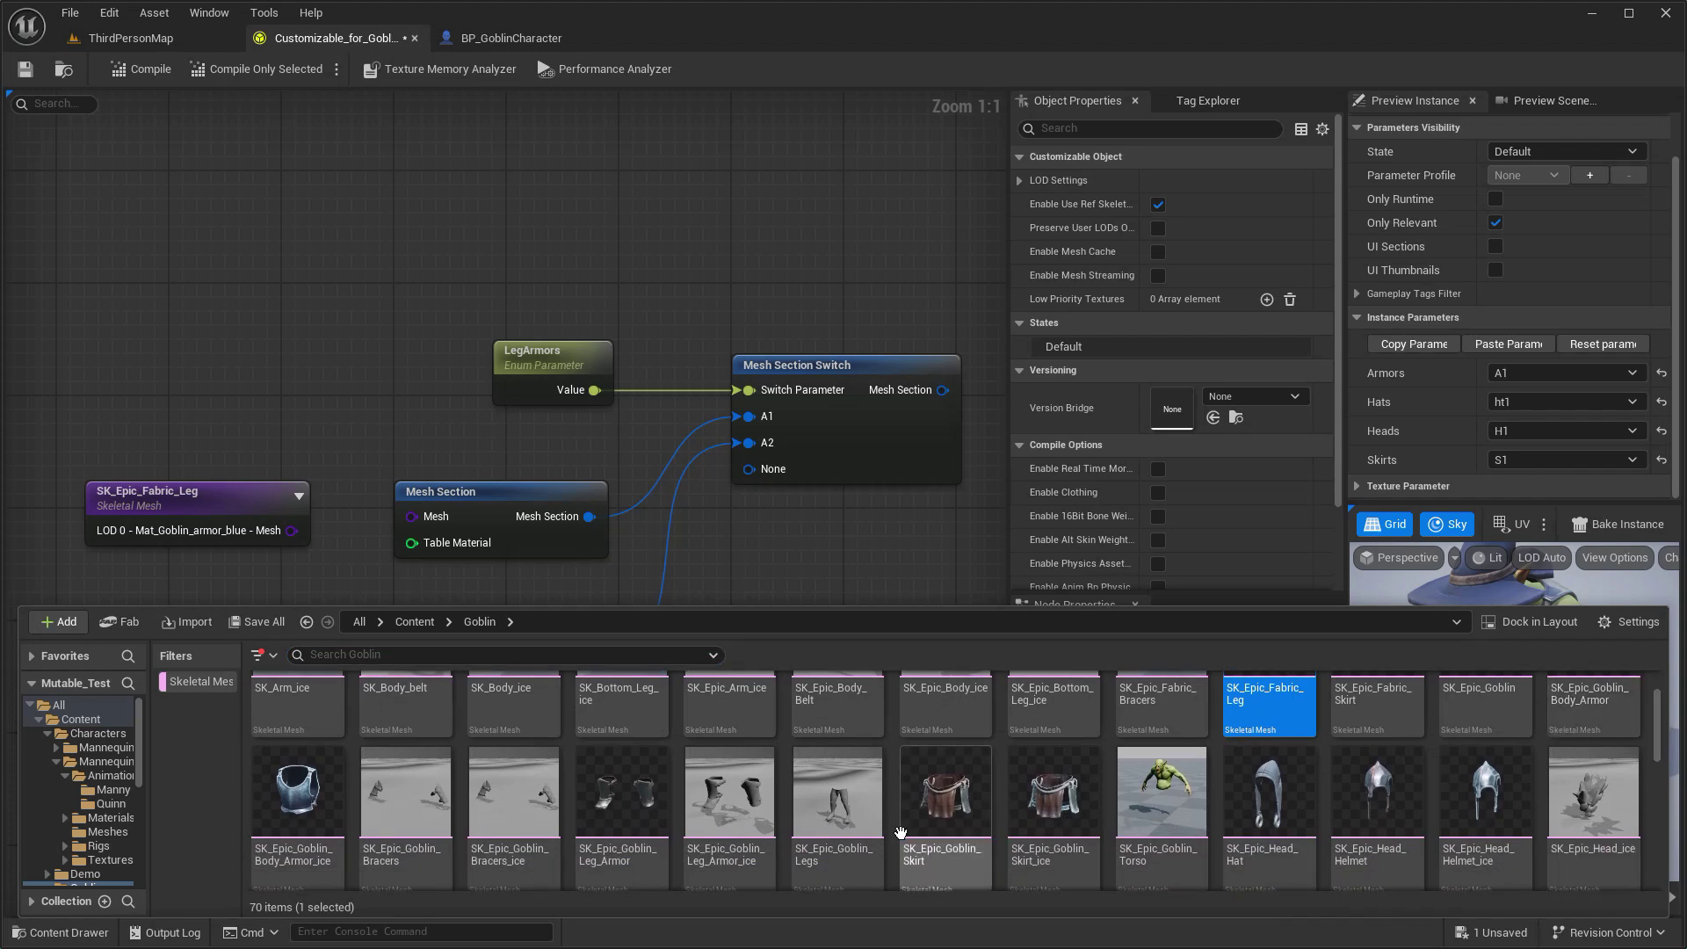
{"action": "key", "text": "ctrl+space"}
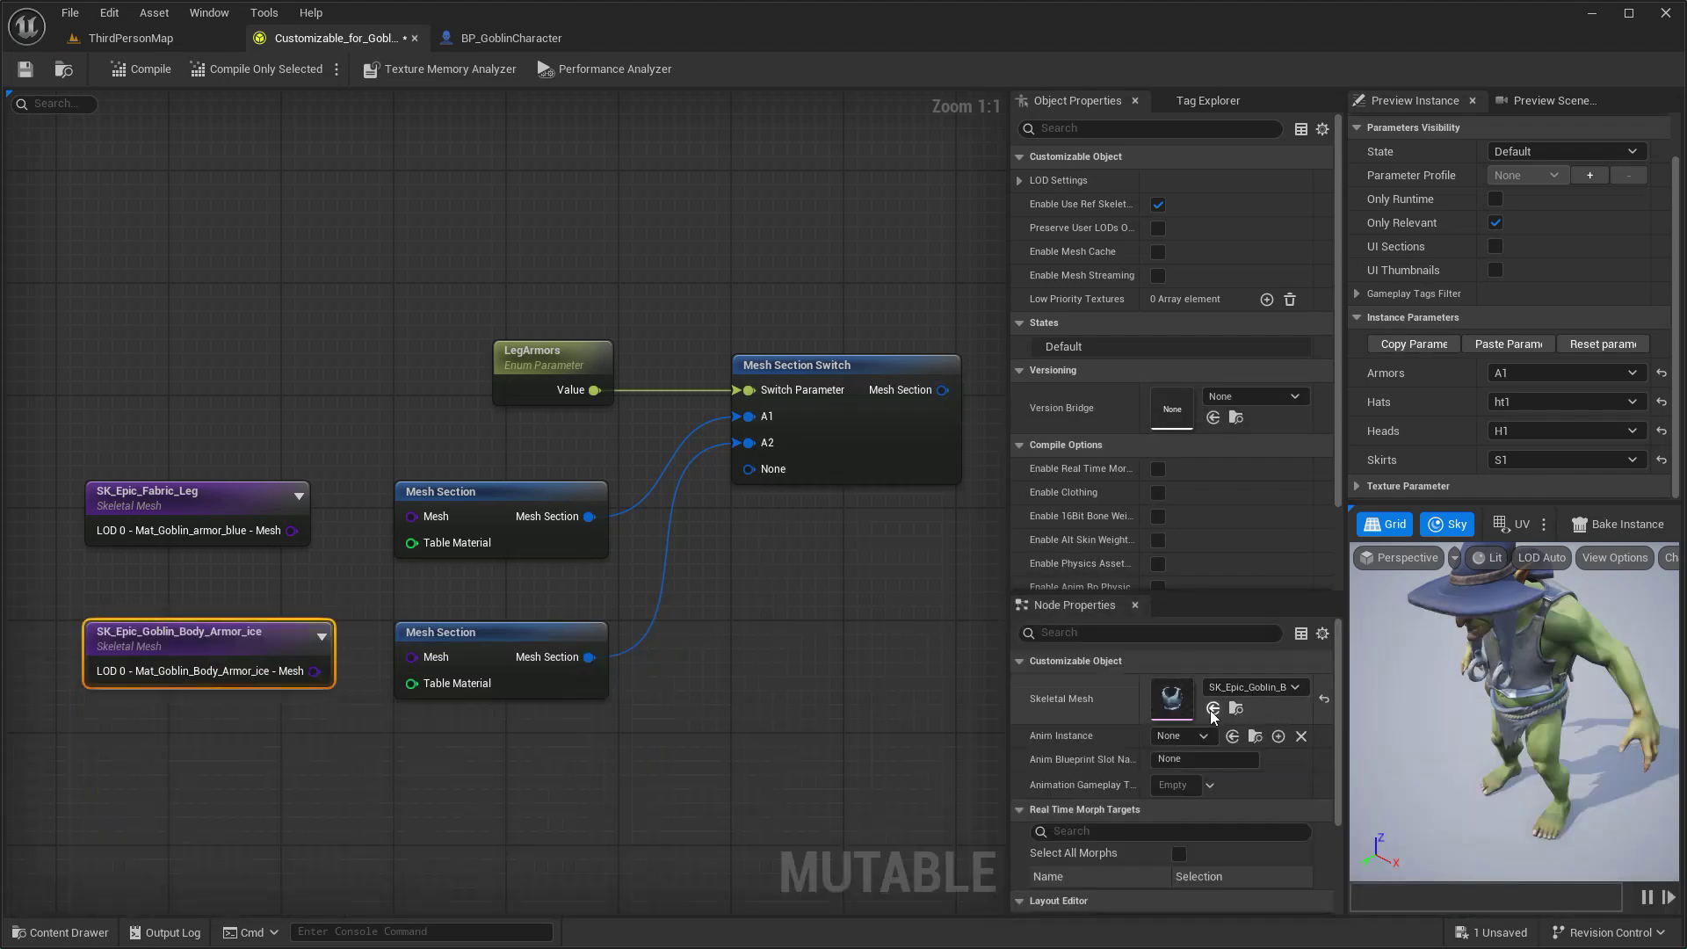
{"action": "left_click", "coordinate": [1214, 708]}
{"action": "left_click_drag", "start_coordinate": [292, 530], "coordinate": [411, 516]}
{"action": "left_click_drag", "start_coordinate": [306, 671], "coordinate": [411, 656]}
Rename the LegArmors options to L1, L2 and L3.
{"action": "right_click_drag", "start_coordinate": [743, 646], "coordinate": [702, 651]}
{"action": "left_click", "coordinate": [821, 483]}
{"action": "left_click", "coordinate": [518, 365]}
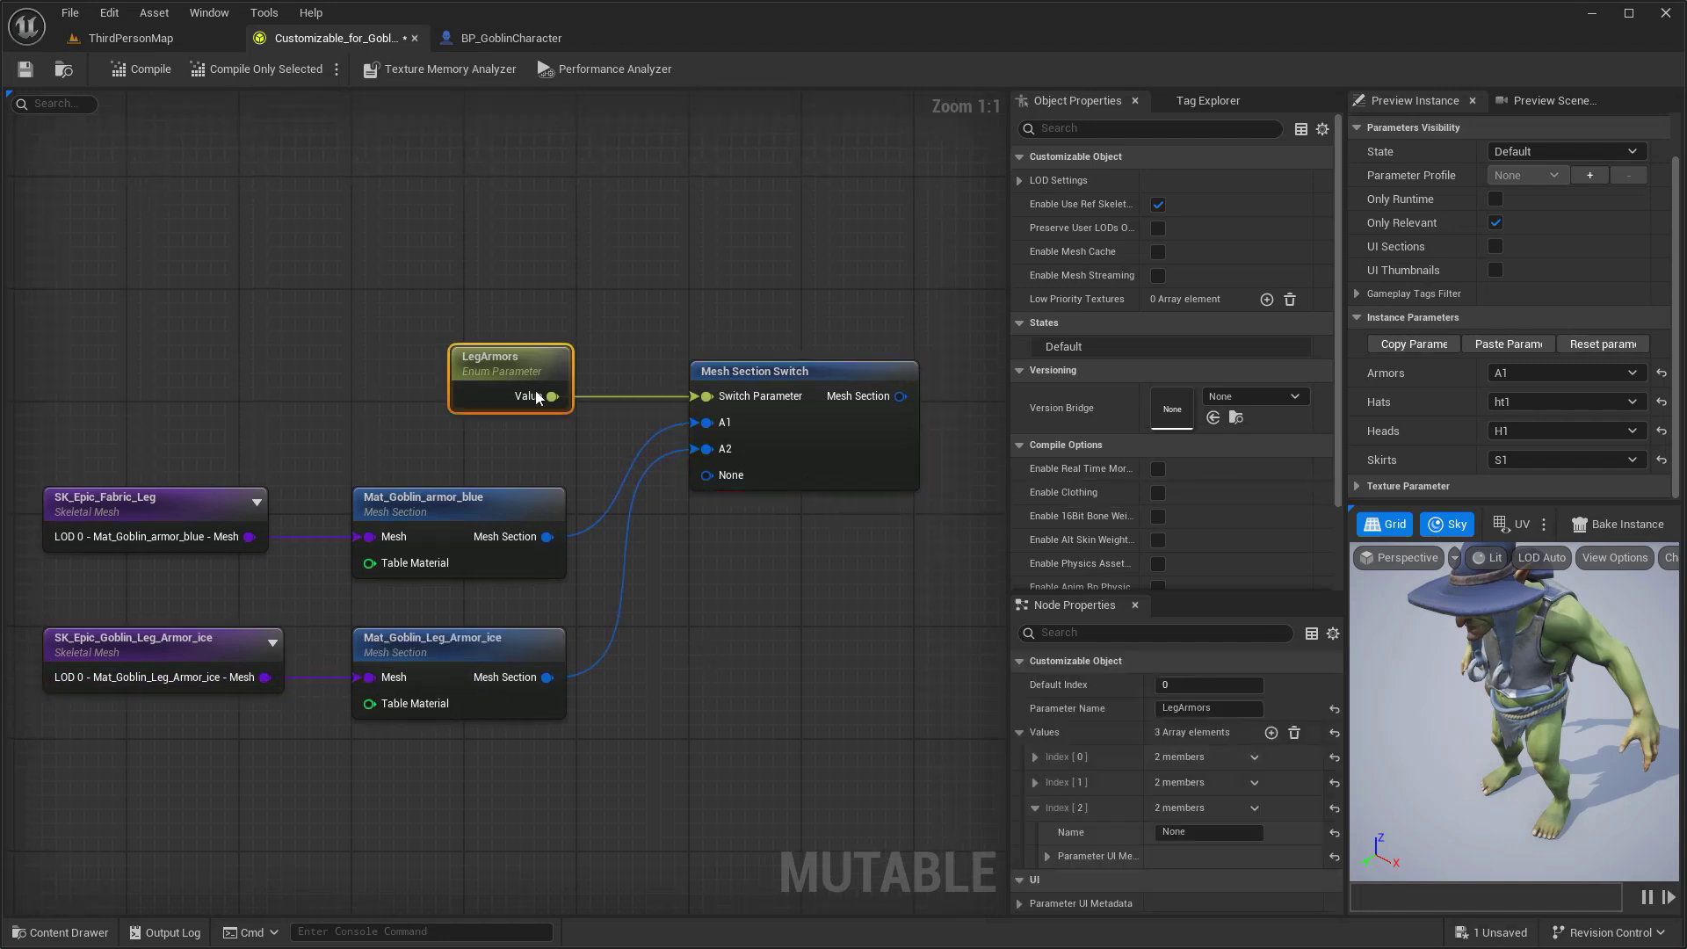
{"action": "left_click", "coordinate": [1143, 757]}
{"action": "left_click", "coordinate": [1192, 781]}
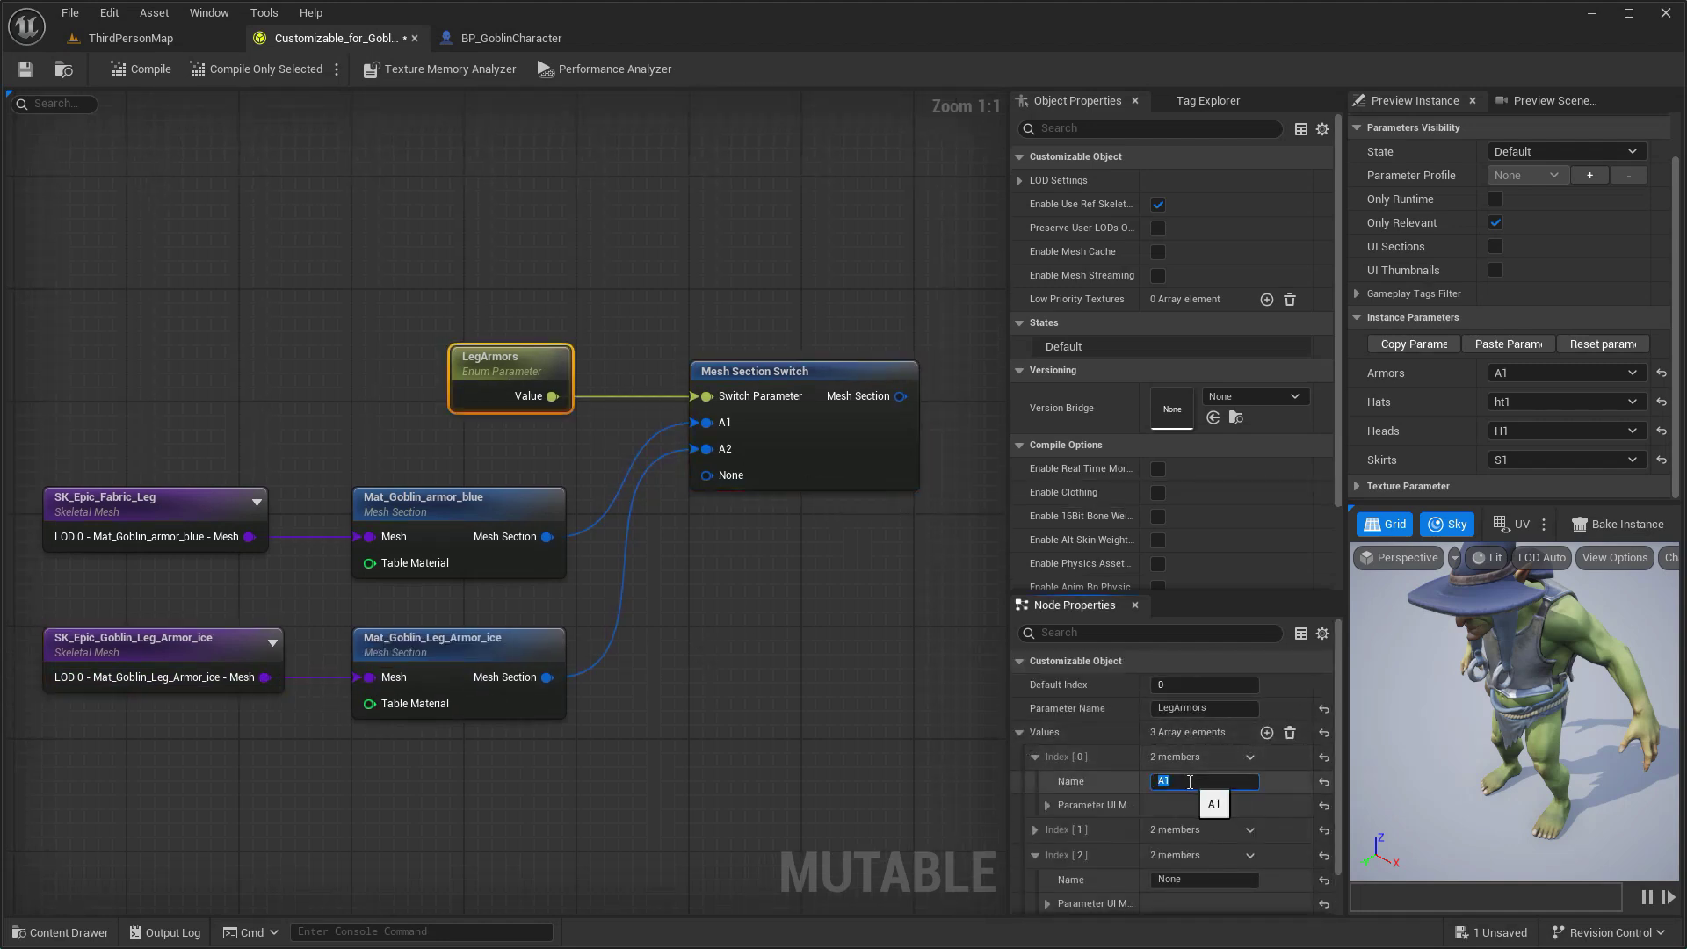
{"action": "key", "text": "BackSpace"}
{"action": "key", "text": "BackSpace"}
{"action": "type", "text": "L1"}
{"action": "key", "text": "Return"}
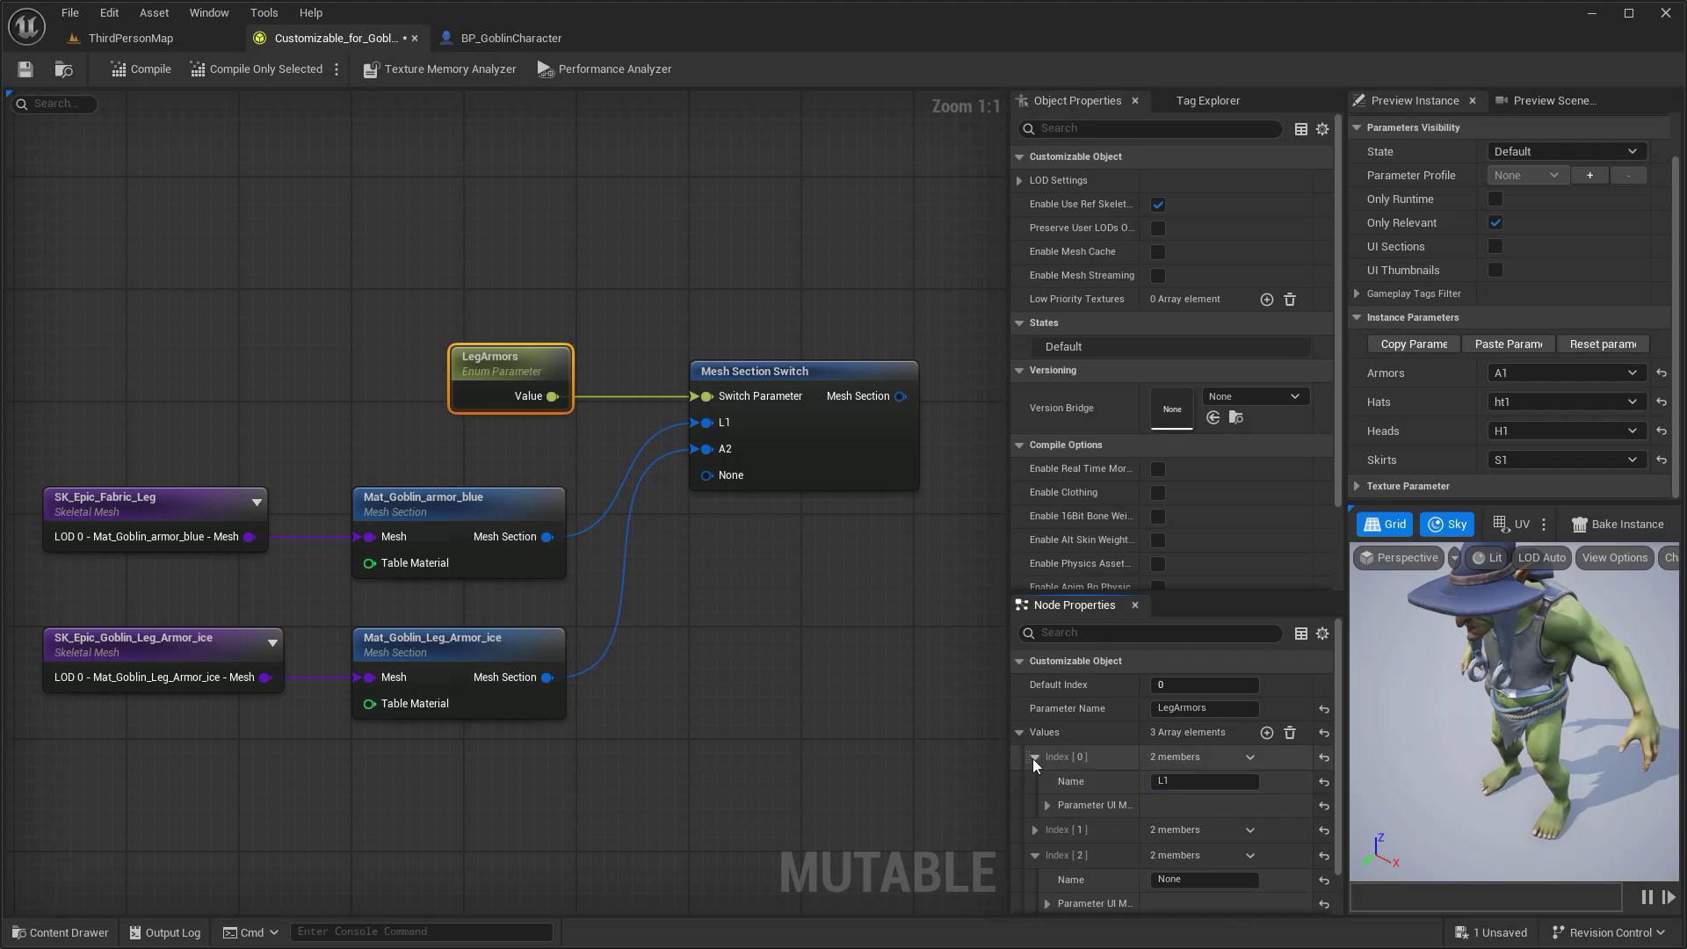
{"action": "left_click", "coordinate": [1035, 756]}
{"action": "left_click", "coordinate": [1035, 783]}
{"action": "left_click", "coordinate": [1192, 806]}
{"action": "type", "text": "L2"}
{"action": "key", "text": "Return"}
{"action": "left_click", "coordinate": [1035, 782]}
{"action": "left_click", "coordinate": [1035, 807]}
{"action": "left_click", "coordinate": [1172, 831]}
{"action": "type", "text": "L3"}
{"action": "key", "text": "Return"}
Connect the leg armor switch output into the graph and compile.
{"action": "scroll", "coordinate": [343, 517], "scroll_direction": "down", "scroll_amount": 1}
{"action": "scroll", "coordinate": [343, 517], "scroll_direction": "down", "scroll_amount": 1}
{"action": "mouse_move", "coordinate": [565, 719]}
{"action": "left_mouse_down"}
{"action": "mouse_move", "coordinate": [998, 107]}
{"action": "mouse_move", "coordinate": [768, 340]}
{"action": "left_mouse_up"}
{"action": "scroll", "coordinate": [835, 378], "scroll_direction": "down", "scroll_amount": 2}
{"action": "right_click_drag", "start_coordinate": [769, 340], "coordinate": [858, 229]}
{"action": "scroll", "coordinate": [636, 594], "scroll_direction": "up", "scroll_amount": 3}
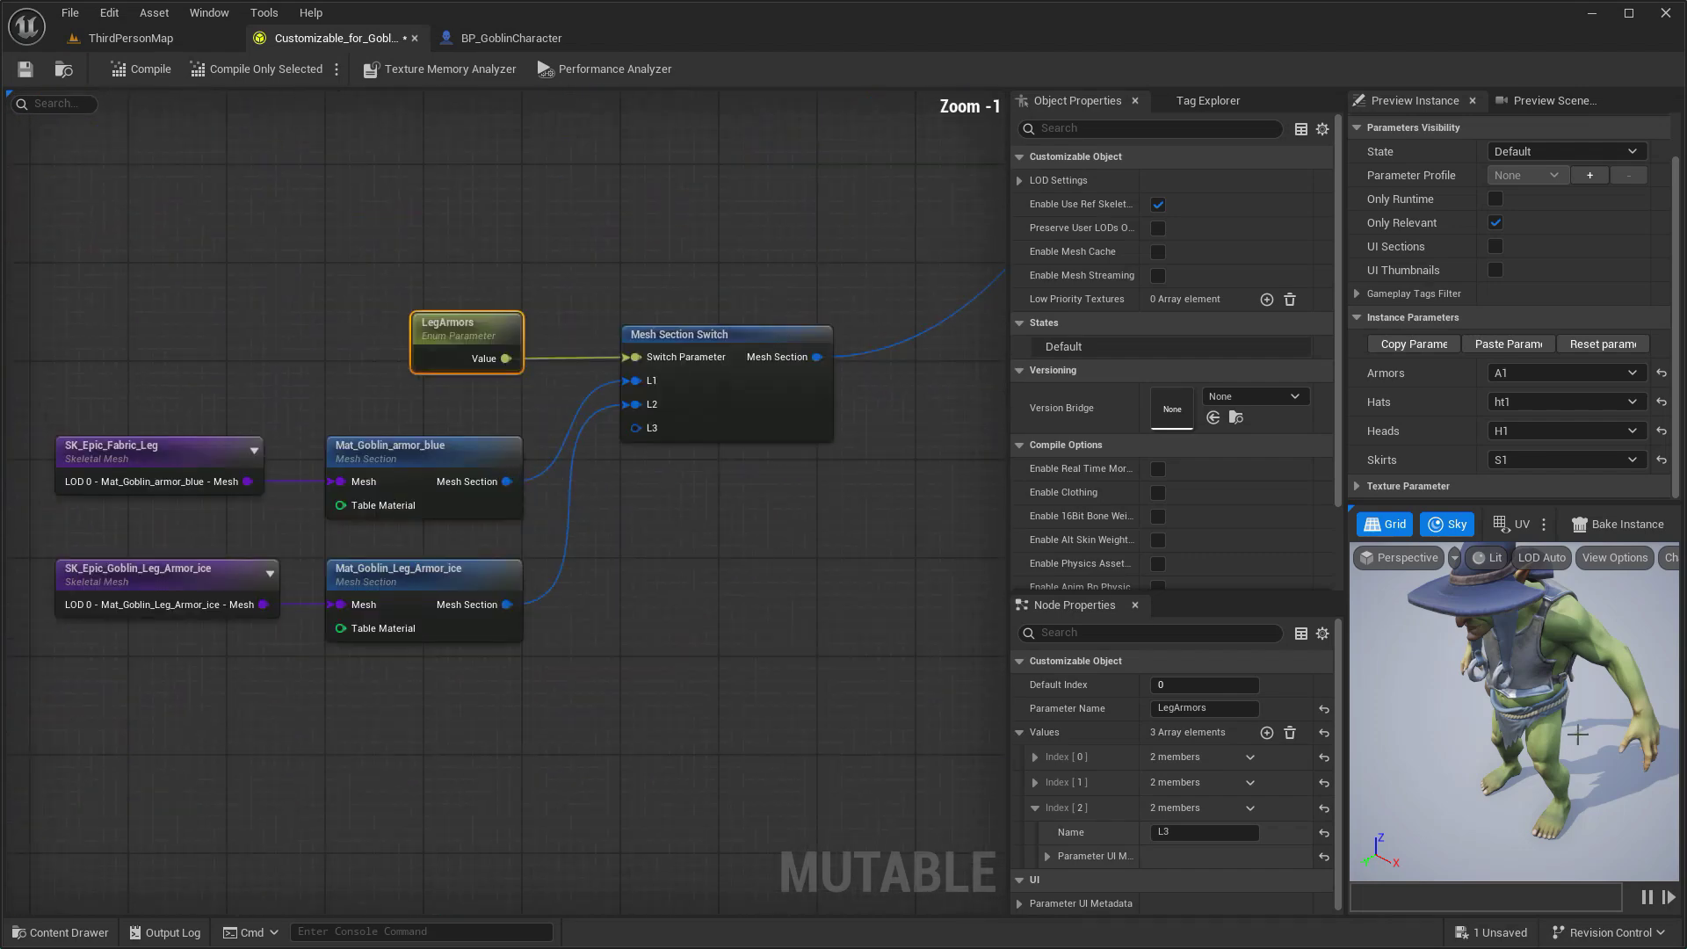
{"action": "left_click", "coordinate": [152, 81]}
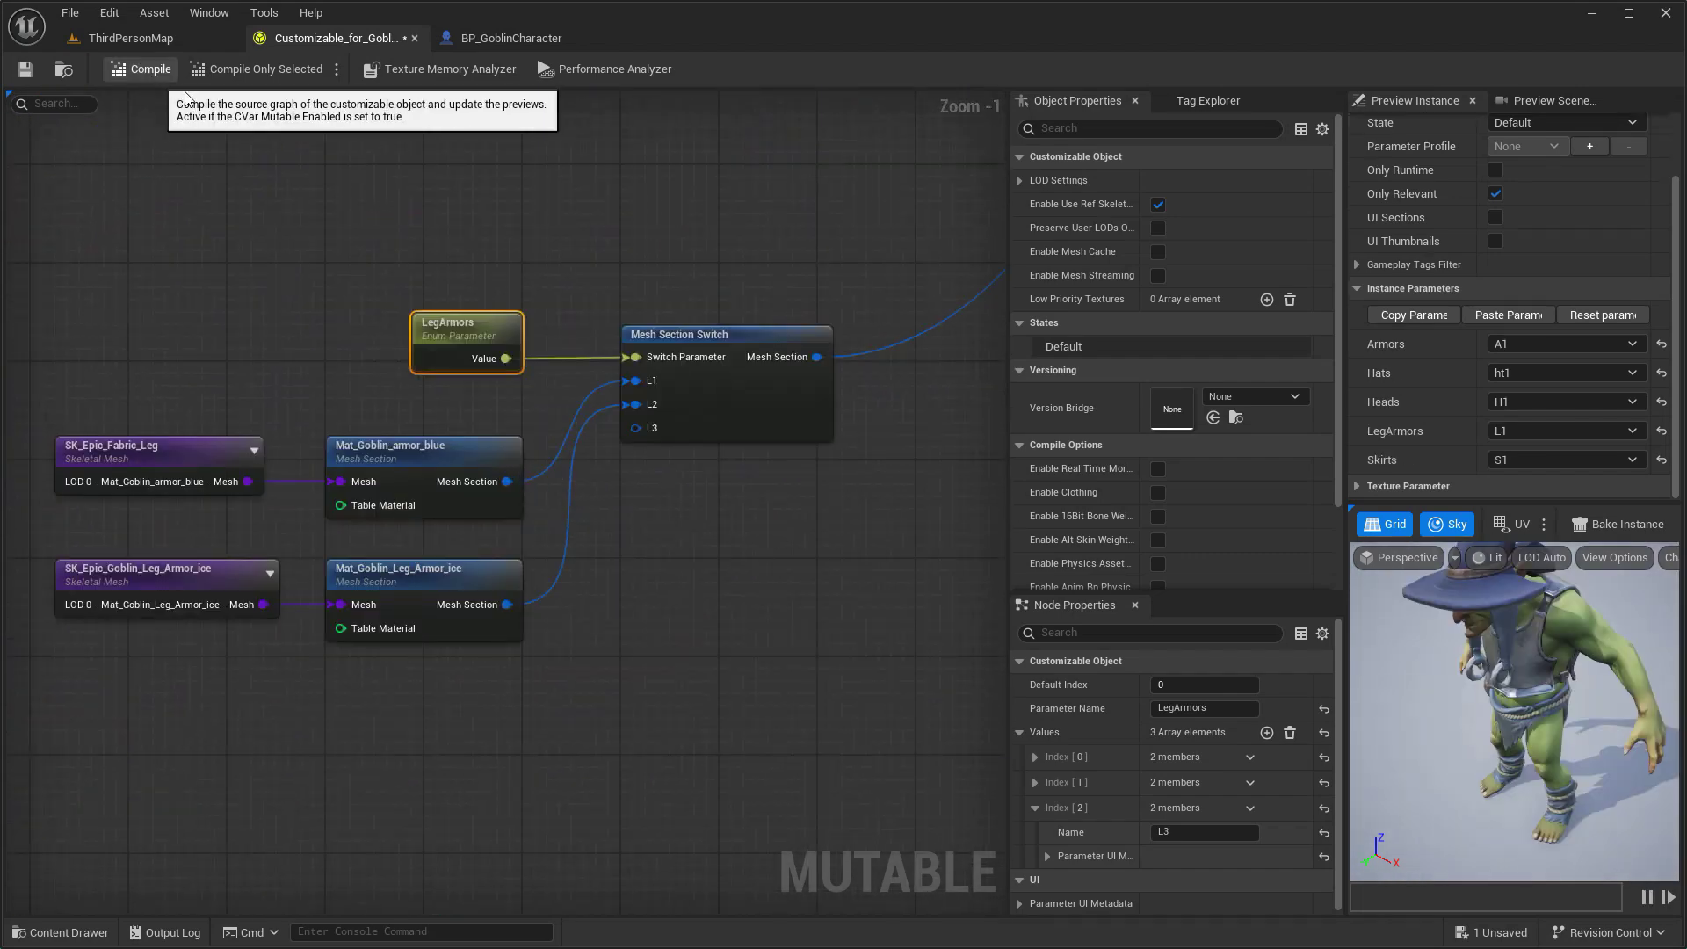
Preview LegArmors option L3 on the goblin, then set it back to L1.
{"action": "left_click", "coordinate": [1517, 435]}
{"action": "left_click", "coordinate": [1510, 506]}
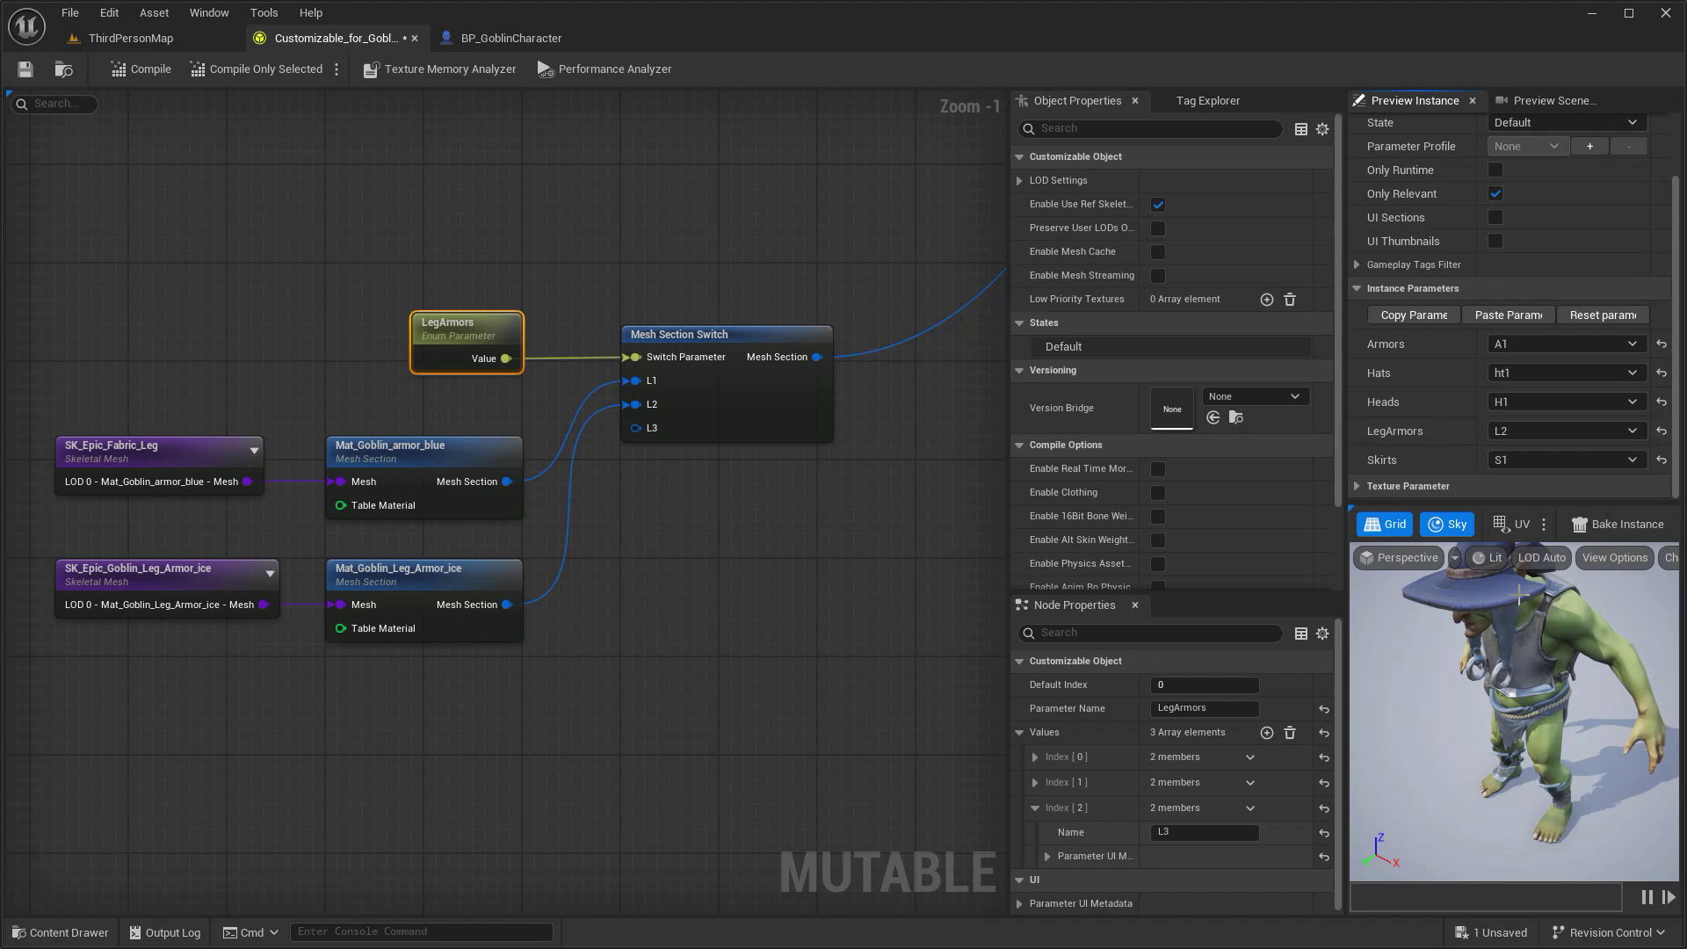
{"action": "left_click", "coordinate": [1514, 433]}
{"action": "left_click", "coordinate": [1525, 469]}
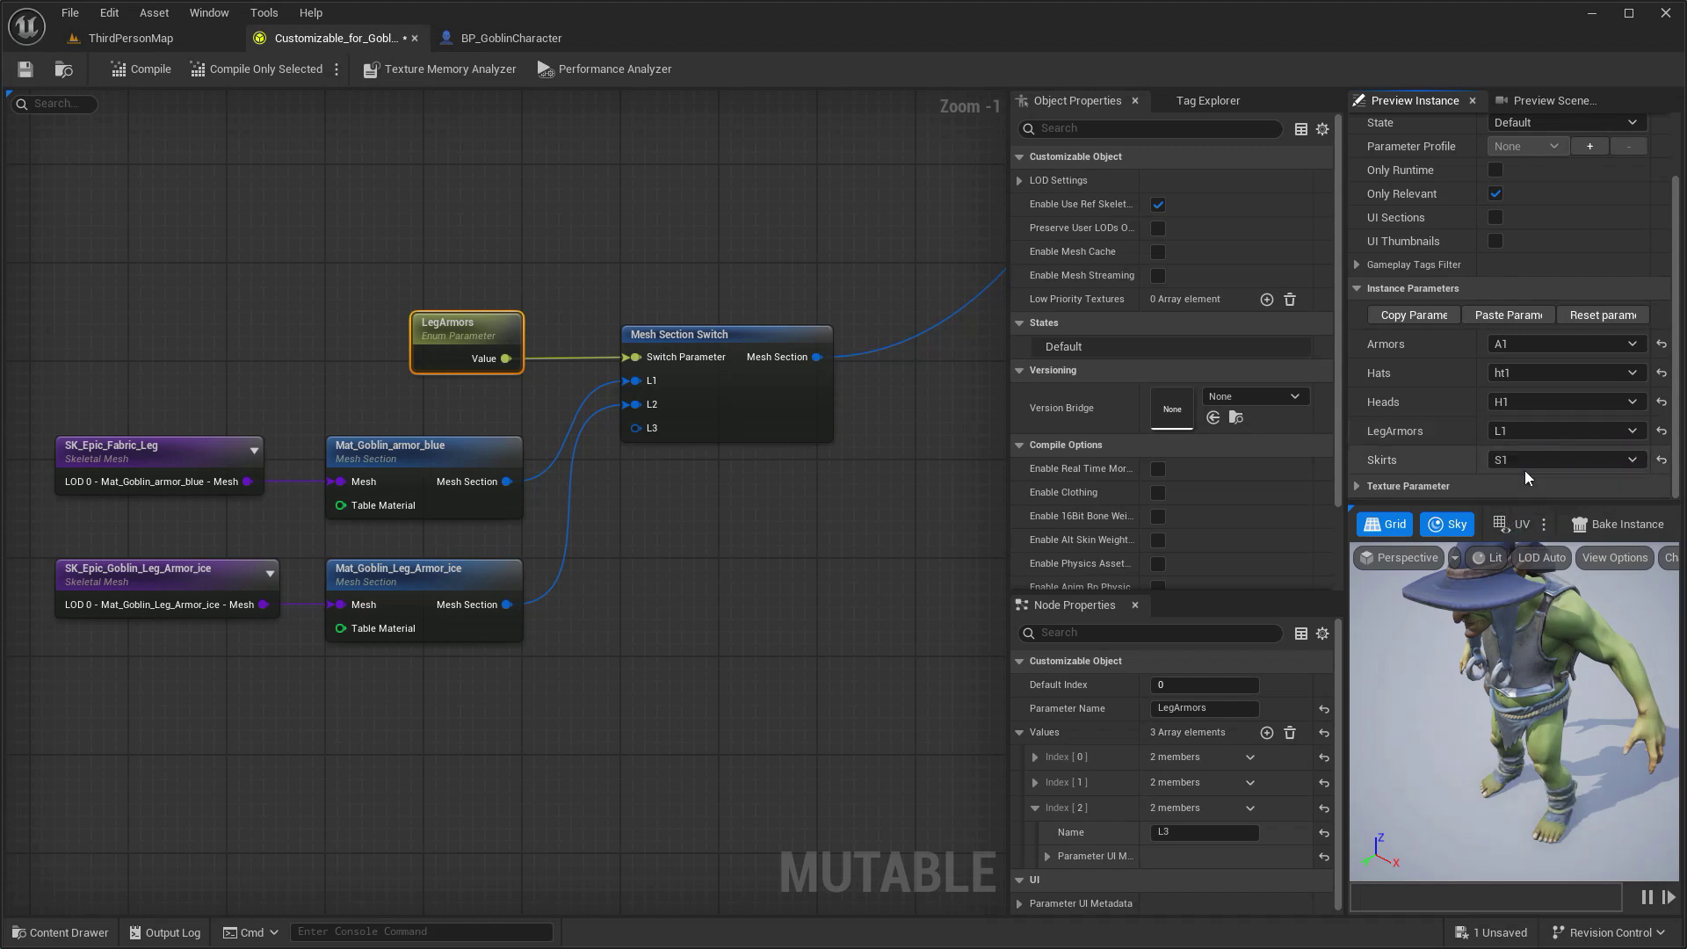
{"action": "right_click_drag", "start_coordinate": [746, 675], "coordinate": [810, 586]}
{"action": "scroll", "coordinate": [791, 589], "scroll_direction": "down", "scroll_amount": 2}
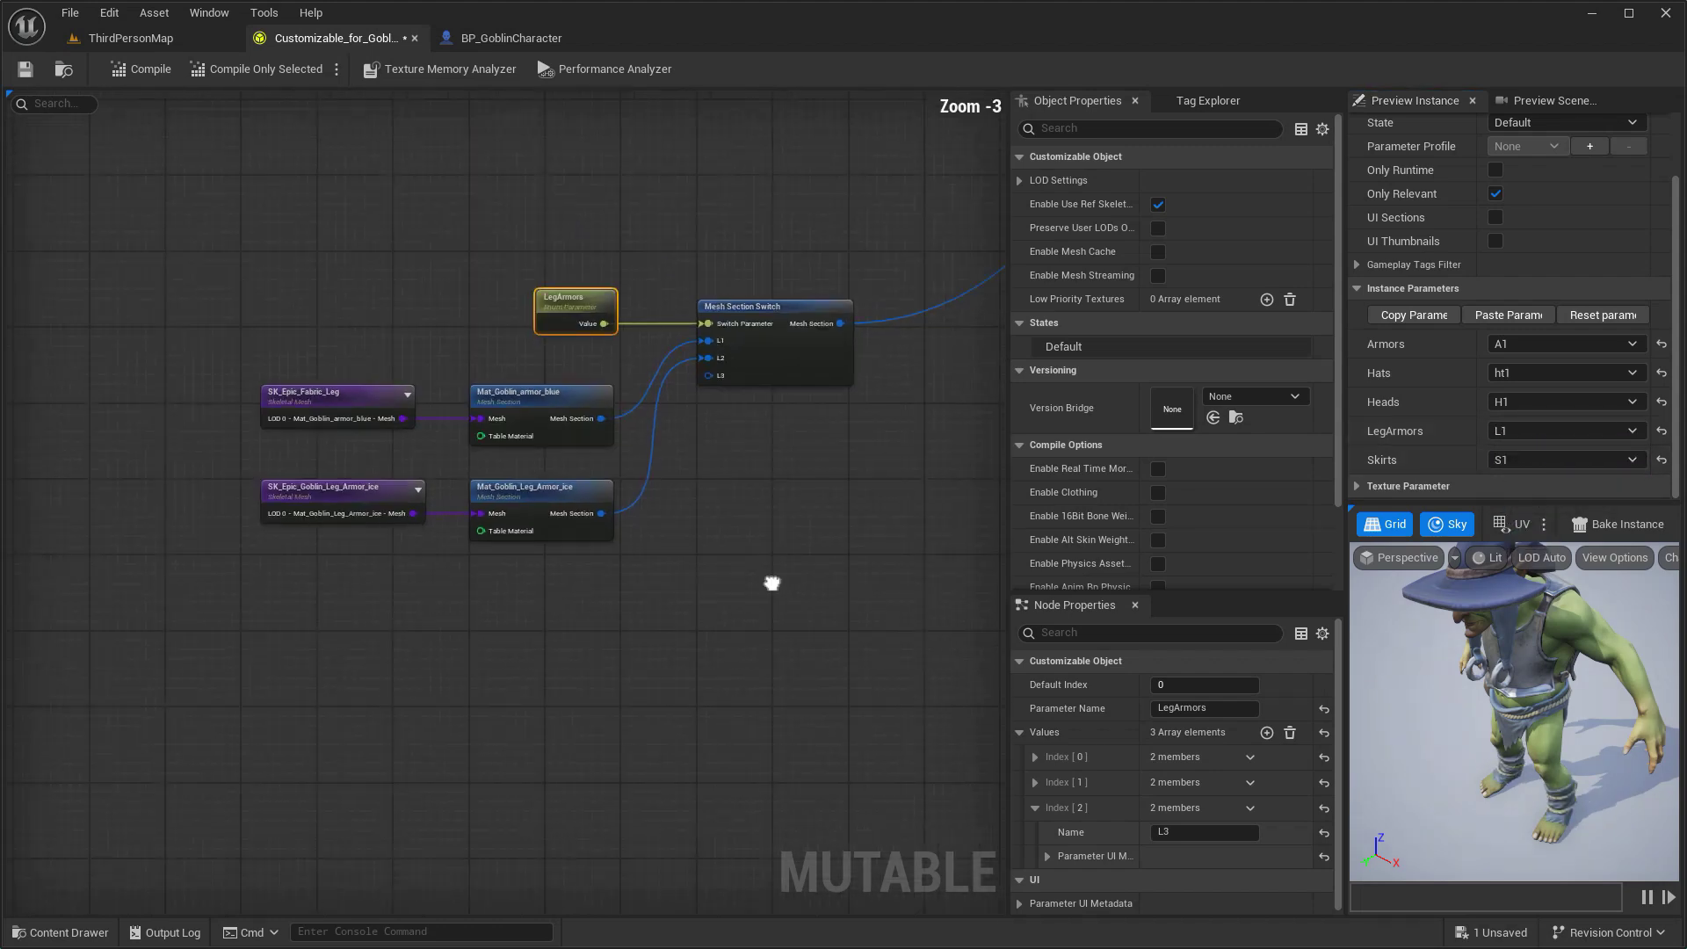
Copy the leg armor node group and rename the copied parameter to Bracers.
{"action": "scroll", "coordinate": [384, 358], "scroll_direction": "down", "scroll_amount": 1}
{"action": "left_click_drag", "start_coordinate": [384, 358], "coordinate": [602, 583]}
{"action": "right_click_drag", "start_coordinate": [603, 583], "coordinate": [590, 472]}
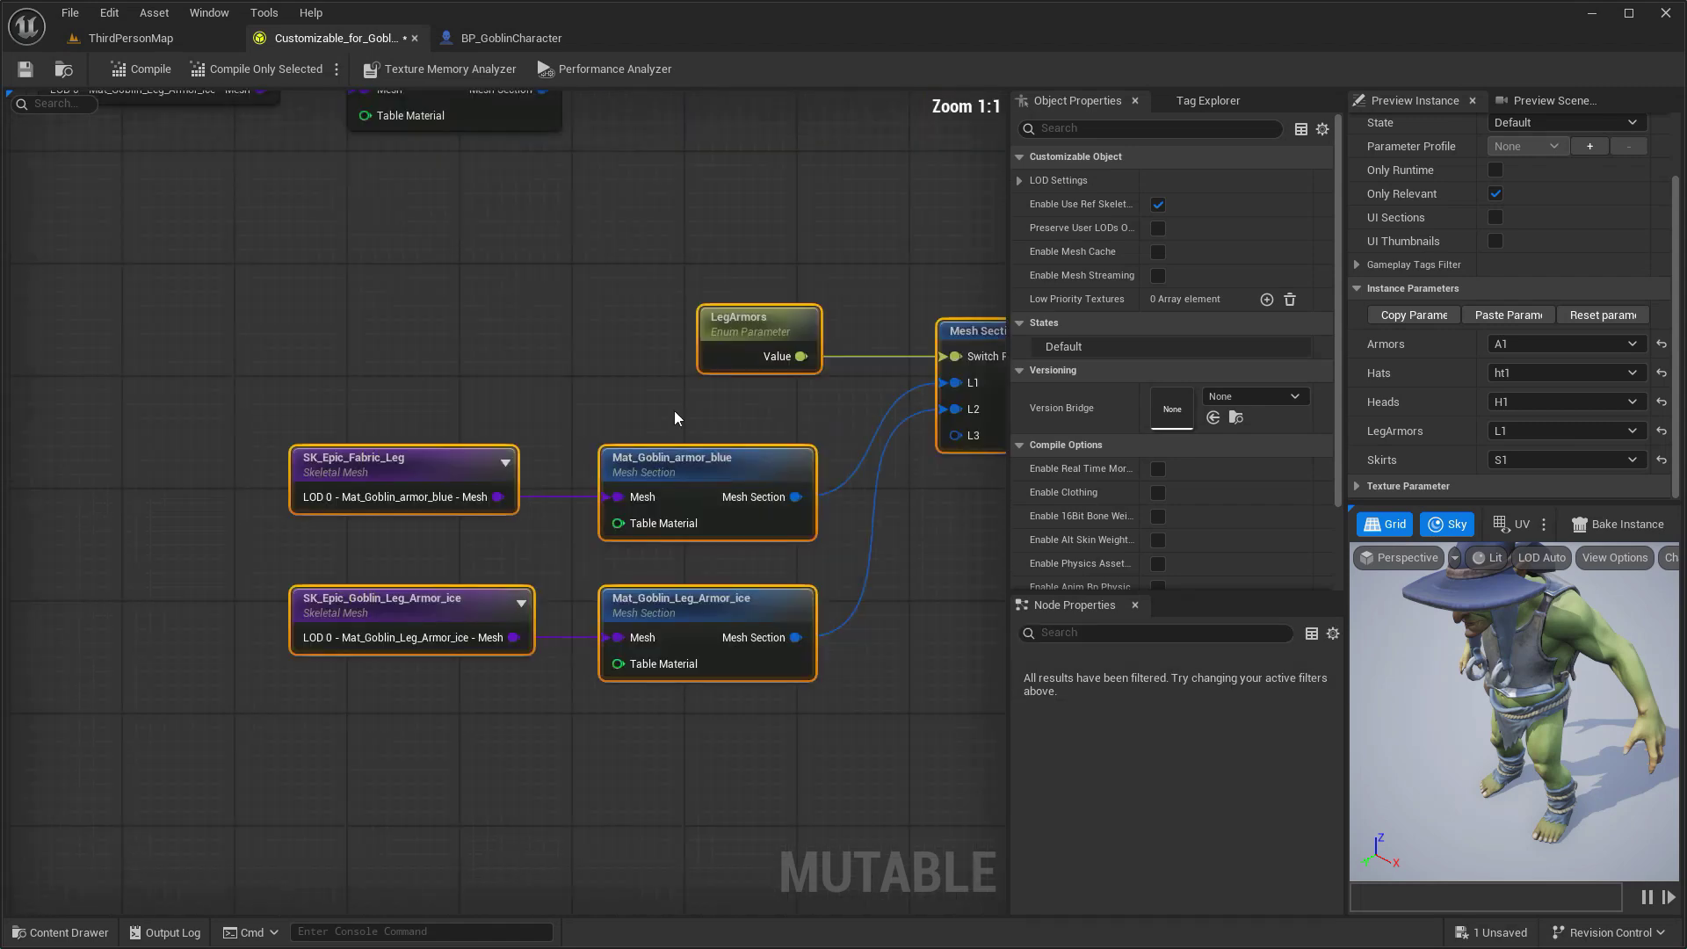
{"action": "double_click", "coordinate": [525, 346]}
{"action": "type", "text": "Bracers"}
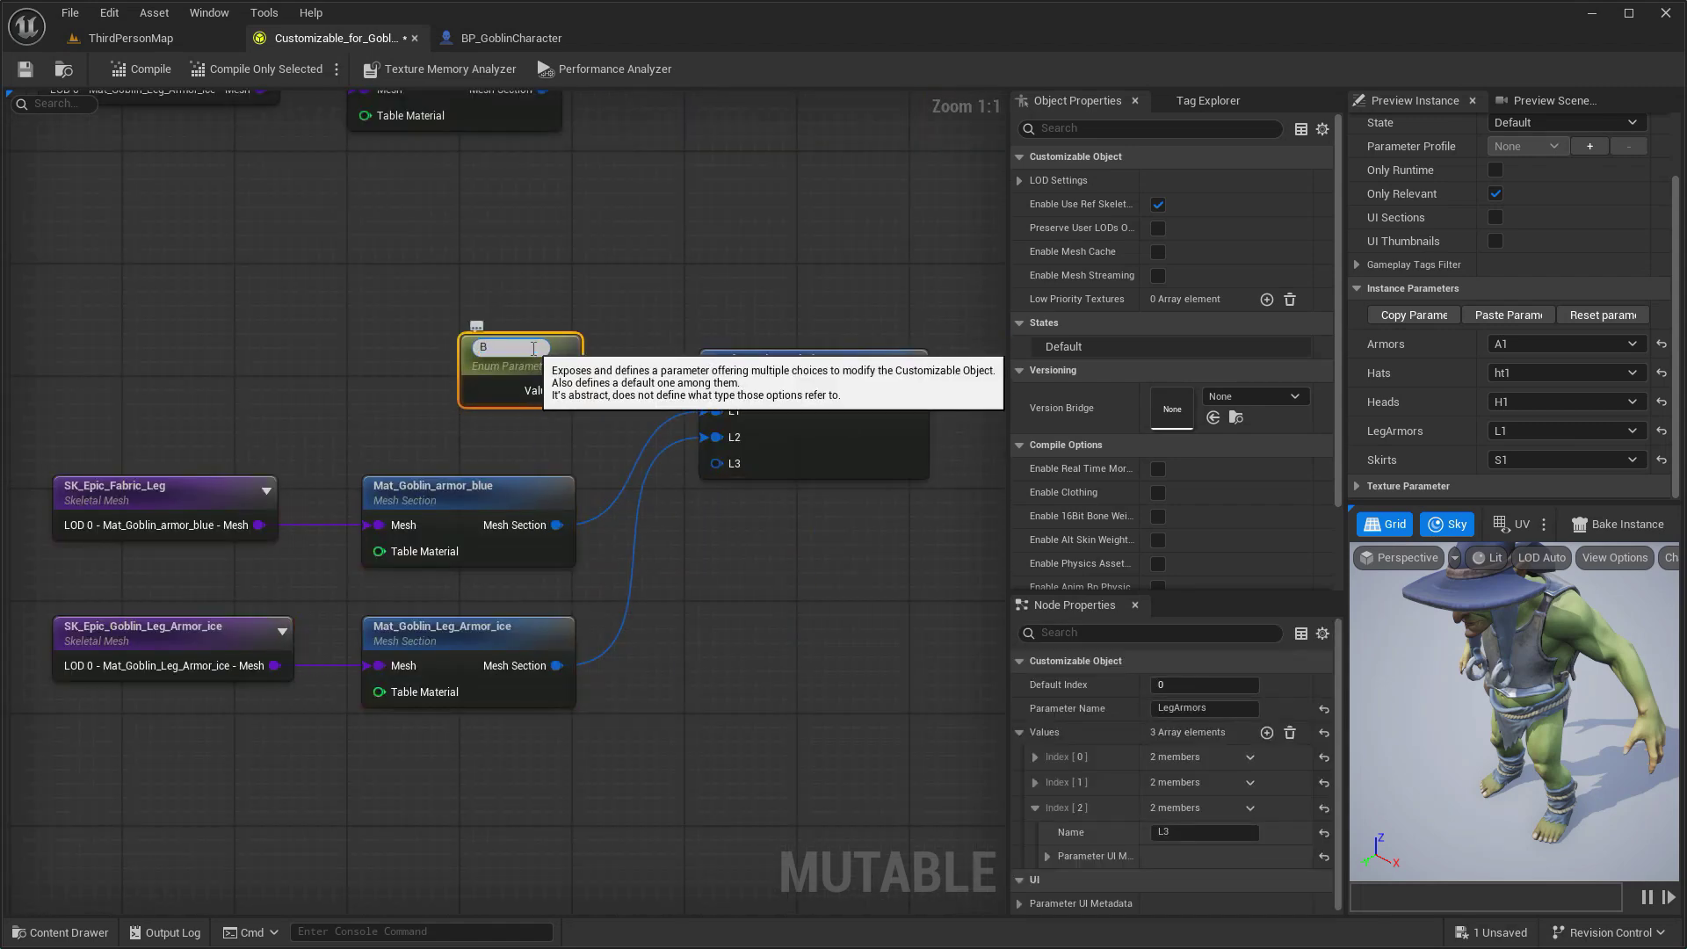
{"action": "key", "text": "Return"}
Reset both mesh sections' materials and swap the first mesh to SK_Epic_Fabric_Bracers.
{"action": "right_click_drag", "start_coordinate": [591, 379], "coordinate": [522, 428]}
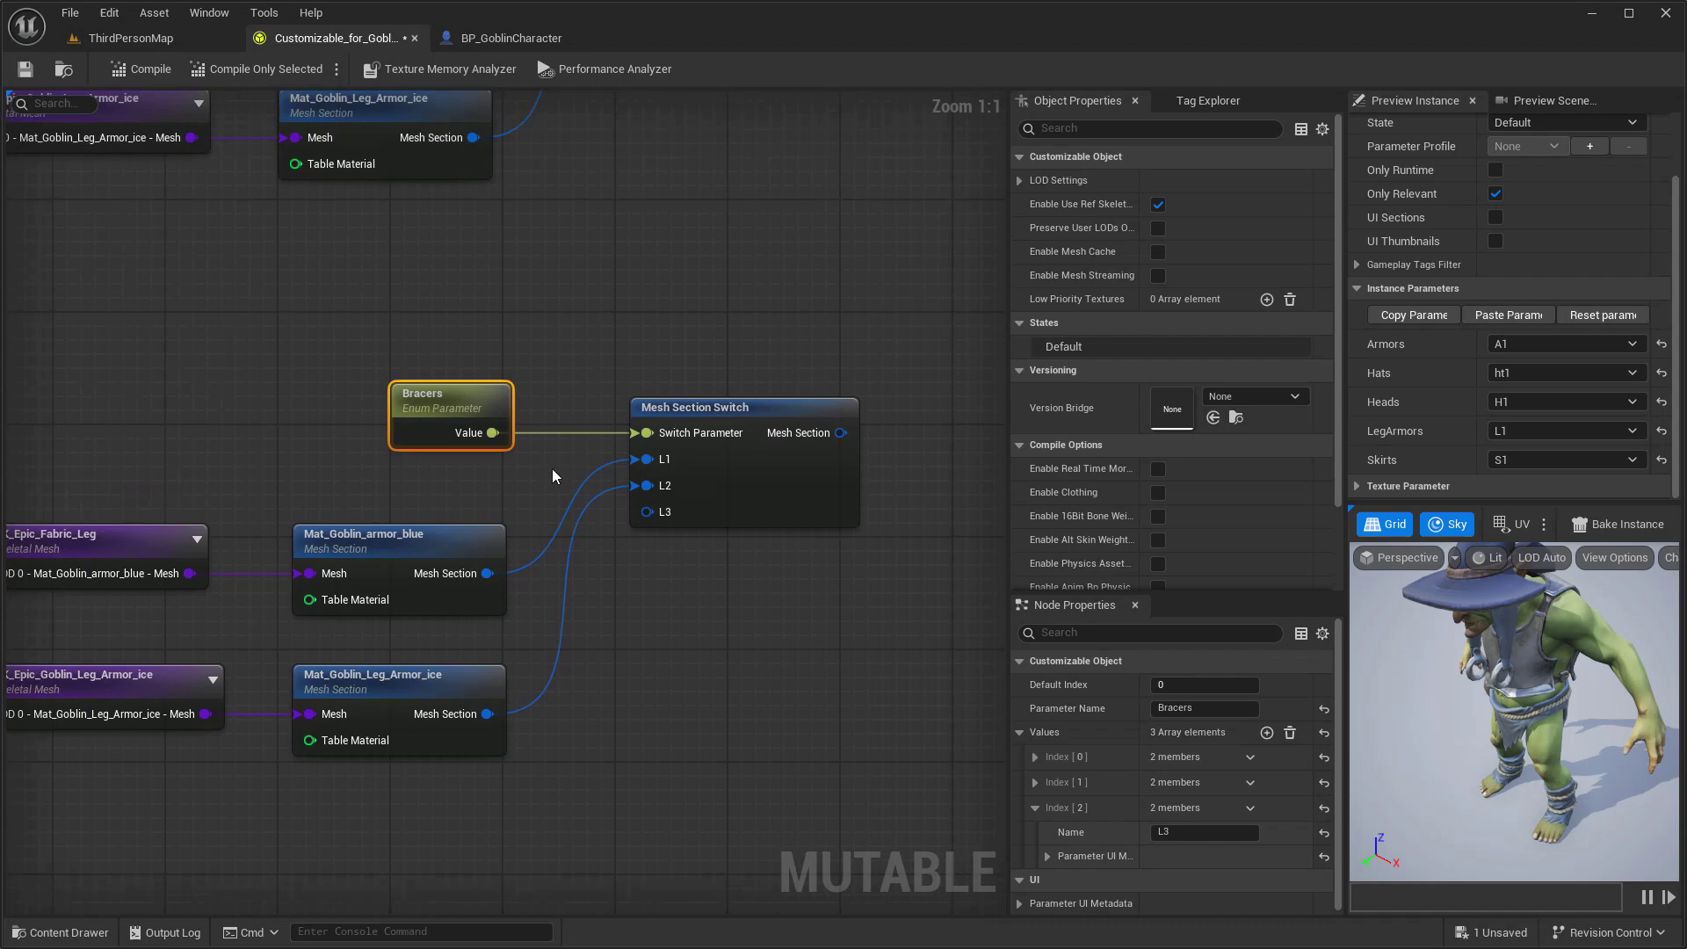
{"action": "left_click", "coordinate": [552, 468]}
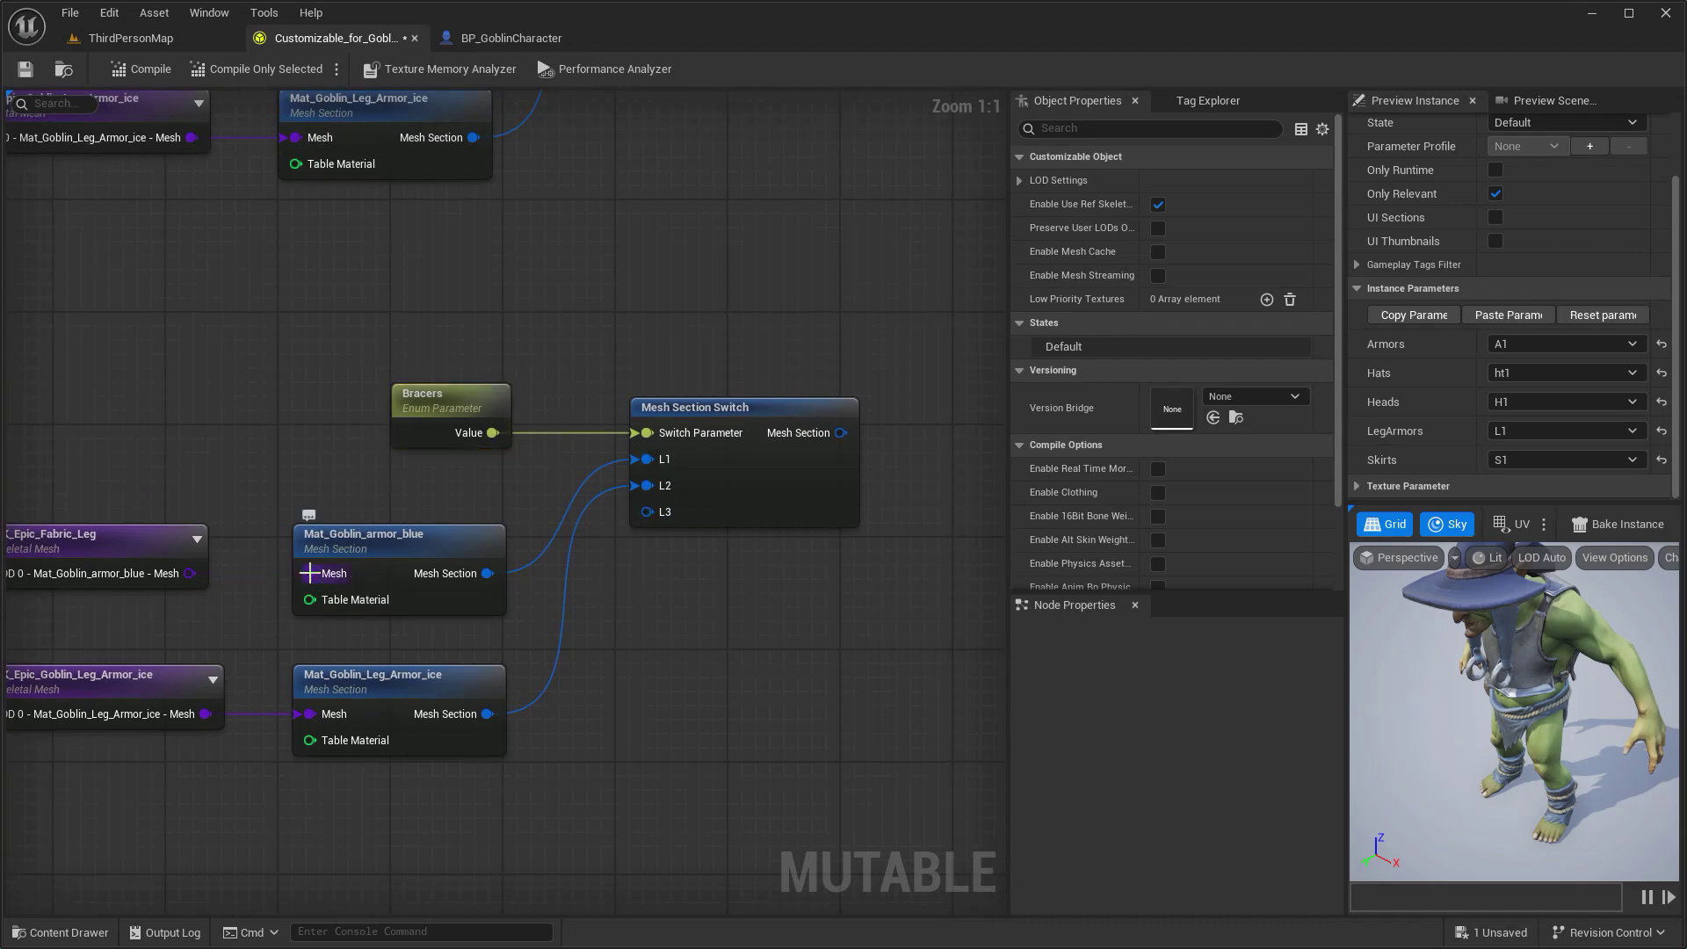
{"action": "right_click_drag", "start_coordinate": [304, 655], "coordinate": [529, 457]}
{"action": "left_click_drag", "start_coordinate": [506, 303], "coordinate": [763, 606]}
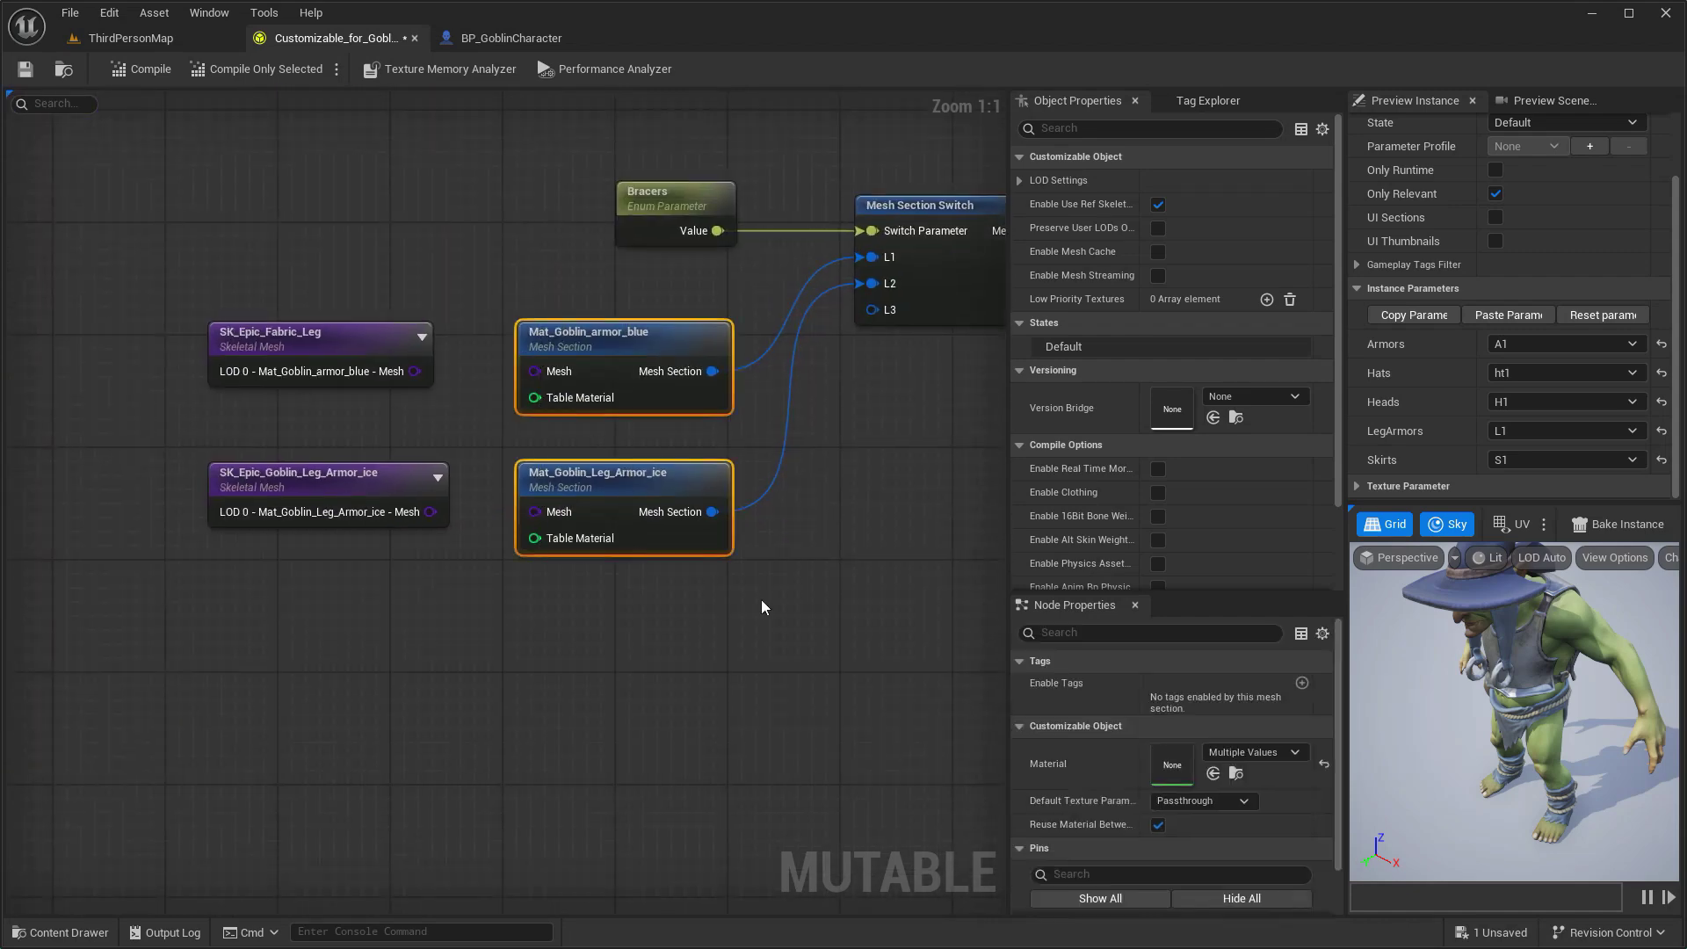
{"action": "left_click", "coordinate": [1324, 763]}
{"action": "left_click", "coordinate": [321, 338]}
{"action": "key", "text": "ctrl+space"}
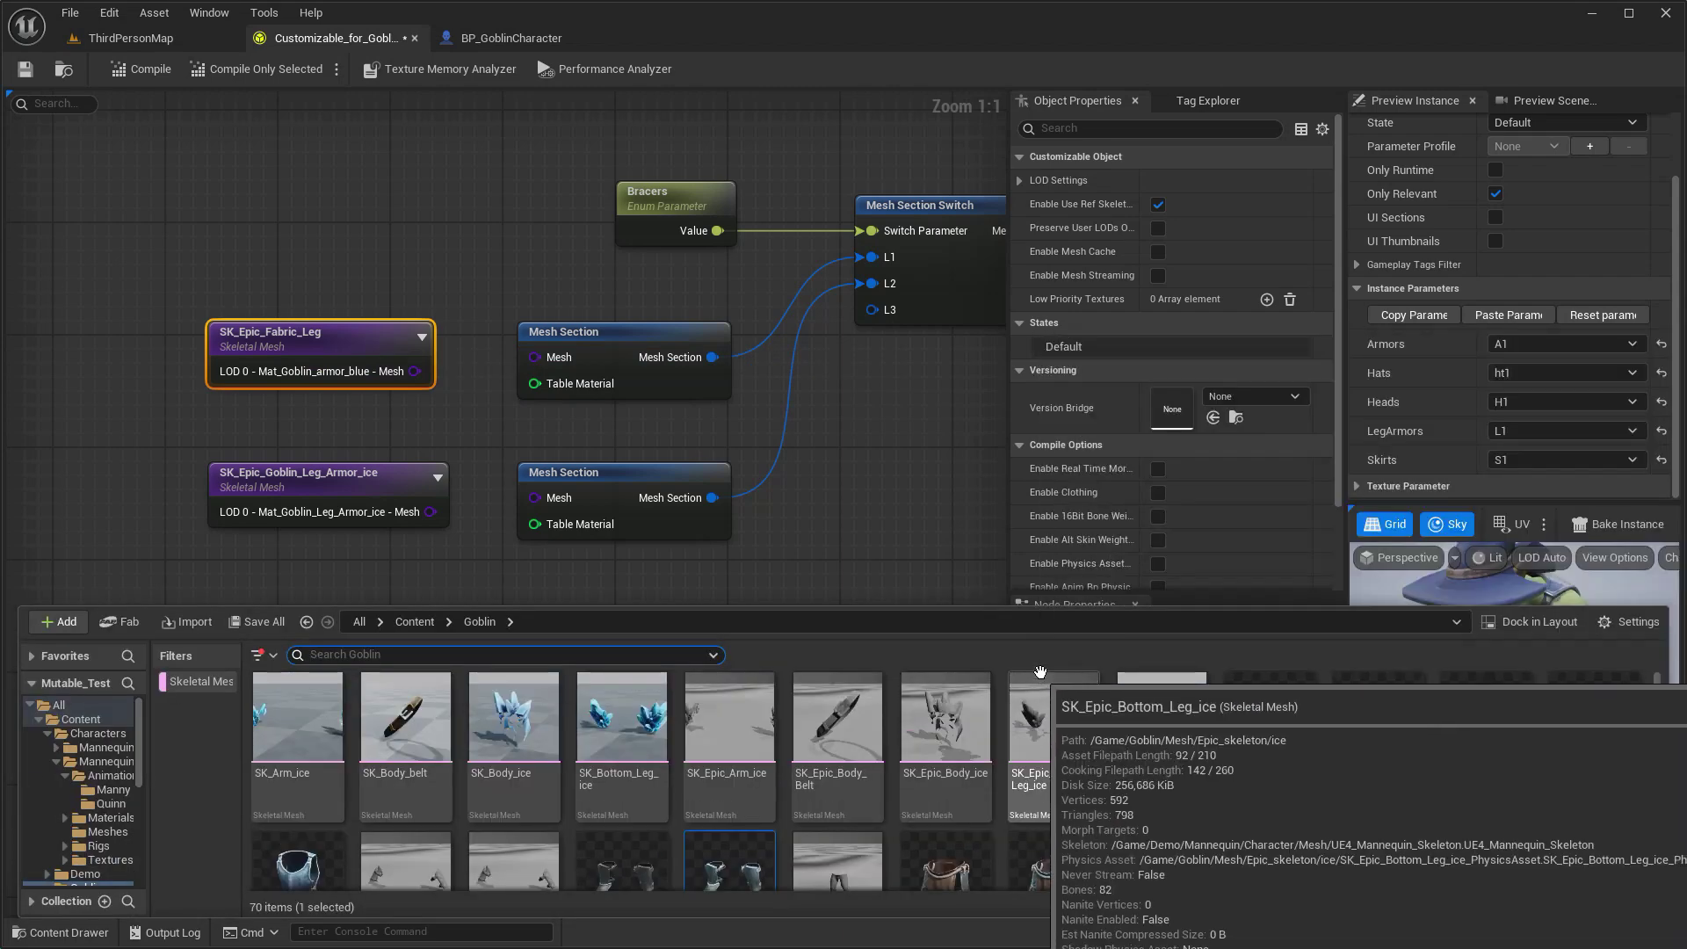
{"action": "left_click", "coordinate": [386, 360]}
{"action": "left_click", "coordinate": [1213, 709]}
Swap the second mesh to SK_Epic_Goblin_Bracers and wire both bracer meshes into their sections.
{"action": "left_click", "coordinate": [352, 492]}
{"action": "key", "text": "ctrl+space"}
{"action": "scroll", "coordinate": [1663, 714], "scroll_direction": "down", "scroll_amount": 2}
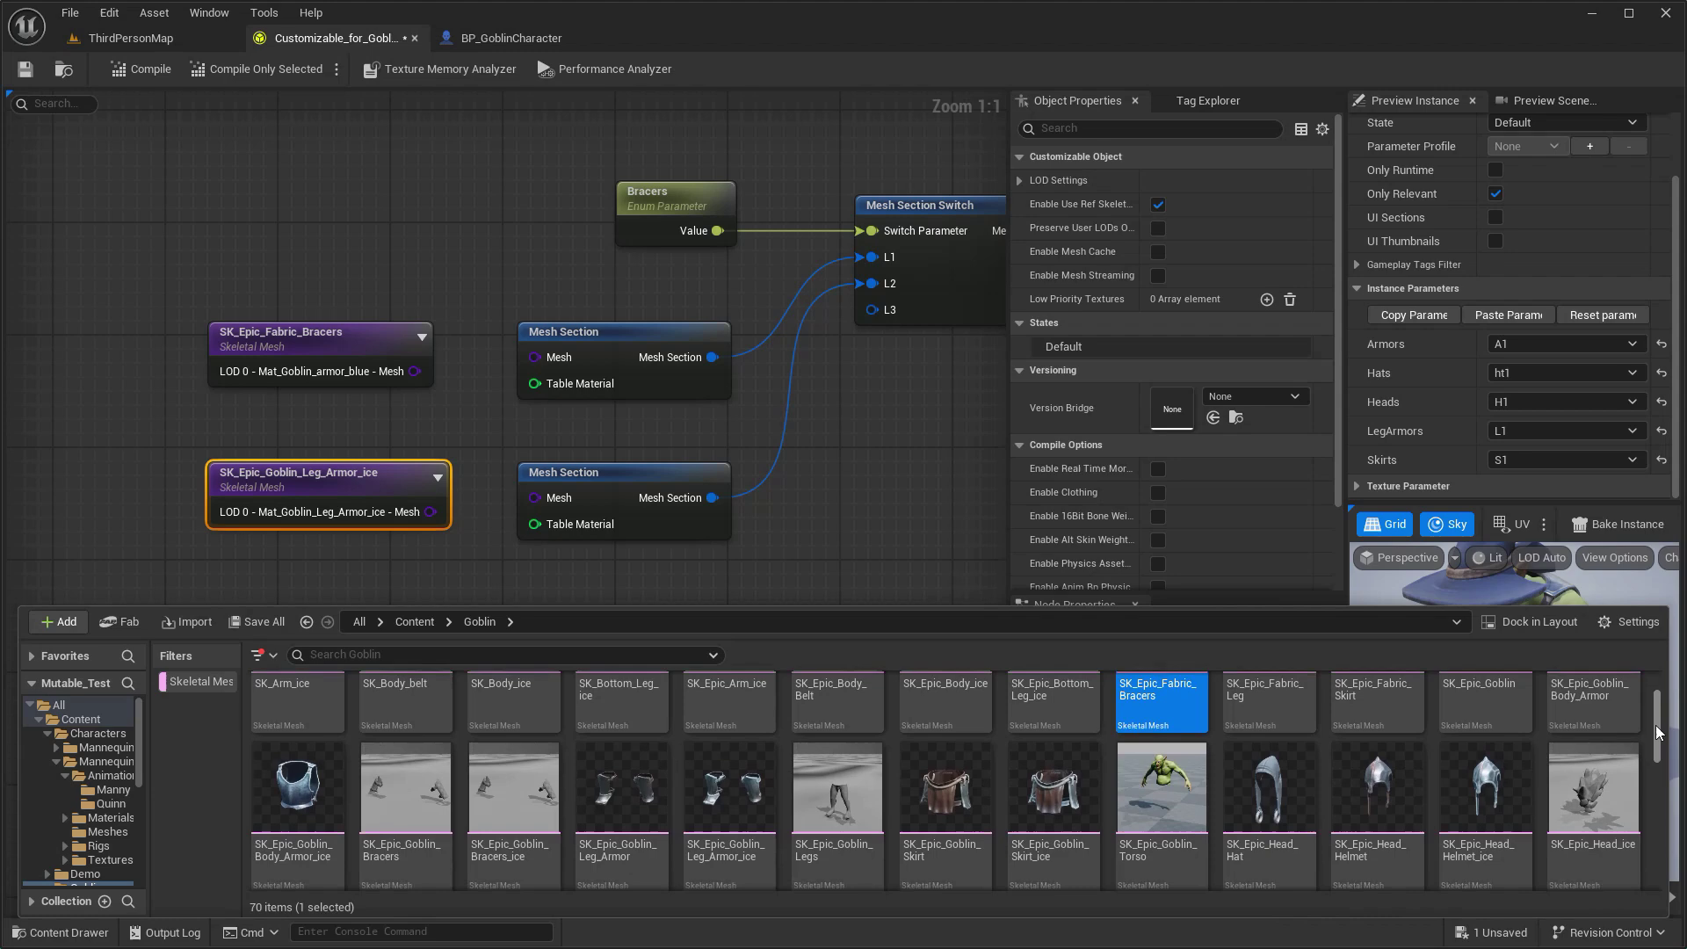
{"action": "left_click", "coordinate": [404, 755]}
{"action": "key", "text": "ctrl+space"}
{"action": "left_click", "coordinate": [1216, 714]}
{"action": "left_click_drag", "start_coordinate": [414, 371], "coordinate": [534, 357]}
{"action": "left_click_drag", "start_coordinate": [363, 512], "coordinate": [533, 507]}
{"action": "right_click_drag", "start_coordinate": [533, 507], "coordinate": [320, 527]}
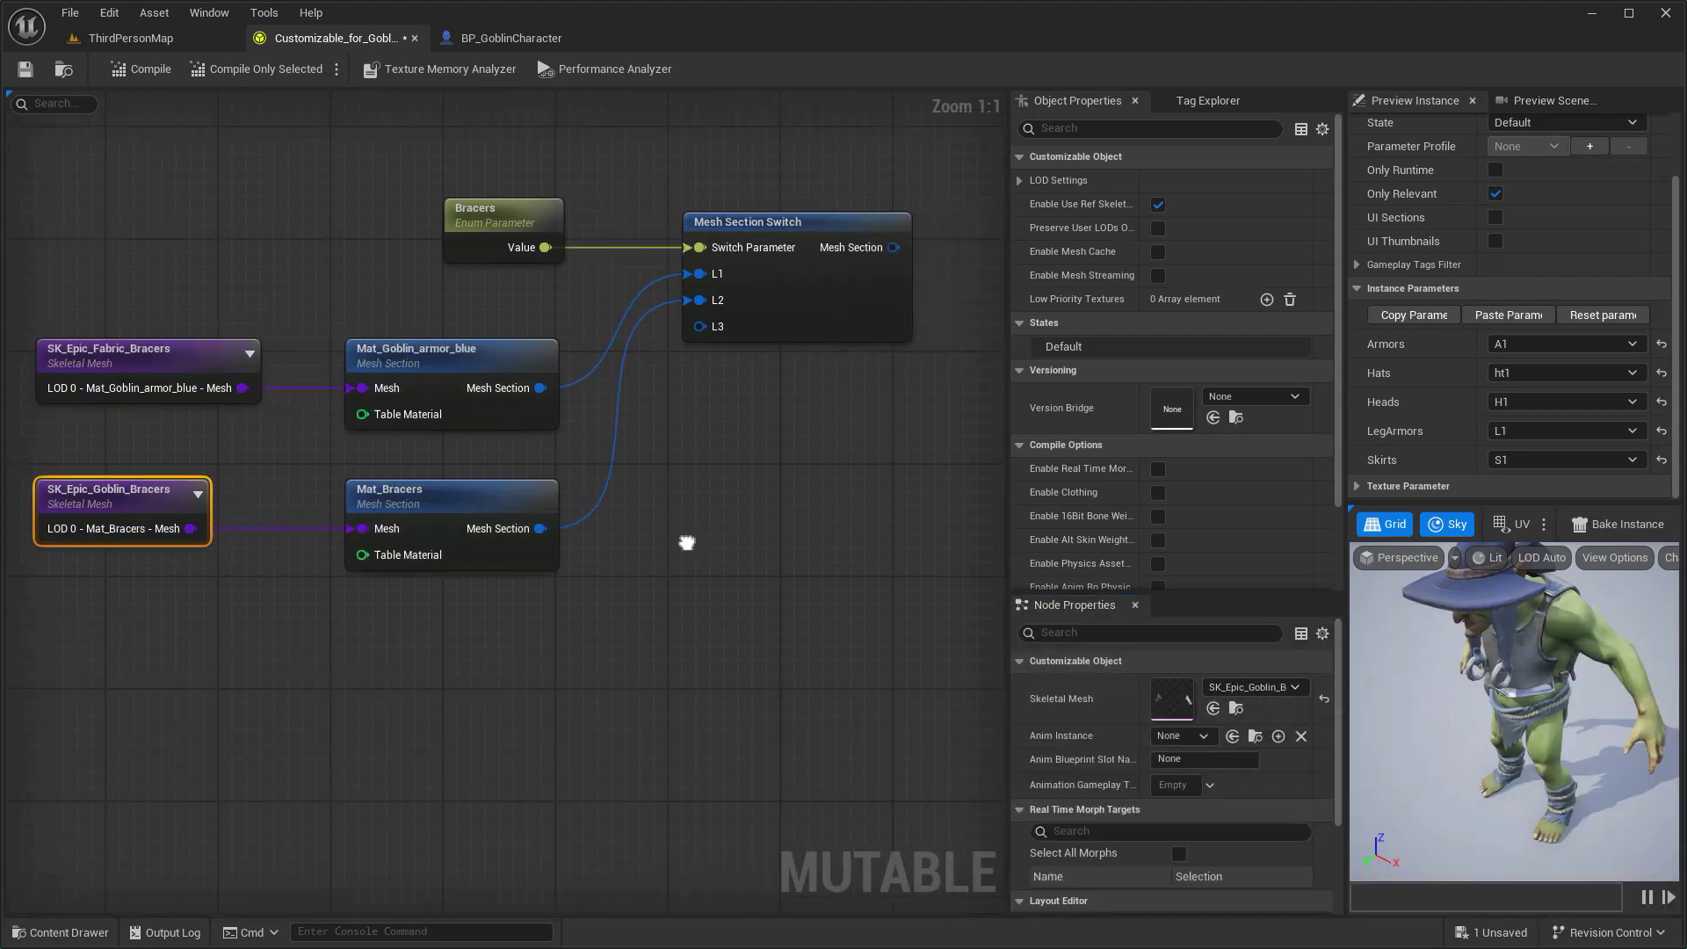
Rename the Bracers options to B1, B2 and B3.
{"action": "left_click", "coordinate": [435, 251]}
{"action": "left_click", "coordinate": [1200, 781]}
{"action": "key", "text": "BackSpace"}
{"action": "key", "text": "BackSpace"}
{"action": "type", "text": "B1"}
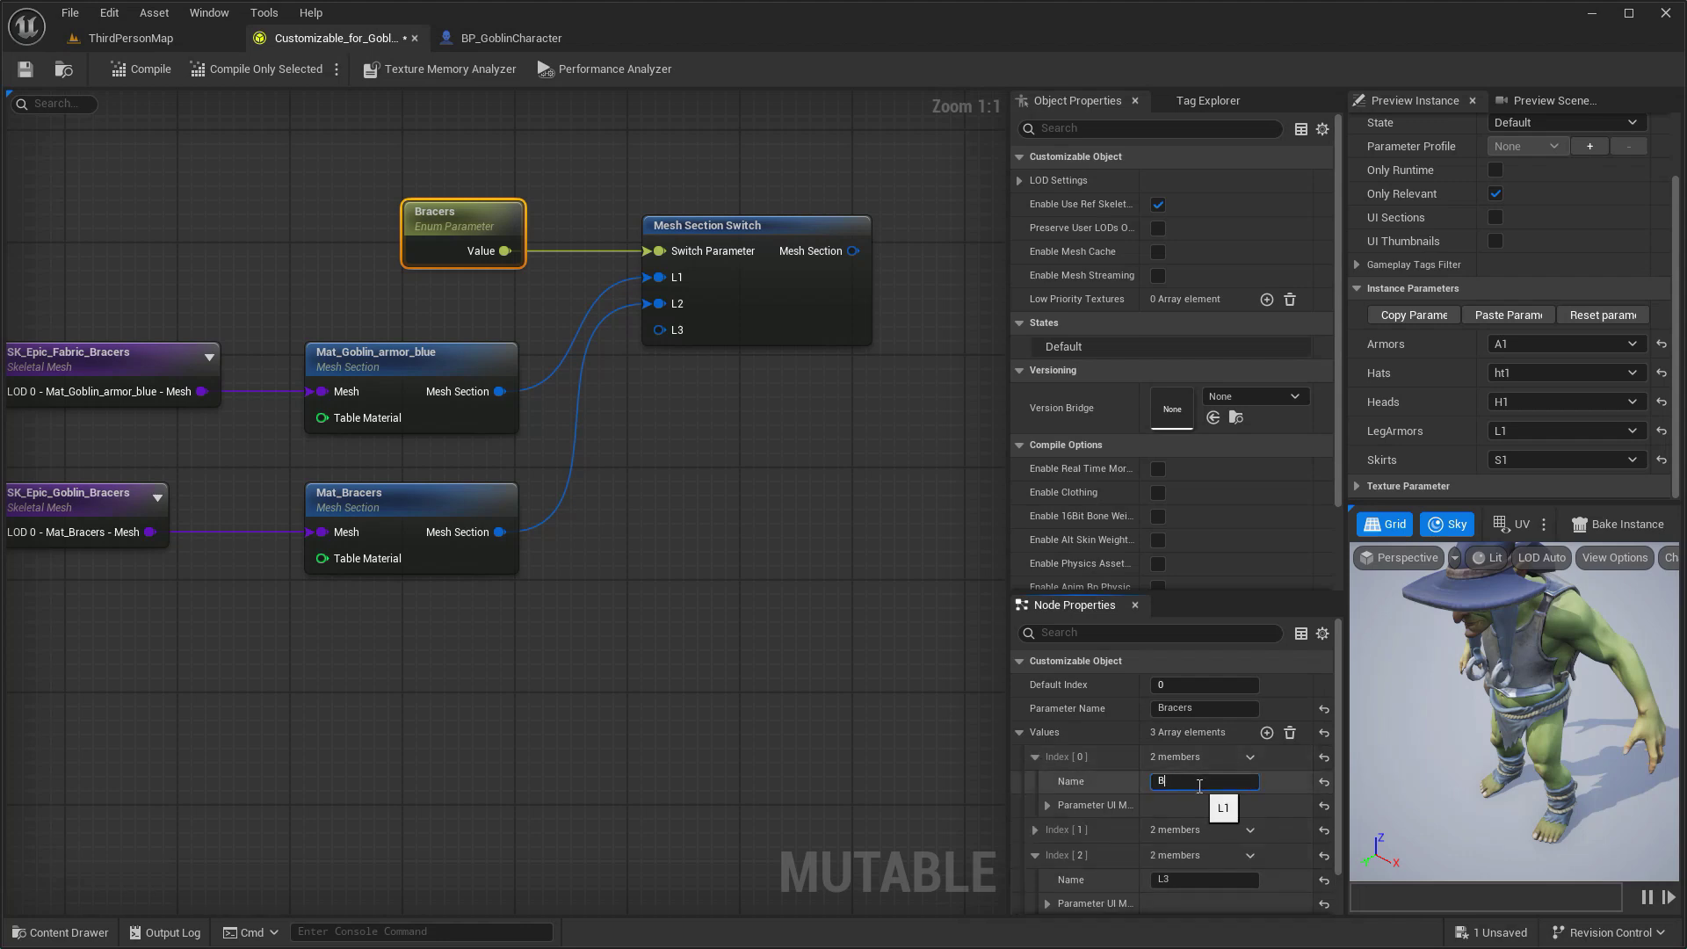
{"action": "left_click", "coordinate": [1054, 758]}
{"action": "left_click", "coordinate": [1063, 783]}
{"action": "left_click", "coordinate": [1183, 803]}
{"action": "type", "text": "B"}
{"action": "left_click", "coordinate": [1036, 782]}
{"action": "left_click", "coordinate": [1204, 832]}
{"action": "type", "text": "B3"}
Connect the Bracers switch output to the Body's LOD 0 input.
{"action": "left_click", "coordinate": [861, 619]}
{"action": "scroll", "coordinate": [862, 619], "scroll_direction": "down", "scroll_amount": 3}
{"action": "mouse_move", "coordinate": [676, 626]}
{"action": "left_mouse_down"}
{"action": "mouse_move", "coordinate": [993, 39]}
{"action": "mouse_move", "coordinate": [492, 360]}
{"action": "left_mouse_up"}
{"action": "scroll", "coordinate": [890, 158], "scroll_direction": "down", "scroll_amount": 5}
{"action": "scroll", "coordinate": [603, 437], "scroll_direction": "up", "scroll_amount": 7}
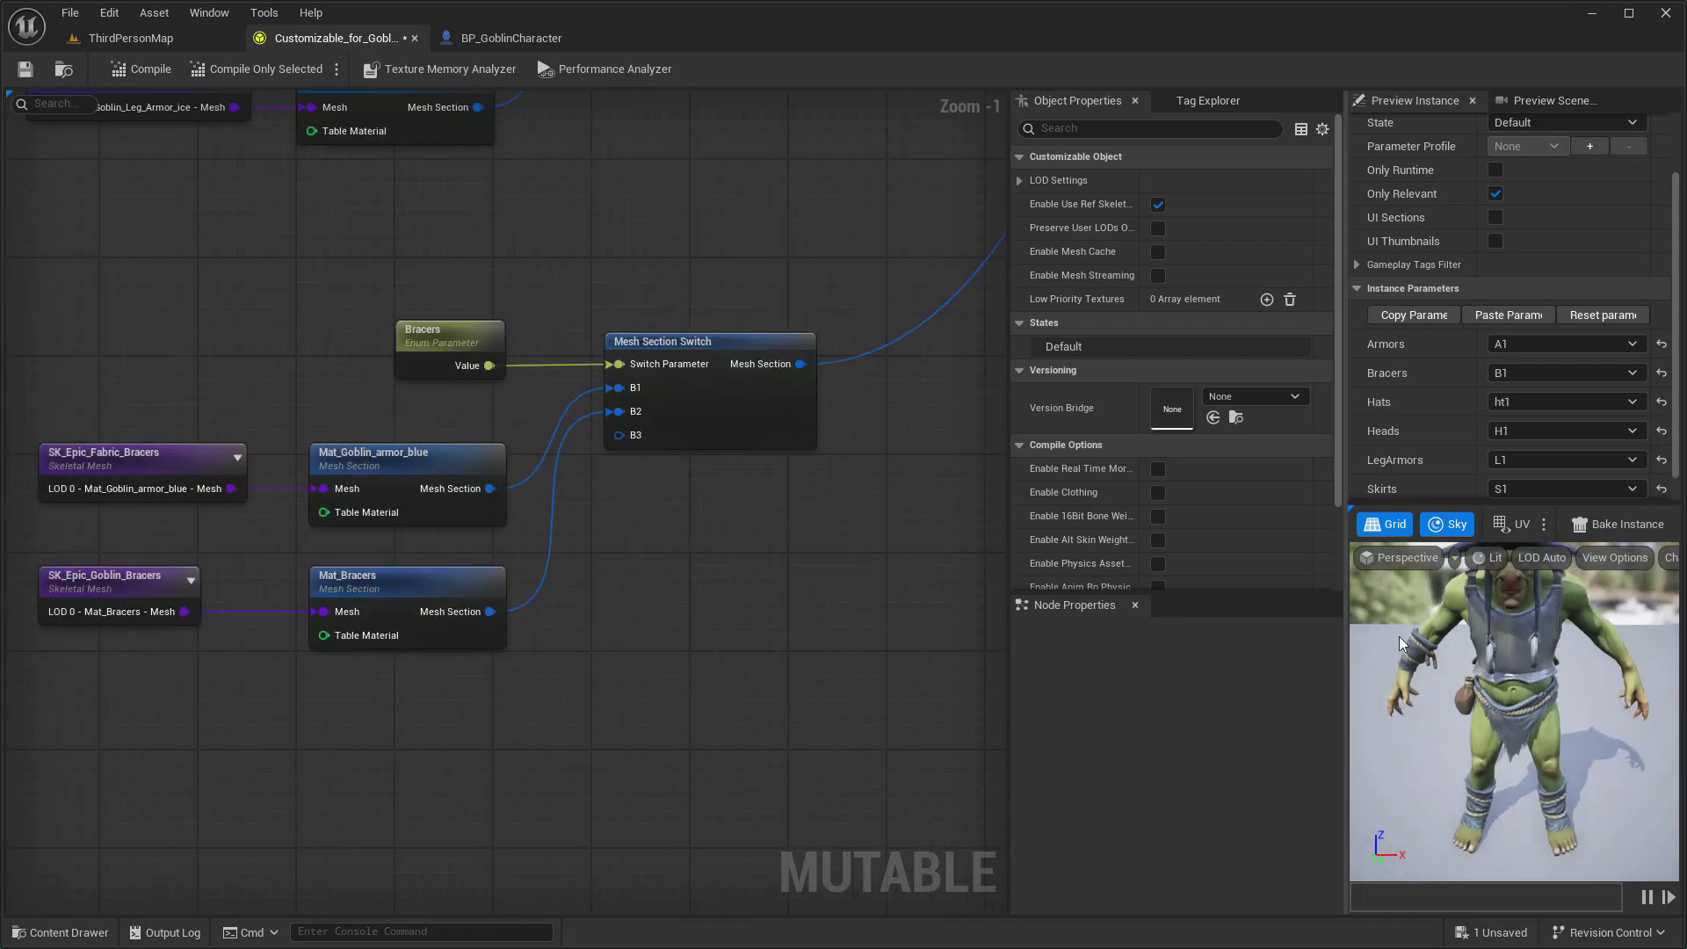
Preview Bracers options B2 and B3 on the goblin, then set it back to B1.
{"action": "scroll", "coordinate": [1552, 450], "scroll_direction": "down", "scroll_amount": 1}
{"action": "left_click", "coordinate": [1542, 346]}
{"action": "left_click", "coordinate": [1525, 405]}
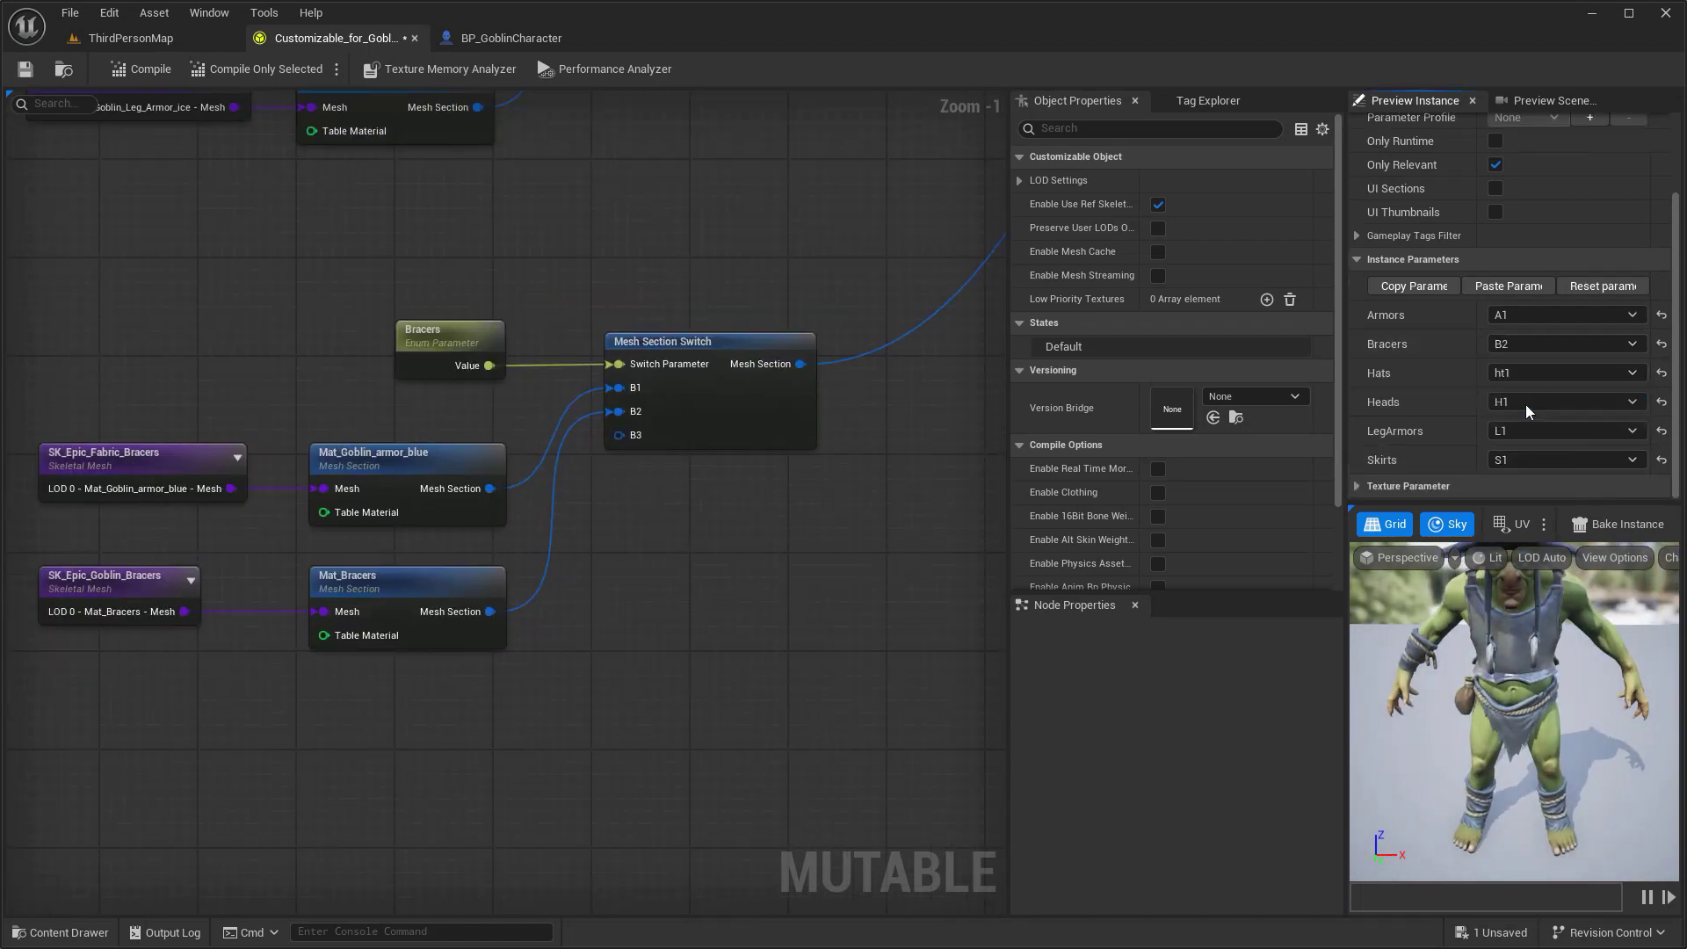
{"action": "left_click", "coordinate": [1520, 350]}
{"action": "left_click", "coordinate": [1517, 419]}
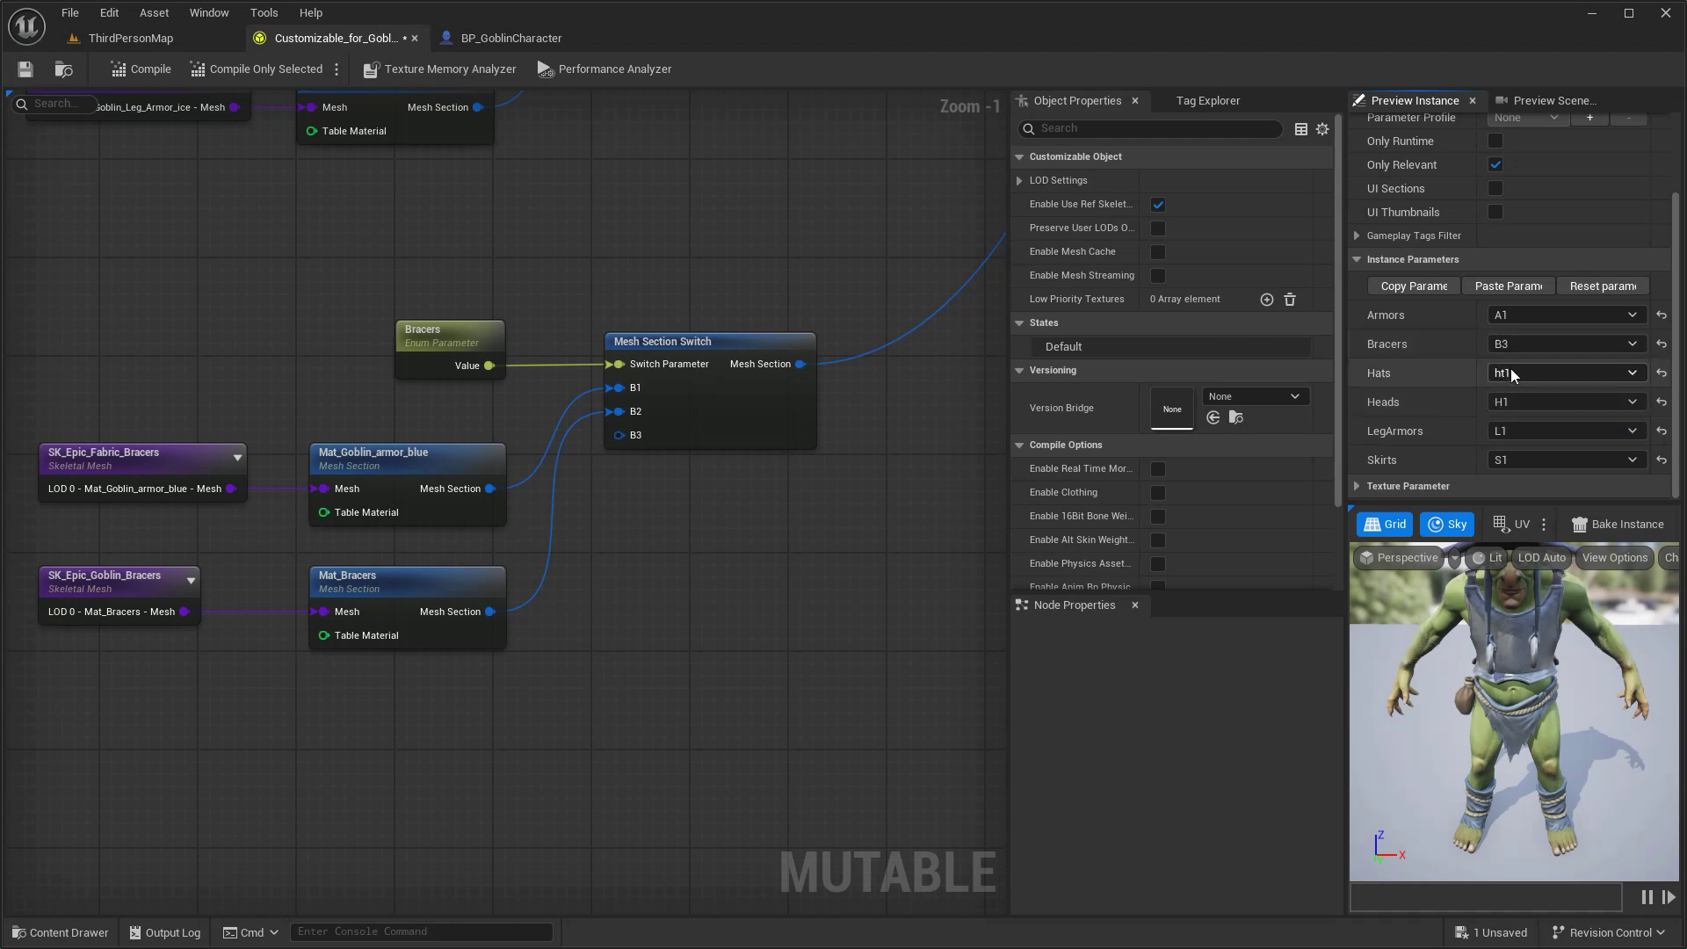
{"action": "left_click", "coordinate": [1512, 351]}
{"action": "left_click", "coordinate": [1529, 383]}
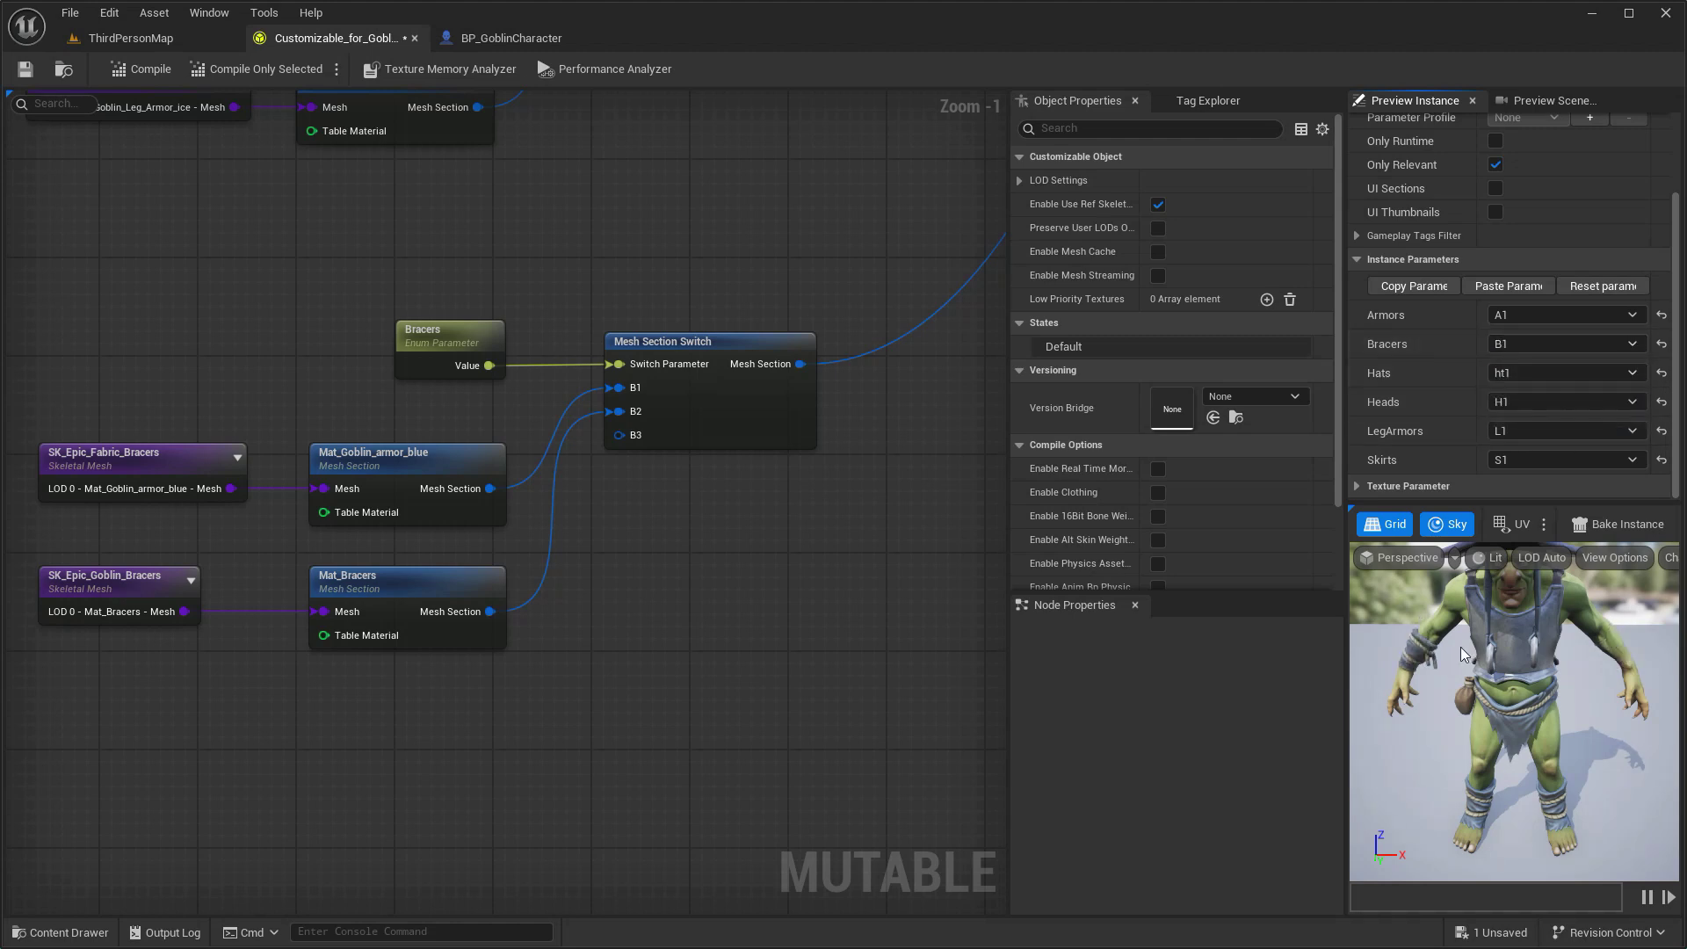
Recompile, then show the Content folder in the Content Drawer without the Skeletal Mesh filter.
{"action": "left_click", "coordinate": [165, 76]}
{"action": "key", "text": "ctrl+space"}
{"action": "left_click", "coordinate": [205, 682]}
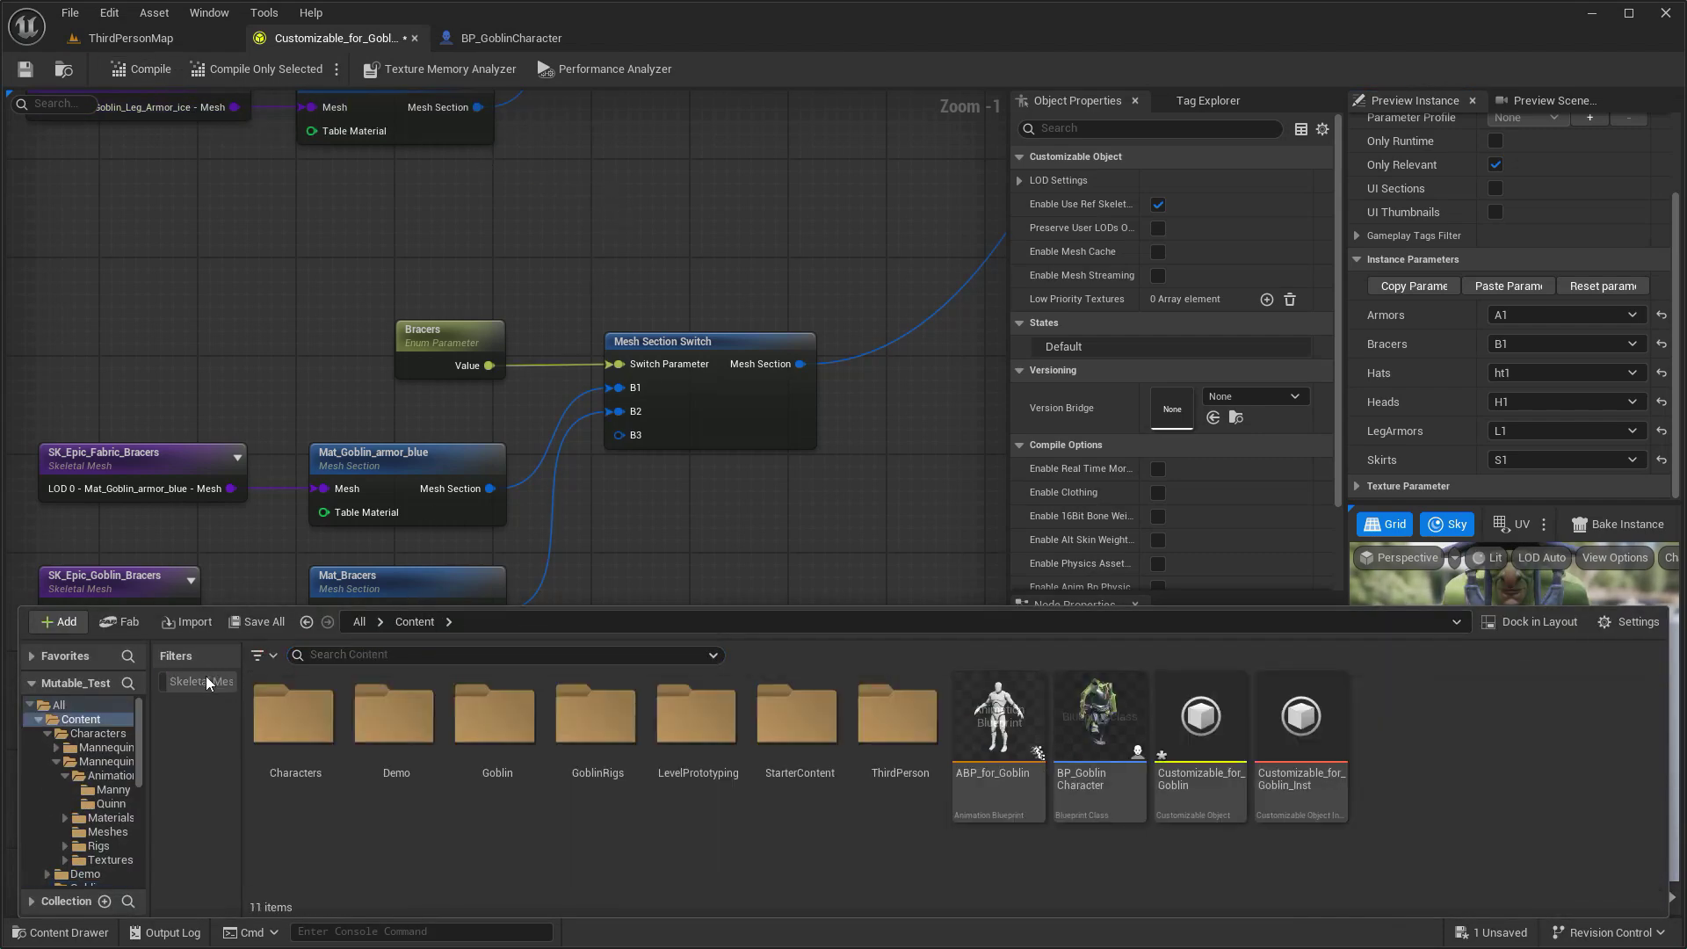
Set Customizable_for_Goblin_Inst's Bracers to B2 and save the instance.
{"action": "left_click", "coordinate": [258, 655]}
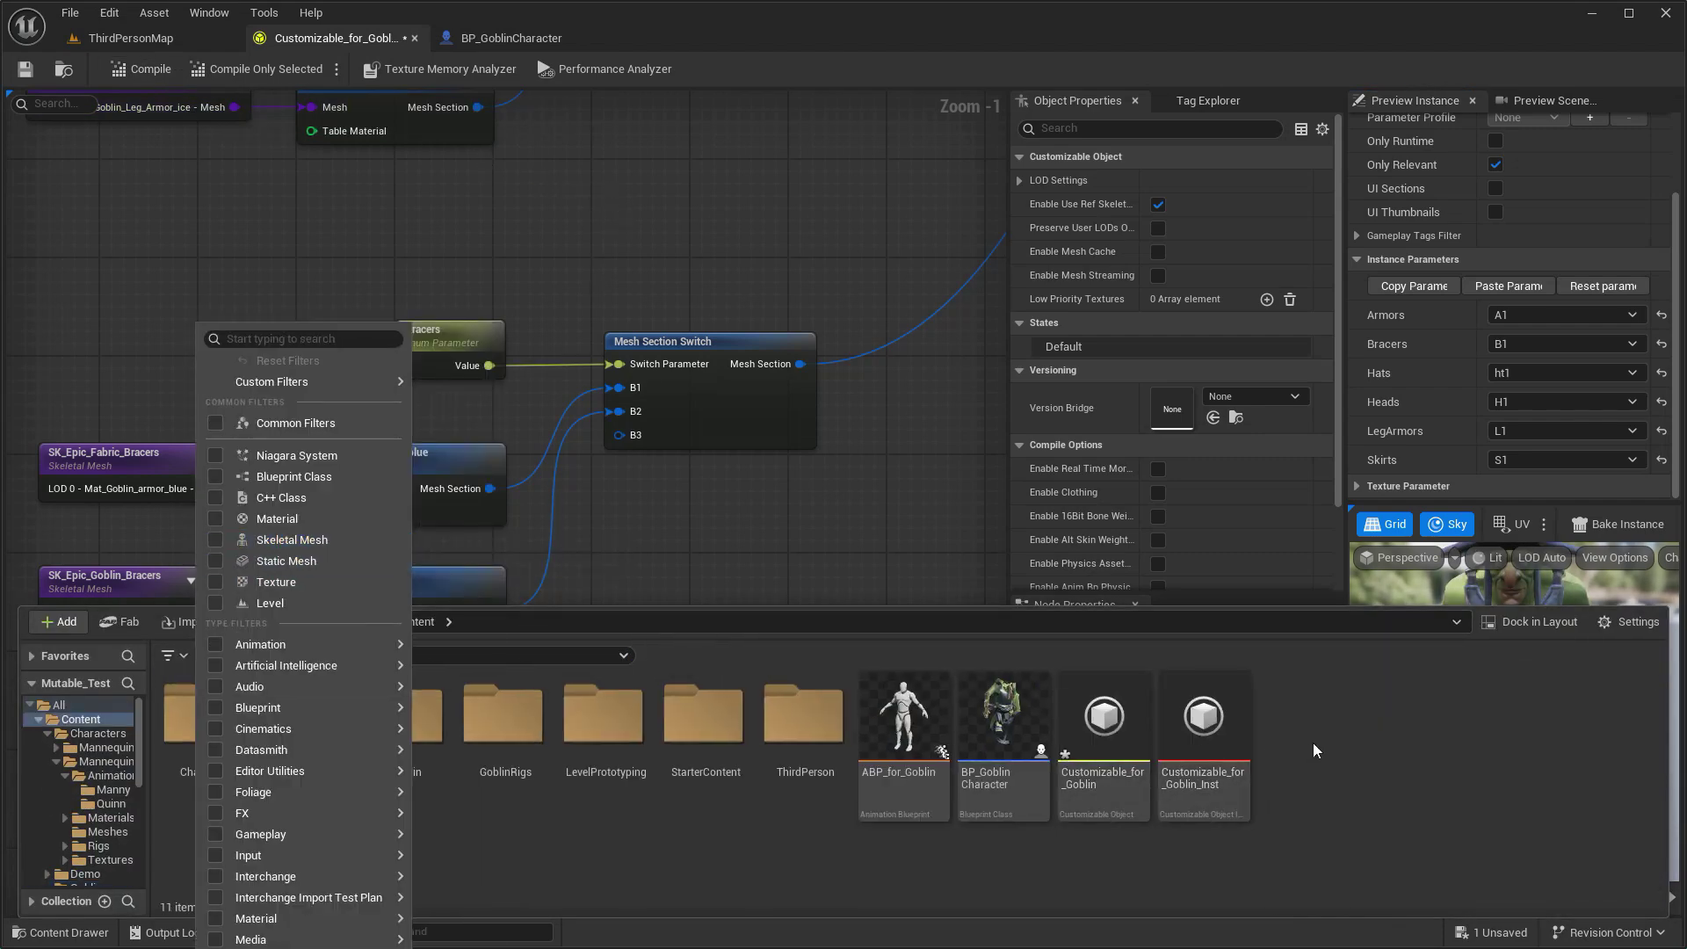
{"action": "left_click", "coordinate": [1313, 741]}
{"action": "double_click", "coordinate": [1200, 713]}
{"action": "left_click", "coordinate": [1348, 397]}
{"action": "left_click", "coordinate": [1301, 454]}
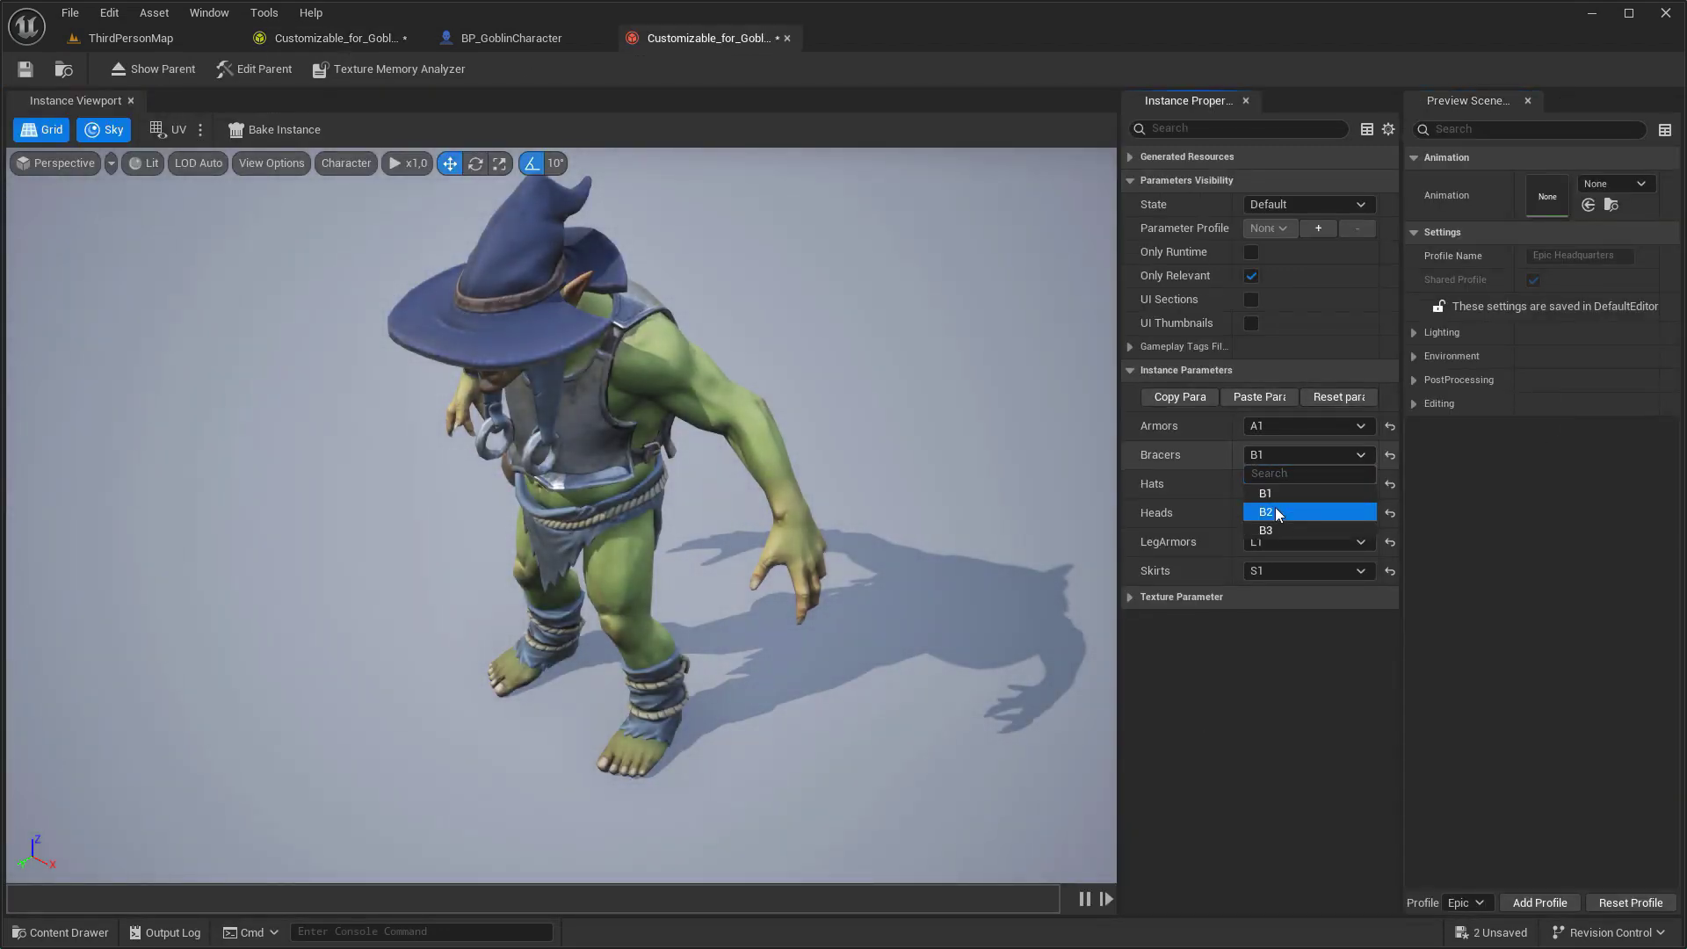
{"action": "left_click", "coordinate": [1277, 513]}
{"action": "left_click", "coordinate": [24, 68]}
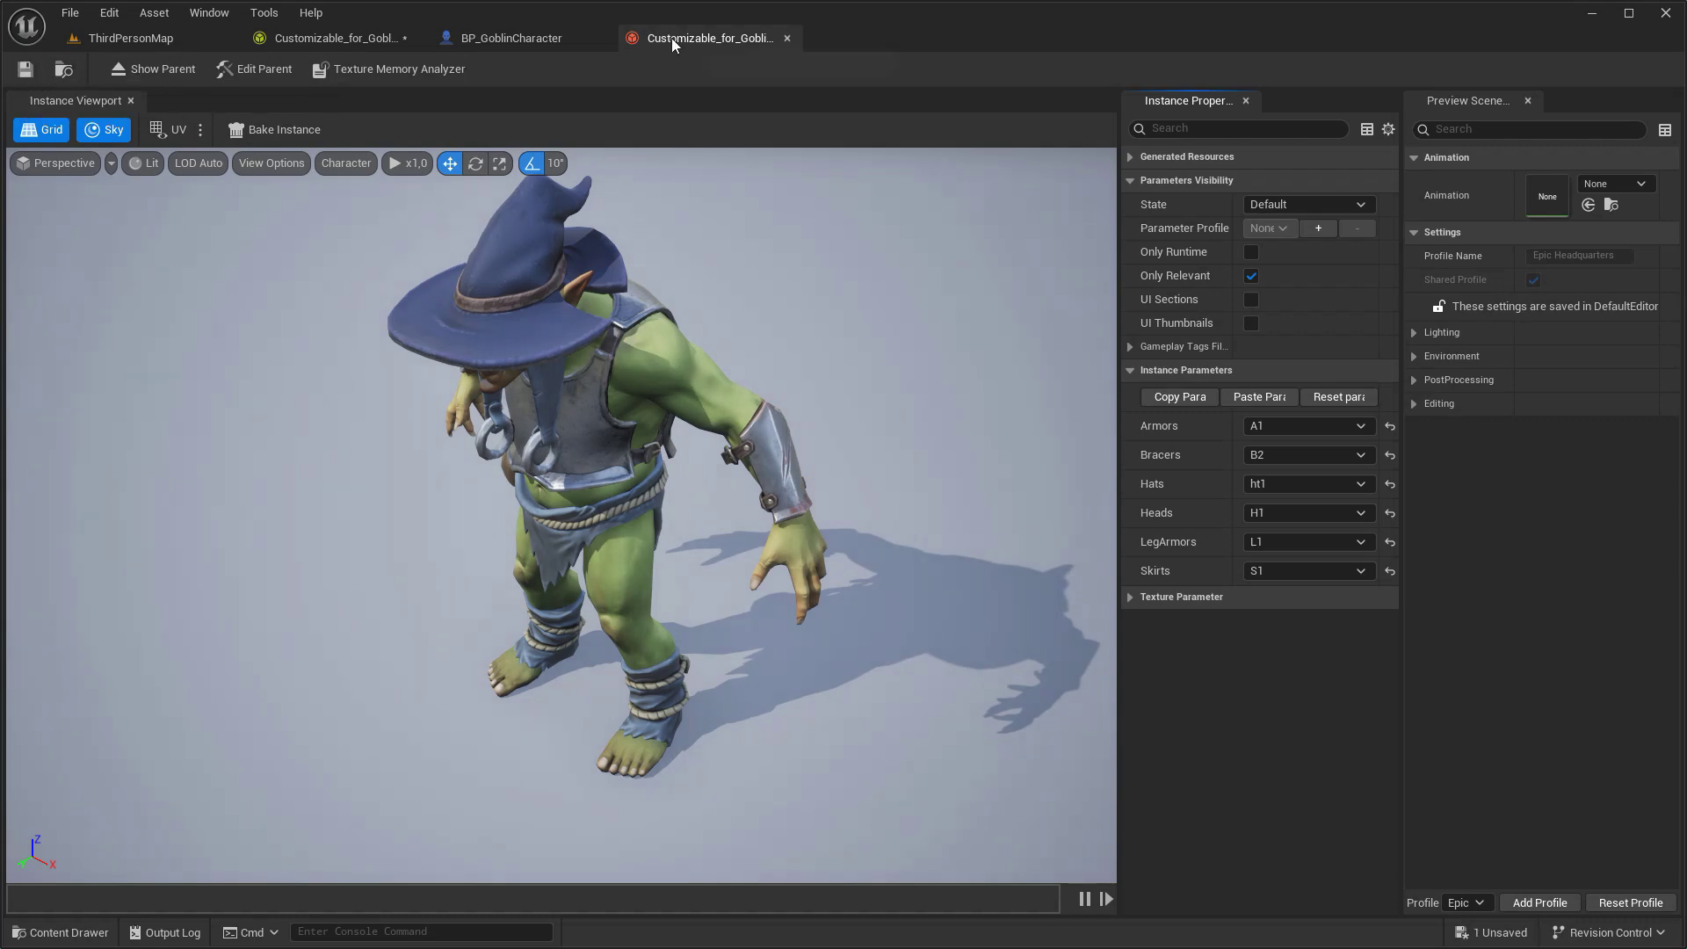
{"action": "middle_click", "coordinate": [671, 38]}
Play-test ThirdPersonMap with the goblin, then stop and return to BP_GoblinCharacter.
{"action": "left_click", "coordinate": [131, 38]}
{"action": "left_click", "coordinate": [438, 69]}
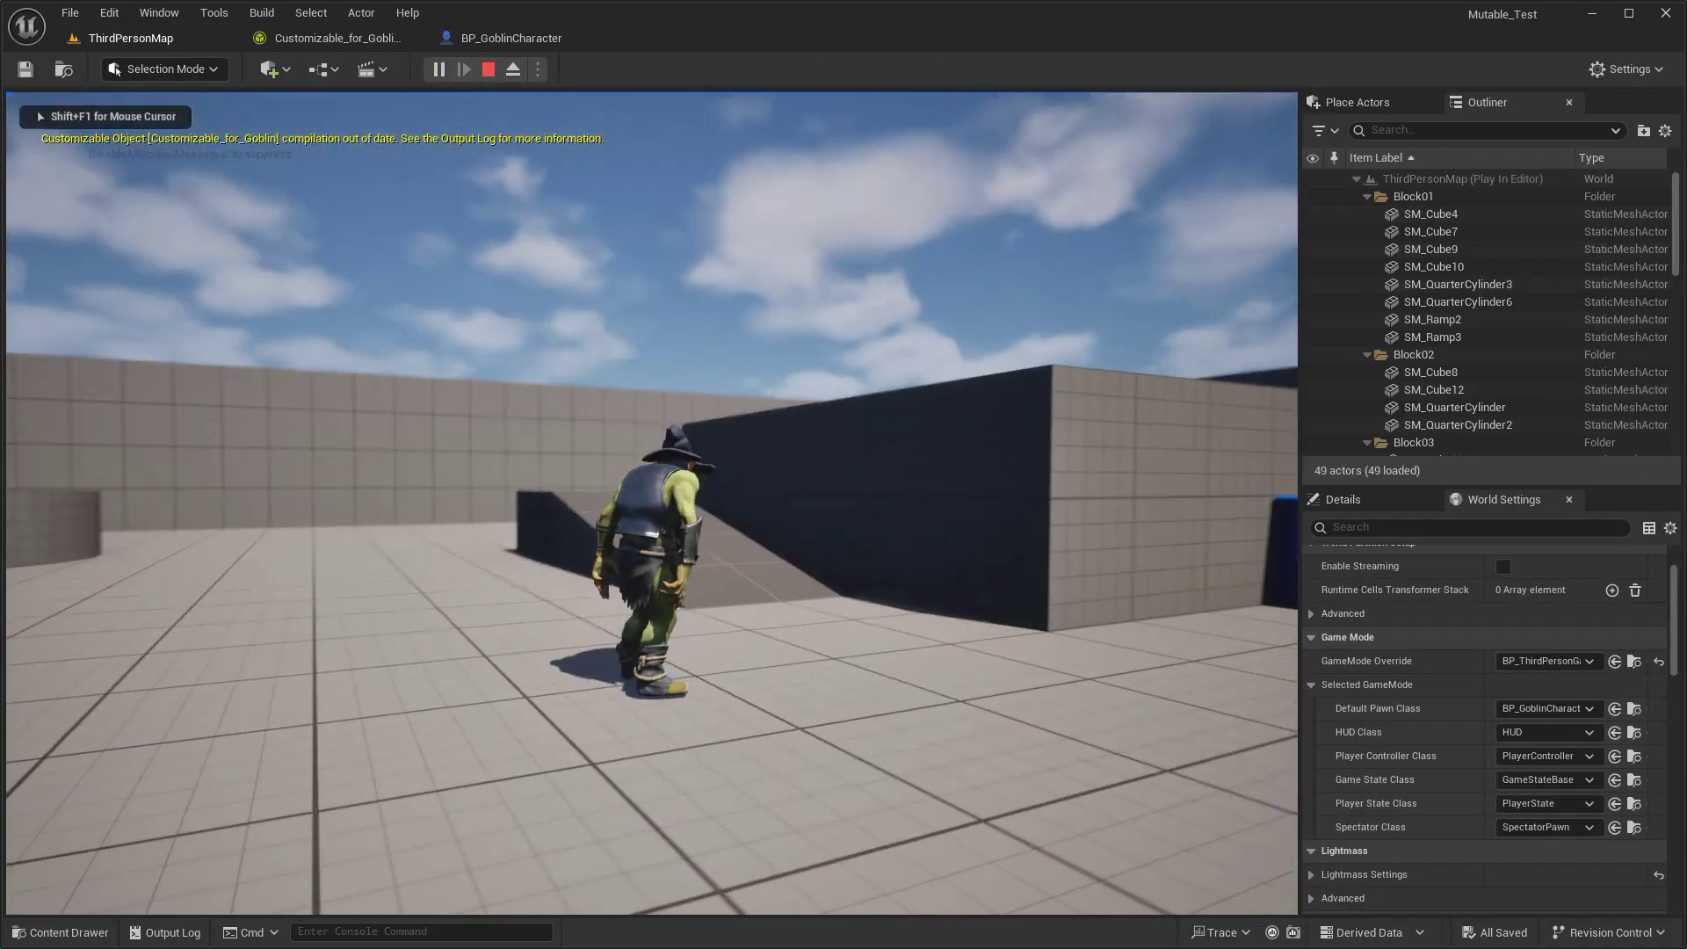
{"action": "key", "text": "s"}
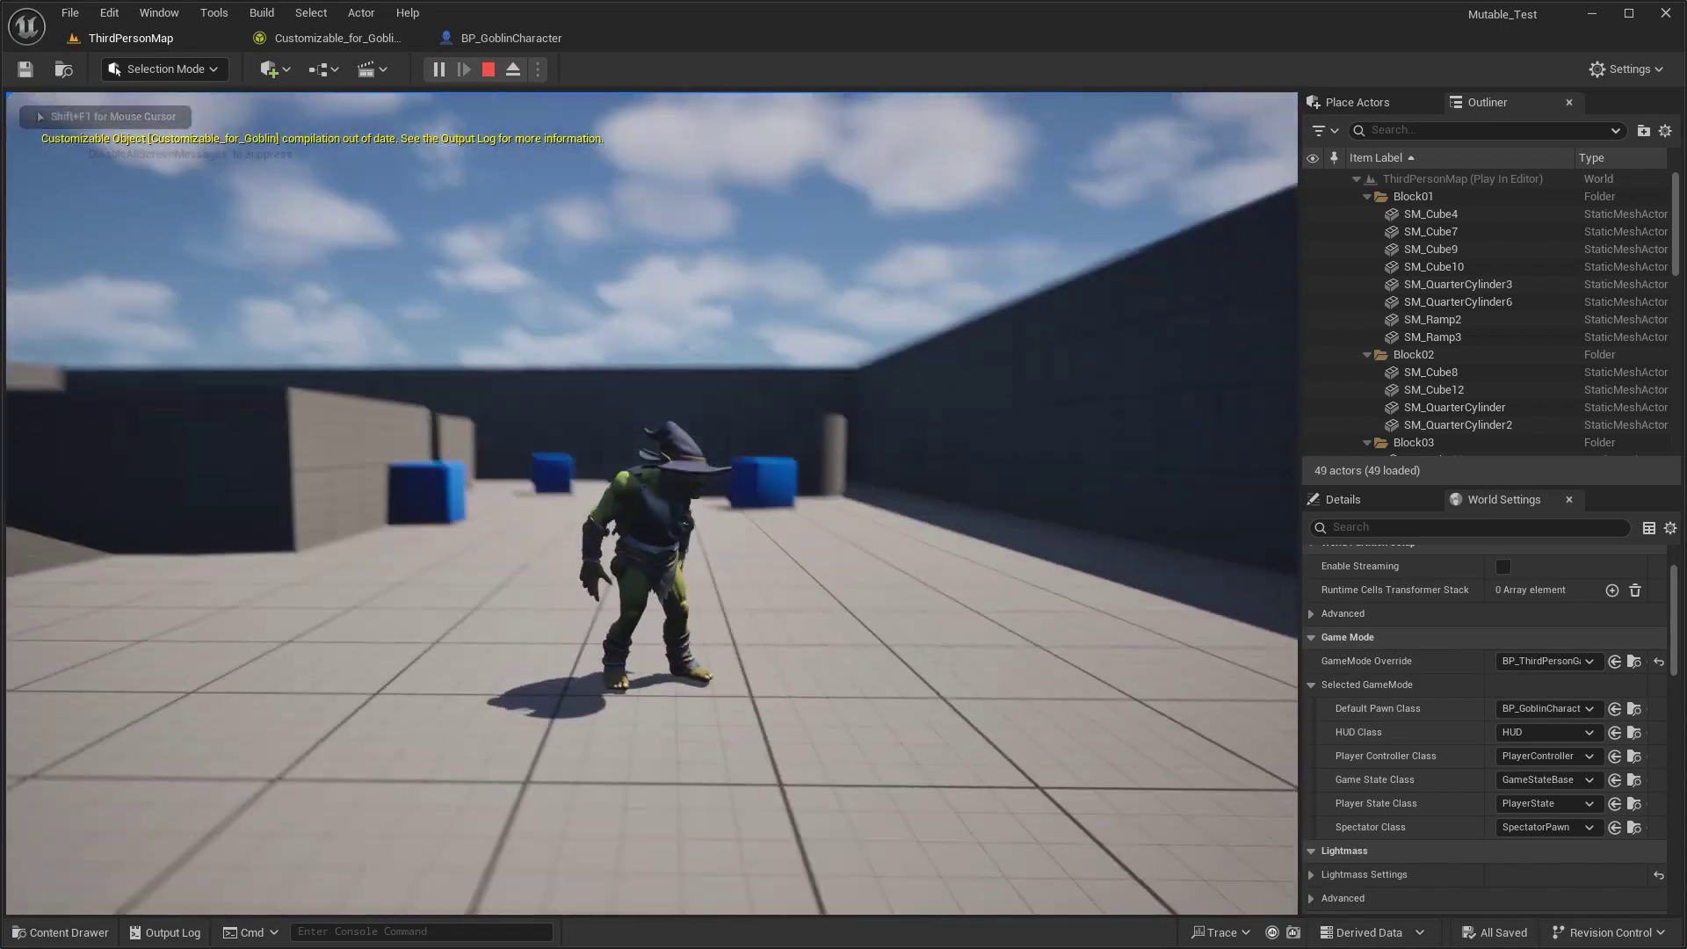
{"action": "key", "text": "Escape"}
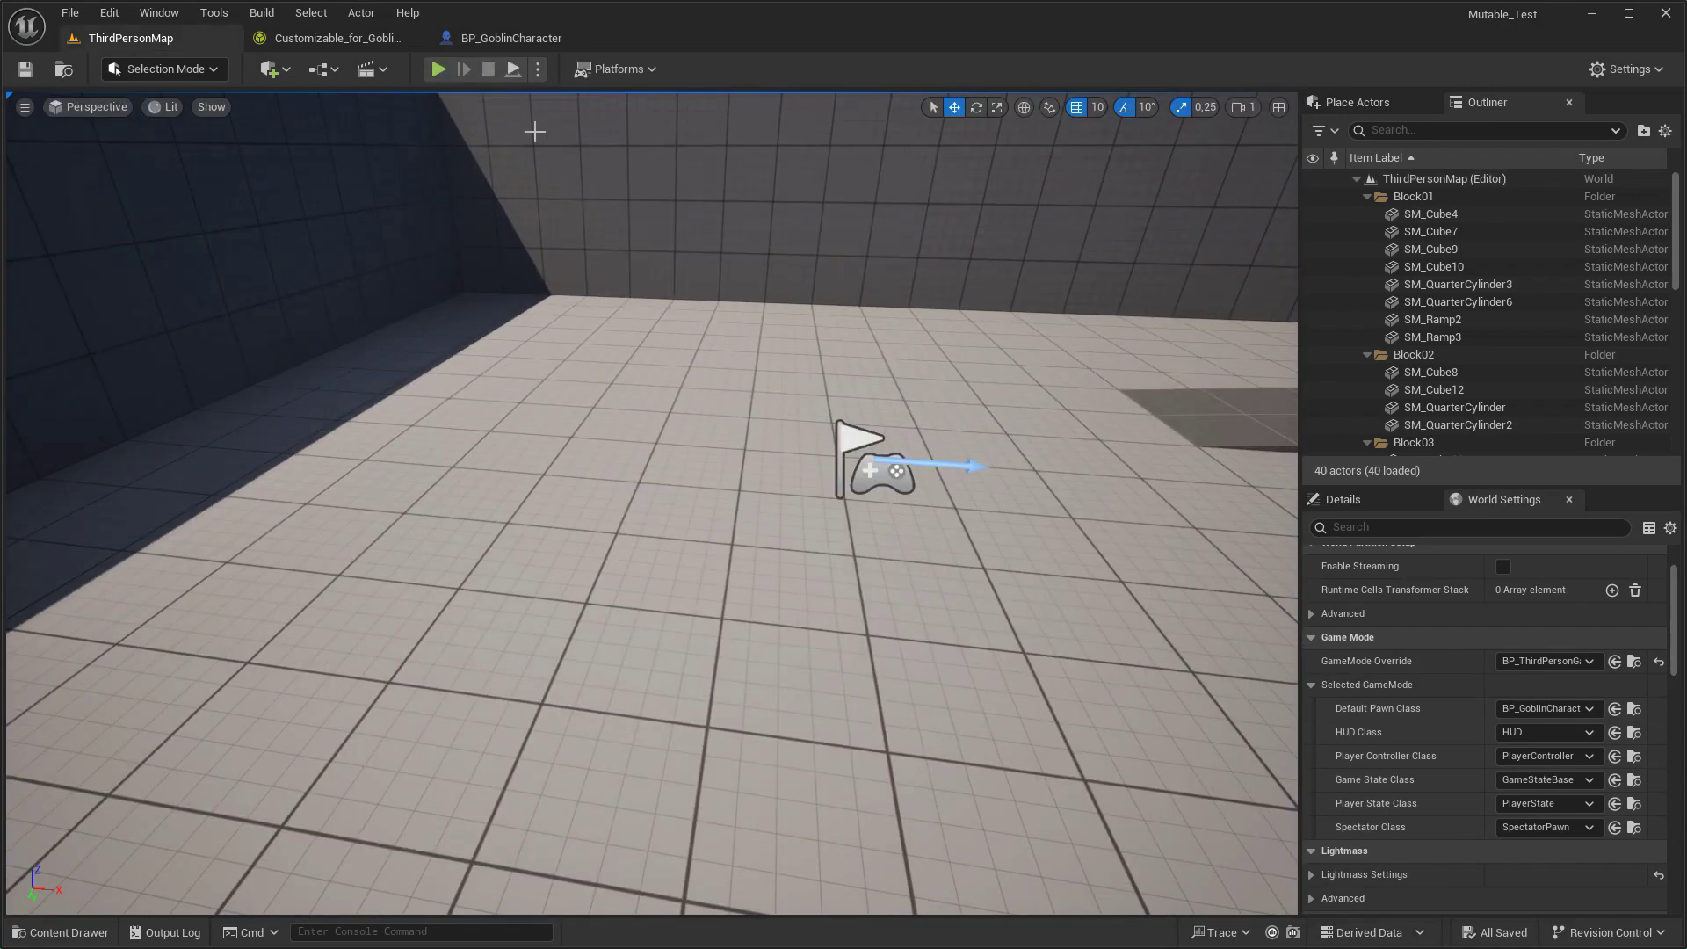
{"action": "left_click", "coordinate": [506, 40]}
Add a Keyboard 0 key event to BP_GoblinCharacter's Event Graph.
{"action": "left_click", "coordinate": [650, 102]}
{"action": "right_click_drag", "start_coordinate": [731, 473], "coordinate": [785, 693]}
{"action": "scroll", "coordinate": [608, 431], "scroll_direction": "up", "scroll_amount": 5}
{"action": "scroll", "coordinate": [583, 387], "scroll_direction": "up", "scroll_amount": 5}
{"action": "right_click", "coordinate": [556, 334]}
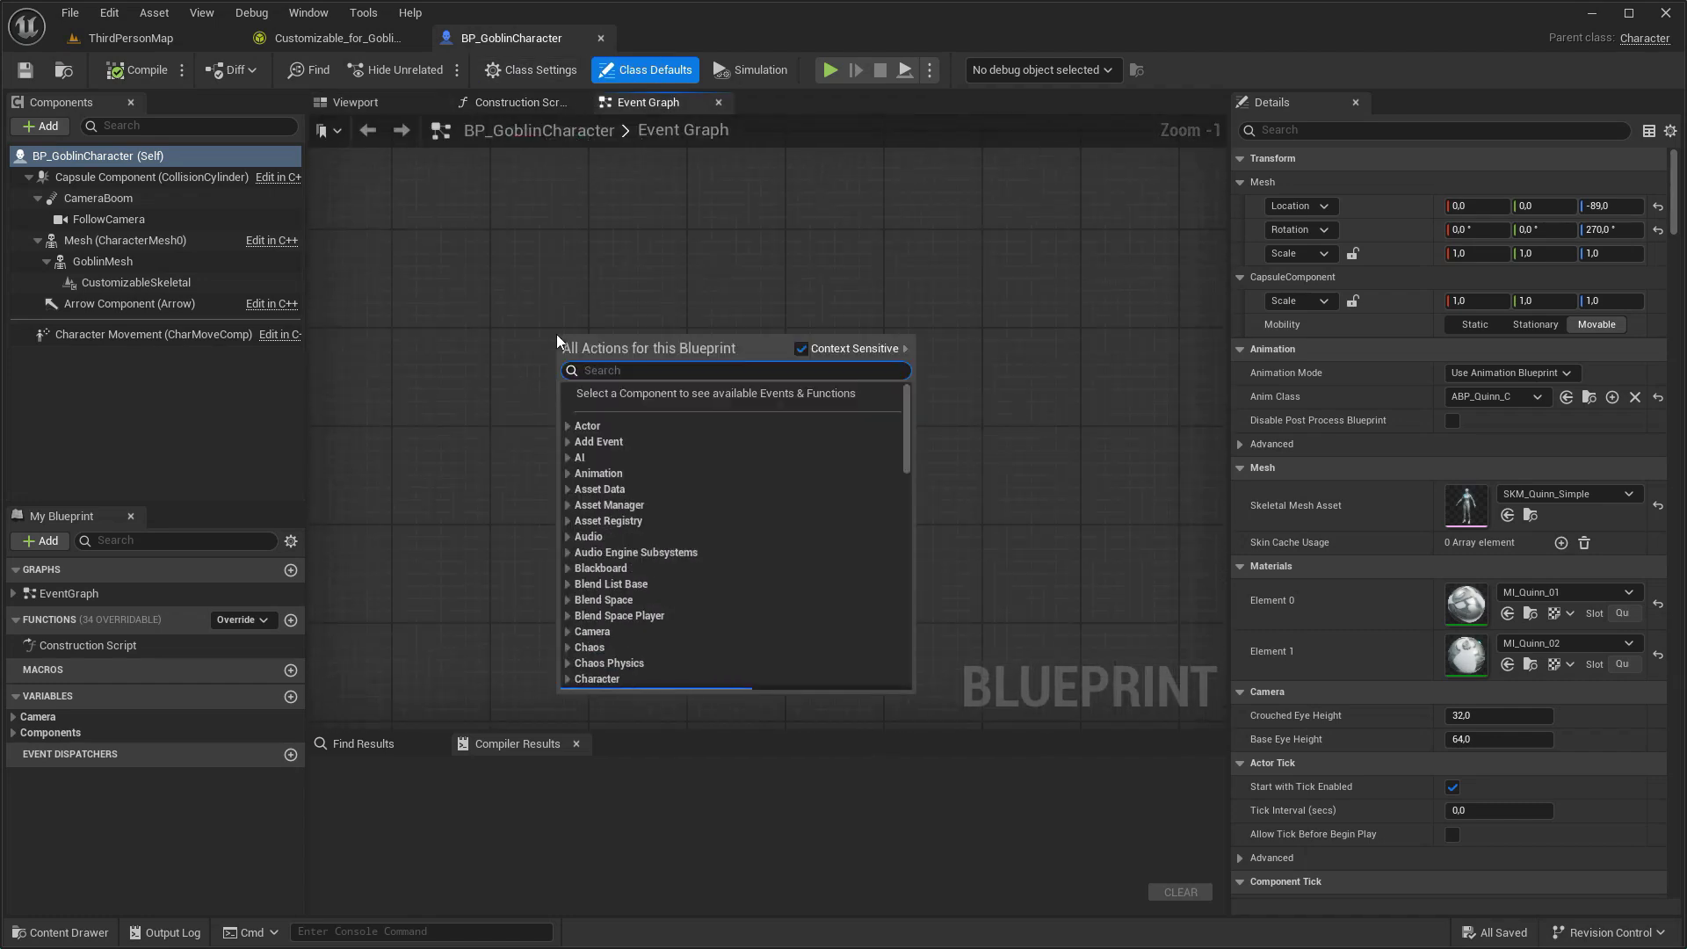
{"action": "type", "text": "key 0"}
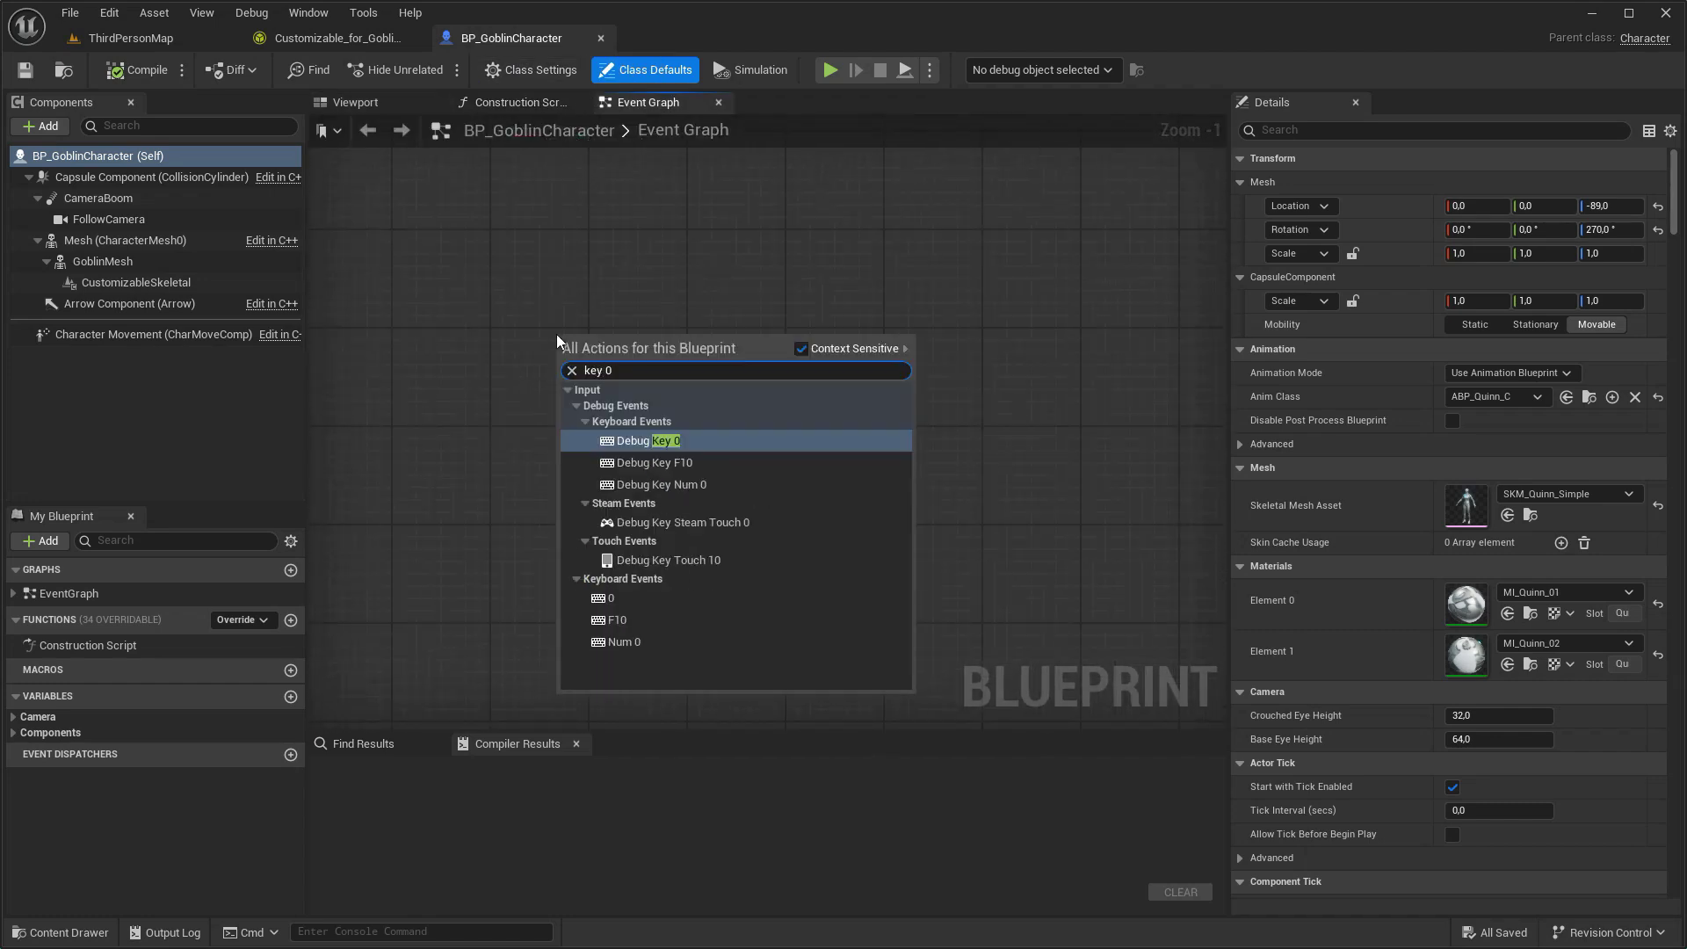
{"action": "left_click", "coordinate": [626, 601]}
{"action": "left_click_drag", "start_coordinate": [542, 326], "coordinate": [699, 483]}
Chain CustomizableSkeletal into Get Customizable Object Instance and Get Int Parameter Selected Option.
{"action": "left_click_drag", "start_coordinate": [181, 282], "coordinate": [443, 325]}
{"action": "left_click_drag", "start_coordinate": [561, 337], "coordinate": [647, 339]}
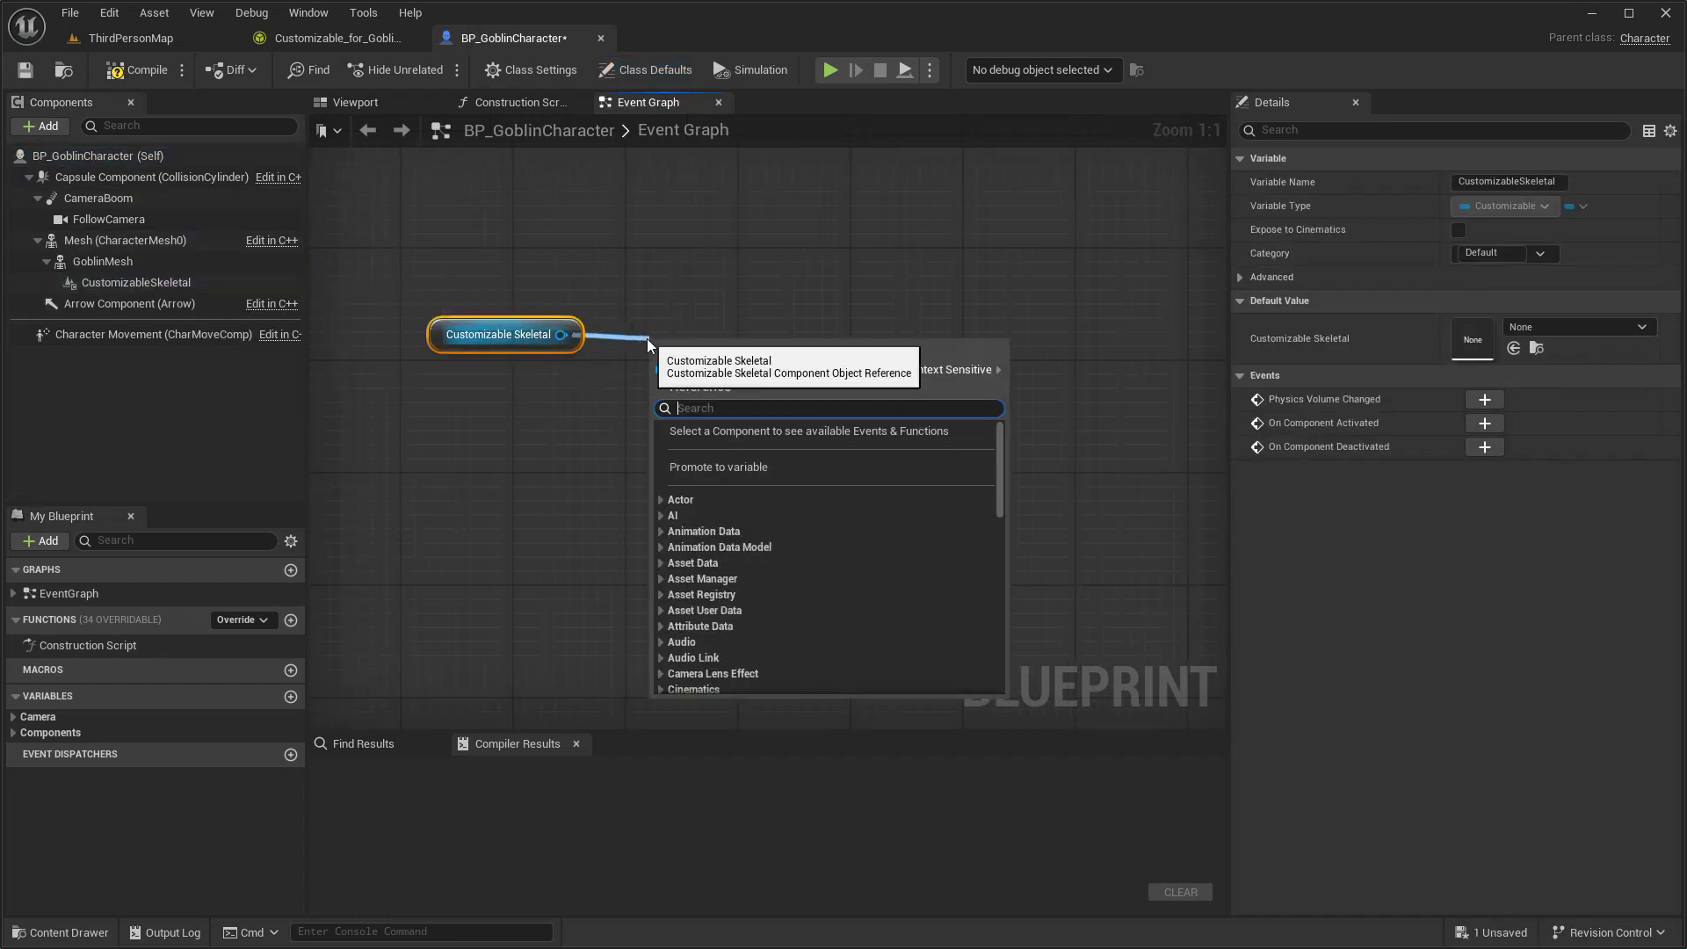
{"action": "type", "text": "get custo"}
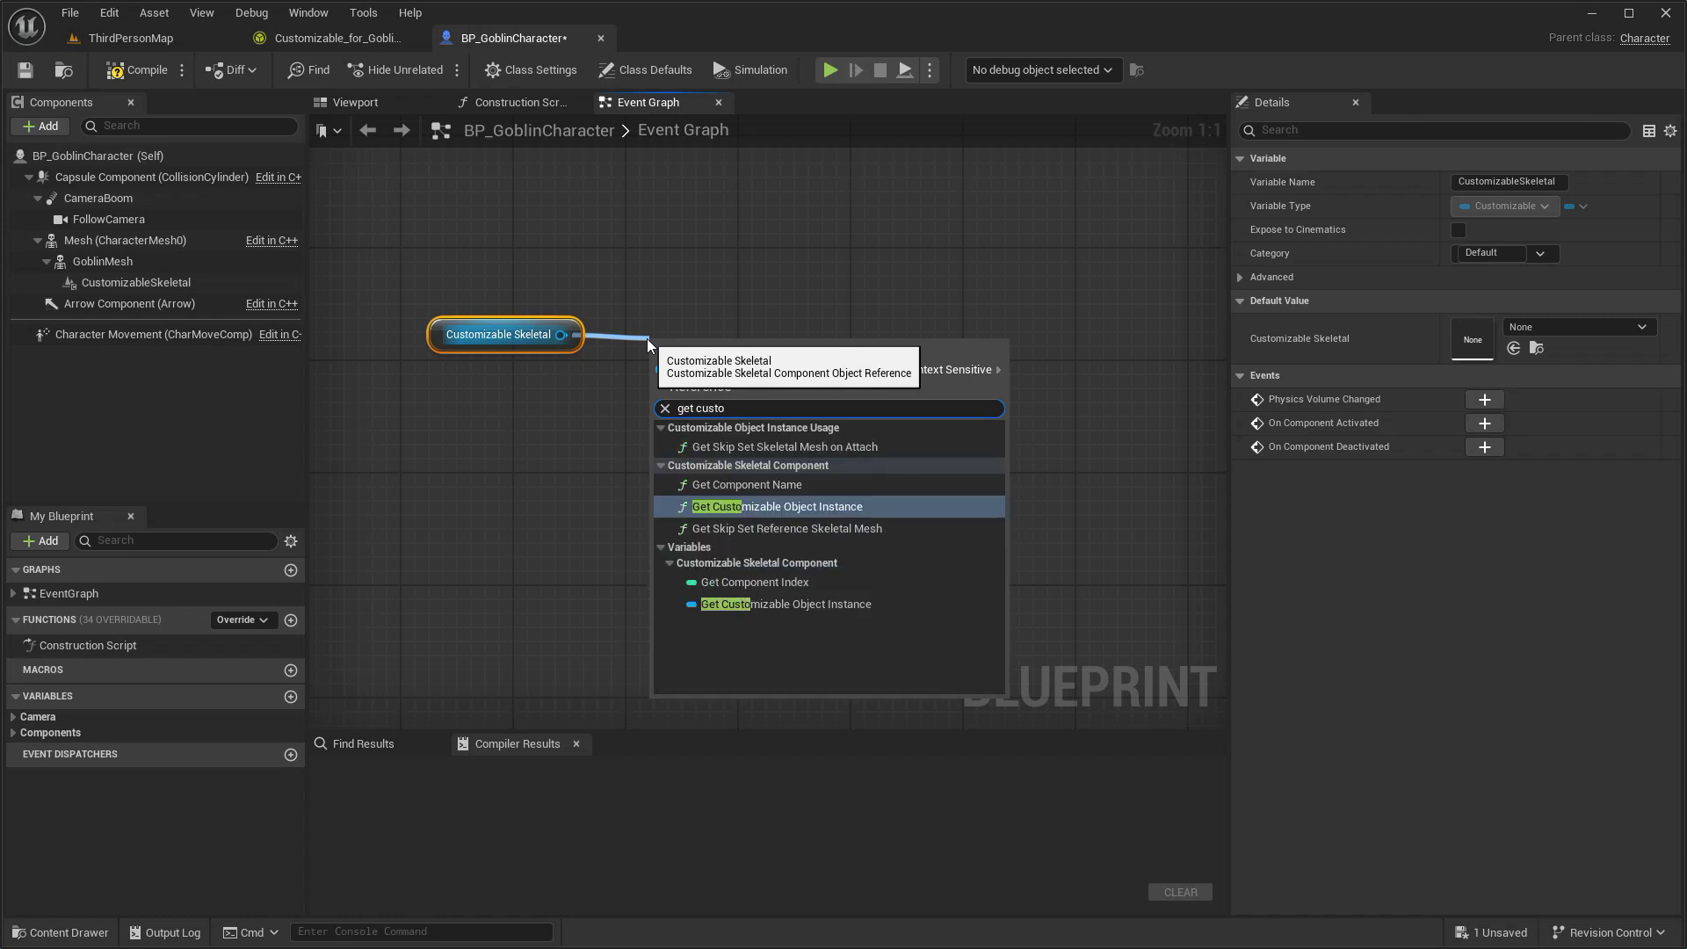
{"action": "left_click", "coordinate": [730, 506]}
{"action": "right_click_drag", "start_coordinate": [762, 308], "coordinate": [730, 379]}
{"action": "left_click_drag", "start_coordinate": [672, 358], "coordinate": [773, 353]}
{"action": "type", "text": "get int param"}
{"action": "key", "text": "Return"}
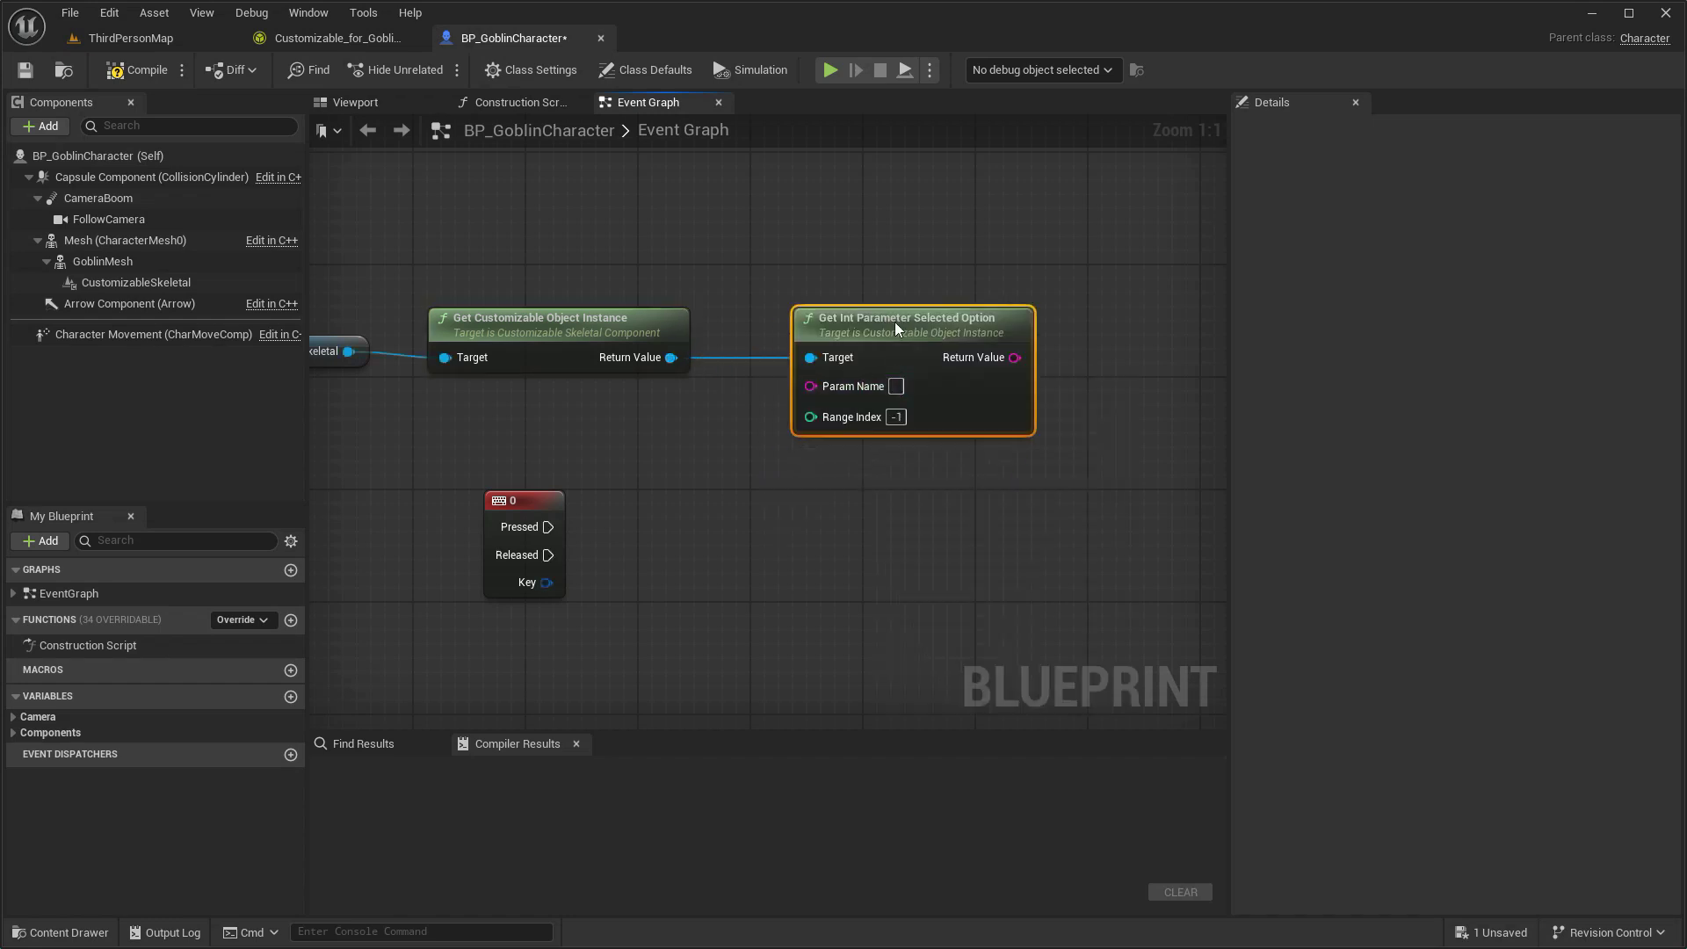
{"action": "left_click", "coordinate": [337, 38]}
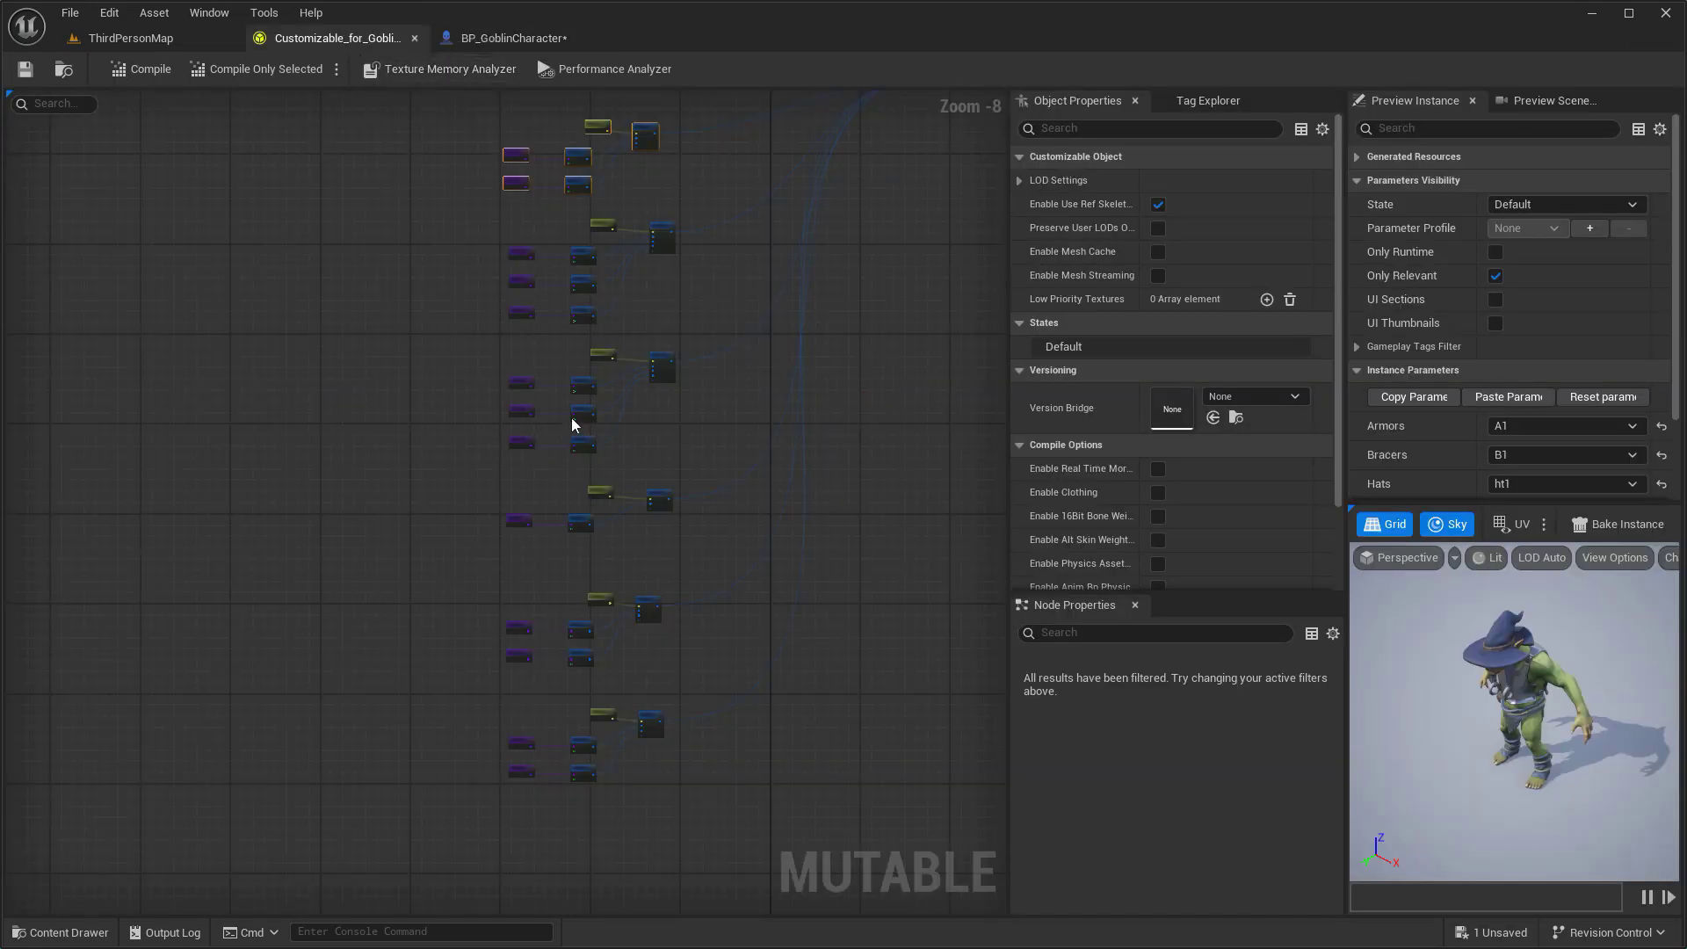
Set the Param Name to Hats and feed its result into an Equal (String) node.
{"action": "scroll", "coordinate": [603, 475], "scroll_direction": "up", "scroll_amount": 8}
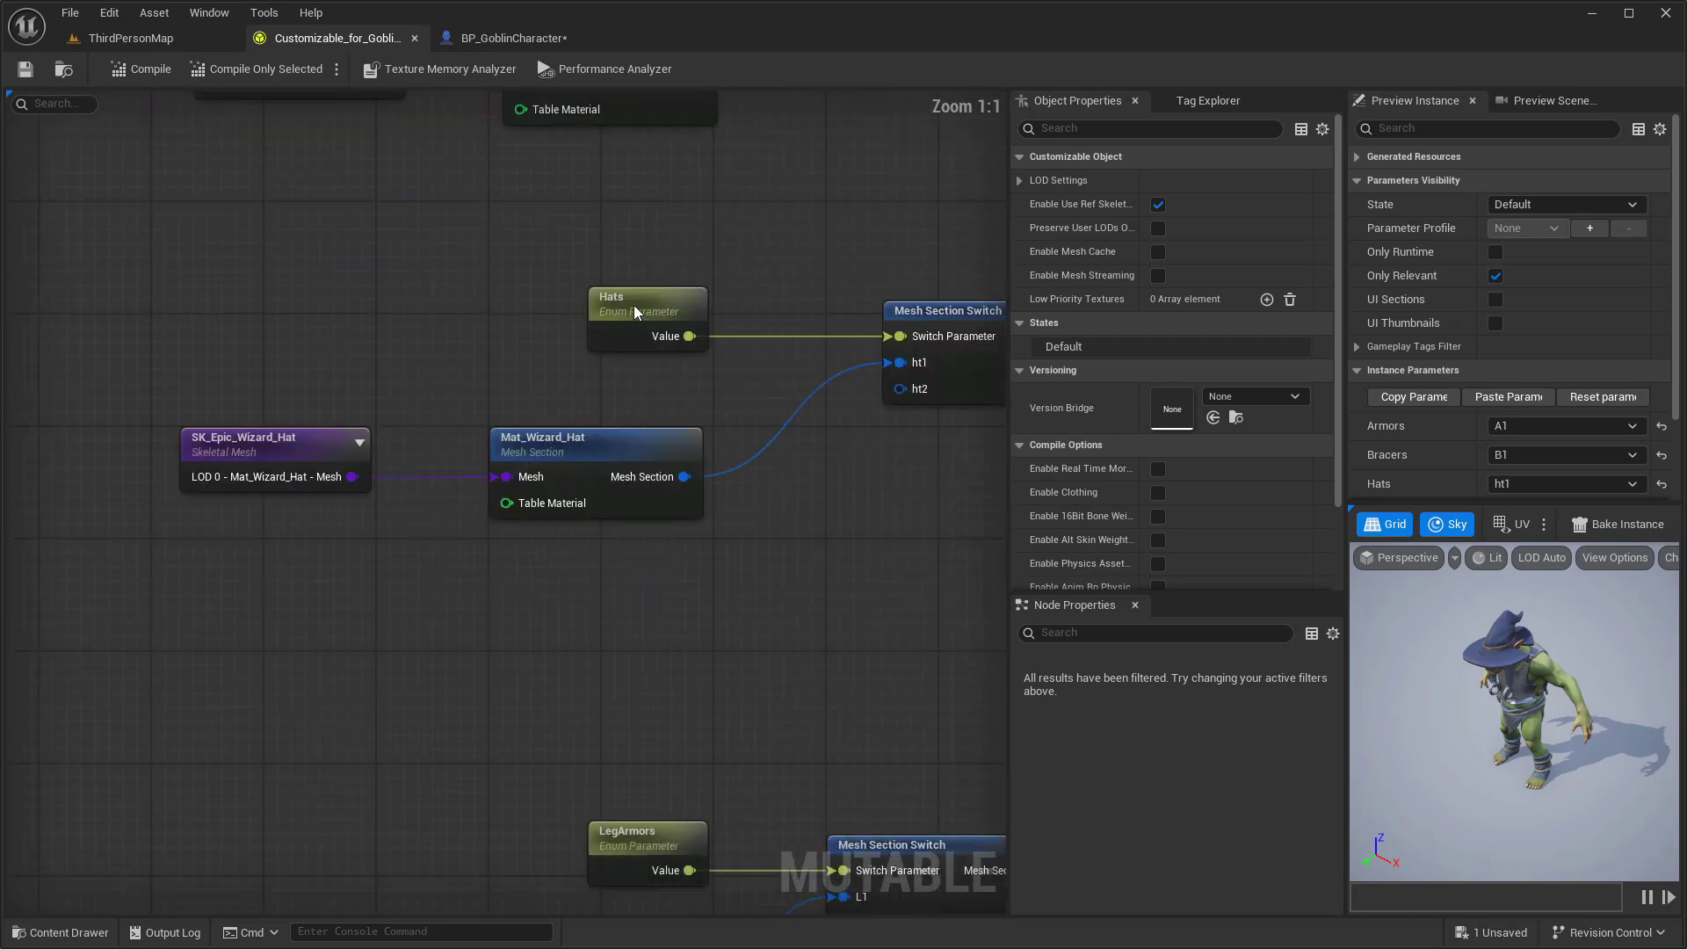
{"action": "left_click", "coordinate": [519, 38]}
{"action": "type", "text": "Hats"}
{"action": "right_click_drag", "start_coordinate": [1036, 477], "coordinate": [780, 422]}
{"action": "left_click_drag", "start_coordinate": [763, 301], "coordinate": [842, 306]}
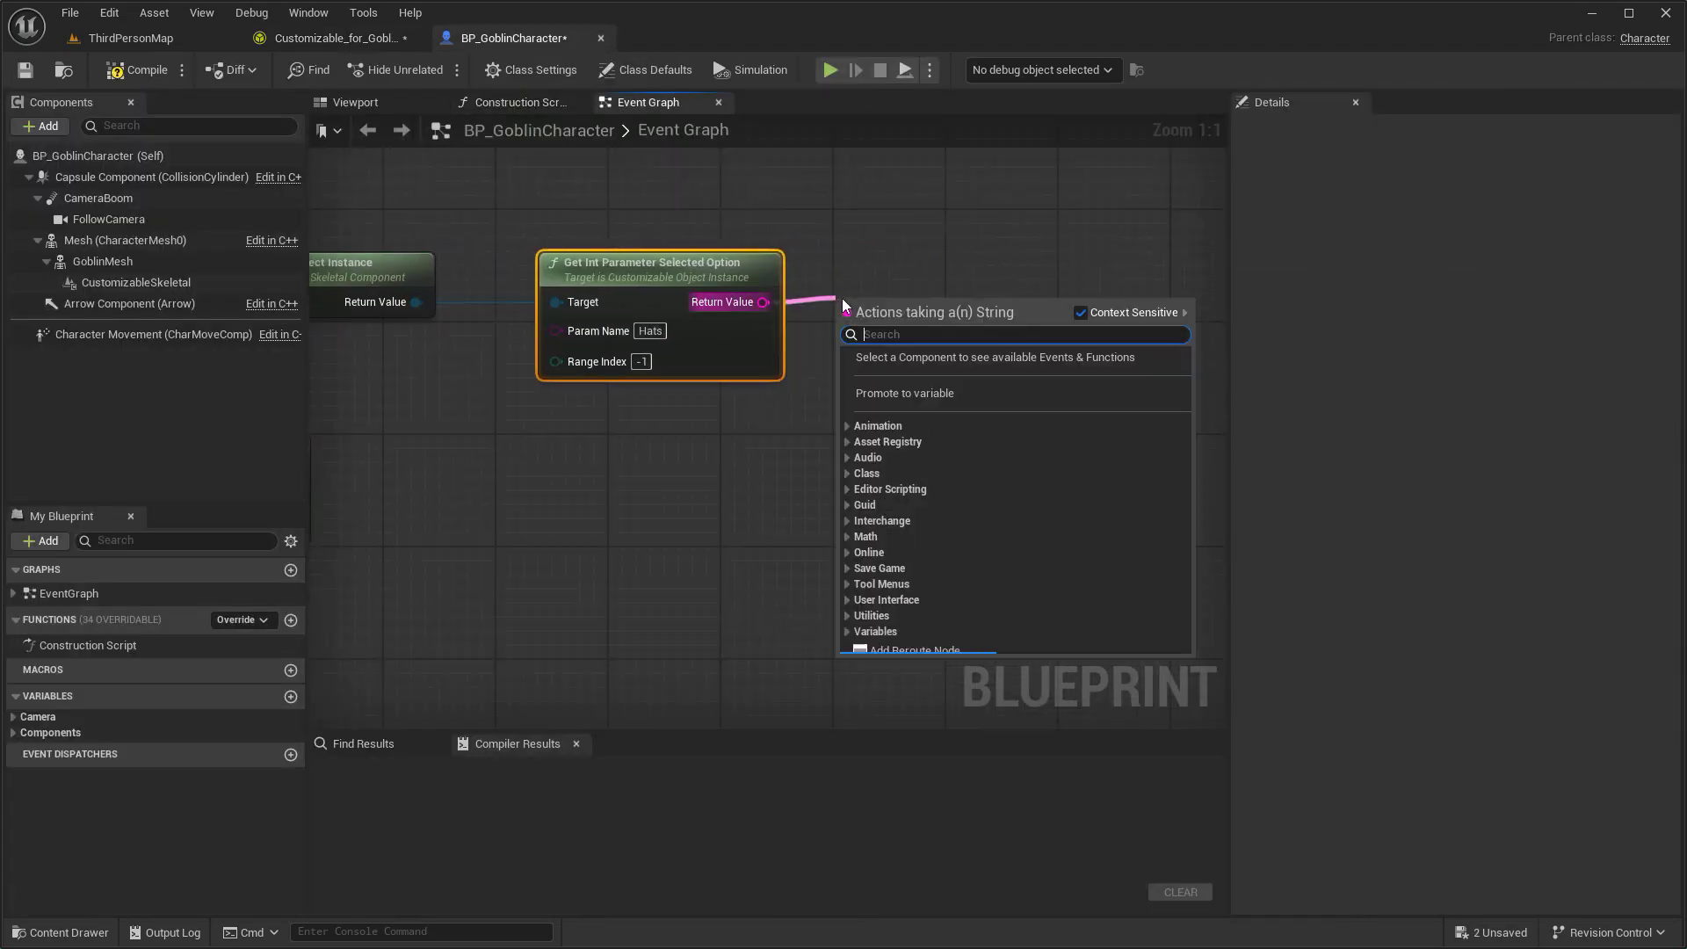
{"action": "type", "text": "equal"}
{"action": "left_click", "coordinate": [900, 397]}
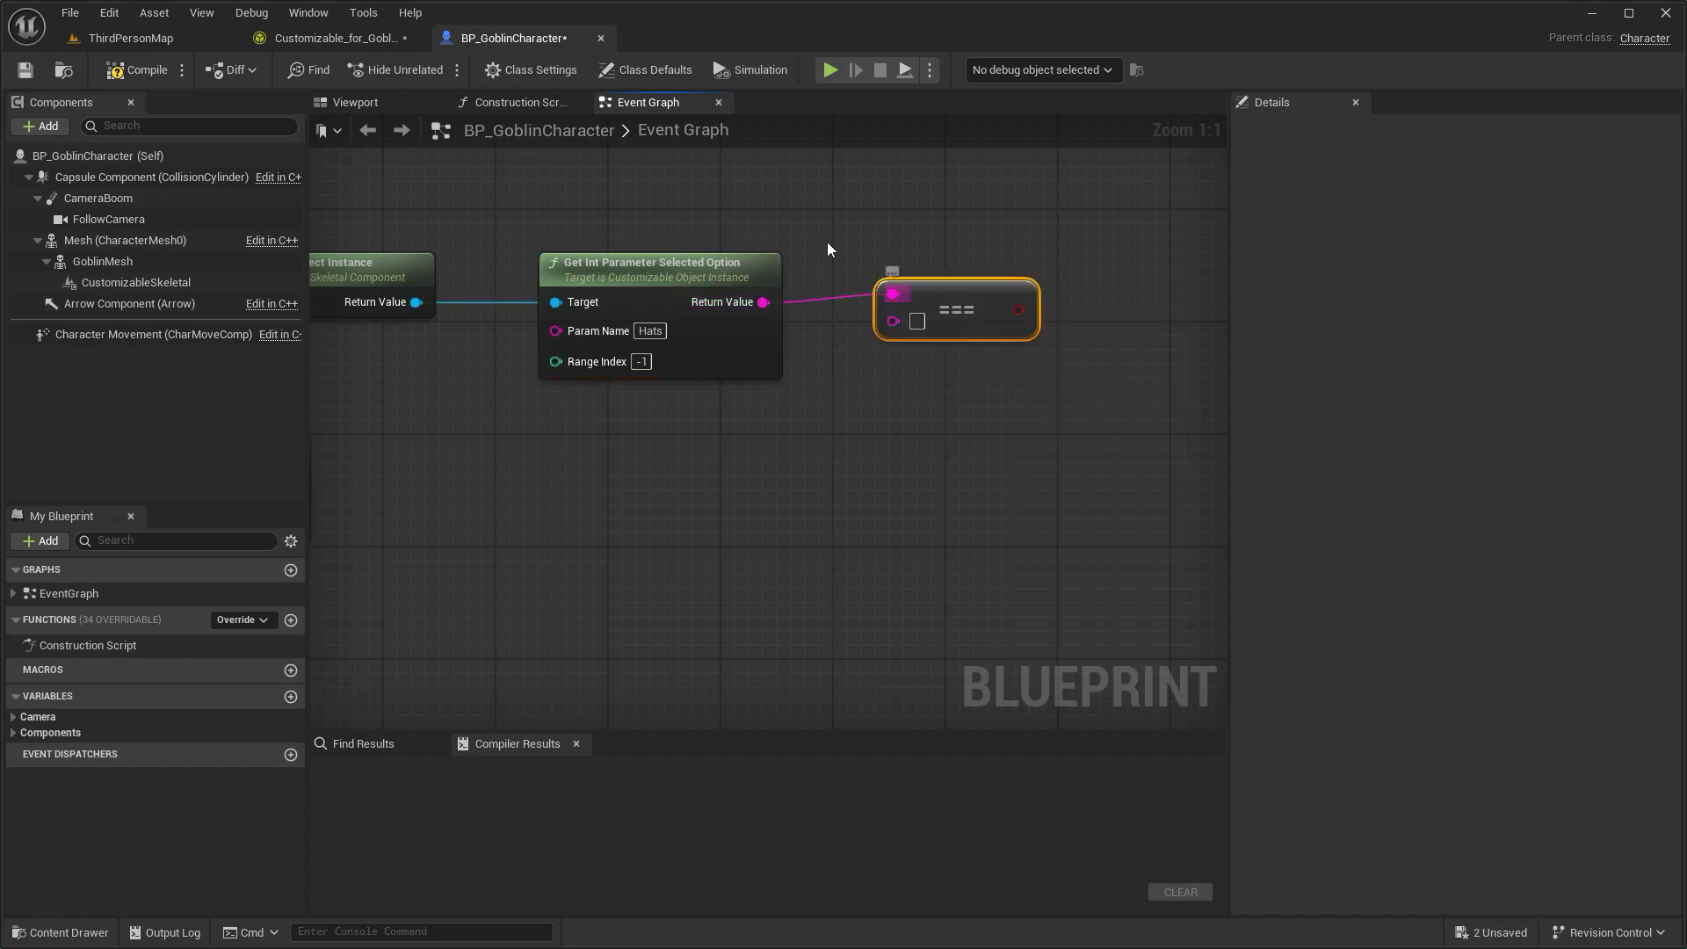
Rename the Mutable Hats node's two options to on and off.
{"action": "left_click", "coordinate": [334, 38]}
{"action": "right_click_drag", "start_coordinate": [735, 413], "coordinate": [372, 283]}
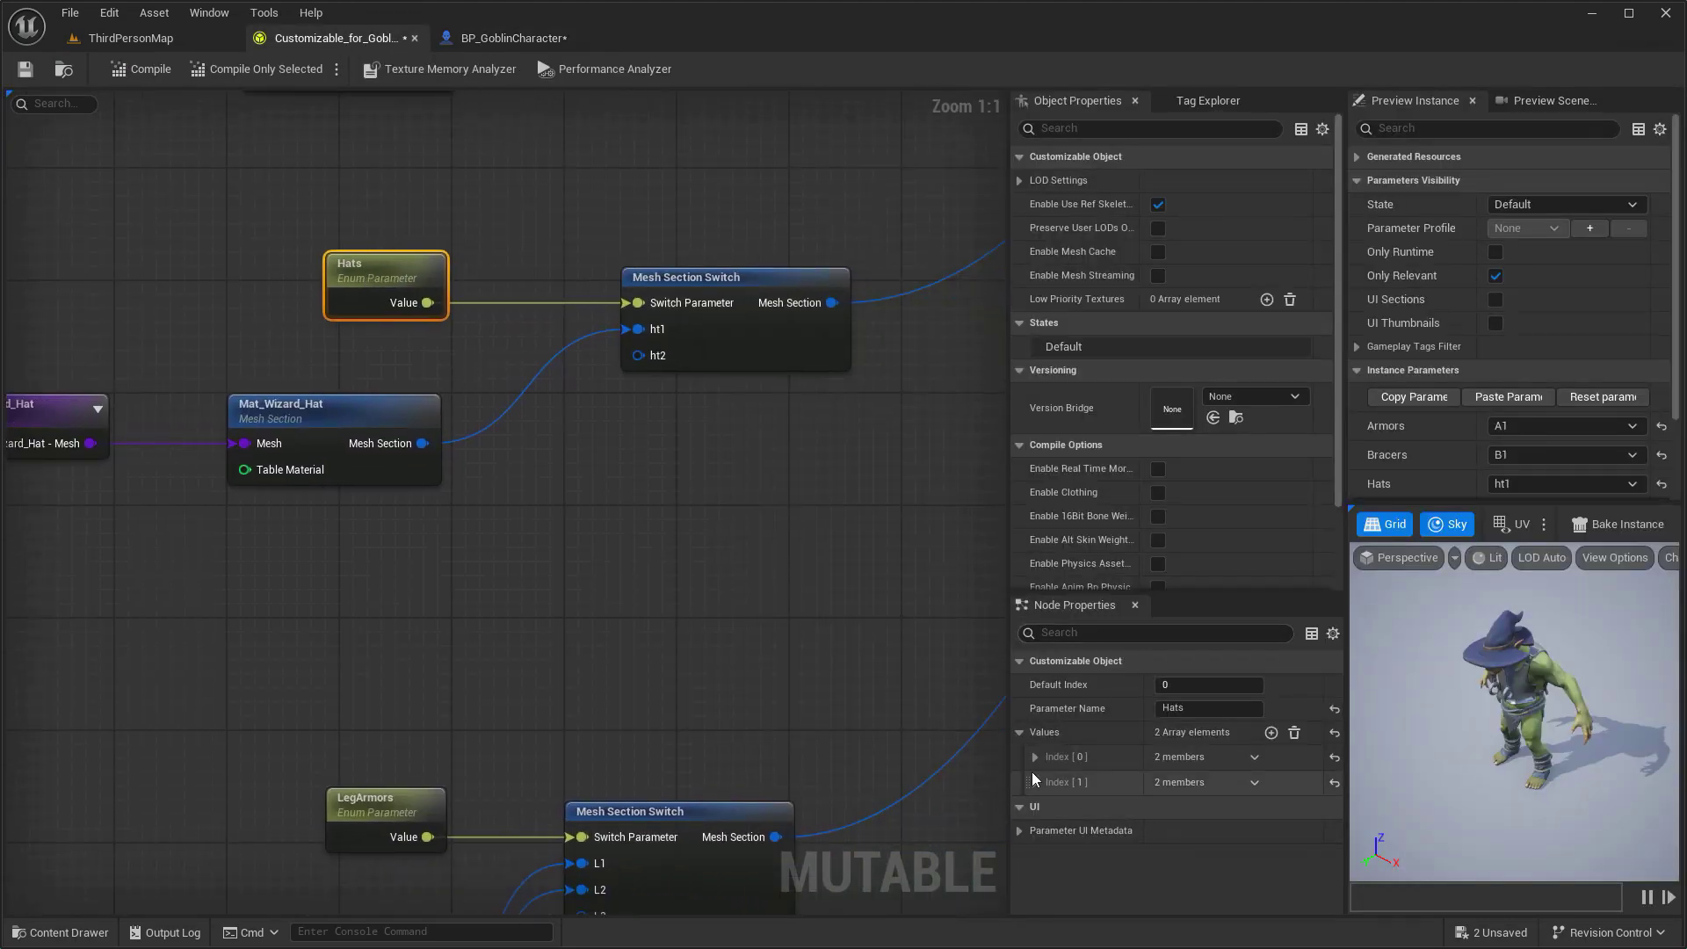
{"action": "left_click", "coordinate": [1036, 756]}
{"action": "left_click", "coordinate": [1036, 829]}
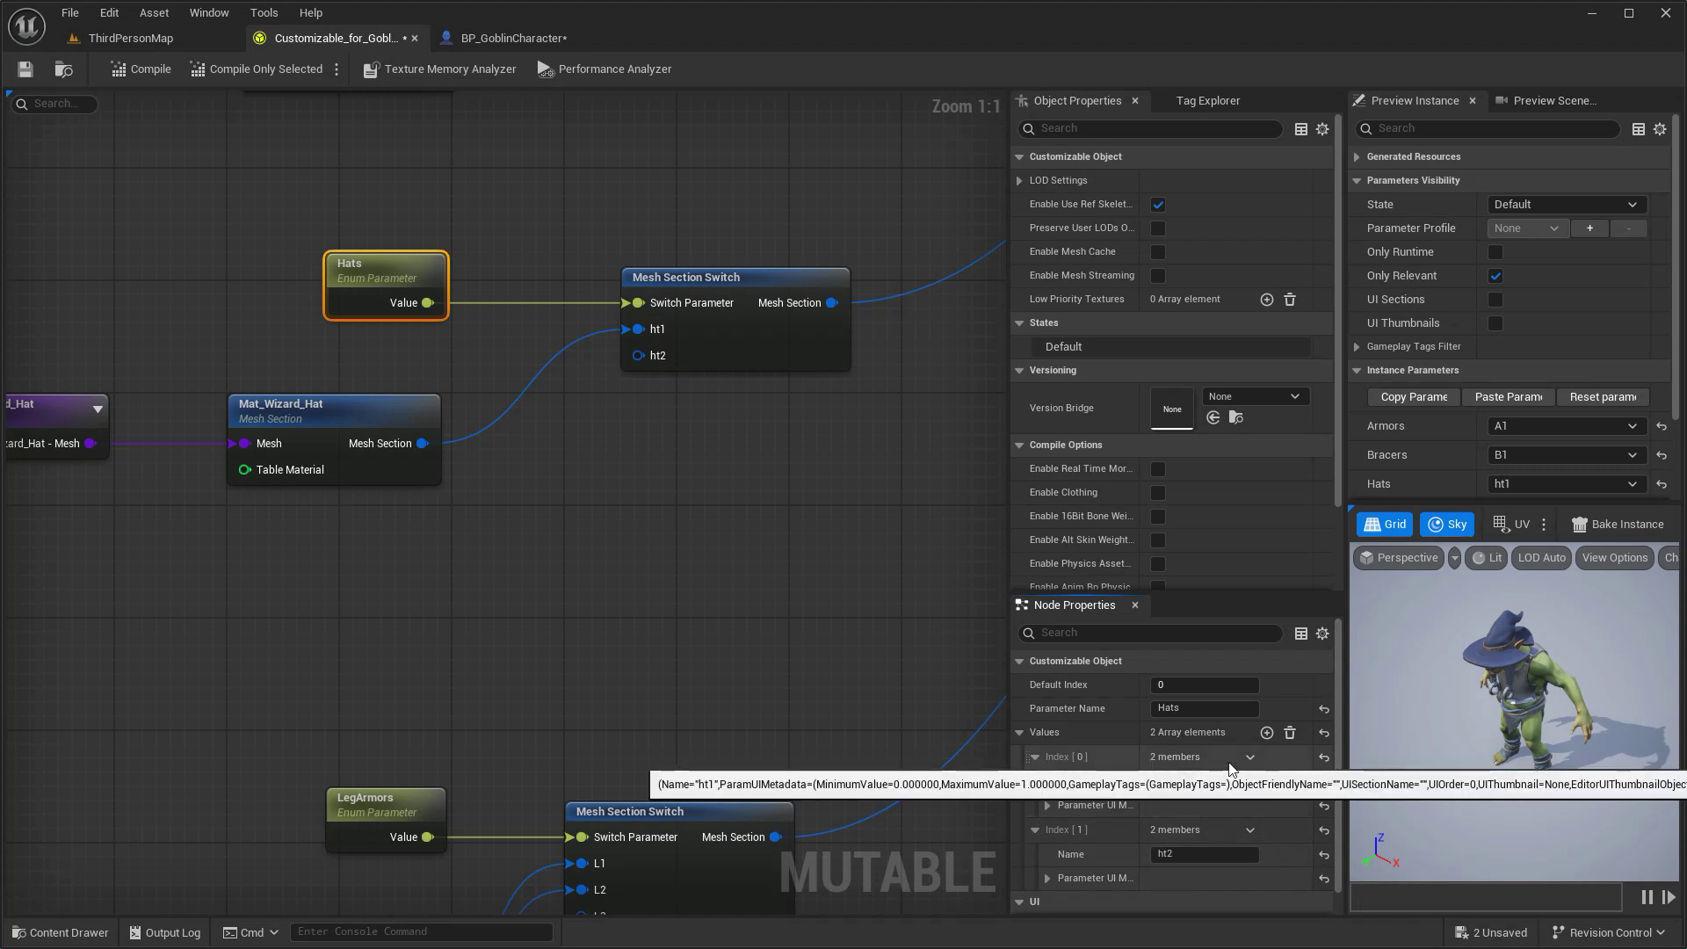
{"action": "type", "text": "on"}
{"action": "left_click", "coordinate": [1194, 855]}
{"action": "type", "text": "off"}
{"action": "left_click", "coordinate": [1204, 781]}
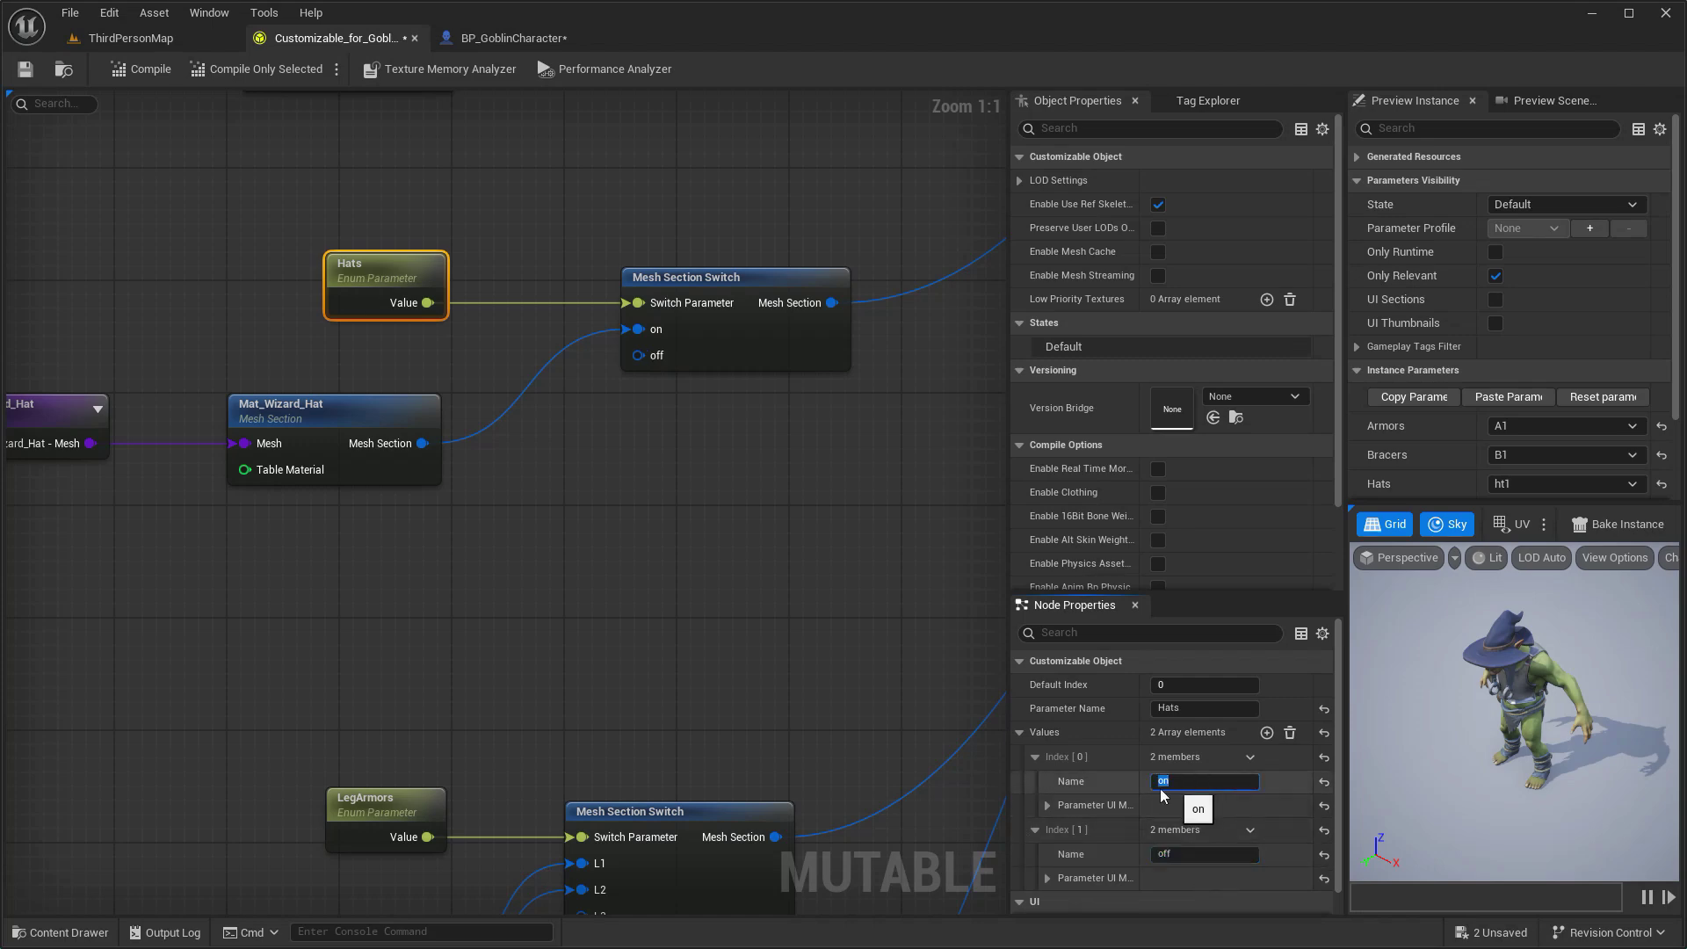
{"action": "left_click", "coordinate": [499, 44]}
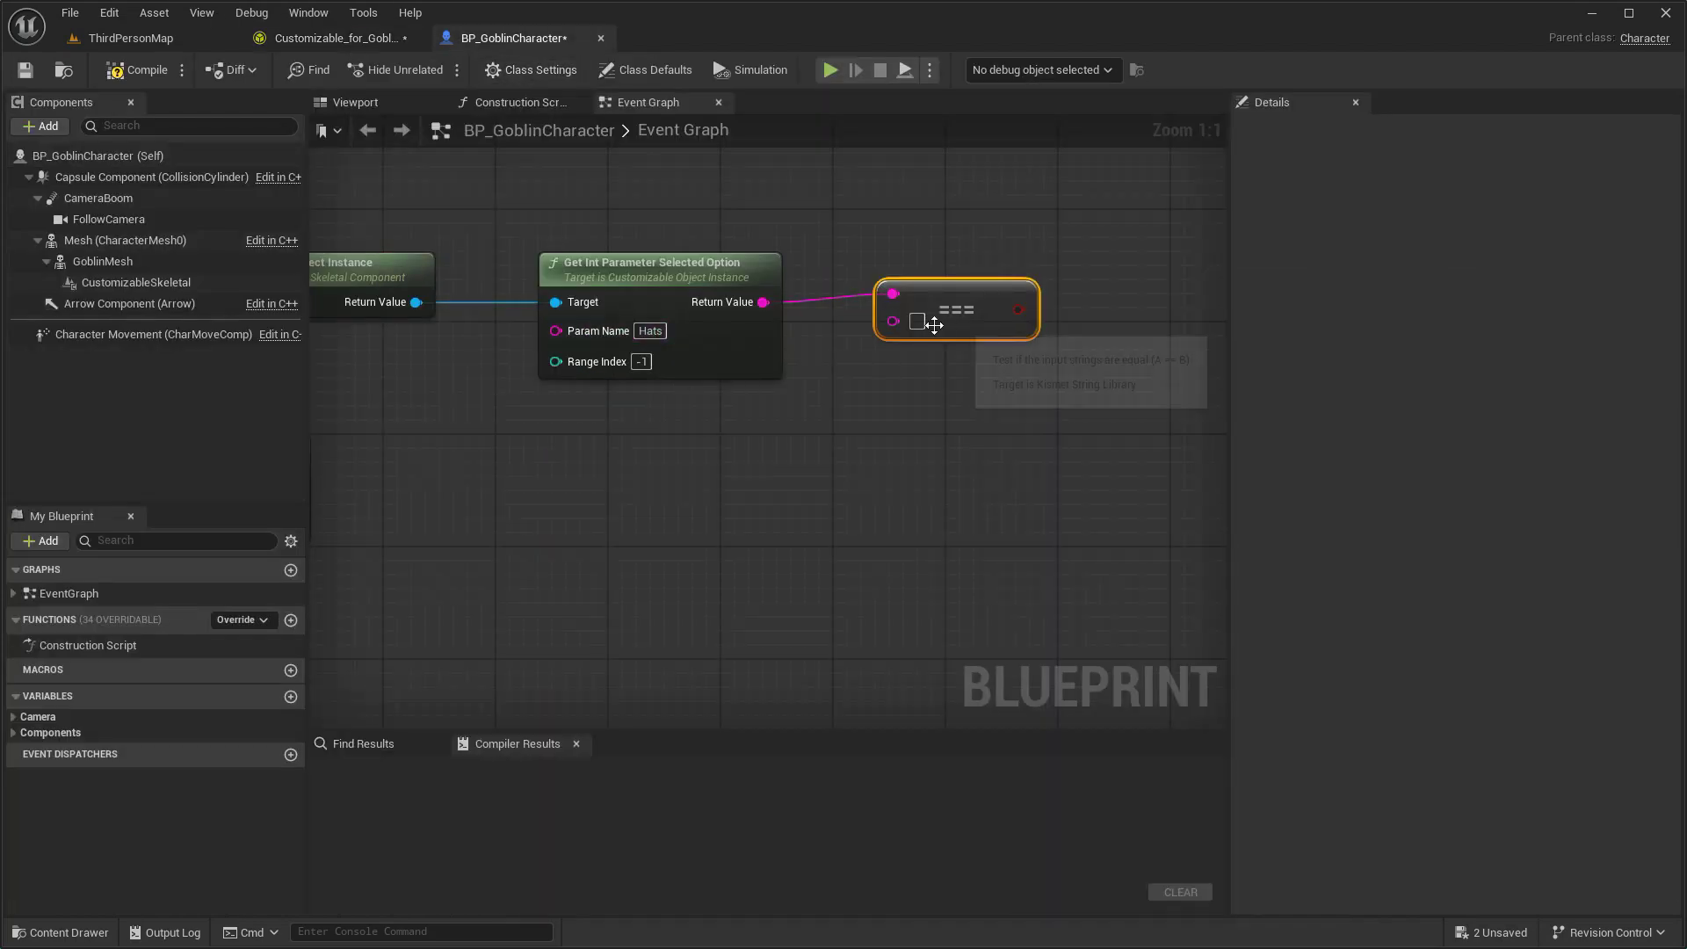
Drive a Branch from the 0 key's Pressed, using the Hats equality result as Condition.
{"action": "scroll", "coordinate": [884, 434], "scroll_direction": "down", "scroll_amount": 2}
{"action": "left_click_drag", "start_coordinate": [450, 432], "coordinate": [1010, 424]}
{"action": "left_click", "coordinate": [1104, 582]}
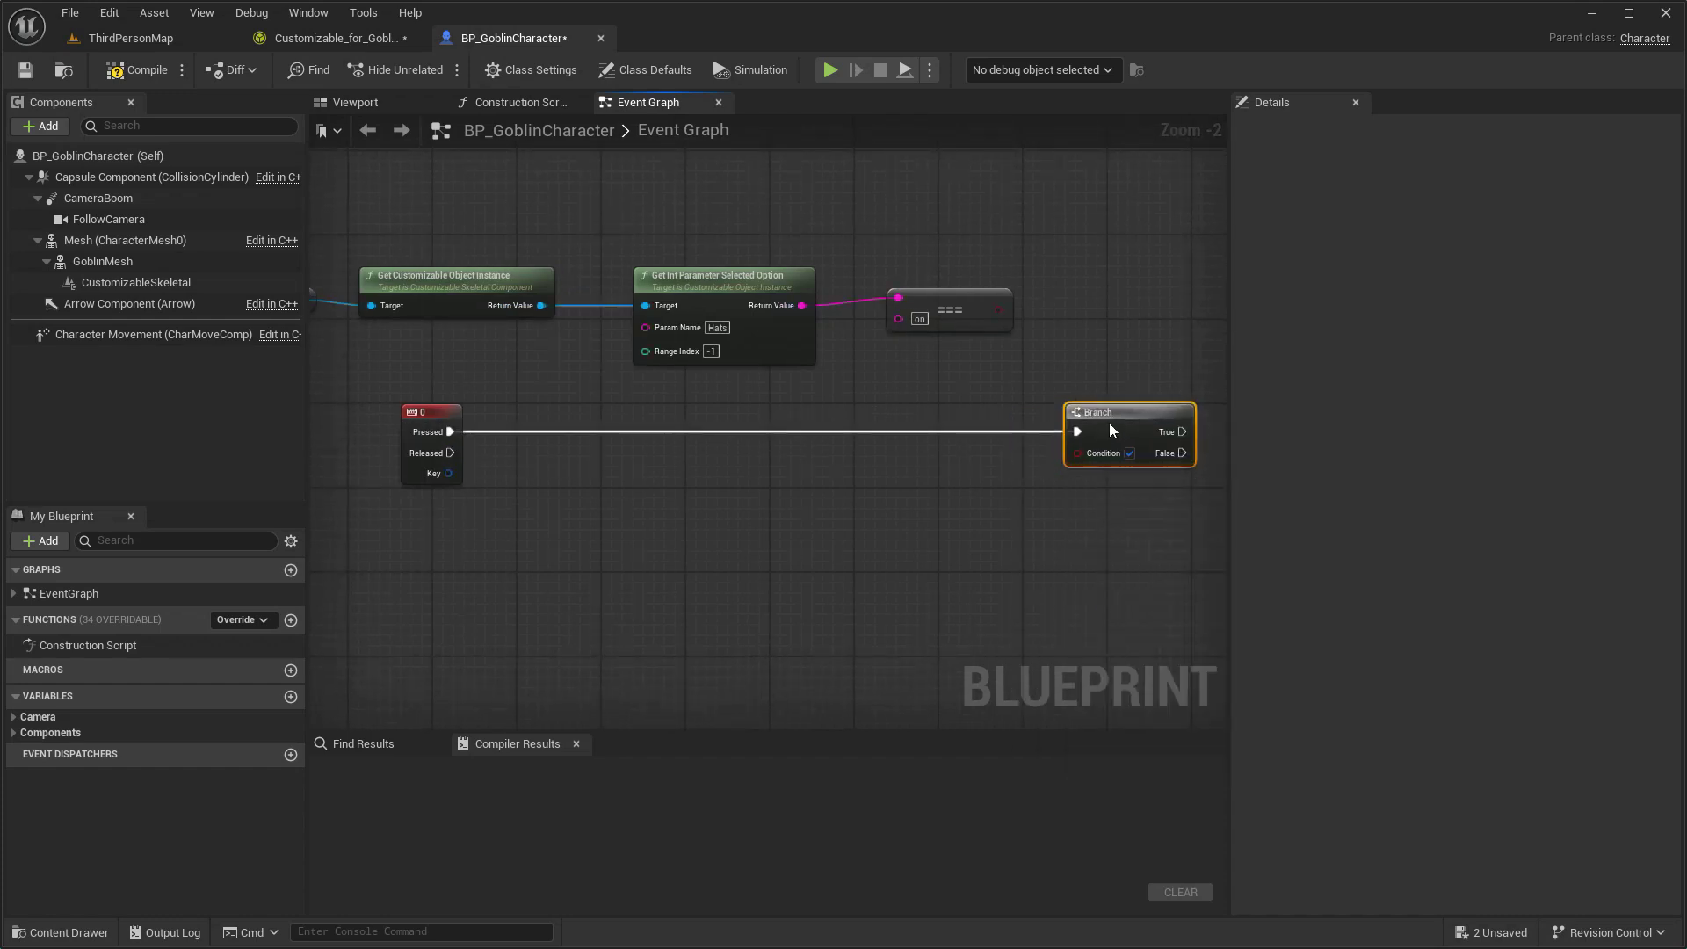
{"action": "right_click_drag", "start_coordinate": [1110, 430], "coordinate": [802, 391]}
{"action": "left_click_drag", "start_coordinate": [691, 273], "coordinate": [772, 417]}
{"action": "right_click_drag", "start_coordinate": [773, 424], "coordinate": [936, 430]}
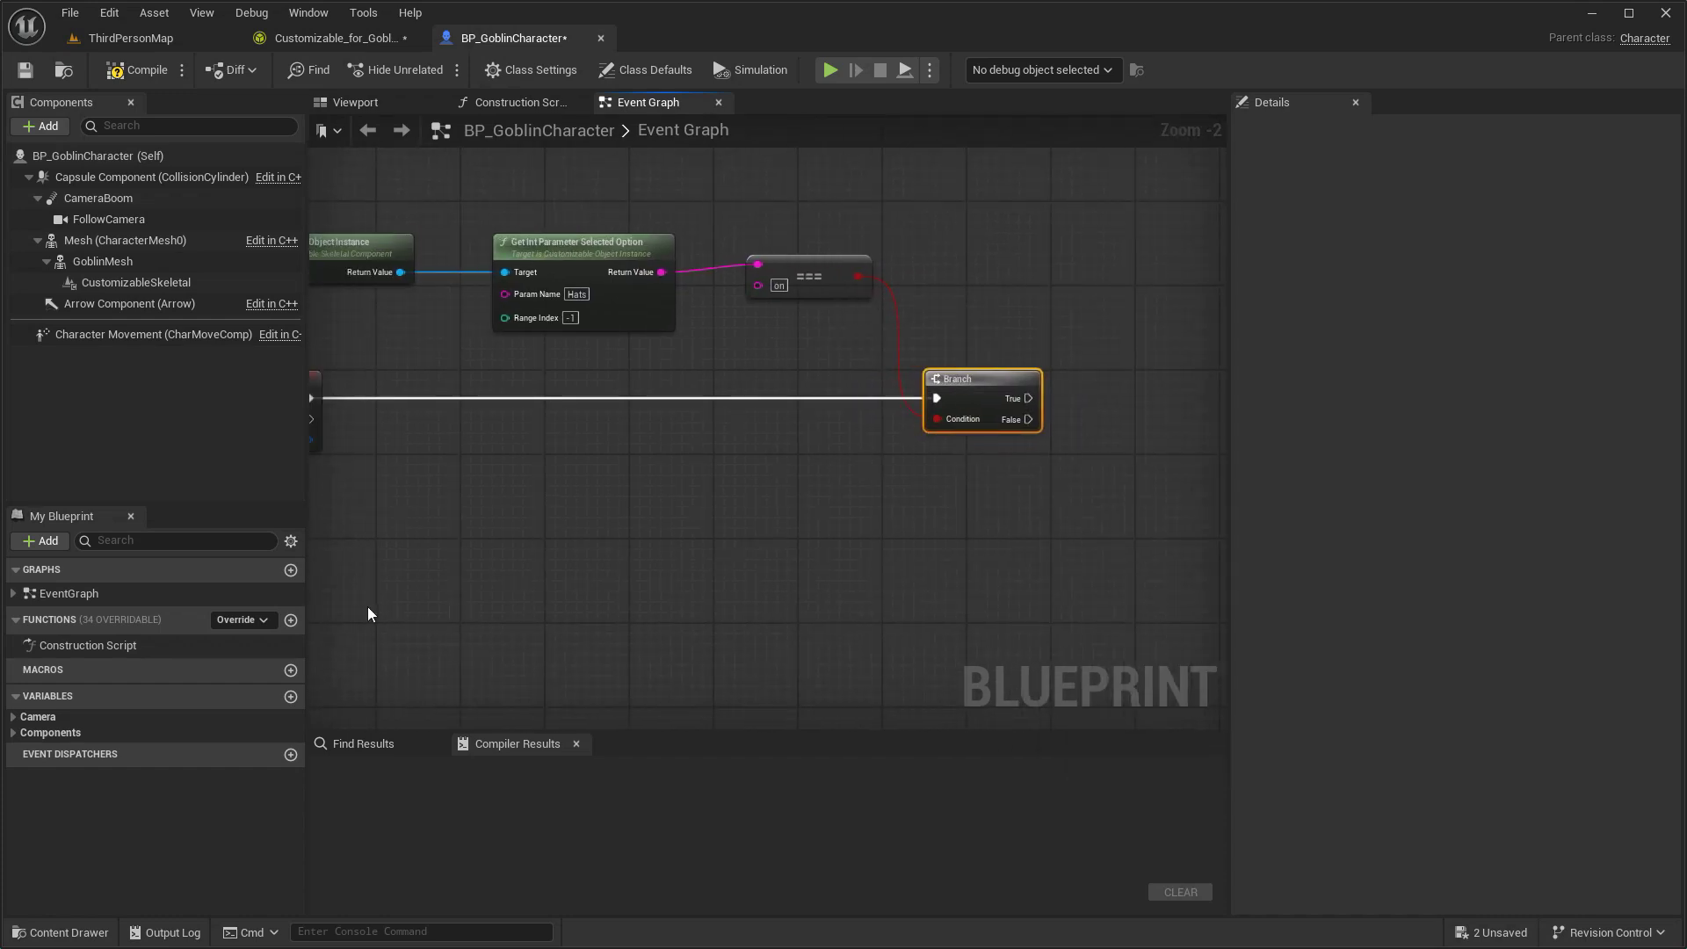
Create a new Blueprint function named UpdateCustomizable.
{"action": "left_click", "coordinate": [291, 620]}
{"action": "type", "text": "UpdateCustomizable"}
{"action": "key", "text": "Return"}
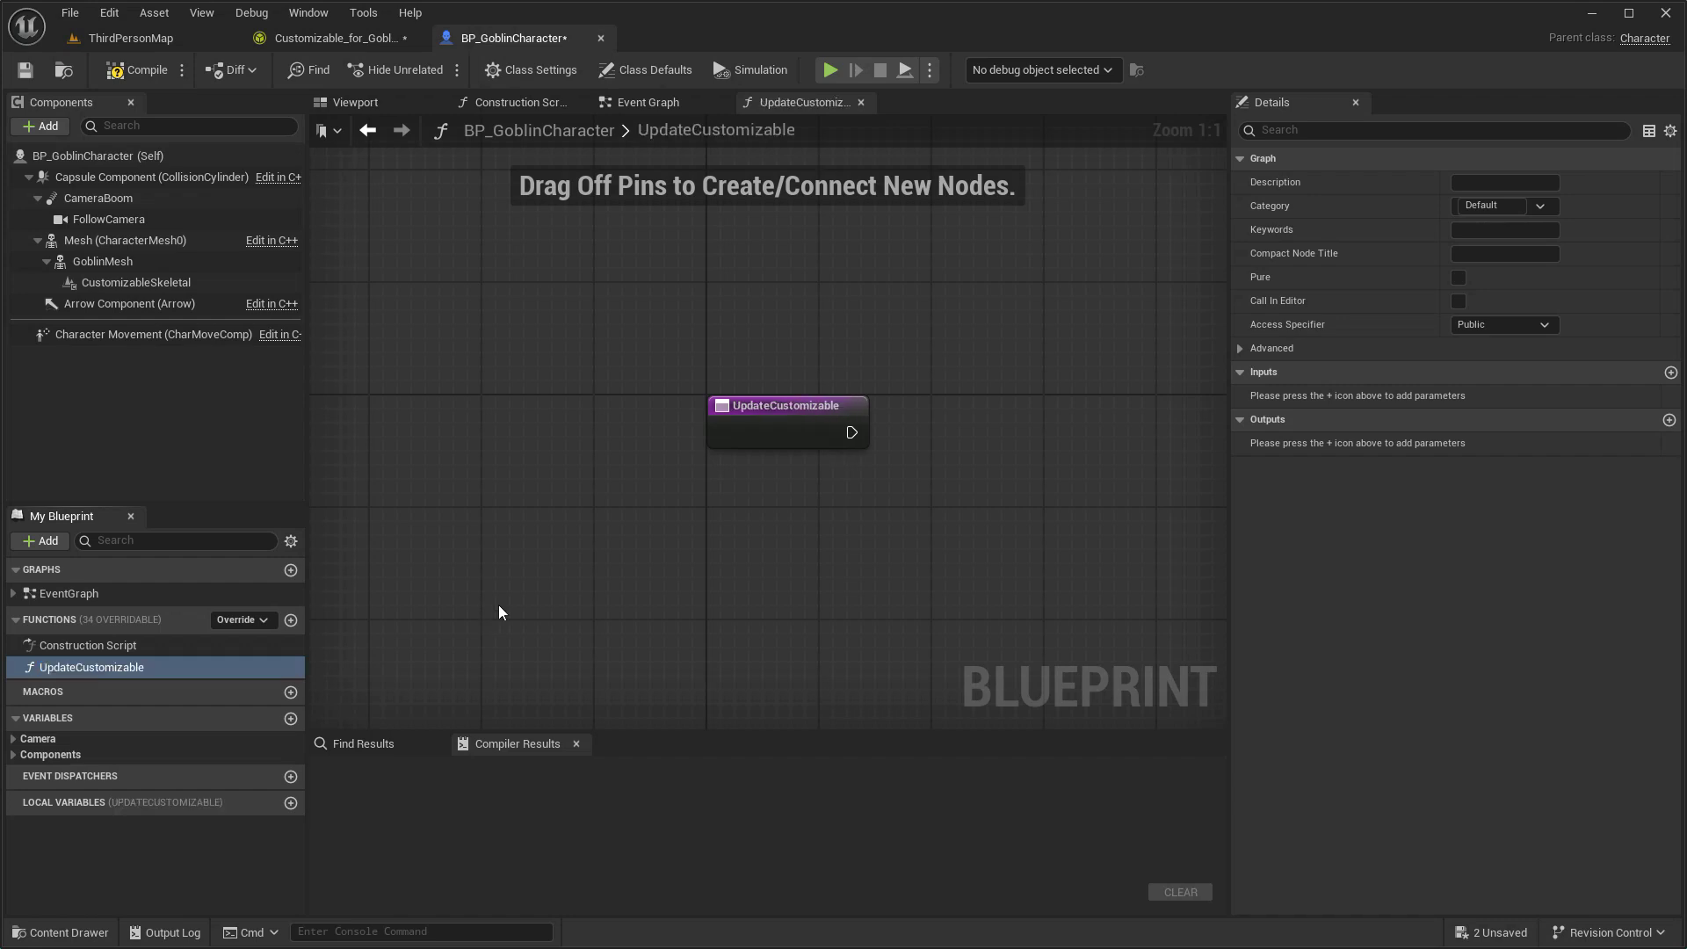
Give UpdateCustomizable String inputs Param Name and Selected Option Name.
{"action": "left_click", "coordinate": [1671, 419]}
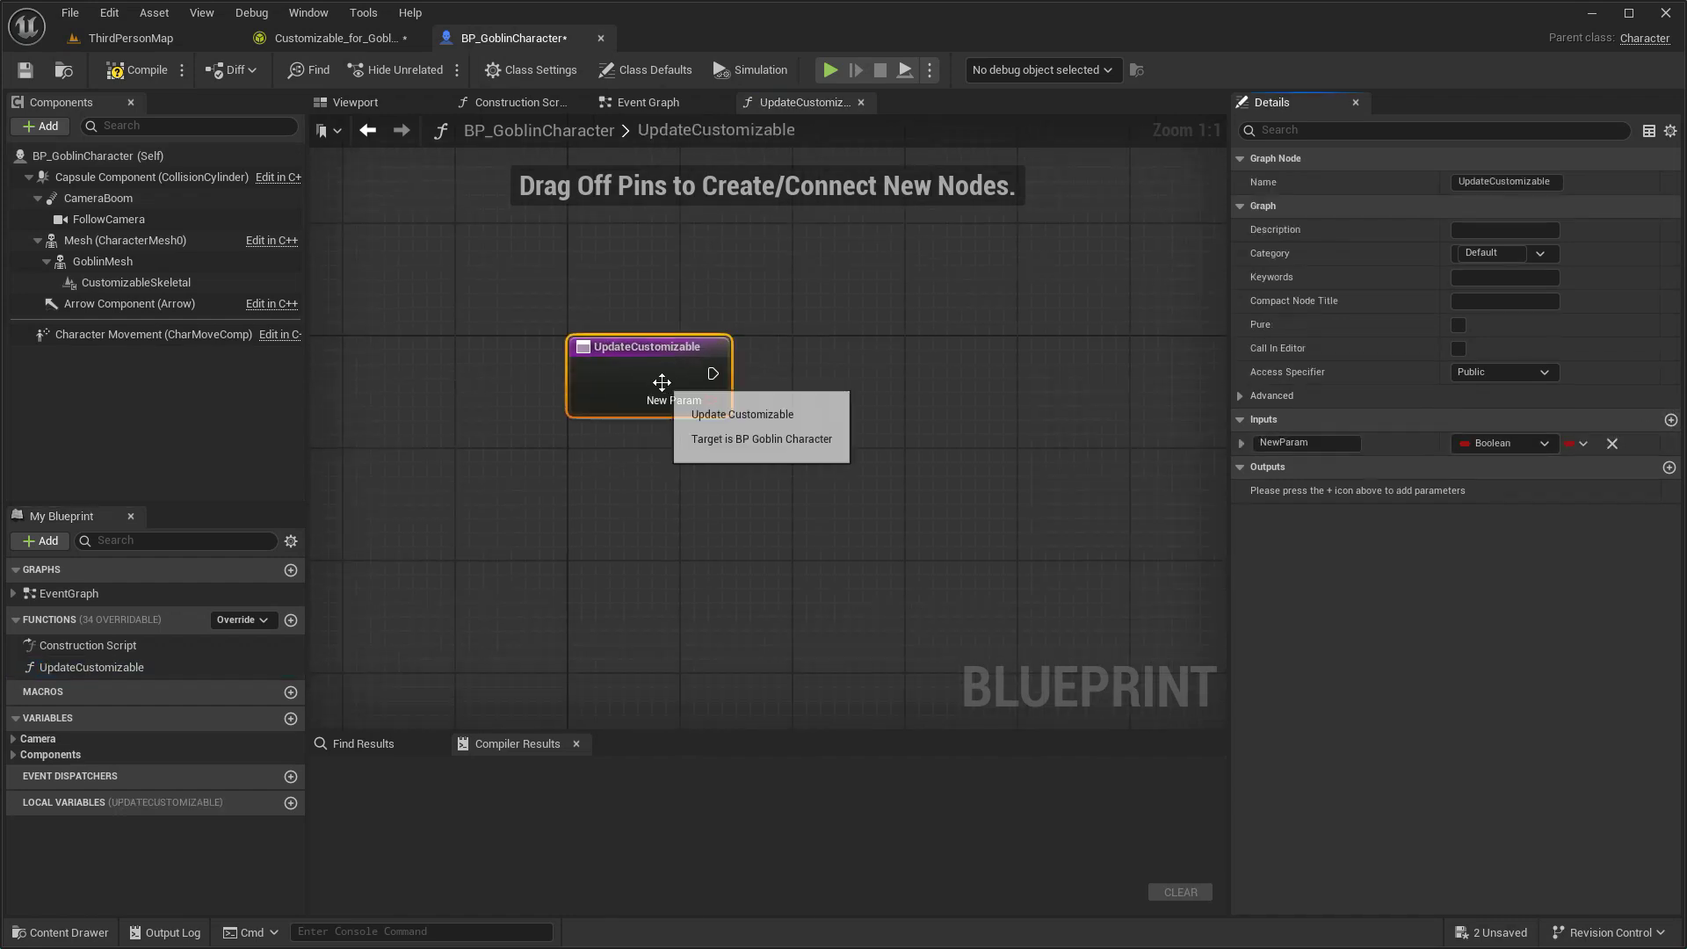
{"action": "type", "text": "Par"}
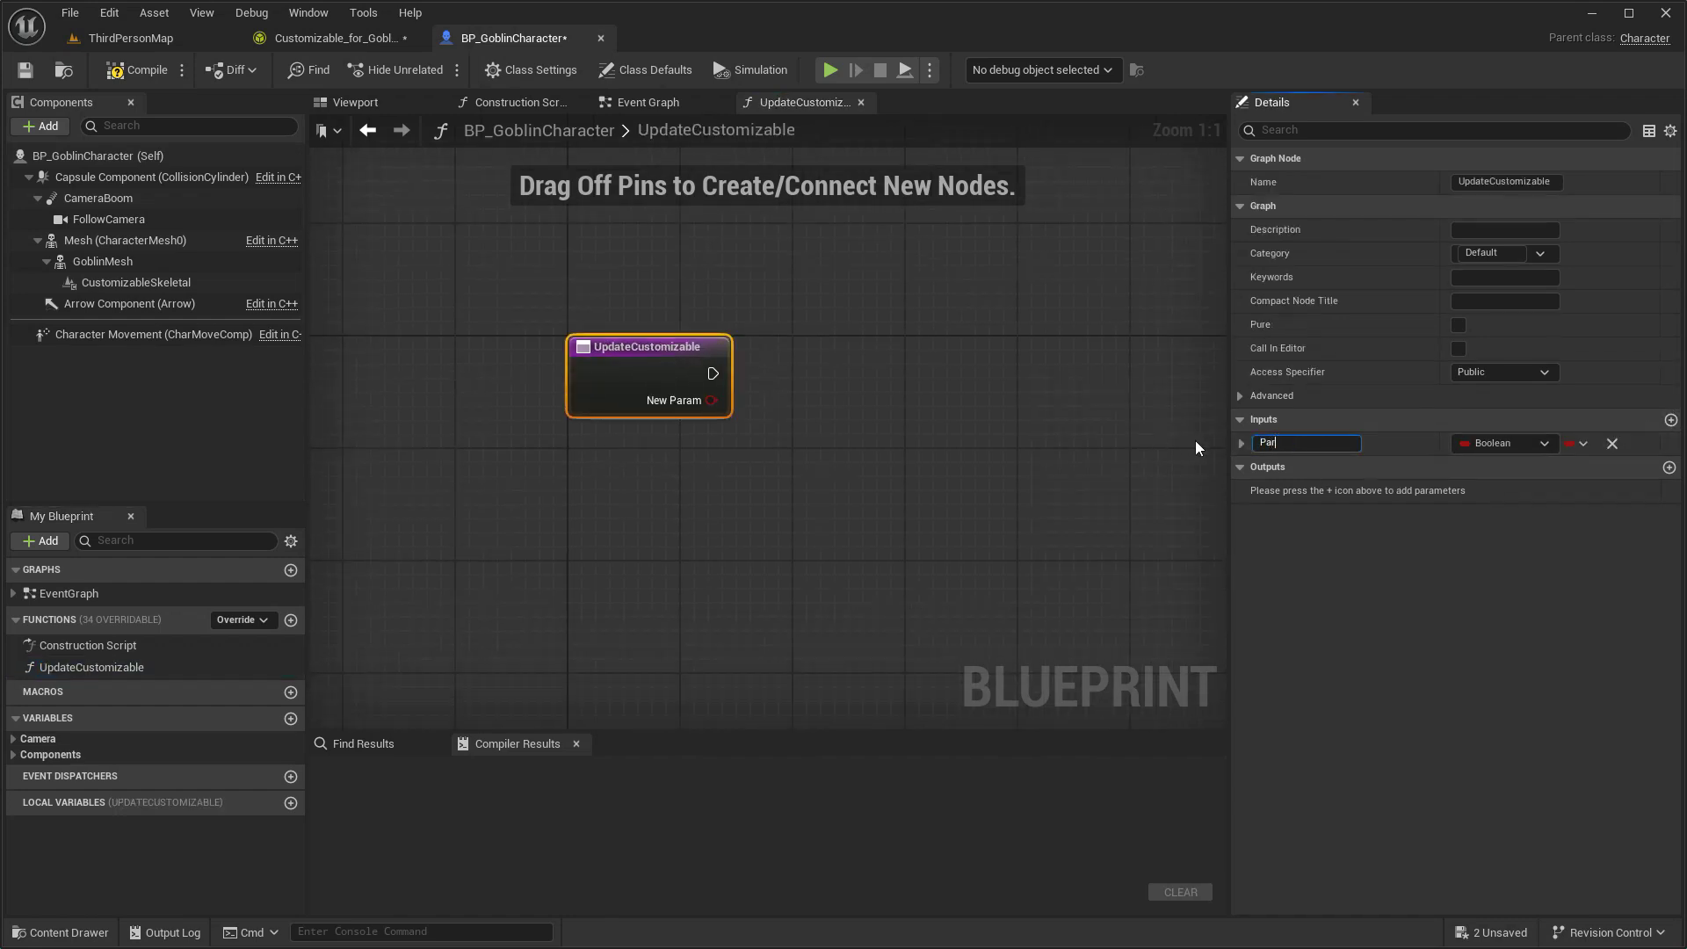
{"action": "type", "text": "am Name"}
{"action": "key", "text": "Return"}
{"action": "left_click", "coordinate": [1503, 443]}
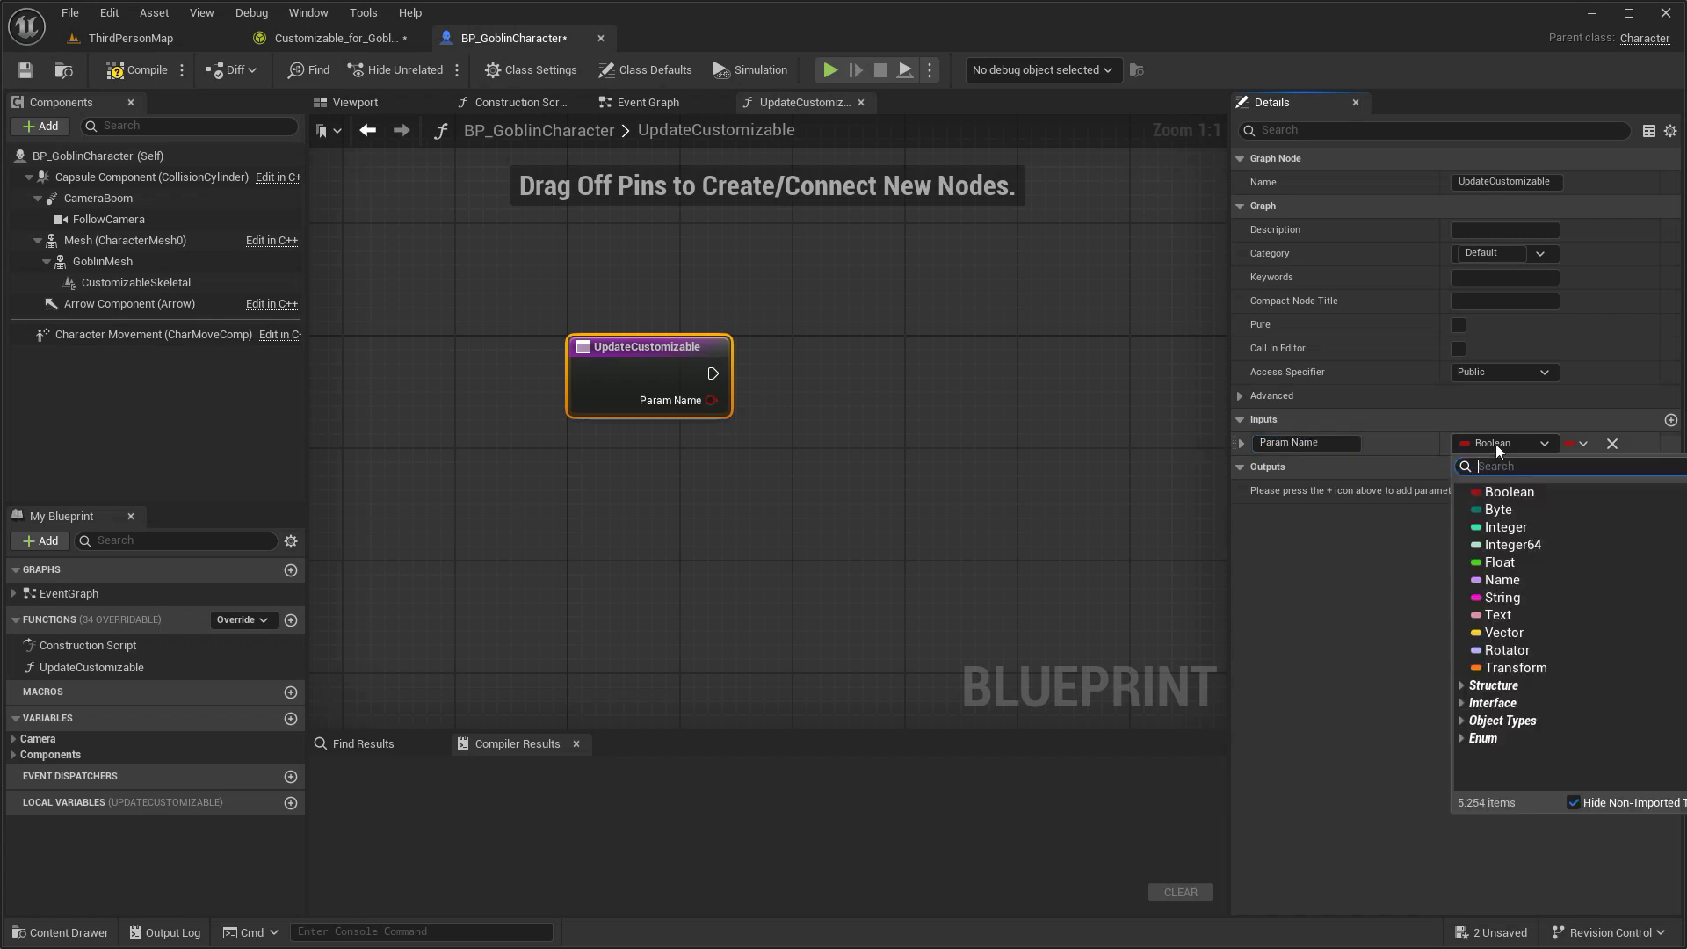
{"action": "left_click", "coordinate": [1505, 610]}
{"action": "left_click_drag", "start_coordinate": [678, 361], "coordinate": [664, 360]}
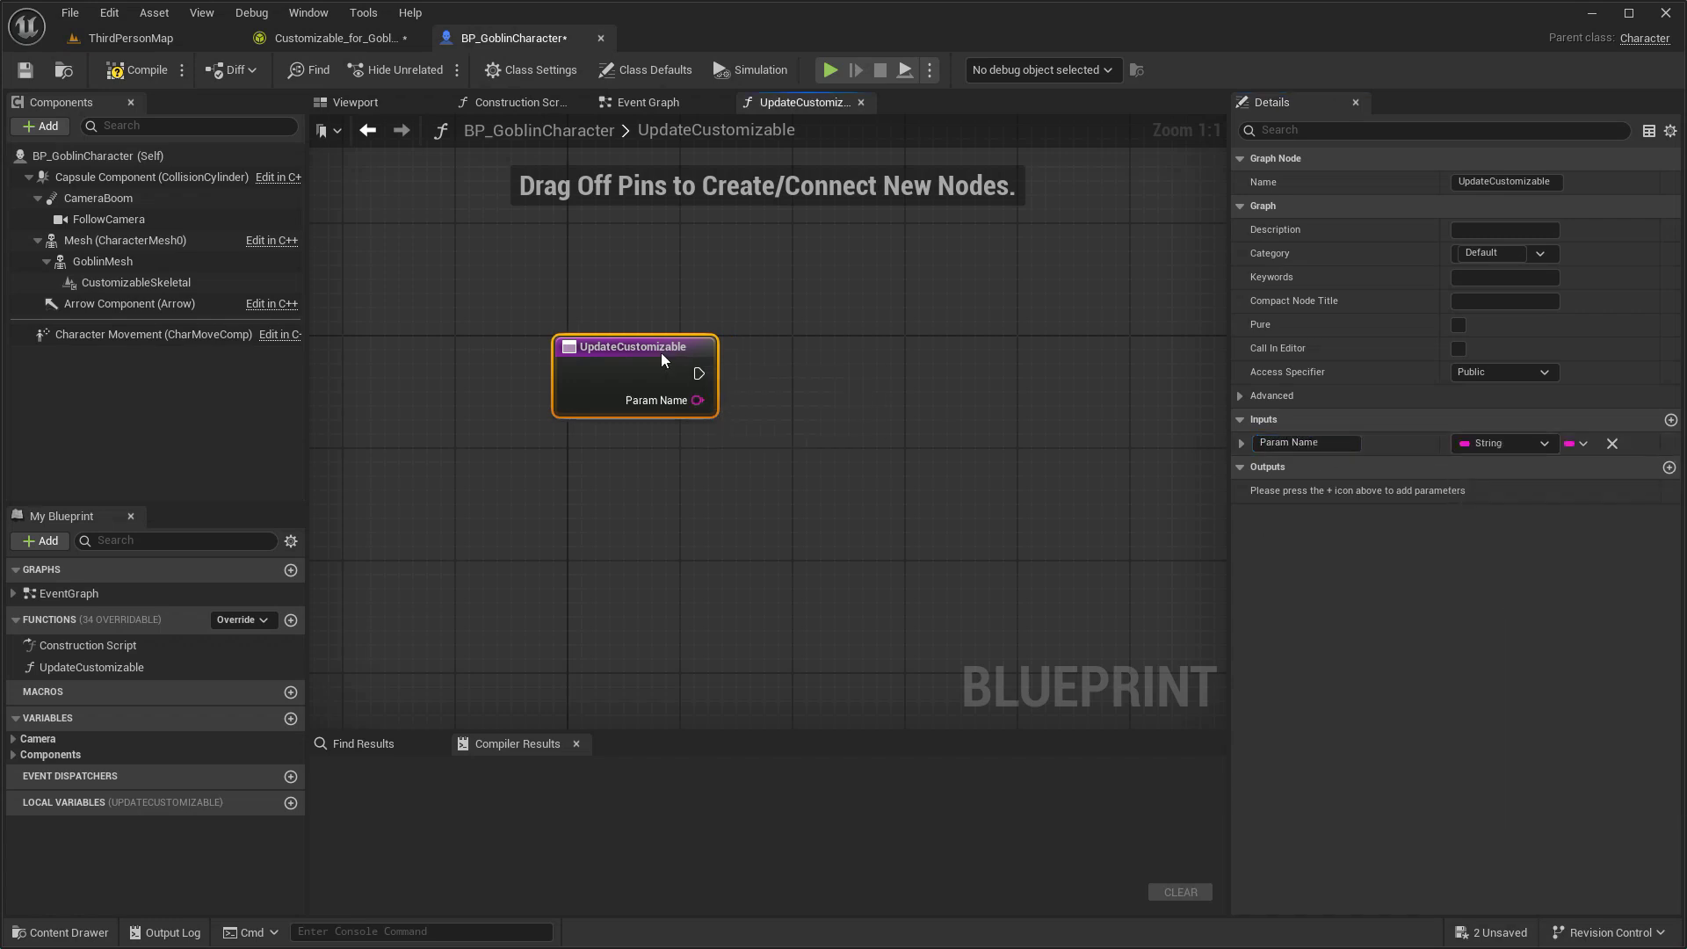
{"action": "left_click", "coordinate": [1671, 420]}
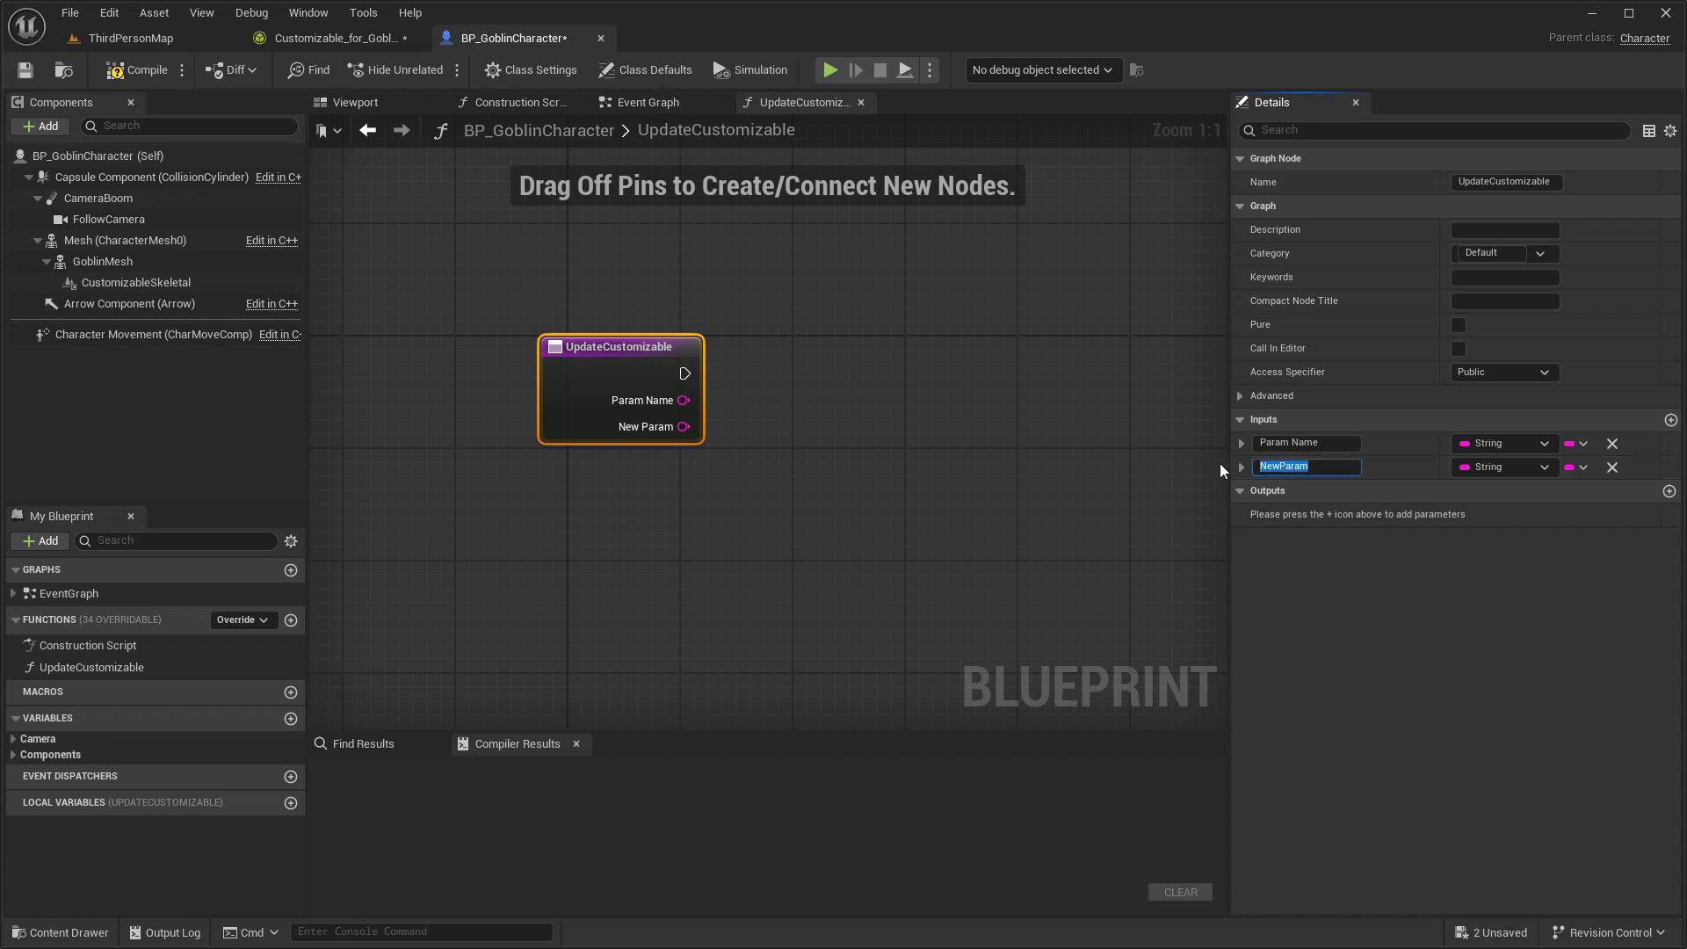
{"action": "type", "text": "Selected Option Name"}
{"action": "key", "text": "Return"}
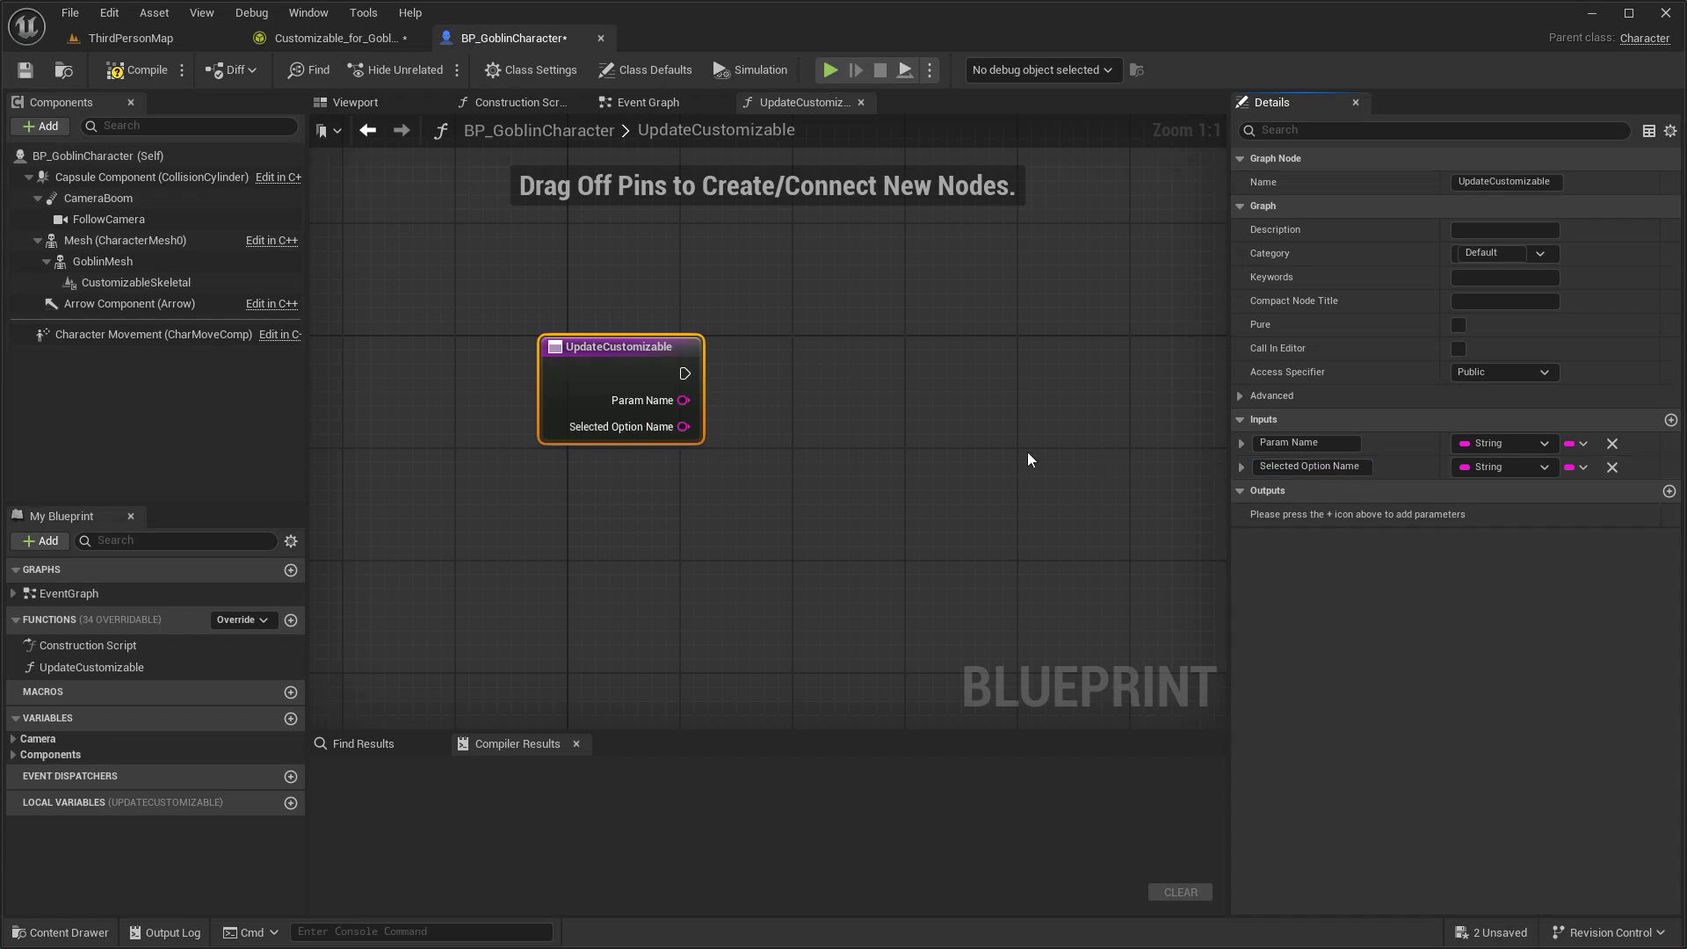
{"action": "right_click_drag", "start_coordinate": [892, 459], "coordinate": [845, 475]}
Feed Get Customizable Object Instance into Set Int Parameter Selected Option, wired to both inputs.
{"action": "left_click_drag", "start_coordinate": [136, 283], "coordinate": [450, 512]}
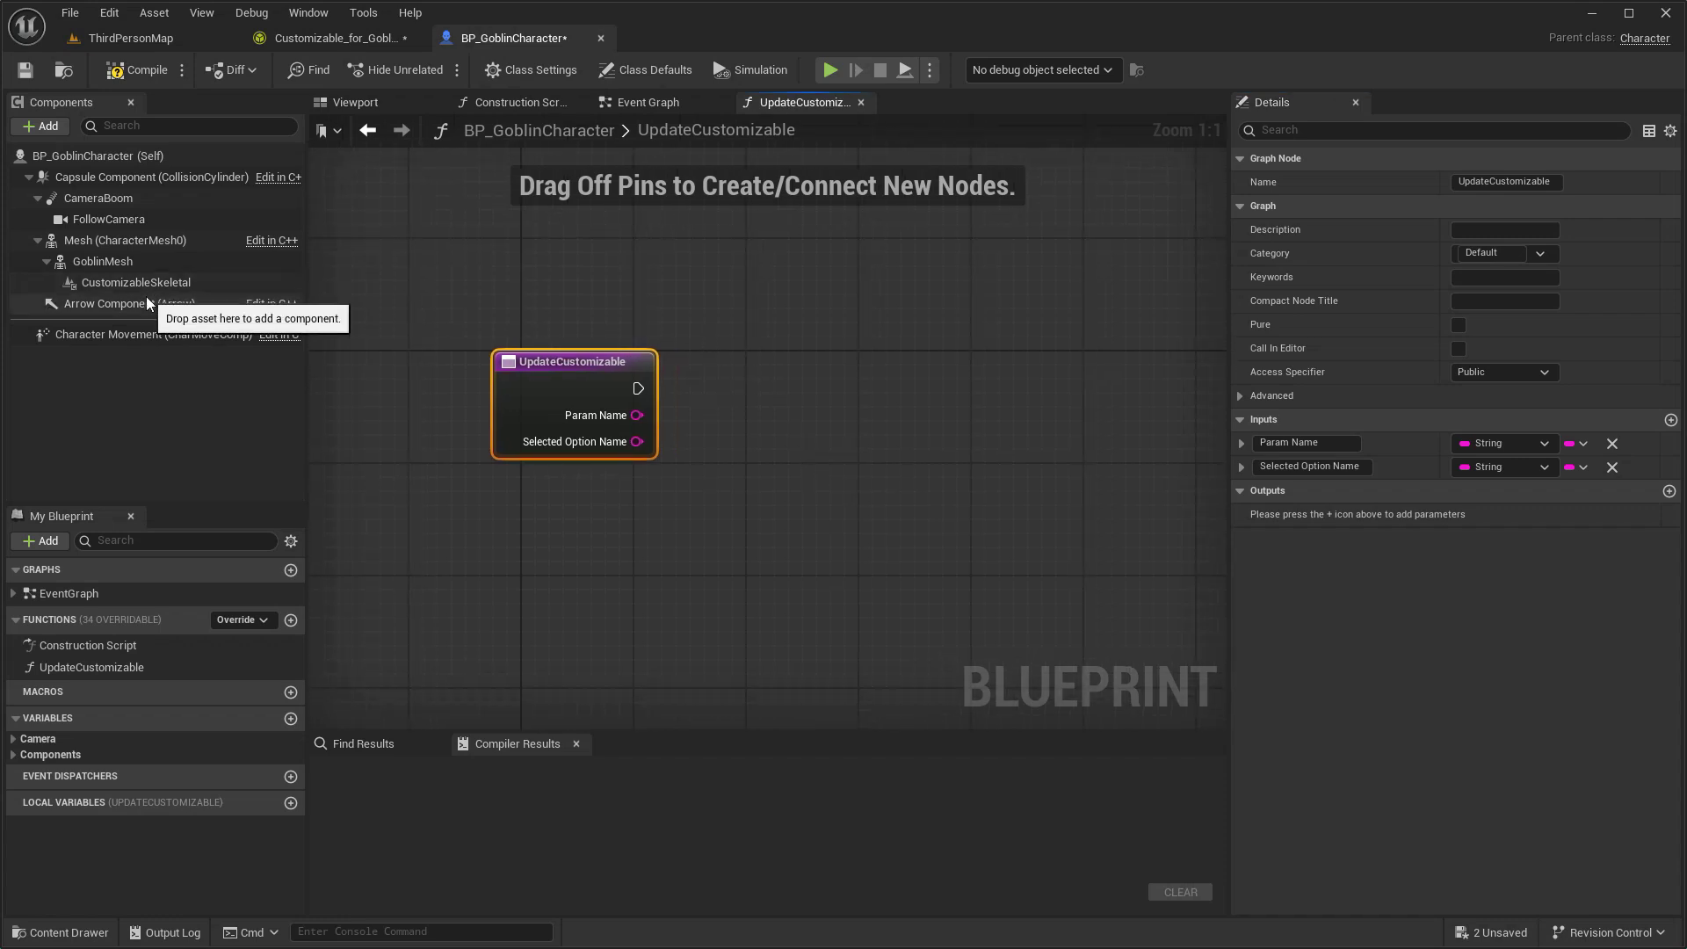
{"action": "left_click_drag", "start_coordinate": [583, 521], "coordinate": [691, 519]}
{"action": "type", "text": "get objec"}
{"action": "left_click", "coordinate": [845, 828]}
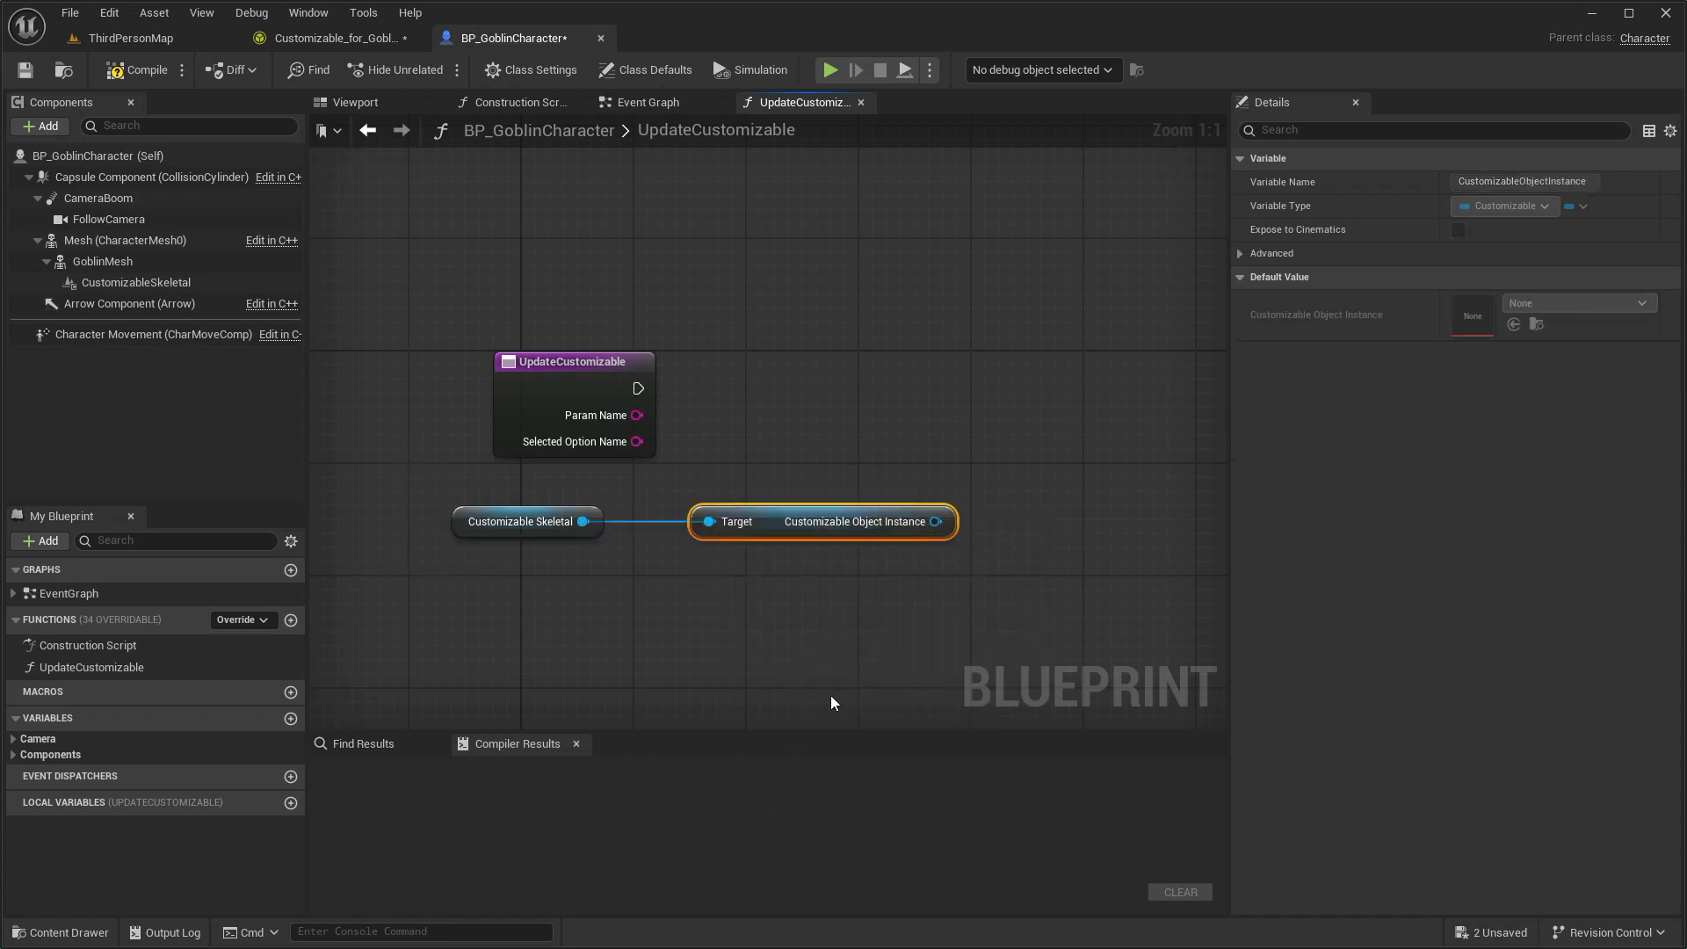
{"action": "right_click_drag", "start_coordinate": [887, 574], "coordinate": [752, 533]}
{"action": "left_click_drag", "start_coordinate": [801, 481], "coordinate": [910, 392]}
{"action": "type", "text": "set int p"}
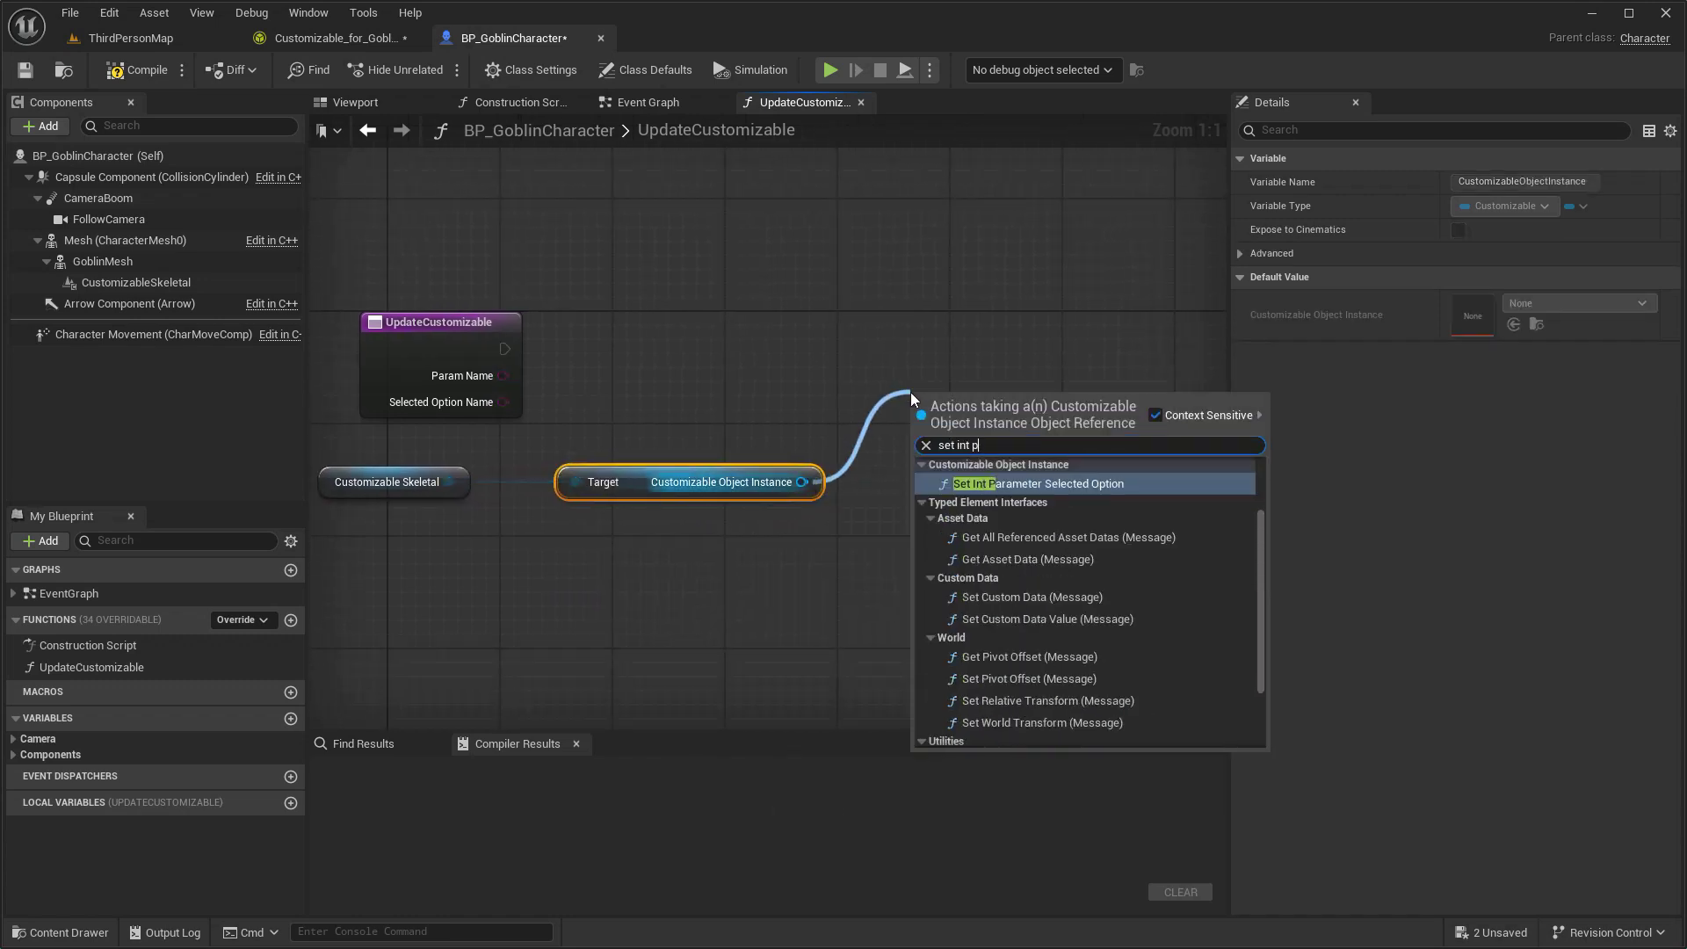
{"action": "key", "text": "Return"}
{"action": "left_click_drag", "start_coordinate": [1006, 351], "coordinate": [1009, 330]}
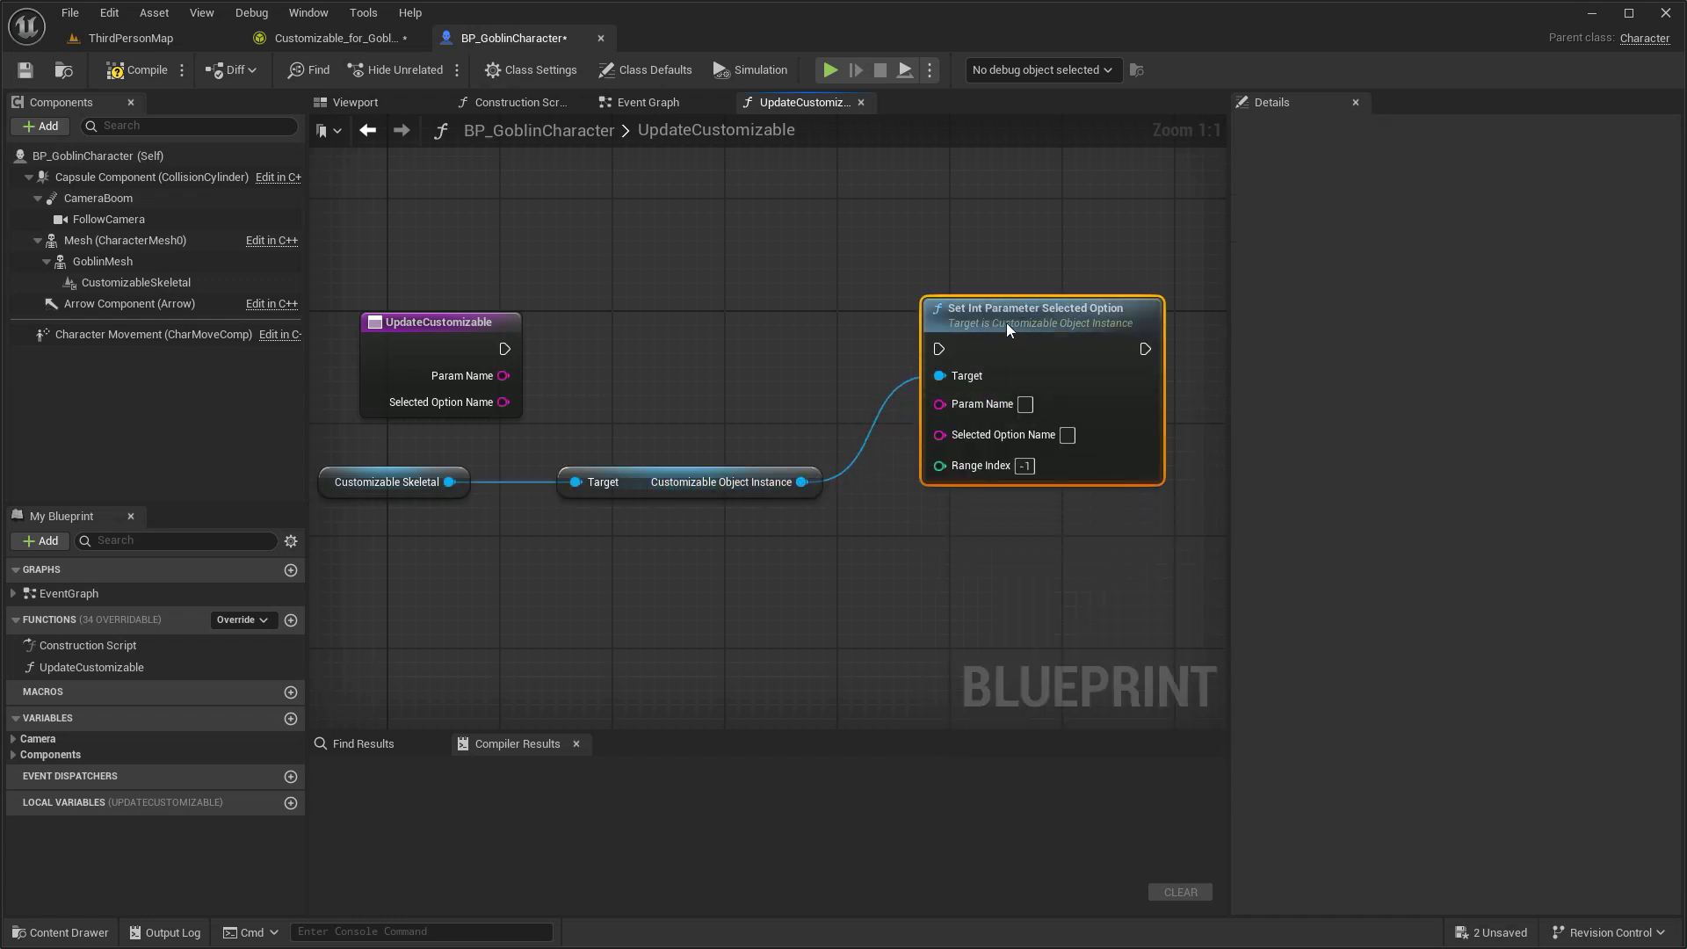
{"action": "mouse_move", "coordinate": [777, 351]}
{"action": "left_mouse_down"}
{"action": "mouse_move", "coordinate": [939, 349]}
{"action": "mouse_move", "coordinate": [1038, 314]}
{"action": "left_mouse_up"}
{"action": "left_click_drag", "start_coordinate": [503, 376], "coordinate": [967, 403]}
{"action": "left_click_drag", "start_coordinate": [502, 402], "coordinate": [966, 432]}
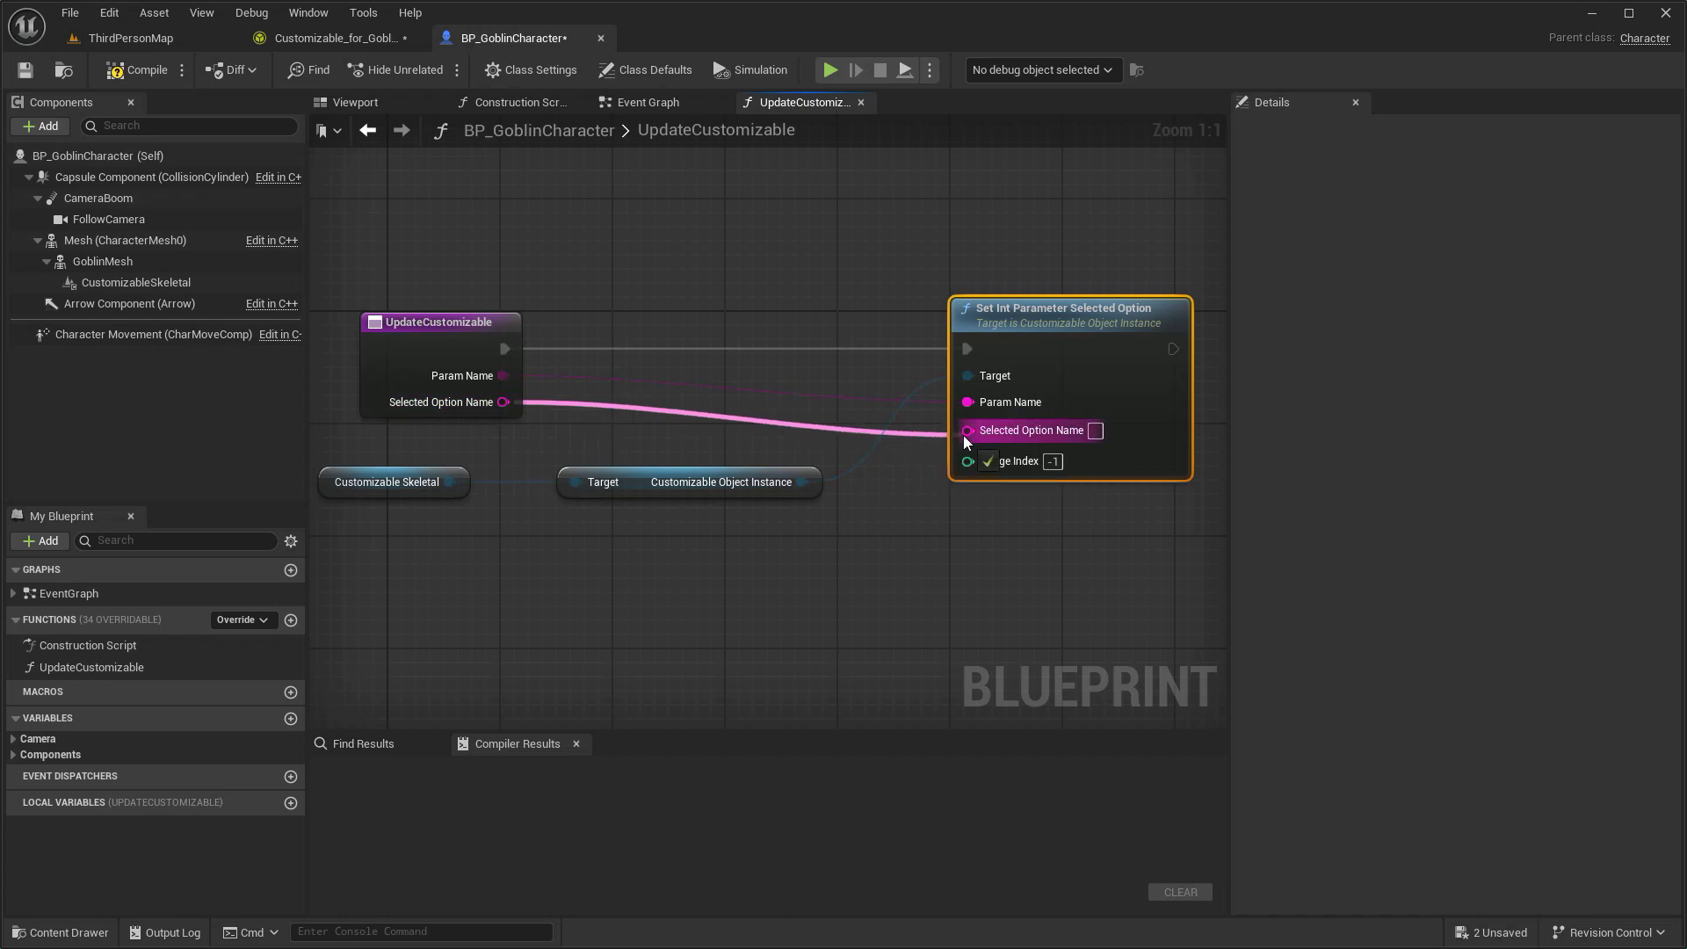
Follow Set Int with Update Skeletal Mesh Async, tidy the Target wire, and compile.
{"action": "right_click_drag", "start_coordinate": [963, 435], "coordinate": [872, 246]}
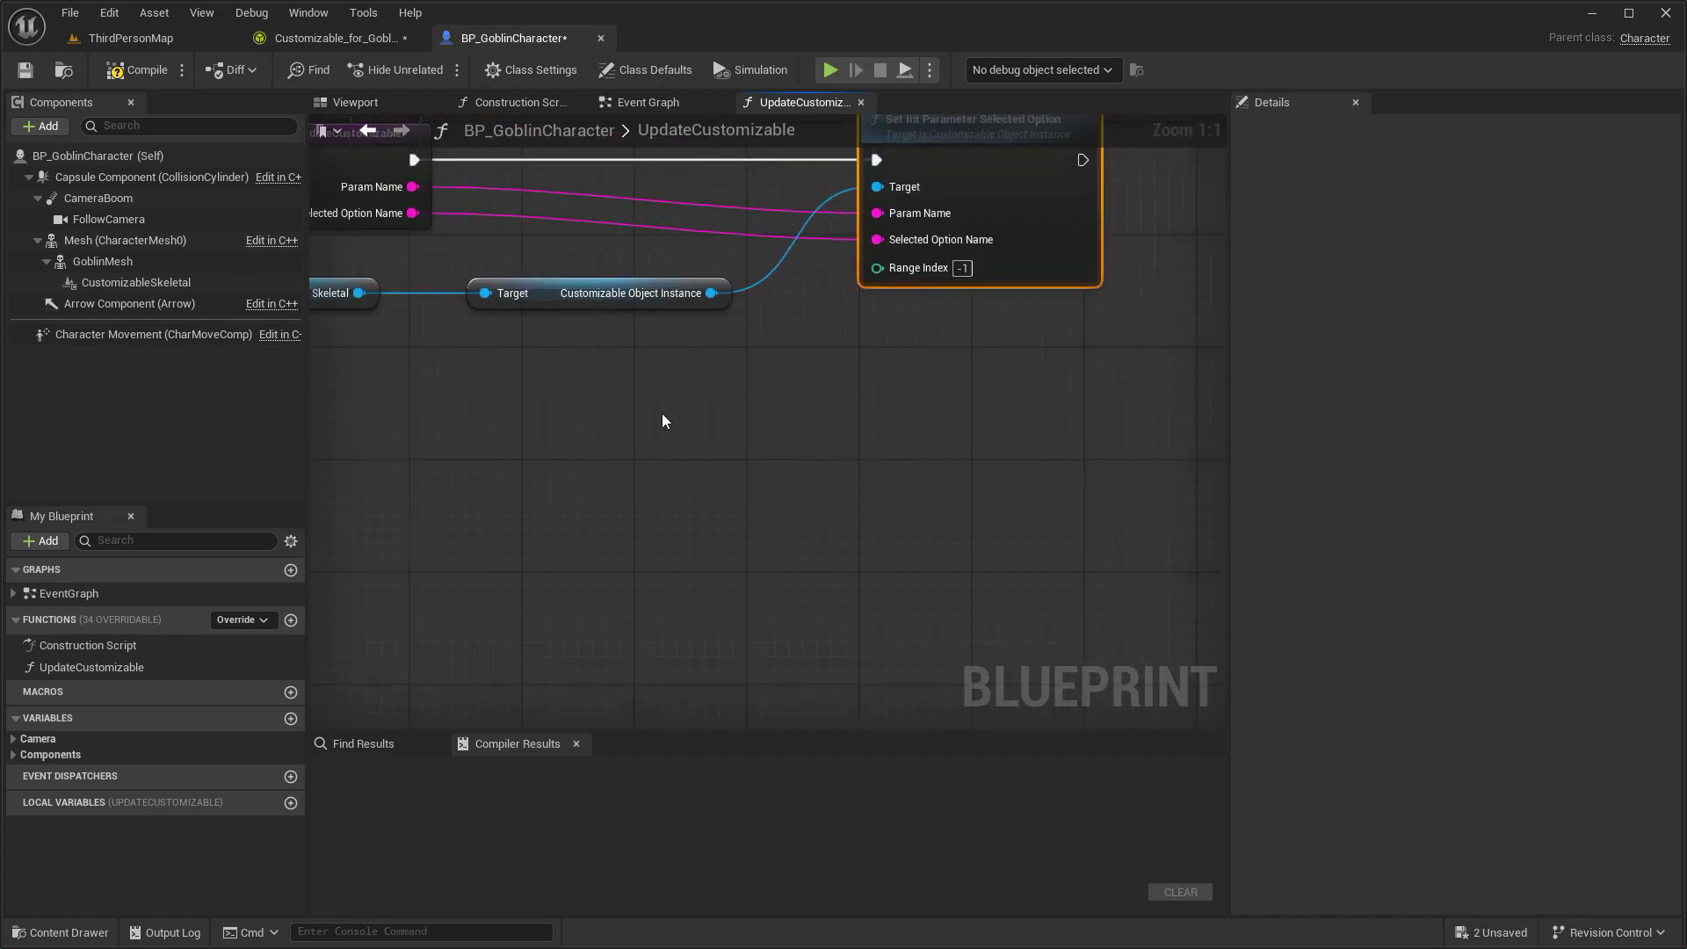
{"action": "scroll", "coordinate": [664, 421], "scroll_direction": "down", "scroll_amount": 2}
{"action": "mouse_move", "coordinate": [456, 371]}
{"action": "left_mouse_down"}
{"action": "mouse_move", "coordinate": [462, 462]}
{"action": "mouse_move", "coordinate": [953, 451]}
{"action": "left_mouse_up"}
{"action": "type", "text": "update"}
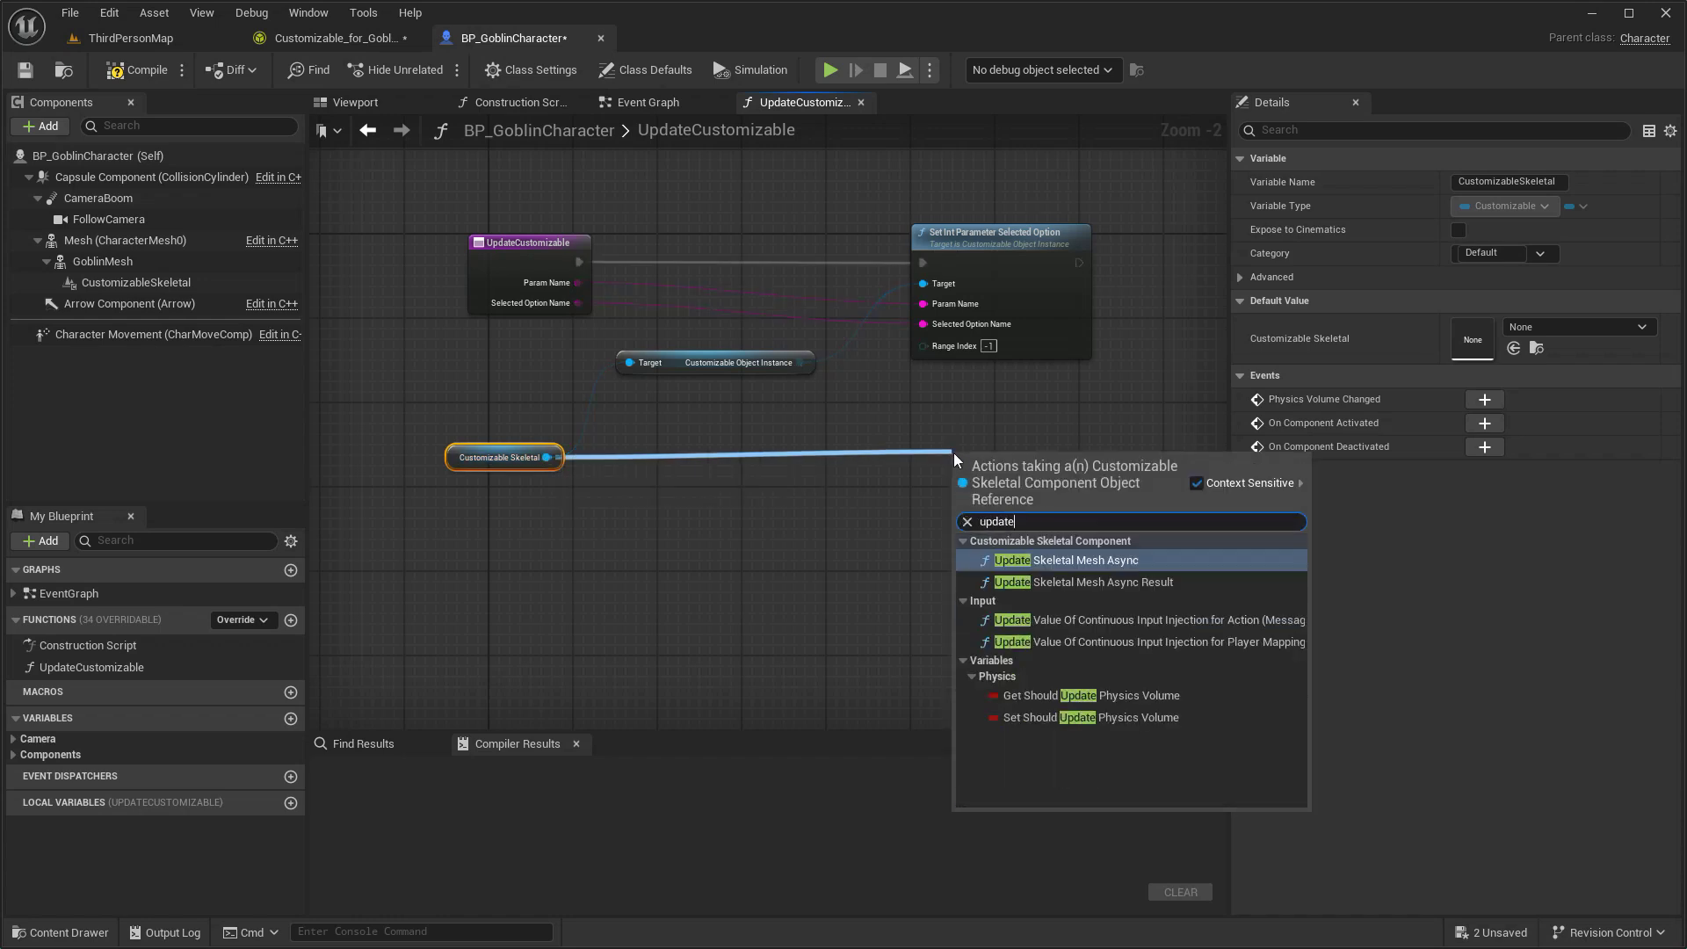
{"action": "left_click", "coordinate": [1111, 560]}
{"action": "left_click_drag", "start_coordinate": [742, 535], "coordinate": [1000, 297]}
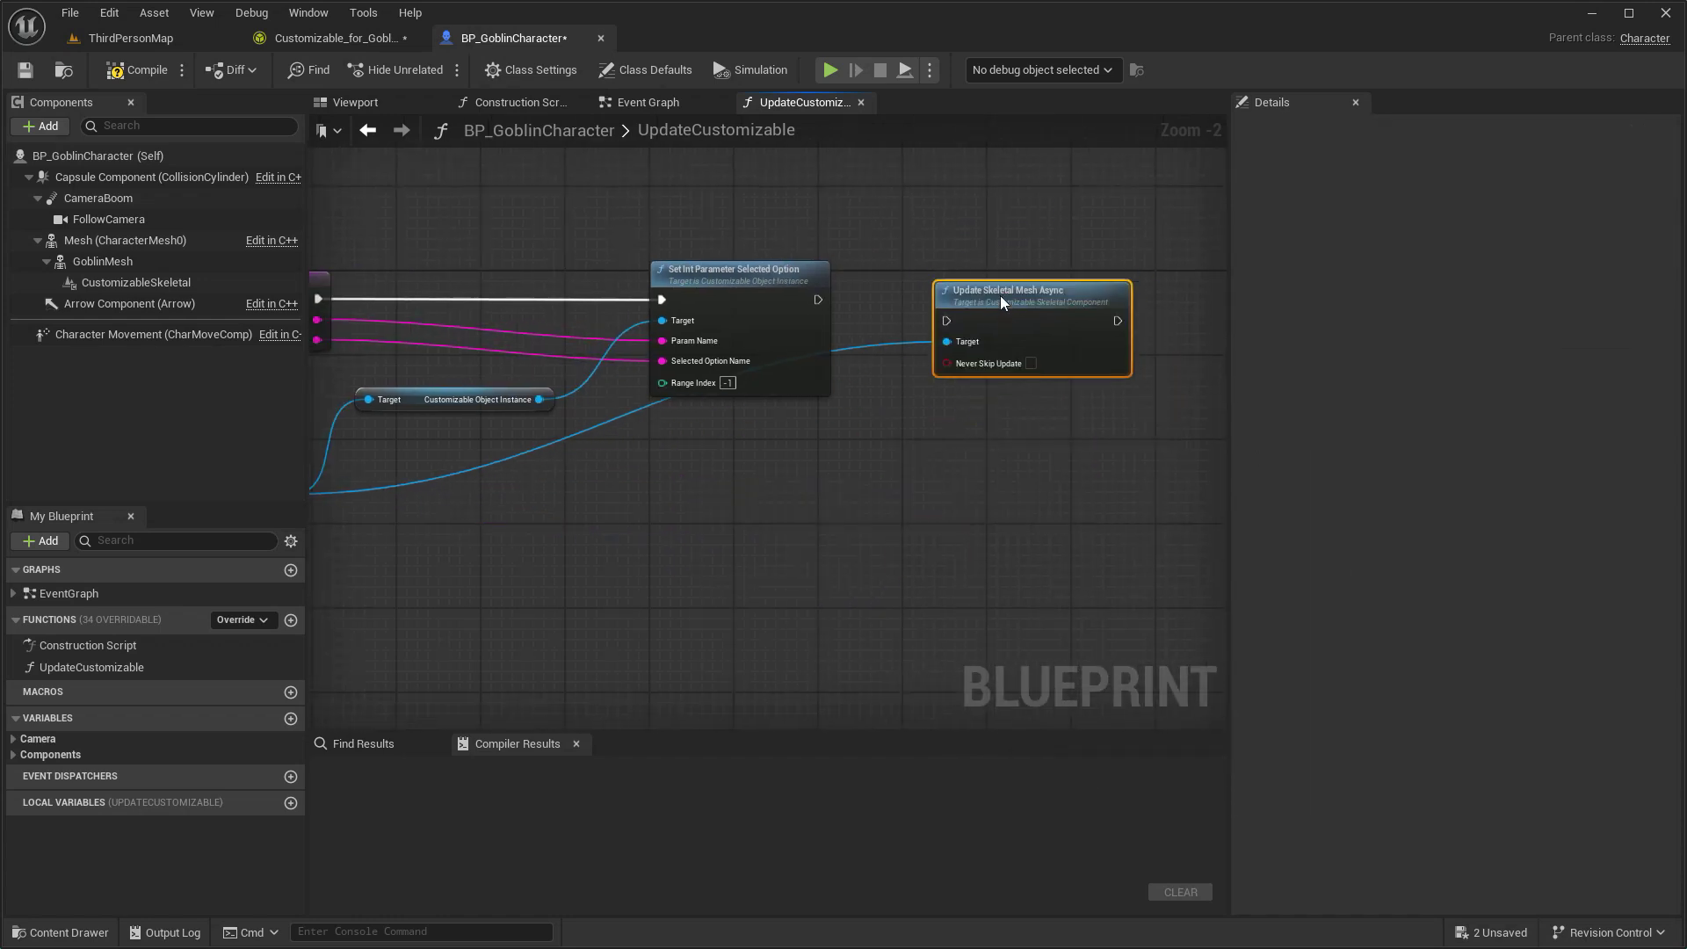
{"action": "scroll", "coordinate": [818, 300], "scroll_direction": "up", "scroll_amount": 2}
{"action": "left_click_drag", "start_coordinate": [814, 297], "coordinate": [987, 299]}
{"action": "left_click", "coordinate": [893, 329]}
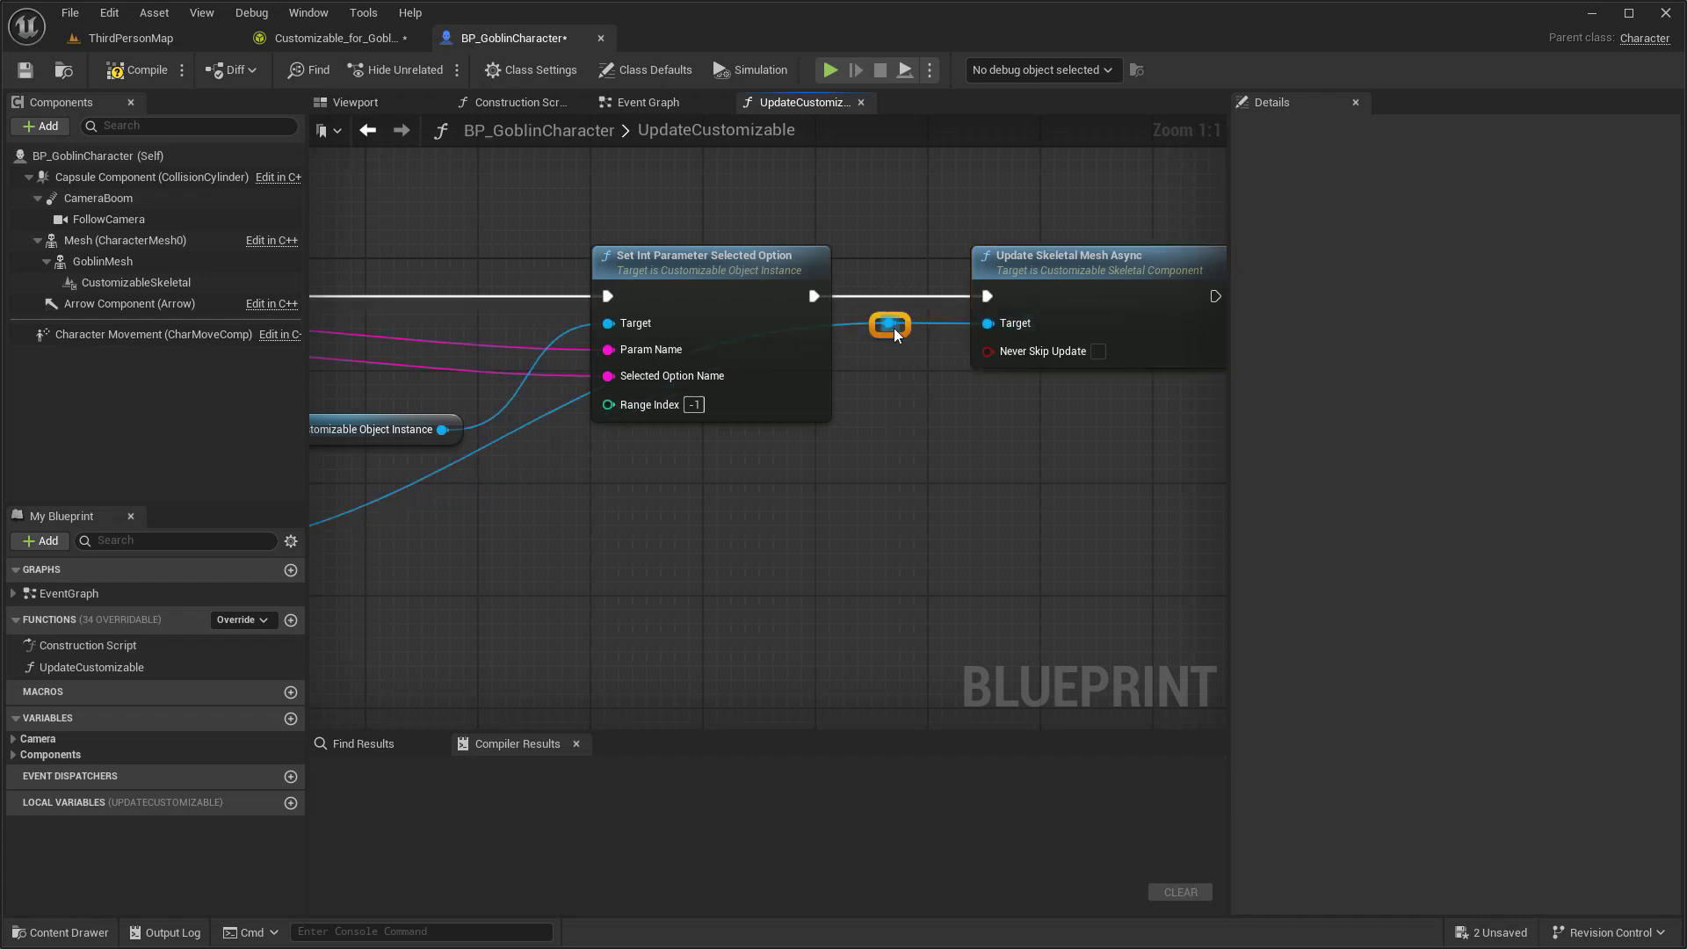
{"action": "scroll", "coordinate": [894, 328], "scroll_direction": "down", "scroll_amount": 2}
{"action": "double_click", "coordinate": [1019, 276]}
{"action": "left_click_drag", "start_coordinate": [1024, 282], "coordinate": [1005, 457]}
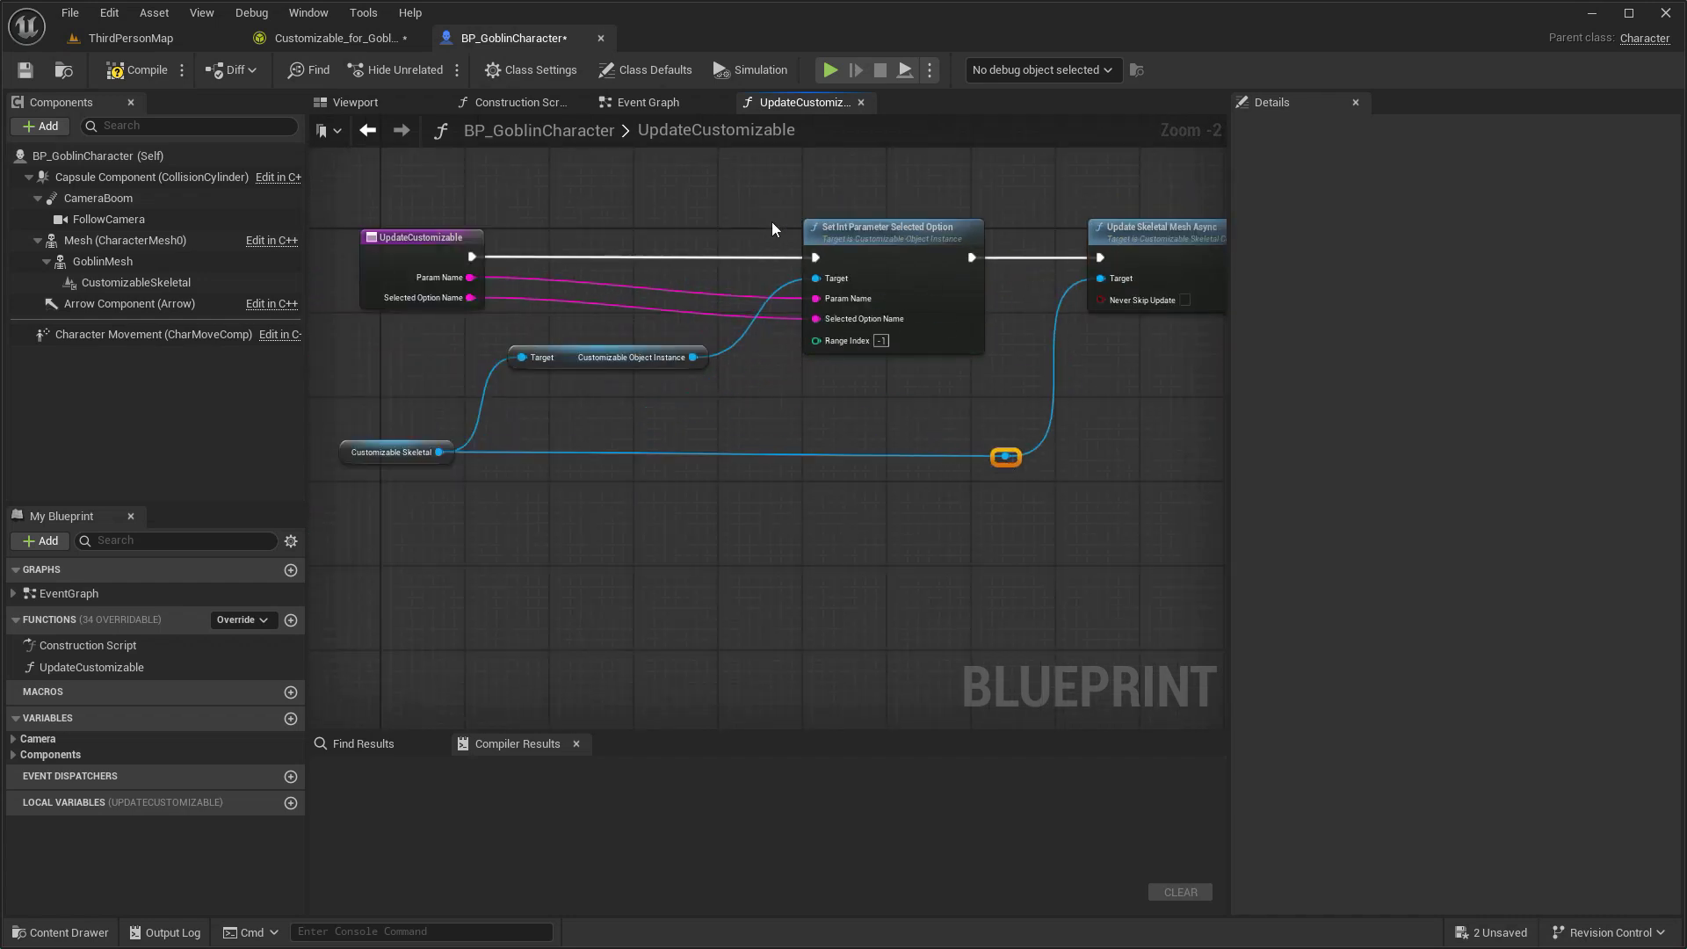
{"action": "left_click", "coordinate": [129, 77]}
{"action": "left_click", "coordinate": [861, 103]}
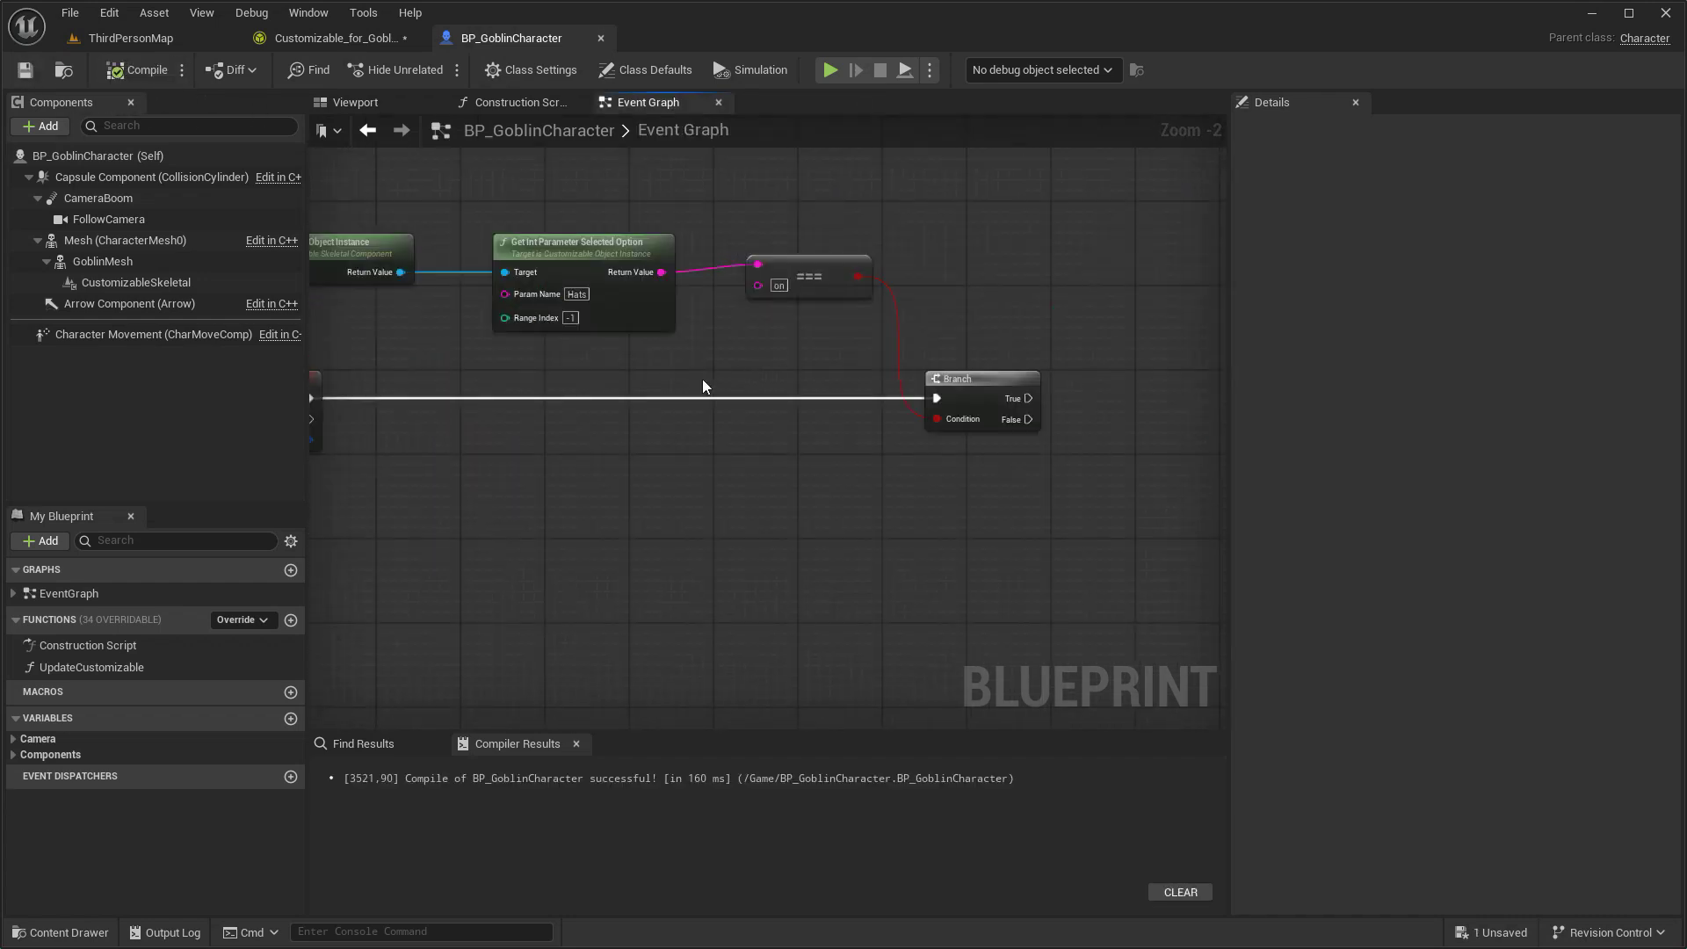
Call UpdateCustomizable from the Branch's True output with Hats set to off.
{"action": "left_click_drag", "start_coordinate": [183, 662], "coordinate": [1105, 260]}
{"action": "right_click_drag", "start_coordinate": [1018, 351], "coordinate": [745, 364]}
{"action": "mouse_move", "coordinate": [761, 424]}
{"action": "left_mouse_down"}
{"action": "mouse_move", "coordinate": [824, 370]}
{"action": "mouse_move", "coordinate": [847, 318]}
{"action": "left_mouse_up"}
{"action": "left_click", "coordinate": [945, 292]}
{"action": "right_click_drag", "start_coordinate": [946, 292], "coordinate": [1132, 268]}
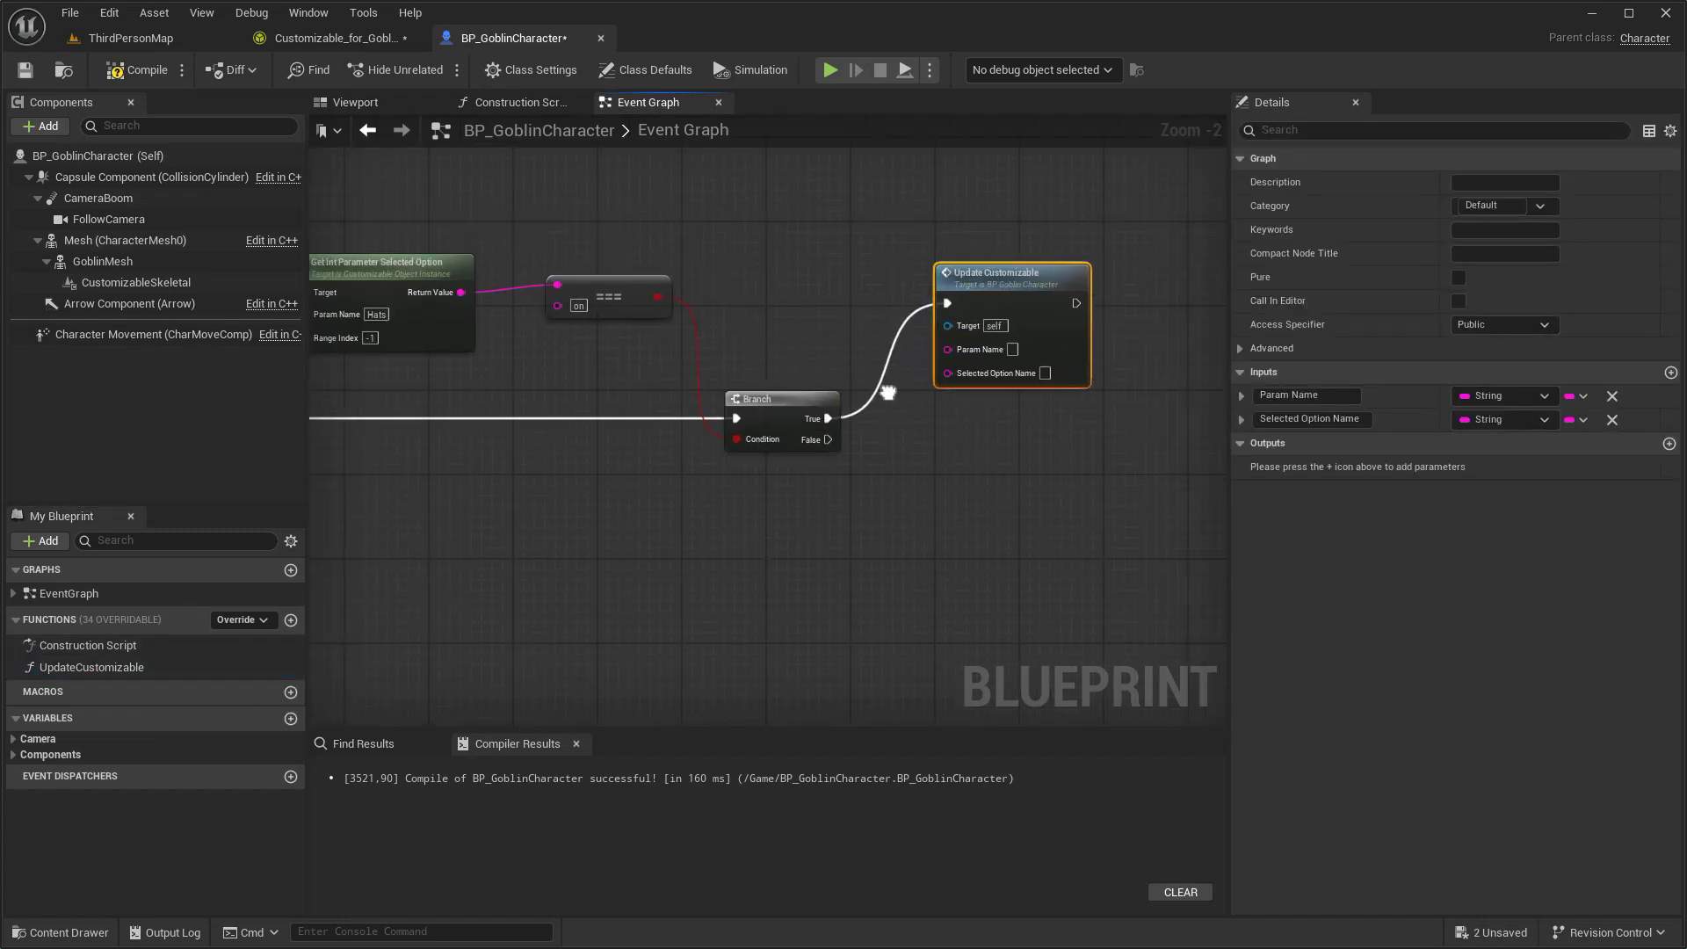
{"action": "scroll", "coordinate": [852, 345], "scroll_direction": "up", "scroll_amount": 1}
{"action": "right_click_drag", "start_coordinate": [851, 345], "coordinate": [793, 334]}
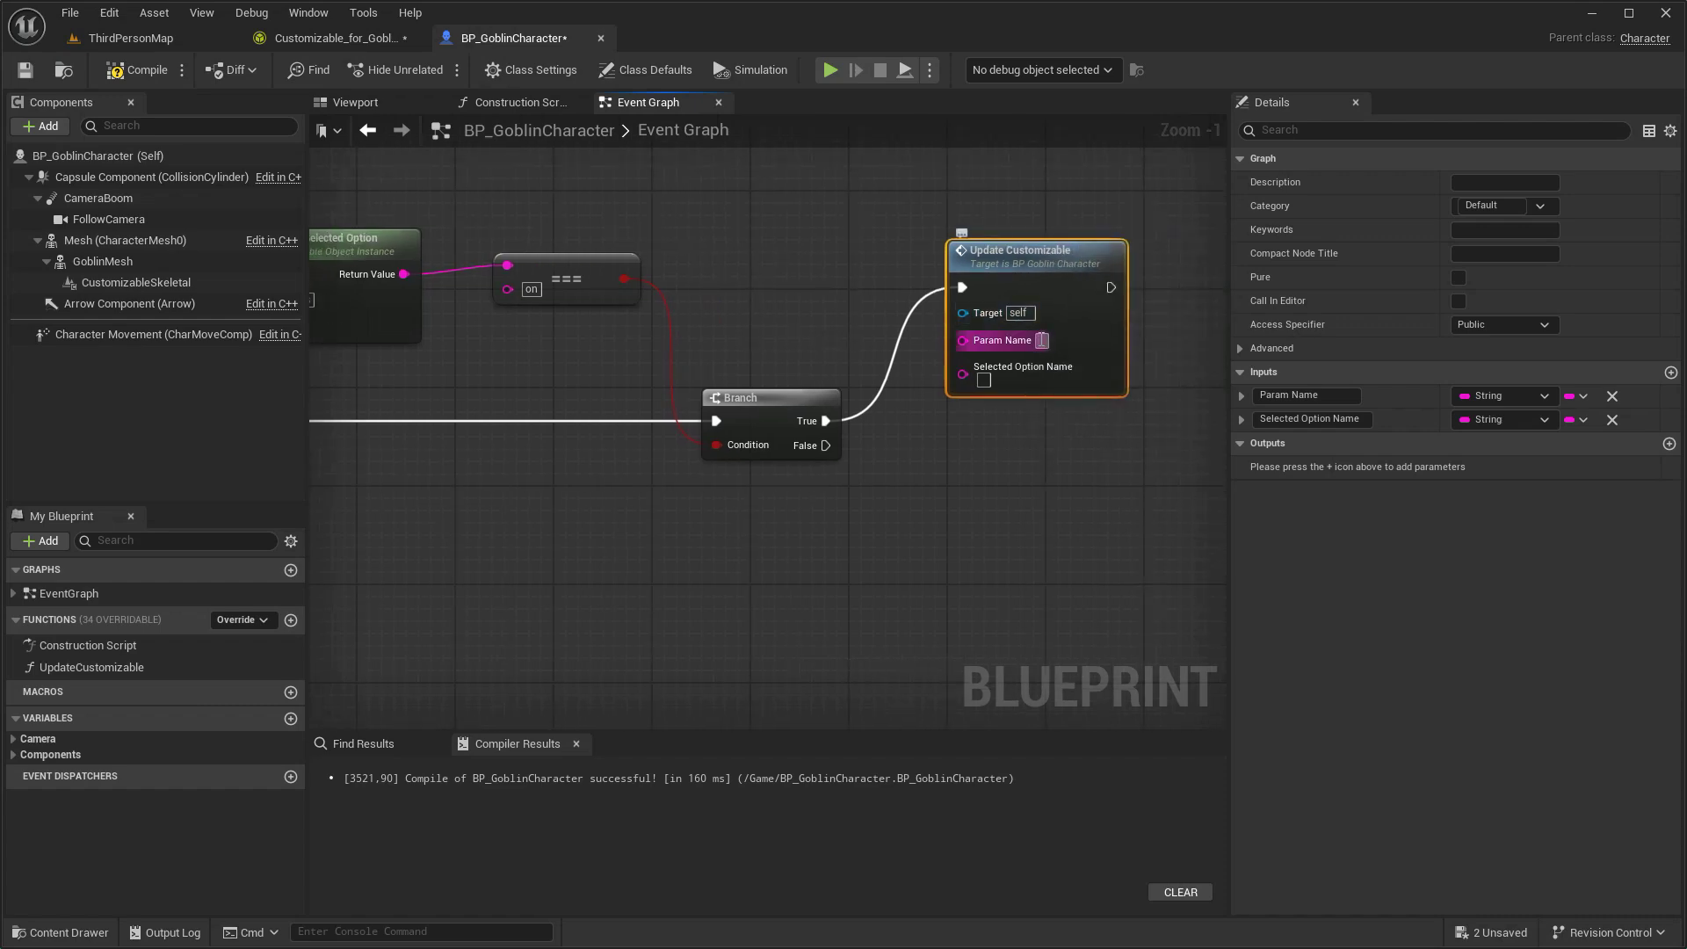
{"action": "scroll", "coordinate": [1040, 479], "scroll_direction": "up", "scroll_amount": 1}
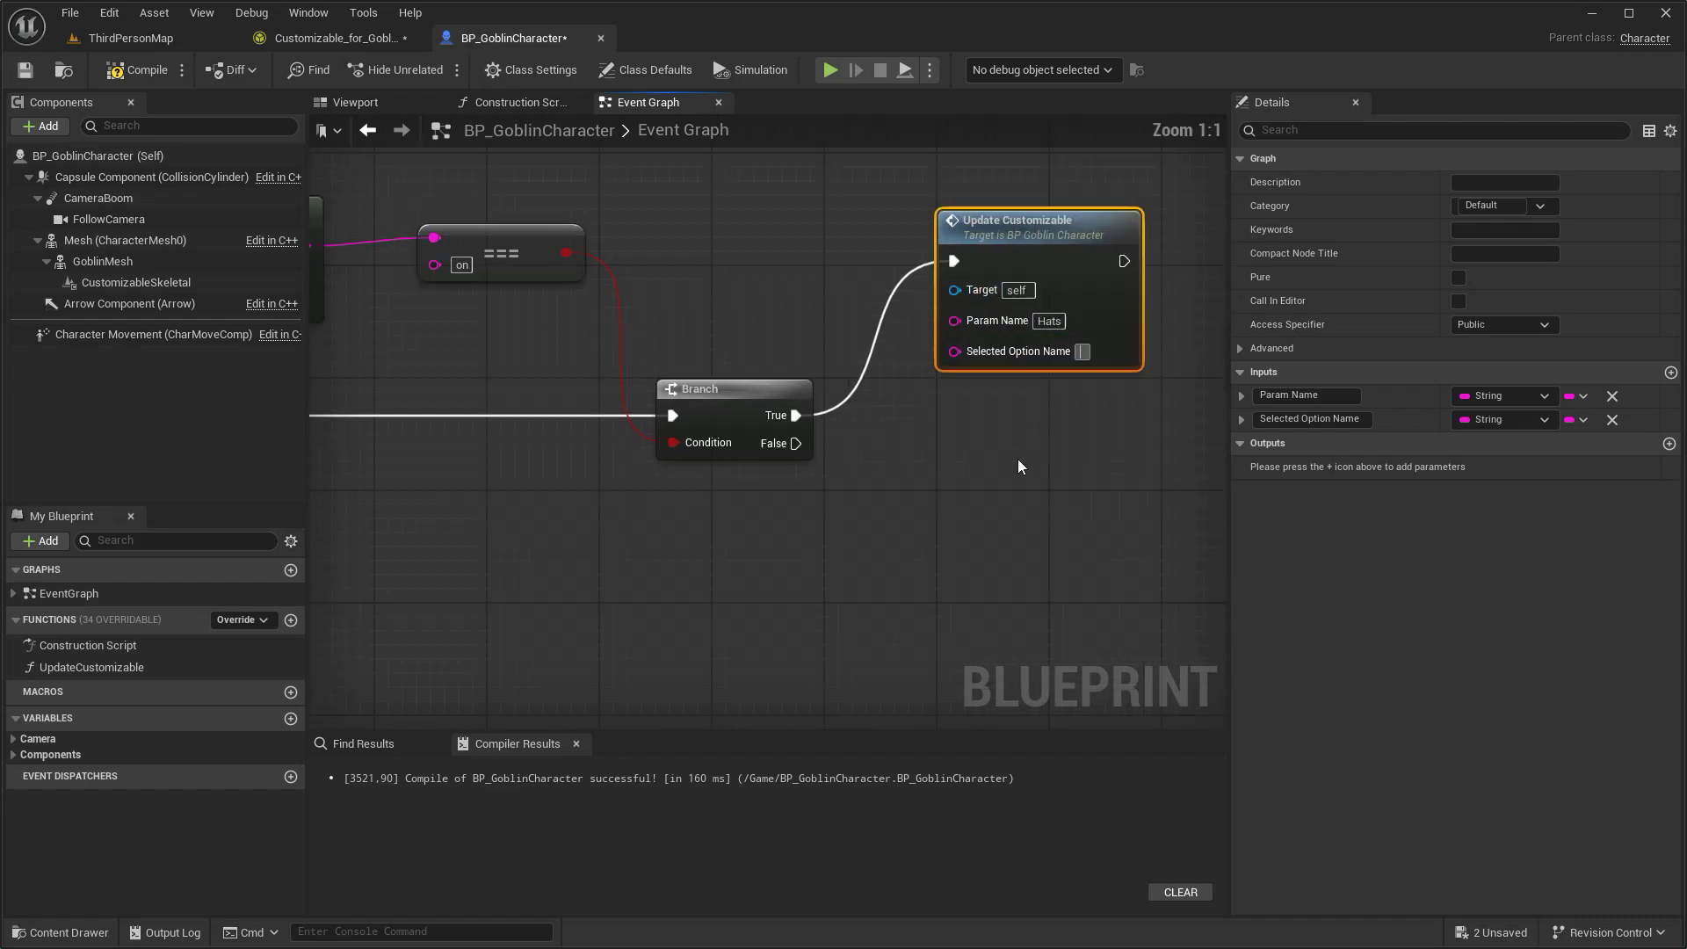
{"action": "left_click", "coordinate": [347, 50]}
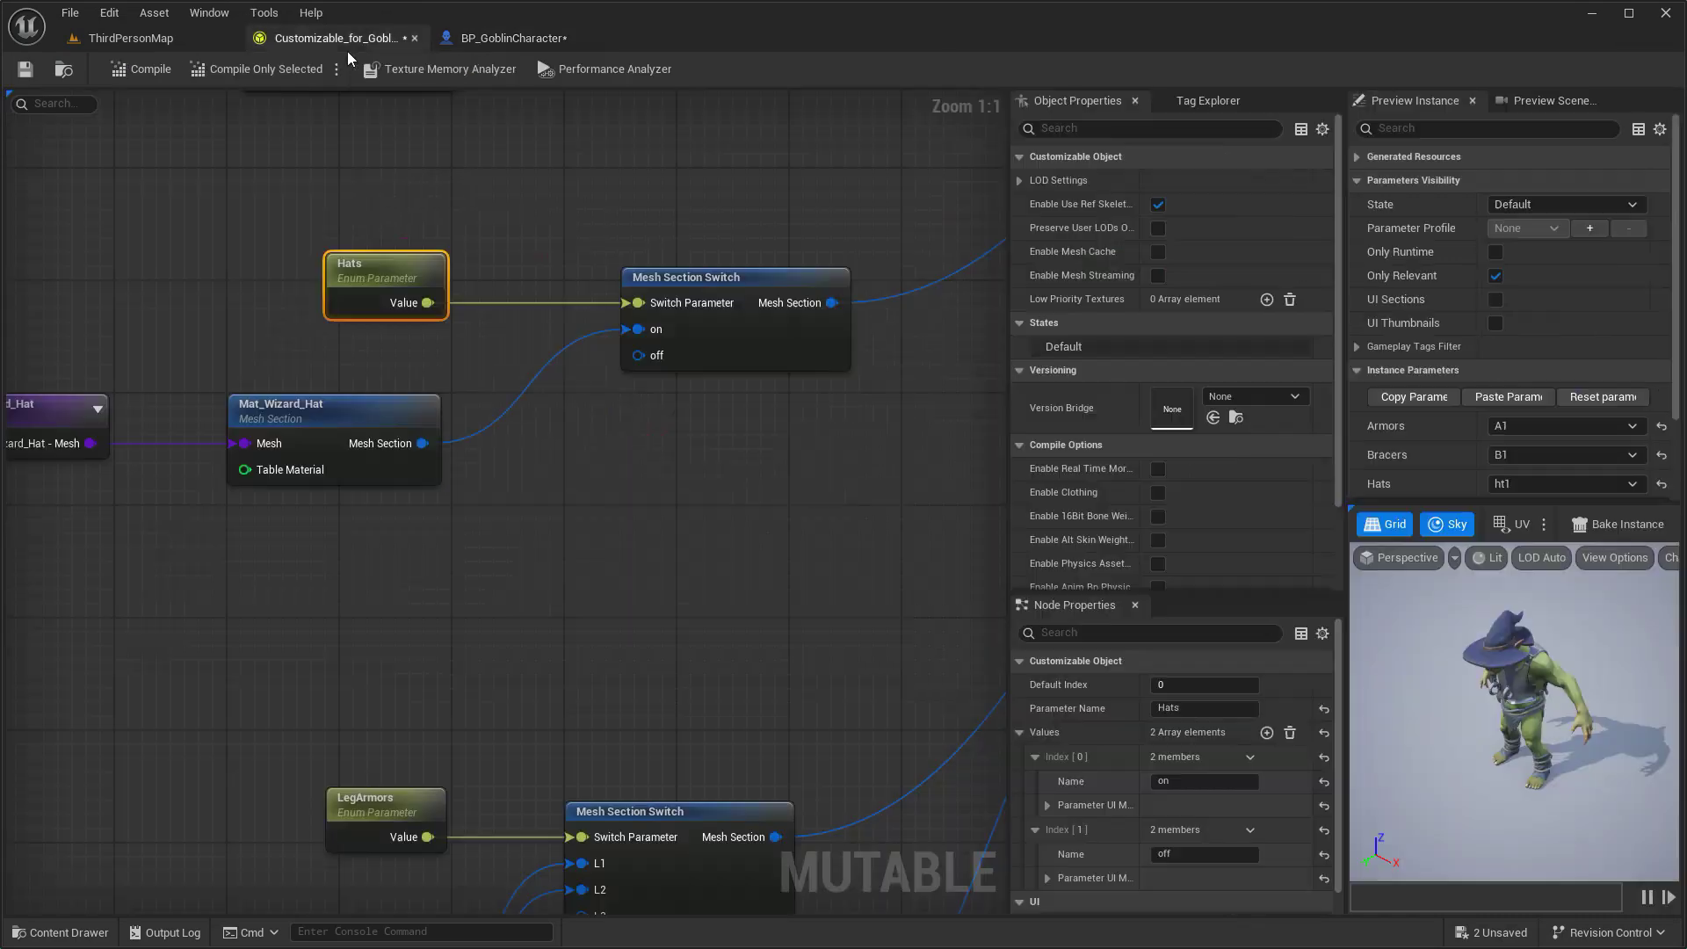
{"action": "left_click", "coordinate": [1180, 855]}
Duplicate the call for the False output with option on, compile, and start Play.
{"action": "left_click", "coordinate": [535, 40]}
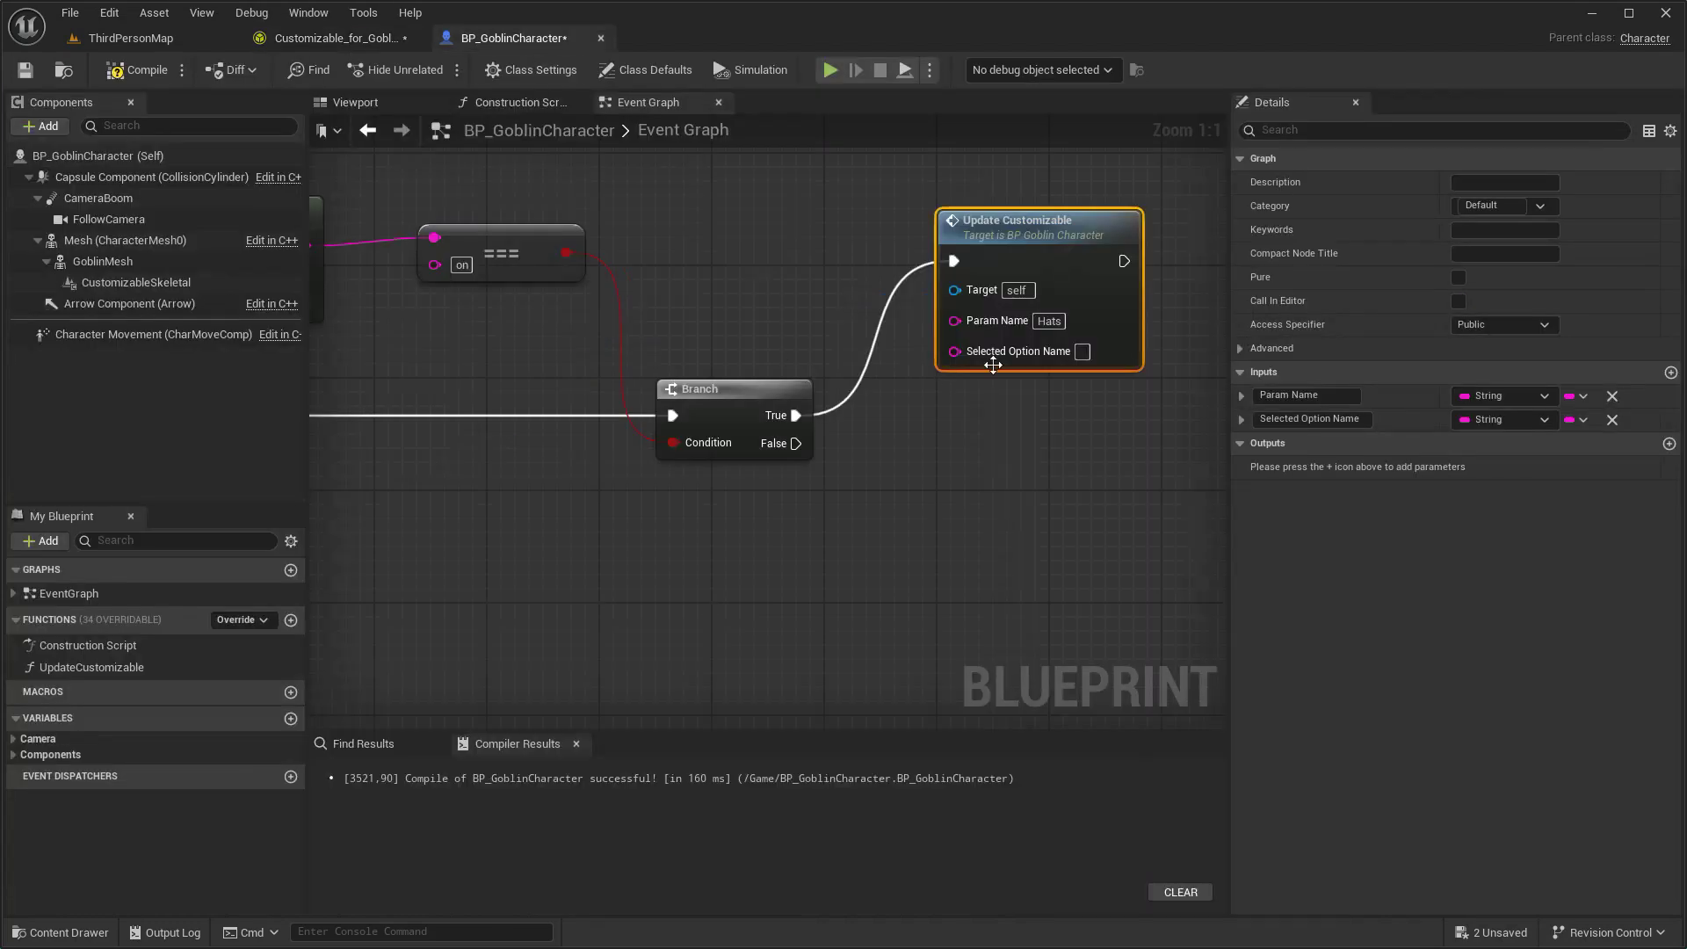
{"action": "type", "text": "off"}
{"action": "right_click_drag", "start_coordinate": [1074, 440], "coordinate": [825, 184]}
{"action": "left_click", "coordinate": [827, 192]}
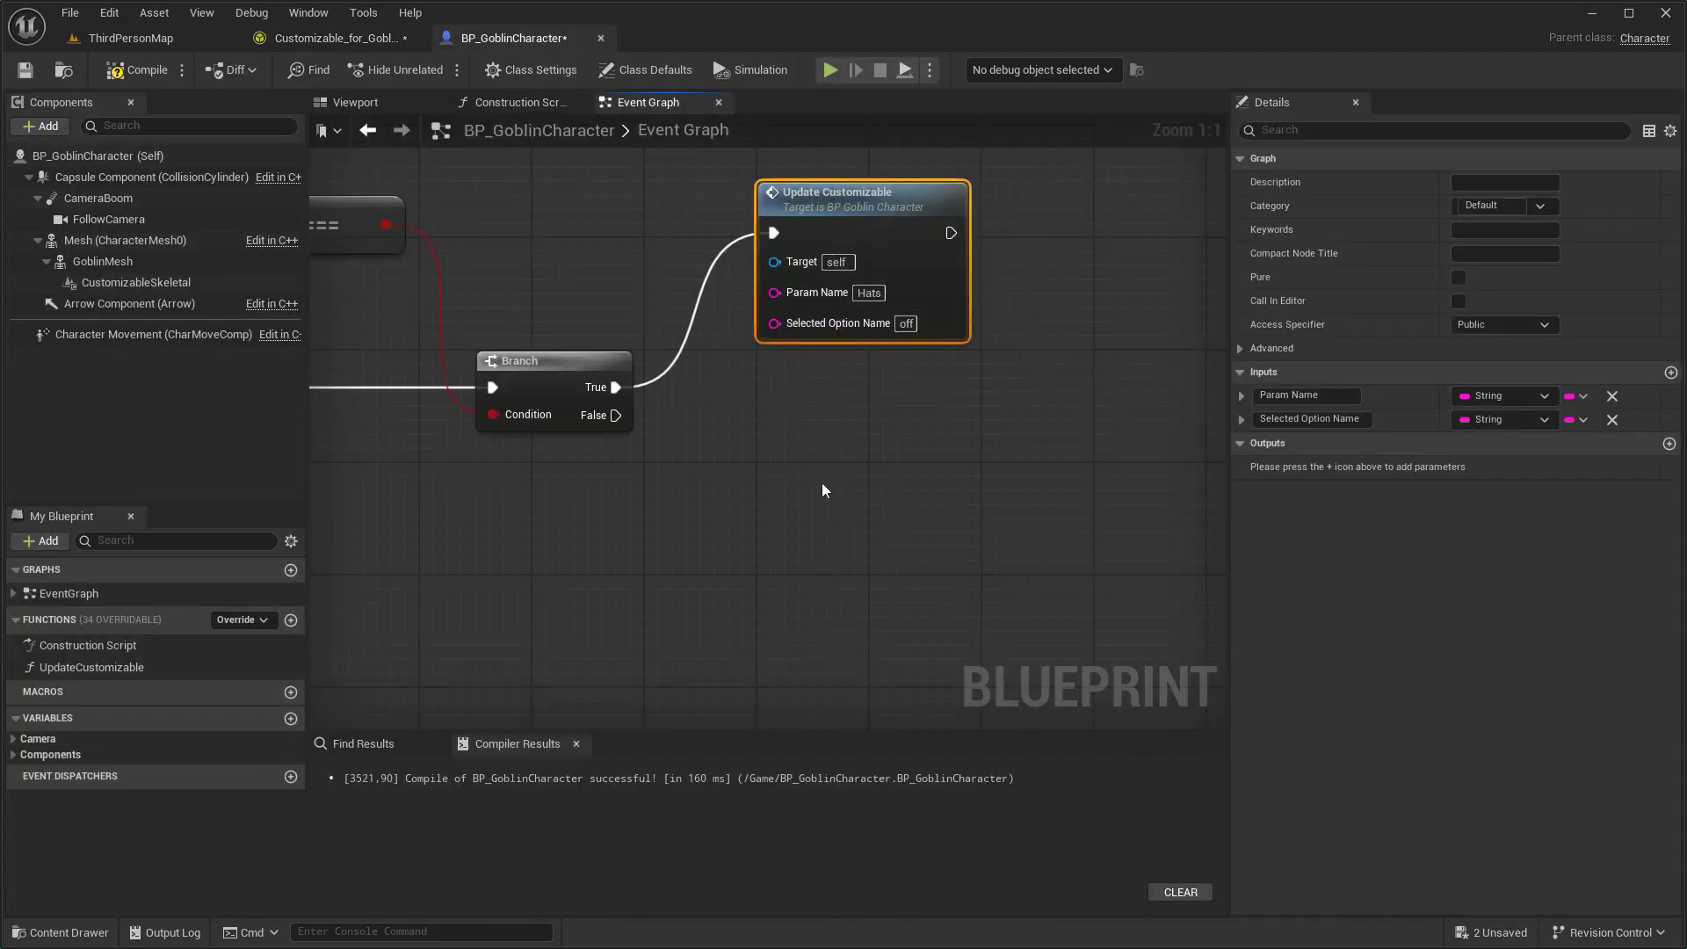
{"action": "key", "text": "ctrl+c"}
{"action": "key", "text": "ctrl+v"}
{"action": "left_click_drag", "start_coordinate": [772, 487], "coordinate": [774, 486]}
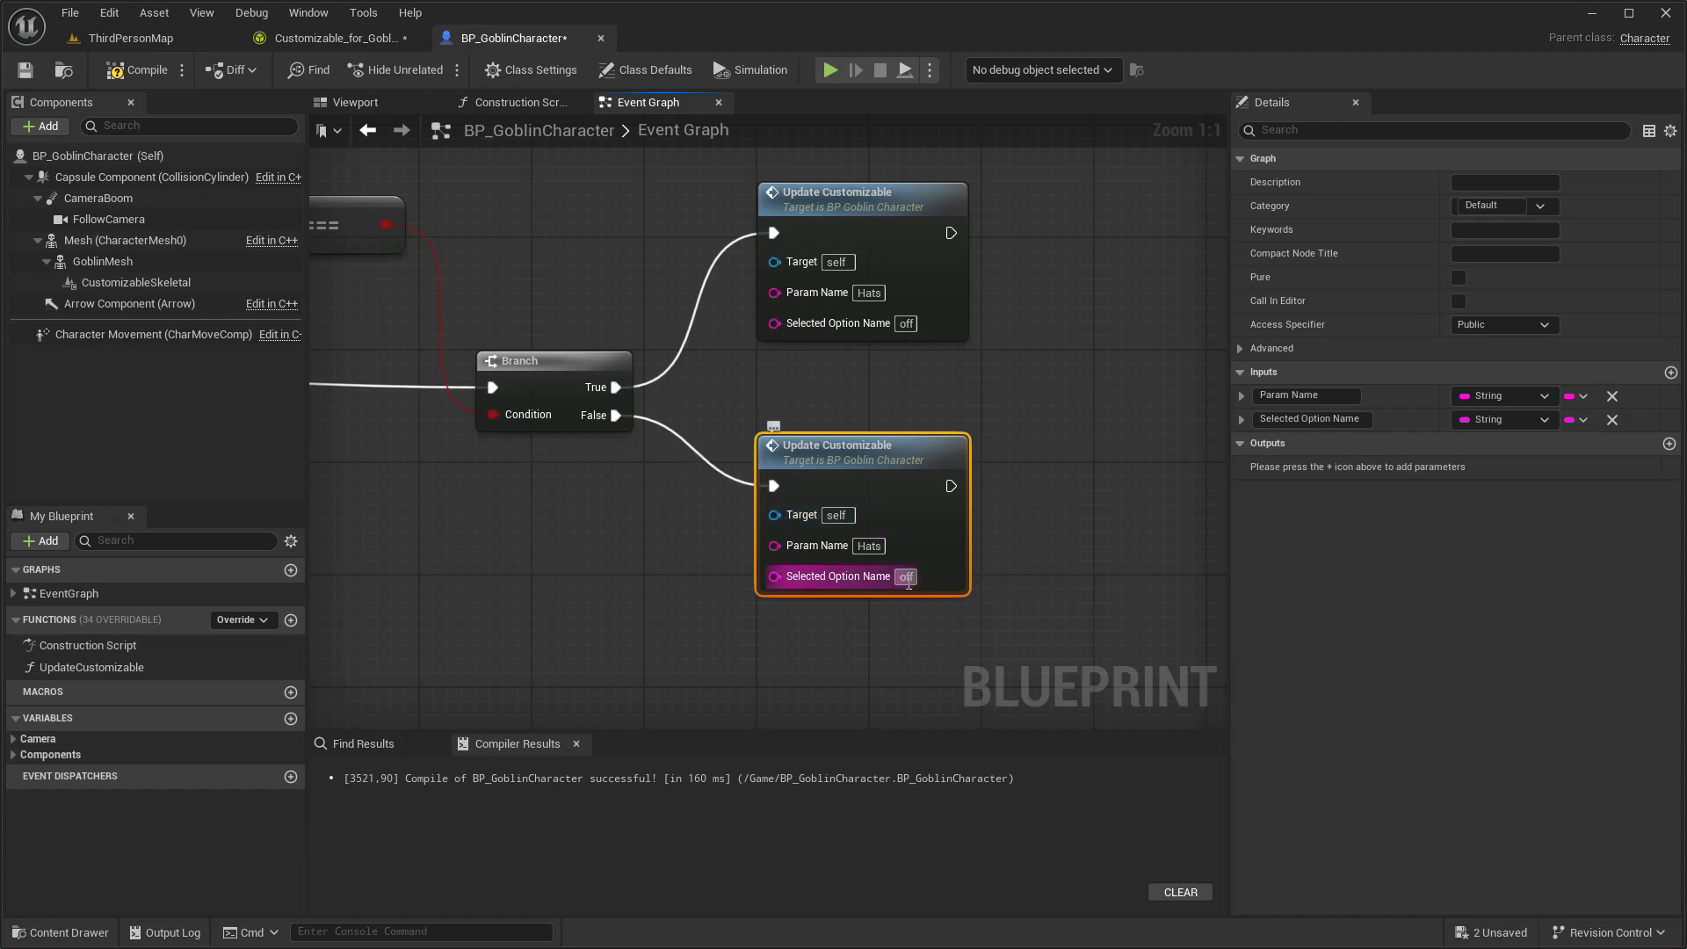
{"action": "type", "text": "on"}
{"action": "left_click", "coordinate": [985, 605]}
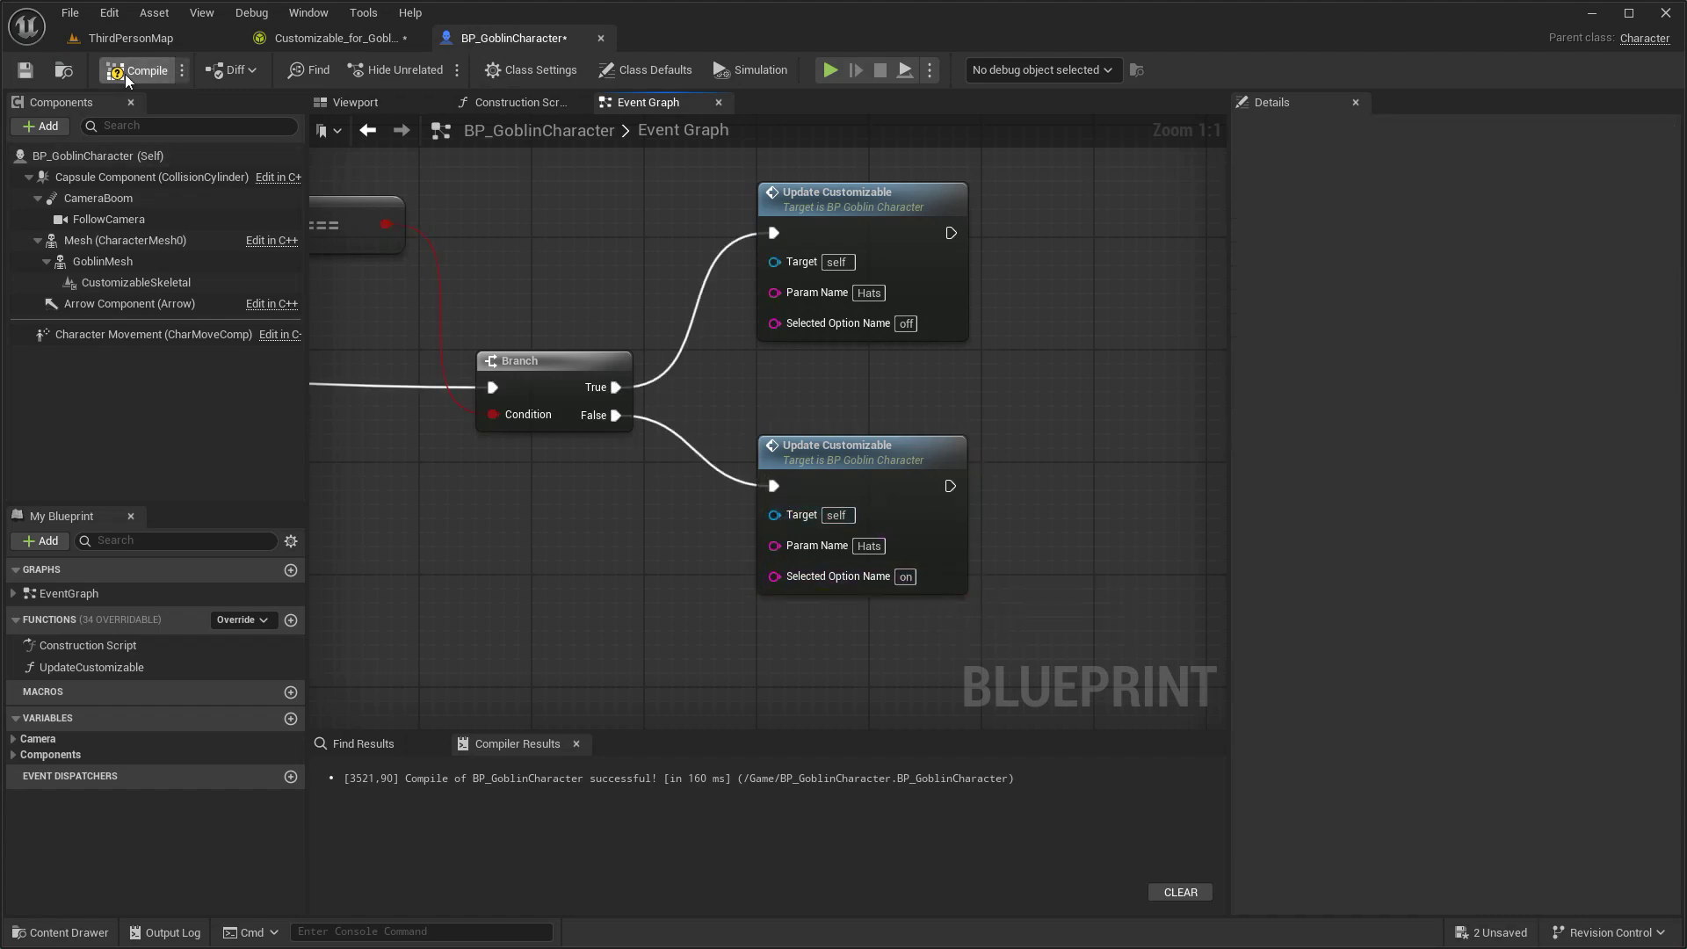
{"action": "left_click", "coordinate": [163, 41]}
{"action": "left_click", "coordinate": [442, 69]}
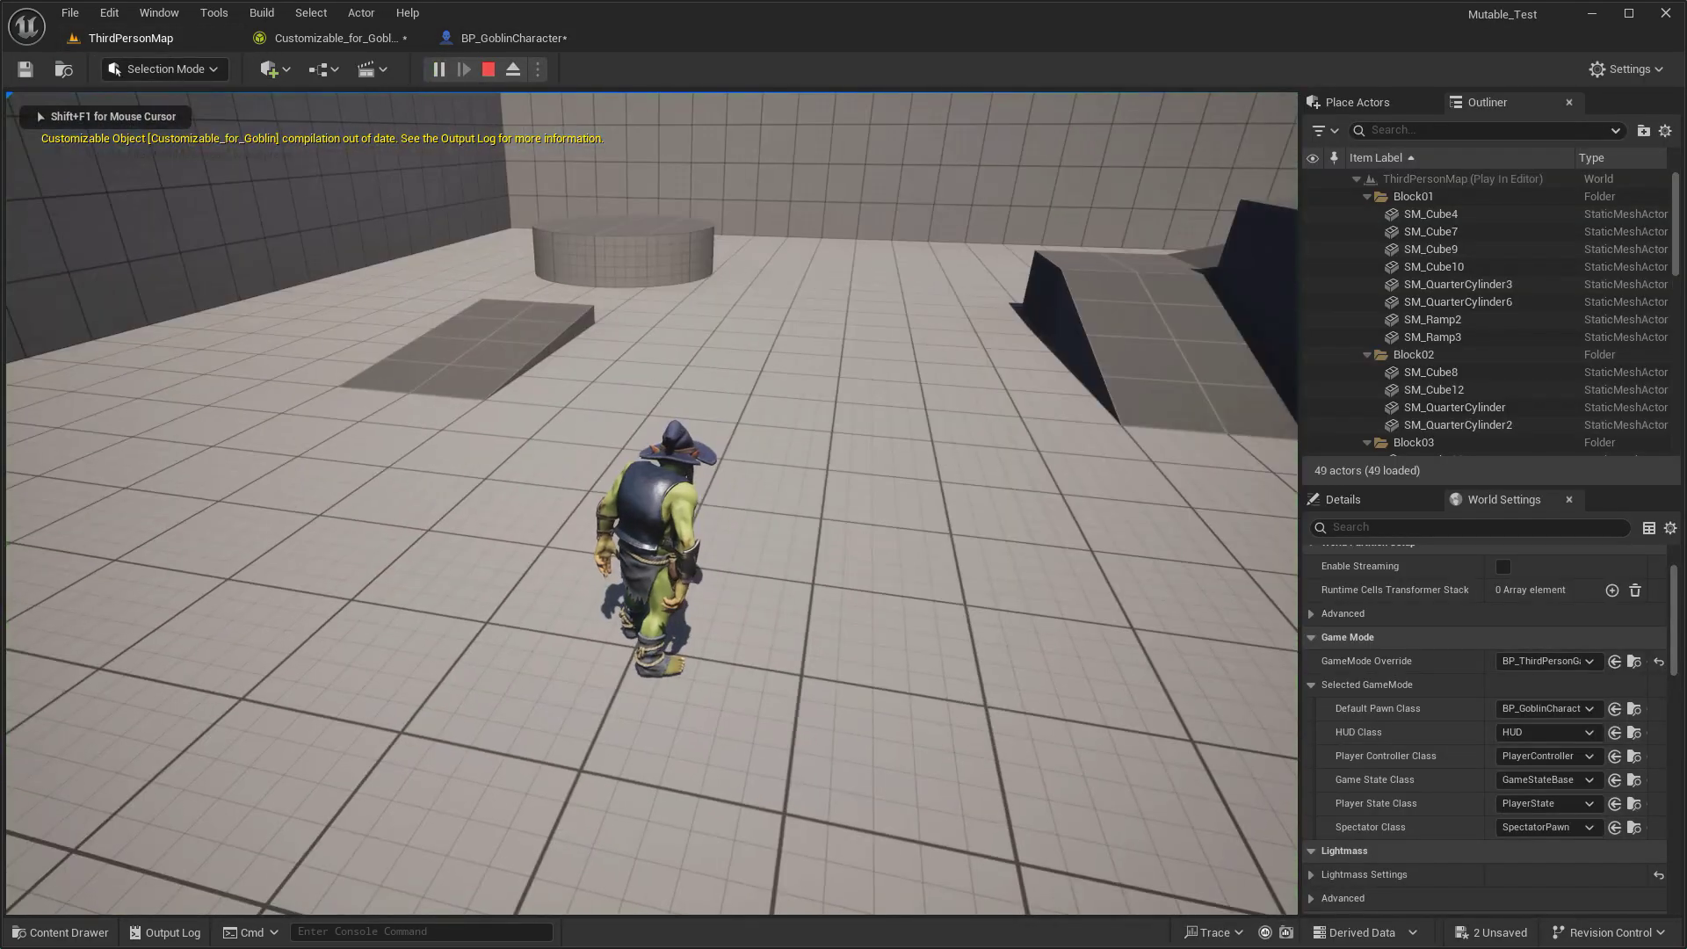
Recompile Customizable_for_Goblin and play-test the hat toggle in ThirdPersonMap.
{"action": "key", "text": "Escape"}
{"action": "left_click", "coordinate": [396, 40]}
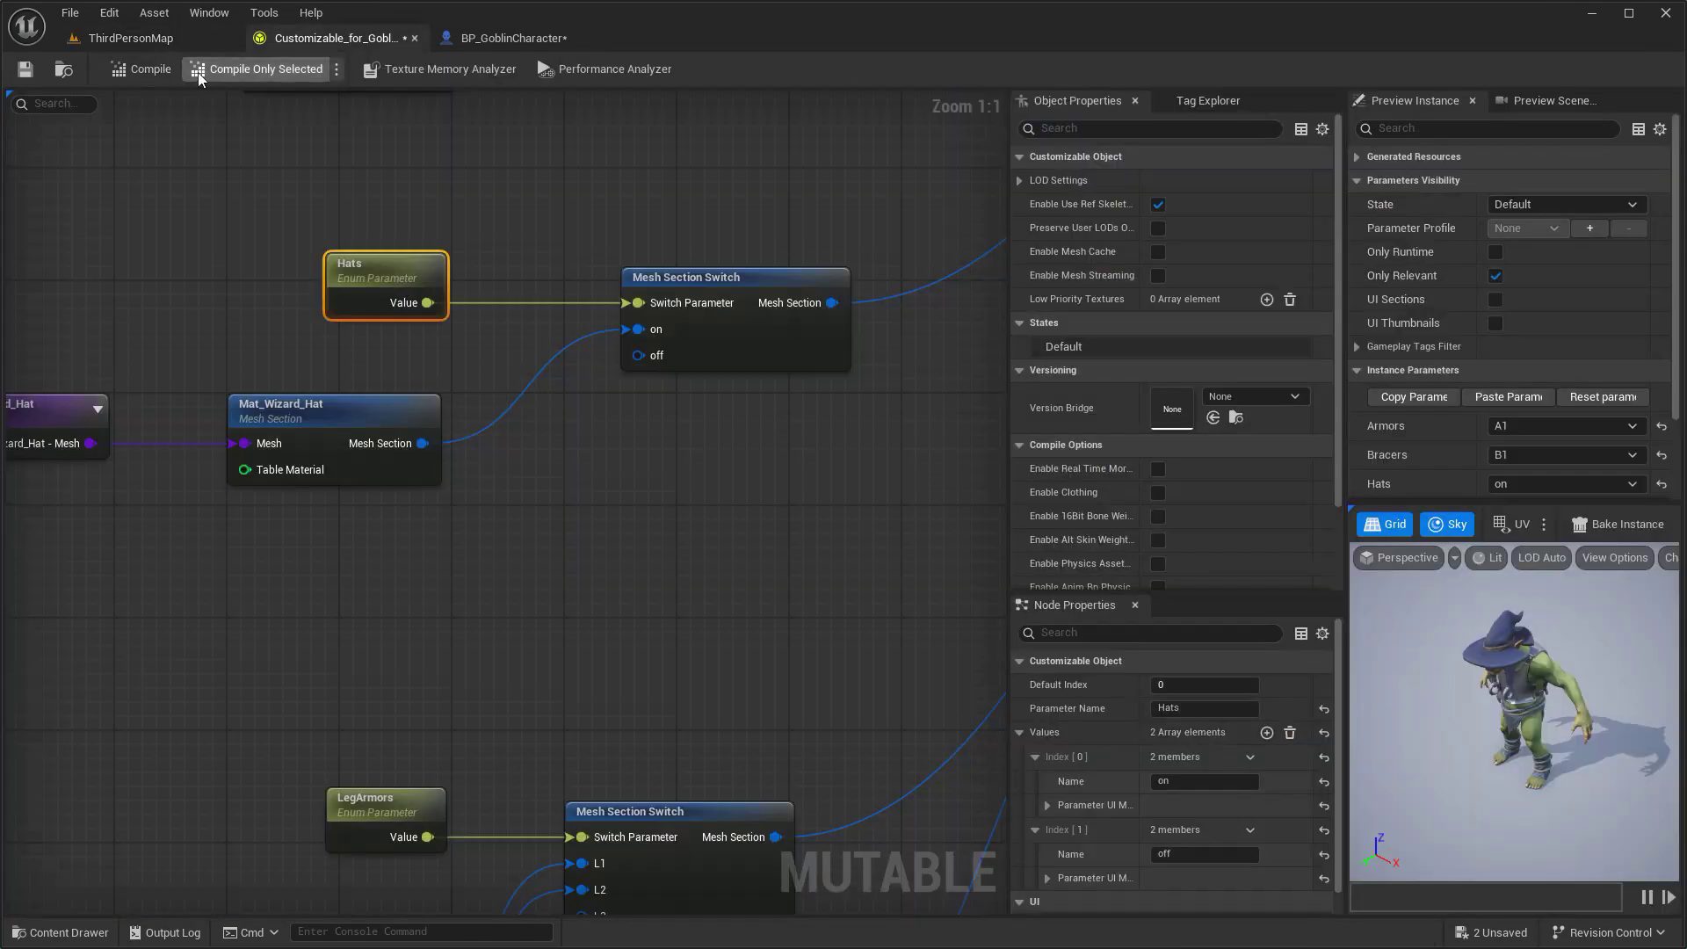
{"action": "left_click", "coordinate": [151, 40]}
{"action": "left_click", "coordinate": [439, 70]}
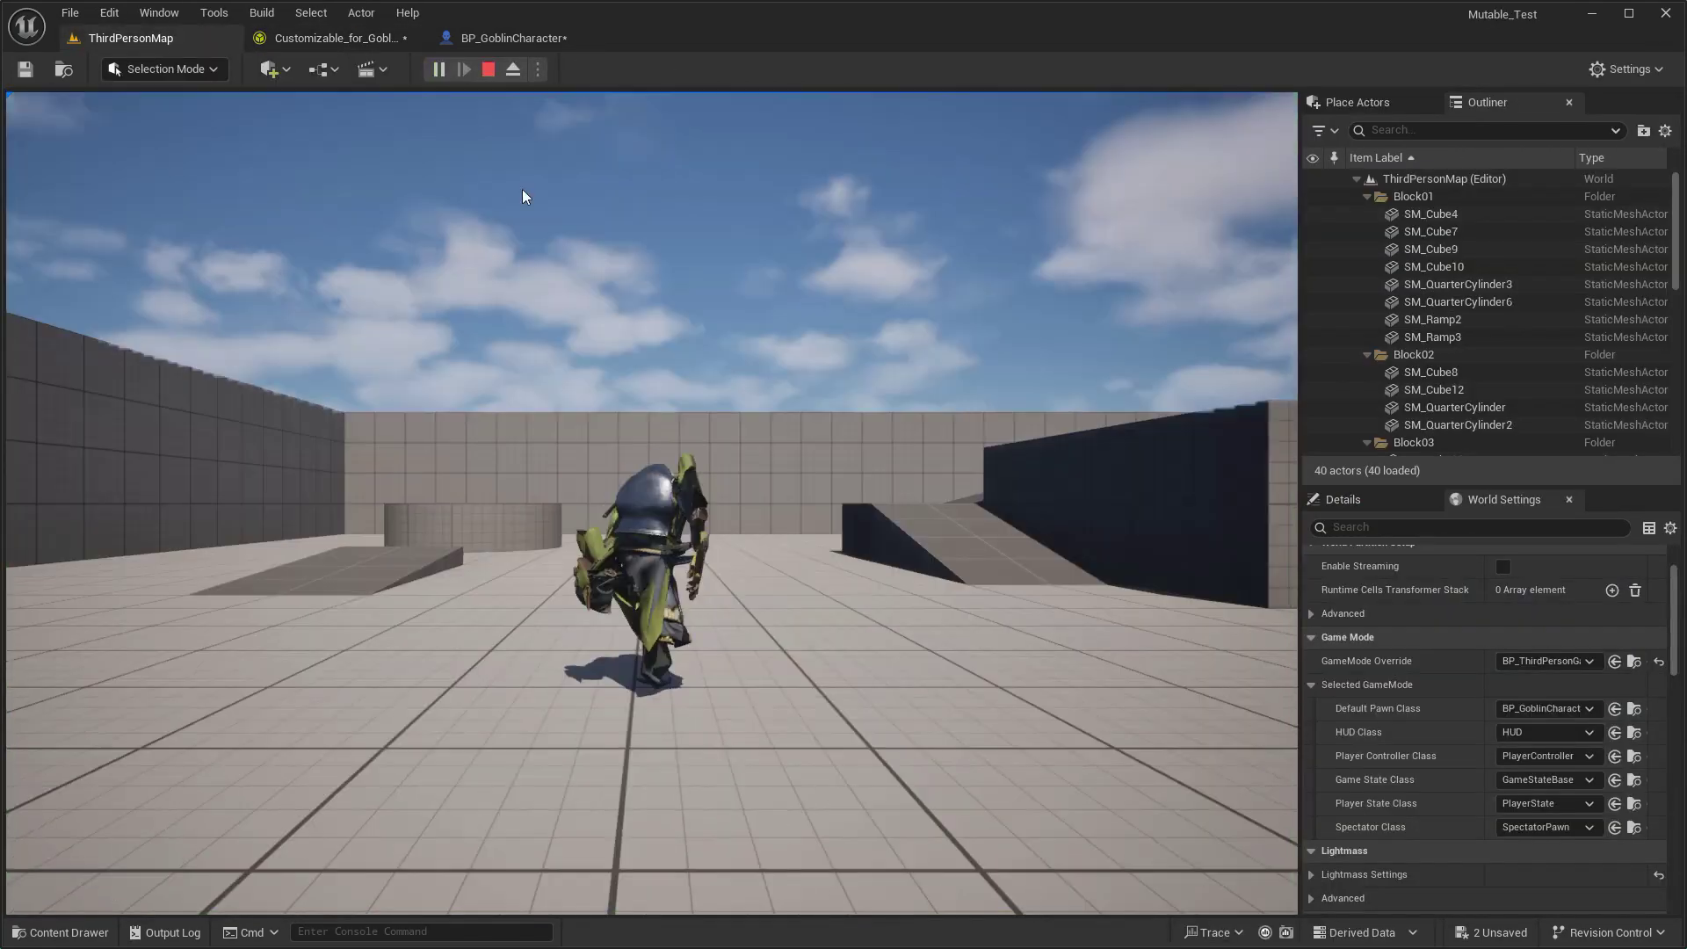
{"action": "left_click", "coordinate": [522, 196]}
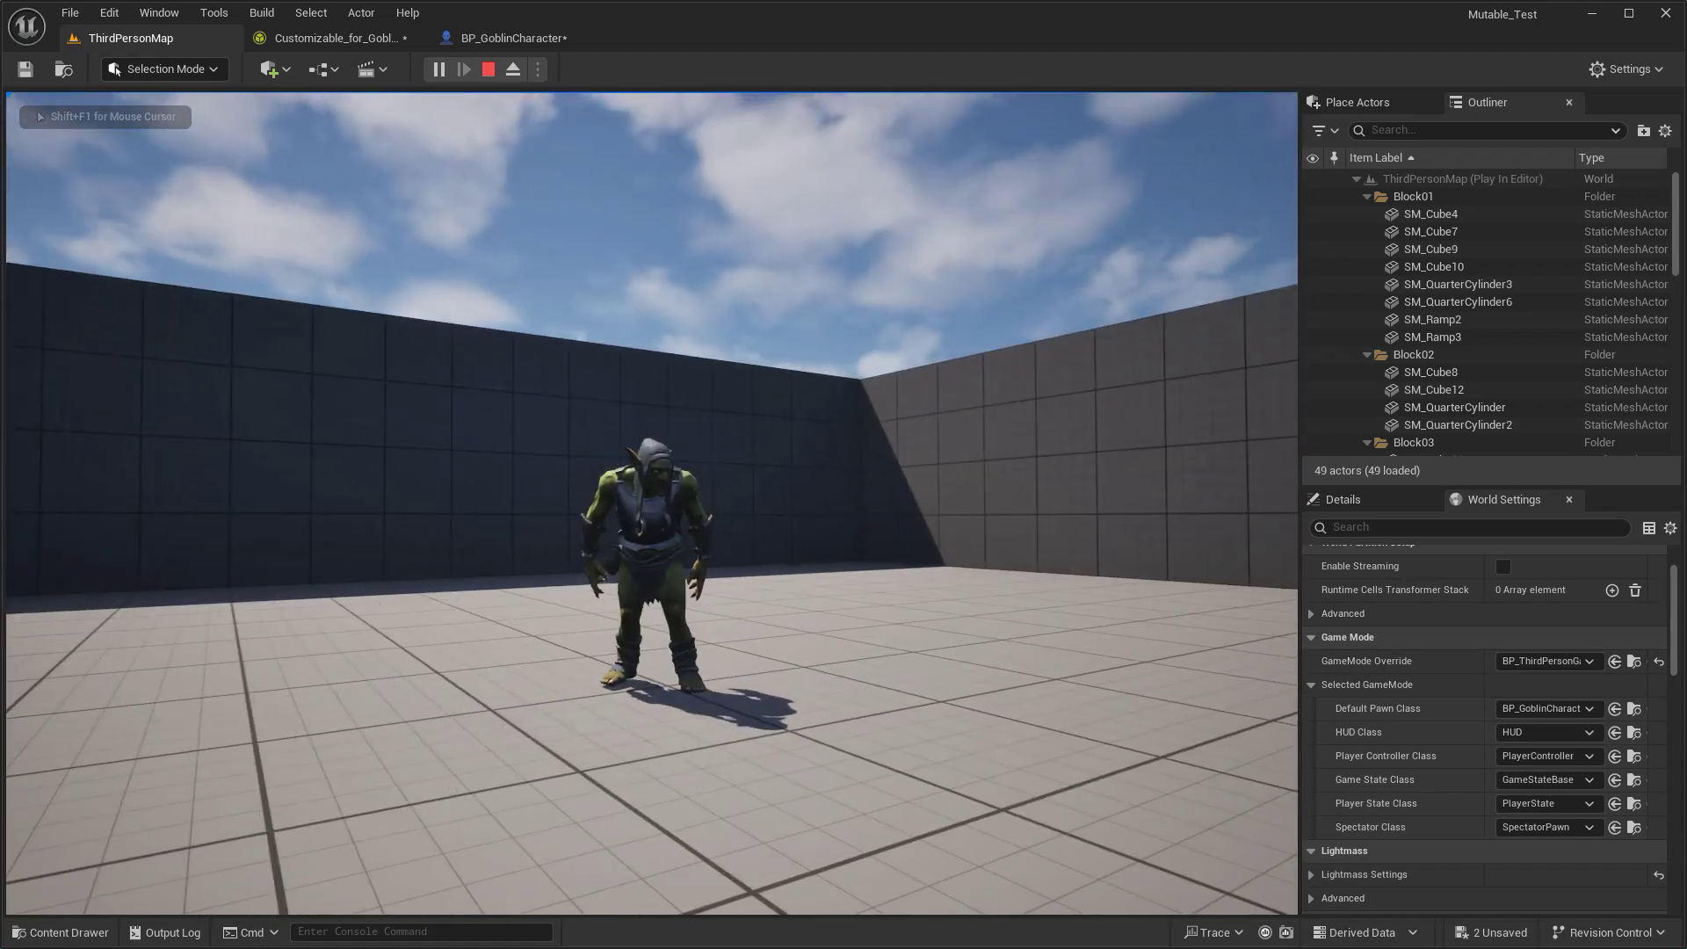
{"action": "key", "text": "Escape"}
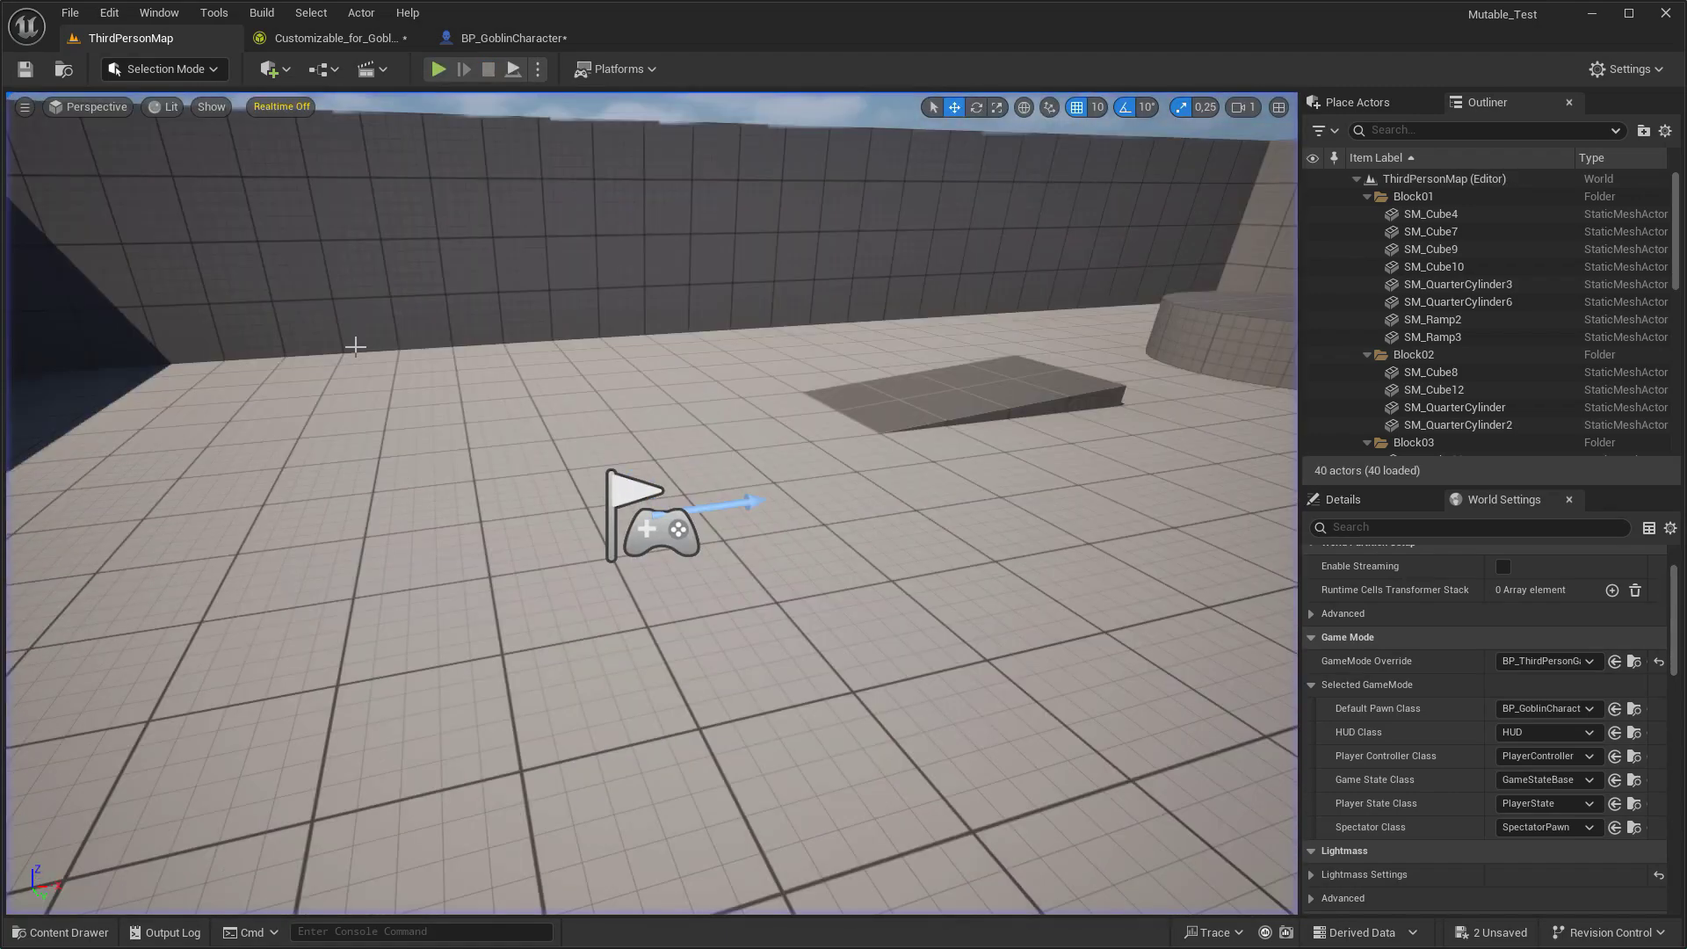
Return to BP_GoblinCharacter's Event Graph and bring up the action list in empty space.
{"action": "left_click", "coordinate": [509, 38]}
{"action": "scroll", "coordinate": [979, 398], "scroll_direction": "down", "scroll_amount": 5}
{"action": "right_click_drag", "start_coordinate": [979, 398], "coordinate": [791, 342]}
{"action": "scroll", "coordinate": [610, 360], "scroll_direction": "up", "scroll_amount": 4}
{"action": "right_click", "coordinate": [610, 360]}
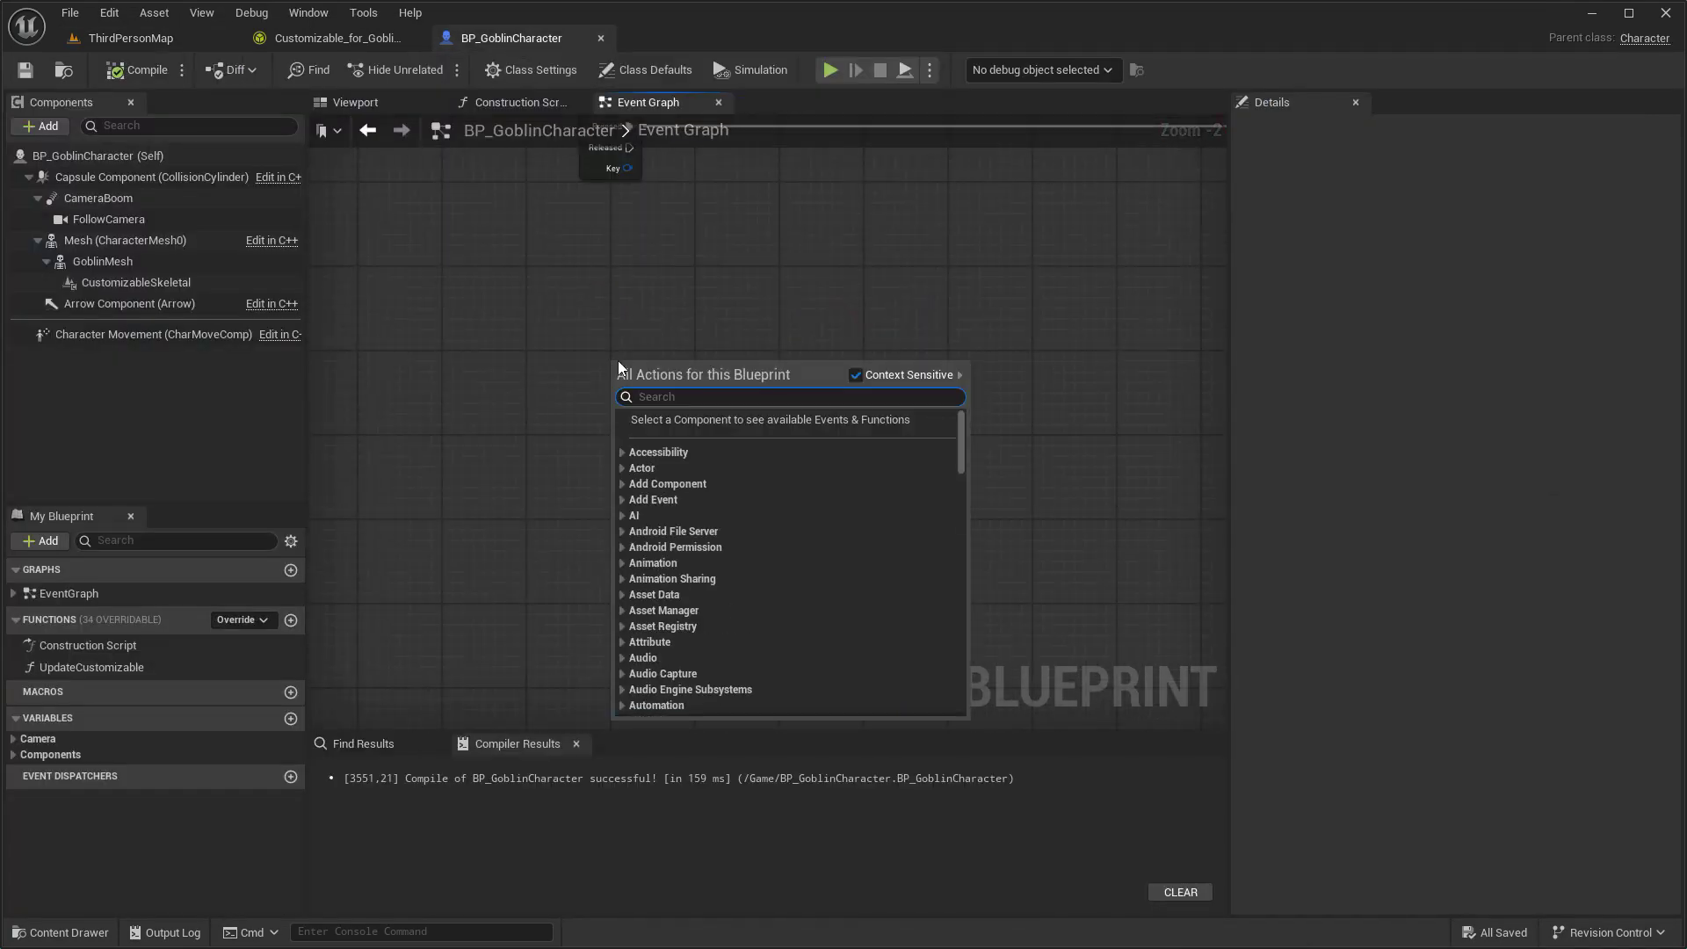
Add a key 1 event and wire its Pressed output to a new Update Customizable node.
{"action": "type", "text": "key 1"}
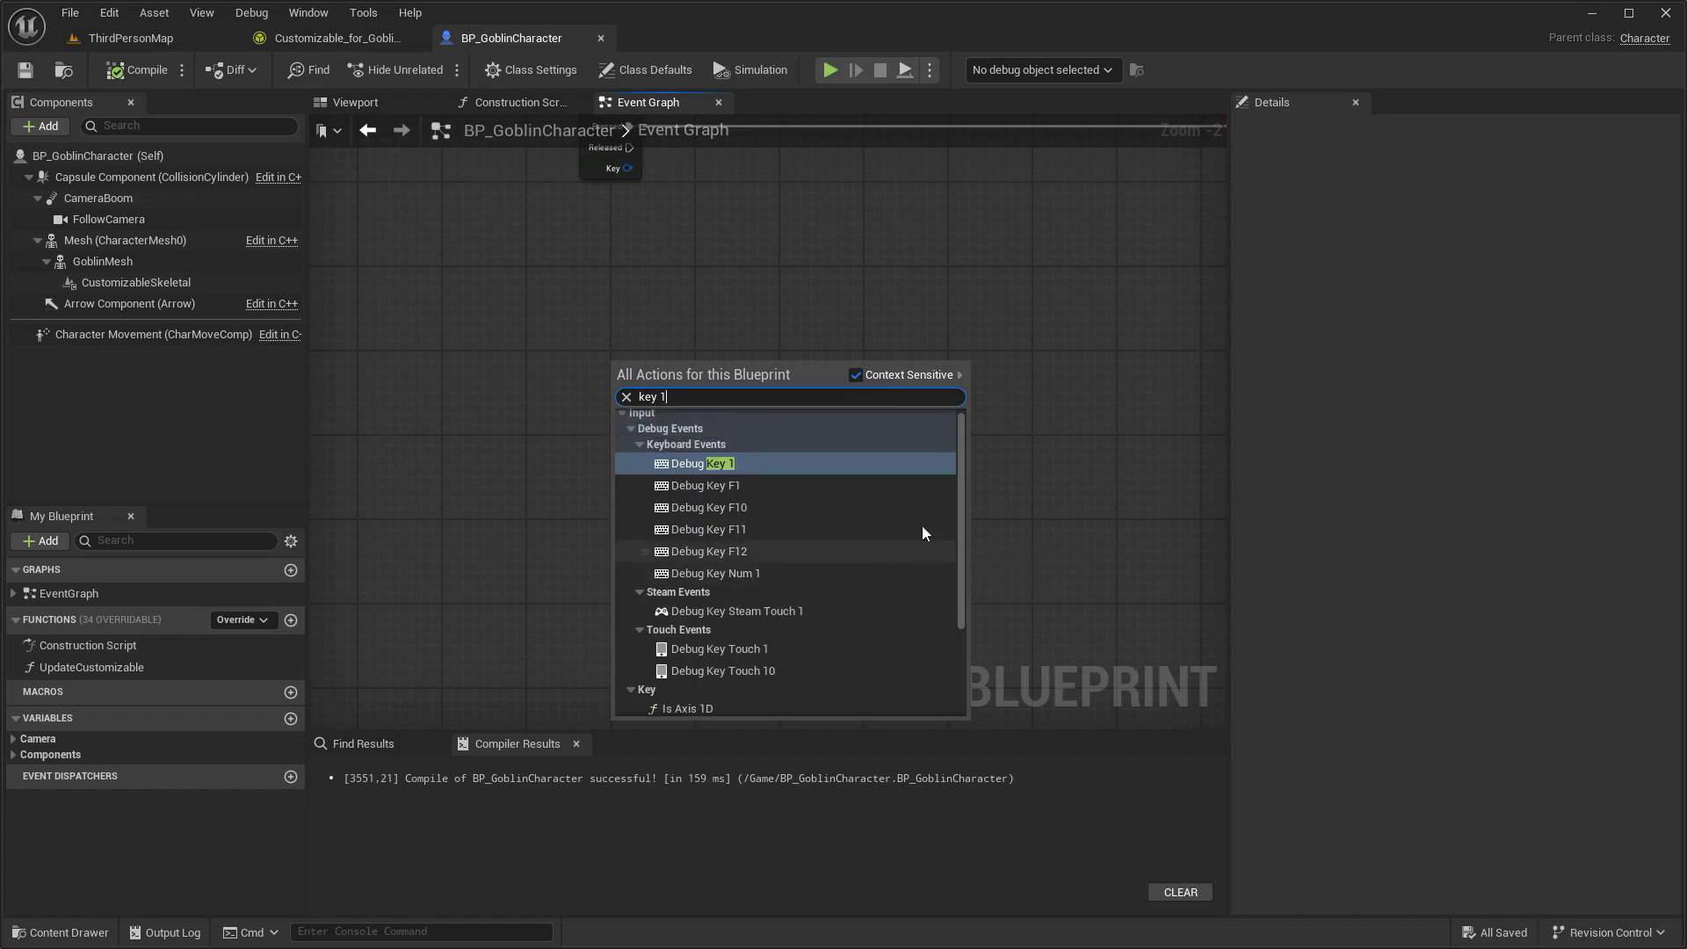
{"action": "left_click", "coordinate": [665, 665]}
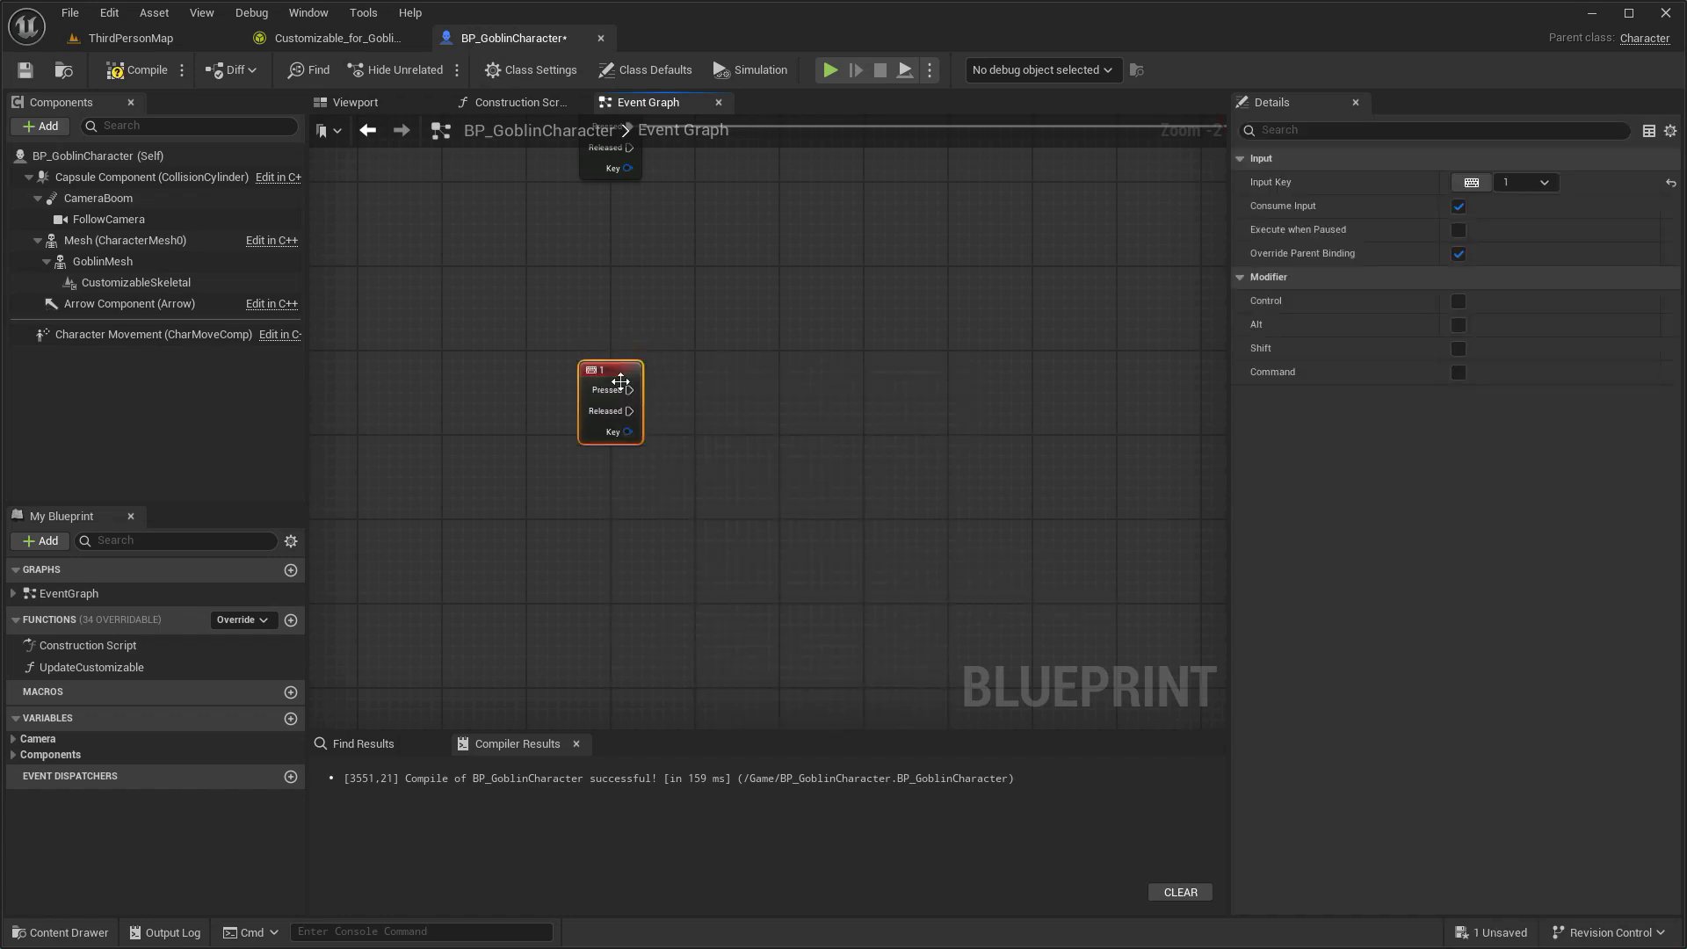
{"action": "scroll", "coordinate": [692, 403], "scroll_direction": "up", "scroll_amount": 1}
{"action": "left_click_drag", "start_coordinate": [161, 672], "coordinate": [832, 255]}
{"action": "mouse_move", "coordinate": [604, 426]}
{"action": "left_mouse_down"}
{"action": "mouse_move", "coordinate": [830, 281]}
{"action": "mouse_move", "coordinate": [830, 396]}
{"action": "left_mouse_up"}
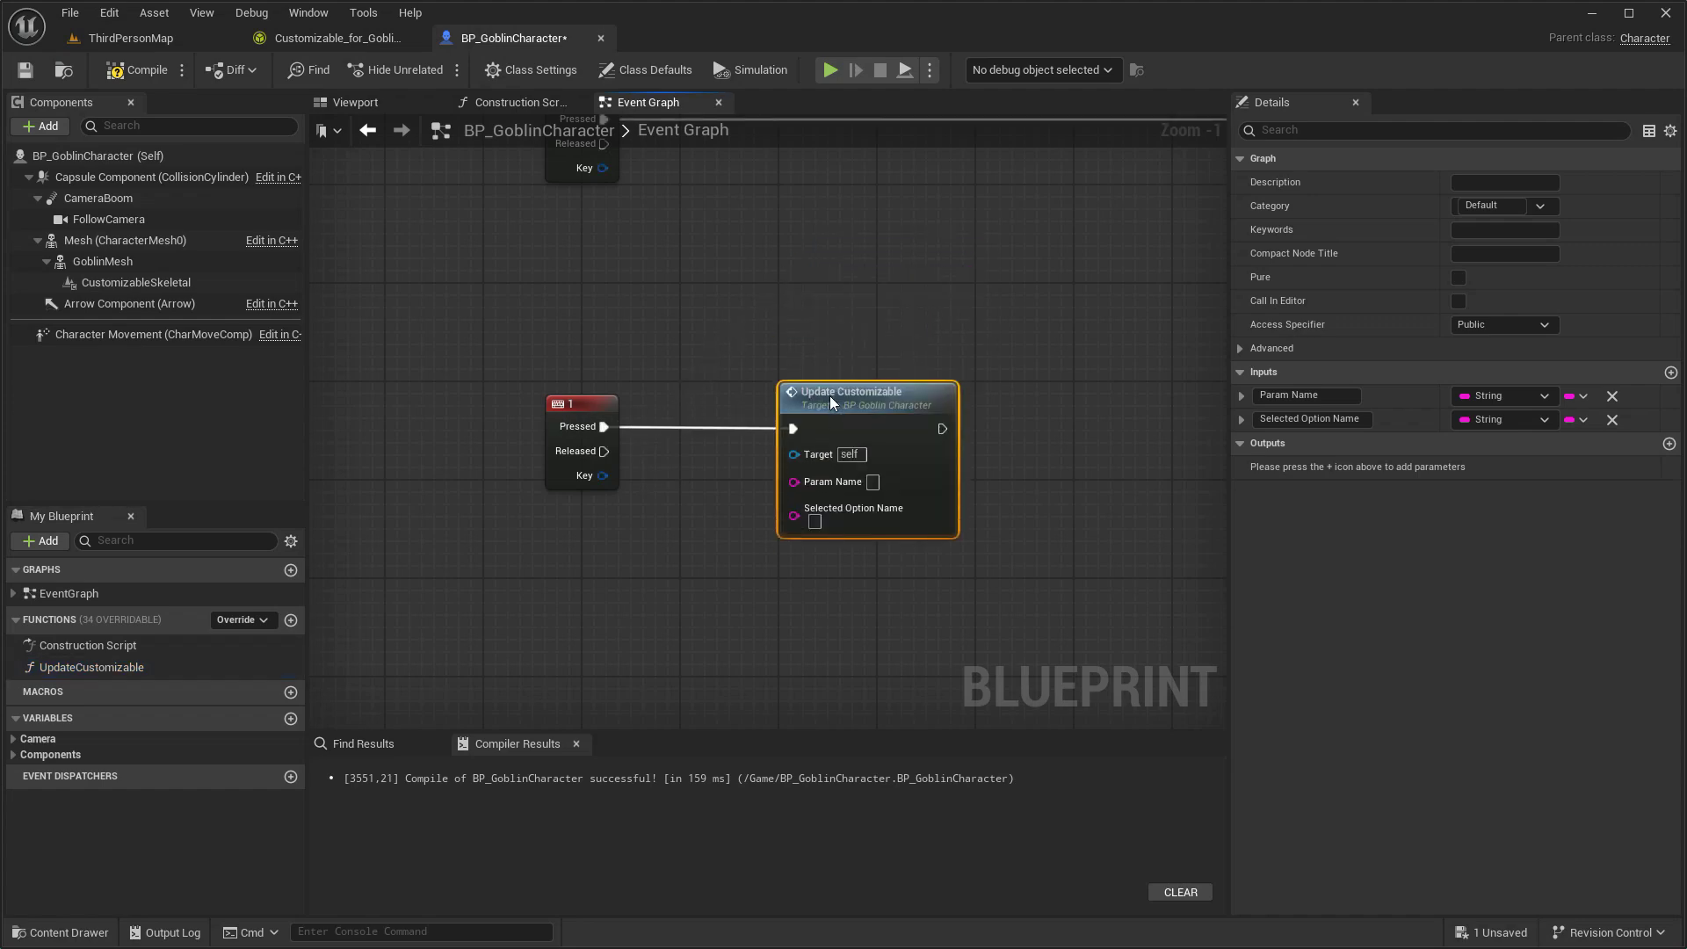
Set that node's Param Name to Armors and Selected Option Name to A1.
{"action": "left_click", "coordinate": [334, 38]}
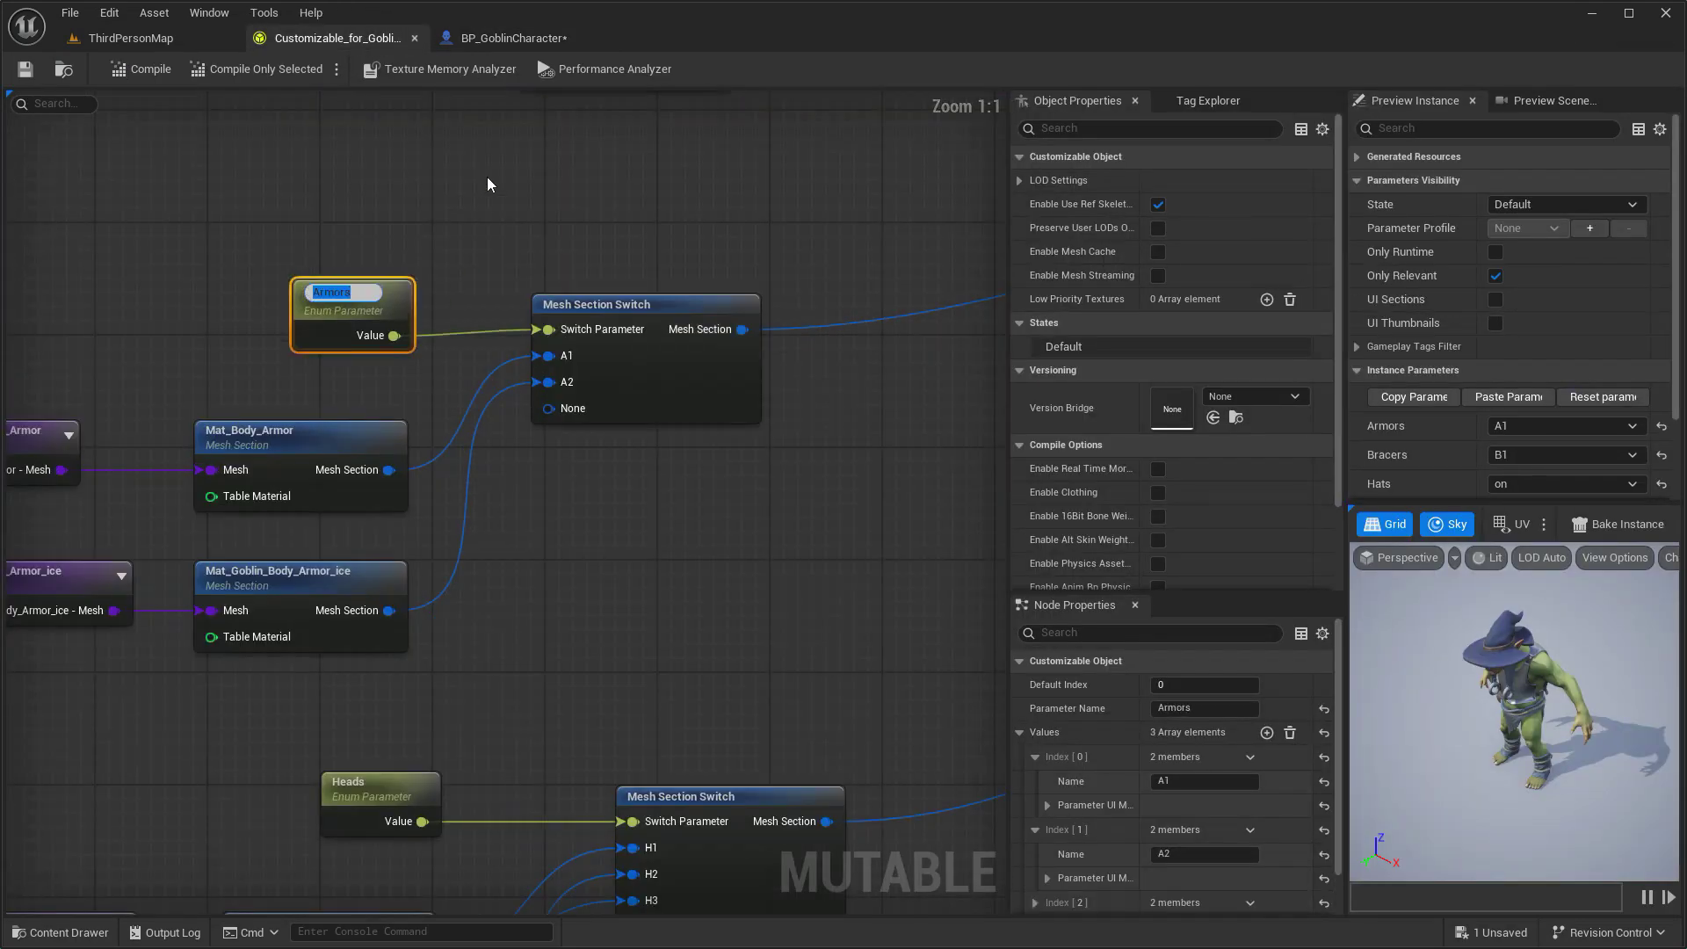
{"action": "left_click", "coordinate": [512, 38]}
{"action": "left_click", "coordinate": [873, 482]}
{"action": "type", "text": "Armors"}
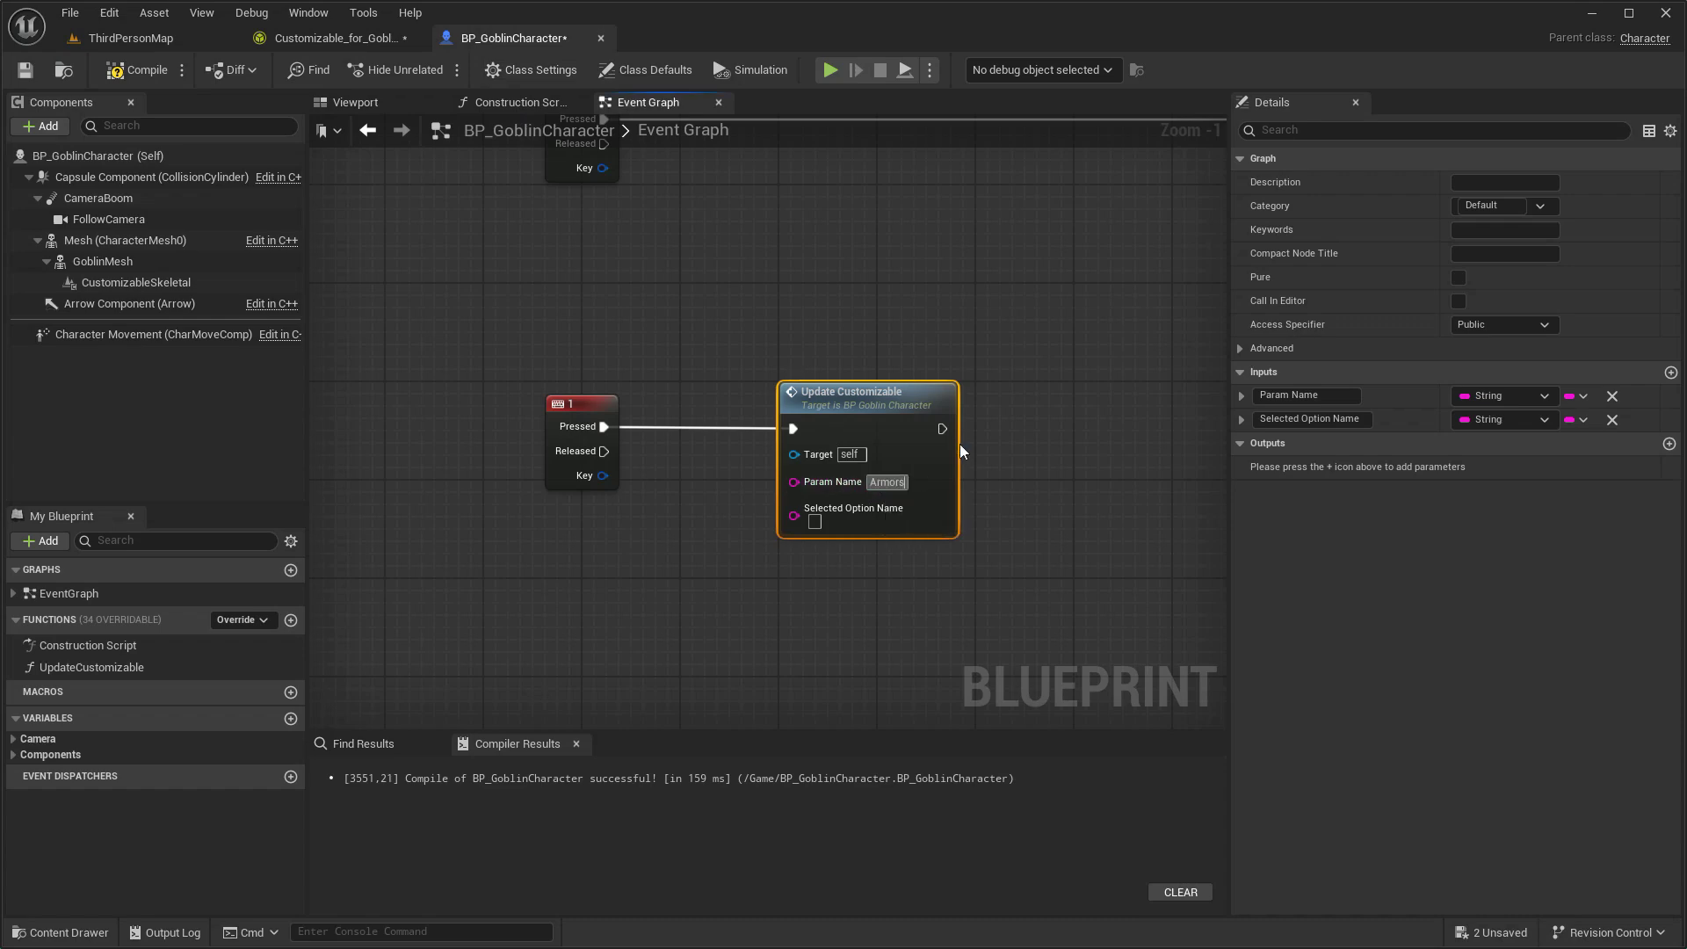
{"action": "left_click", "coordinate": [373, 44]}
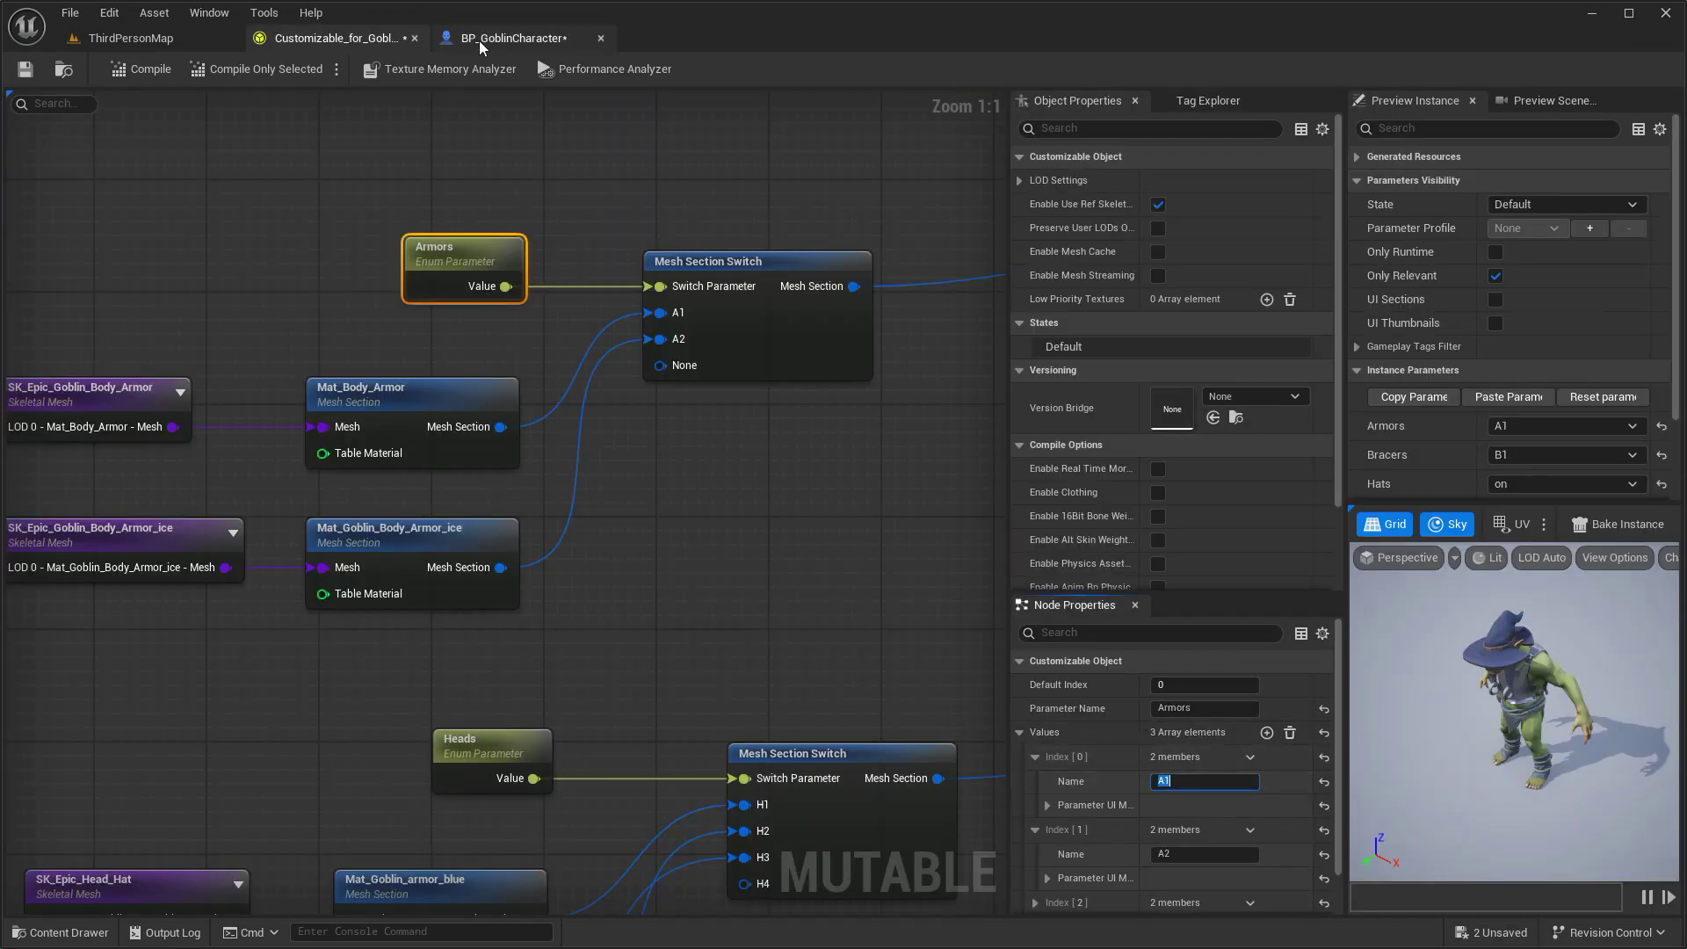
{"action": "left_click", "coordinate": [478, 40]}
{"action": "left_click", "coordinate": [813, 521]}
{"action": "type", "text": "A1"}
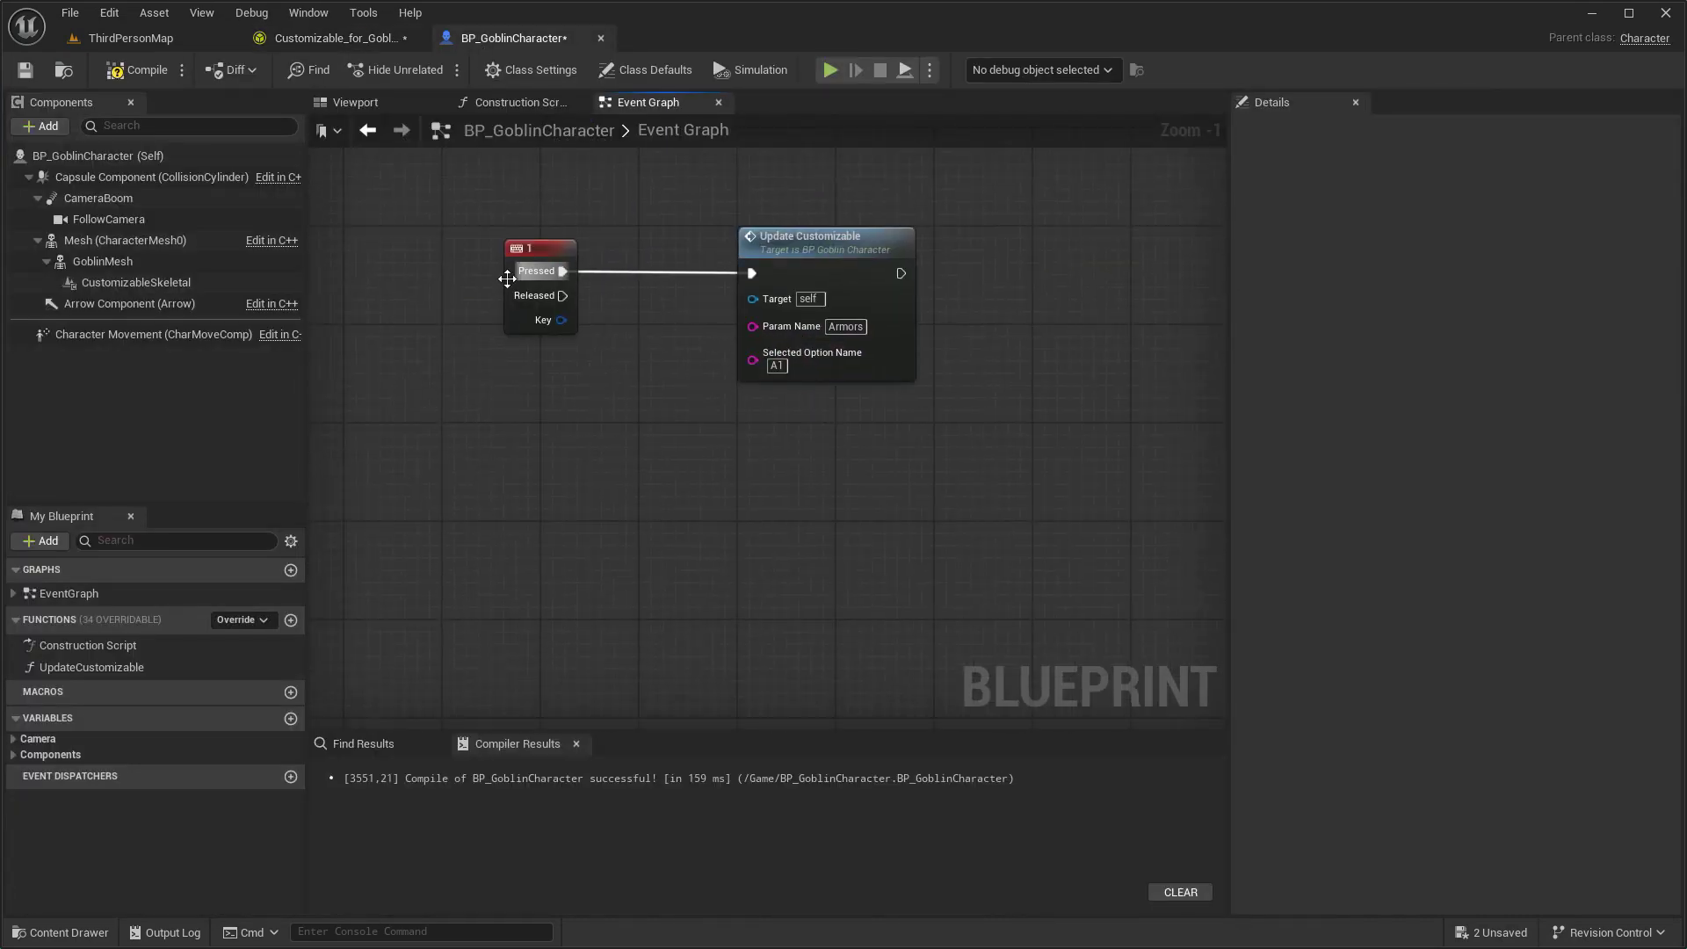
Add a key 2 event driving a duplicated Update Customizable node with option A2.
{"action": "right_click", "coordinate": [483, 475]}
{"action": "type", "text": "key"}
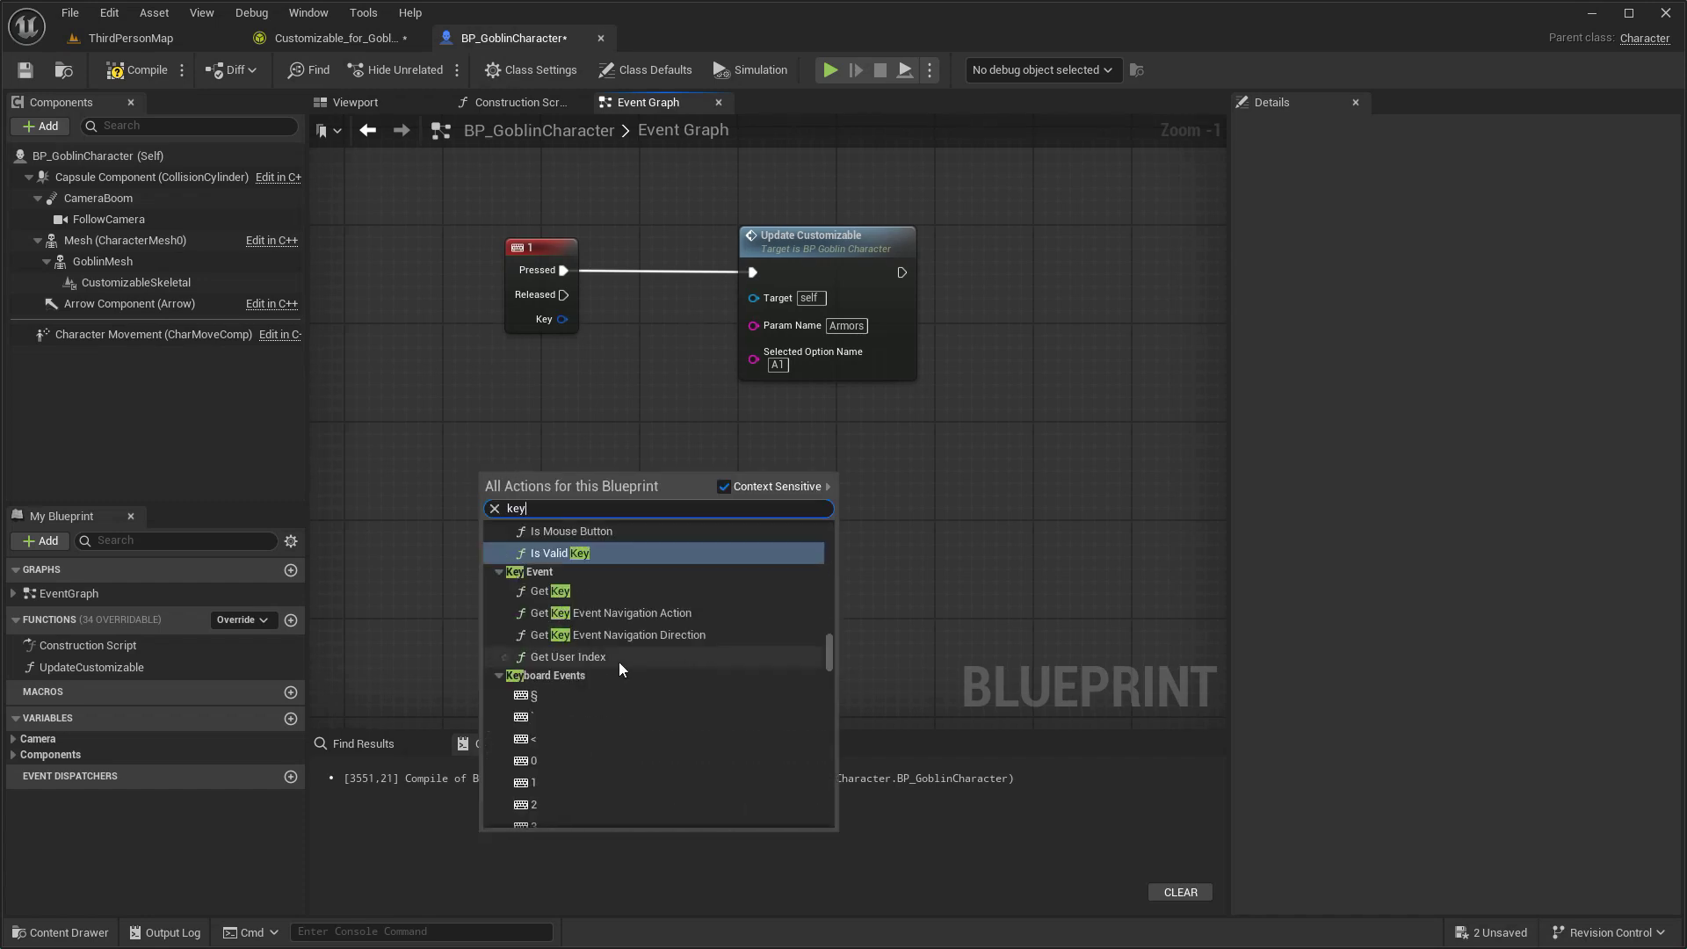
{"action": "left_click", "coordinate": [534, 805]}
{"action": "left_click", "coordinate": [794, 288]}
{"action": "key", "text": "ctrl+c"}
{"action": "key", "text": "ctrl+v"}
{"action": "mouse_move", "coordinate": [527, 503]}
{"action": "left_mouse_down"}
{"action": "mouse_move", "coordinate": [580, 530]}
{"action": "mouse_move", "coordinate": [767, 509]}
{"action": "mouse_move", "coordinate": [539, 479]}
{"action": "left_mouse_up"}
{"action": "type", "text": "A2"}
{"action": "left_click", "coordinate": [1006, 591]}
Compile and save the goblin Blueprint, then play the level.
{"action": "left_click", "coordinate": [150, 76]}
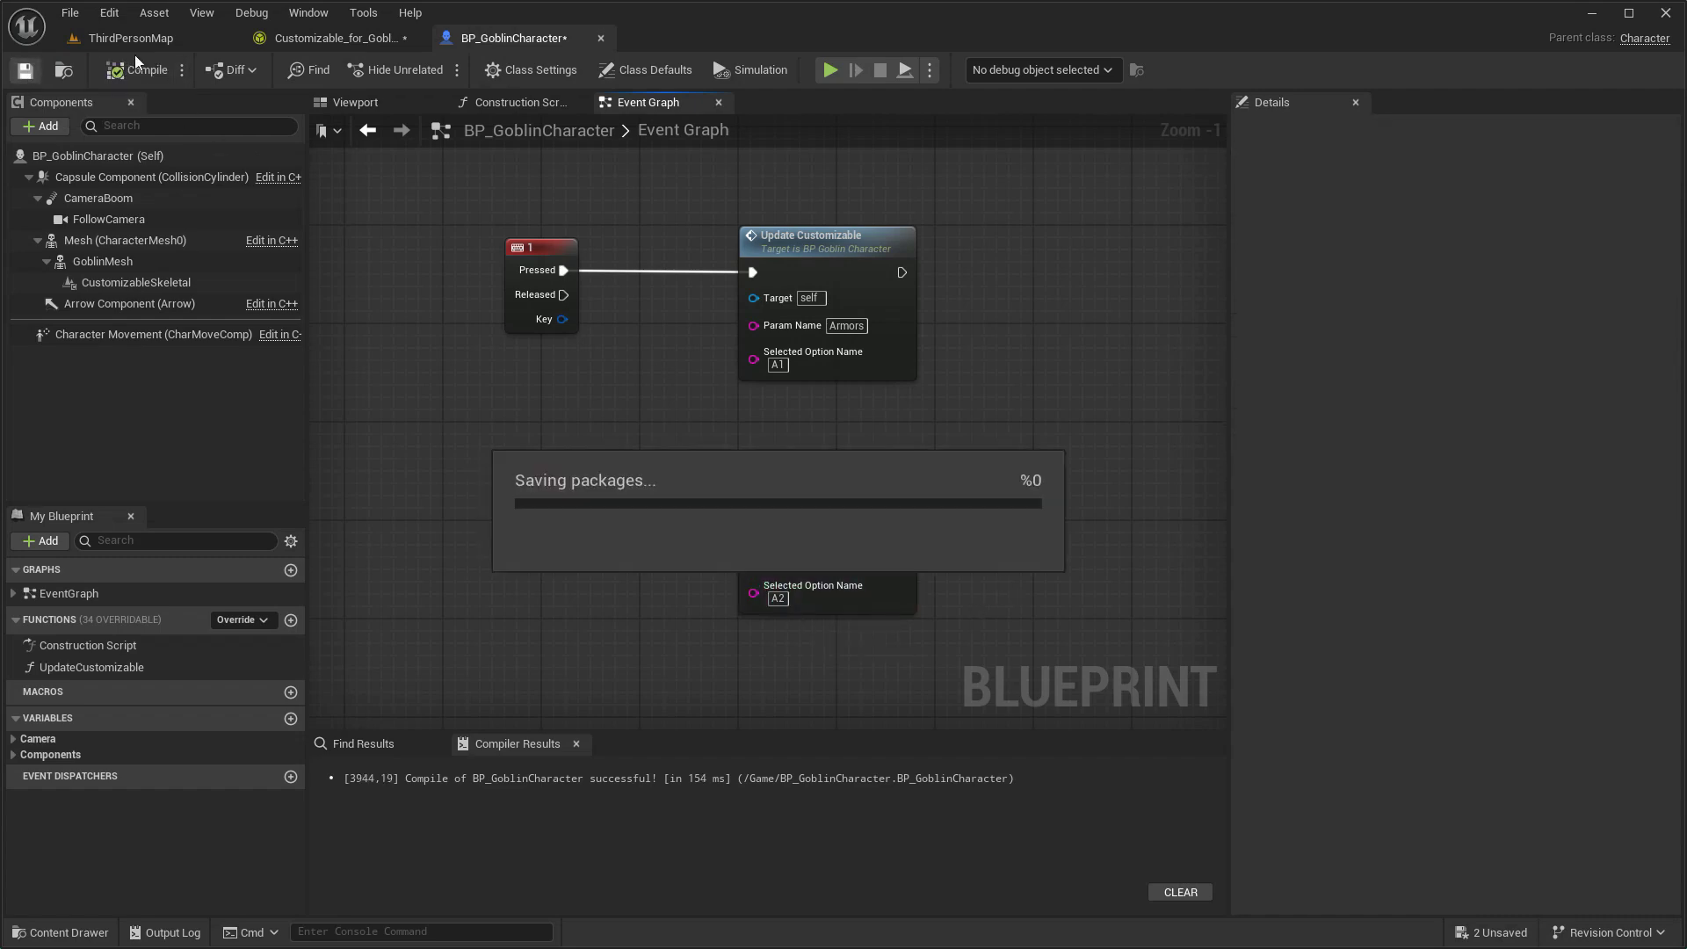
{"action": "left_click", "coordinate": [131, 38]}
{"action": "key", "text": "alt+p"}
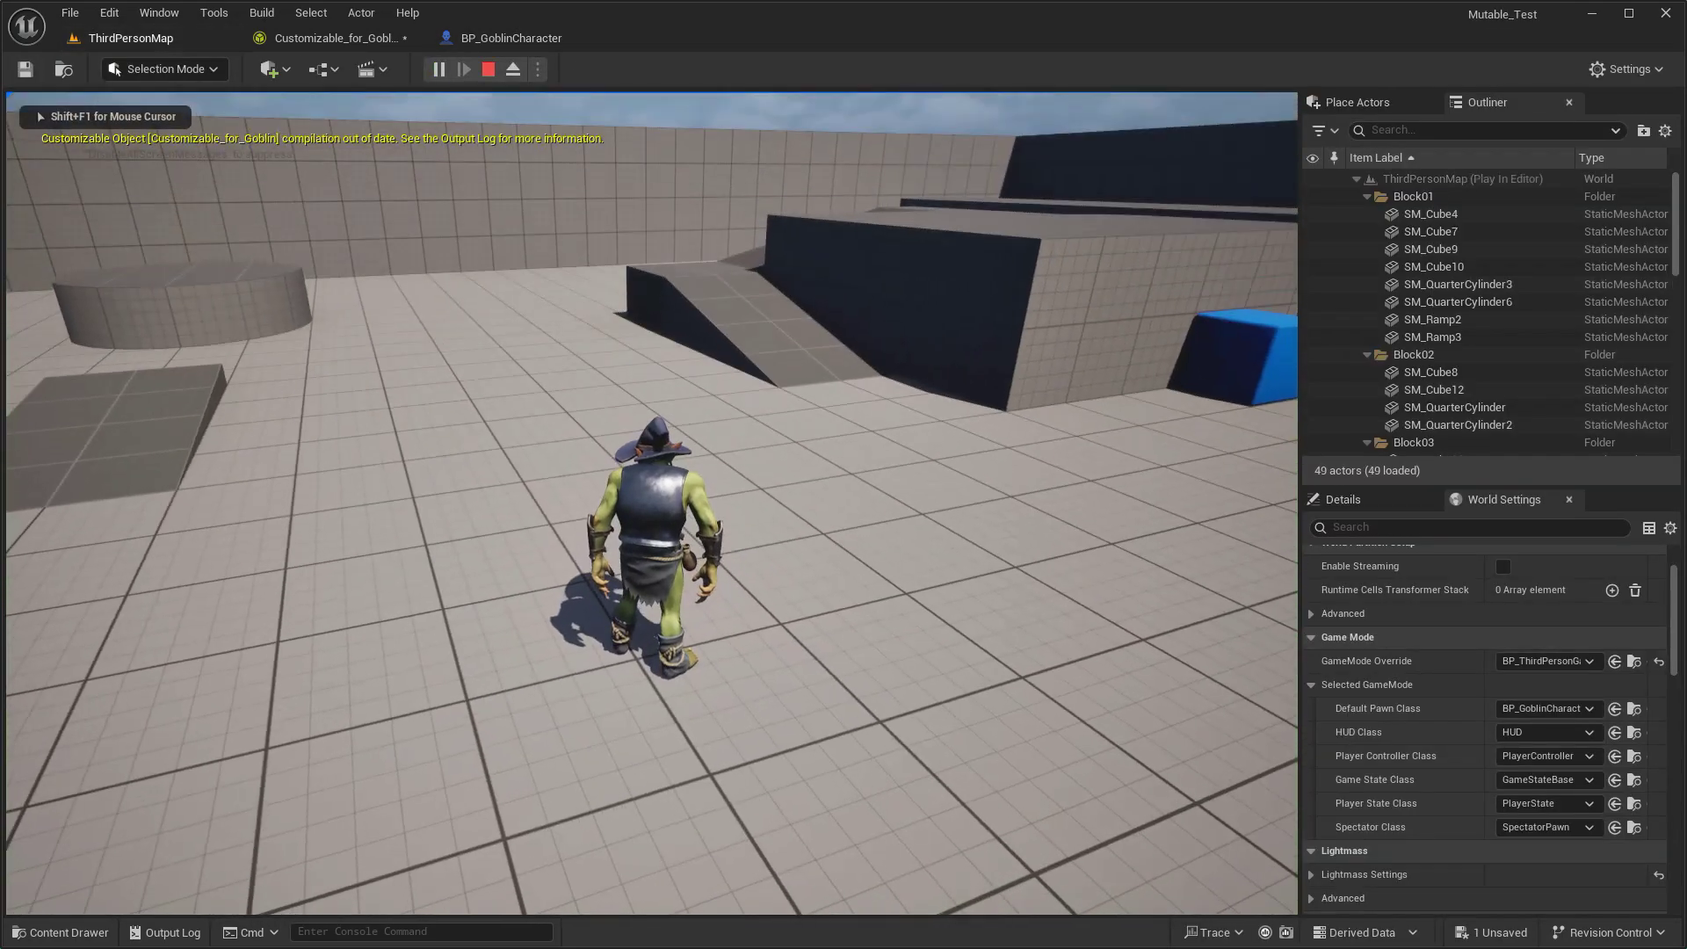
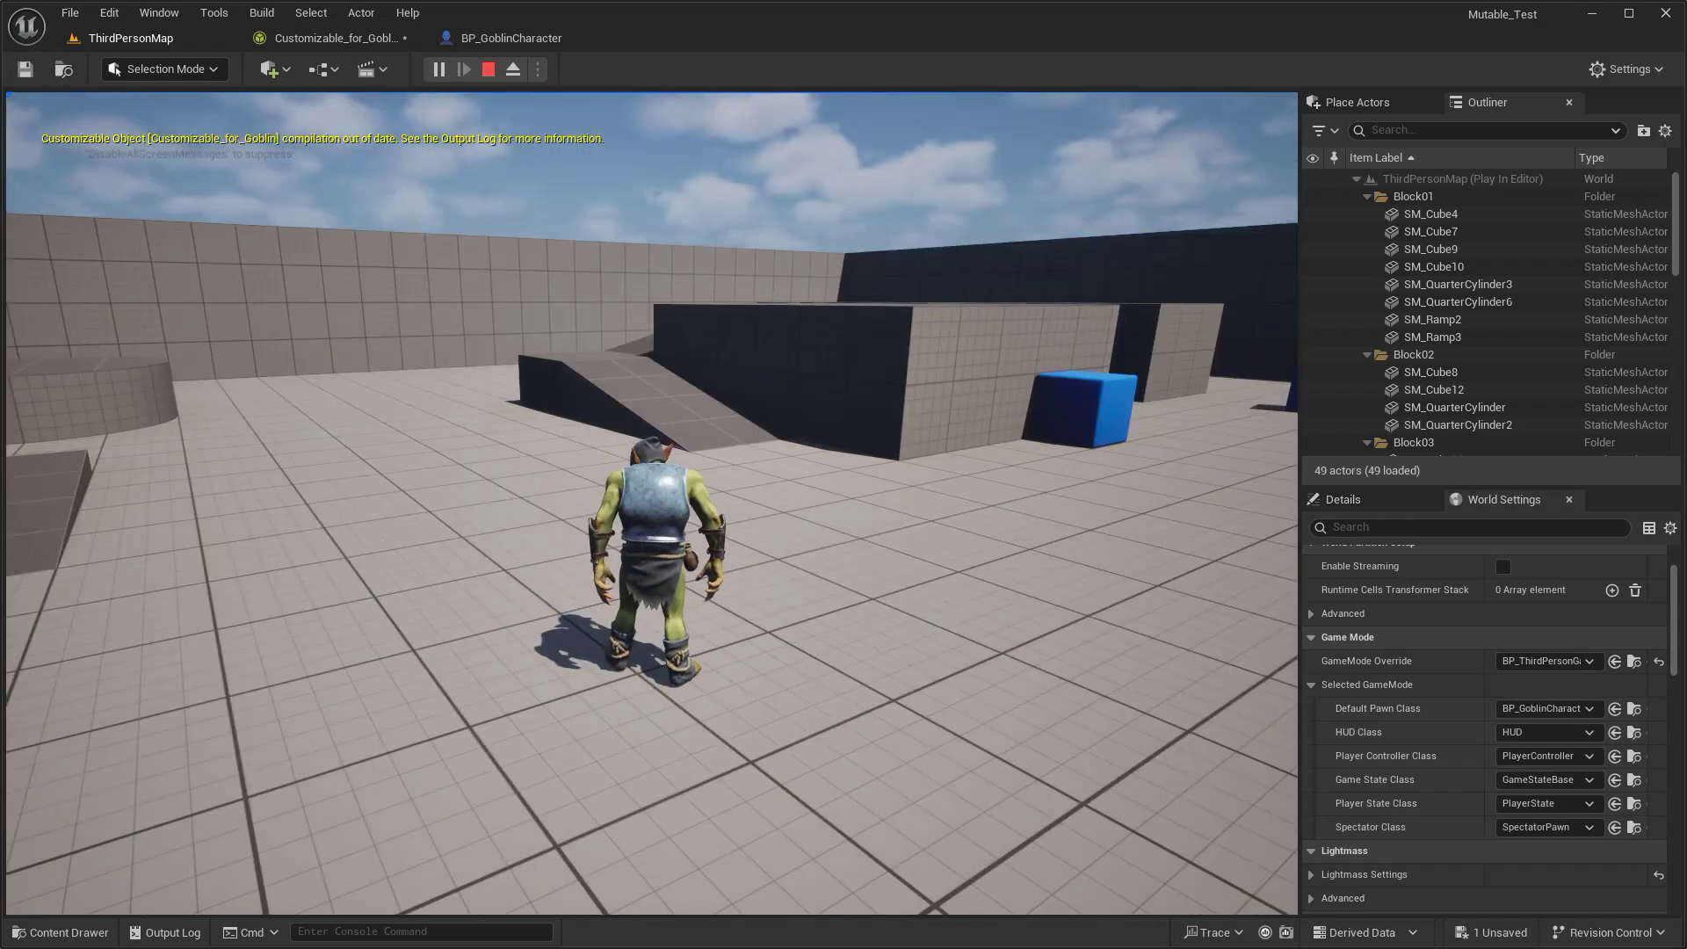
Stop the play session, create an Actor Blueprint named ArmorLegs1, and open it docked in the editor.
{"action": "key", "text": "Escape"}
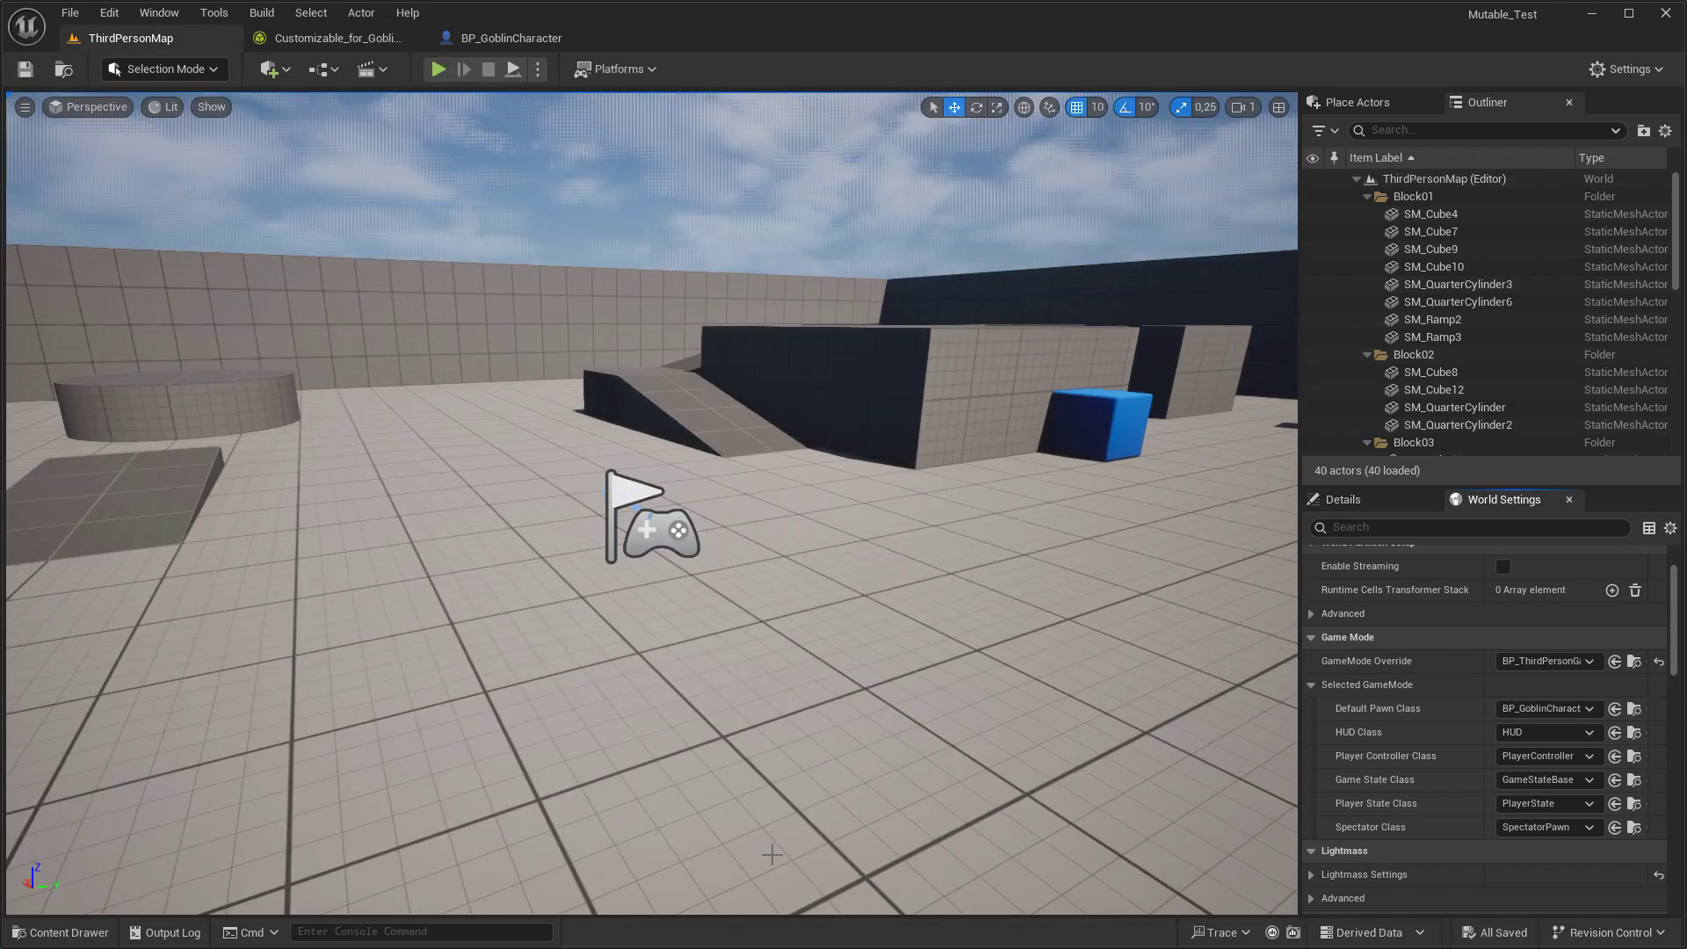
{"action": "key", "text": "ctrl+space"}
{"action": "right_click", "coordinate": [1321, 771]}
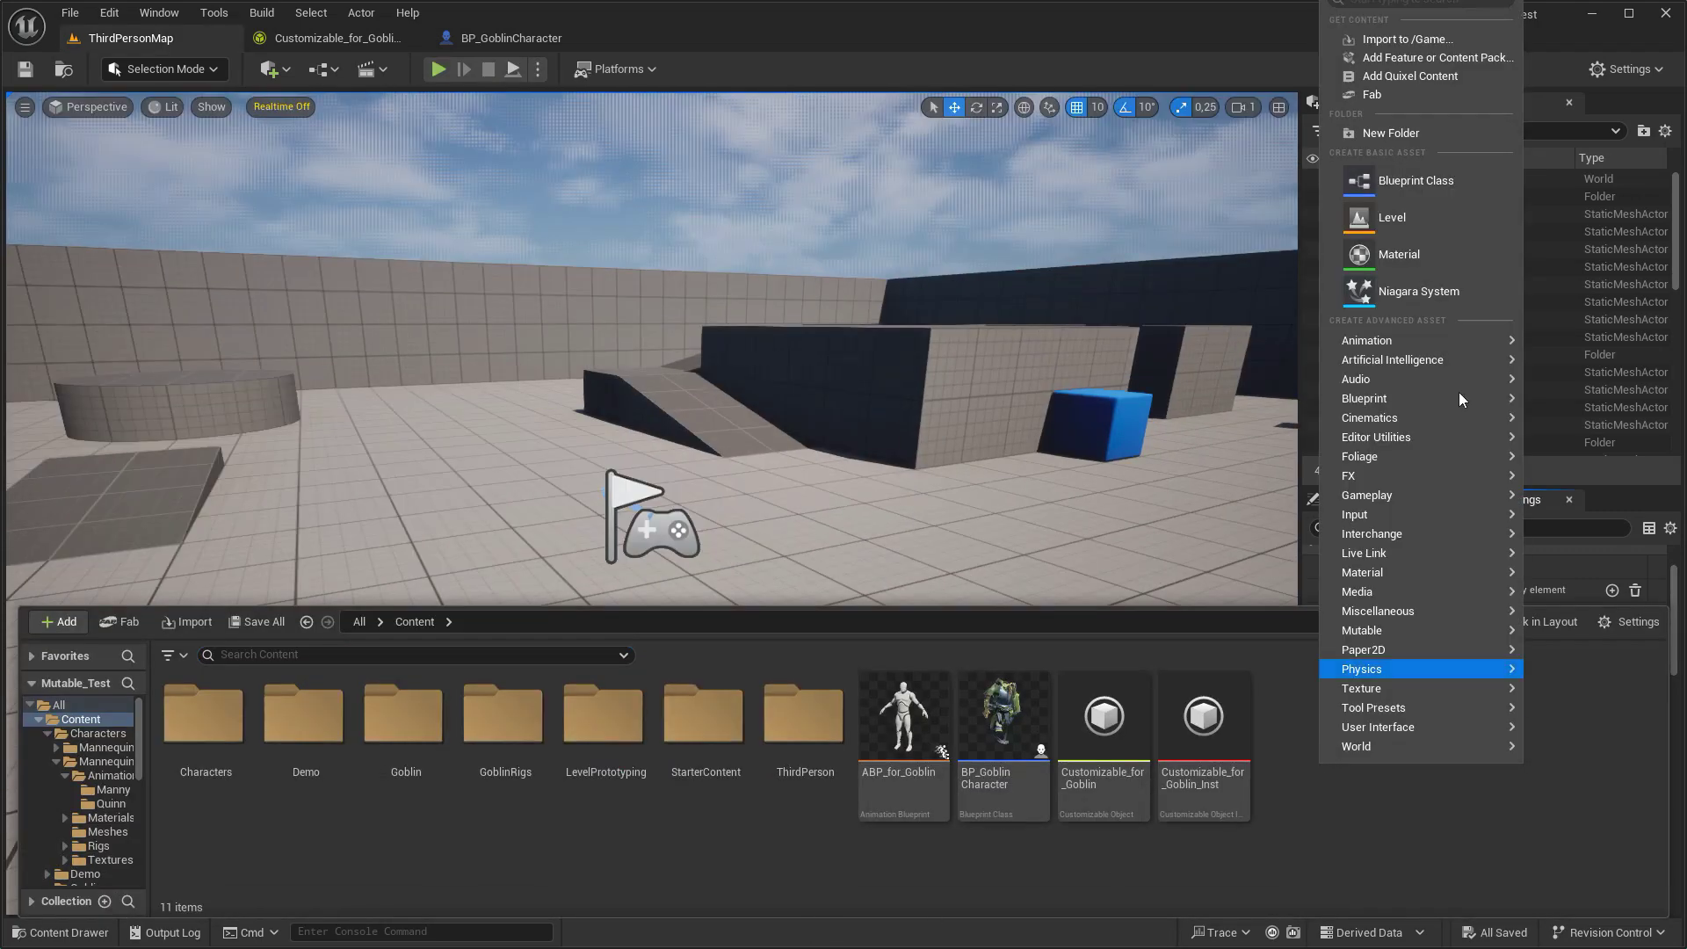
{"action": "left_click", "coordinate": [1408, 180]}
{"action": "left_click", "coordinate": [694, 379]}
{"action": "type", "text": "ArmorLegs"}
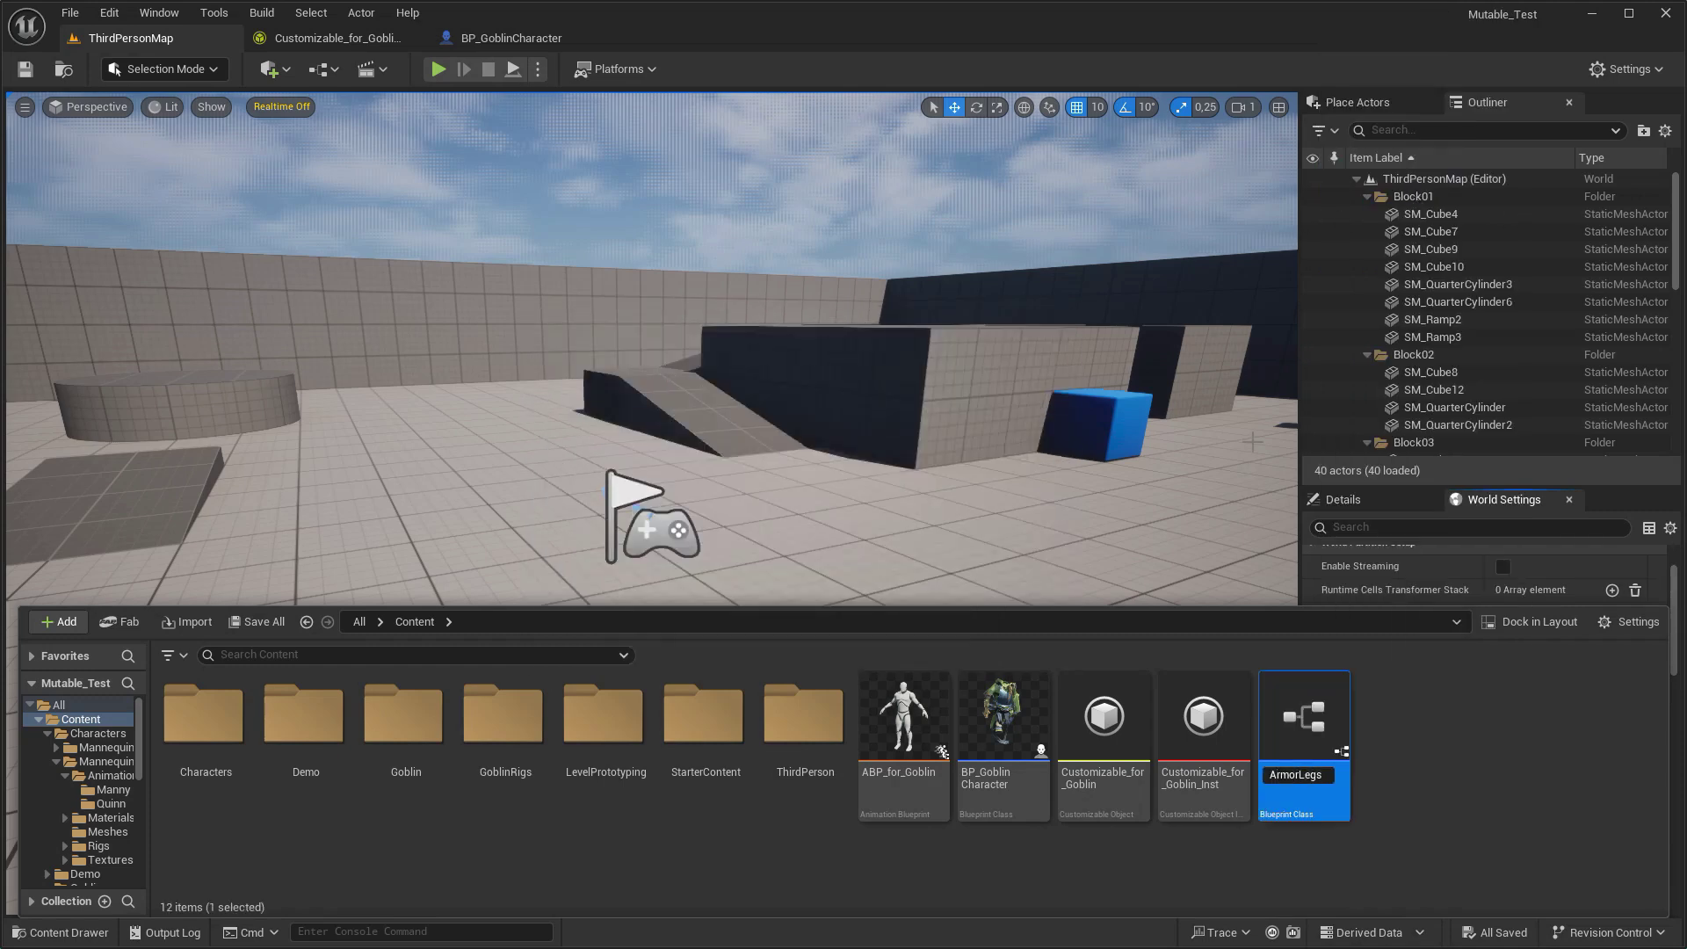
{"action": "type", "text": "1"}
{"action": "key", "text": "Return"}
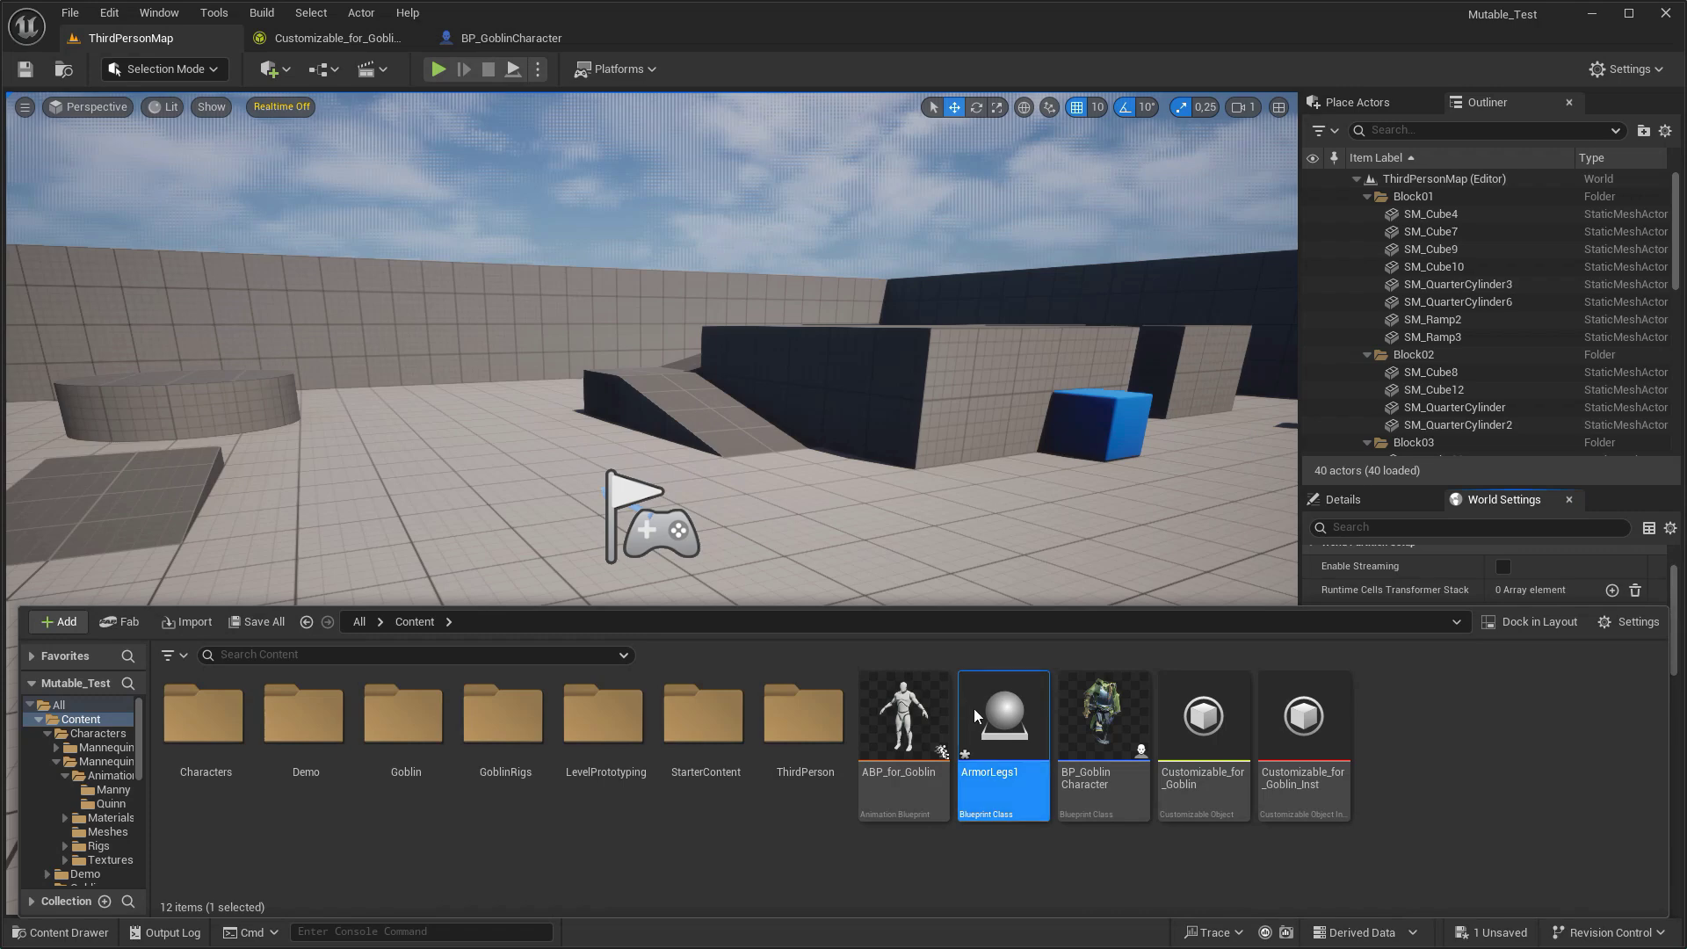
{"action": "double_click", "coordinate": [960, 721]}
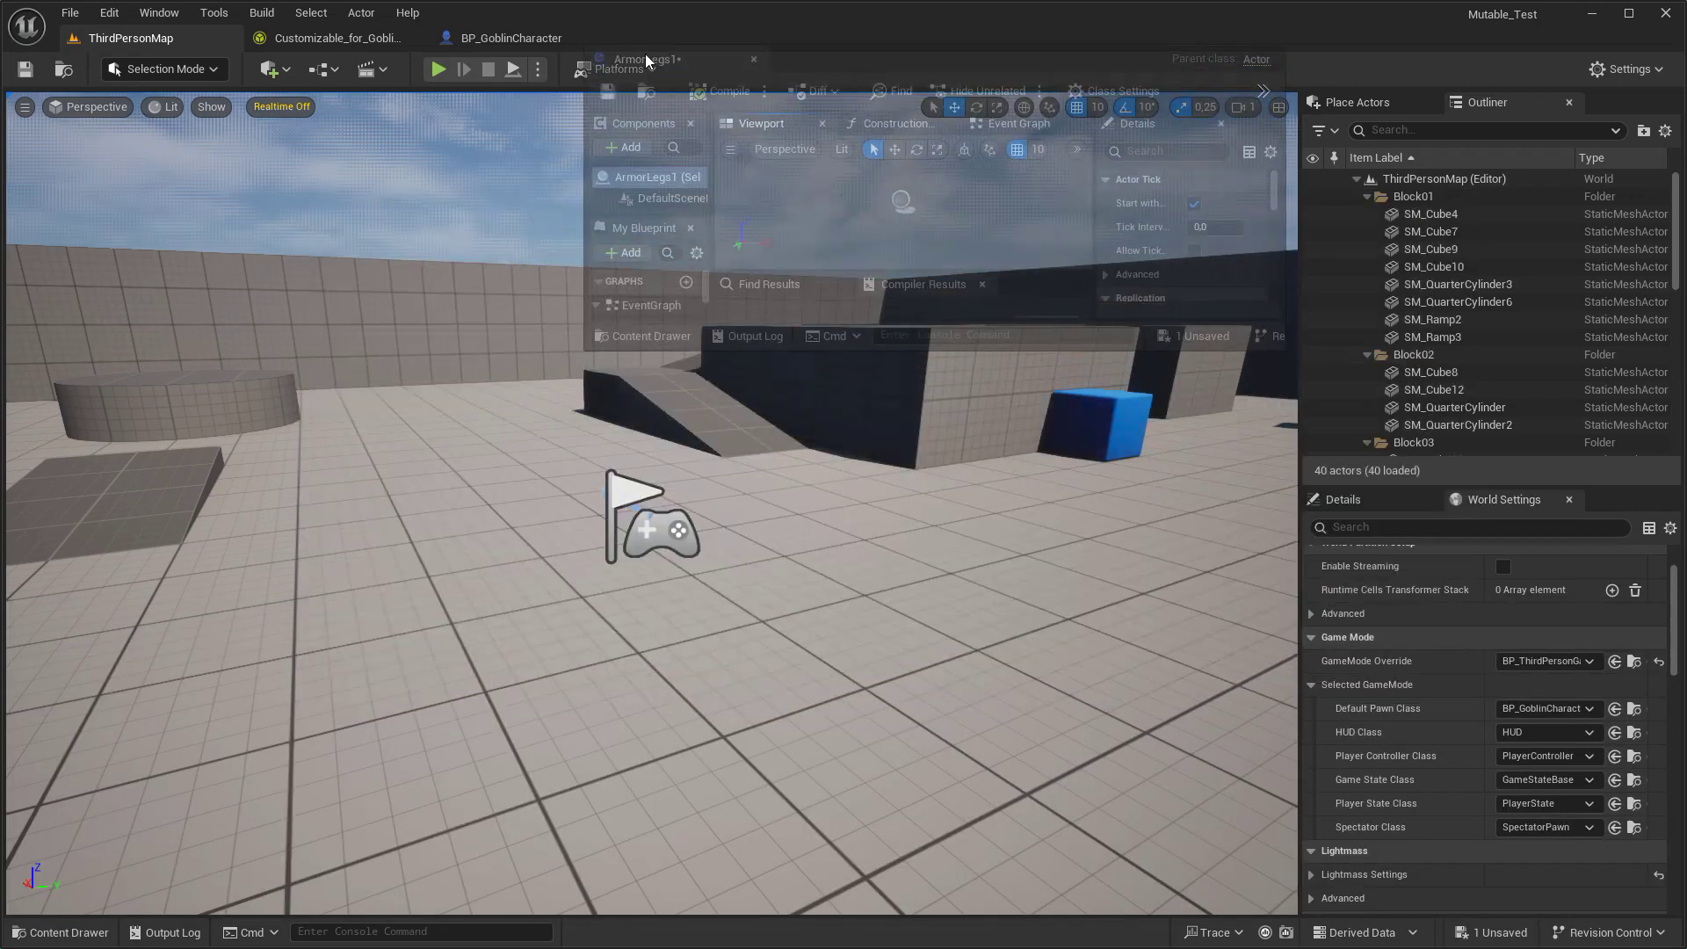
{"action": "left_click_drag", "start_coordinate": [395, 224], "coordinate": [642, 46]}
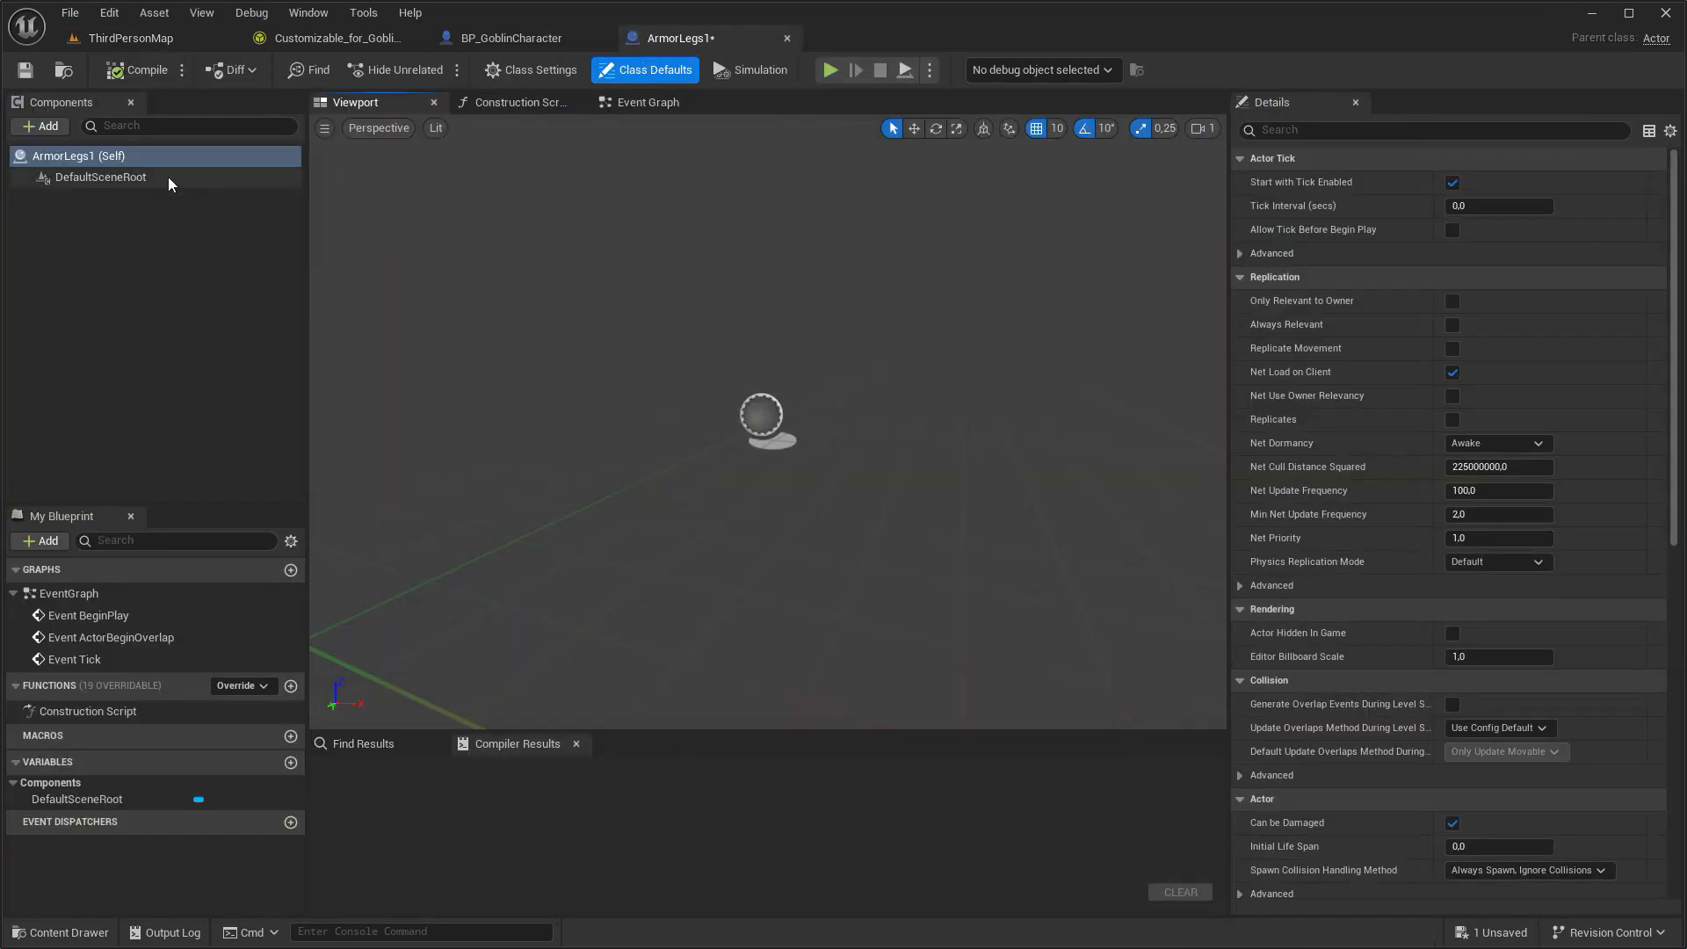
Add a Skeletal Mesh component to ArmorLegs1 using the SK_Epic_Fabric_Leg mesh.
{"action": "left_click", "coordinate": [167, 176]}
{"action": "left_click", "coordinate": [45, 126]}
{"action": "type", "text": "skel"}
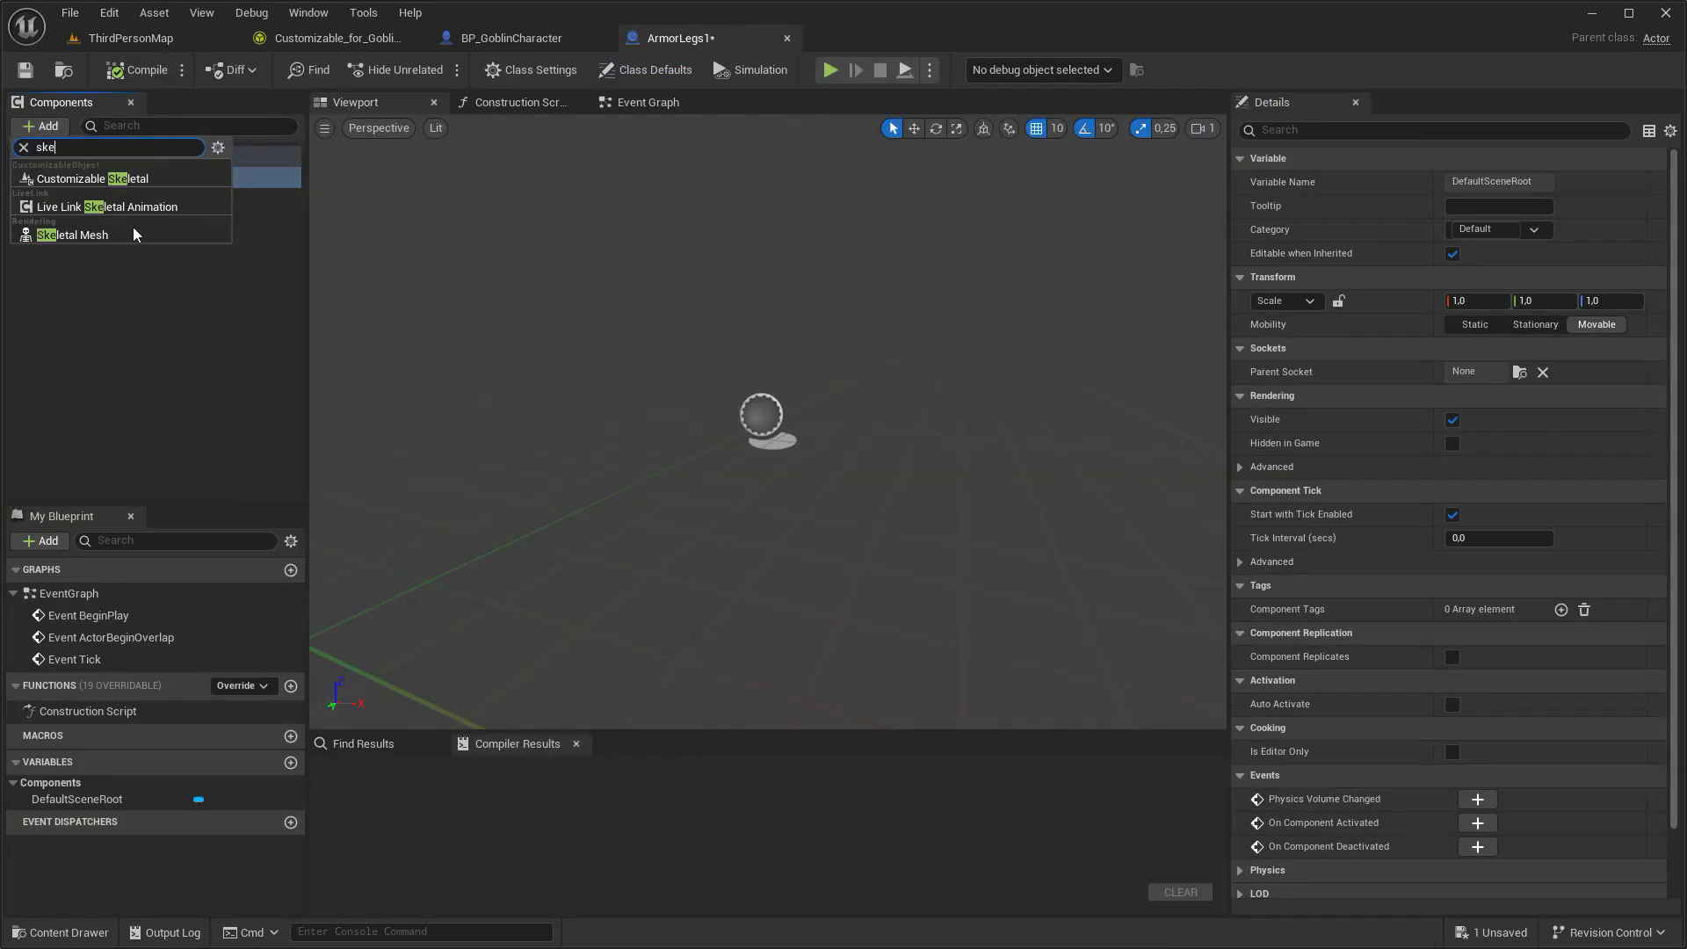
{"action": "left_click", "coordinate": [133, 231]}
{"action": "left_click", "coordinate": [188, 239]}
{"action": "left_click", "coordinate": [156, 203]}
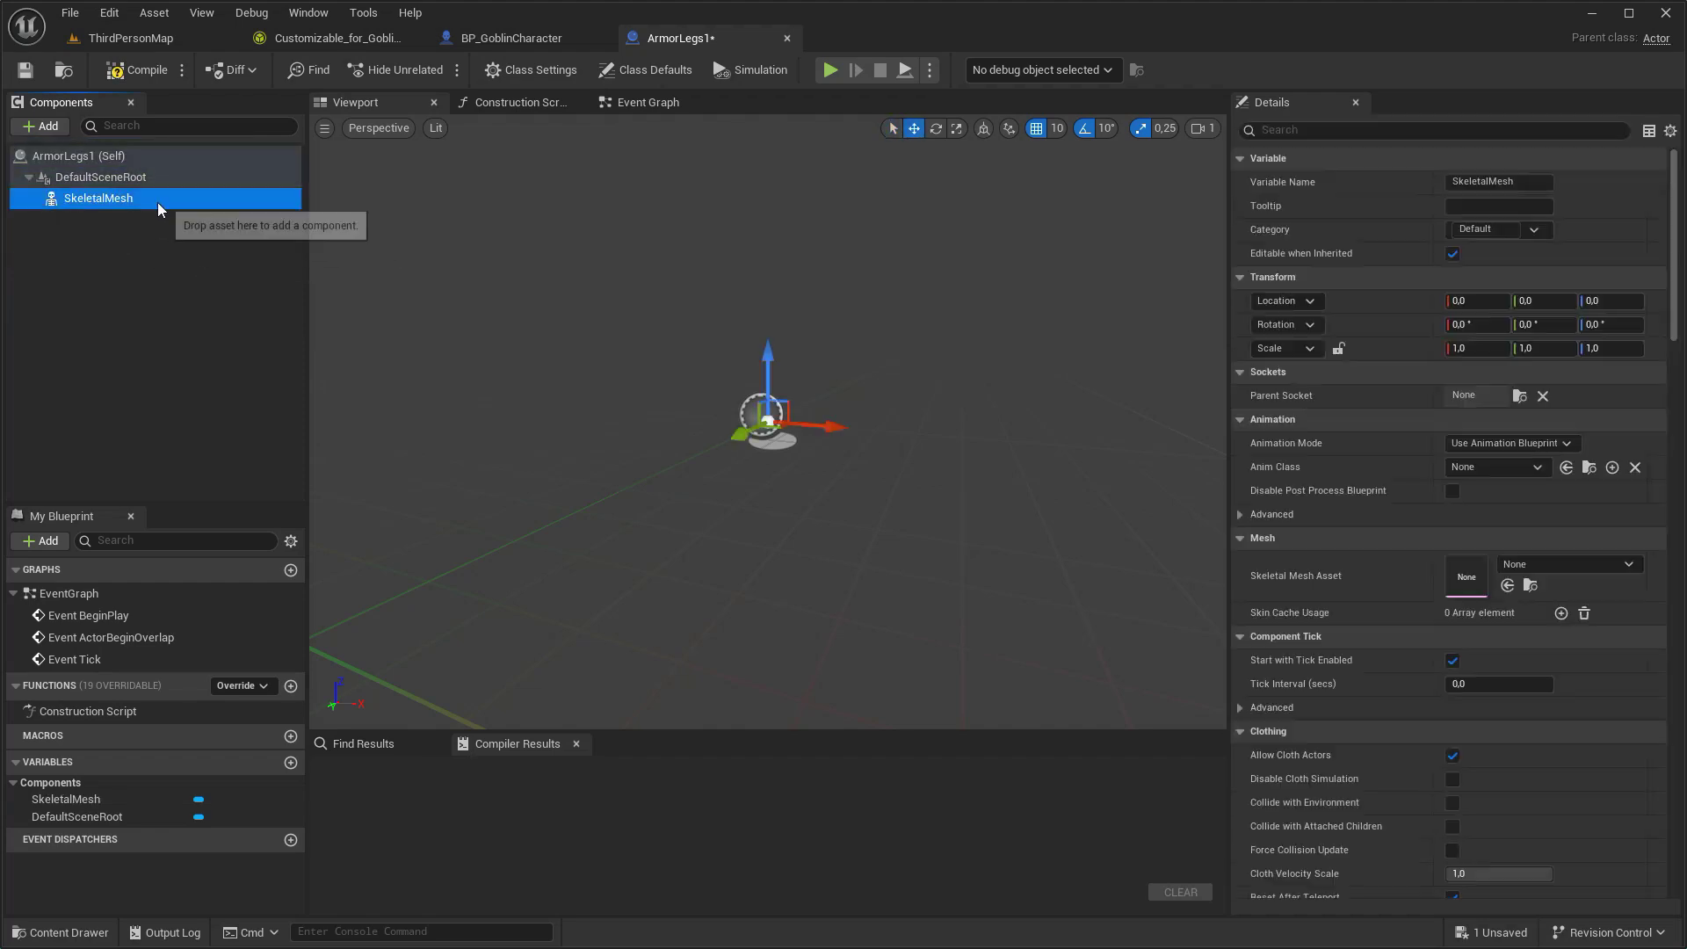
{"action": "left_click", "coordinate": [318, 39]}
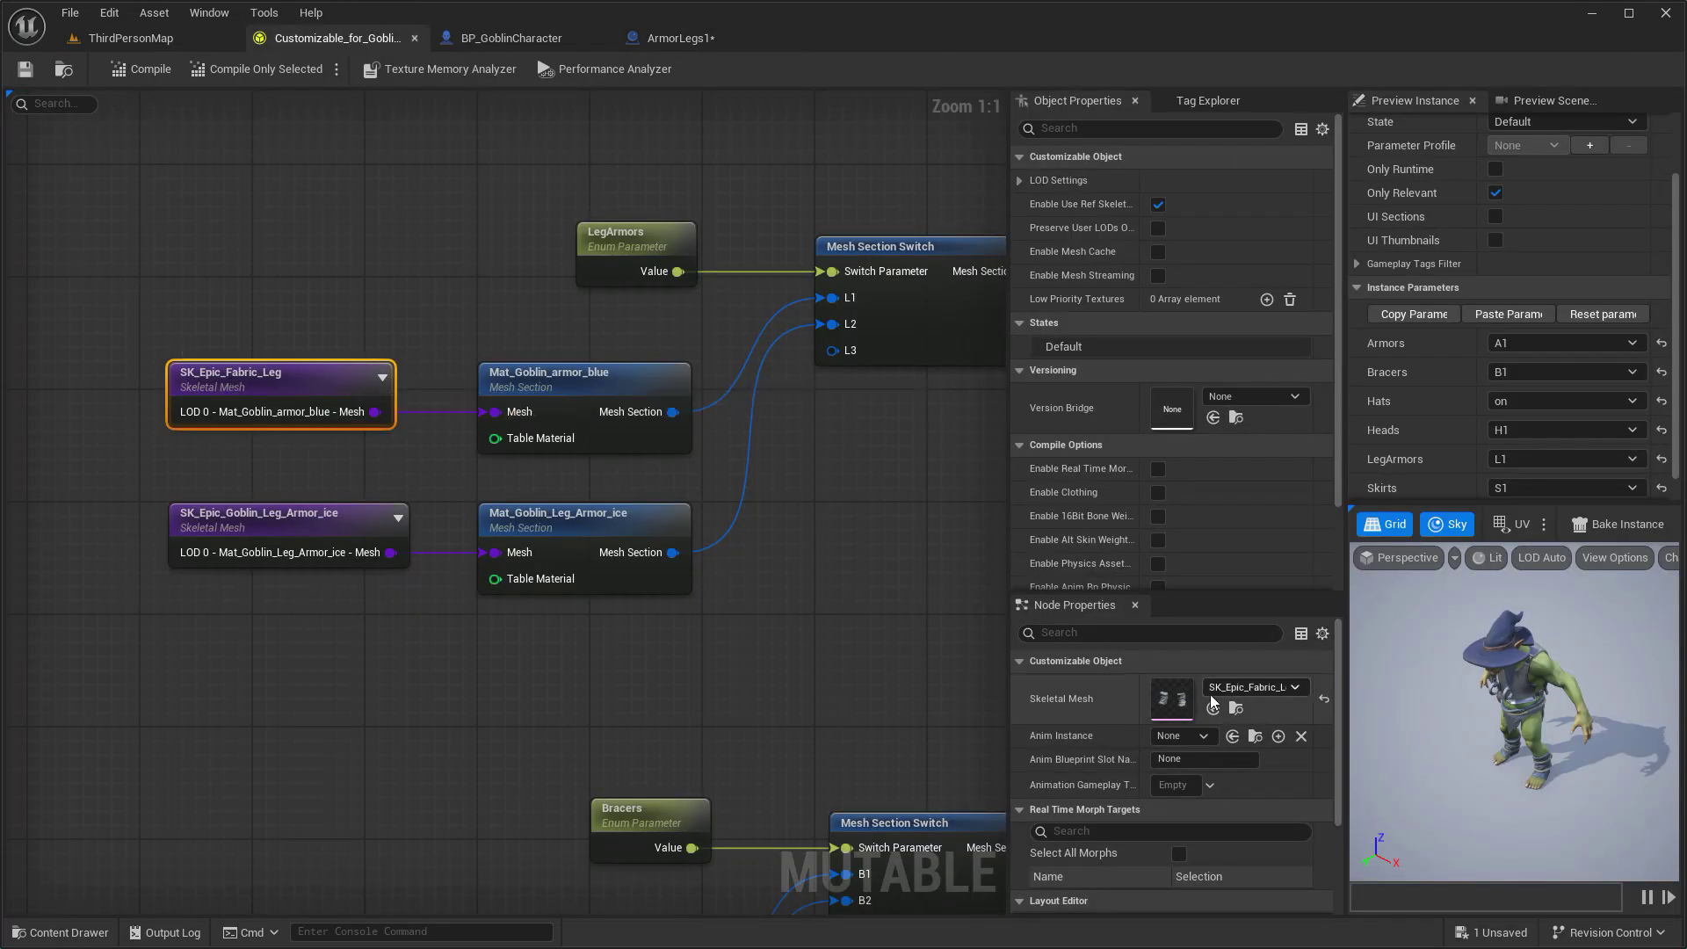
{"action": "left_click", "coordinate": [1237, 710]}
{"action": "left_click", "coordinate": [670, 39]}
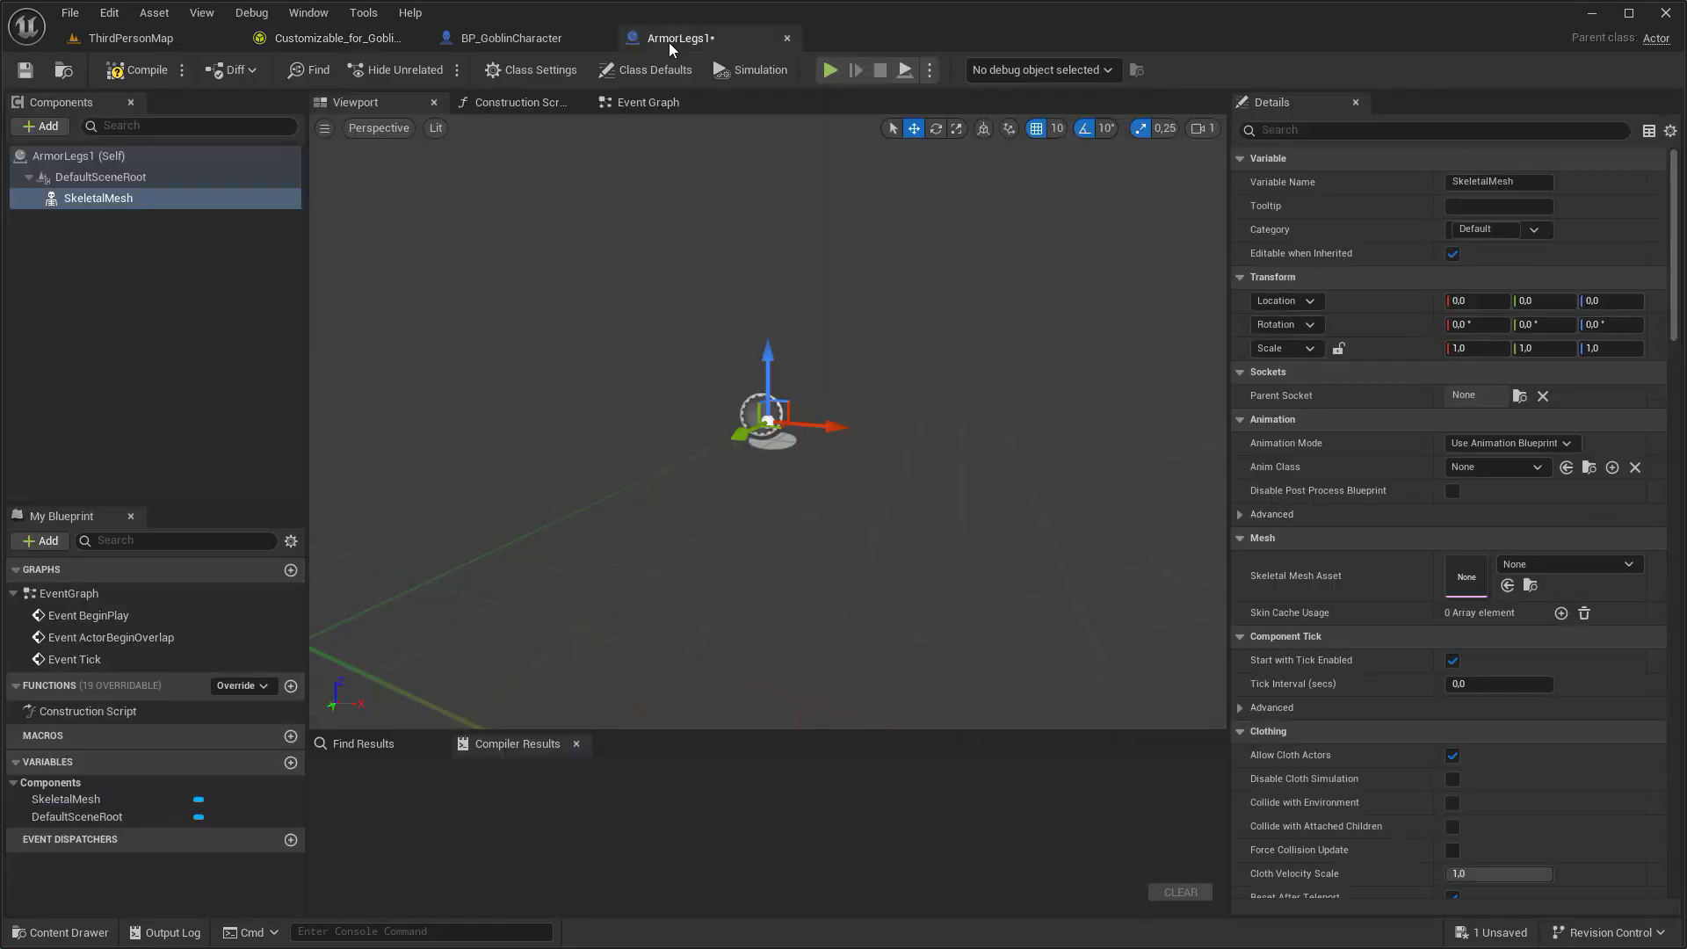
{"action": "left_click", "coordinate": [1508, 585]}
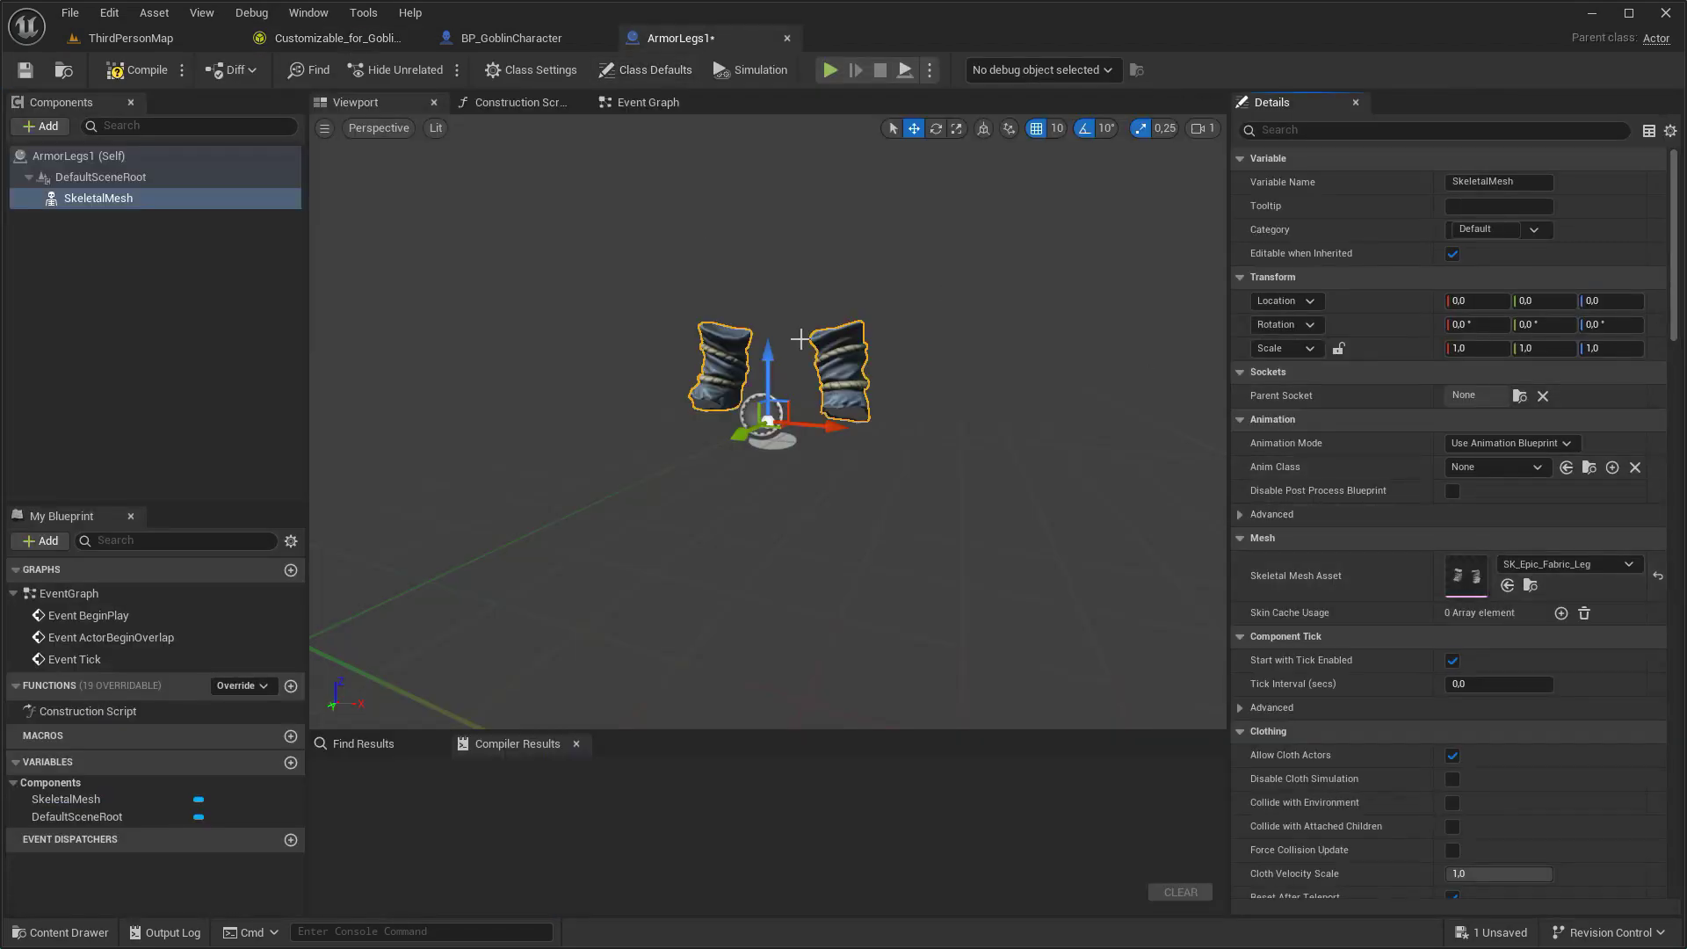
Add a Box Collision component to ArmorLegs1.
{"action": "left_click", "coordinate": [49, 129]}
{"action": "type", "text": "ox"}
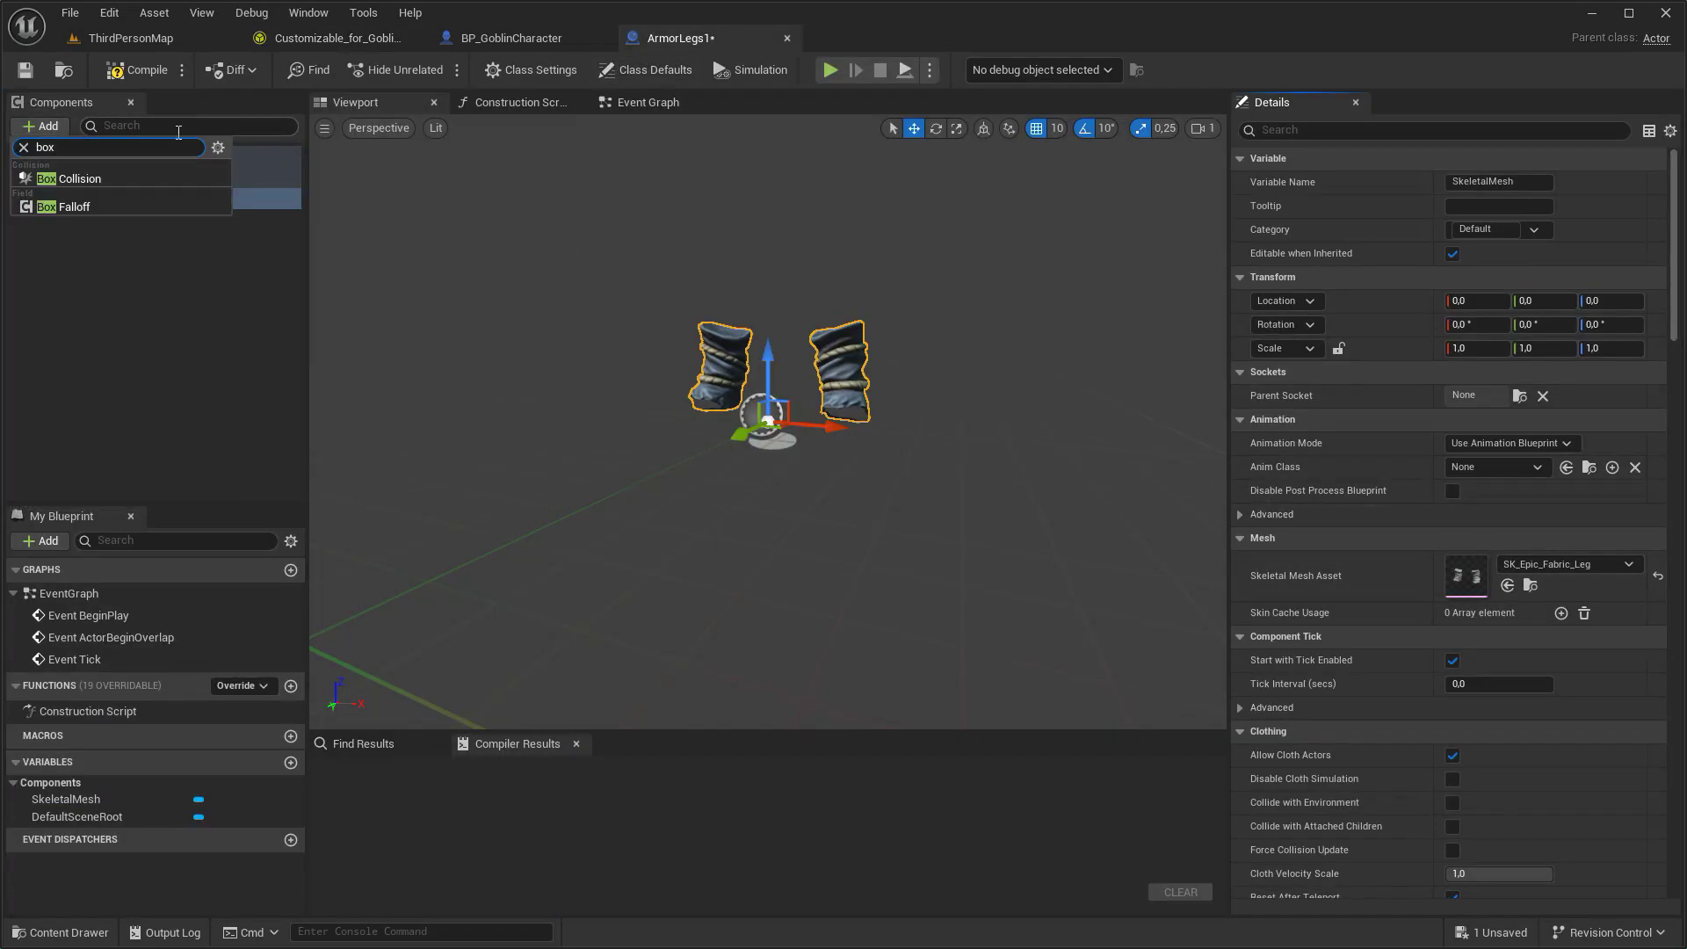
{"action": "left_click", "coordinate": [124, 182]}
{"action": "left_click", "coordinate": [143, 219]}
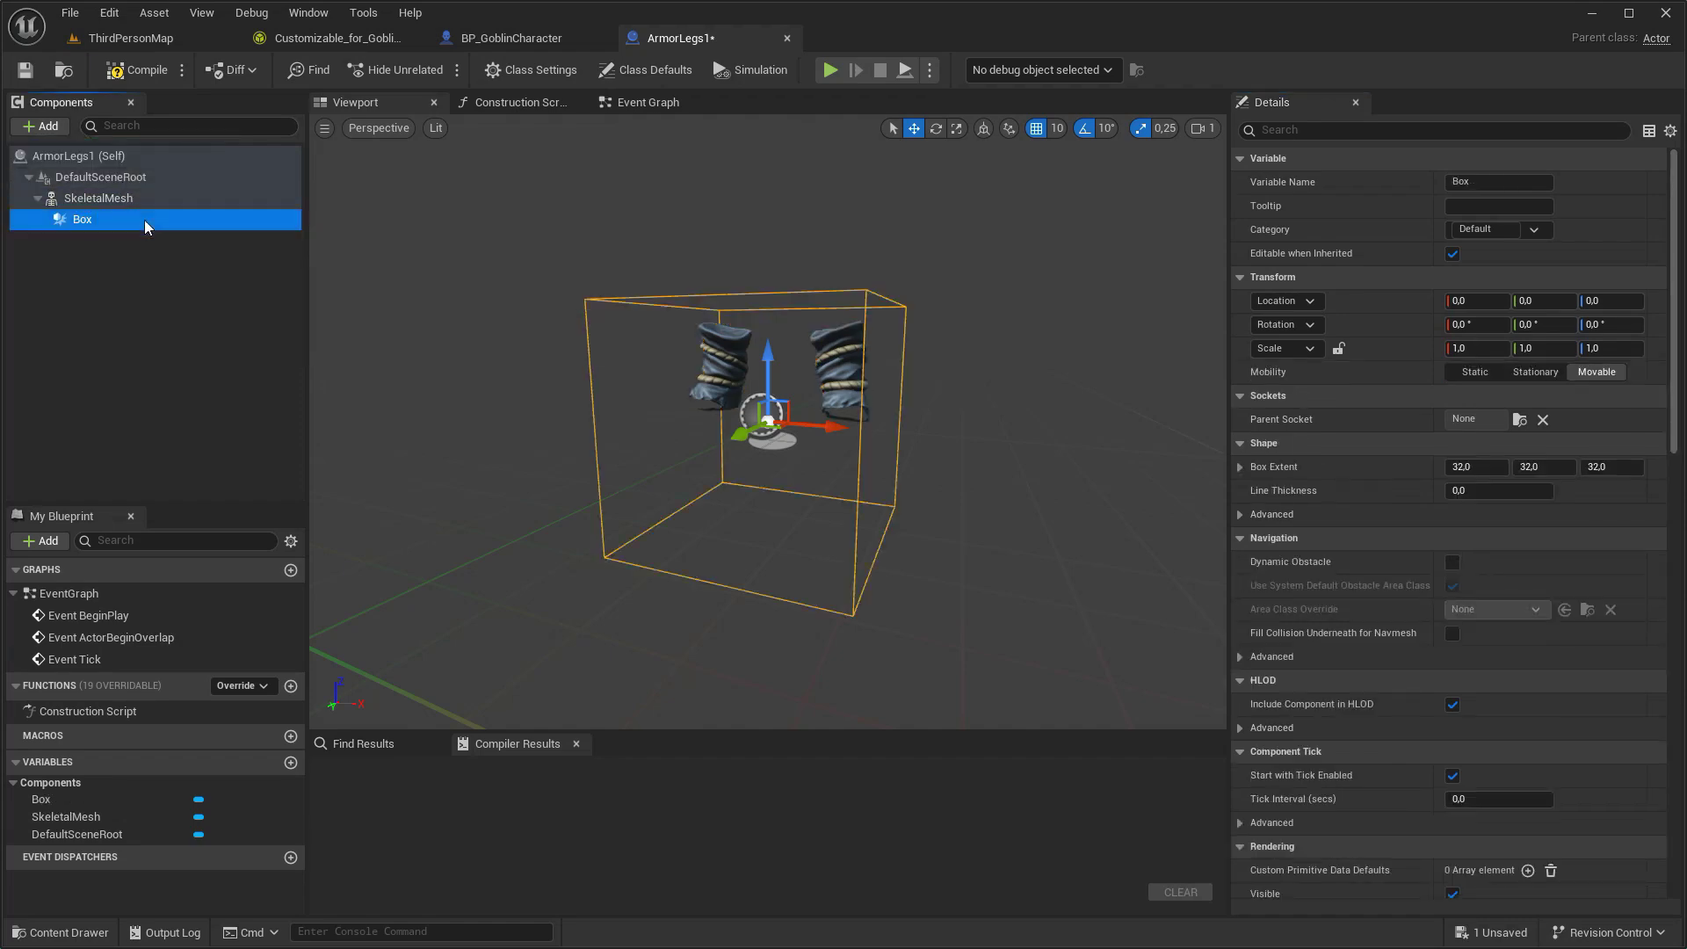
{"action": "left_click", "coordinate": [321, 38]}
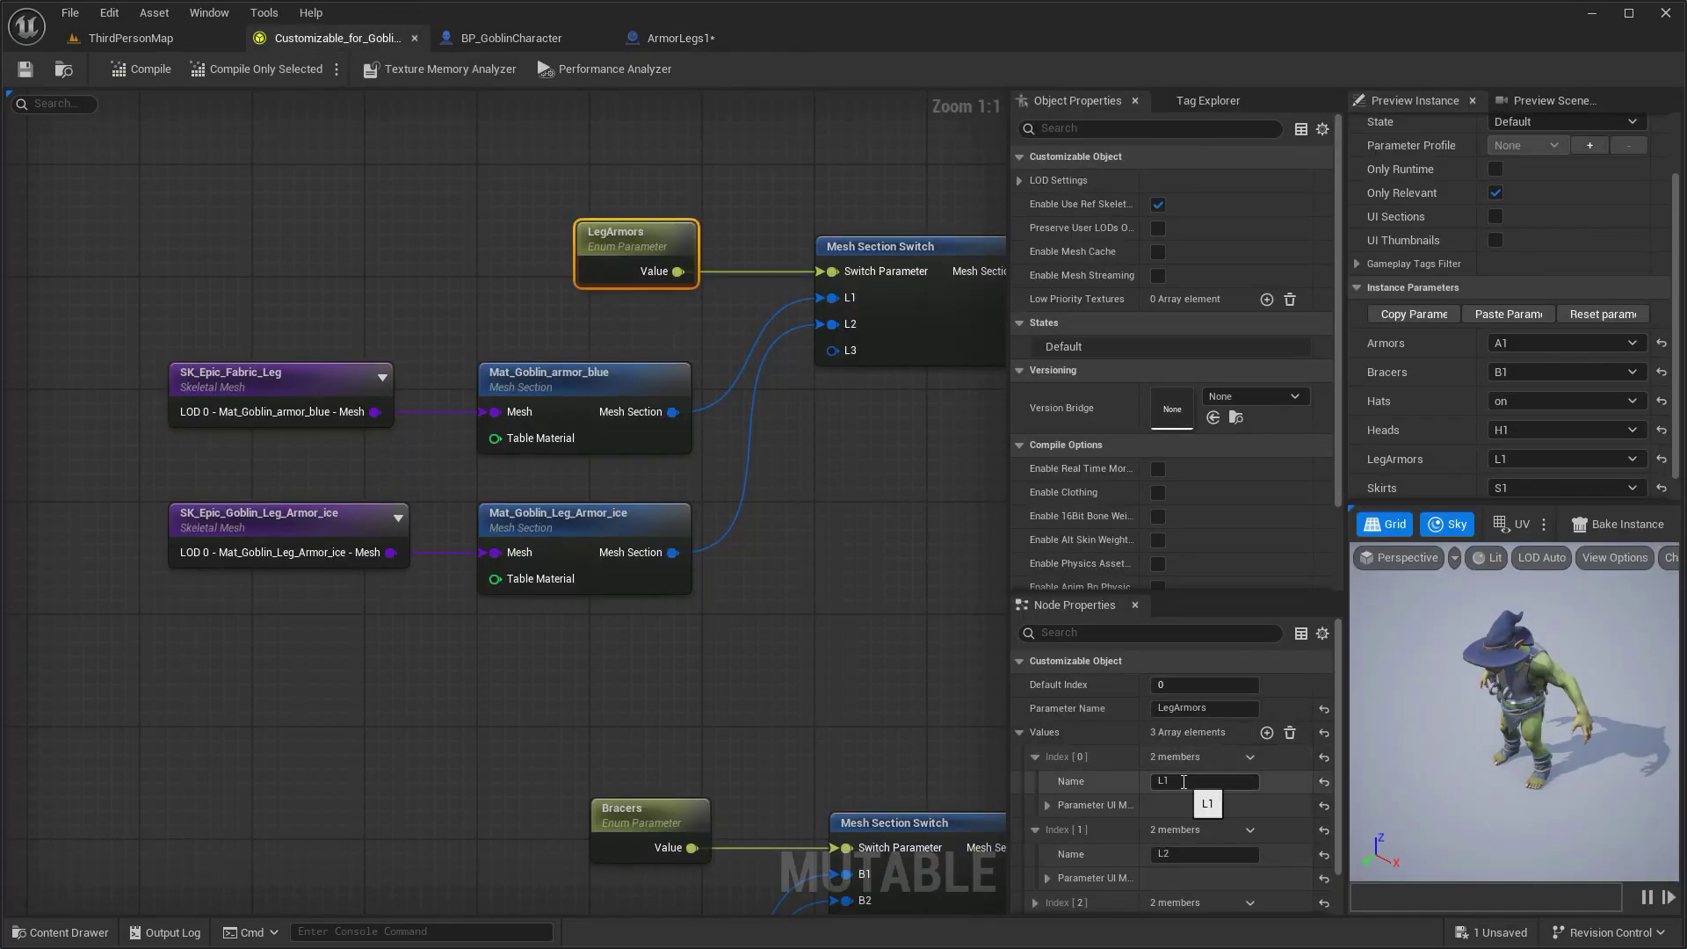
{"action": "left_click", "coordinate": [679, 38]}
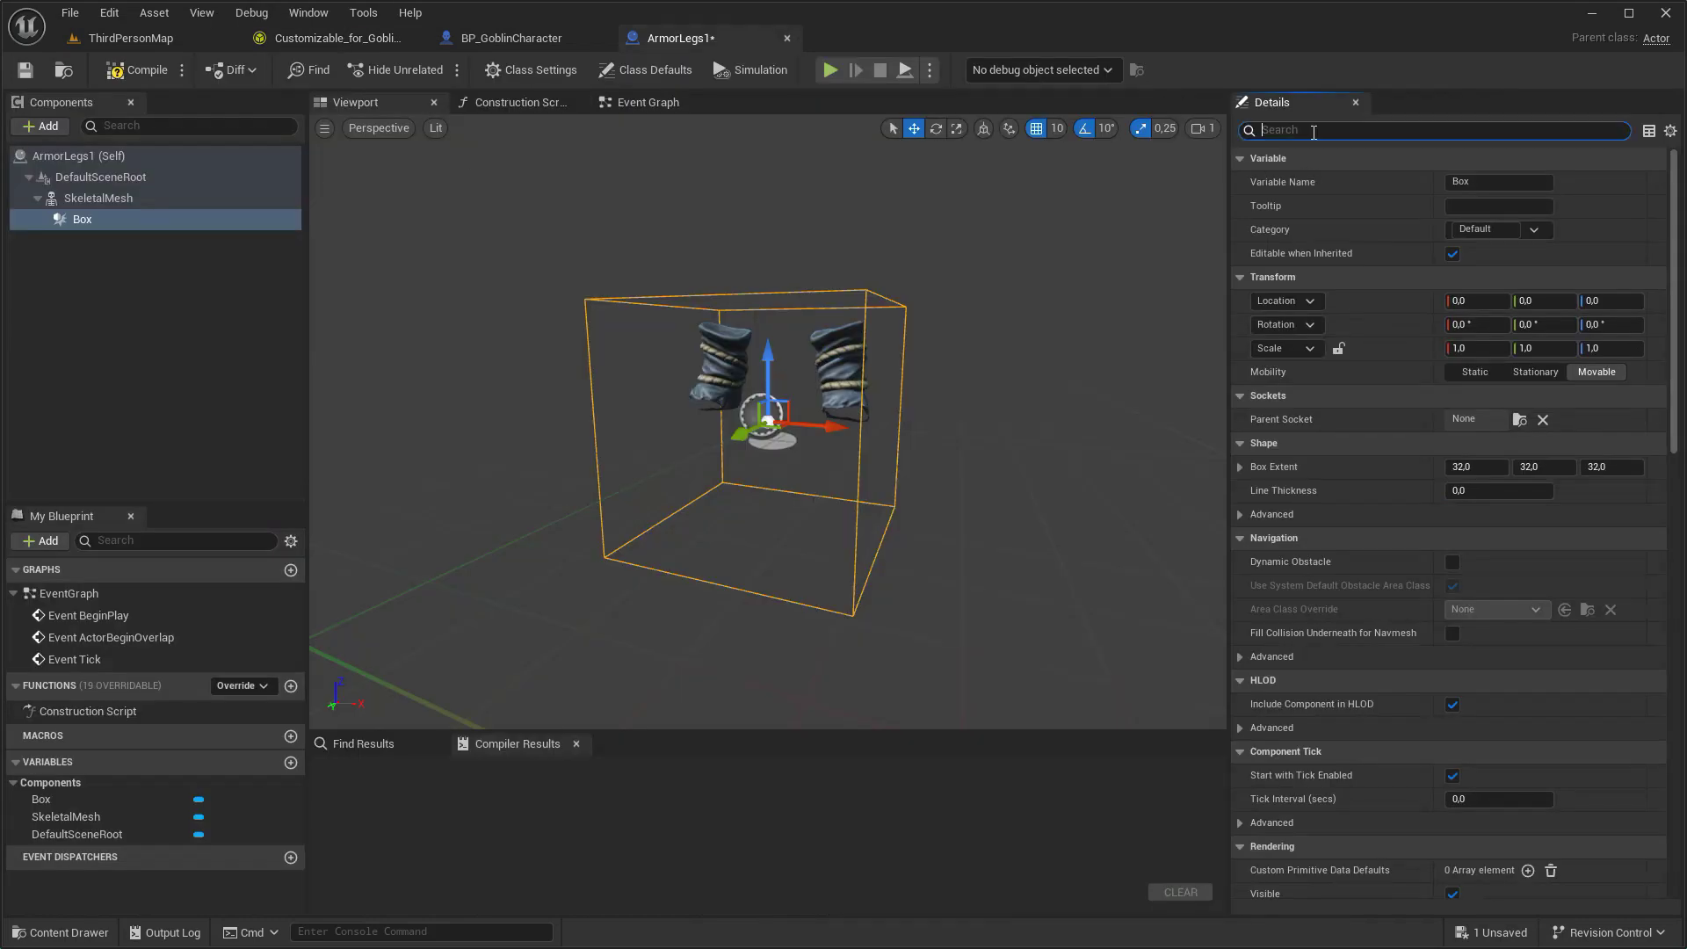
Give the Box a Component Tag L1, compile, and rename the Box to LegArmor.
{"action": "type", "text": "tag"}
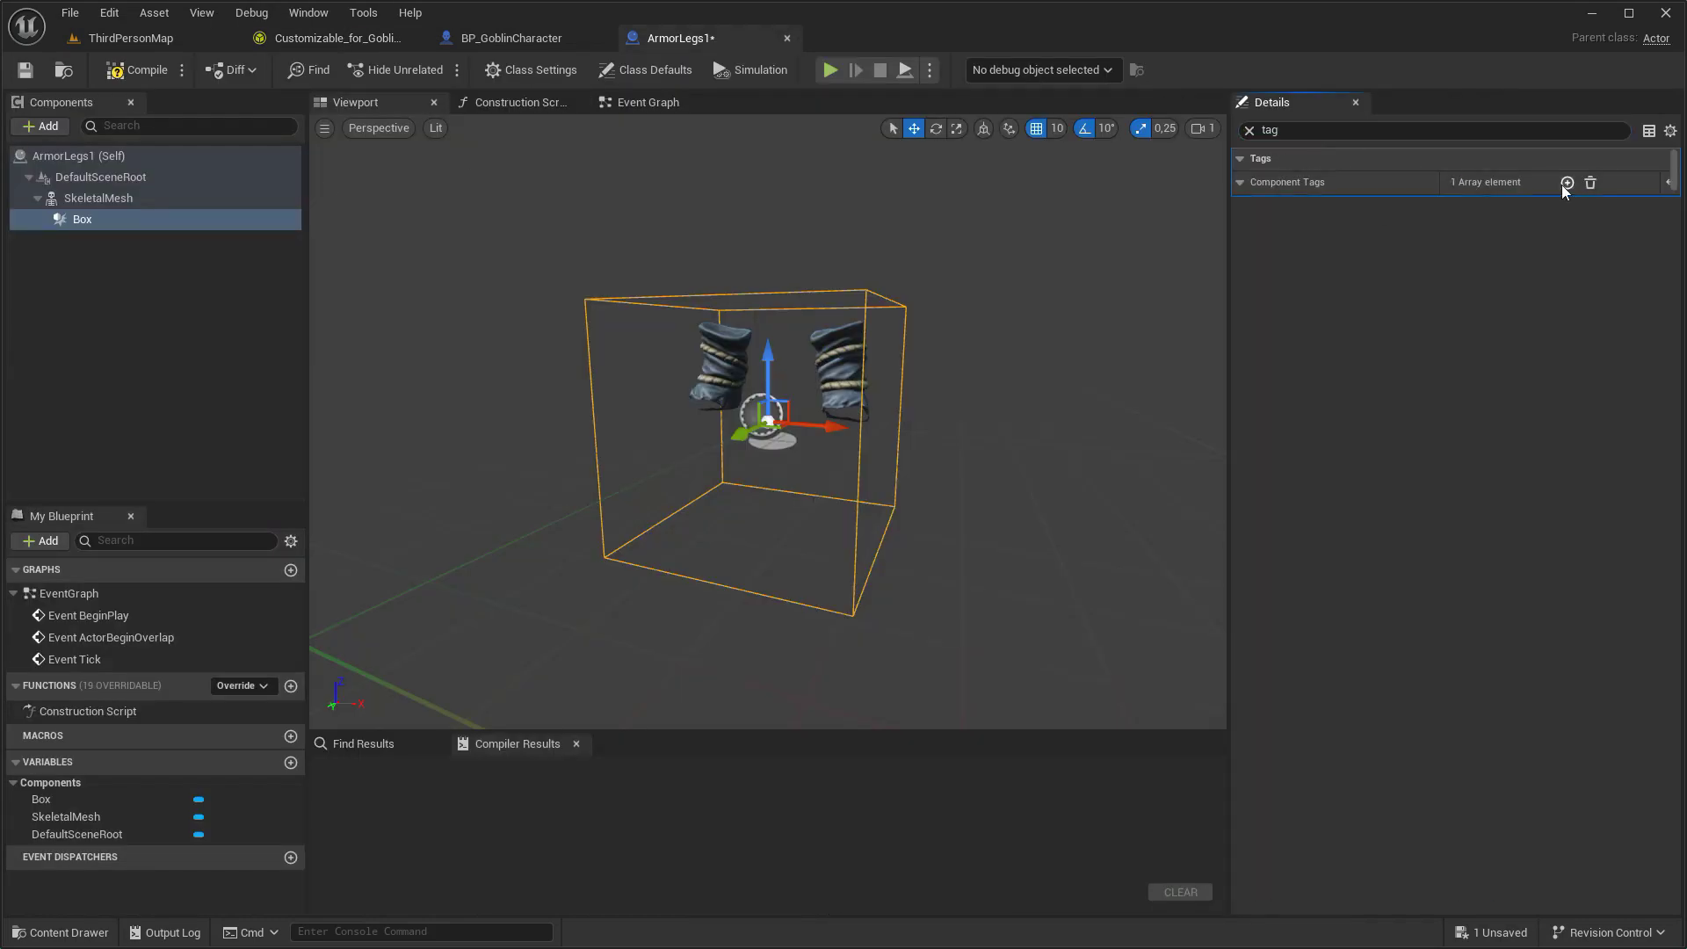
{"action": "left_click", "coordinate": [1490, 206]}
{"action": "type", "text": "L1"}
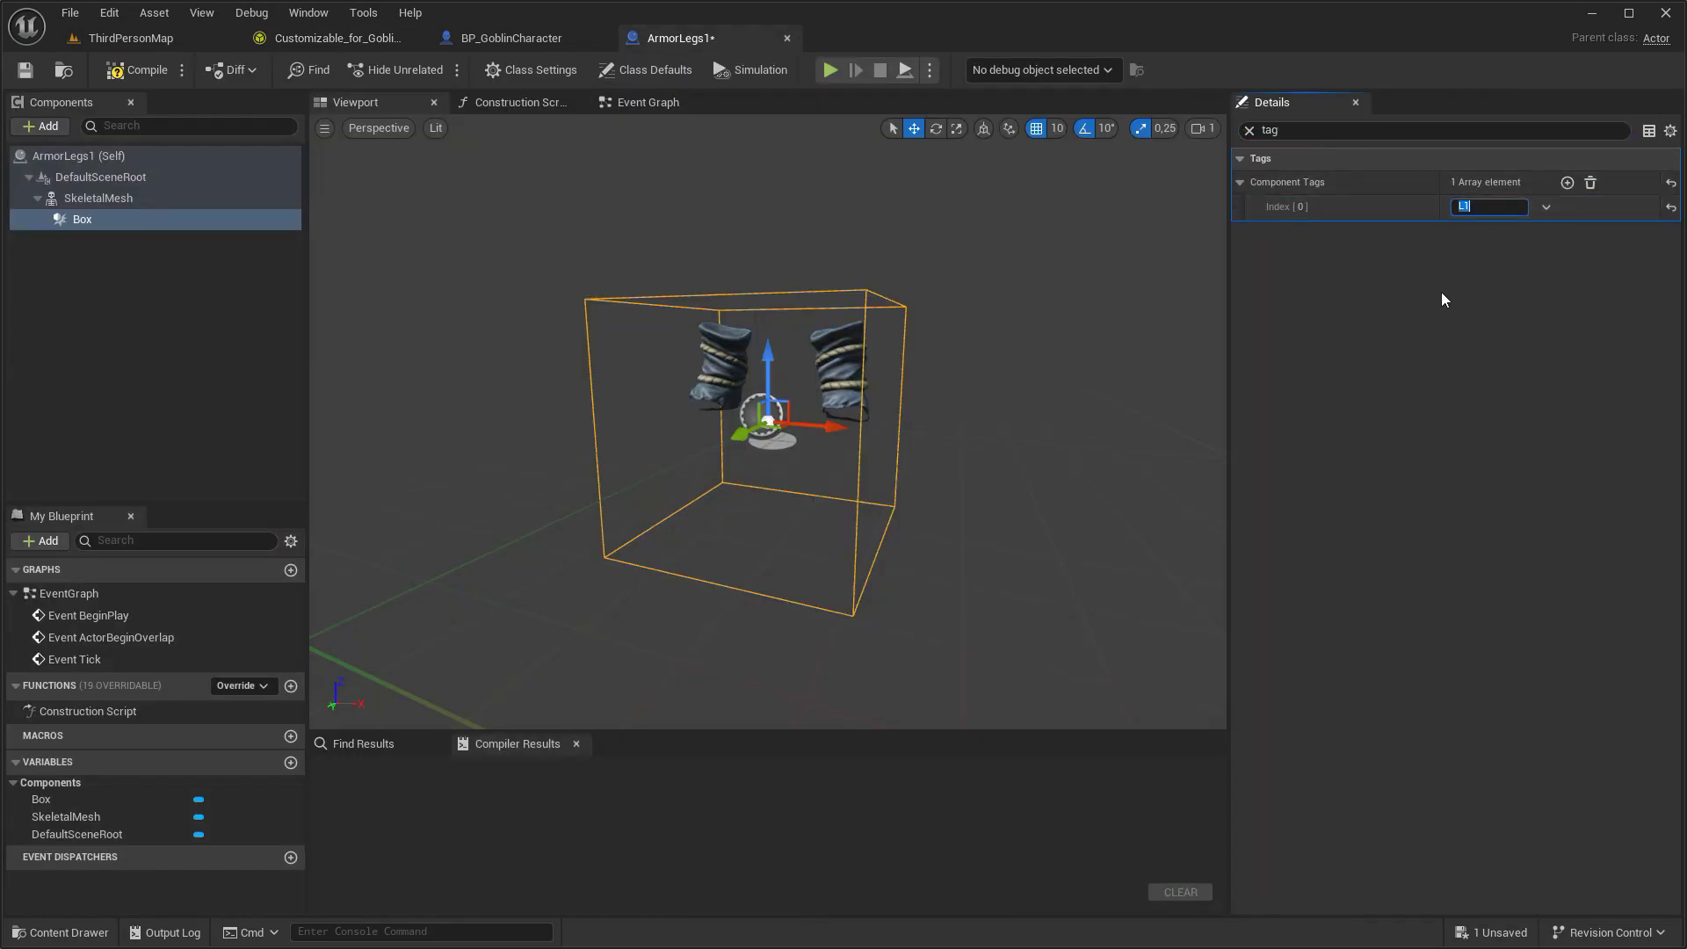
{"action": "left_click", "coordinate": [132, 70]}
{"action": "double_click", "coordinate": [129, 221]}
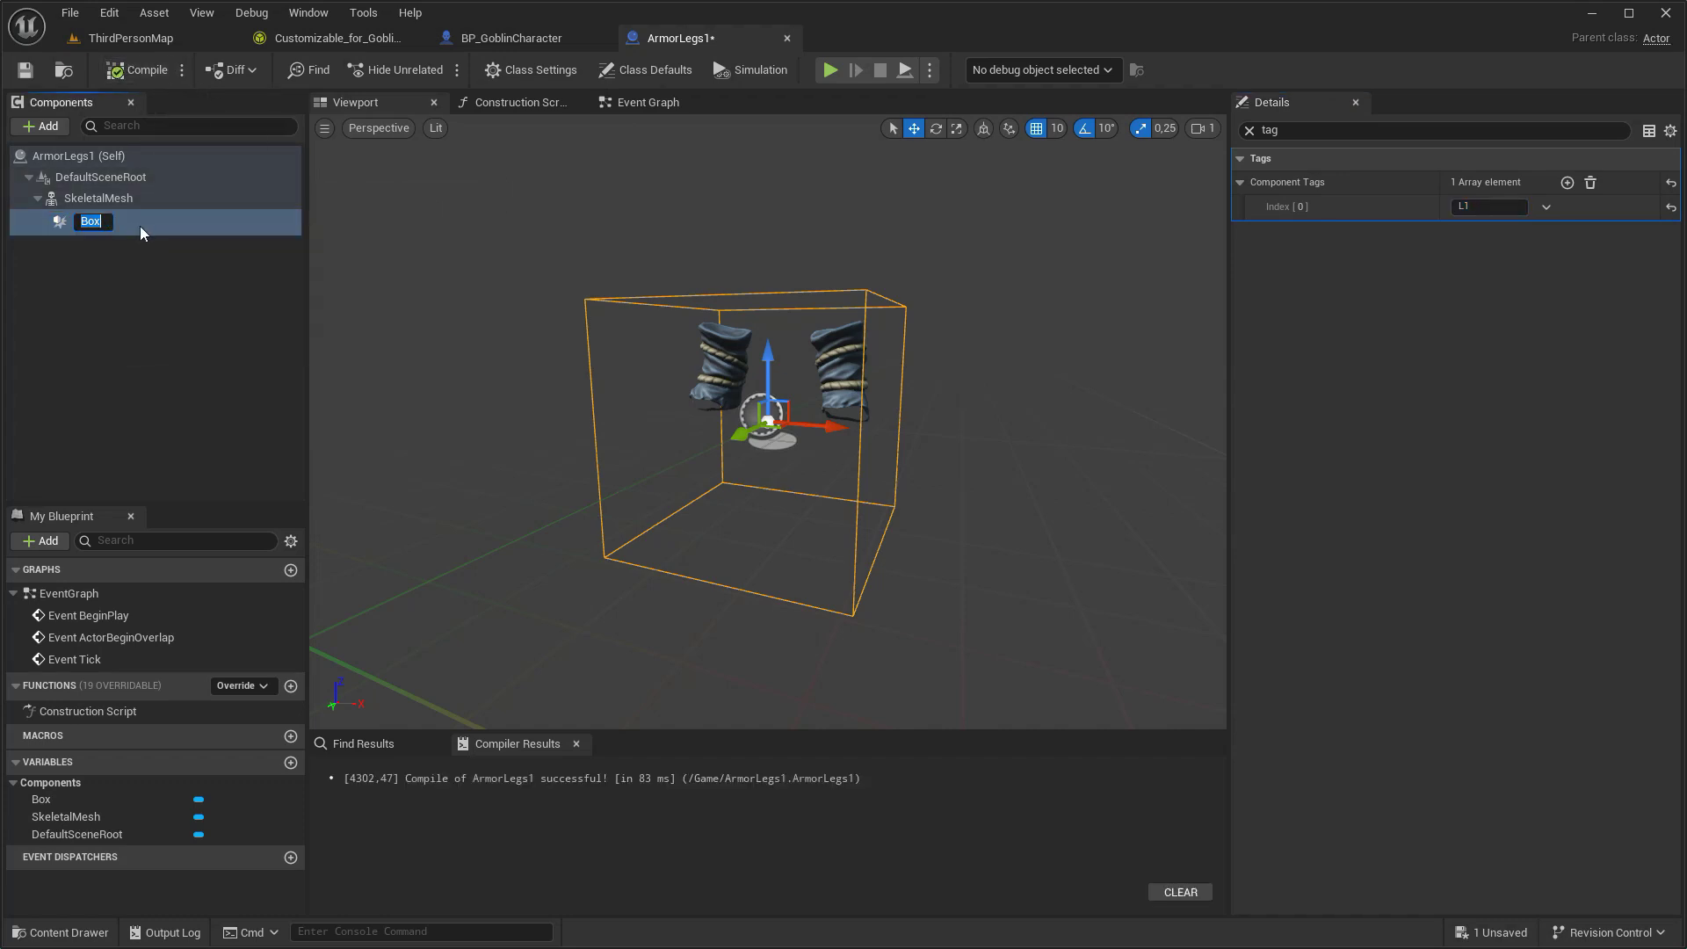
{"action": "type", "text": "LegArmor"}
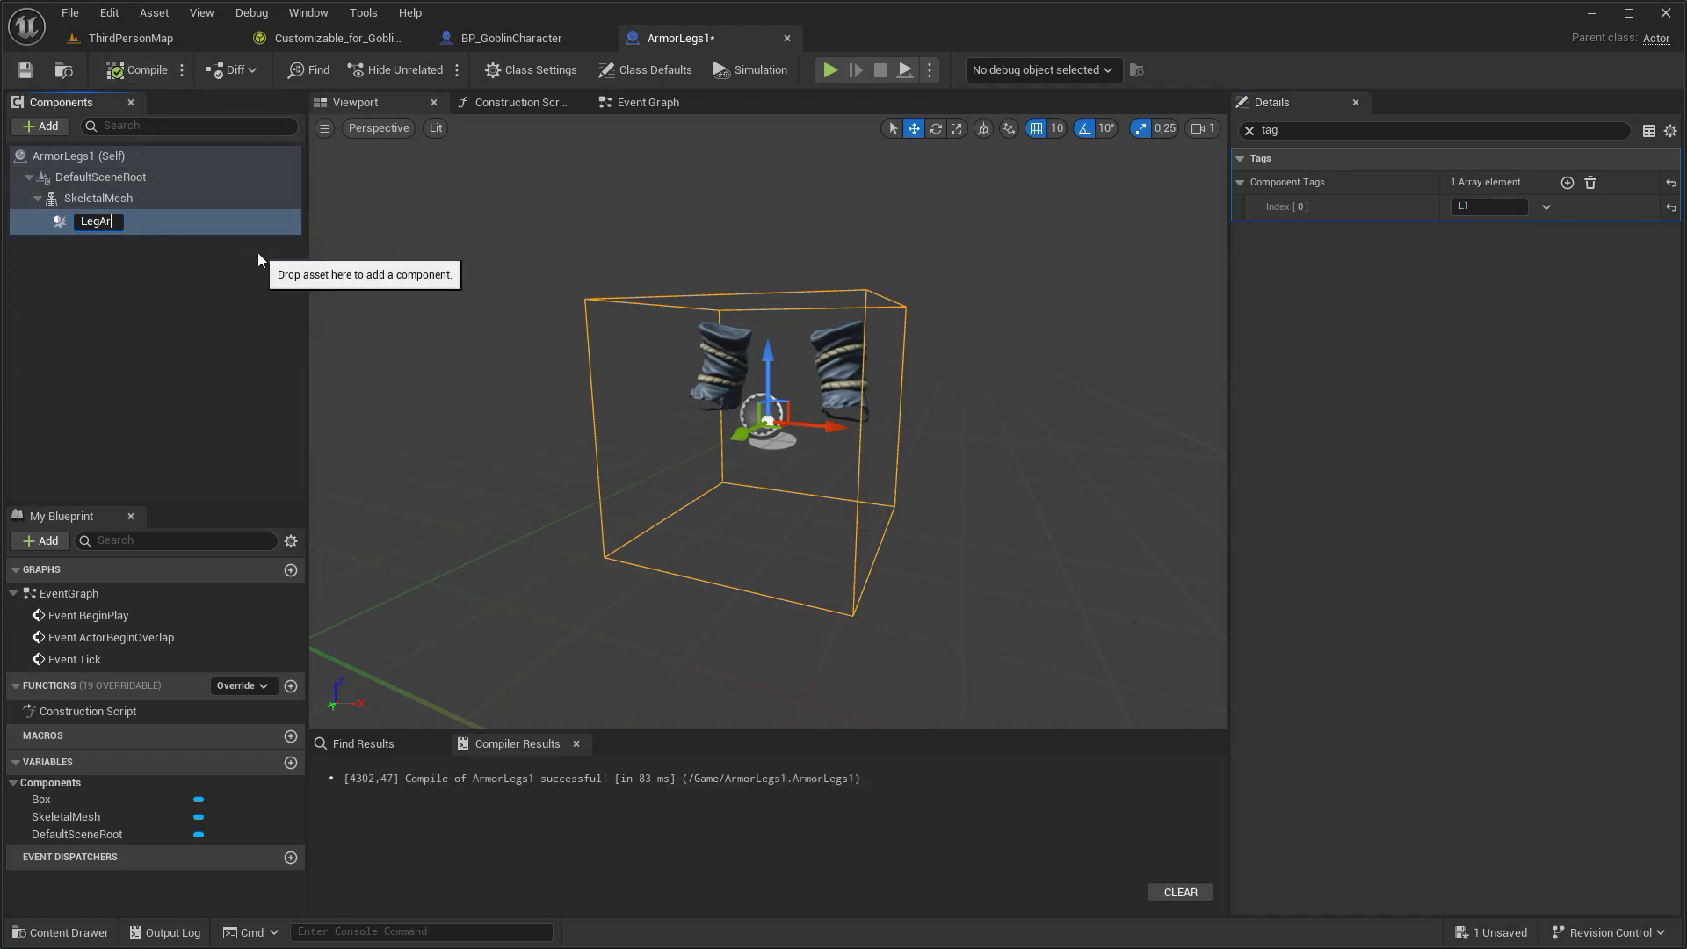
{"action": "key", "text": "Return"}
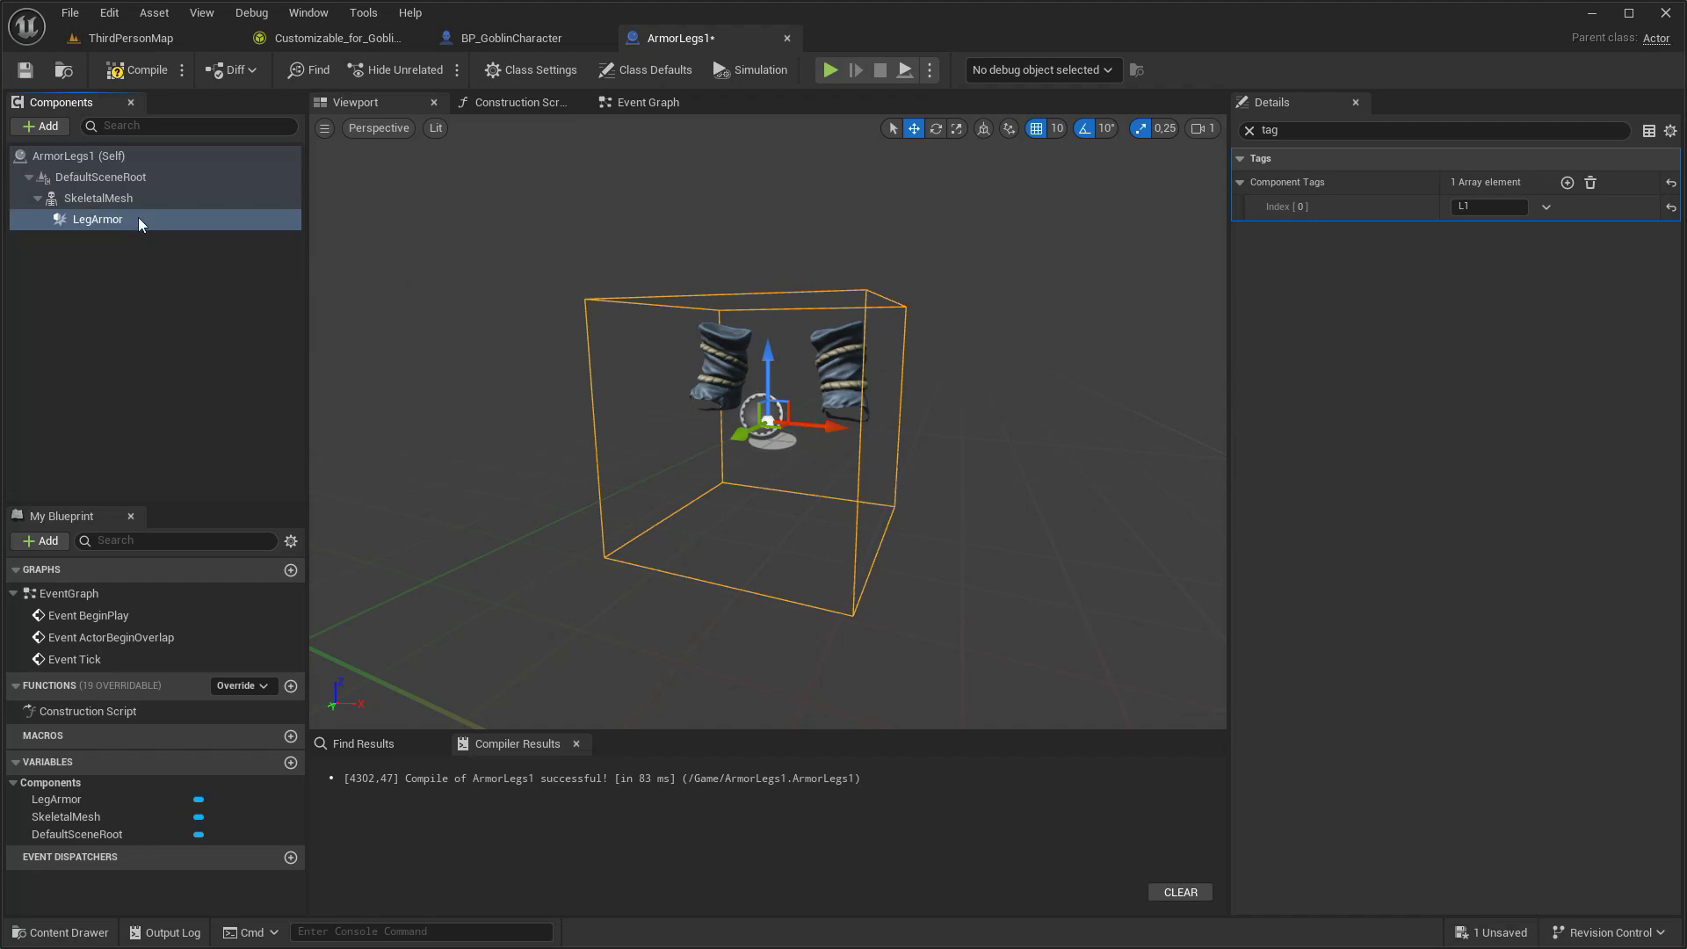
{"action": "left_click", "coordinate": [524, 42]}
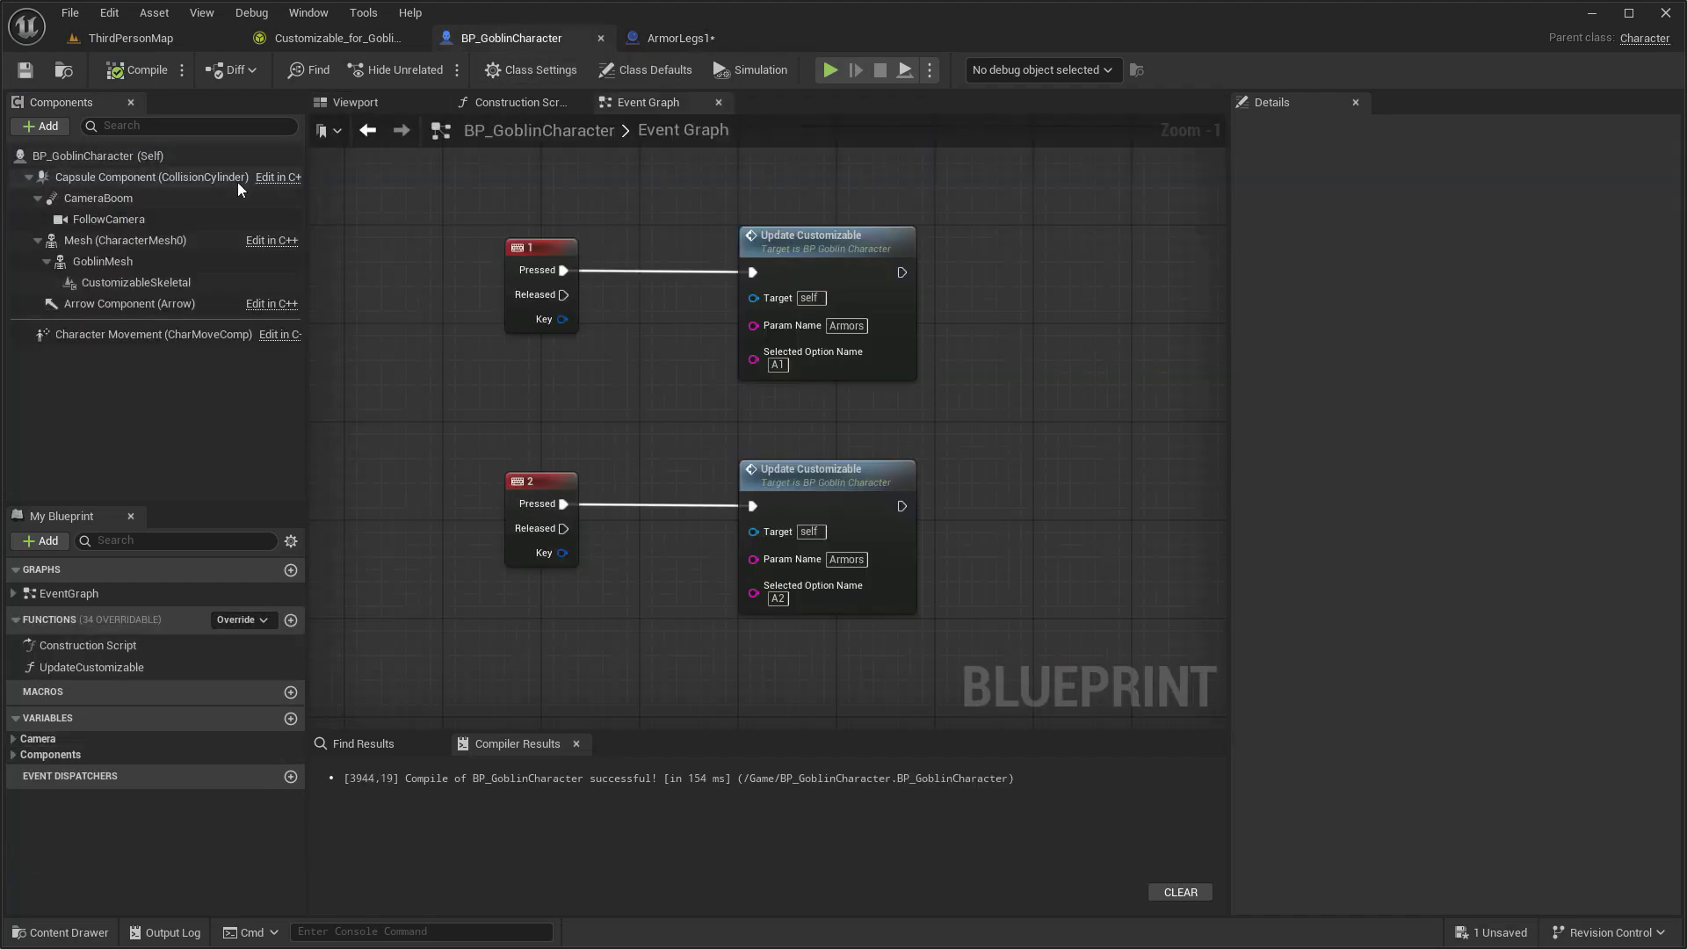
Add a capsule begin-overlap event comparing Other Comp's object name to 'LegArmor'.
{"action": "scroll", "coordinate": [1530, 384], "scroll_direction": "down", "scroll_amount": 5}
{"action": "scroll", "coordinate": [1529, 385], "scroll_direction": "down", "scroll_amount": 5}
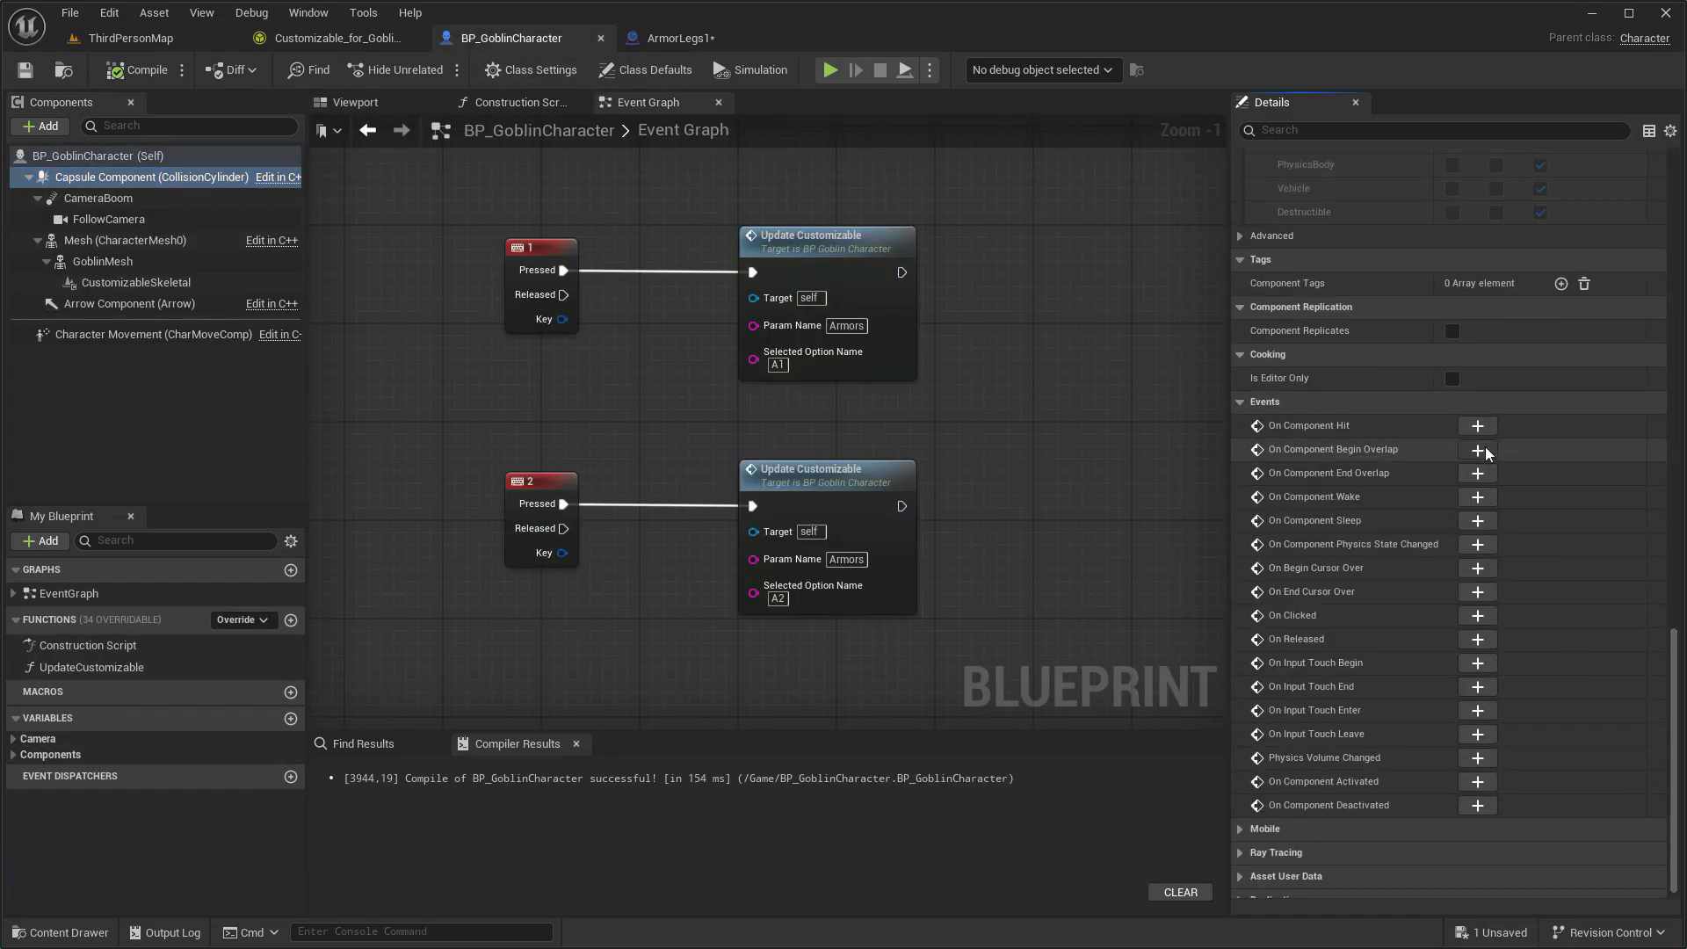
{"action": "left_click", "coordinate": [1470, 459]}
{"action": "scroll", "coordinate": [628, 350], "scroll_direction": "up", "scroll_amount": 2}
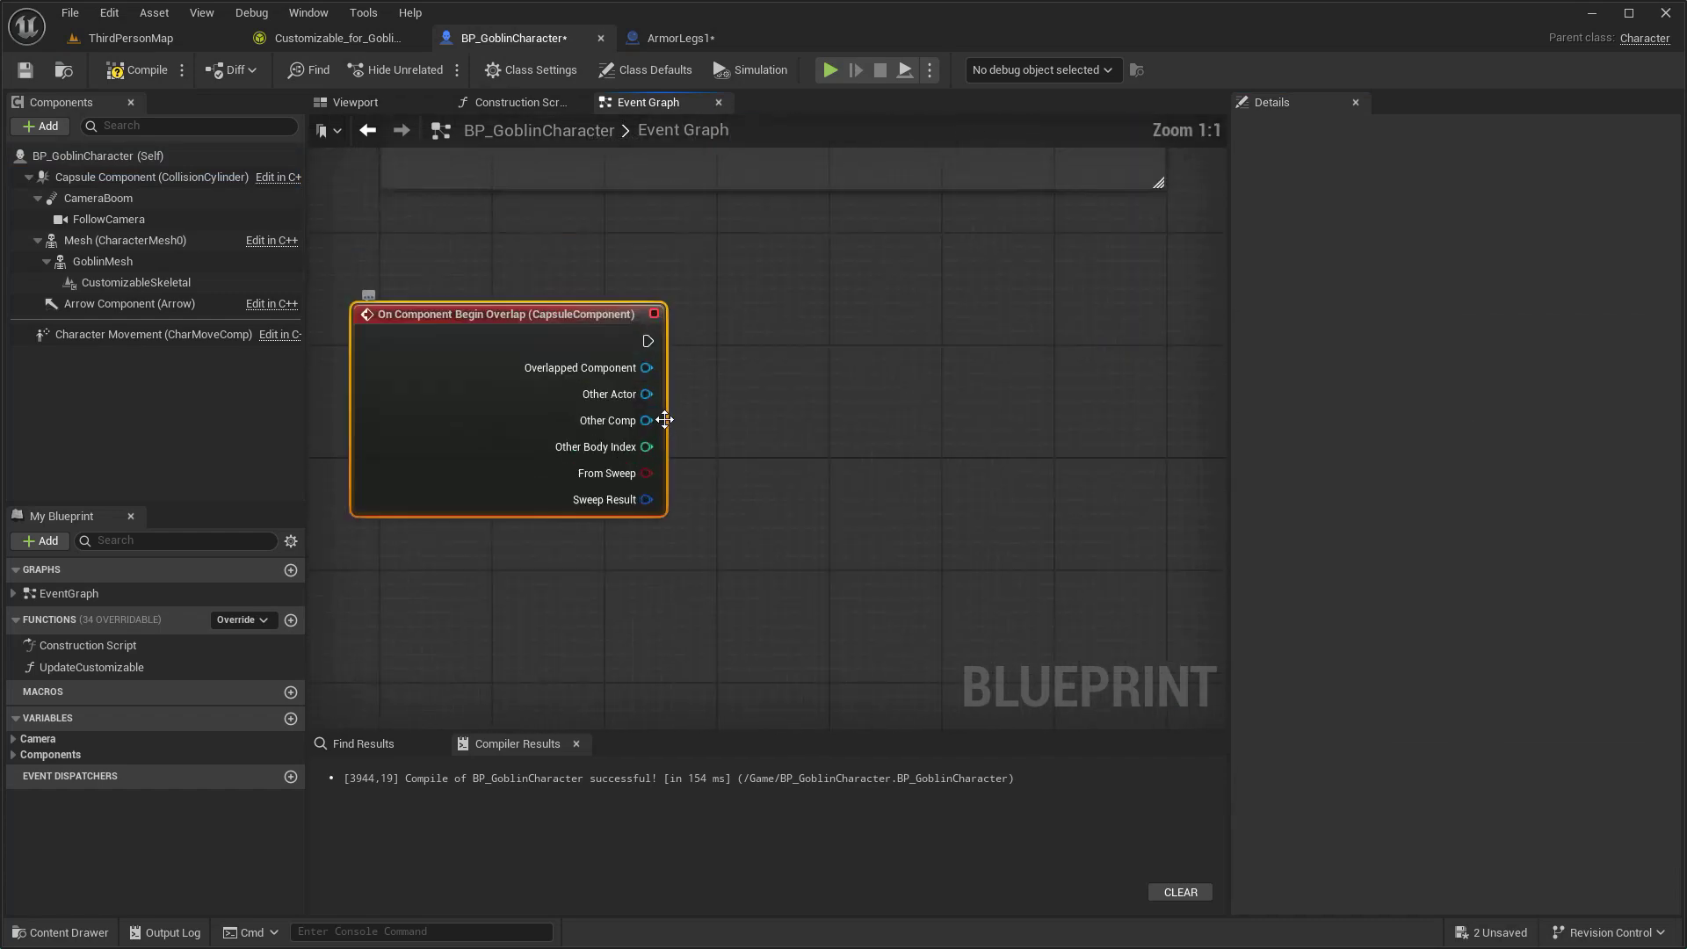
{"action": "left_click_drag", "start_coordinate": [654, 421], "coordinate": [807, 458]}
{"action": "type", "text": "get object na"}
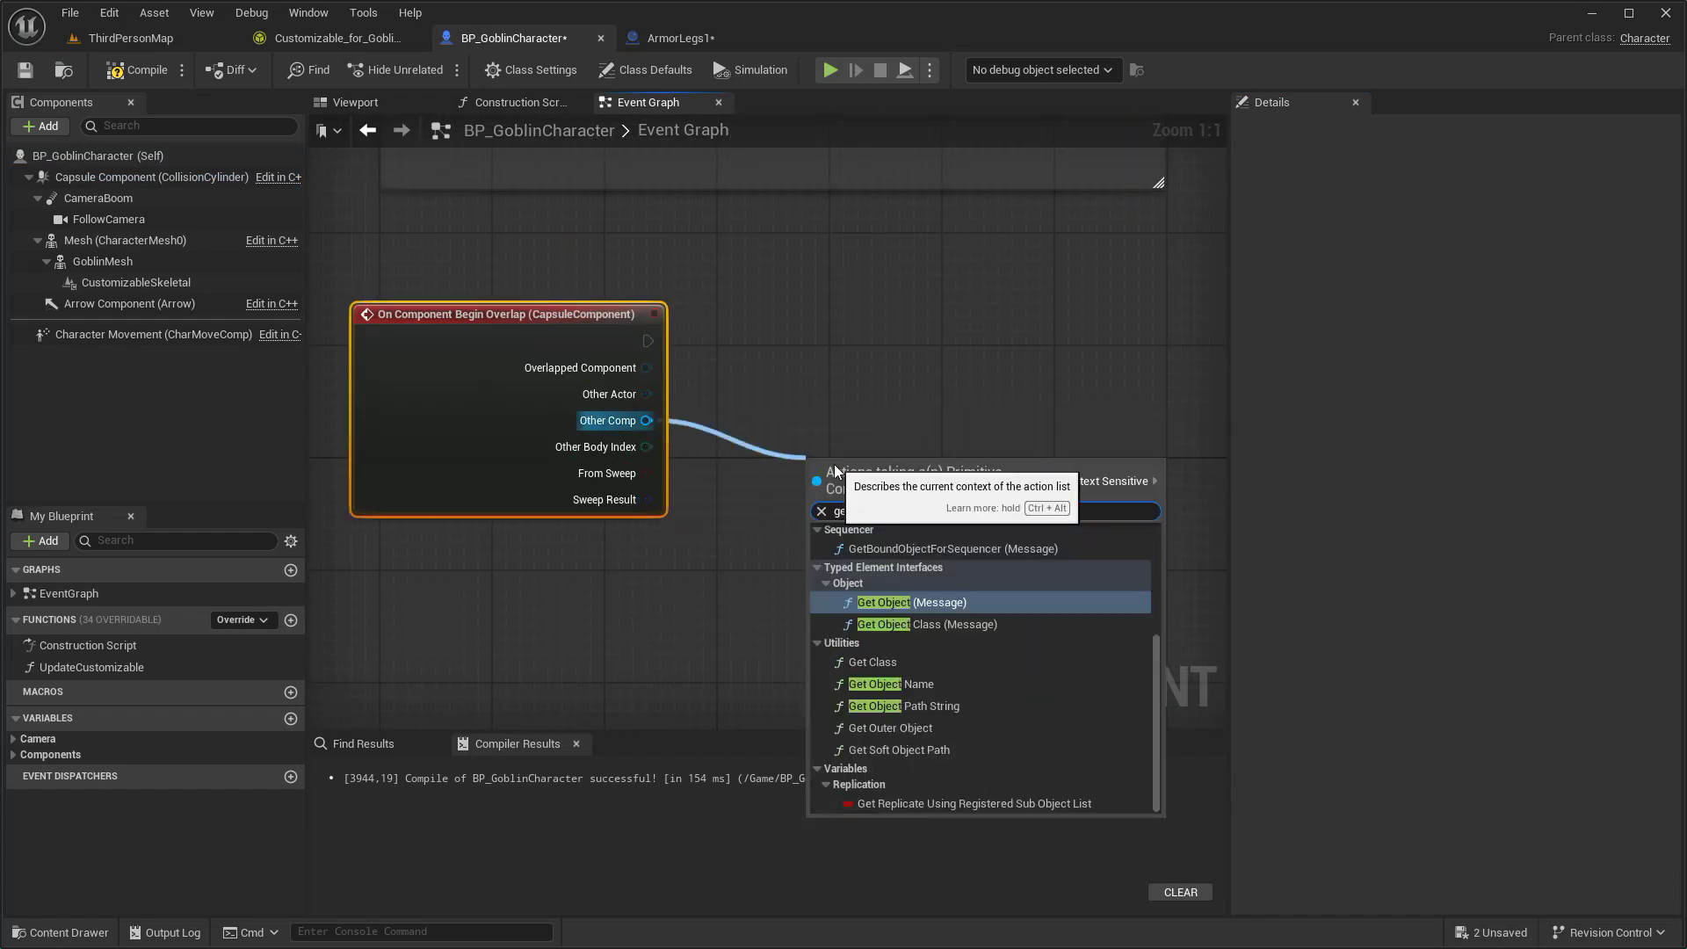
{"action": "left_click", "coordinate": [877, 585]}
{"action": "left_click_drag", "start_coordinate": [674, 474], "coordinate": [832, 477]}
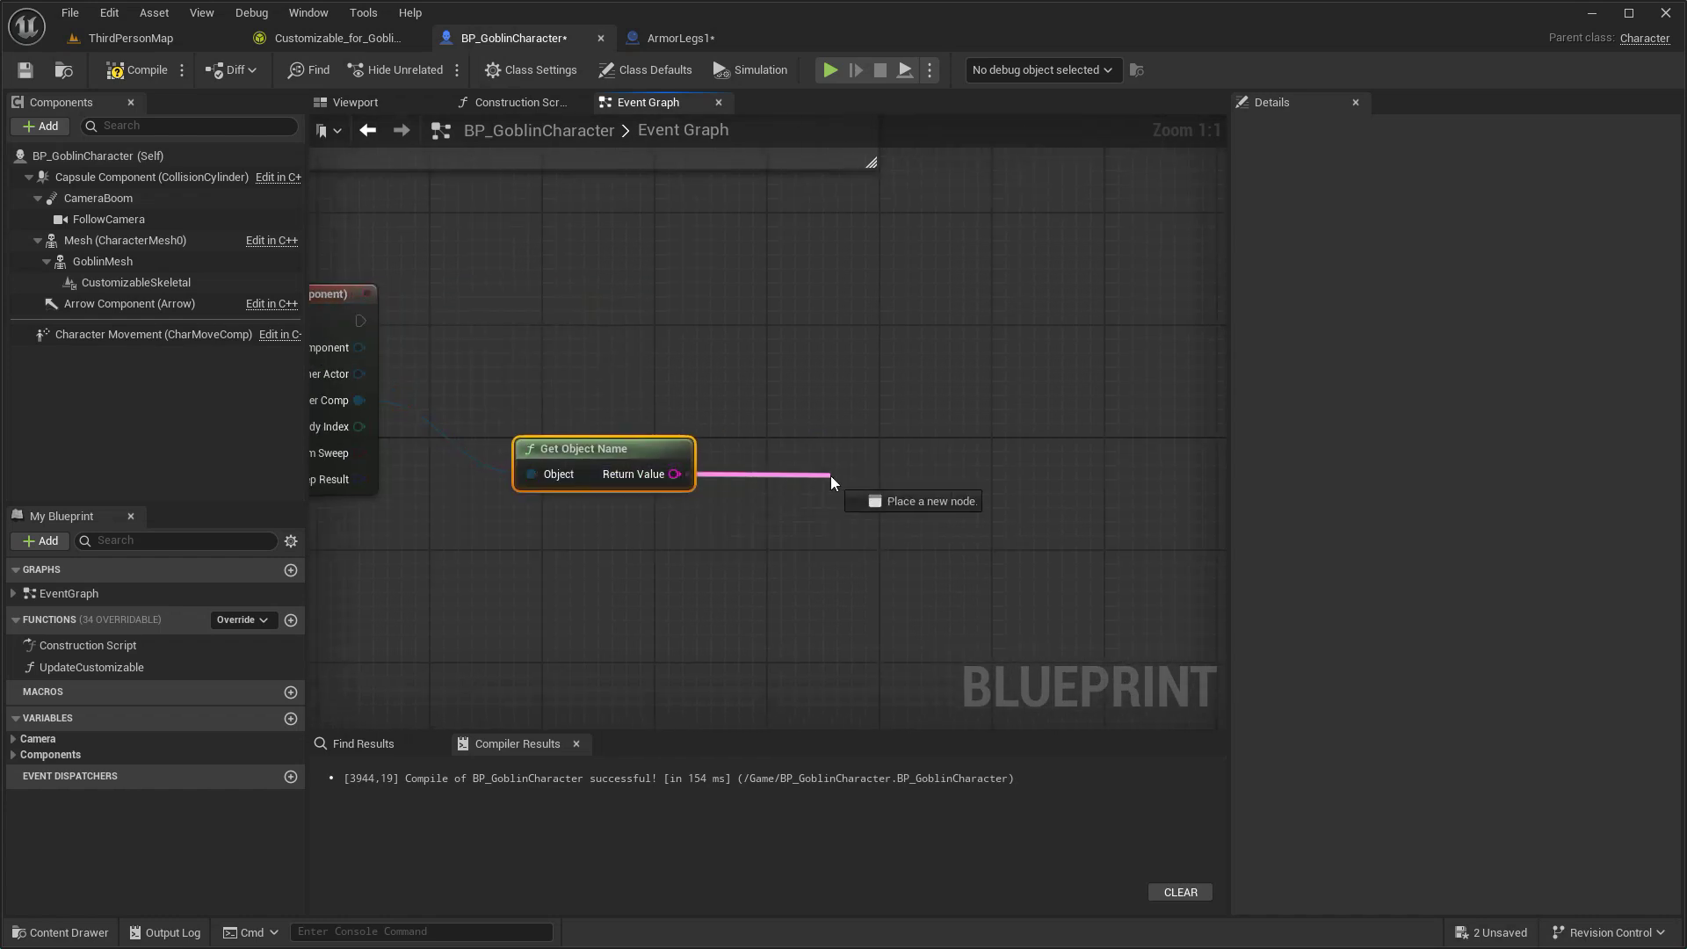
{"action": "type", "text": "=="}
{"action": "left_click", "coordinate": [942, 584]}
{"action": "left_click", "coordinate": [886, 493]}
{"action": "type", "text": "LegArmor"}
Branch on the LegArmor comparison and call Update Customizable on True.
{"action": "left_click_drag", "start_coordinate": [364, 323], "coordinate": [1044, 314]}
{"action": "scroll", "coordinate": [1136, 497], "scroll_direction": "down", "scroll_amount": 3}
{"action": "left_click", "coordinate": [1136, 498]}
{"action": "right_click_drag", "start_coordinate": [1164, 317], "coordinate": [1024, 325]}
{"action": "left_click_drag", "start_coordinate": [870, 488], "coordinate": [969, 355]}
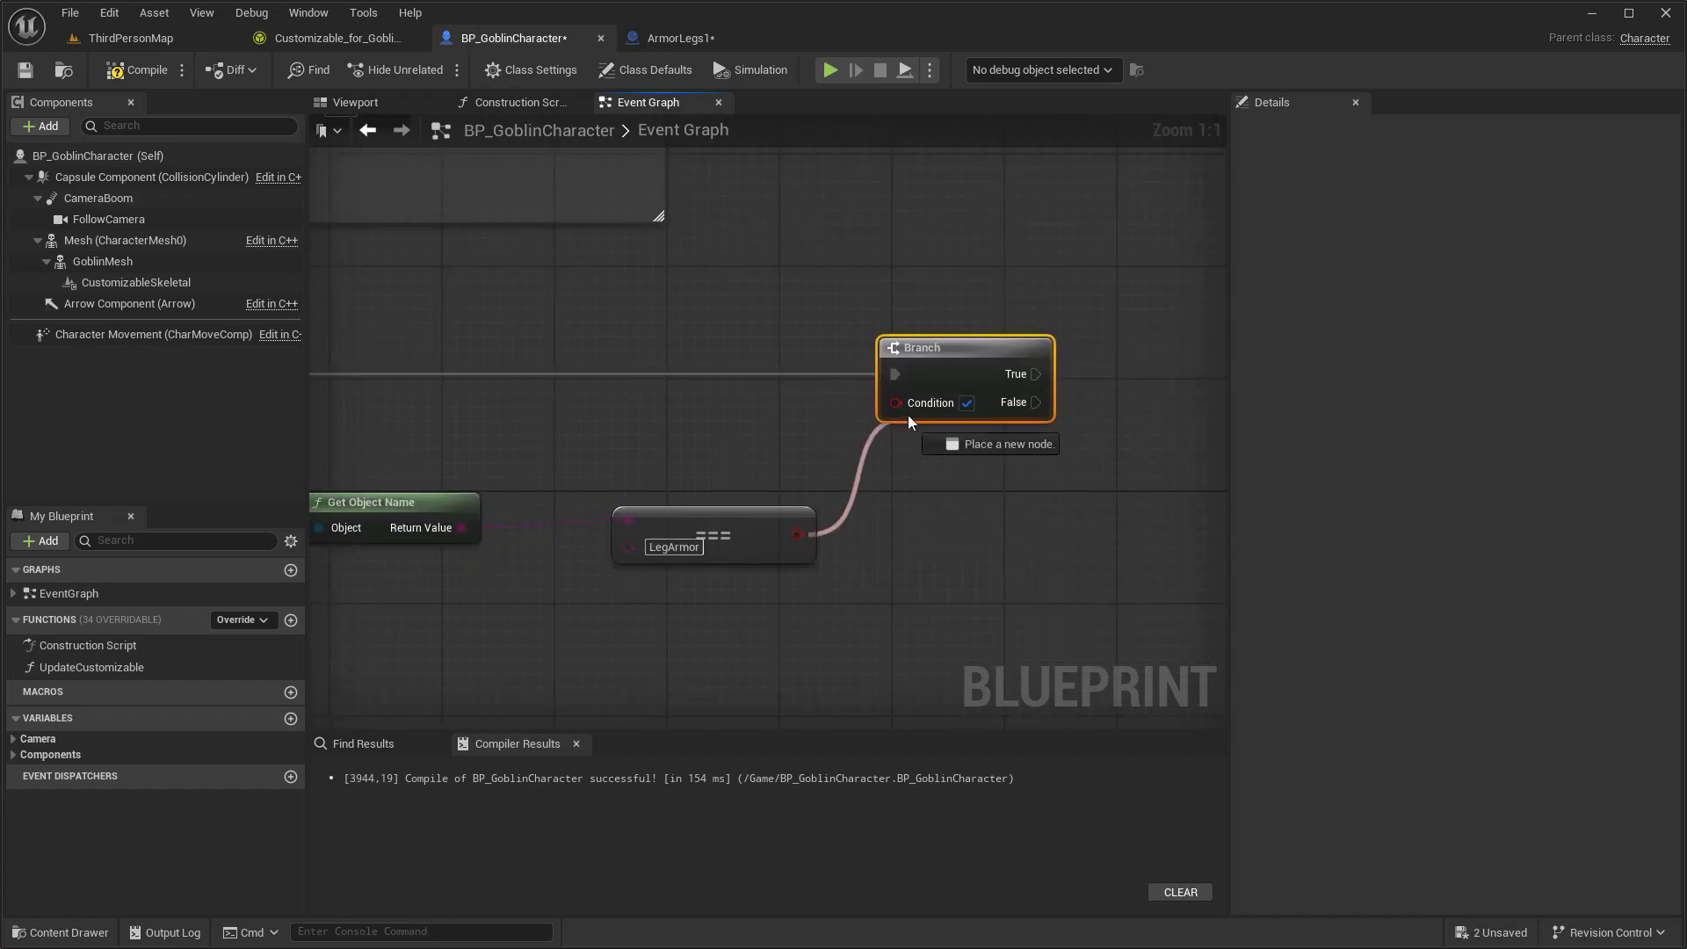
{"action": "left_click_drag", "start_coordinate": [91, 667], "coordinate": [1092, 328]}
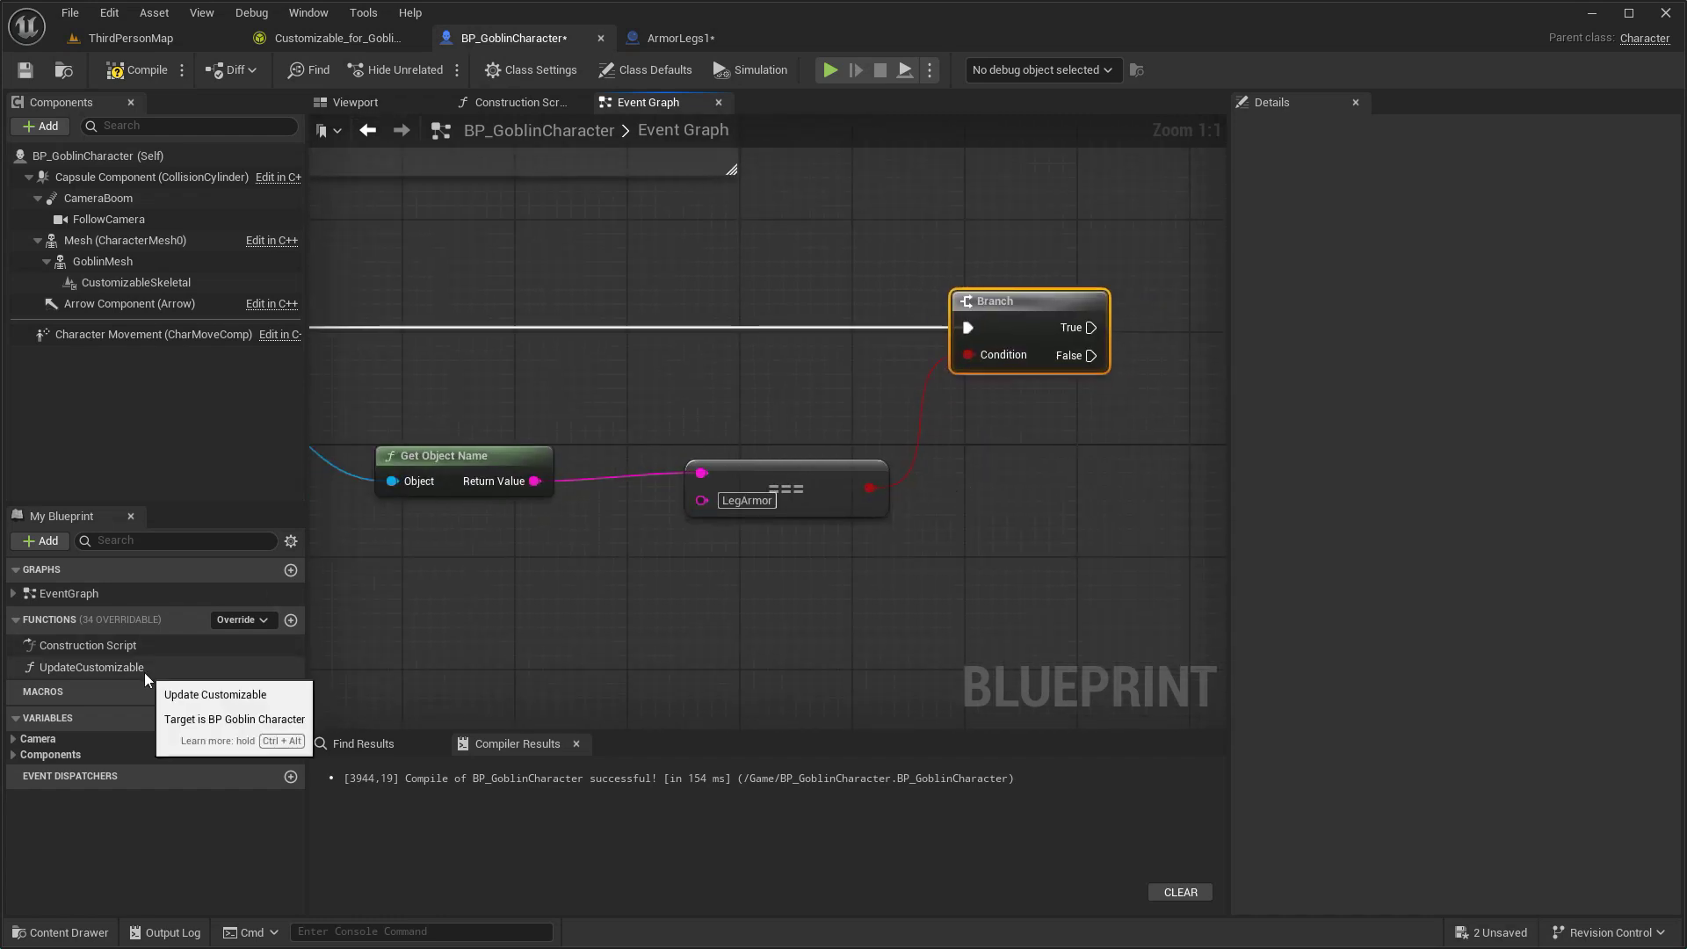
Get the overlapping component's Component Tags and take element 0 with a GET node.
{"action": "scroll", "coordinate": [963, 329], "scroll_direction": "up", "scroll_amount": 1}
{"action": "scroll", "coordinate": [932, 451], "scroll_direction": "down", "scroll_amount": 1}
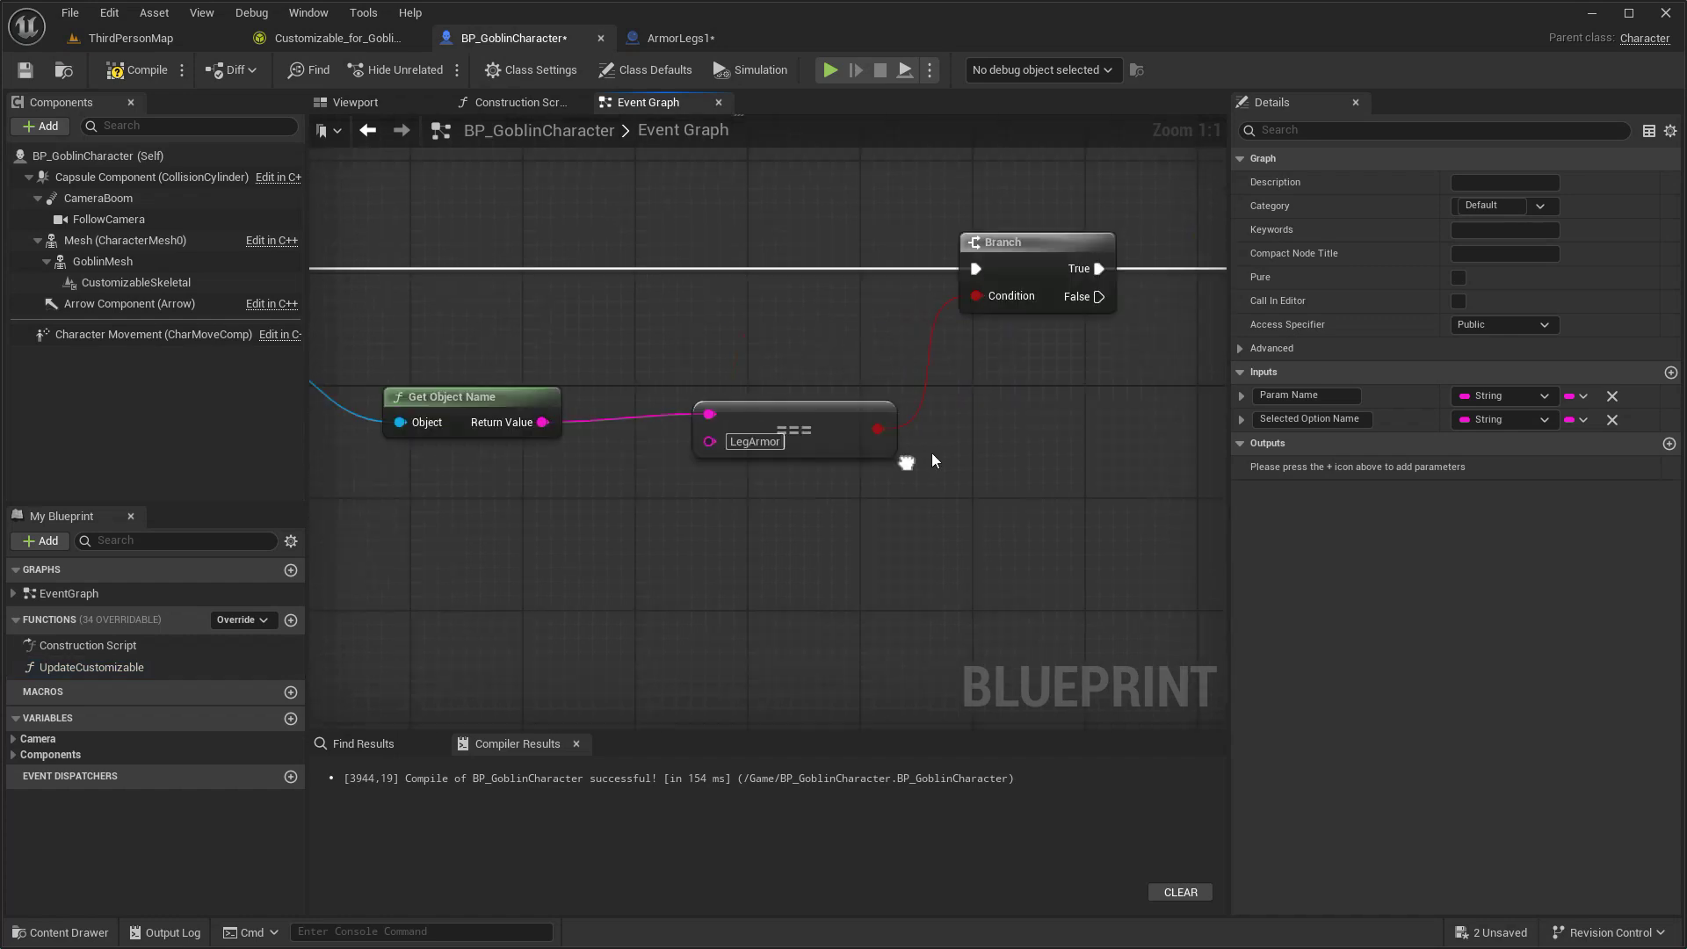
{"action": "scroll", "coordinate": [506, 443], "scroll_direction": "down", "scroll_amount": 1}
{"action": "left_click_drag", "start_coordinate": [376, 363], "coordinate": [529, 513]}
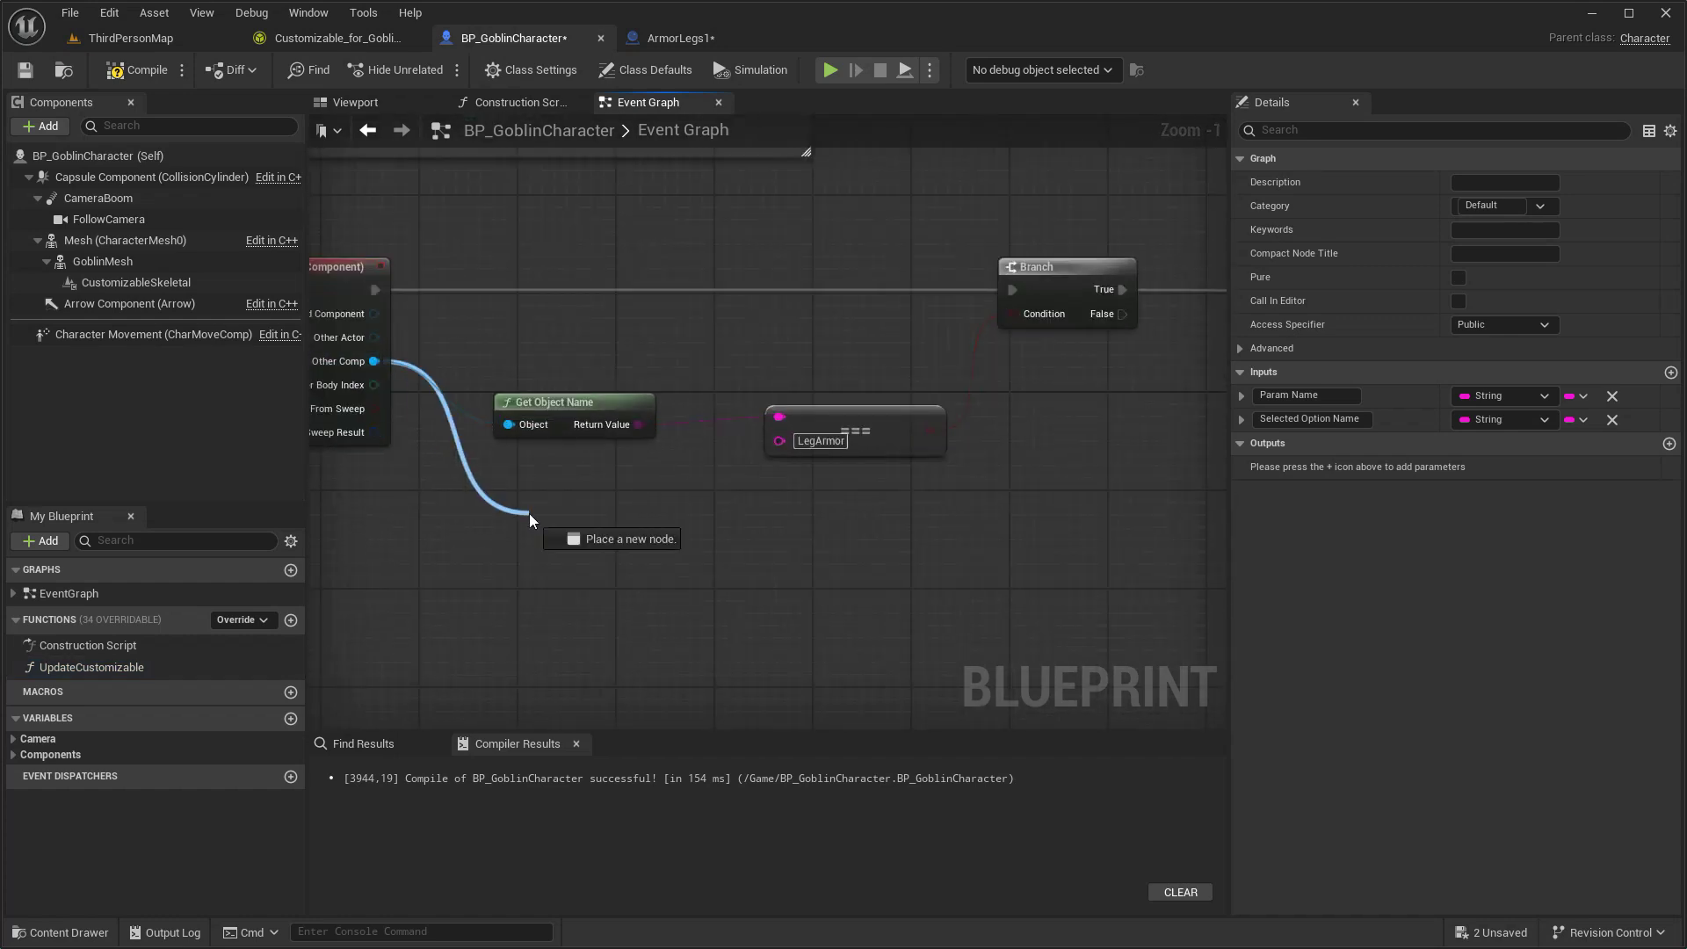
{"action": "type", "text": "tags"}
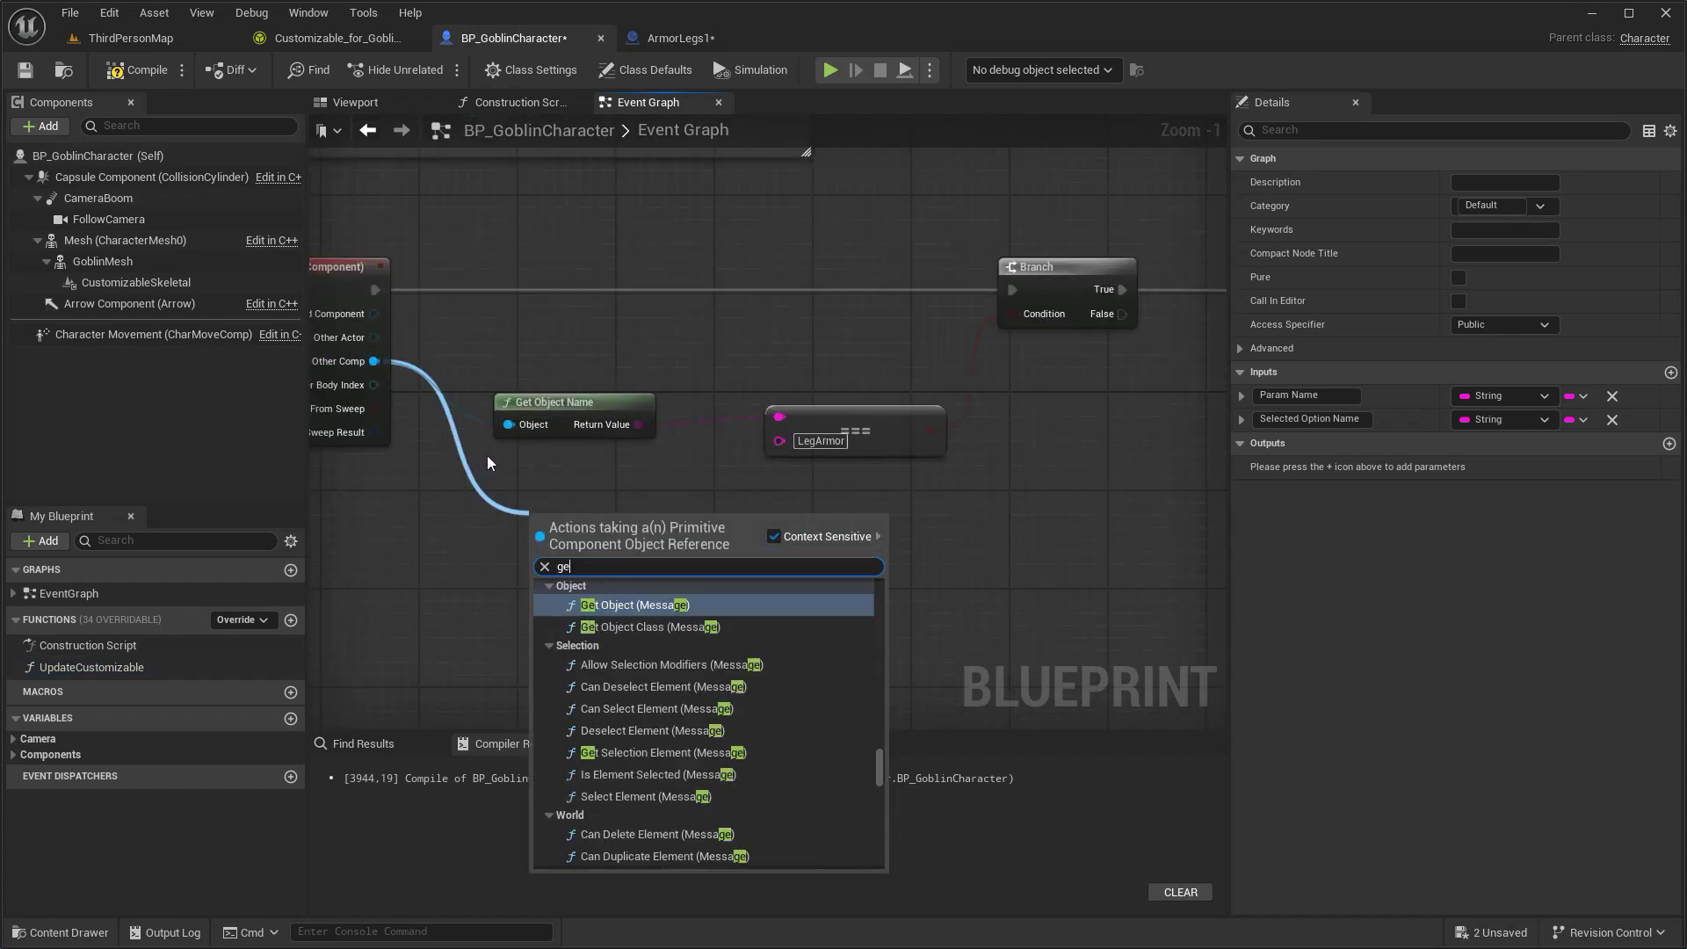
{"action": "left_click", "coordinate": [659, 606]}
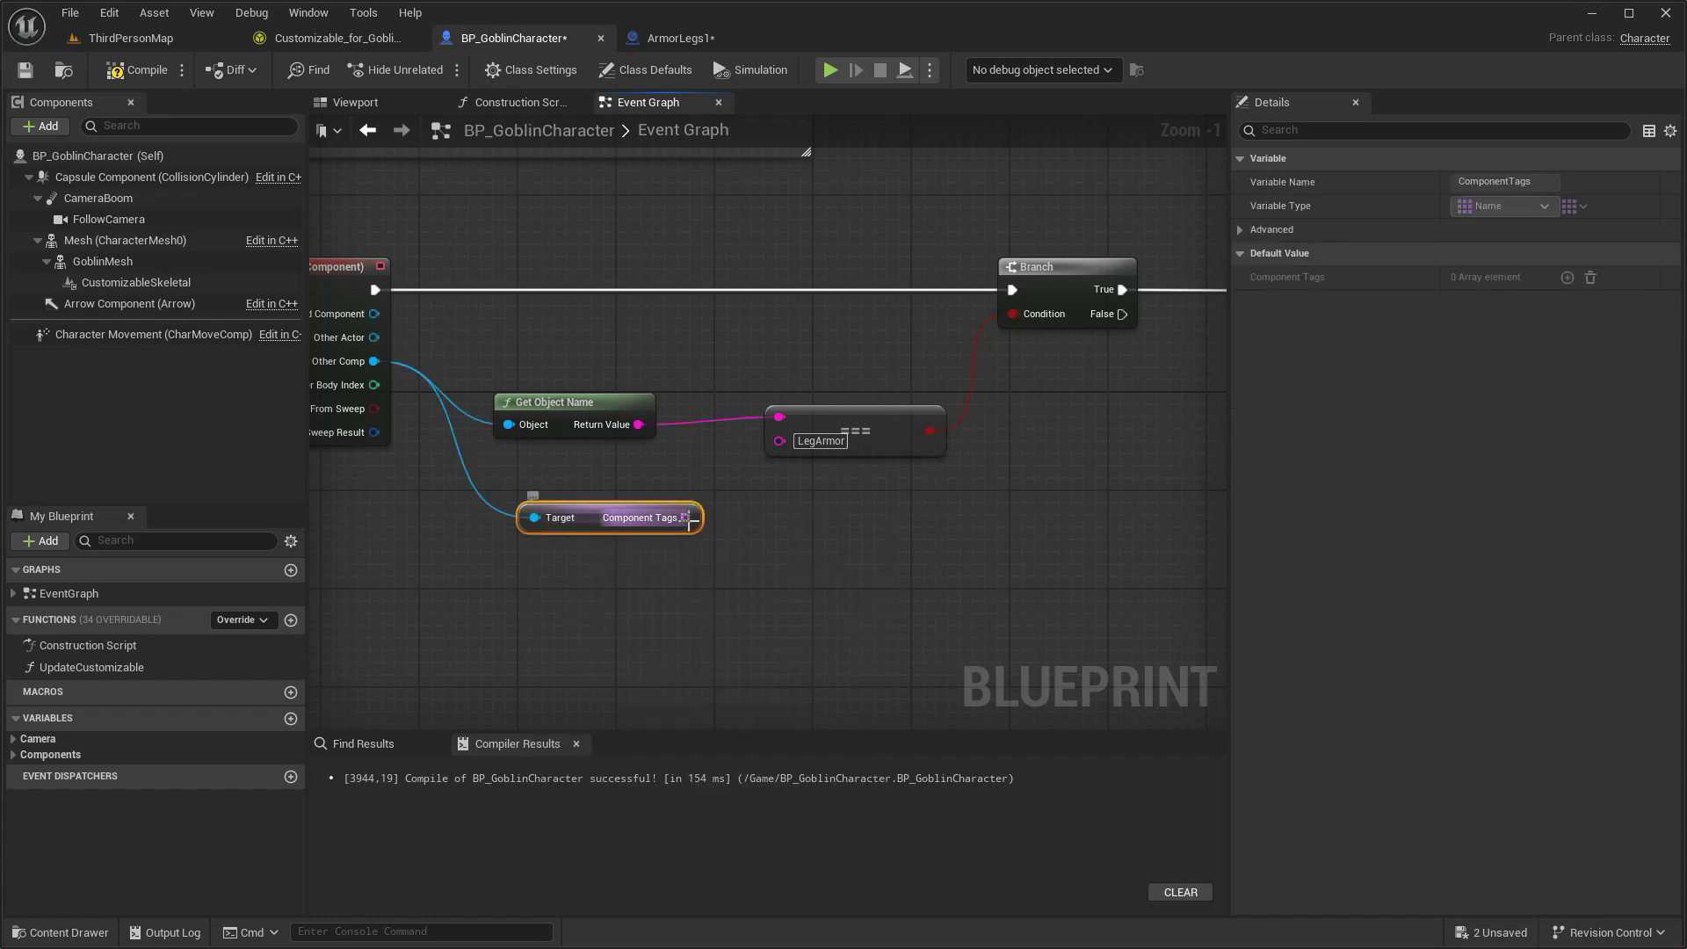
{"action": "left_click_drag", "start_coordinate": [690, 519], "coordinate": [921, 515]}
{"action": "type", "text": "get"}
{"action": "left_click", "coordinate": [1020, 703]}
{"action": "right_click_drag", "start_coordinate": [1054, 534], "coordinate": [605, 618]}
Convert the first tag to a string and wire it into Selected Option Name.
{"action": "left_click_drag", "start_coordinate": [601, 616], "coordinate": [703, 608]}
{"action": "type", "text": "to str"}
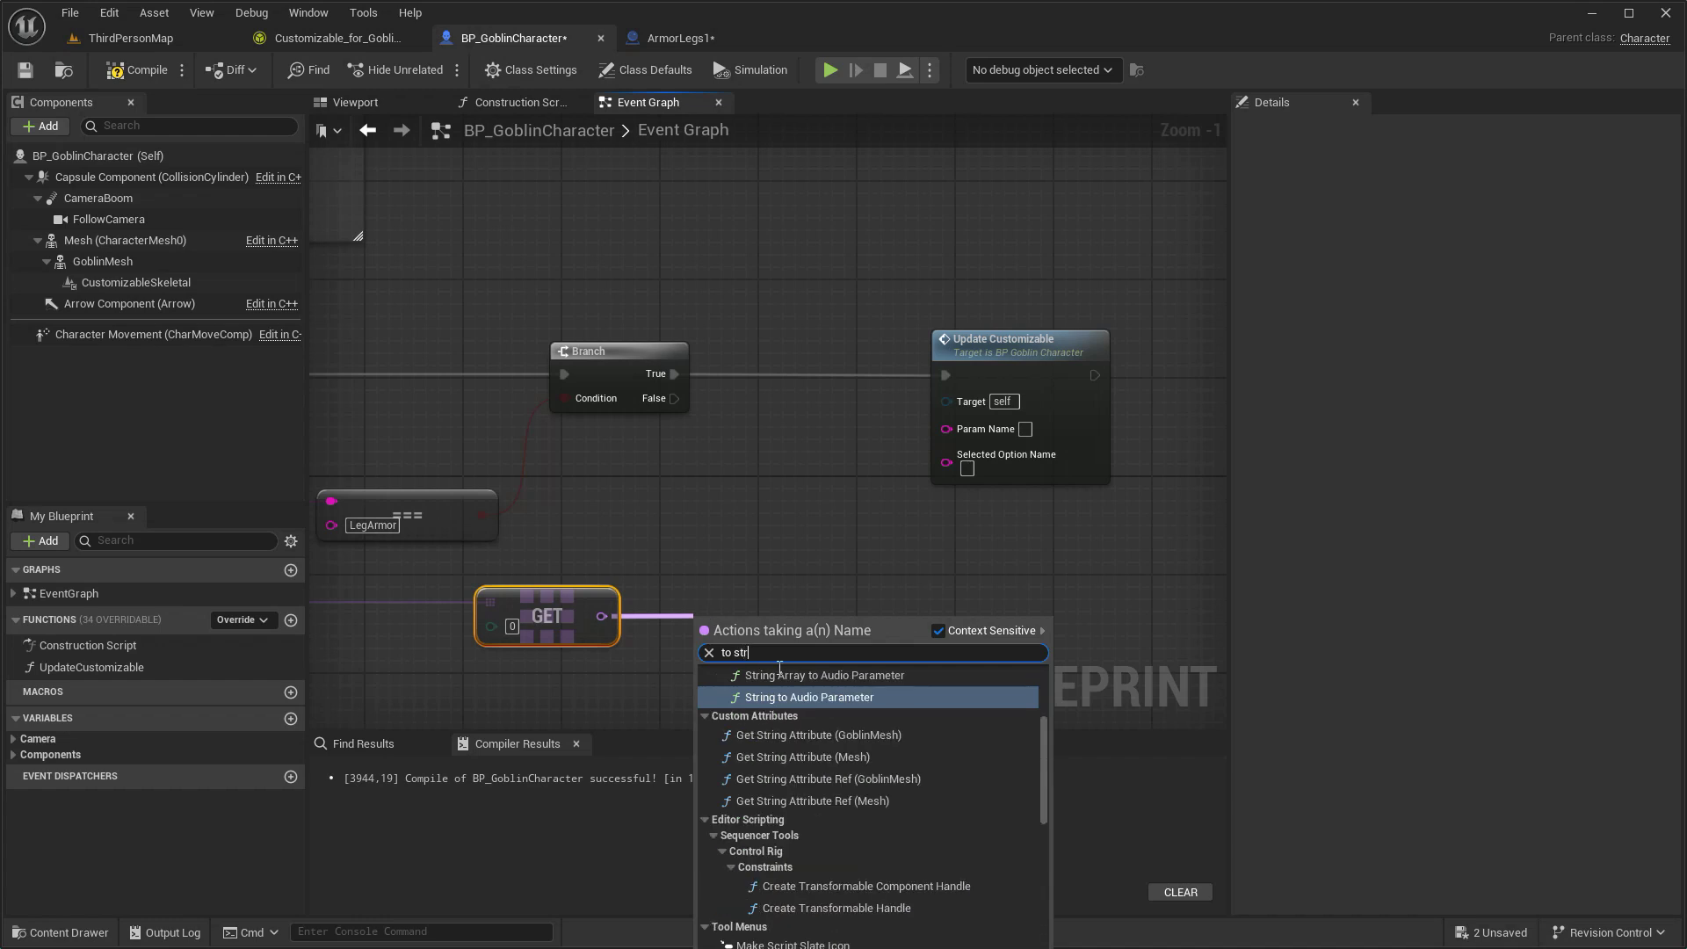
{"action": "scroll", "coordinate": [833, 879], "scroll_direction": "down", "scroll_amount": 4}
{"action": "left_click", "coordinate": [823, 896]}
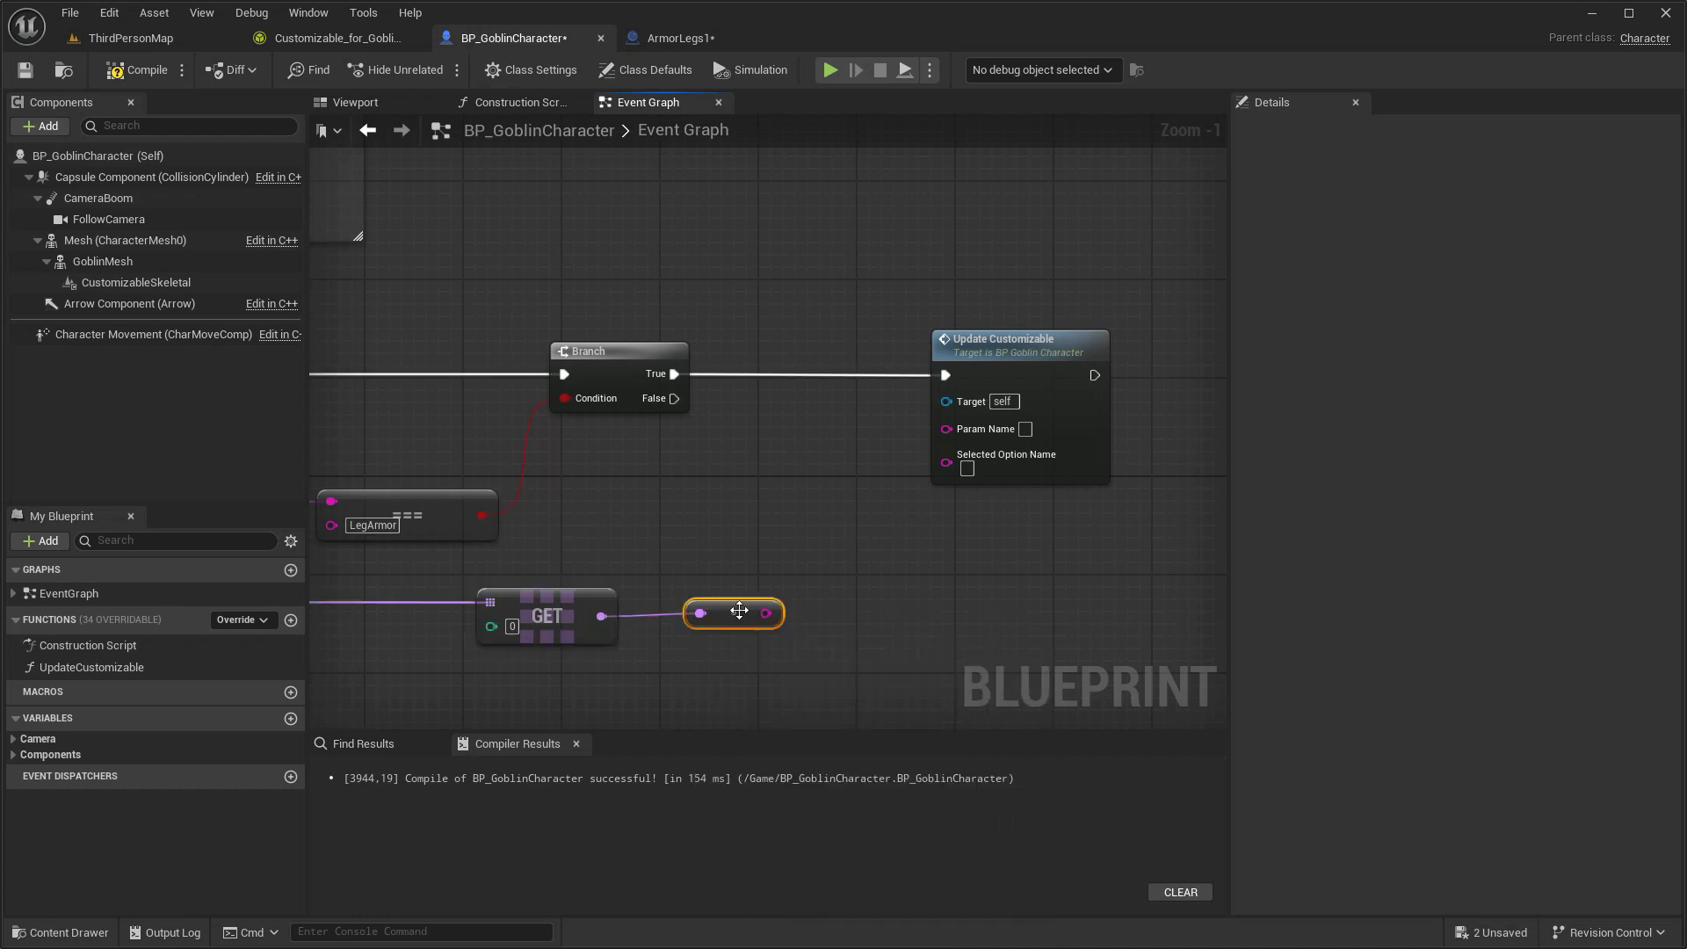
{"action": "left_click_drag", "start_coordinate": [765, 614], "coordinate": [946, 463]}
{"action": "right_click_drag", "start_coordinate": [820, 549], "coordinate": [915, 479]}
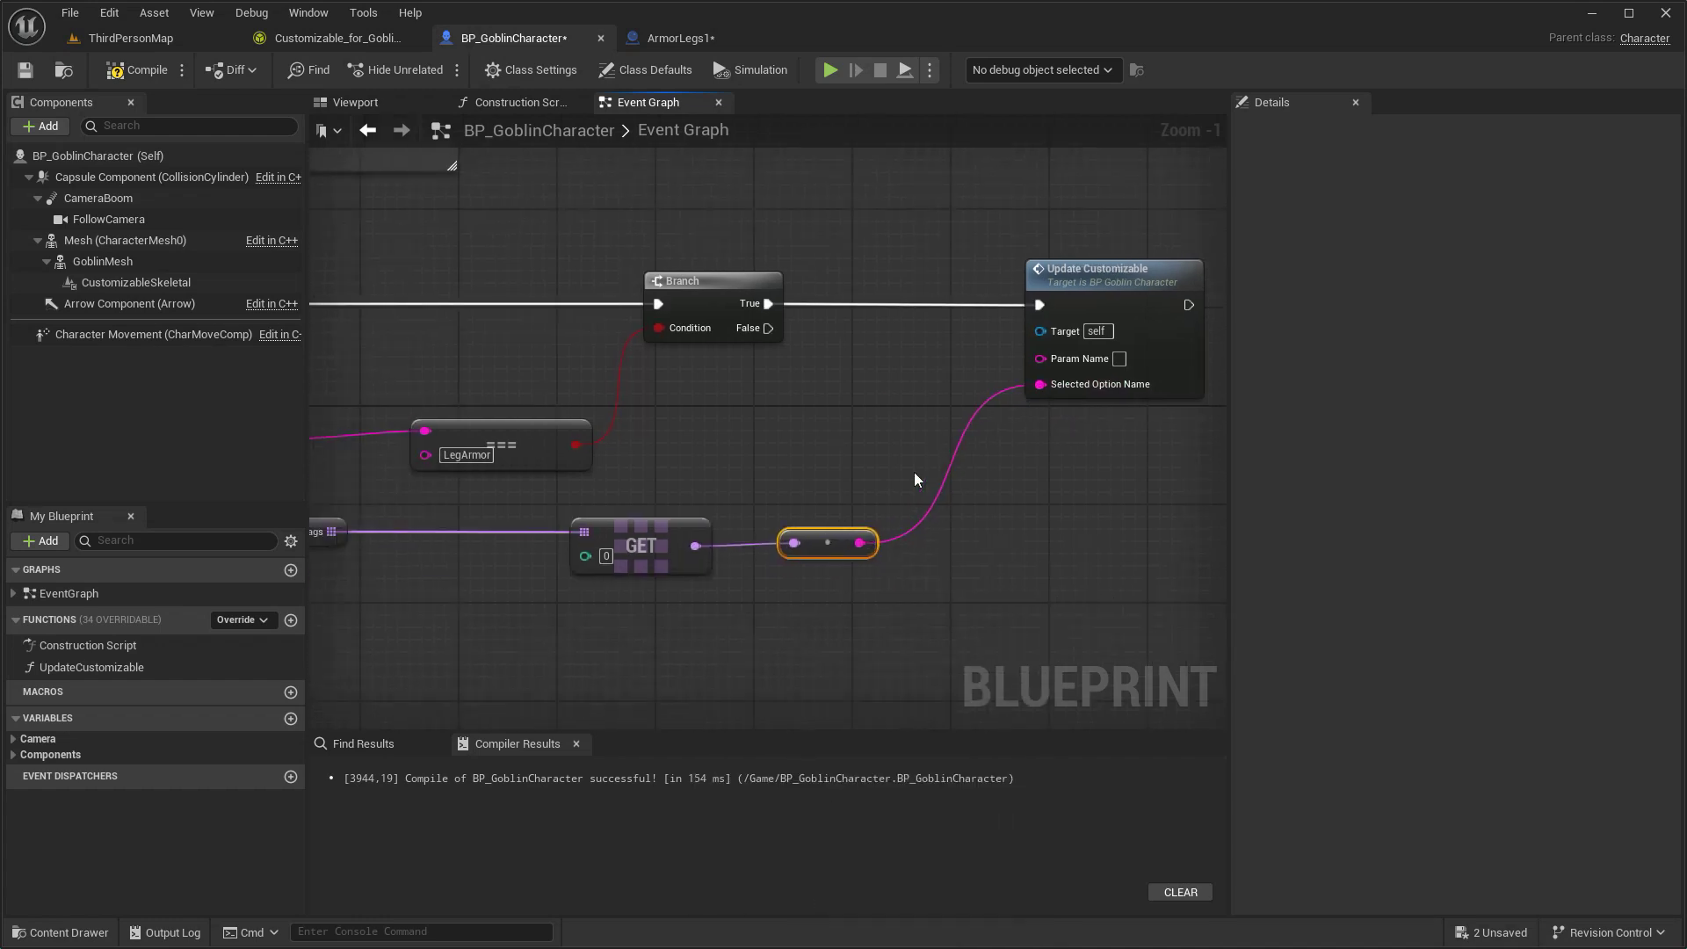
Check the Customizable_for_Goblin graph, then return to the ArmorLegs1 blueprint.
{"action": "left_click", "coordinate": [683, 41]}
{"action": "left_click", "coordinate": [339, 37]}
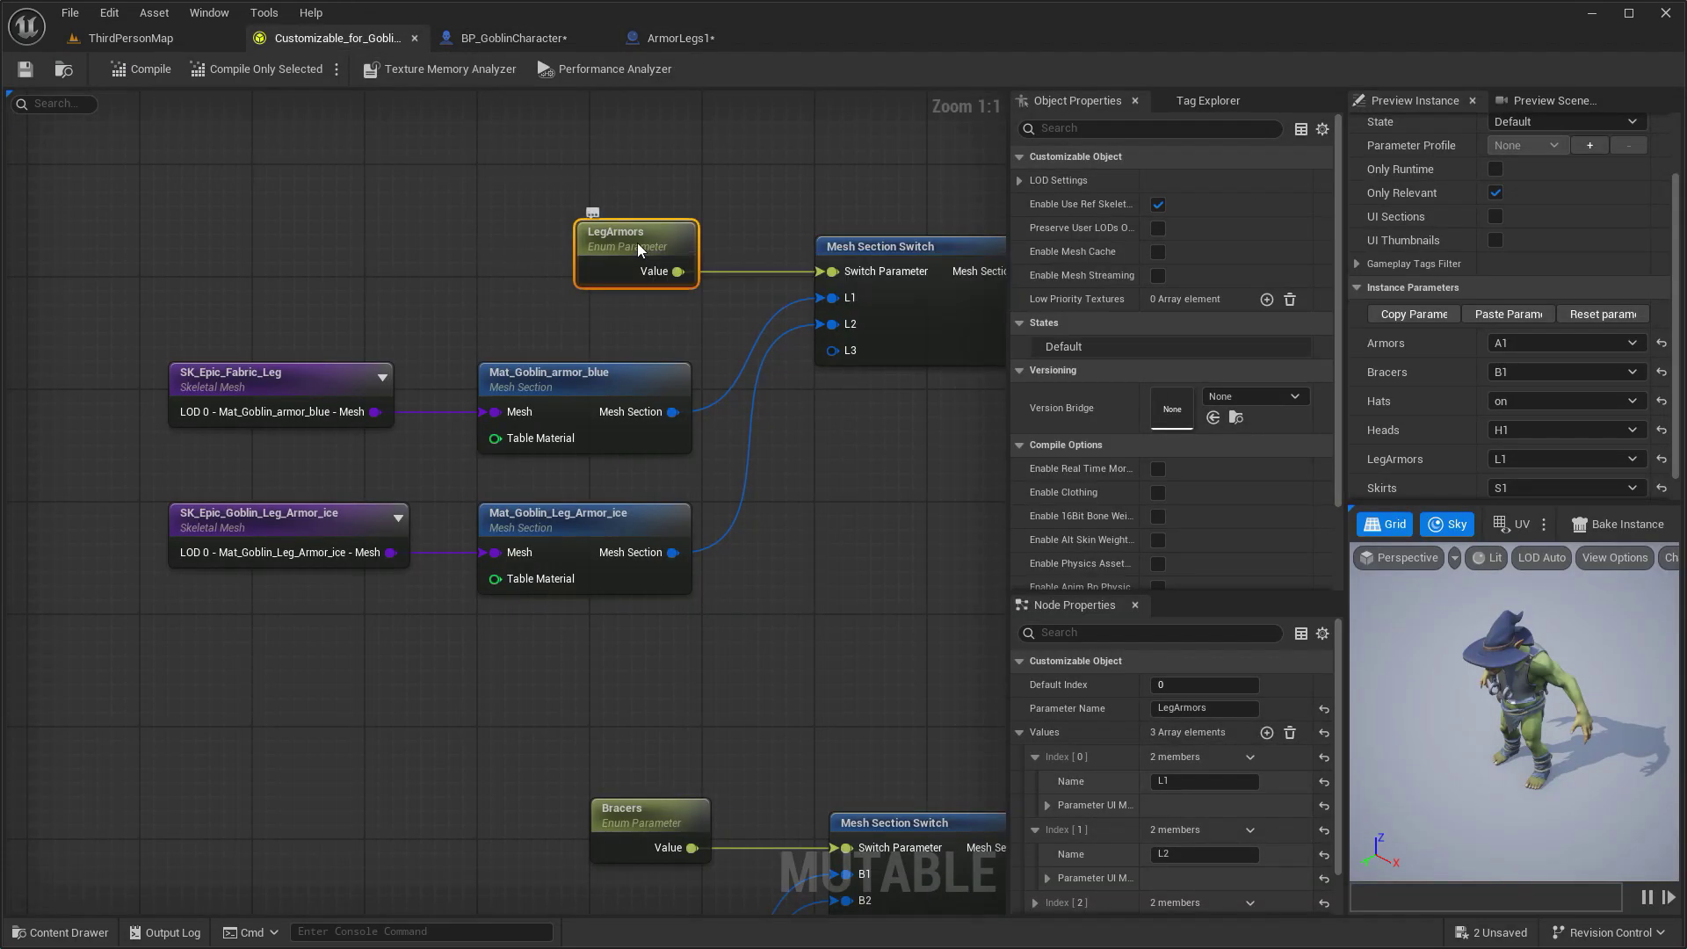
{"action": "left_click", "coordinate": [650, 40]}
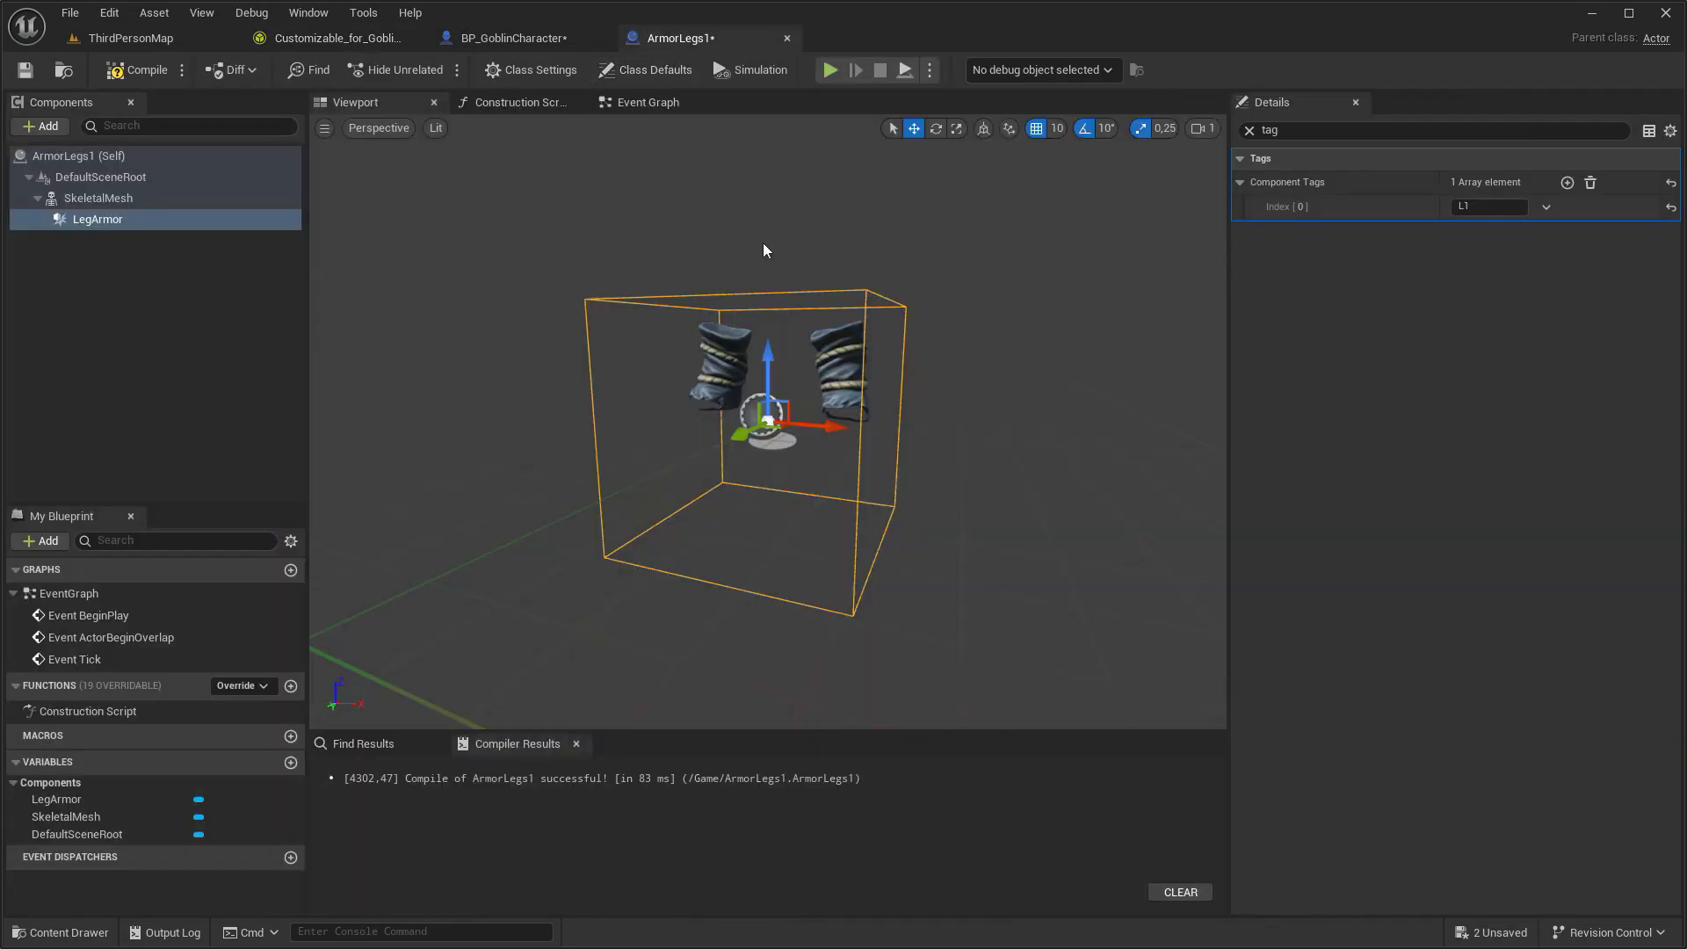
Add a second Component Tag 'LegArmor' to ArmorLegs1's box.
{"action": "left_click", "coordinate": [1567, 182]}
{"action": "left_click", "coordinate": [1488, 231]}
{"action": "type", "text": "LegArmor"}
Duplicate the GET node for tag index 1, convert it to string, and wire it to Param Name.
{"action": "left_click", "coordinate": [542, 46]}
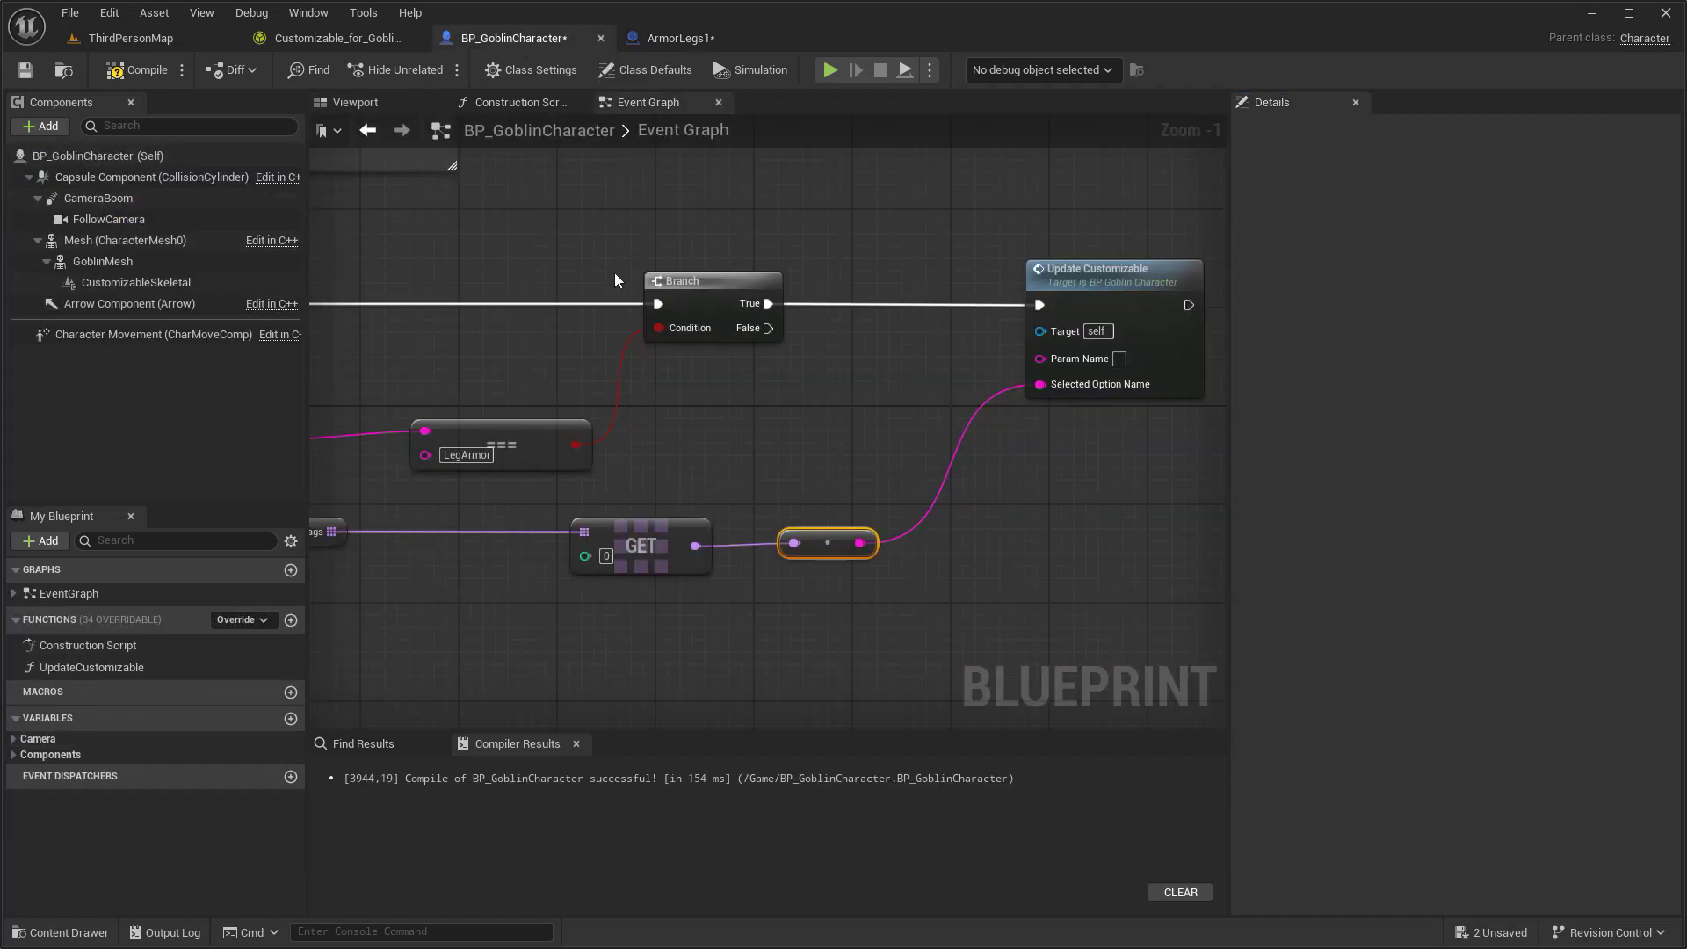
{"action": "right_click_drag", "start_coordinate": [615, 279], "coordinate": [754, 164]}
{"action": "key", "text": "ctrl+d"}
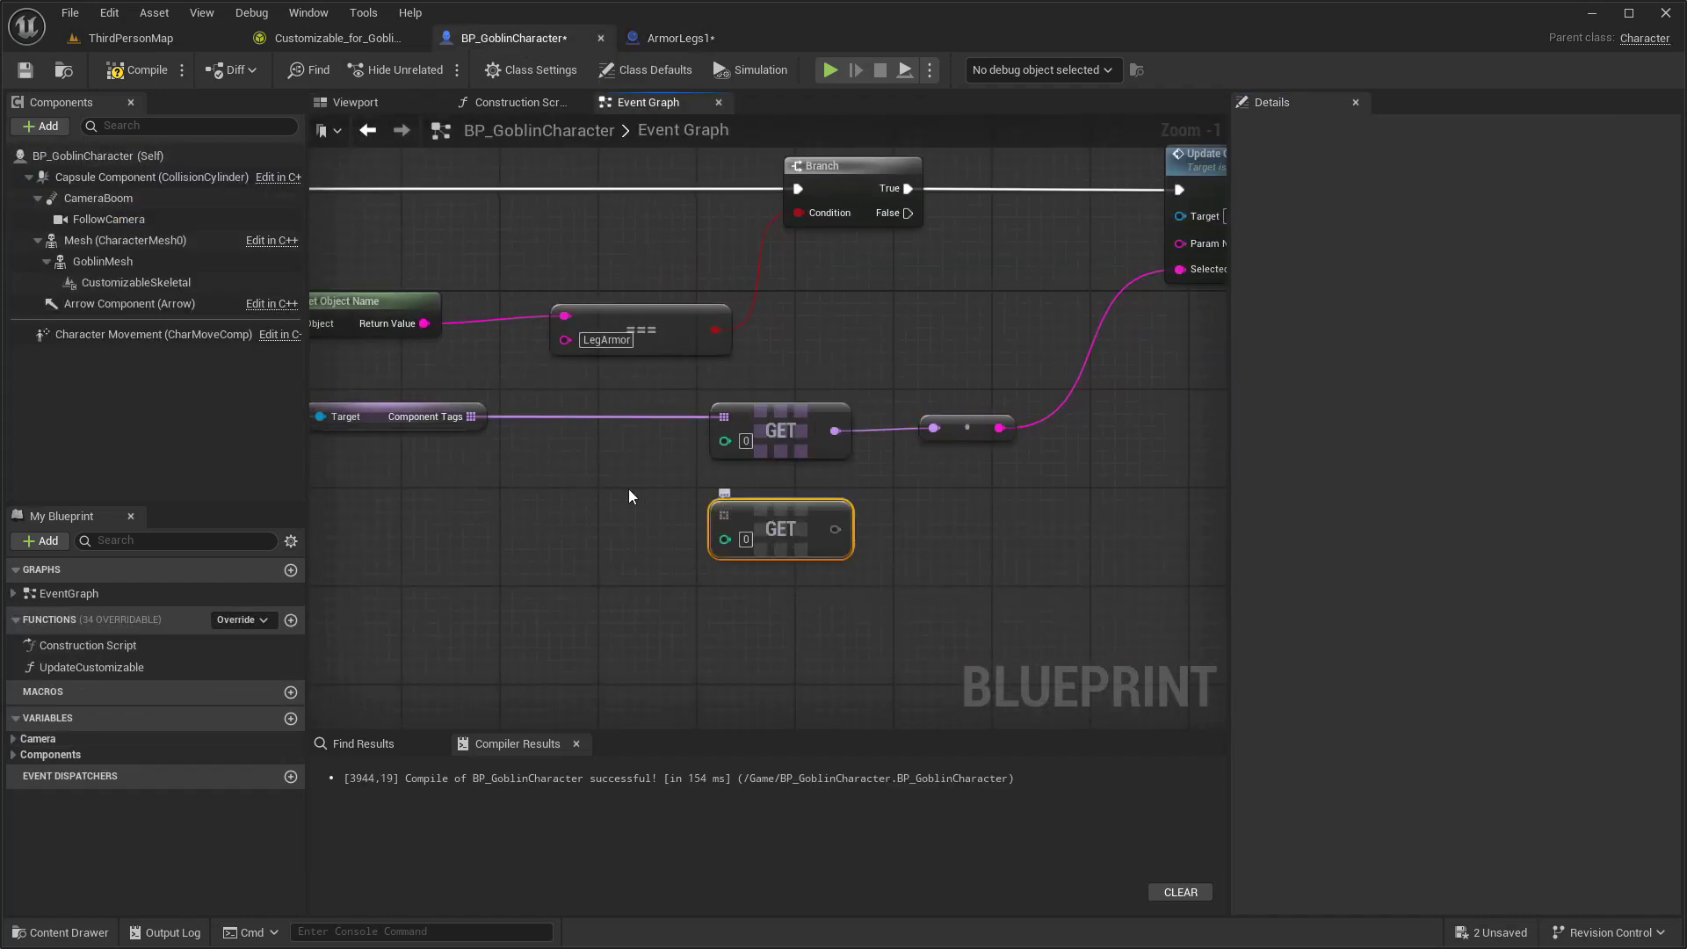
{"action": "left_click_drag", "start_coordinate": [471, 416], "coordinate": [724, 516]}
{"action": "right_click_drag", "start_coordinate": [943, 391], "coordinate": [787, 424]}
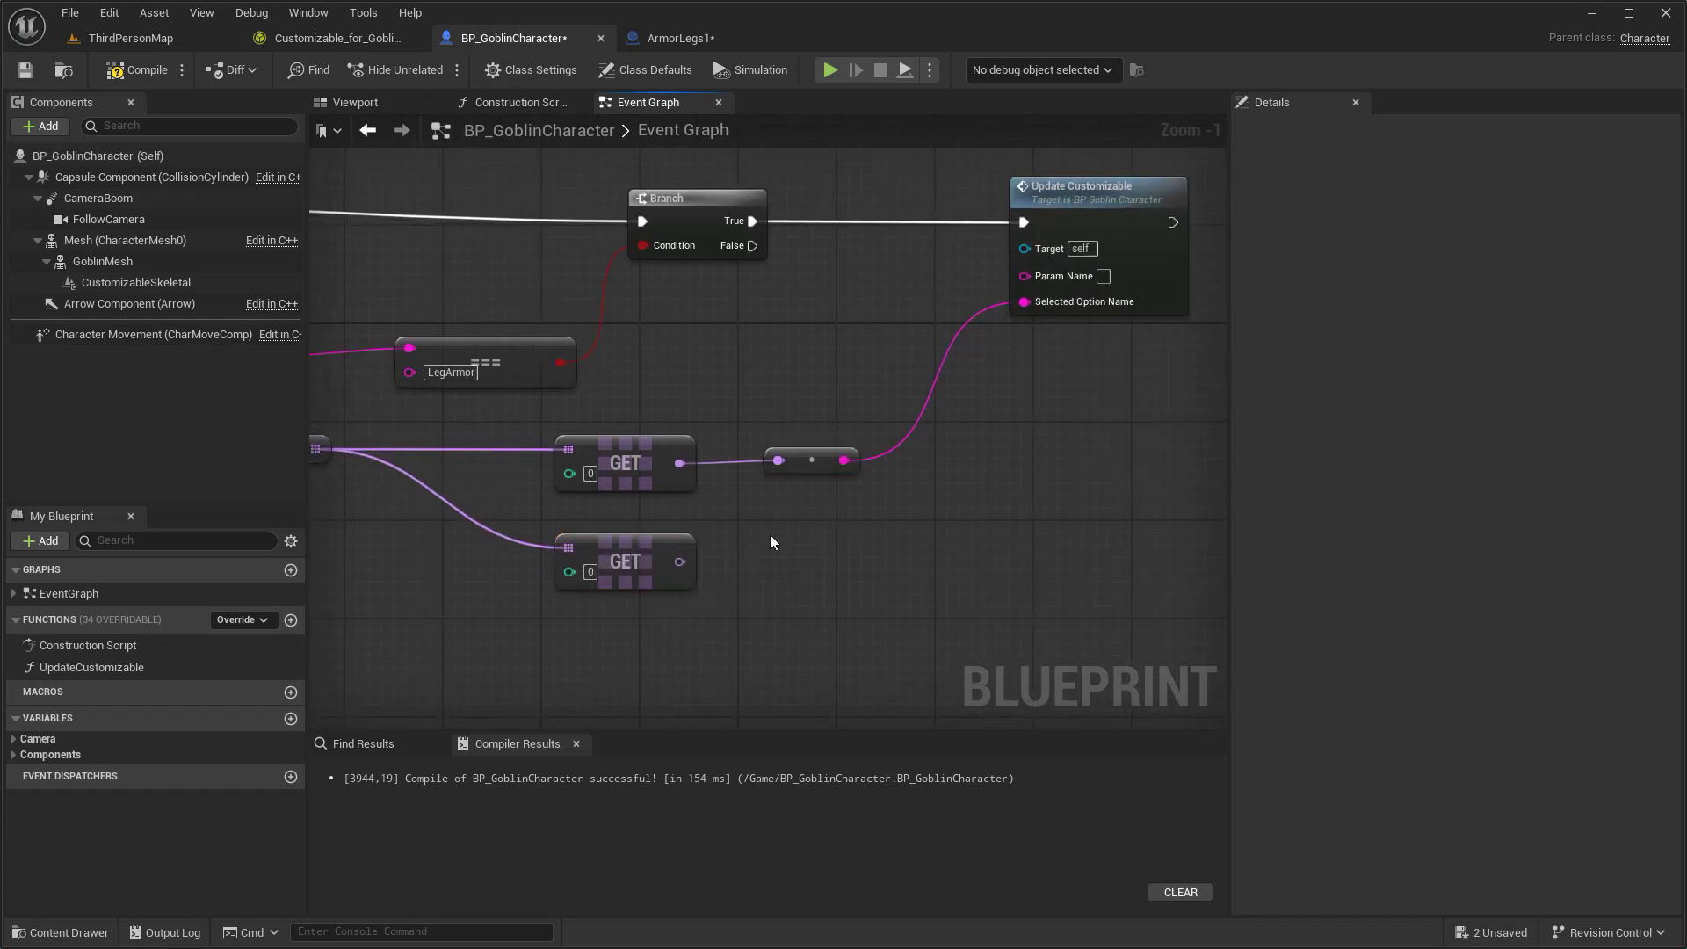
{"action": "mouse_move", "coordinate": [678, 561]}
{"action": "left_mouse_down"}
{"action": "mouse_move", "coordinate": [816, 551]}
{"action": "mouse_move", "coordinate": [805, 461]}
{"action": "left_mouse_up"}
{"action": "left_click_drag", "start_coordinate": [793, 534], "coordinate": [794, 522]}
{"action": "left_click_drag", "start_coordinate": [664, 484], "coordinate": [653, 533]}
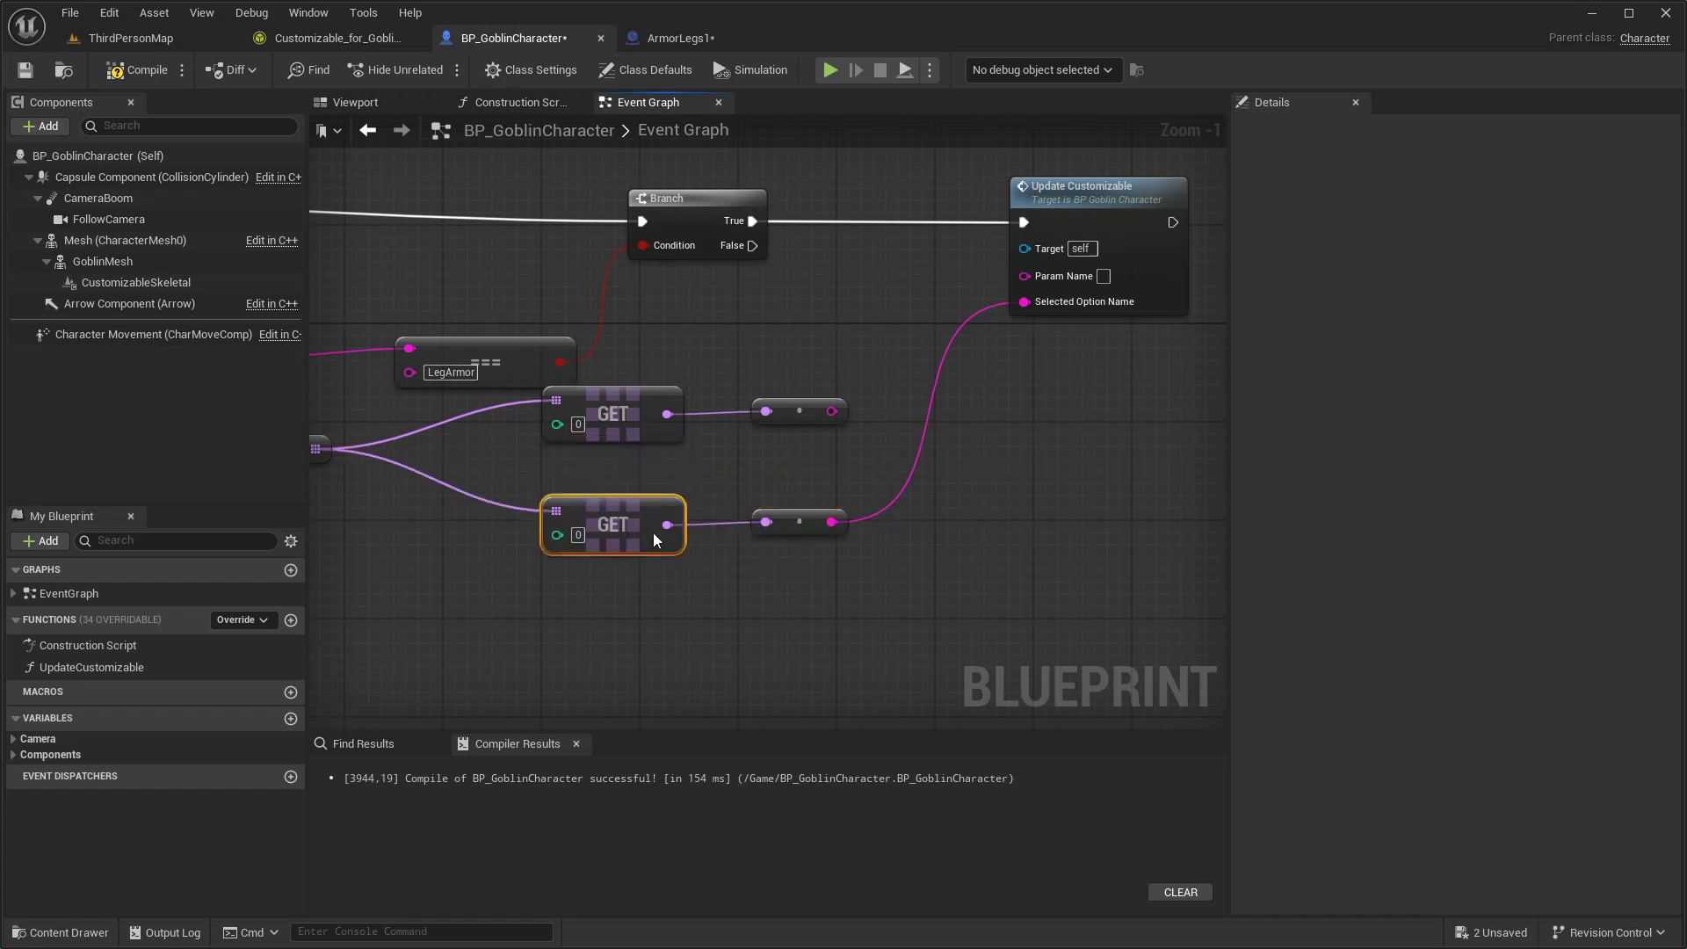
{"action": "left_click_drag", "start_coordinate": [613, 415], "coordinate": [612, 440]}
{"action": "mouse_move", "coordinate": [794, 411]}
{"action": "left_mouse_down"}
{"action": "mouse_move", "coordinate": [793, 436]}
{"action": "mouse_move", "coordinate": [1025, 274]}
{"action": "left_mouse_up"}
{"action": "right_click_drag", "start_coordinate": [857, 343], "coordinate": [886, 338]}
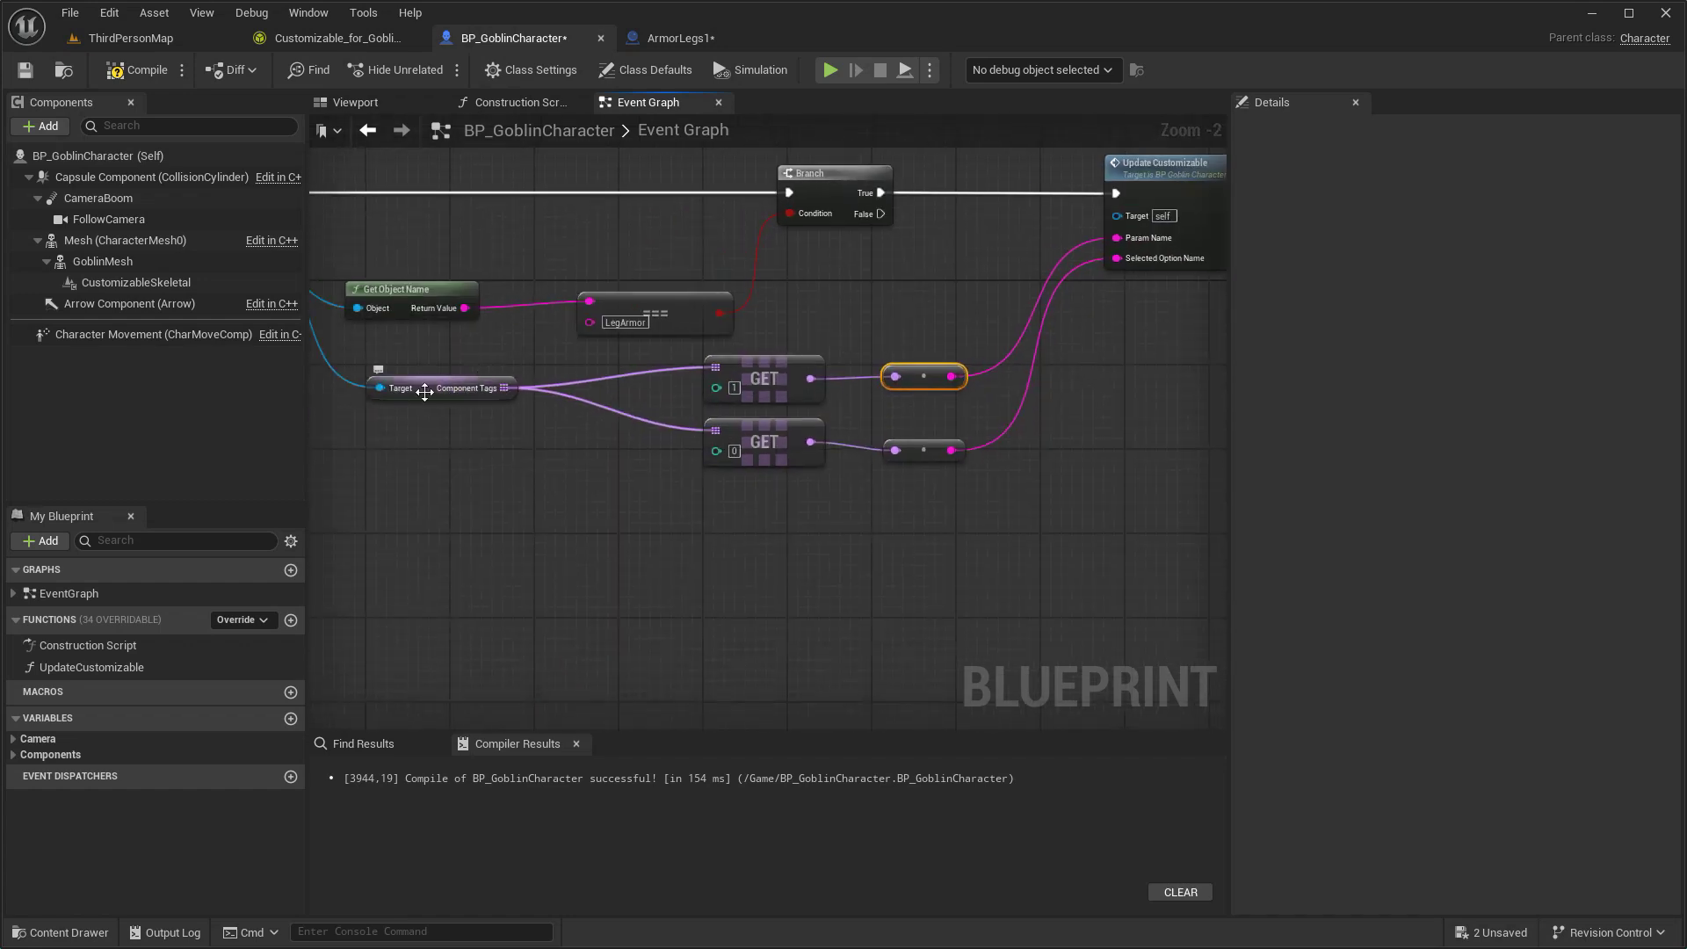
Open the Content Drawer at the top-level Content folder.
{"action": "left_click", "coordinate": [471, 404]}
{"action": "key", "text": "ctrl+space"}
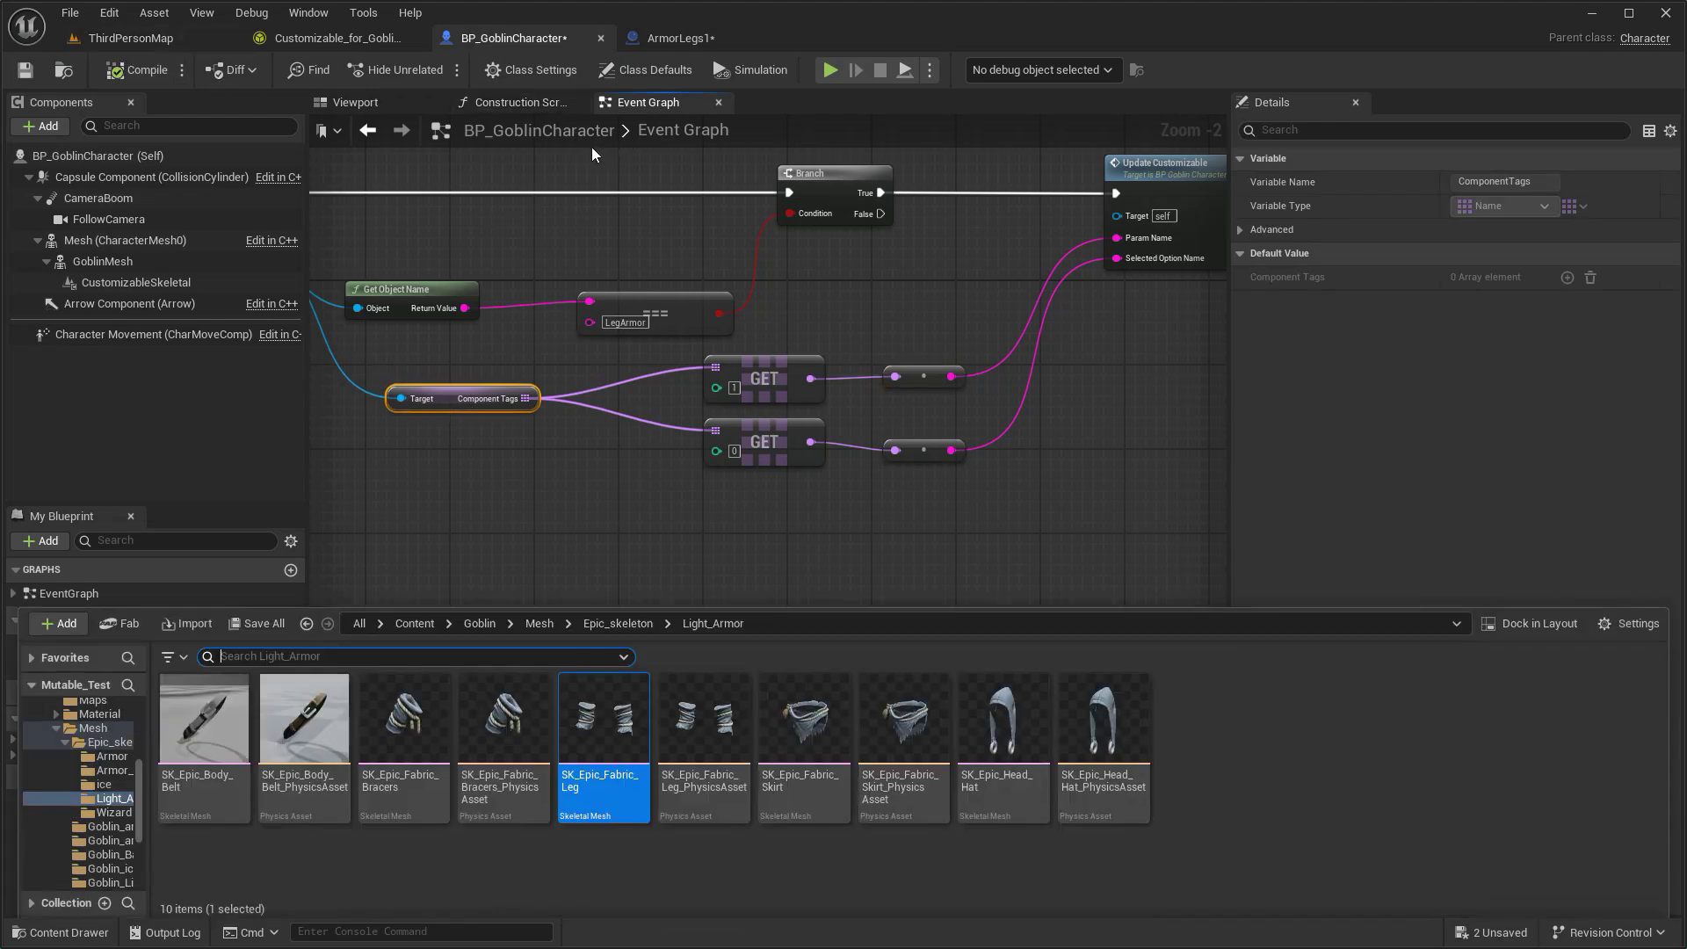
{"action": "left_click", "coordinate": [415, 621]}
Duplicate ArmorLegs1 as ArmorLegs2, set its mesh to SK_Epic_Goblin_Leg_Armor_ice, and compile.
{"action": "right_click", "coordinate": [1007, 761]}
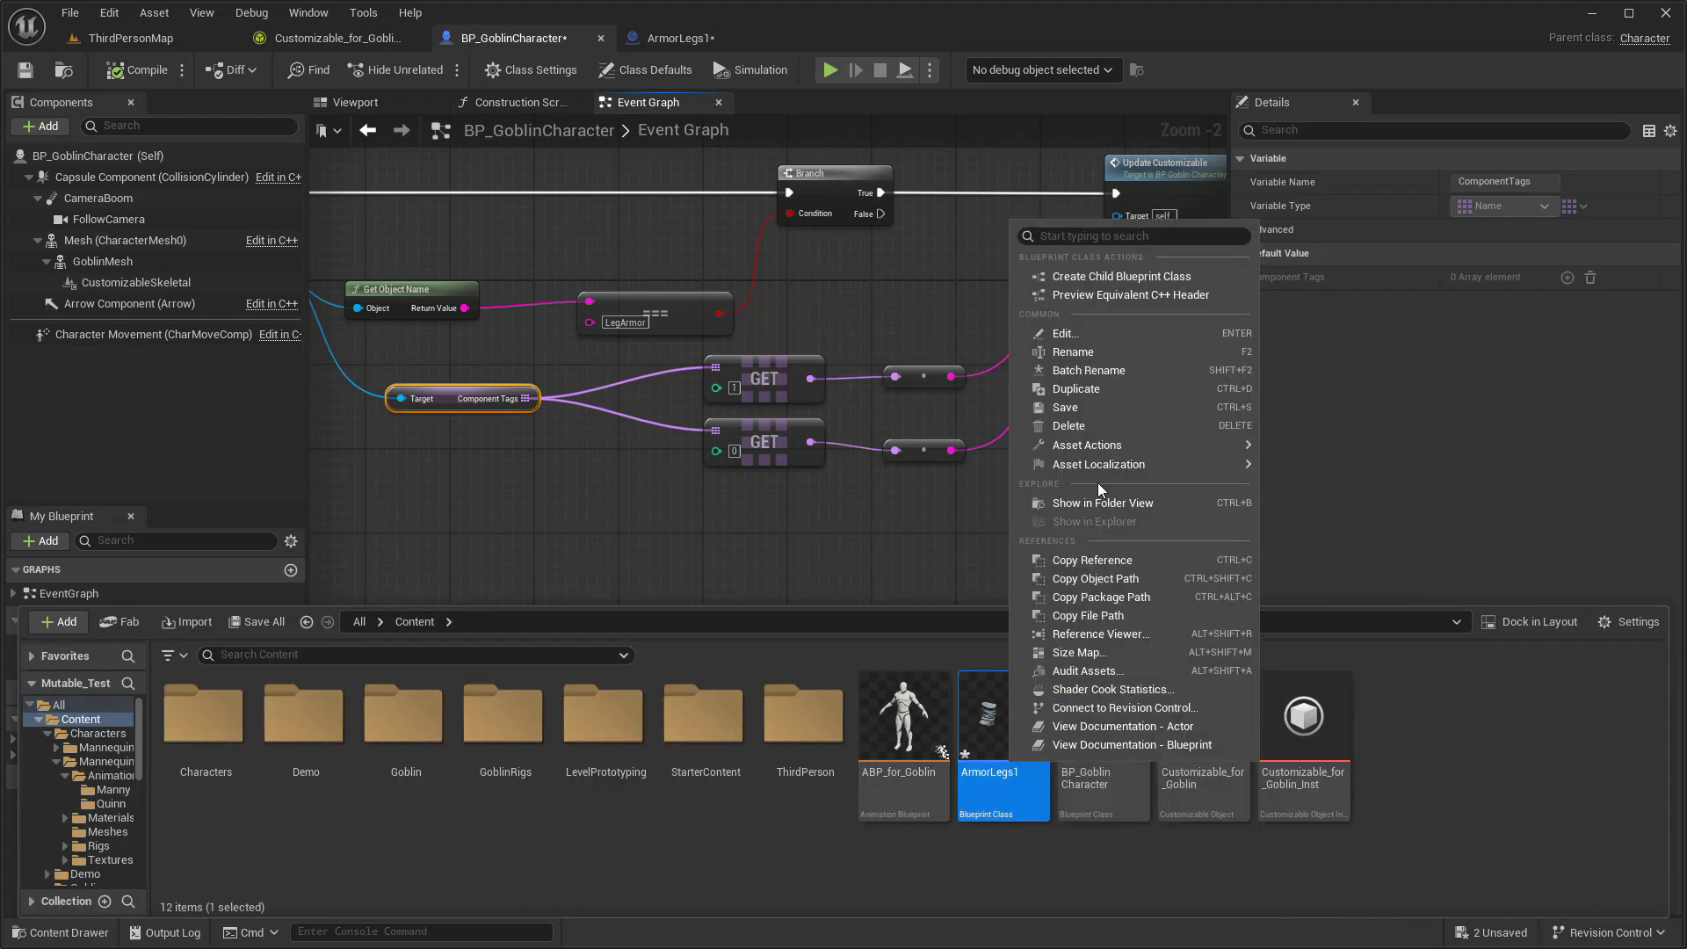
{"action": "left_click", "coordinate": [1095, 418]}
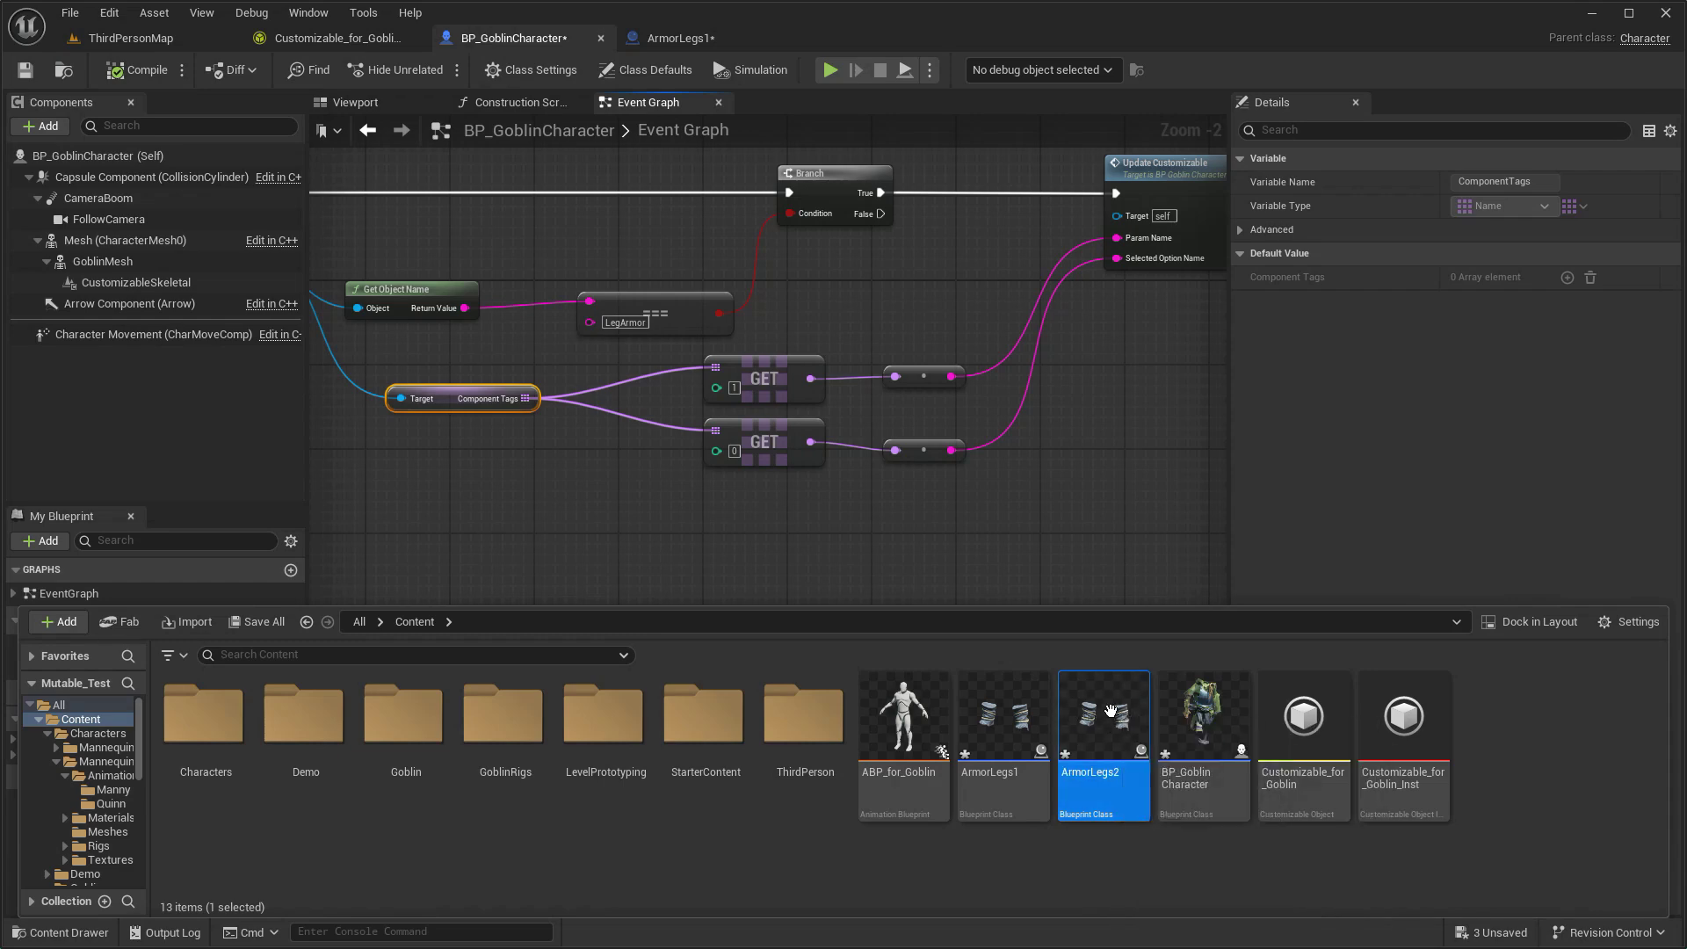
{"action": "double_click", "coordinate": [1107, 731]}
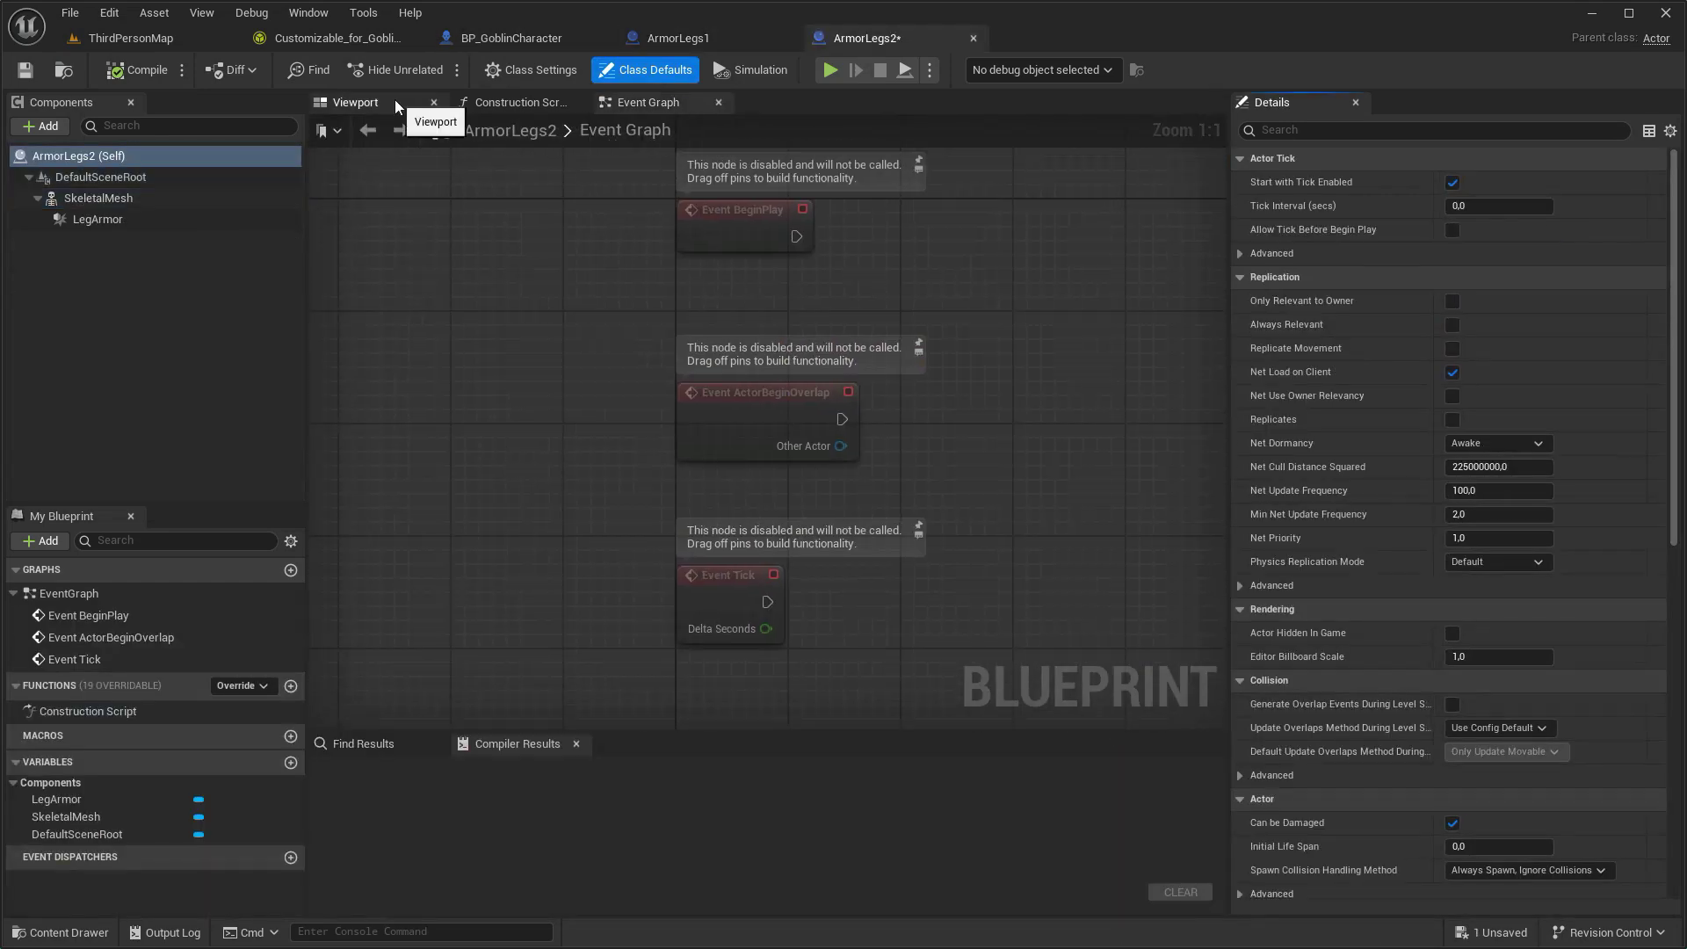
{"action": "left_click", "coordinate": [394, 101]}
{"action": "left_click", "coordinate": [98, 199]}
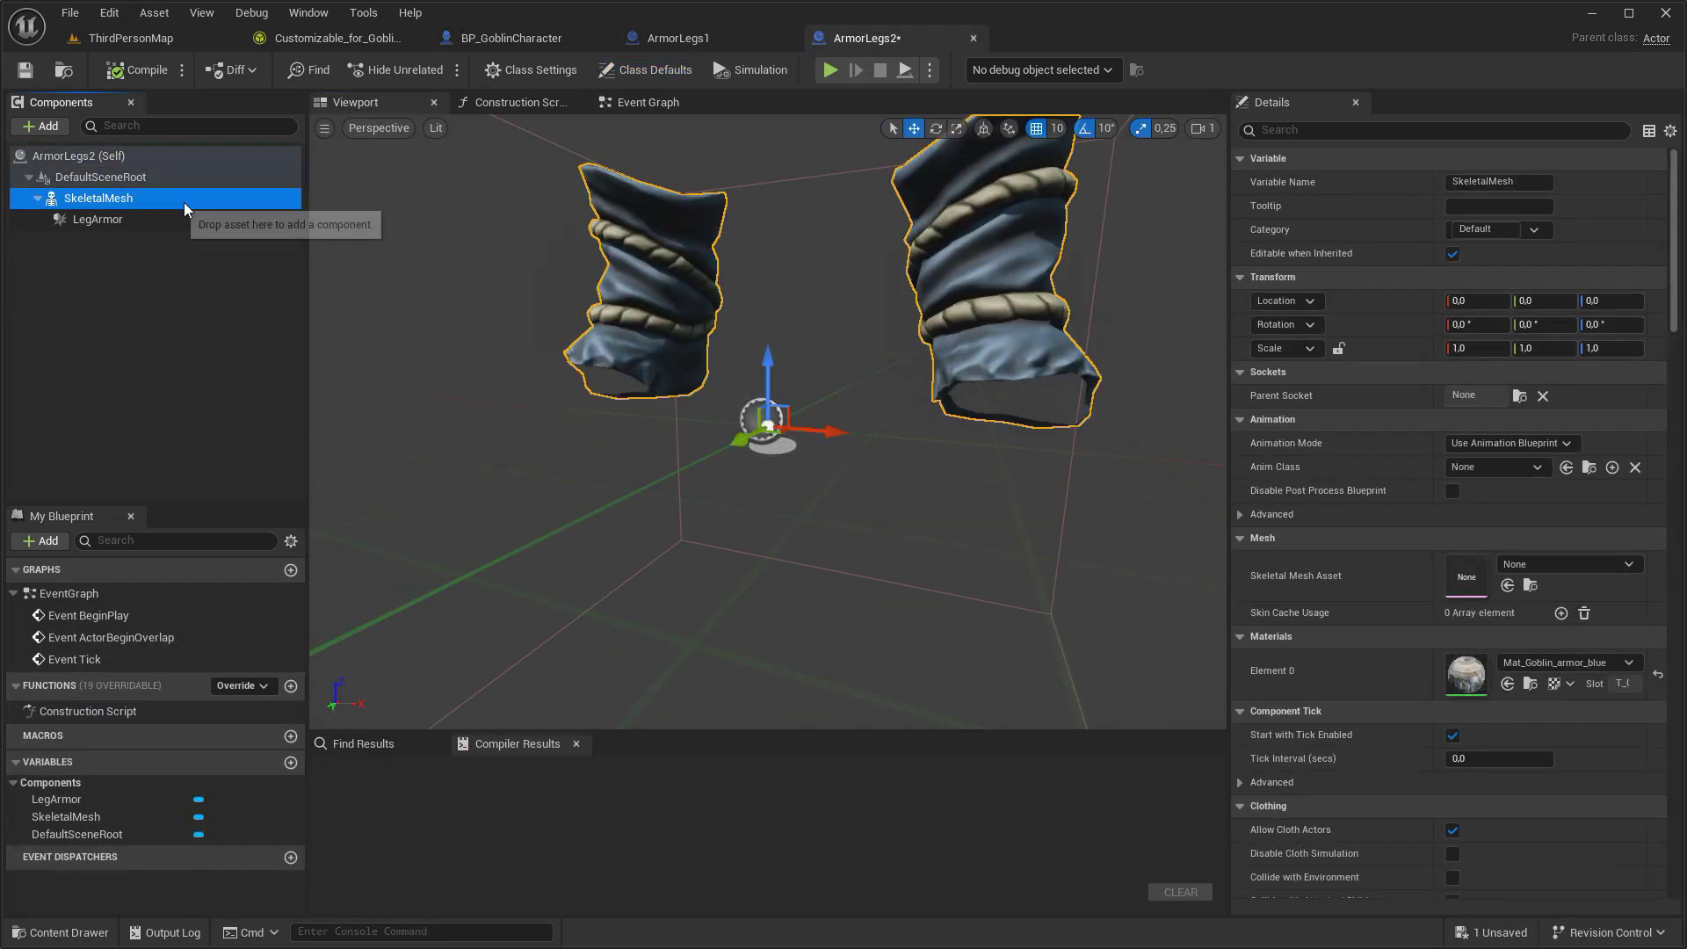
{"action": "left_click", "coordinate": [368, 40]}
{"action": "left_click", "coordinate": [332, 515]}
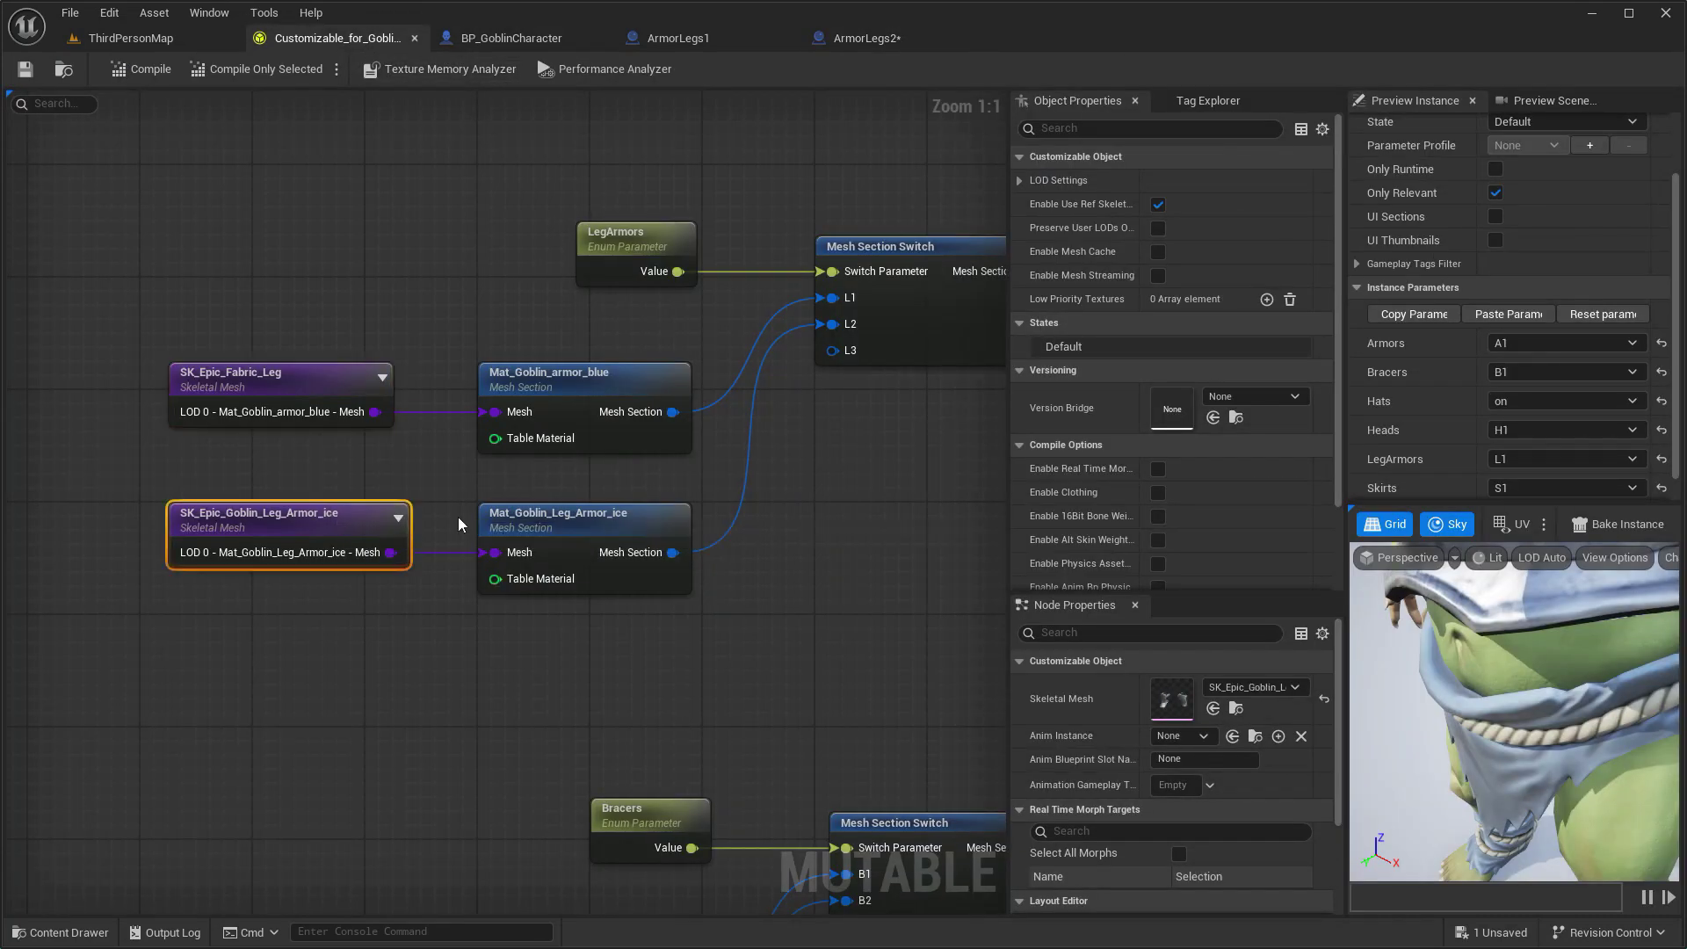
{"action": "left_click", "coordinate": [1235, 709]}
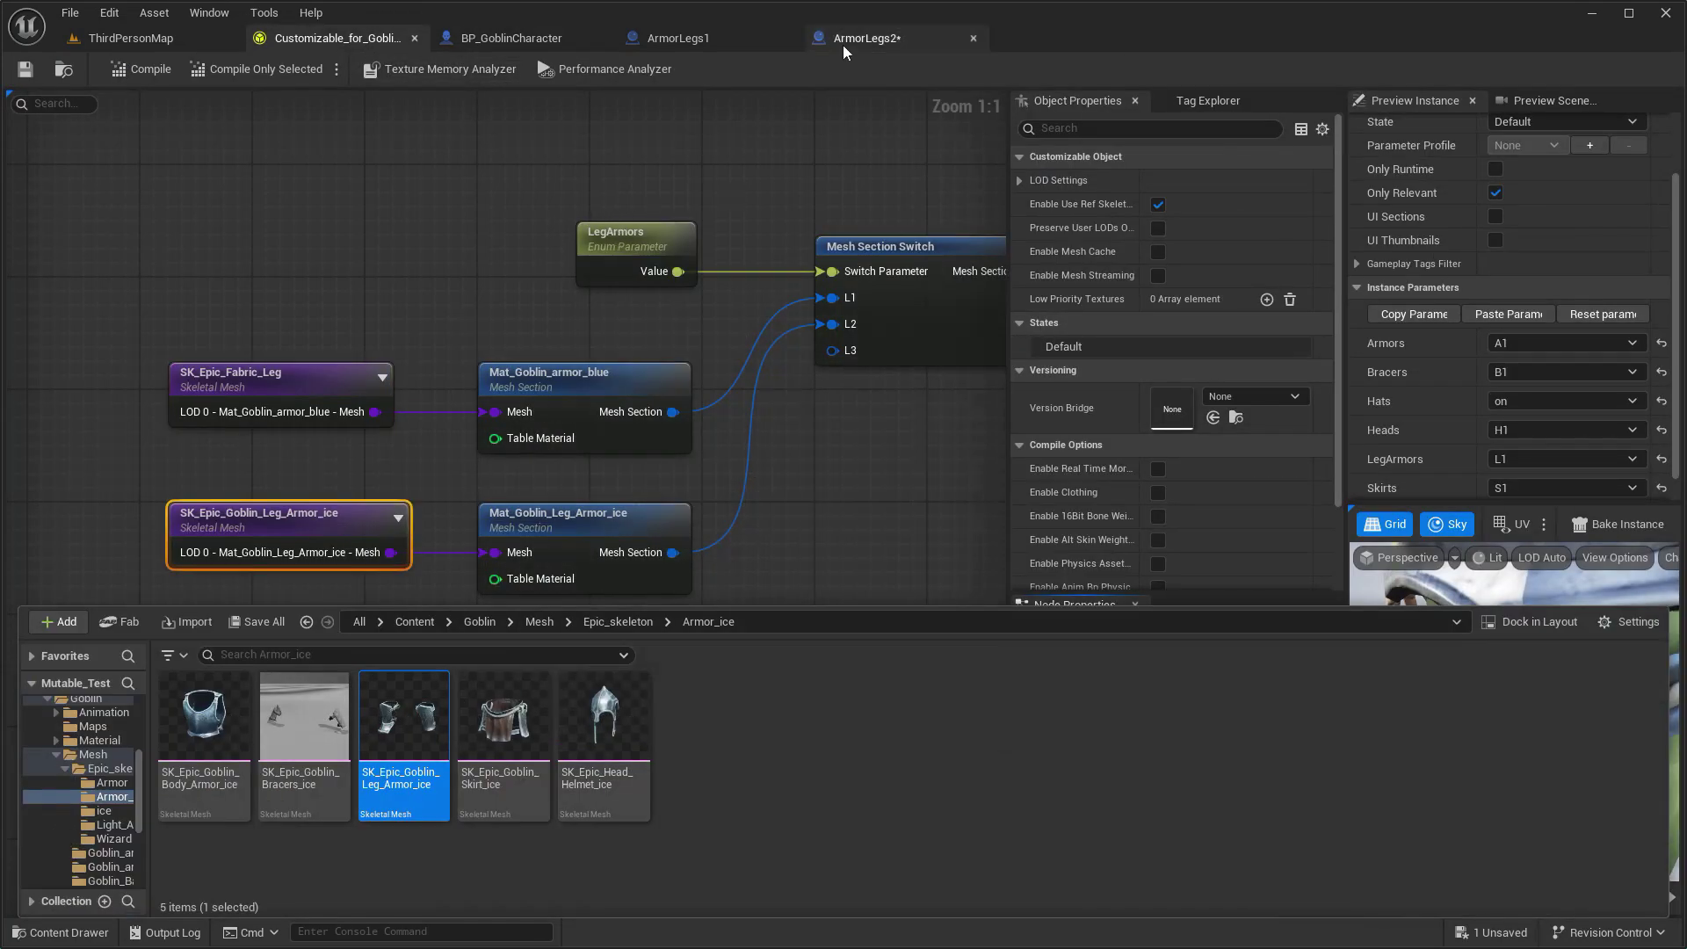
{"action": "left_click", "coordinate": [842, 49]}
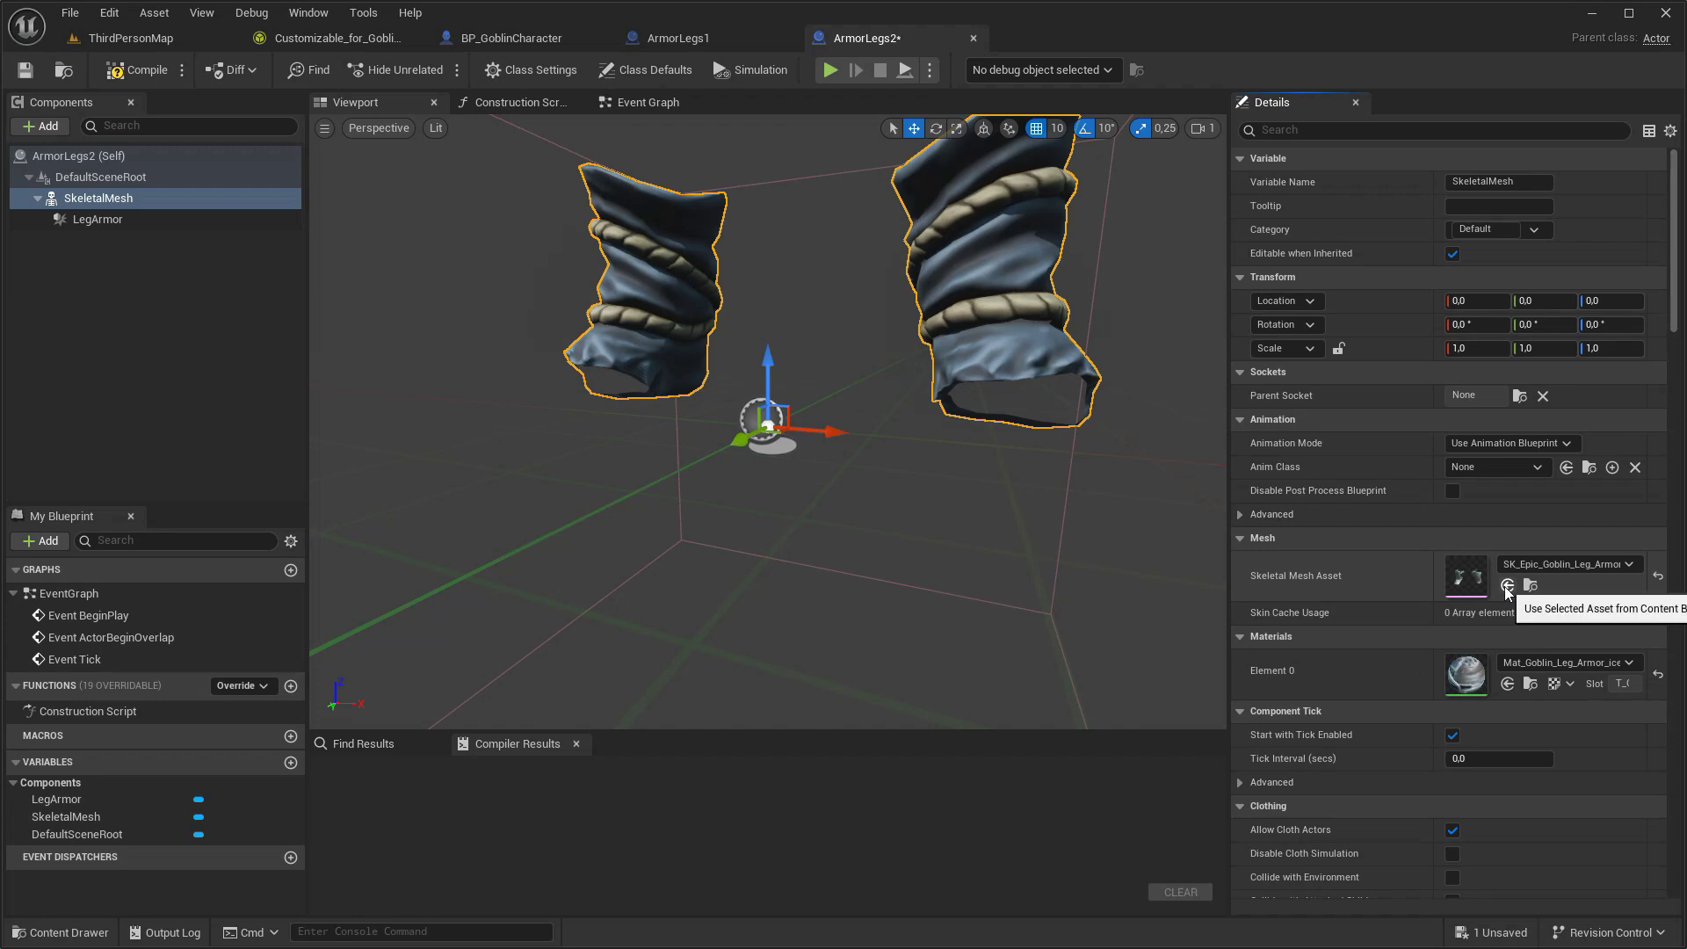
{"action": "left_click", "coordinate": [136, 75]}
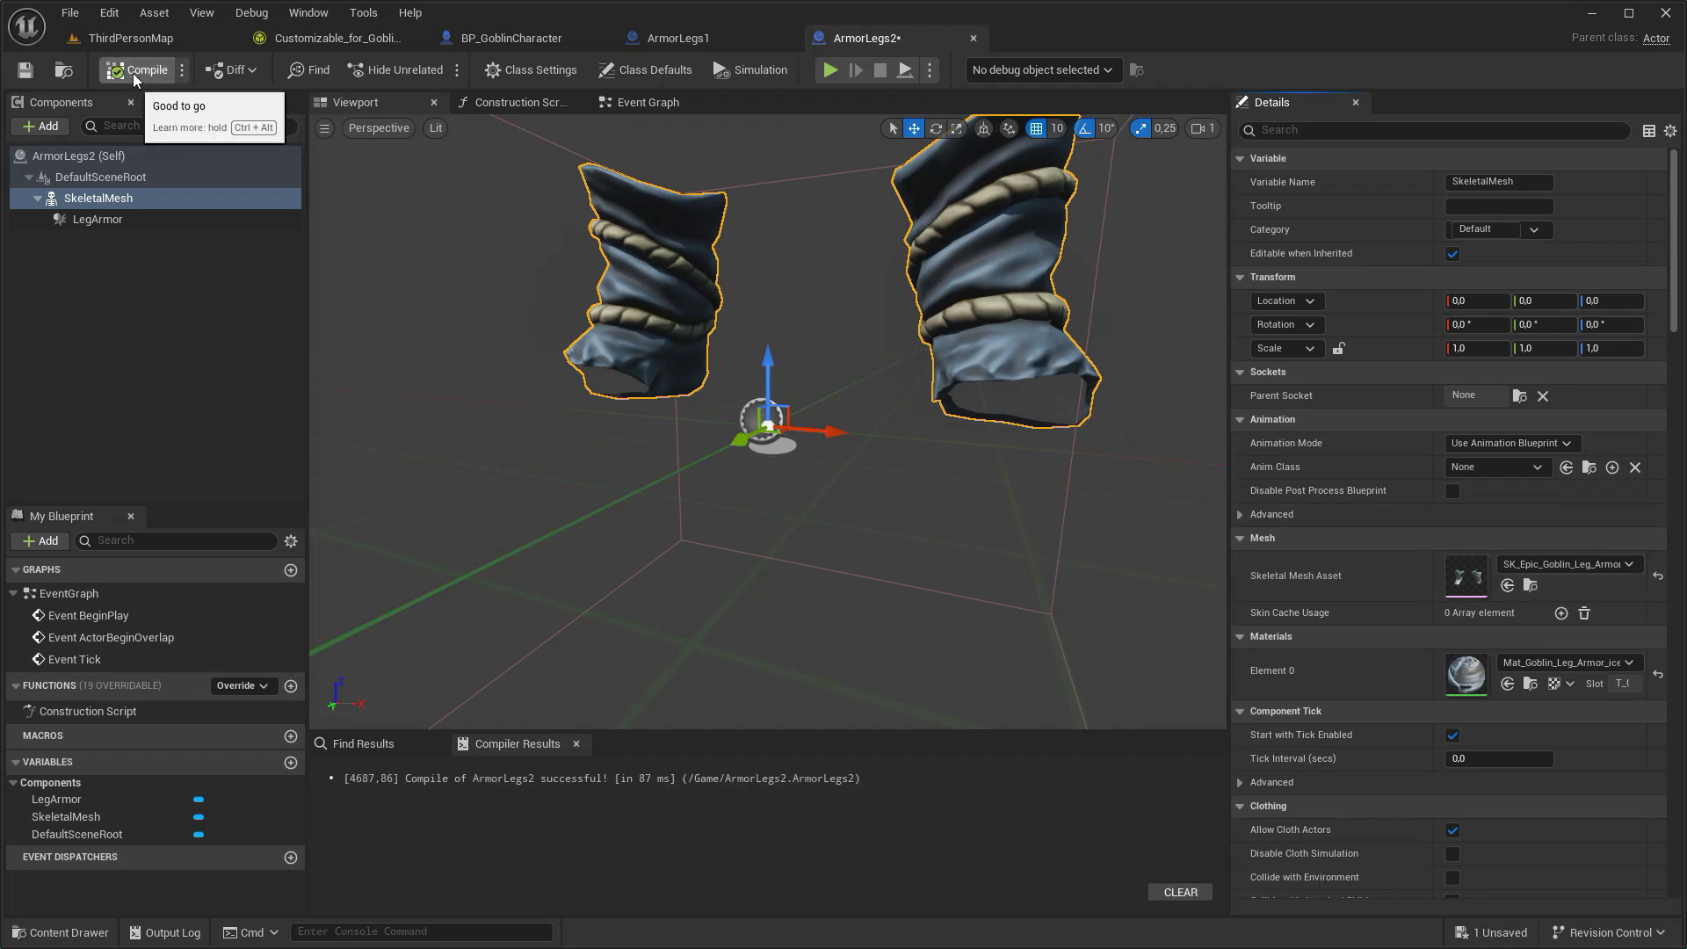
Change LegArmor's first tag to L2 and close the blueprint editors, back to ThirdPersonMap.
{"action": "left_click", "coordinate": [165, 218]}
{"action": "left_click", "coordinate": [1319, 132]}
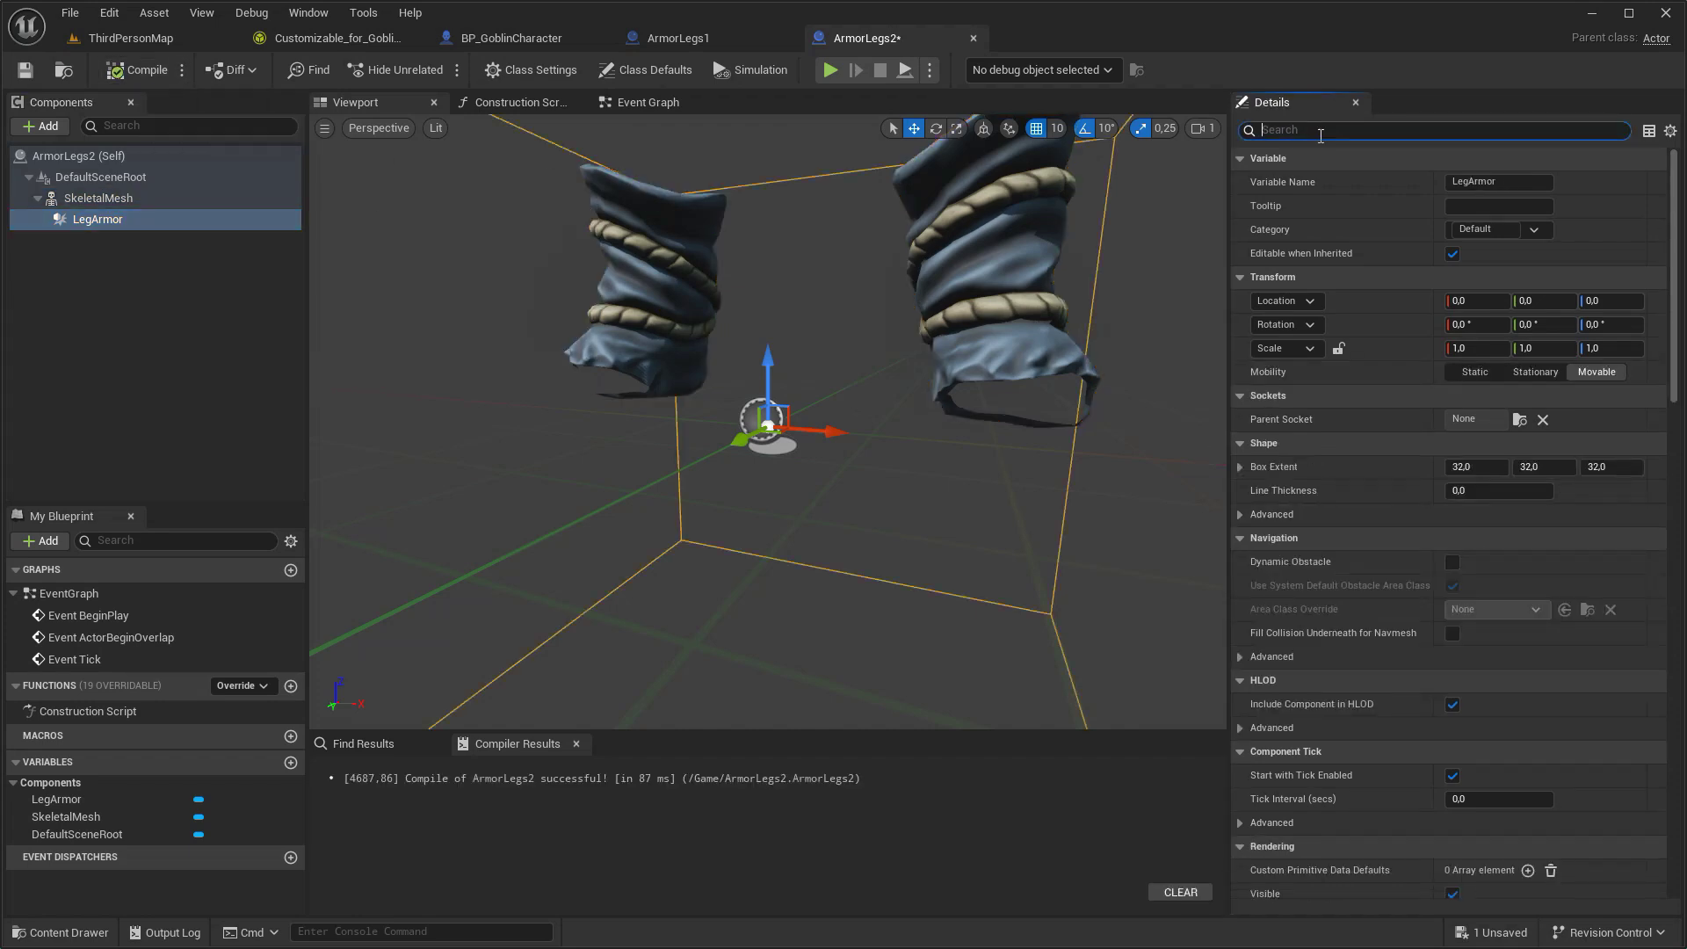
{"action": "type", "text": "tag"}
{"action": "left_click", "coordinate": [1489, 207]}
{"action": "type", "text": "L2"}
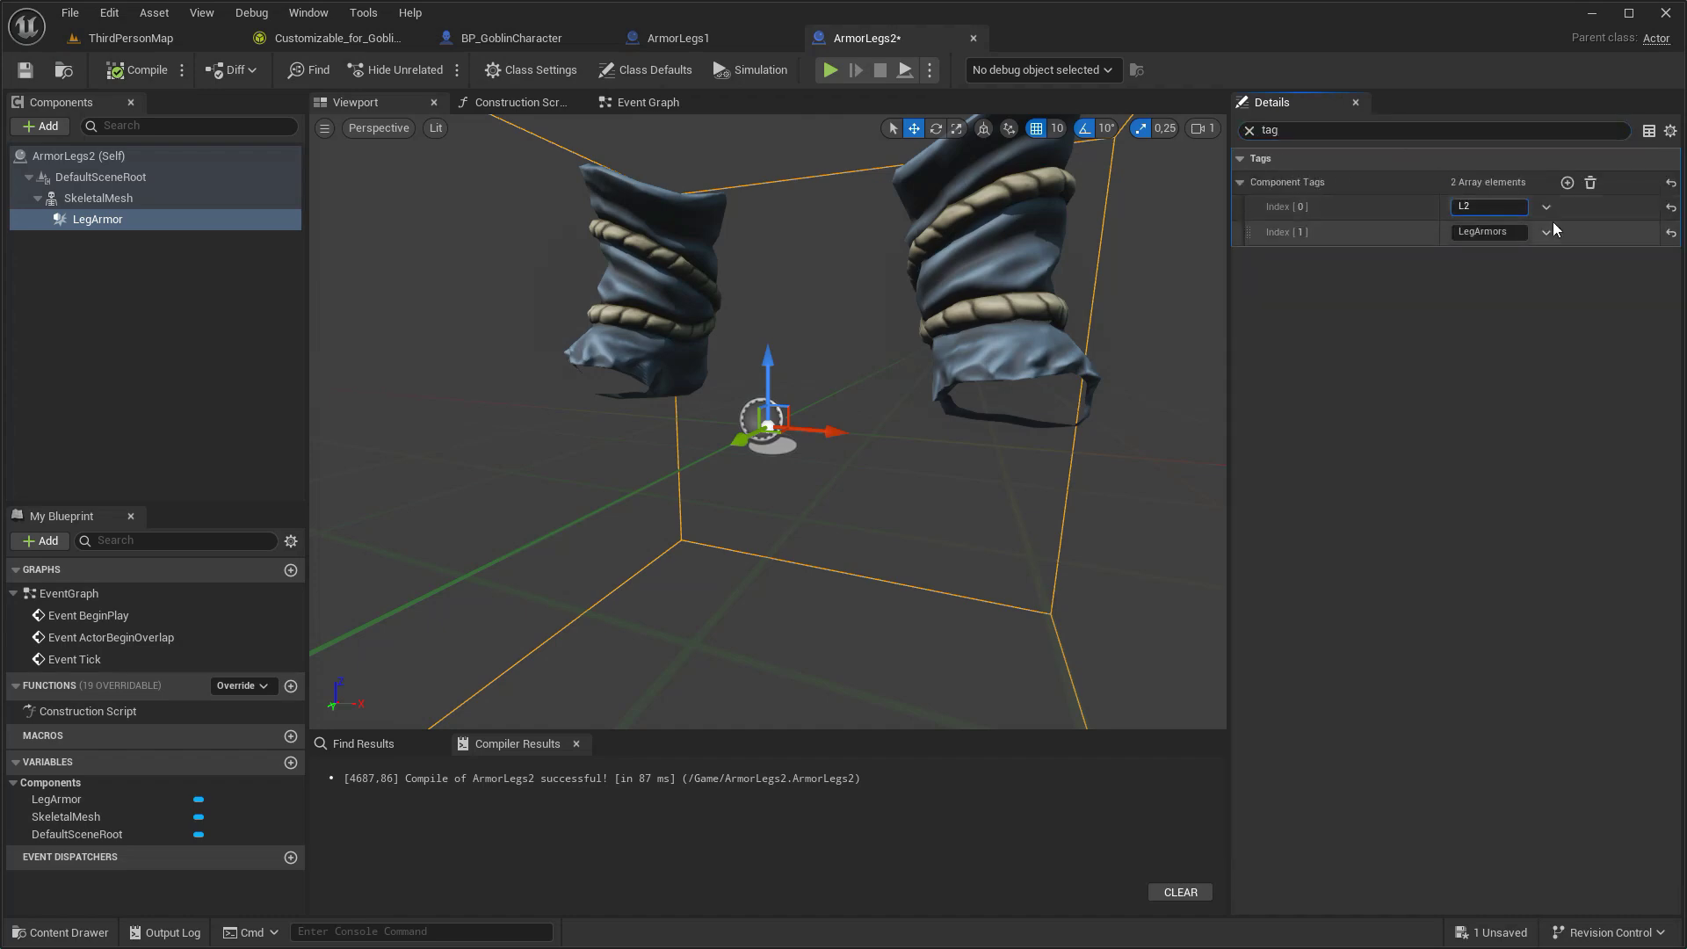
{"action": "left_click", "coordinate": [973, 38]}
{"action": "left_click", "coordinate": [789, 38]}
{"action": "left_click", "coordinate": [131, 37]}
{"action": "key", "text": "ctrl+space"}
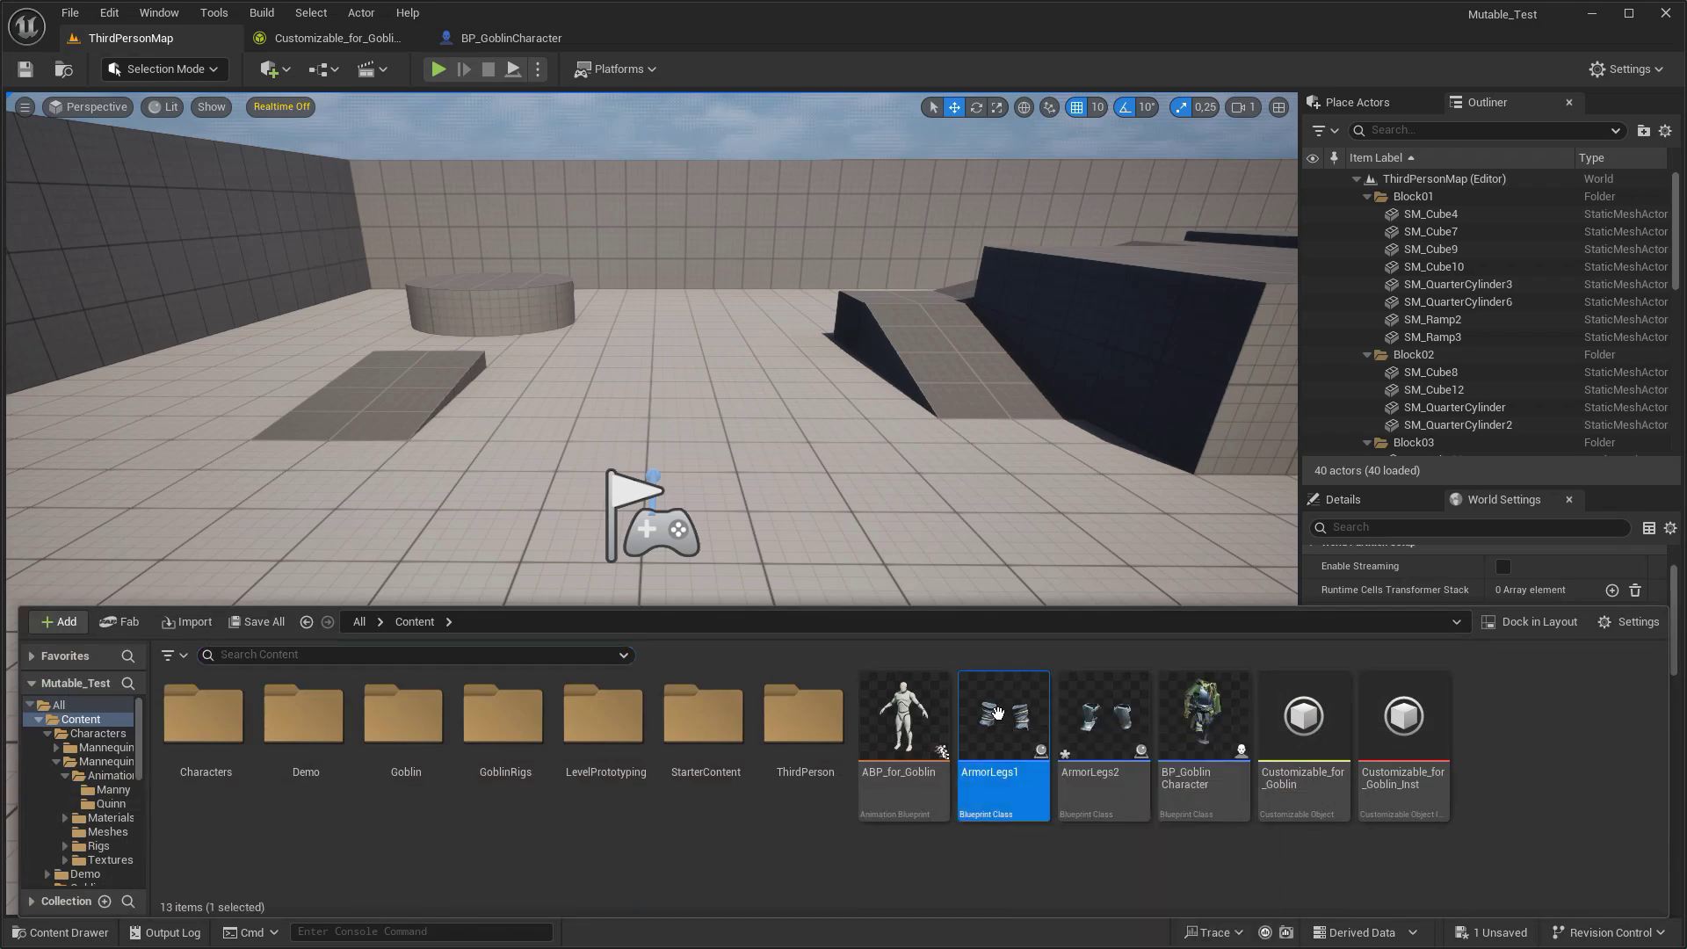
Place ArmorLegs1 and ArmorLegs2 actors into the level.
{"action": "left_click_drag", "start_coordinate": [1002, 716], "coordinate": [567, 364]}
{"action": "key", "text": "ctrl+space"}
{"action": "left_click_drag", "start_coordinate": [1088, 716], "coordinate": [672, 342]}
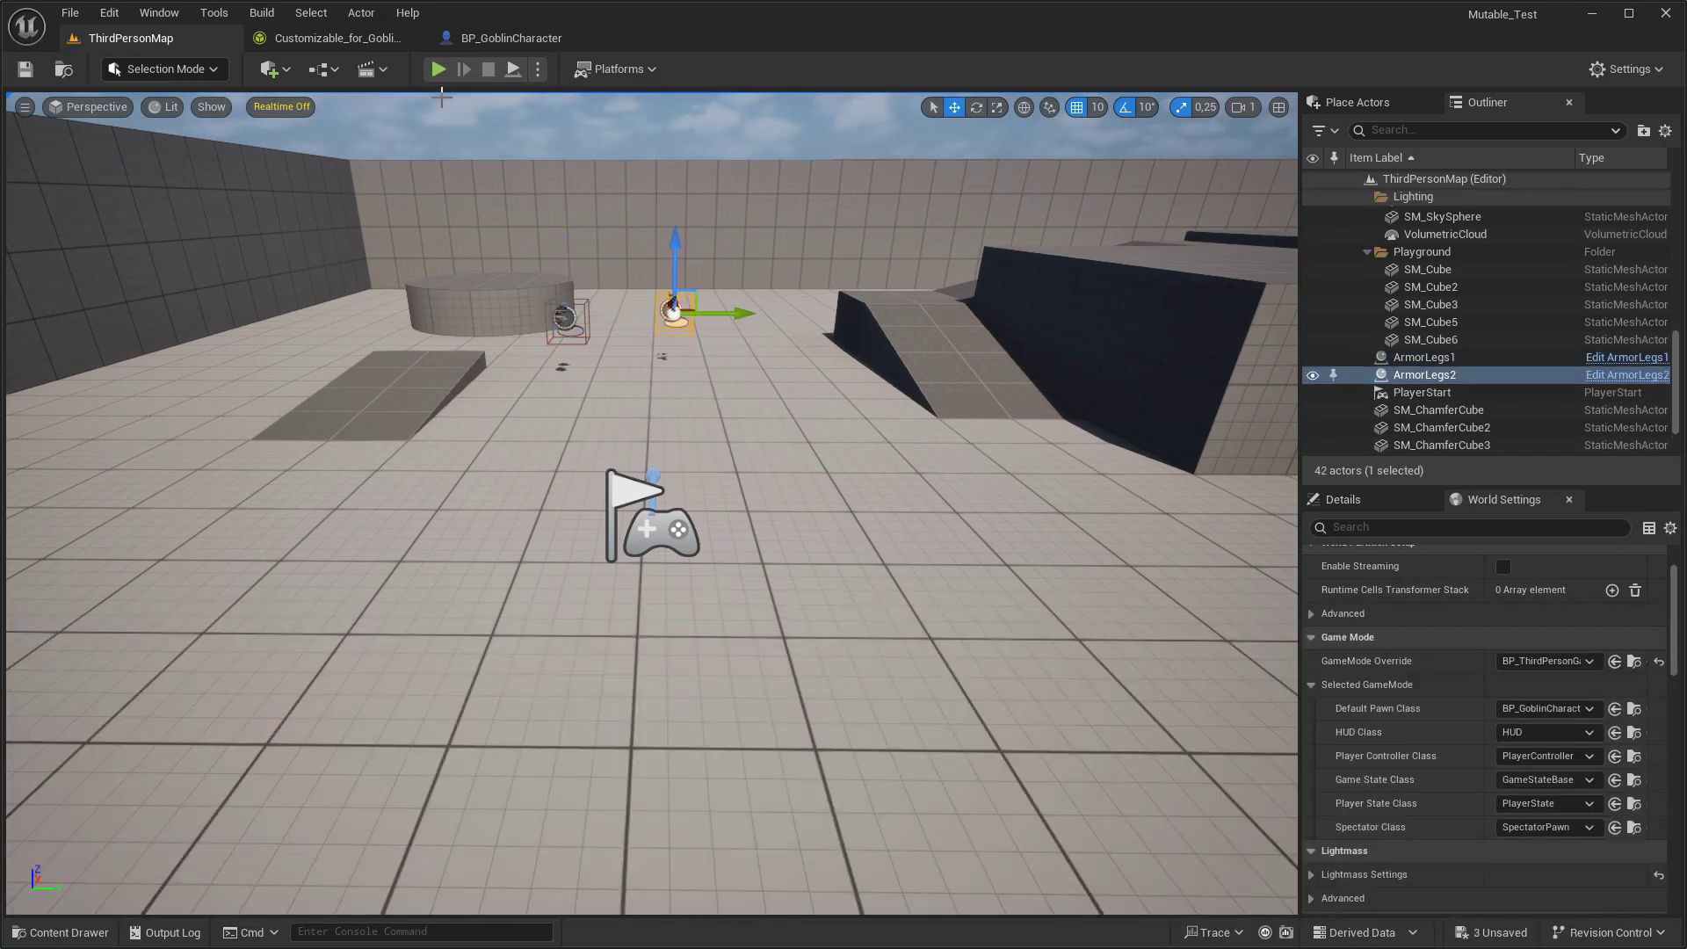
Playtest by running the goblin over to the armor legs, then stop the session.
{"action": "left_click", "coordinate": [438, 69]}
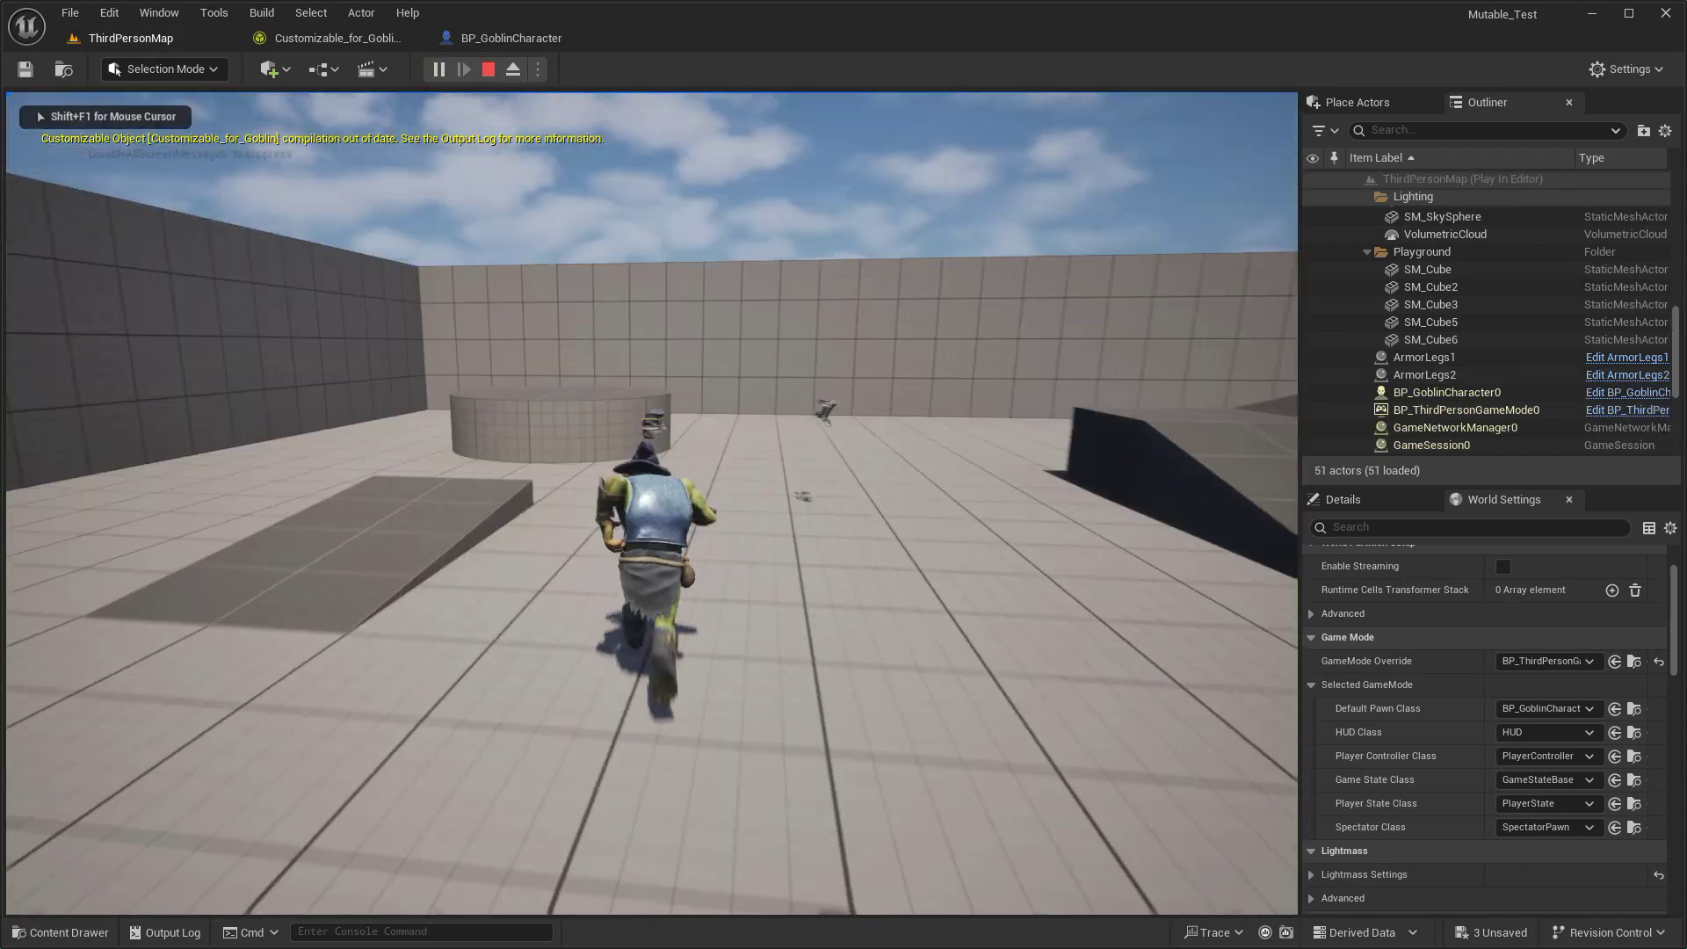
{"action": "key", "text": "w"}
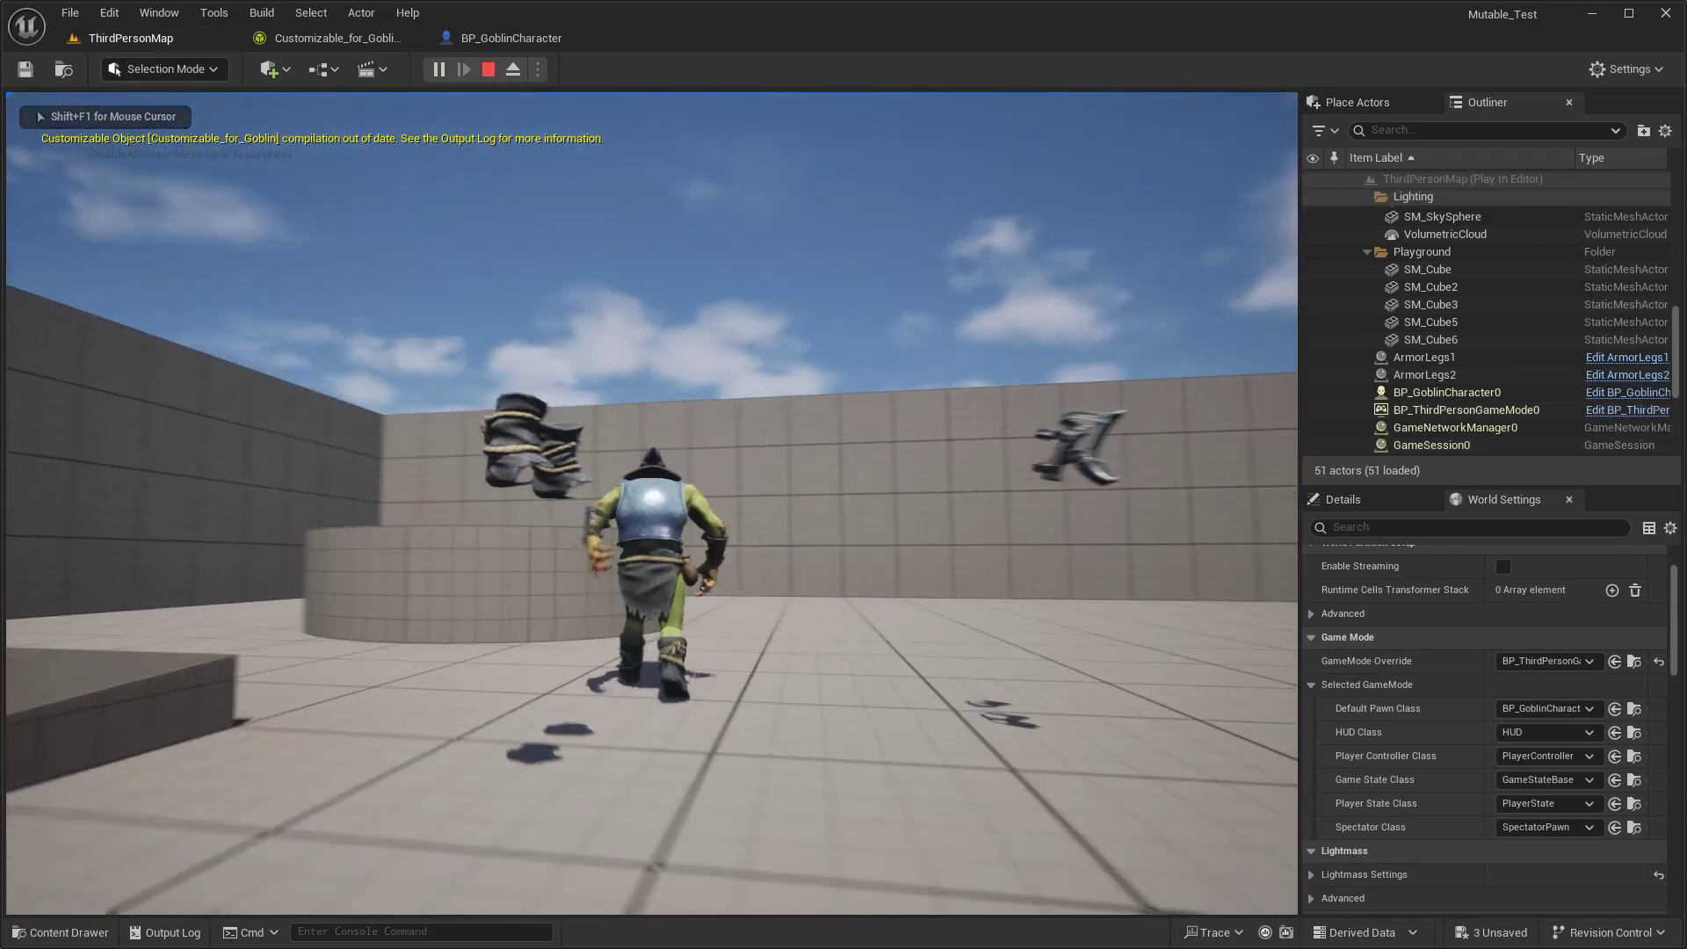
{"action": "key", "text": "s"}
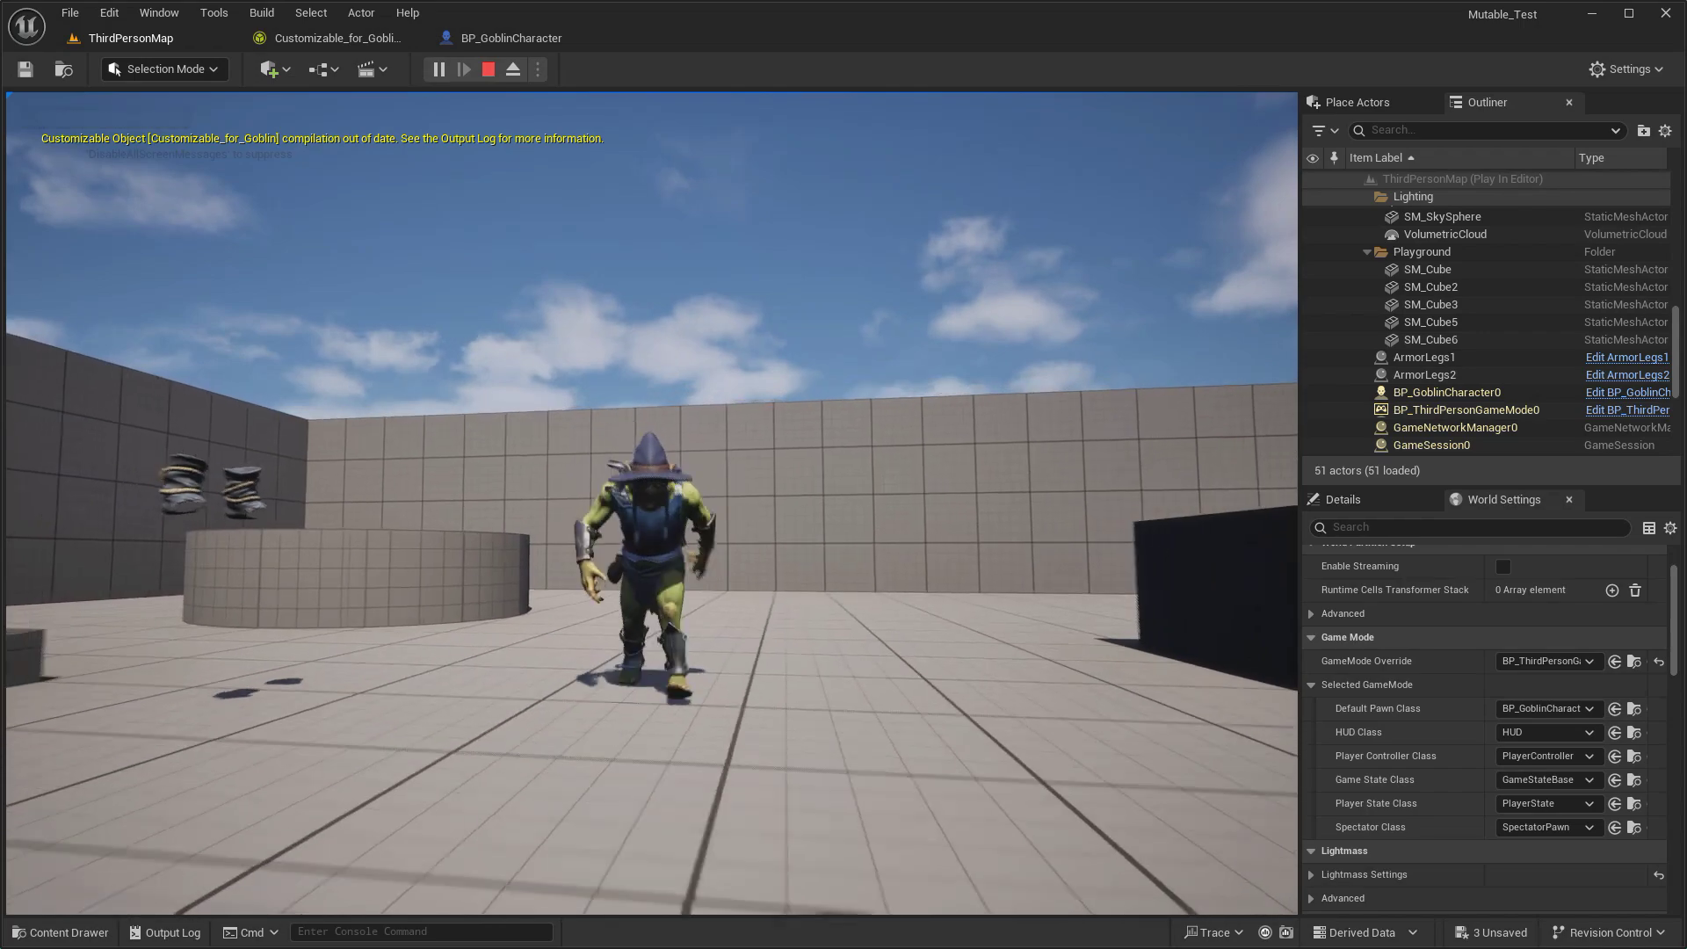
{"action": "key", "text": "a"}
{"action": "key", "text": "w"}
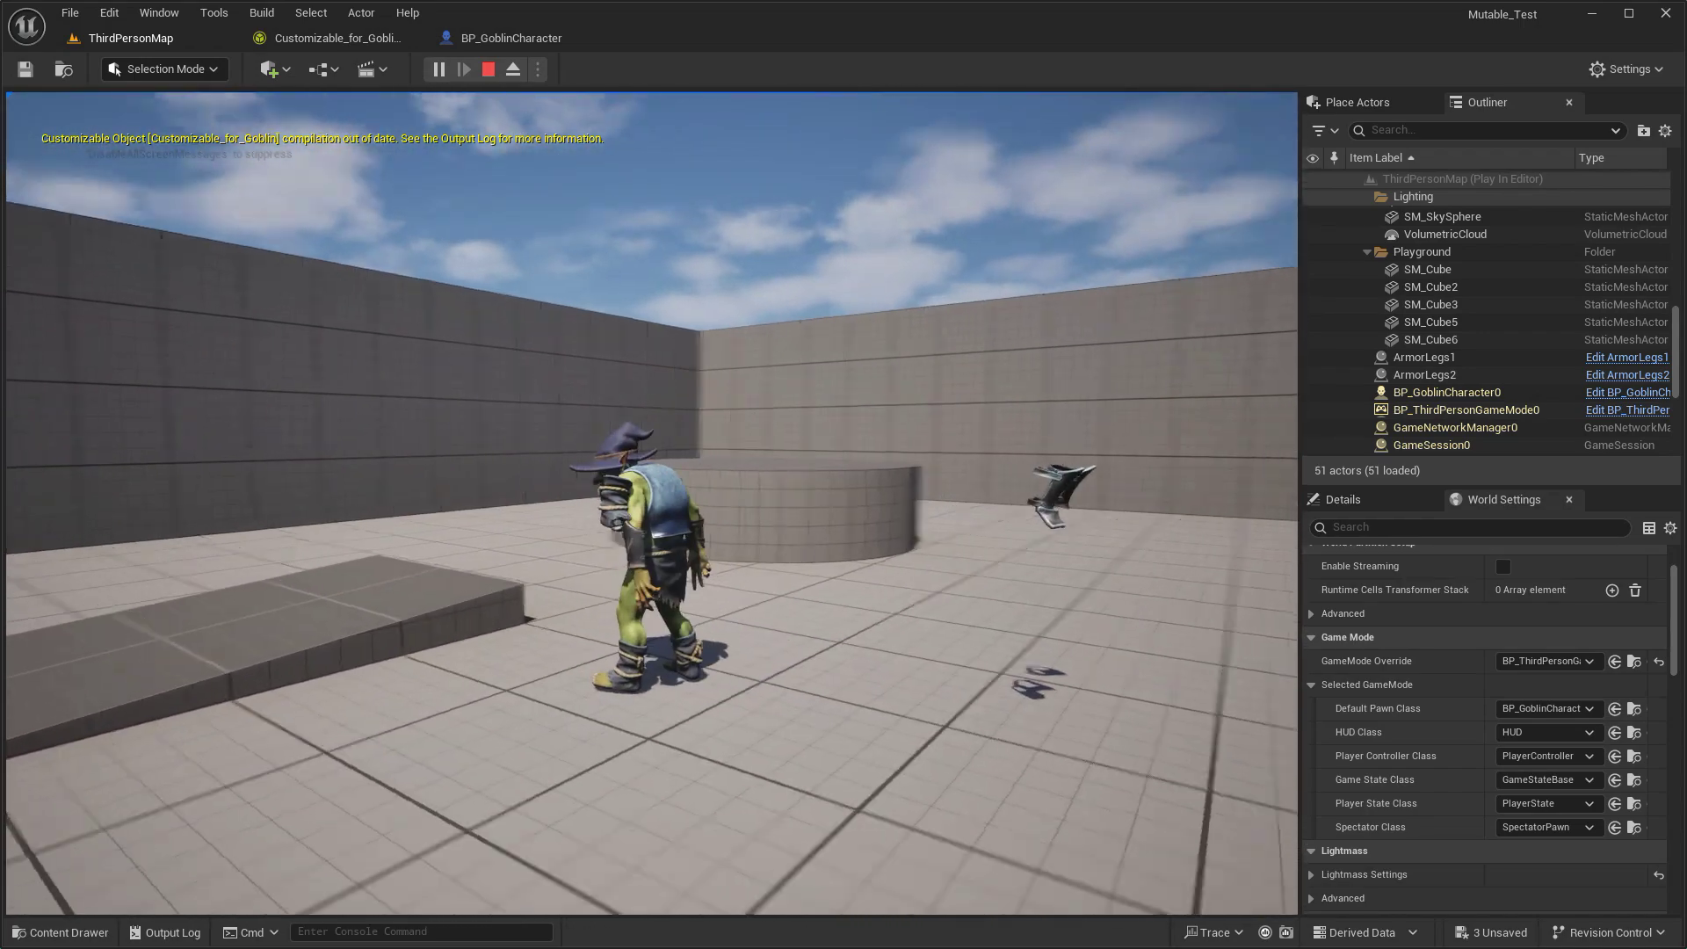
{"action": "key", "text": "s"}
{"action": "key", "text": "d"}
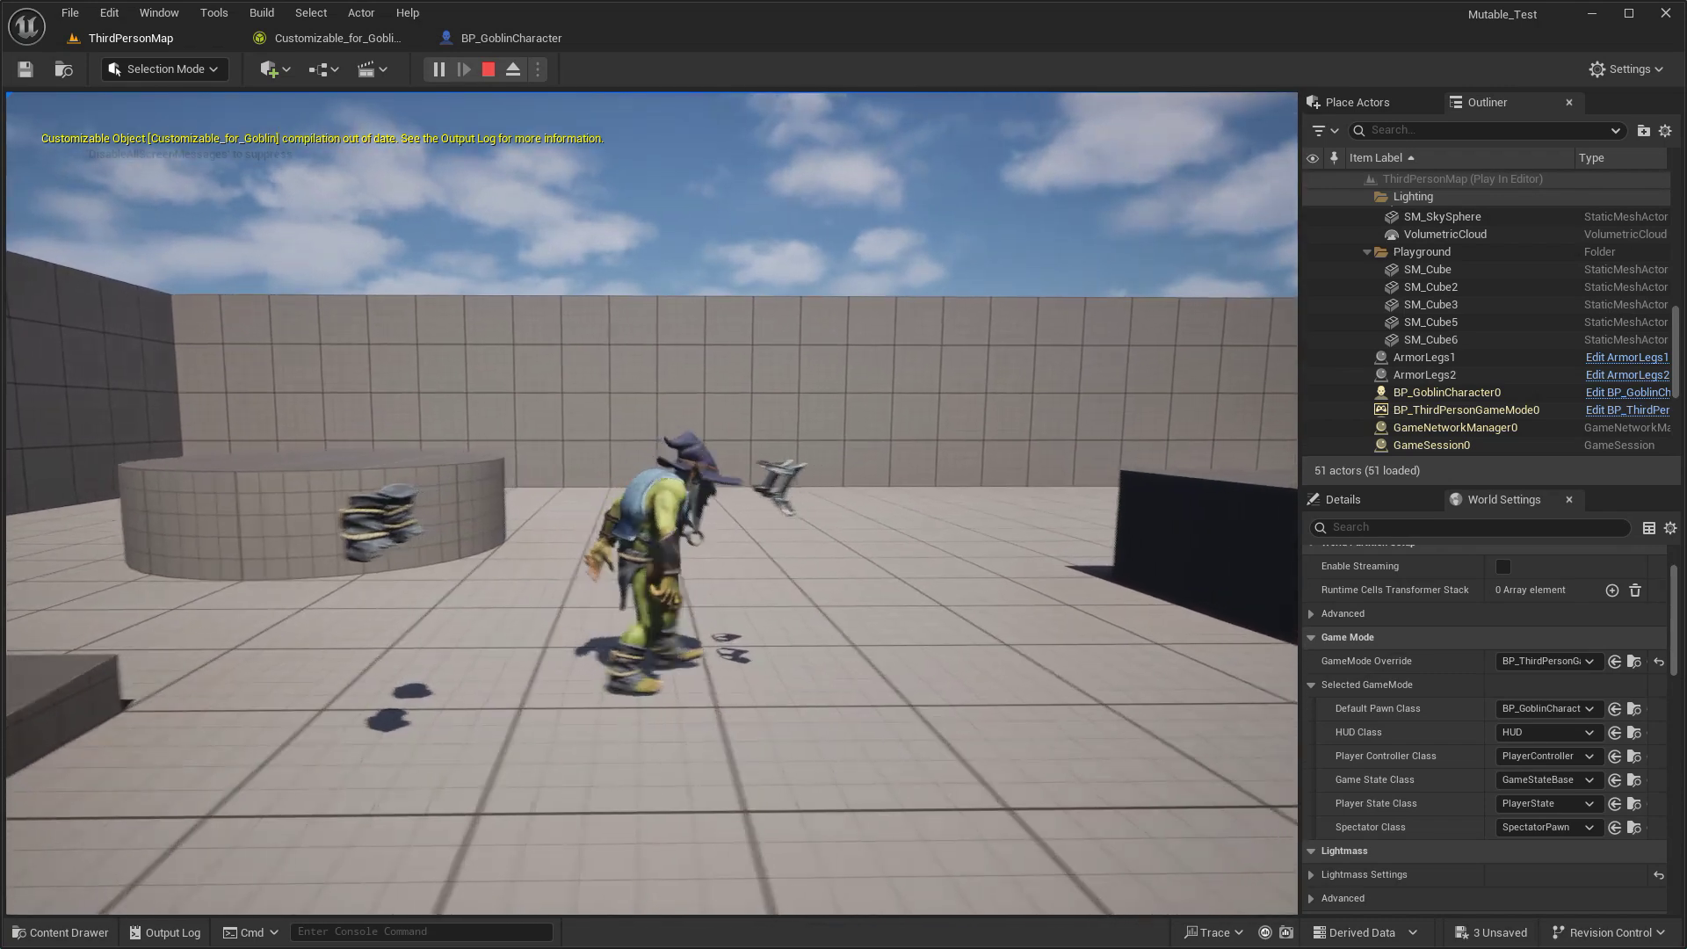
{"action": "key", "text": "Escape"}
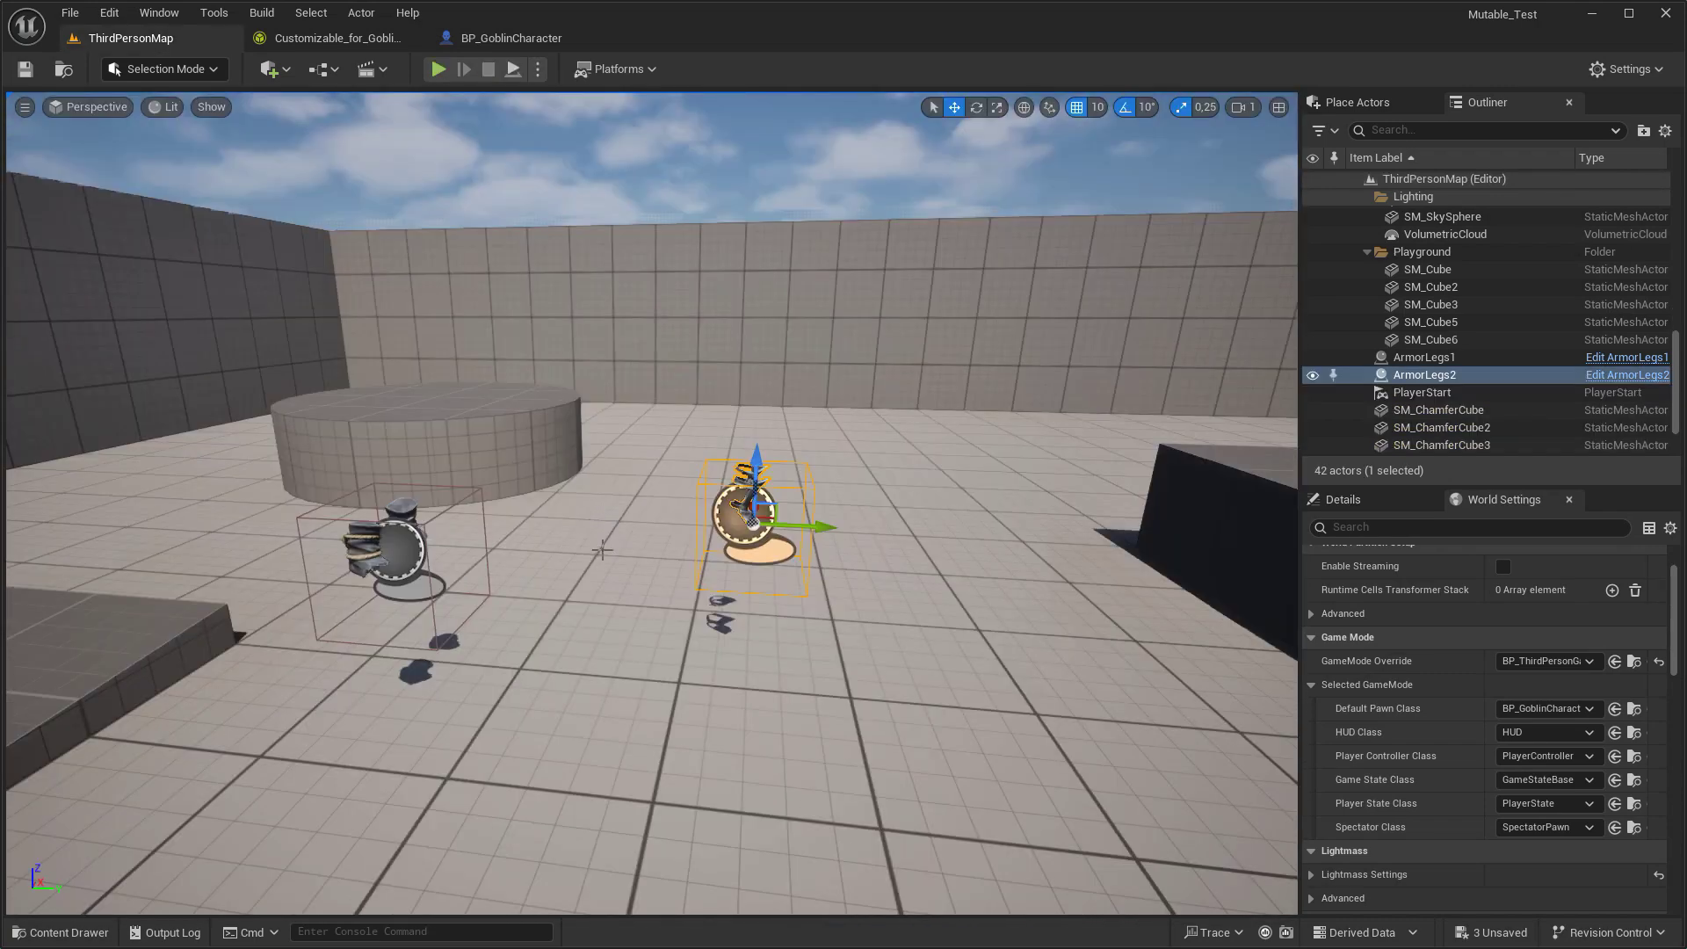
{"action": "key", "text": "ctrl+space"}
{"action": "right_click", "coordinate": [761, 859]}
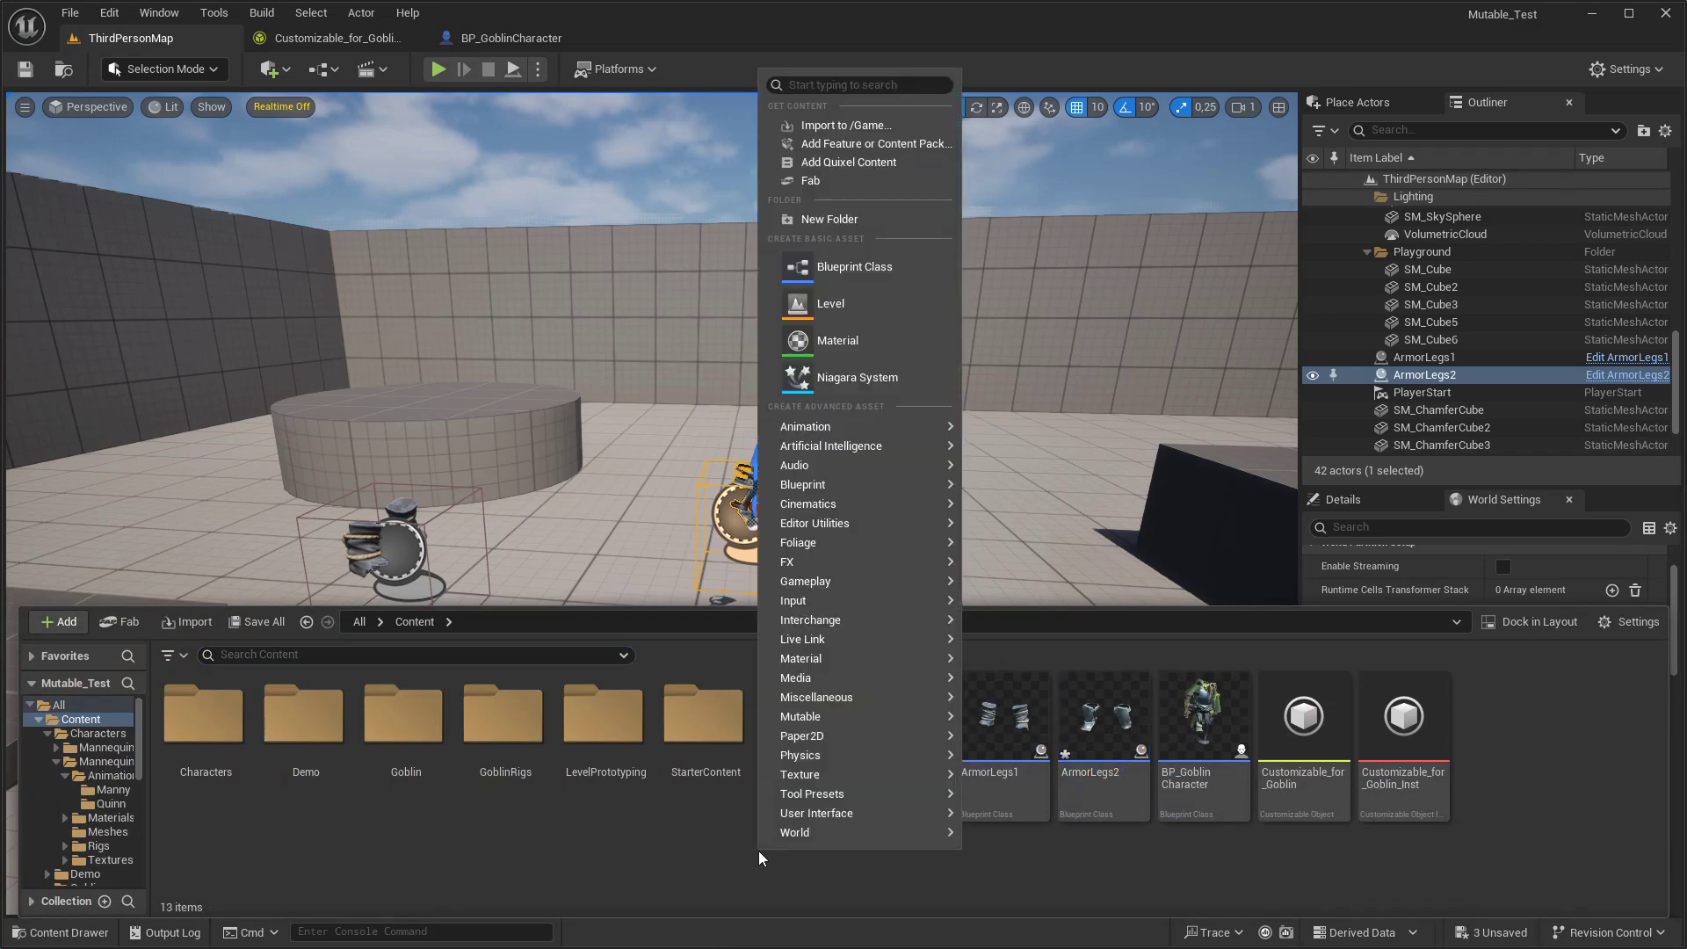
Create an Enumeration asset named E_Skirts and open it docked in the editor.
{"action": "type", "text": "Enum"}
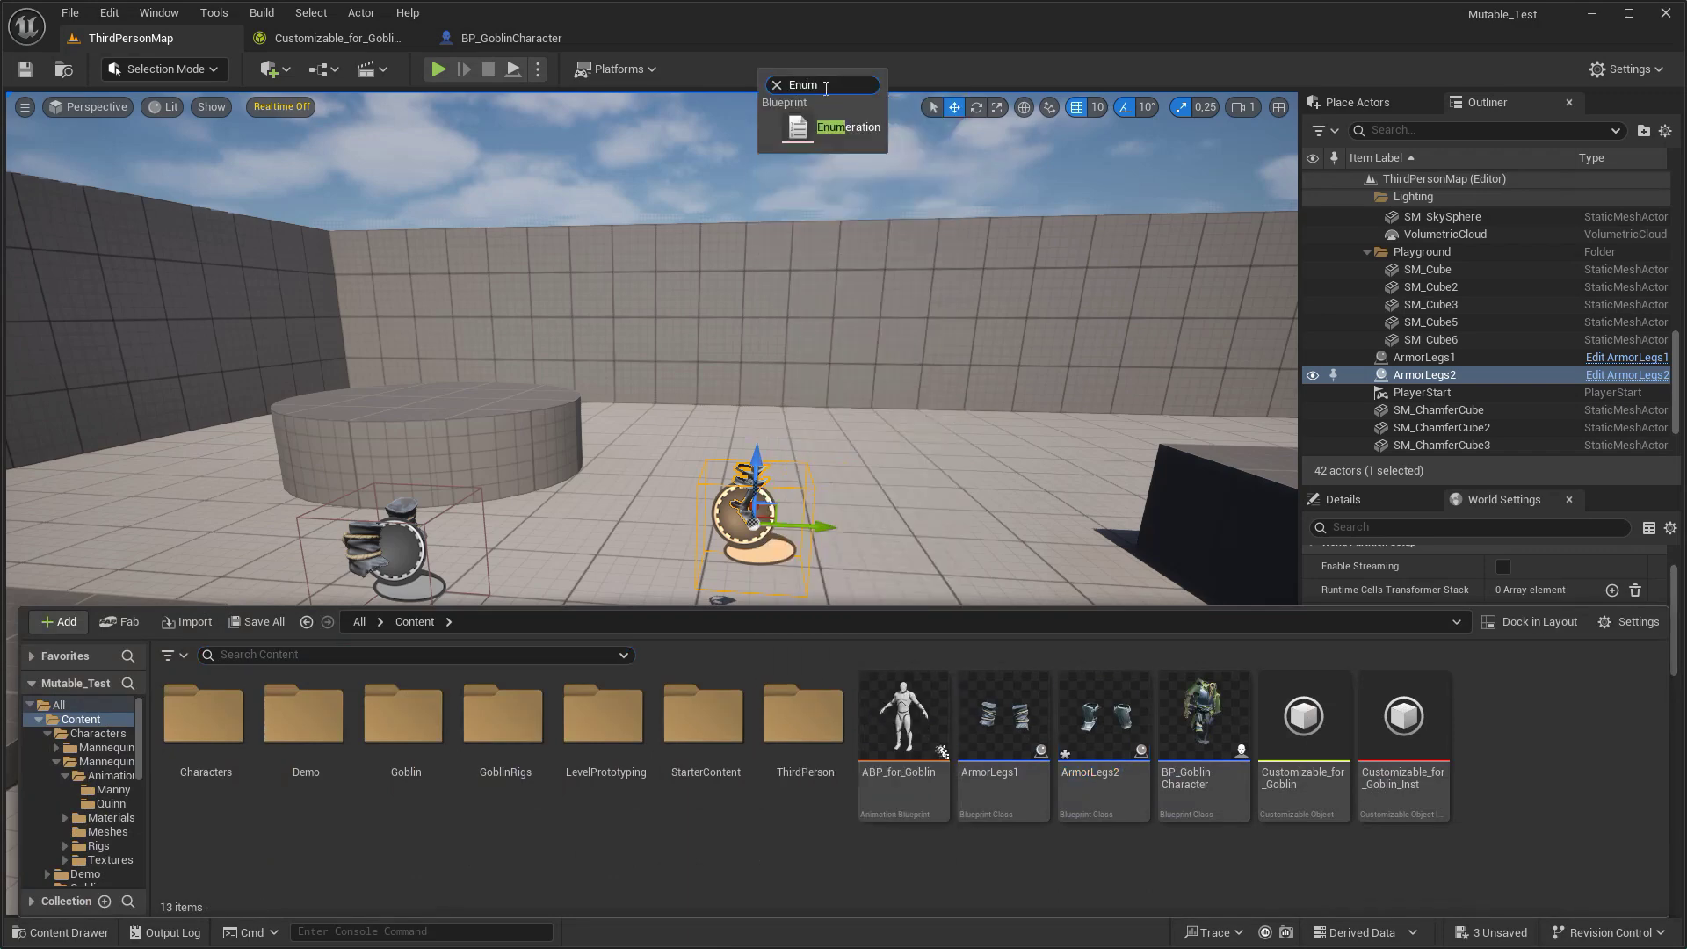
{"action": "left_click", "coordinate": [837, 132]}
{"action": "type", "text": "E_Skirts"}
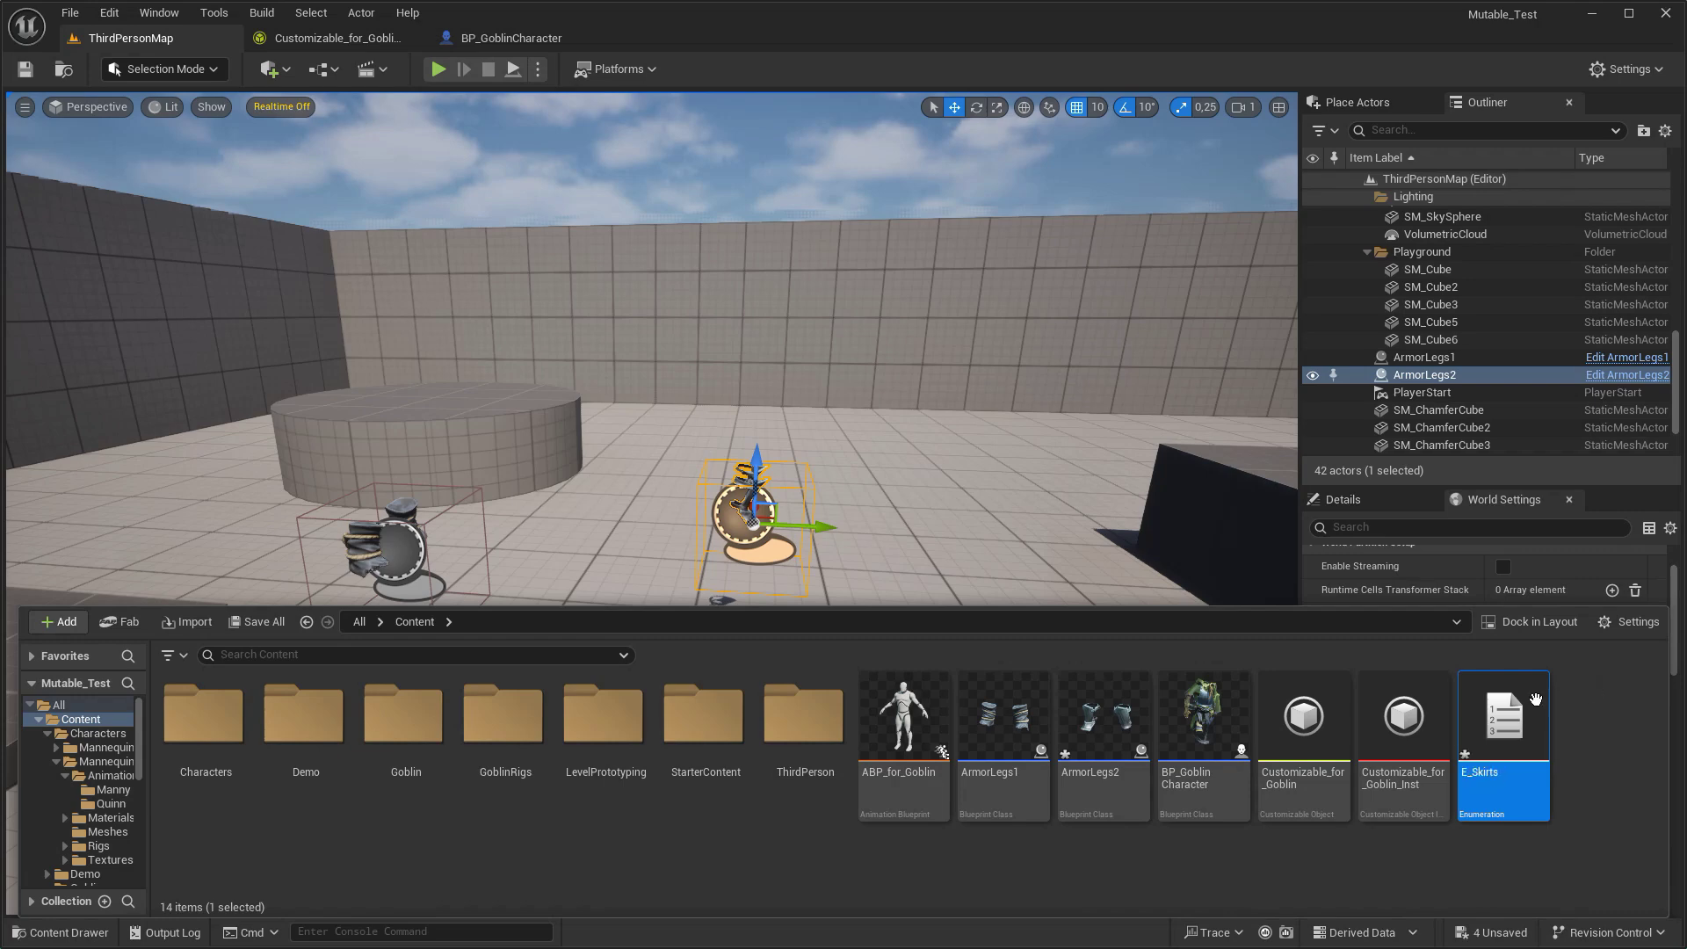
{"action": "double_click", "coordinate": [1535, 699]}
{"action": "left_click_drag", "start_coordinate": [378, 224], "coordinate": [301, 46]}
Check the Skirts parameter's S1–S4 options in Customizable_for_Goblin, then return to E_Skirts.
{"action": "left_click", "coordinate": [494, 38]}
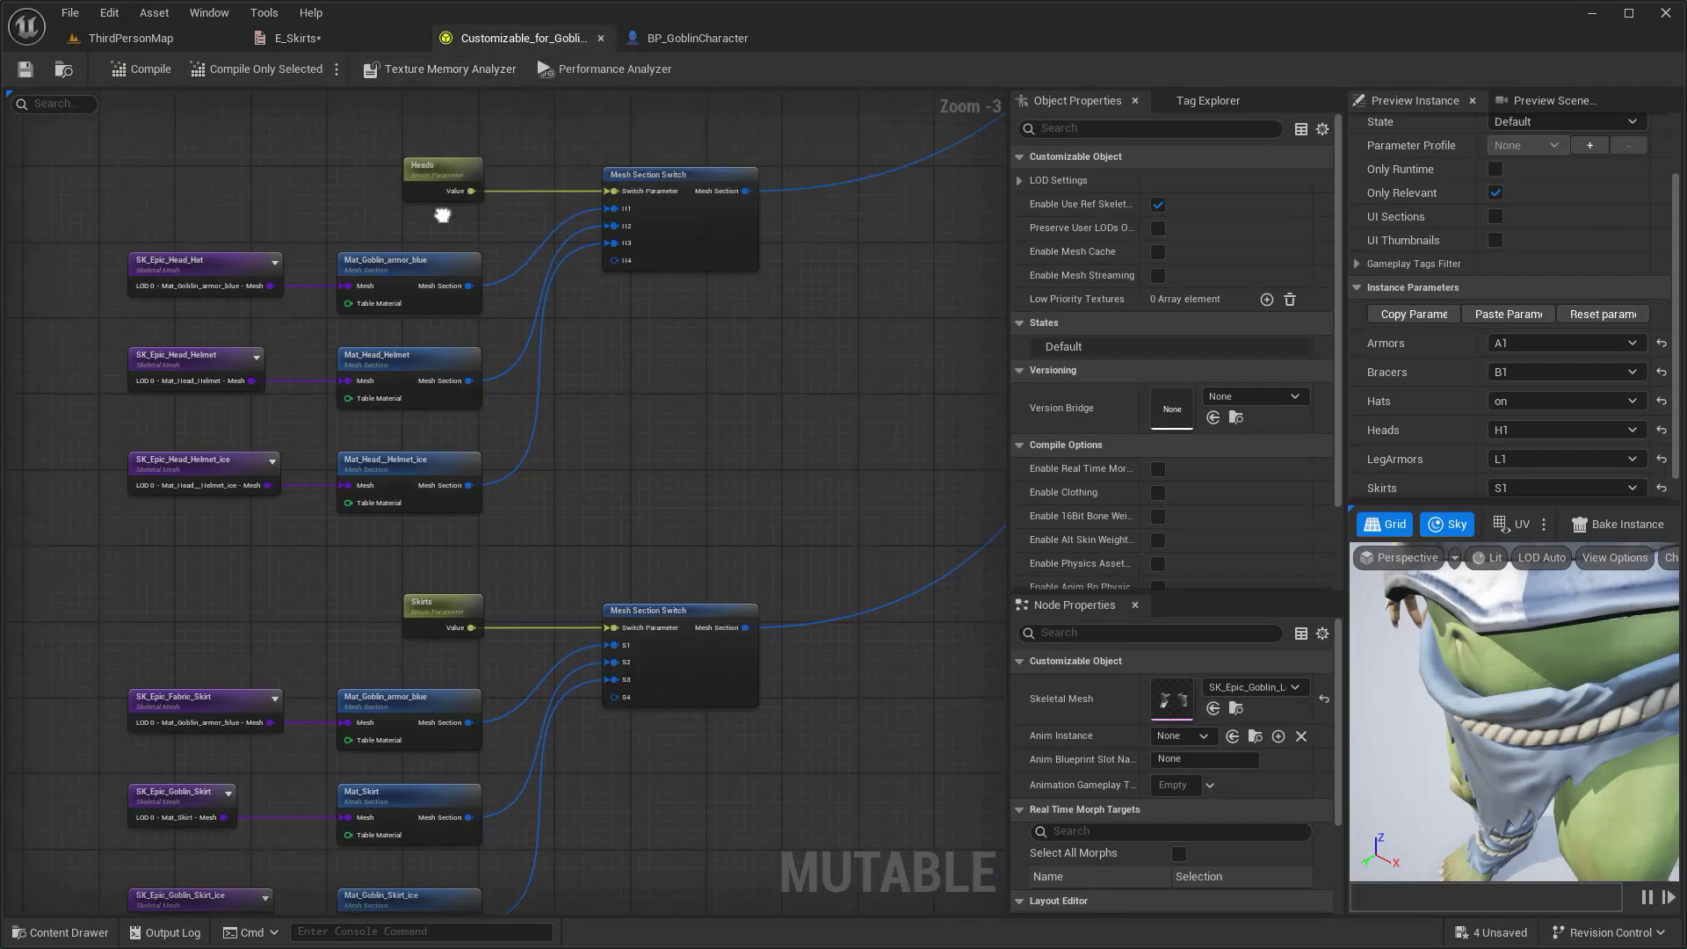
{"action": "scroll", "coordinate": [466, 461], "scroll_direction": "up", "scroll_amount": 3}
{"action": "left_click", "coordinate": [453, 466]}
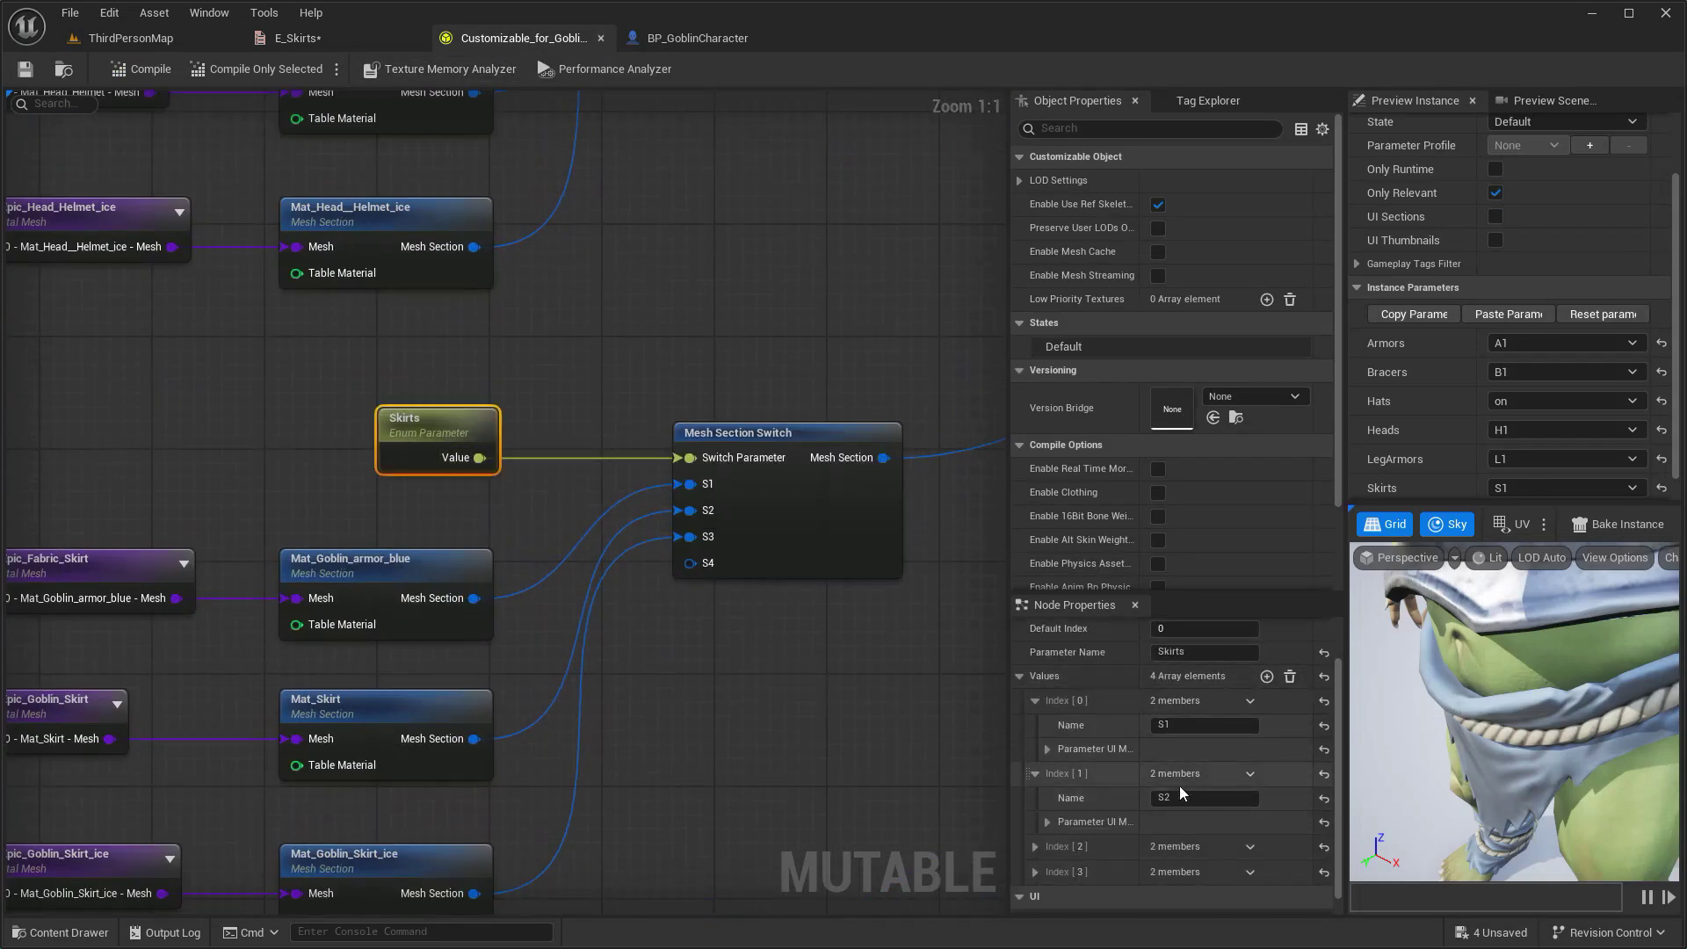
{"action": "scroll", "coordinate": [1084, 830], "scroll_direction": "down", "scroll_amount": 2}
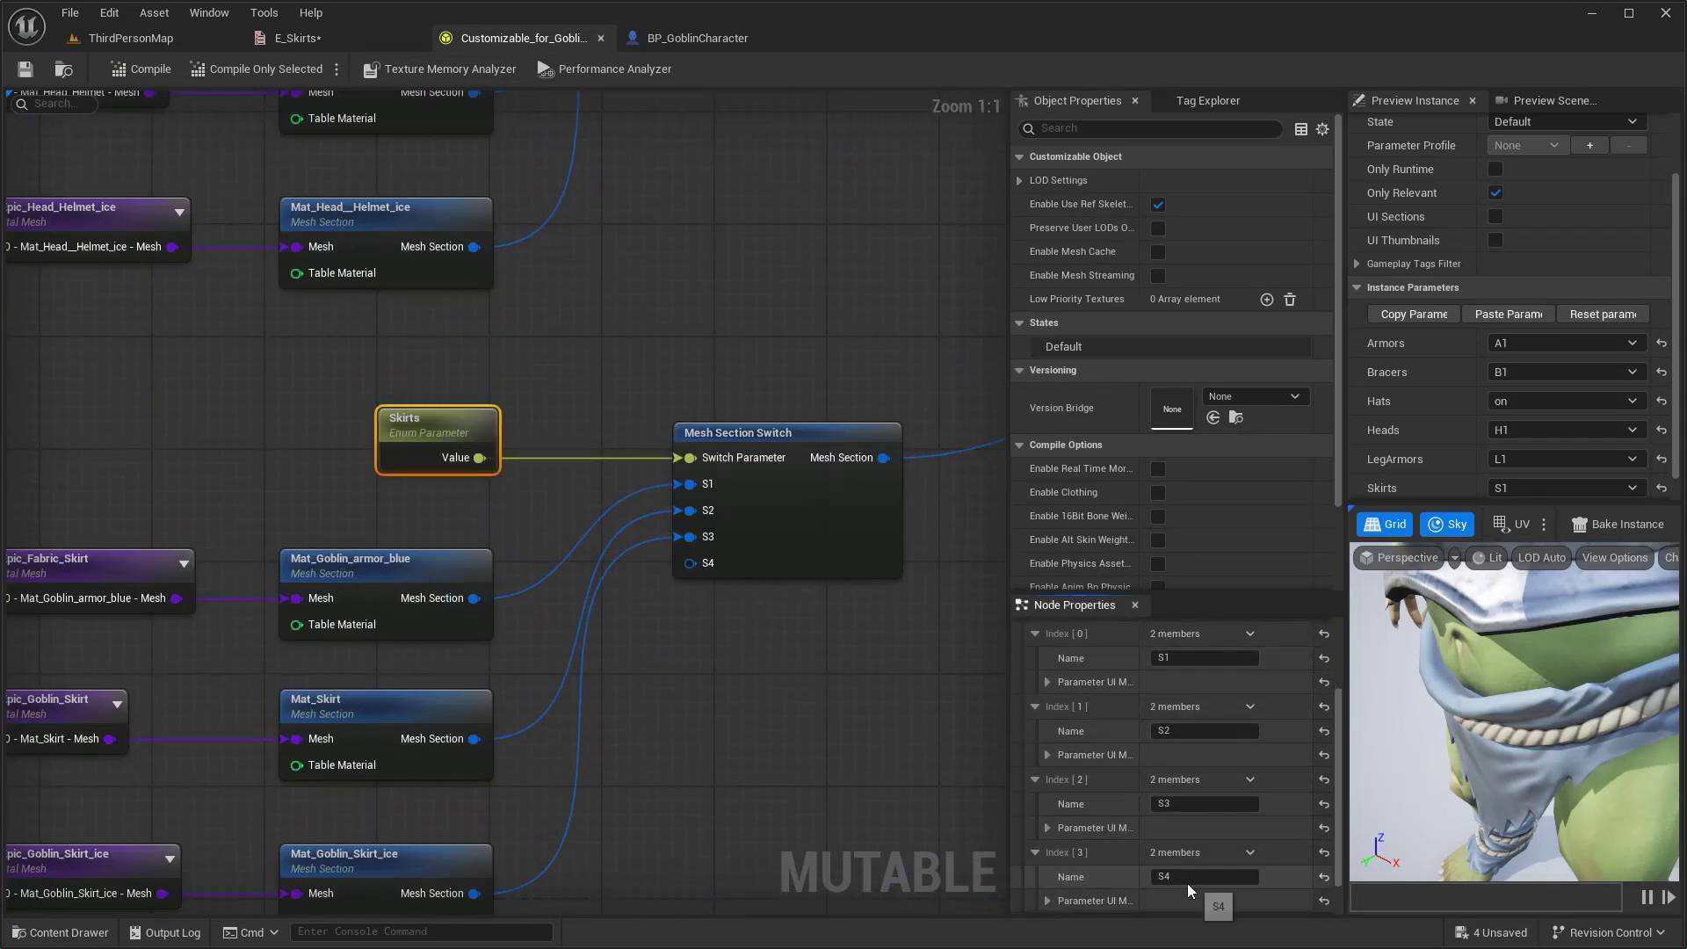
{"action": "right_click_drag", "start_coordinate": [661, 173], "coordinate": [687, 187]}
{"action": "left_click", "coordinate": [299, 37]}
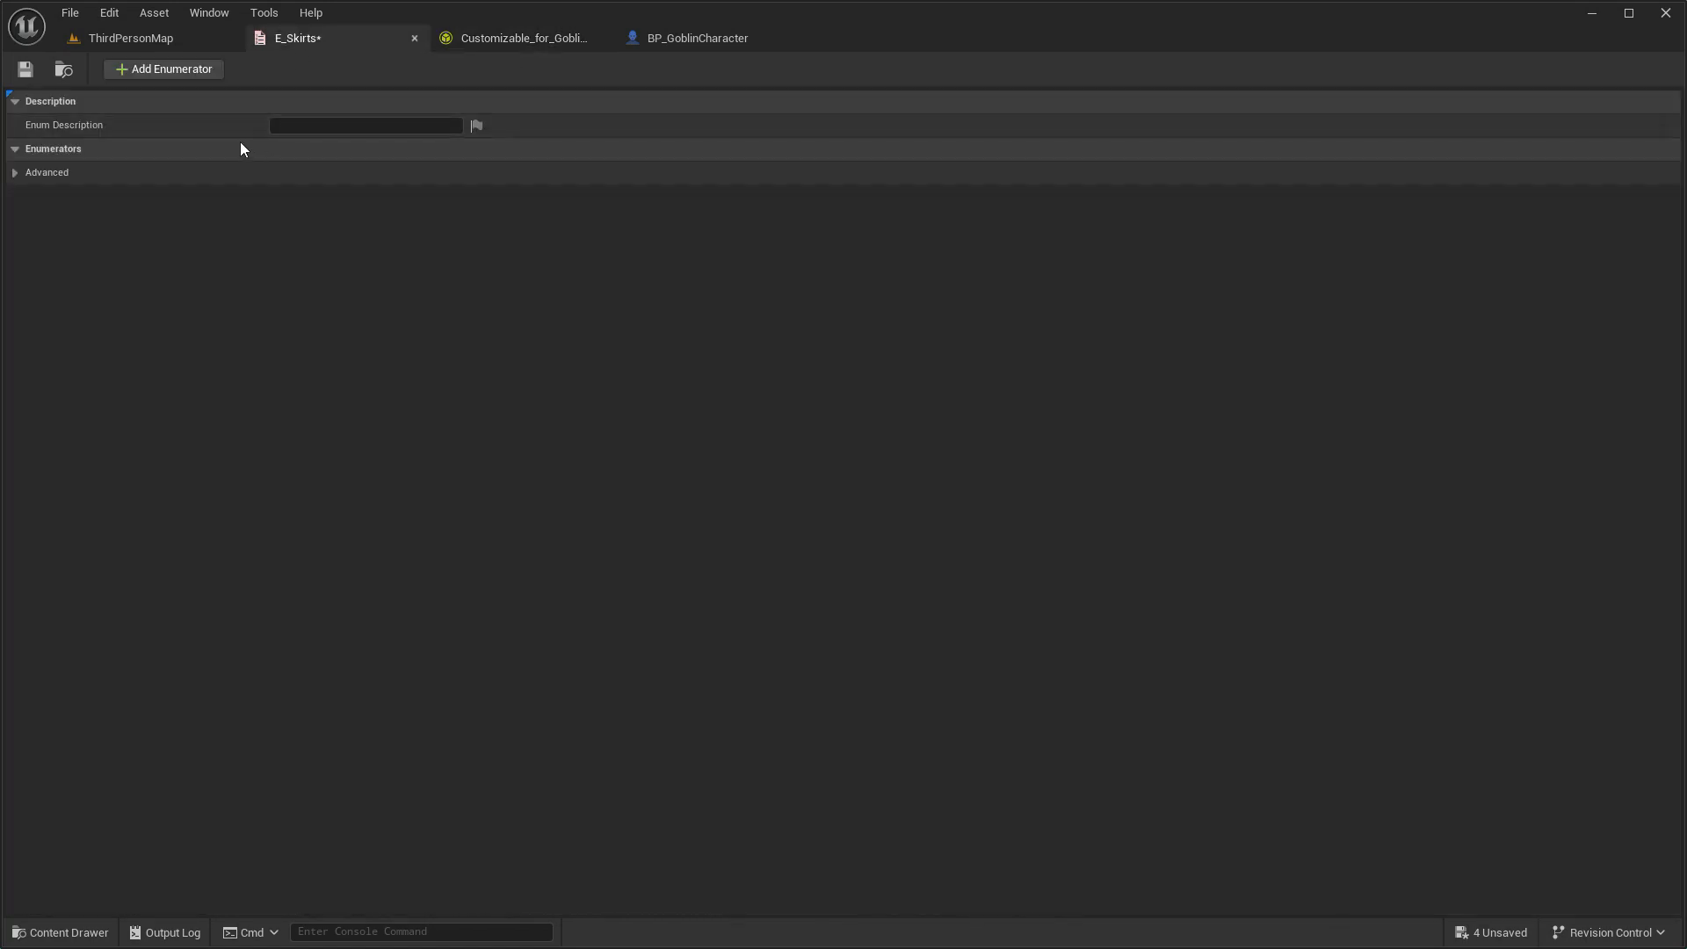
Name the four E_Skirts entries S1, S2, S3 and S4, then save and close it.
{"action": "left_click", "coordinate": [172, 70]}
{"action": "left_click", "coordinate": [172, 70]}
{"action": "left_click", "coordinate": [172, 70]}
{"action": "left_click", "coordinate": [173, 70]}
{"action": "left_click", "coordinate": [469, 173]}
{"action": "type", "text": "S1"}
{"action": "left_click", "coordinate": [406, 195]}
{"action": "type", "text": "S2"}
{"action": "left_click", "coordinate": [420, 220]}
{"action": "type", "text": "S3"}
{"action": "left_click", "coordinate": [412, 244]}
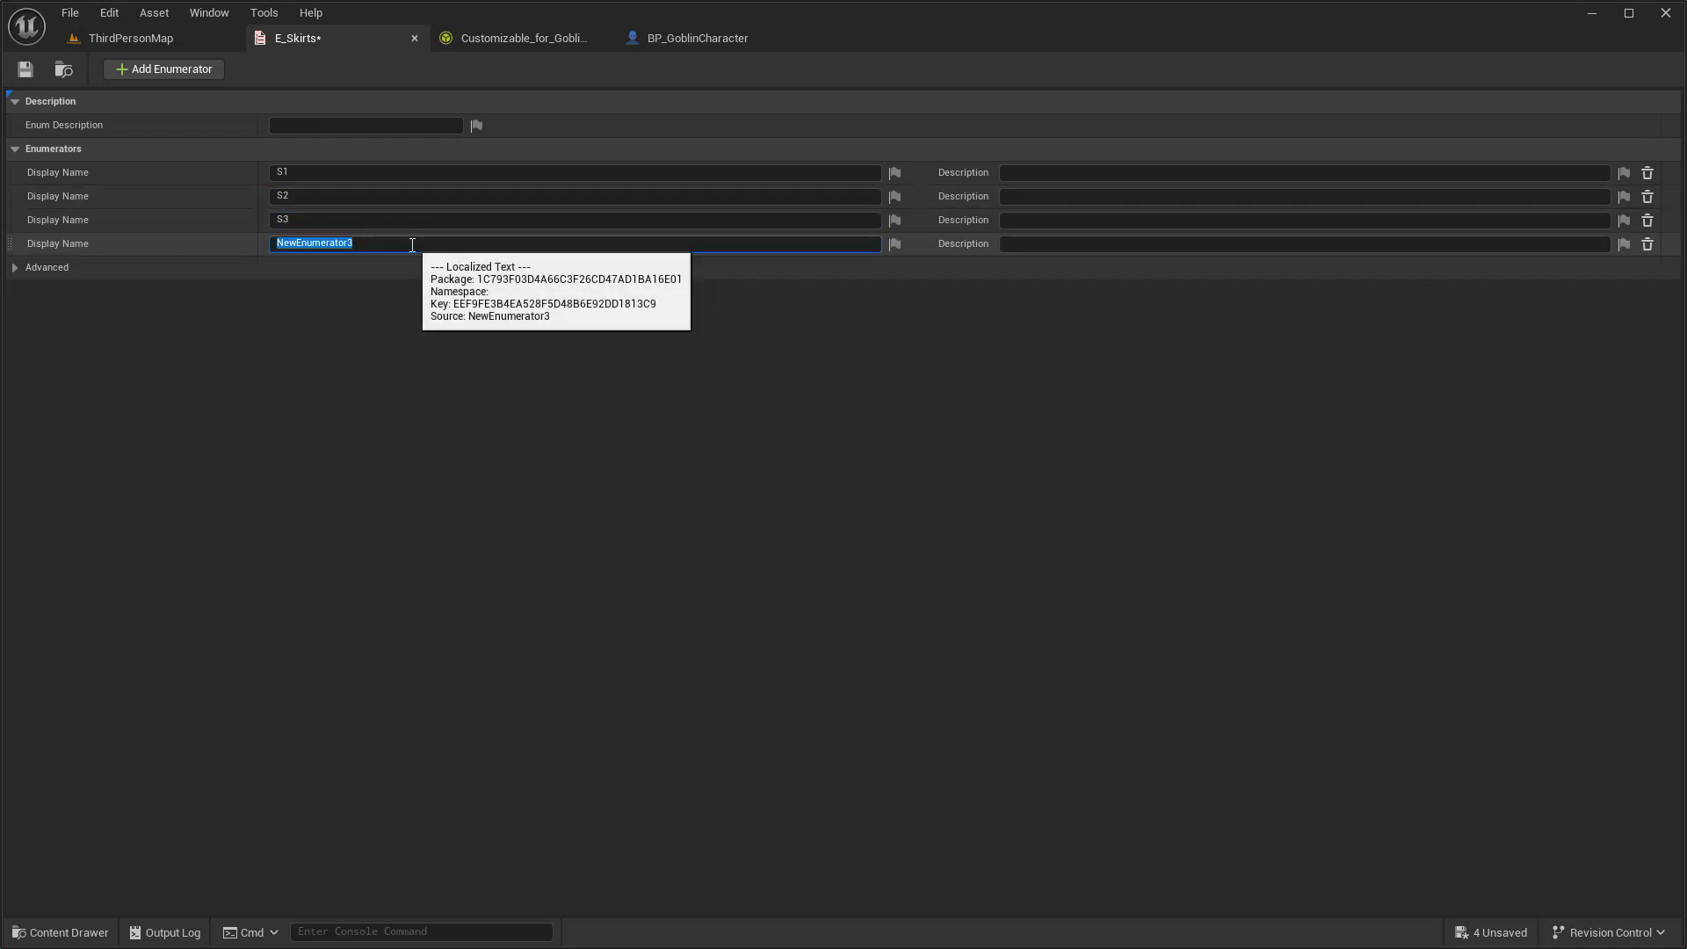
{"action": "type", "text": "S4"}
{"action": "left_click", "coordinate": [24, 68]}
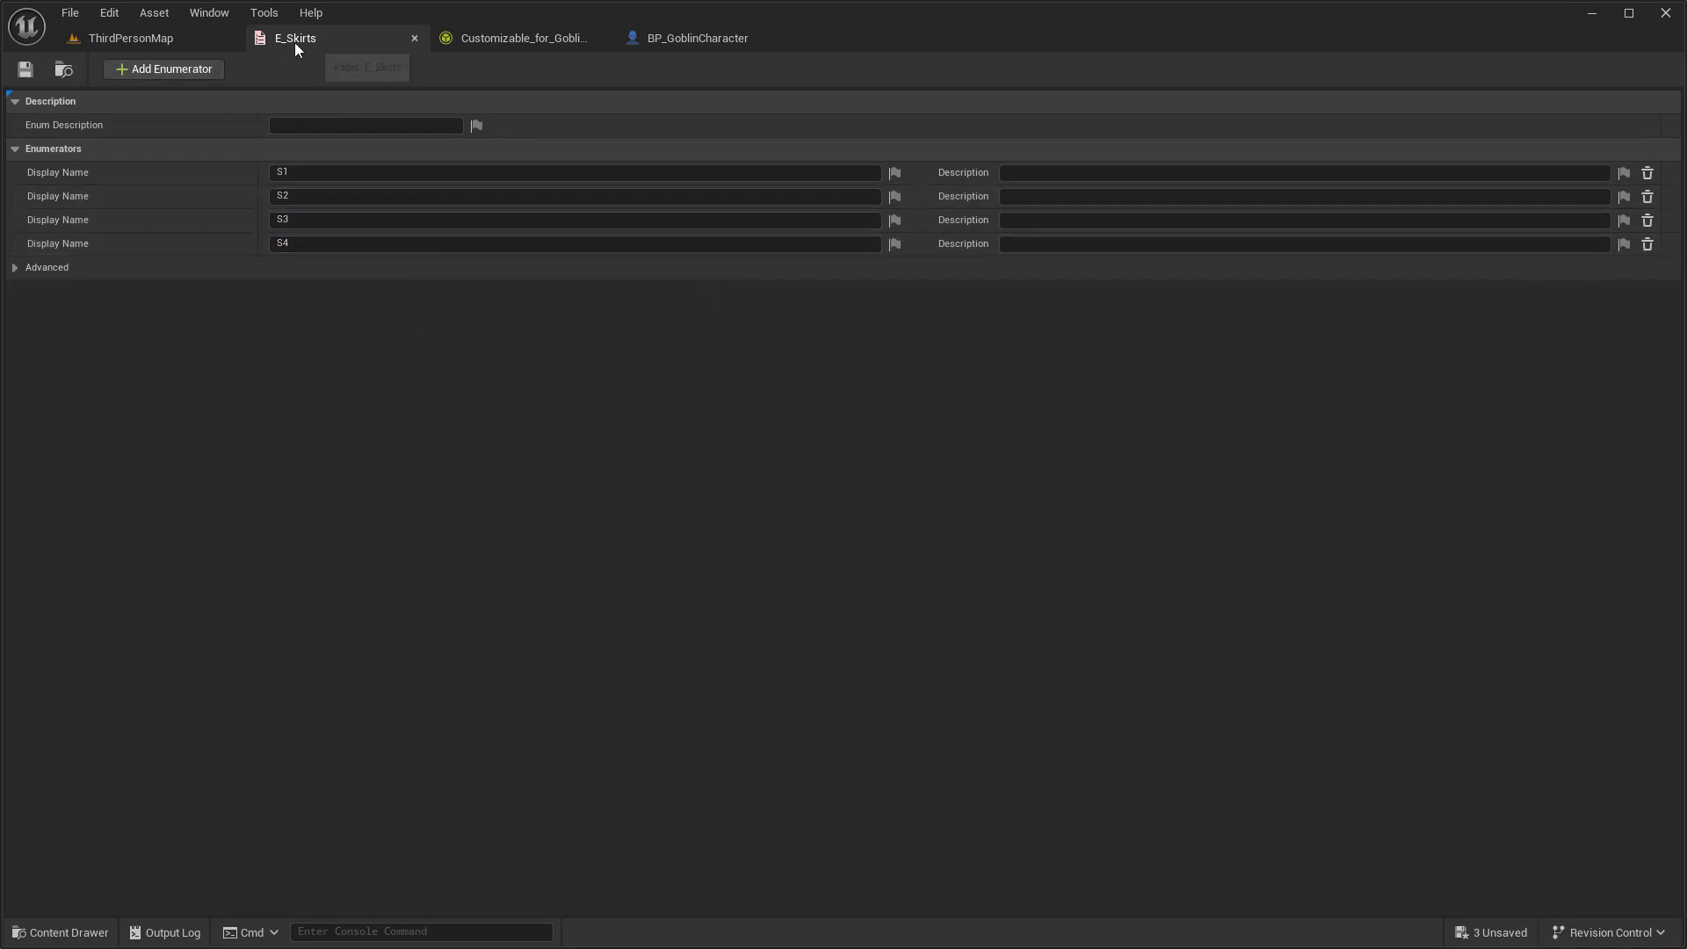
{"action": "left_click", "coordinate": [415, 38]}
Create a new enumeration asset named E_Head and open it.
{"action": "right_click", "coordinate": [1424, 888]}
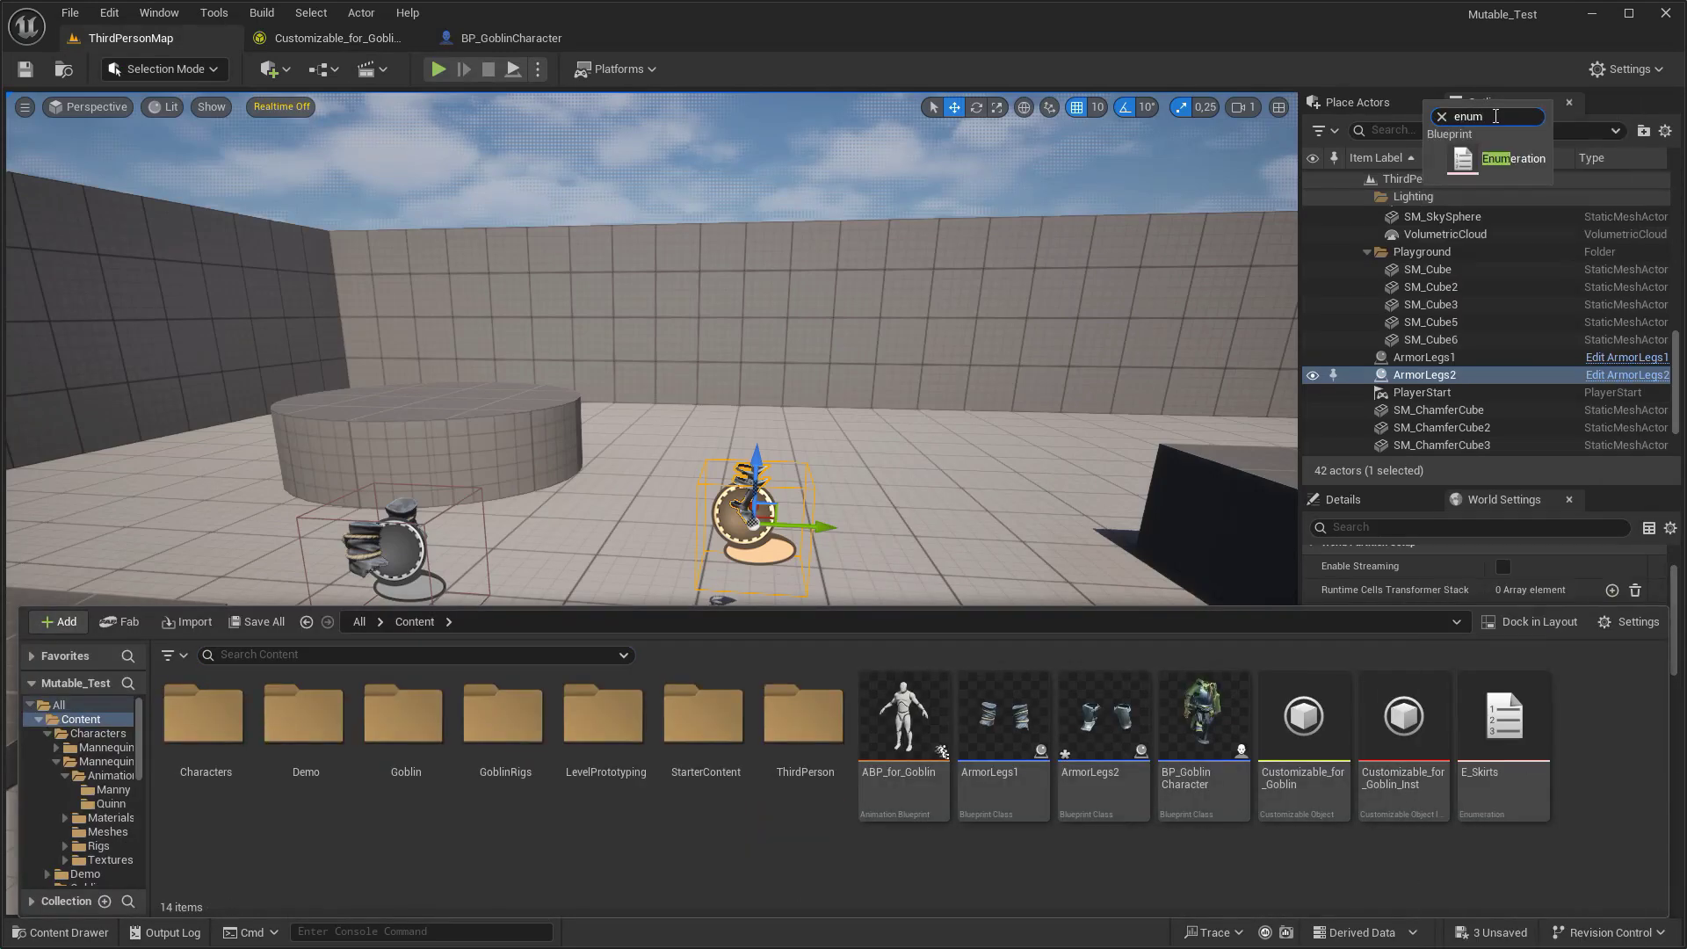
{"action": "left_click", "coordinate": [1494, 163]}
{"action": "type", "text": "E_Hea"}
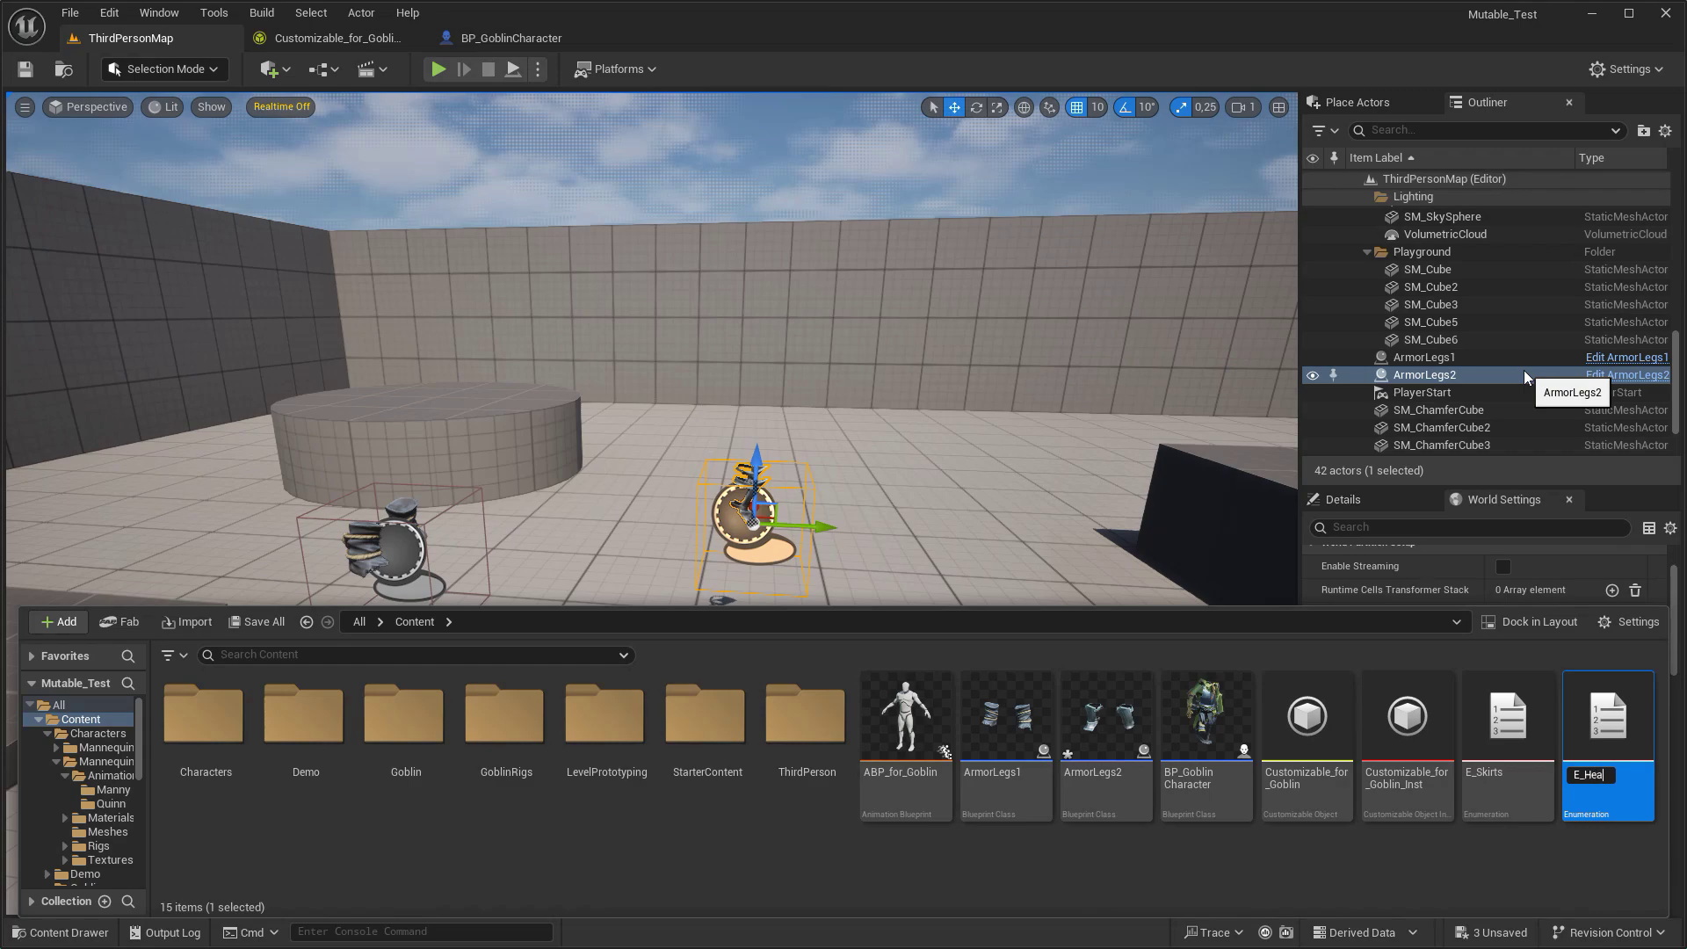
{"action": "type", "text": "d"}
{"action": "key", "text": "Return"}
{"action": "double_click", "coordinate": [1508, 716]}
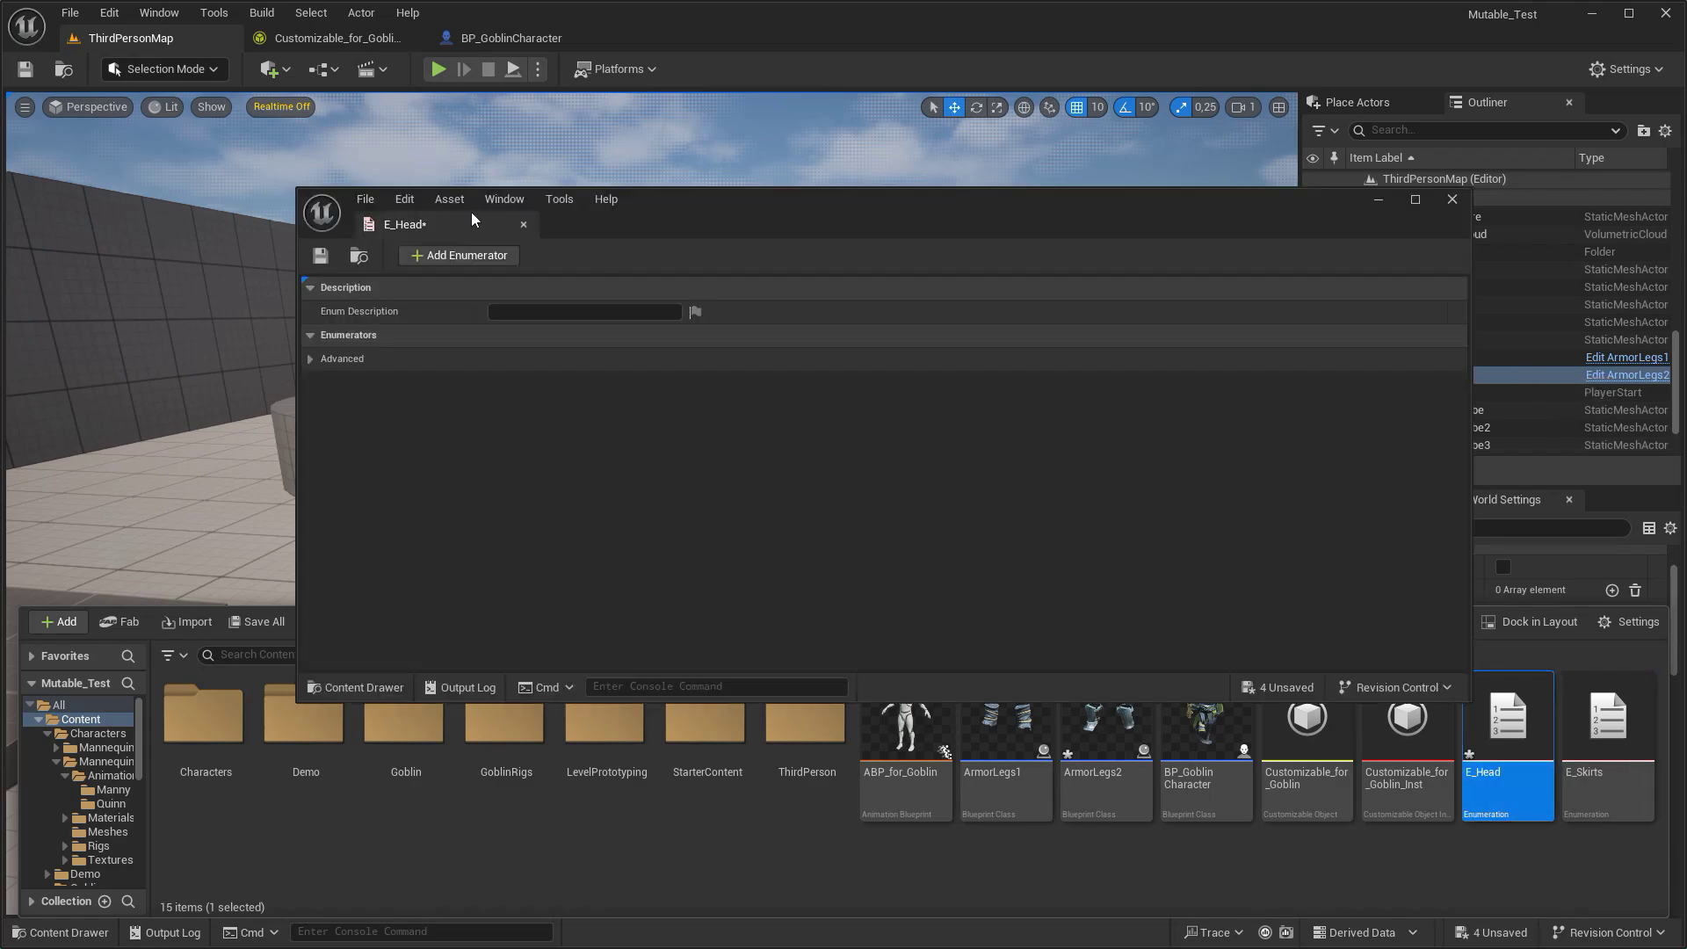
Check the Heads parameter's option values in the Customizable_for_Goblin graph.
{"action": "left_click", "coordinate": [519, 38]}
{"action": "right_click_drag", "start_coordinate": [490, 231], "coordinate": [519, 598]}
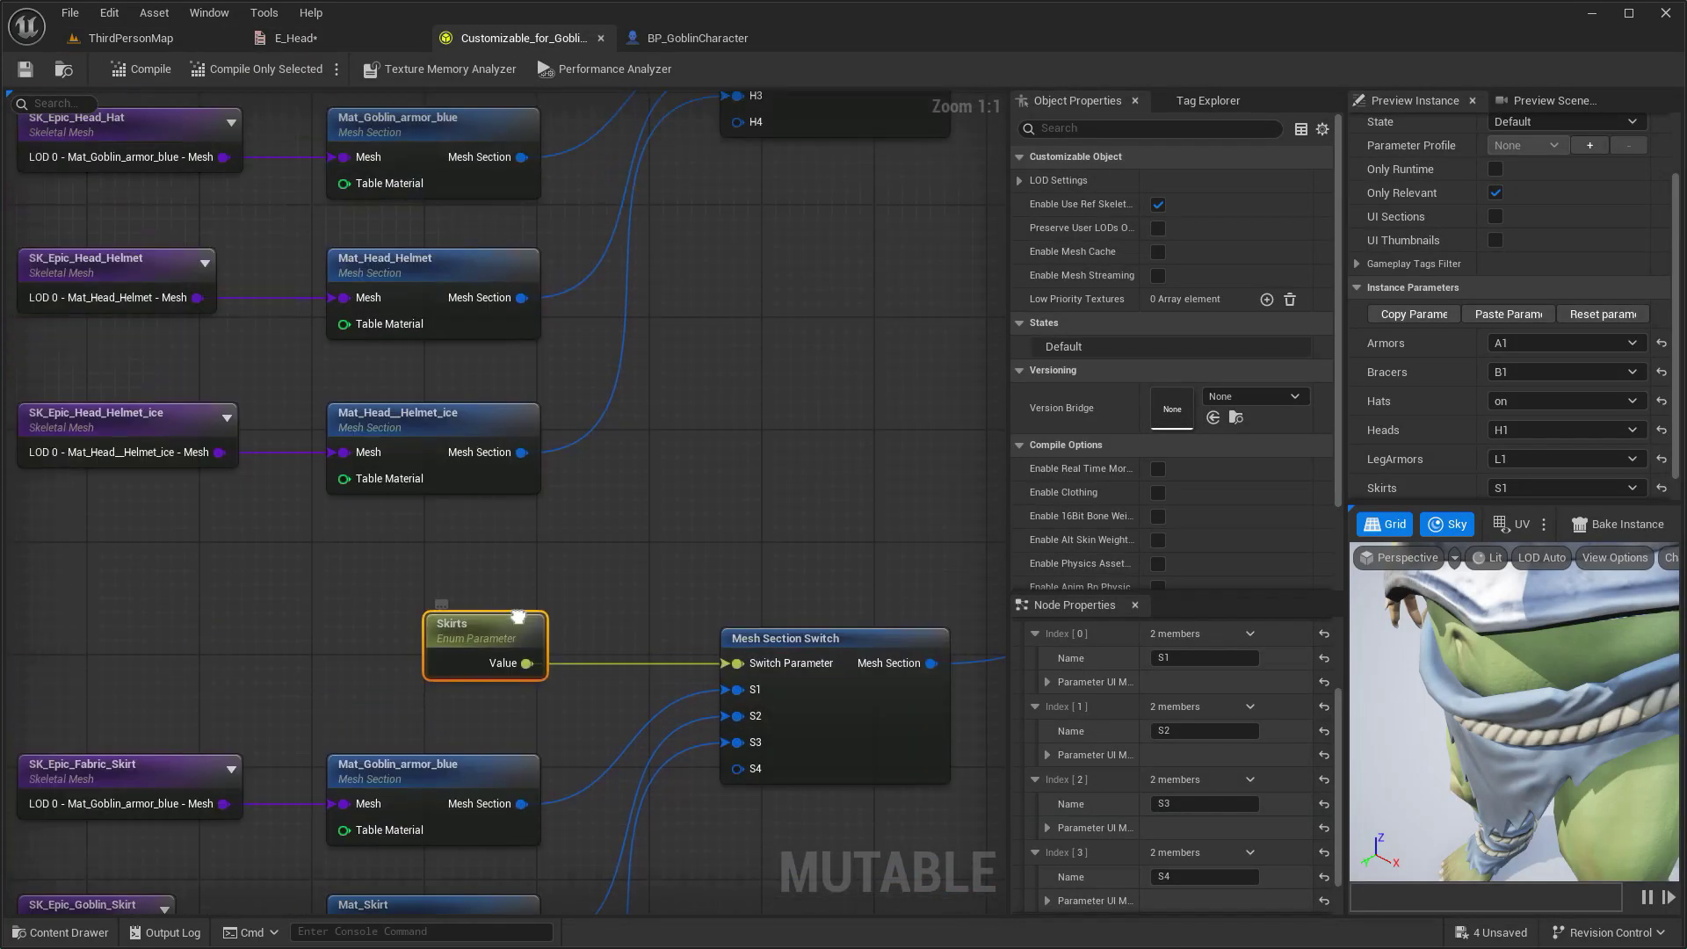
{"action": "scroll", "coordinate": [545, 602], "scroll_direction": "down", "scroll_amount": 3}
{"action": "left_click", "coordinate": [506, 239]}
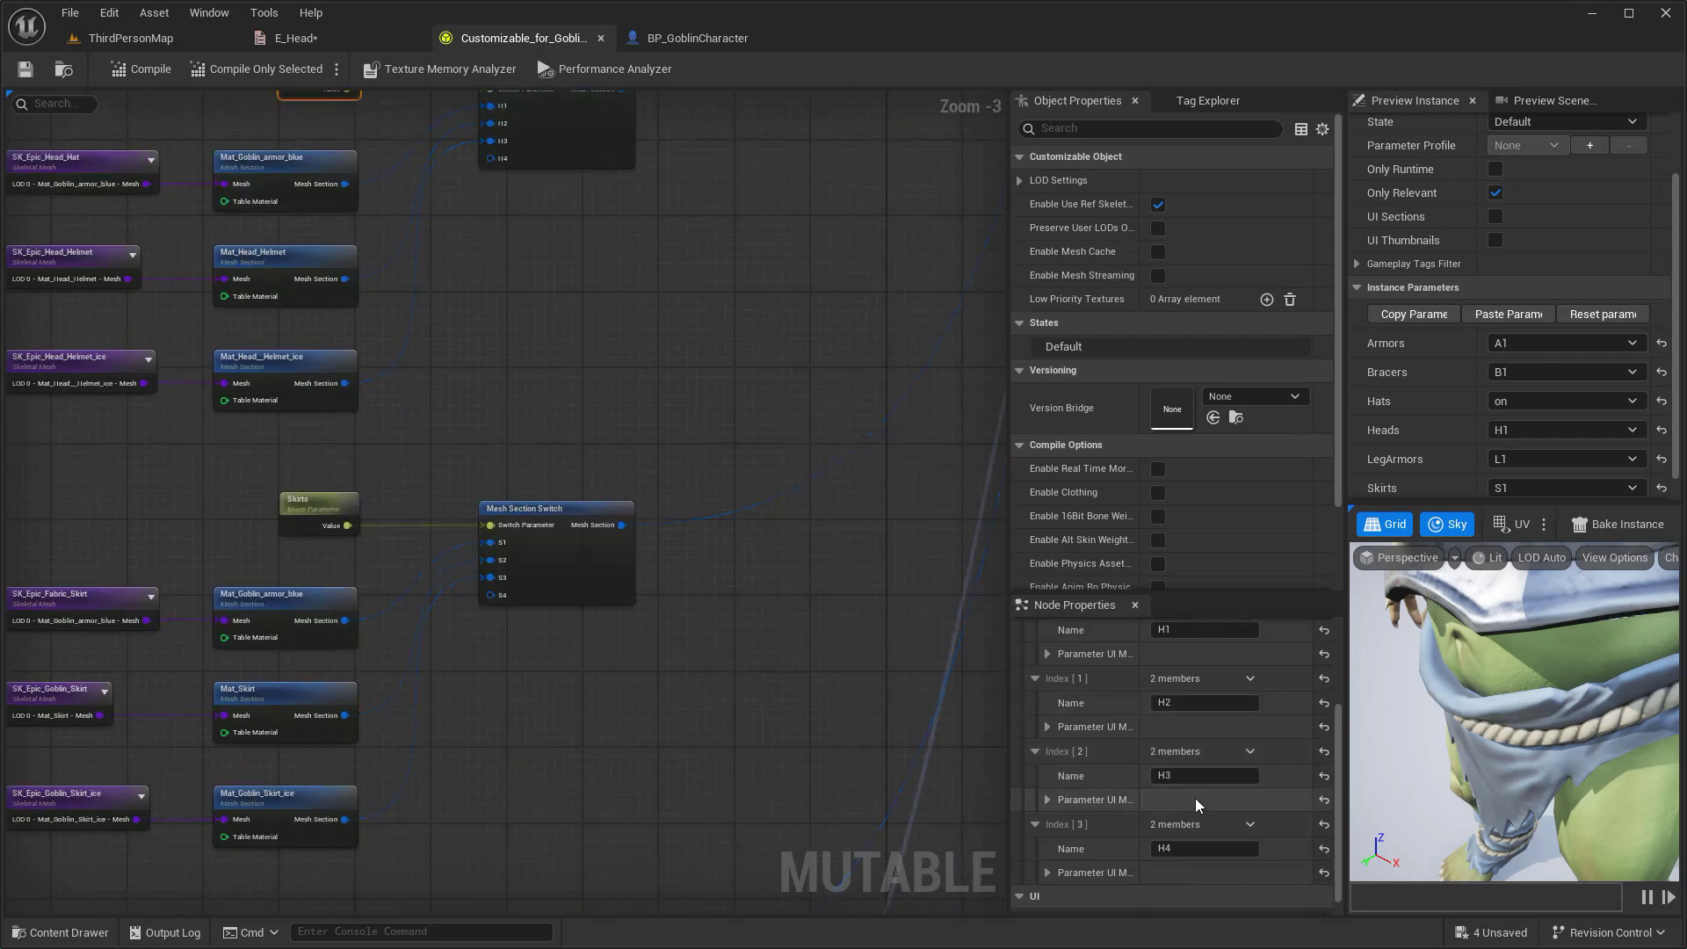
{"action": "left_click", "coordinate": [295, 38]}
Give E_Head four entries named H1, H2, H3 and H4, then close its editor.
{"action": "left_click", "coordinate": [173, 76]}
{"action": "left_click", "coordinate": [173, 75]}
{"action": "left_click", "coordinate": [173, 75]}
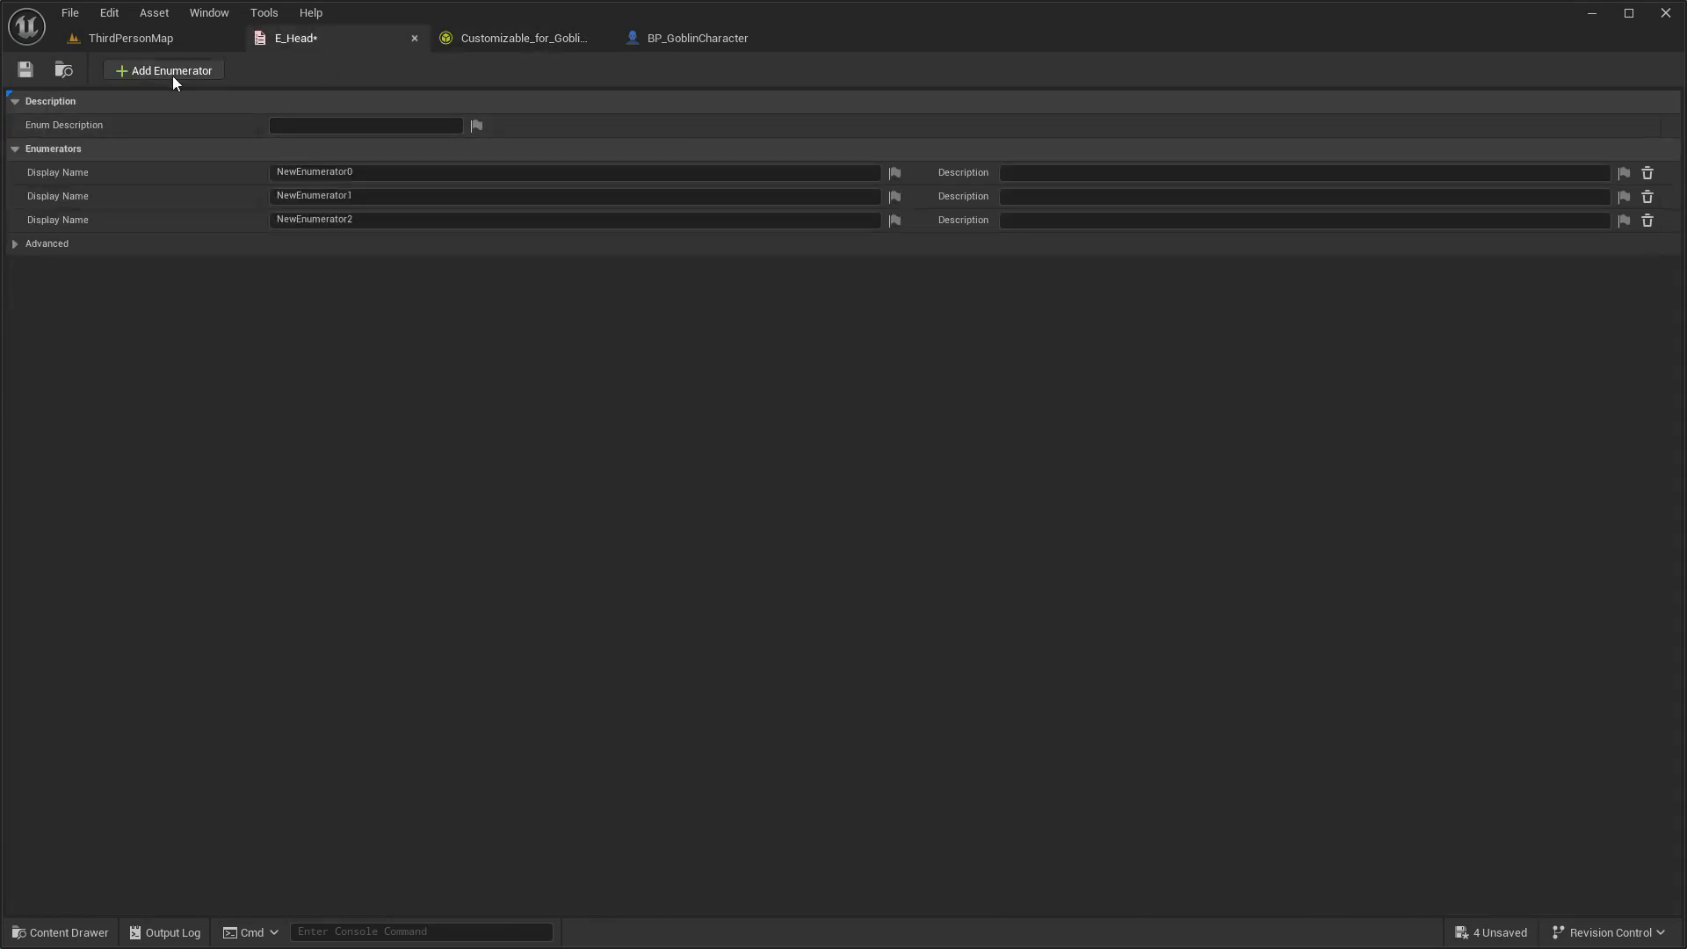
{"action": "left_click", "coordinate": [174, 76]}
{"action": "left_click", "coordinate": [434, 174]}
{"action": "type", "text": "H1"}
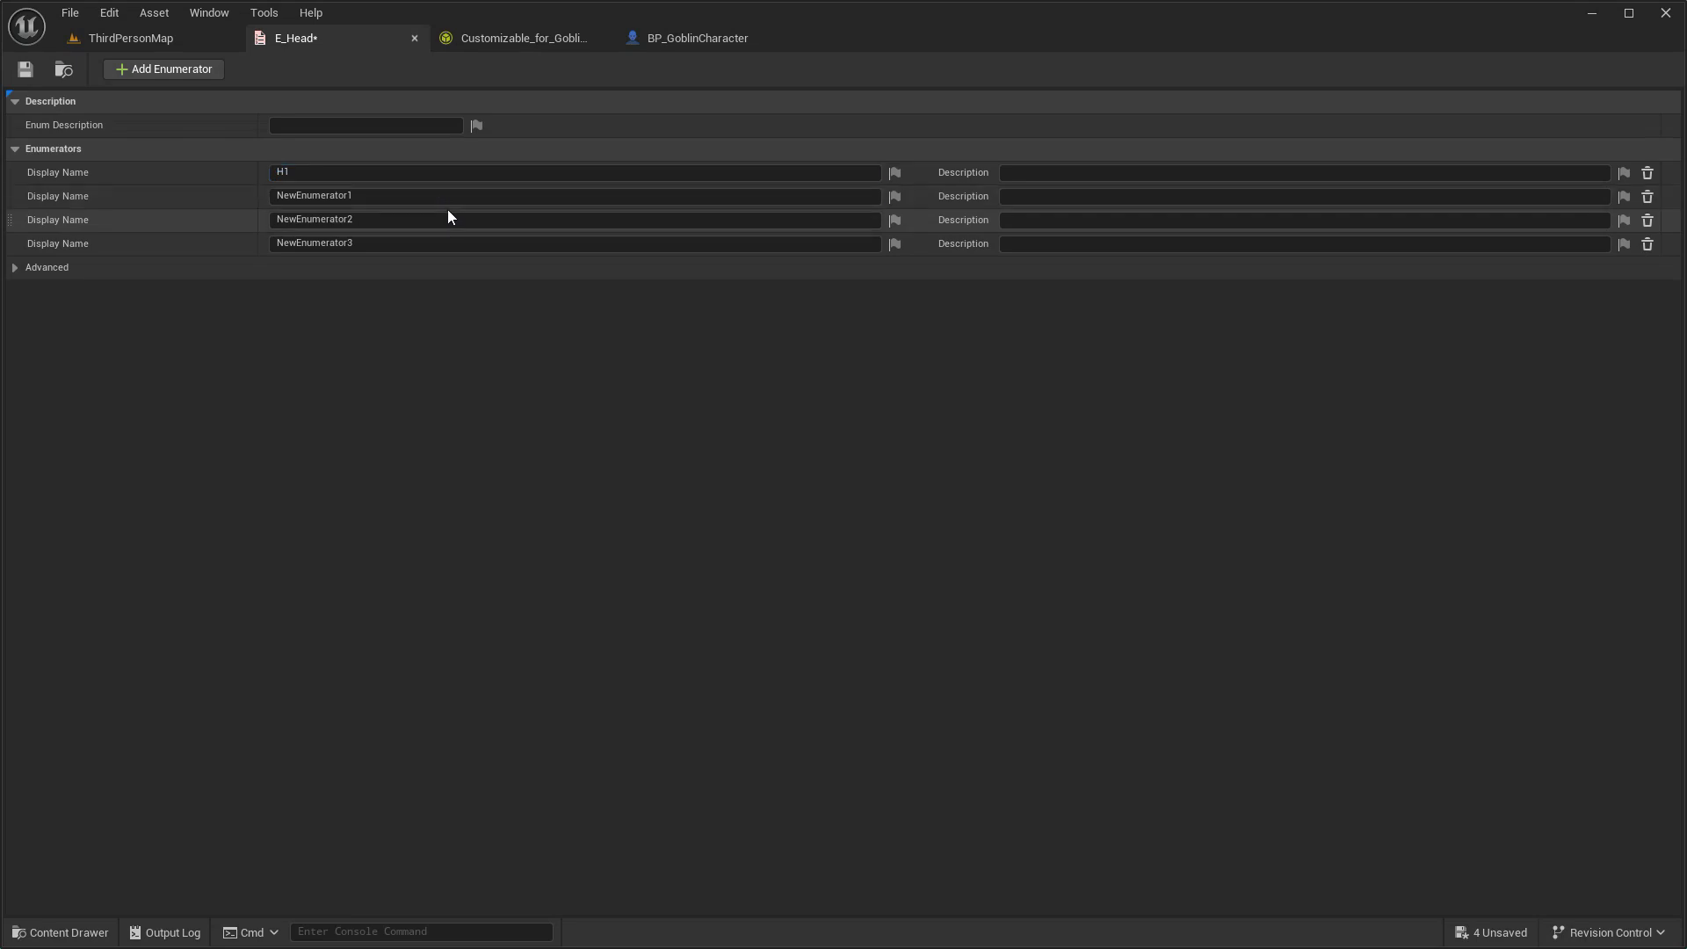
{"action": "left_click", "coordinate": [444, 195]}
{"action": "type", "text": "2"}
{"action": "left_click", "coordinate": [443, 220]}
{"action": "type", "text": "H3"}
{"action": "left_click", "coordinate": [448, 246]}
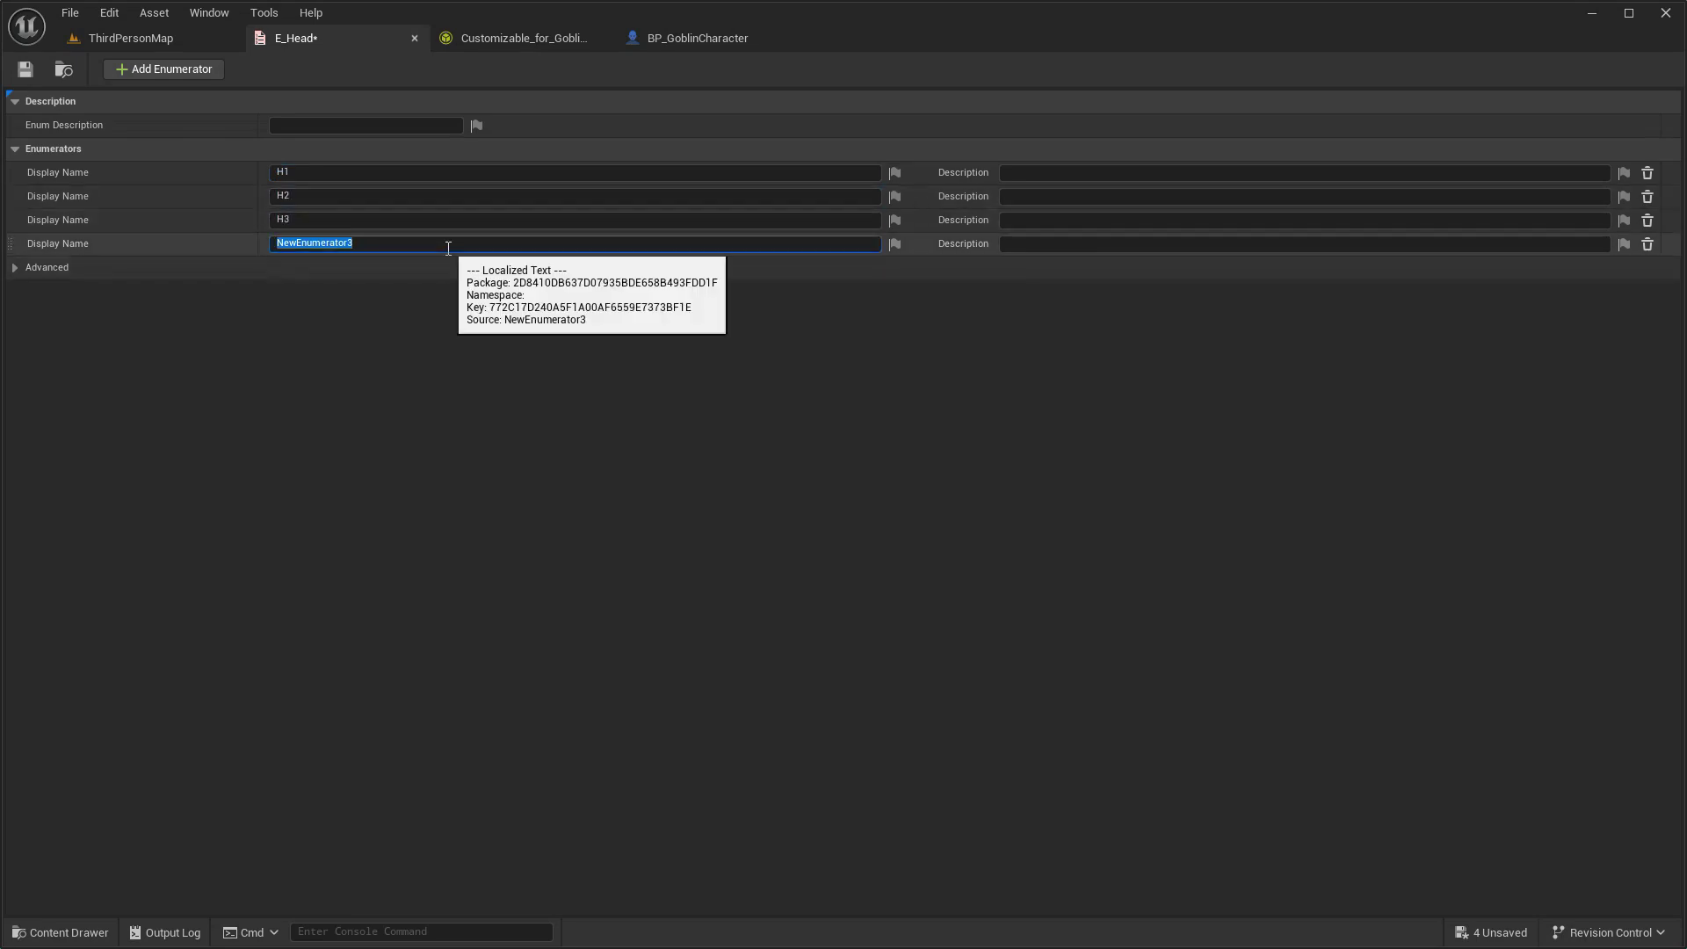
{"action": "type", "text": "H4"}
{"action": "key", "text": "Return"}
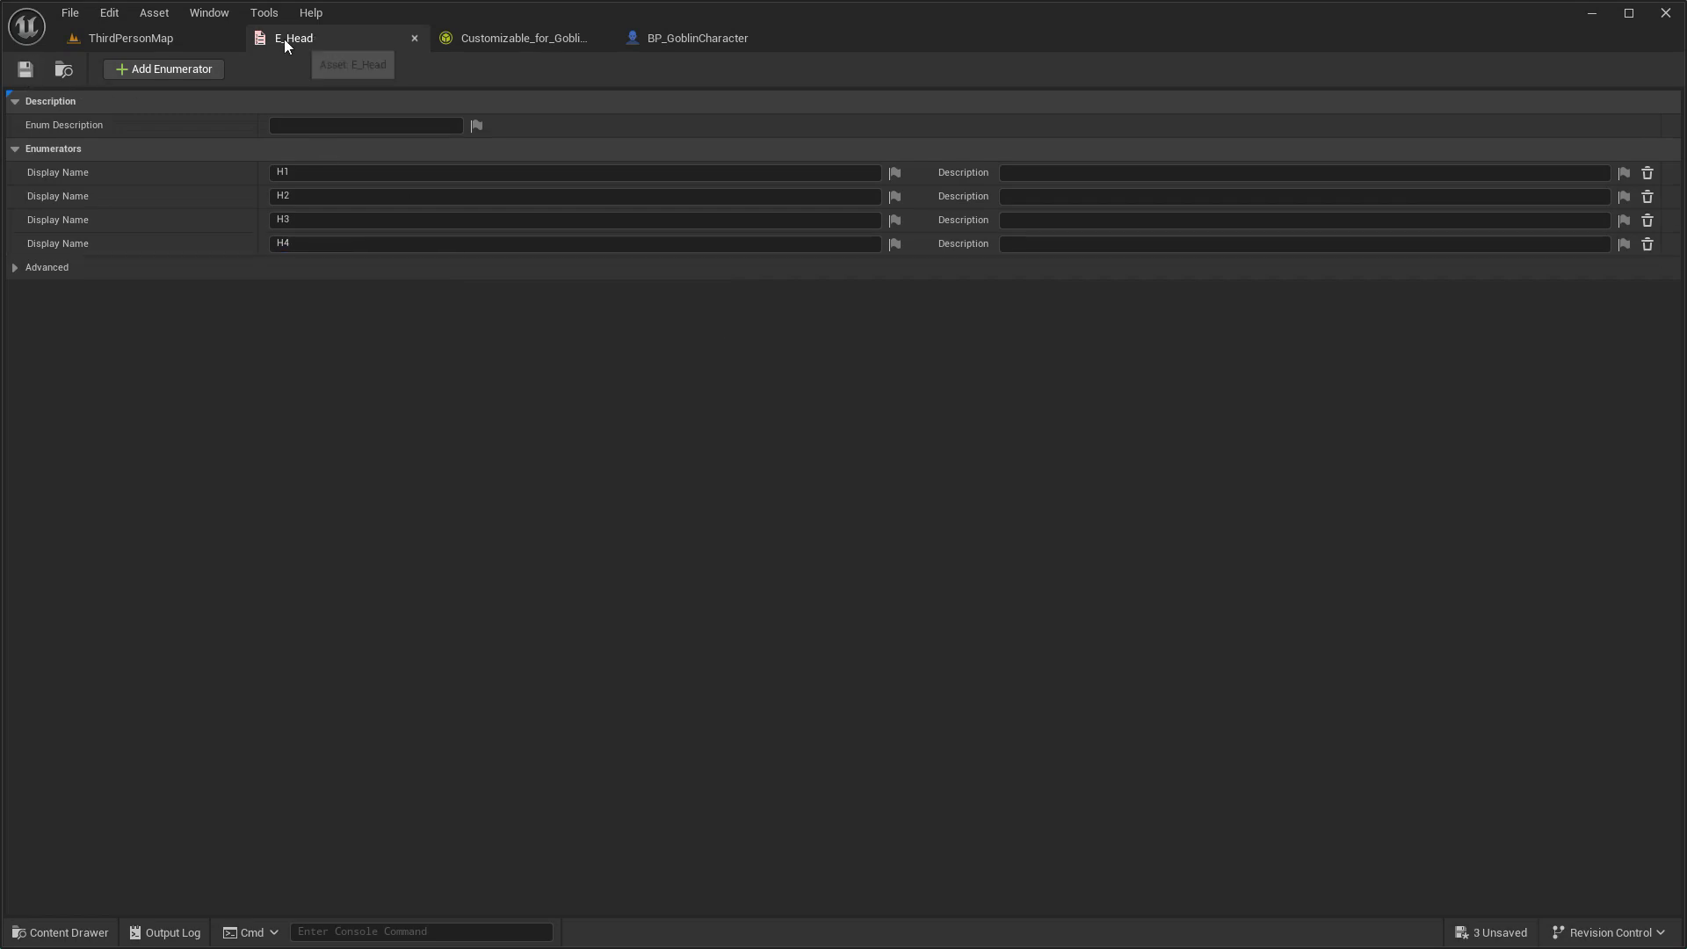
{"action": "middle_click", "coordinate": [283, 39]}
{"action": "left_click", "coordinate": [521, 40]}
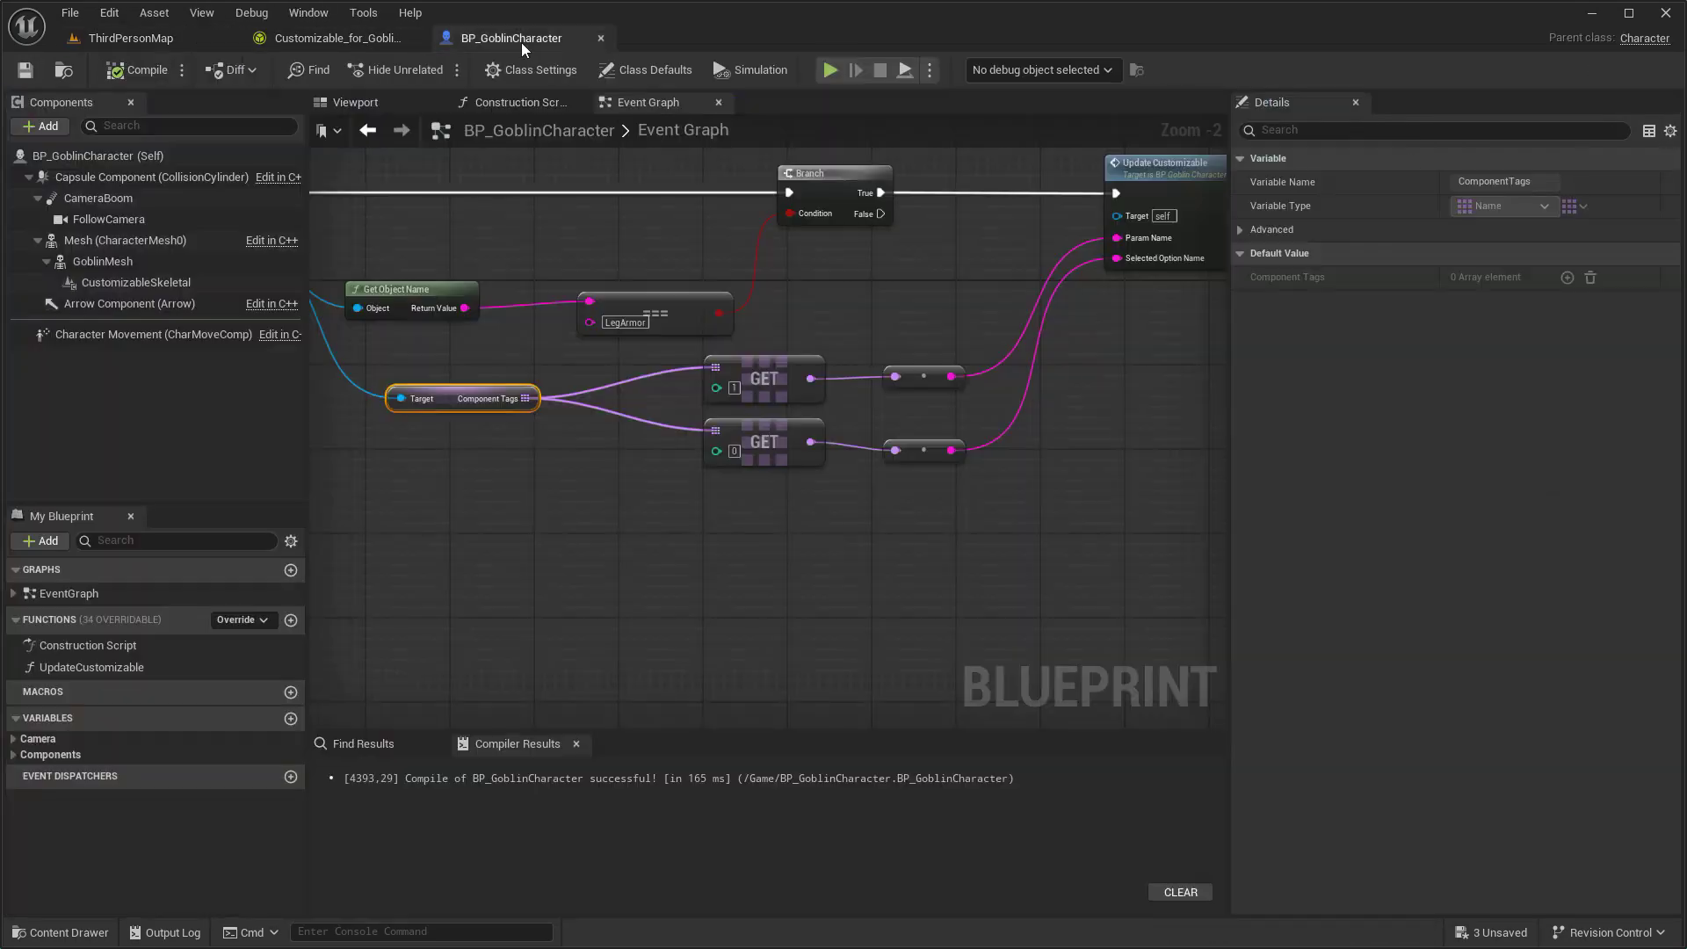
Add an E_Skirts variable of type E Skirts, Instance Editable and Expose on Spawn, and compile.
{"action": "left_click", "coordinate": [291, 720]}
{"action": "type", "text": "E_Skirts"}
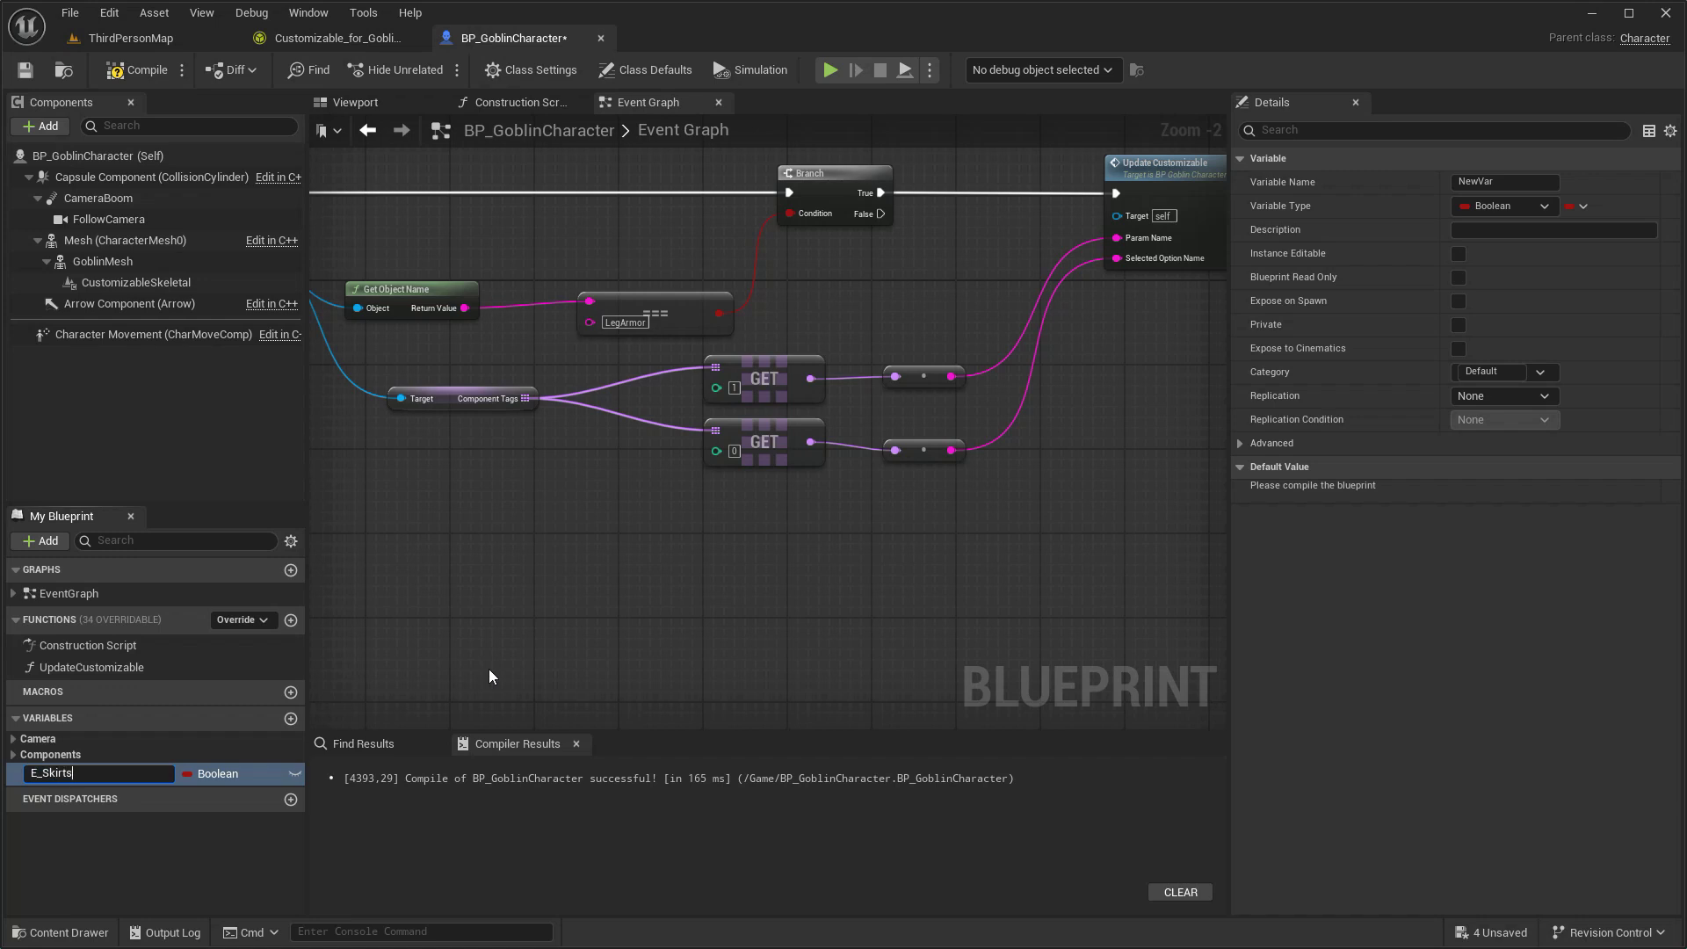
{"action": "key", "text": "Return"}
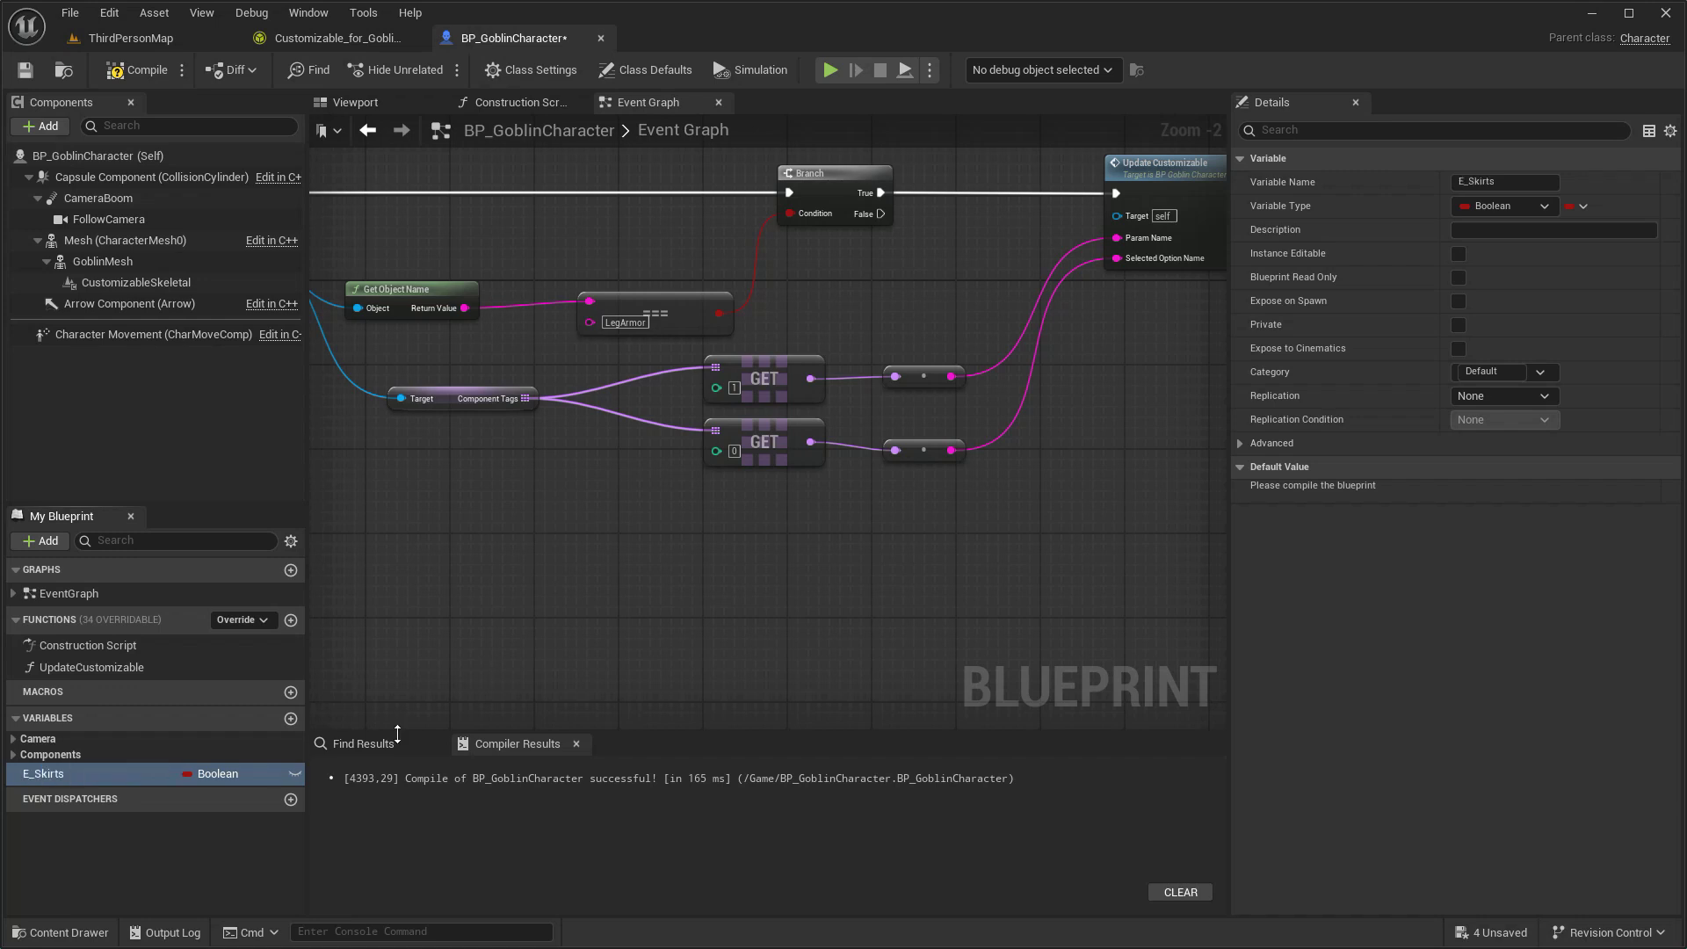
{"action": "left_click", "coordinate": [218, 774]}
{"action": "type", "text": "E_Sk"}
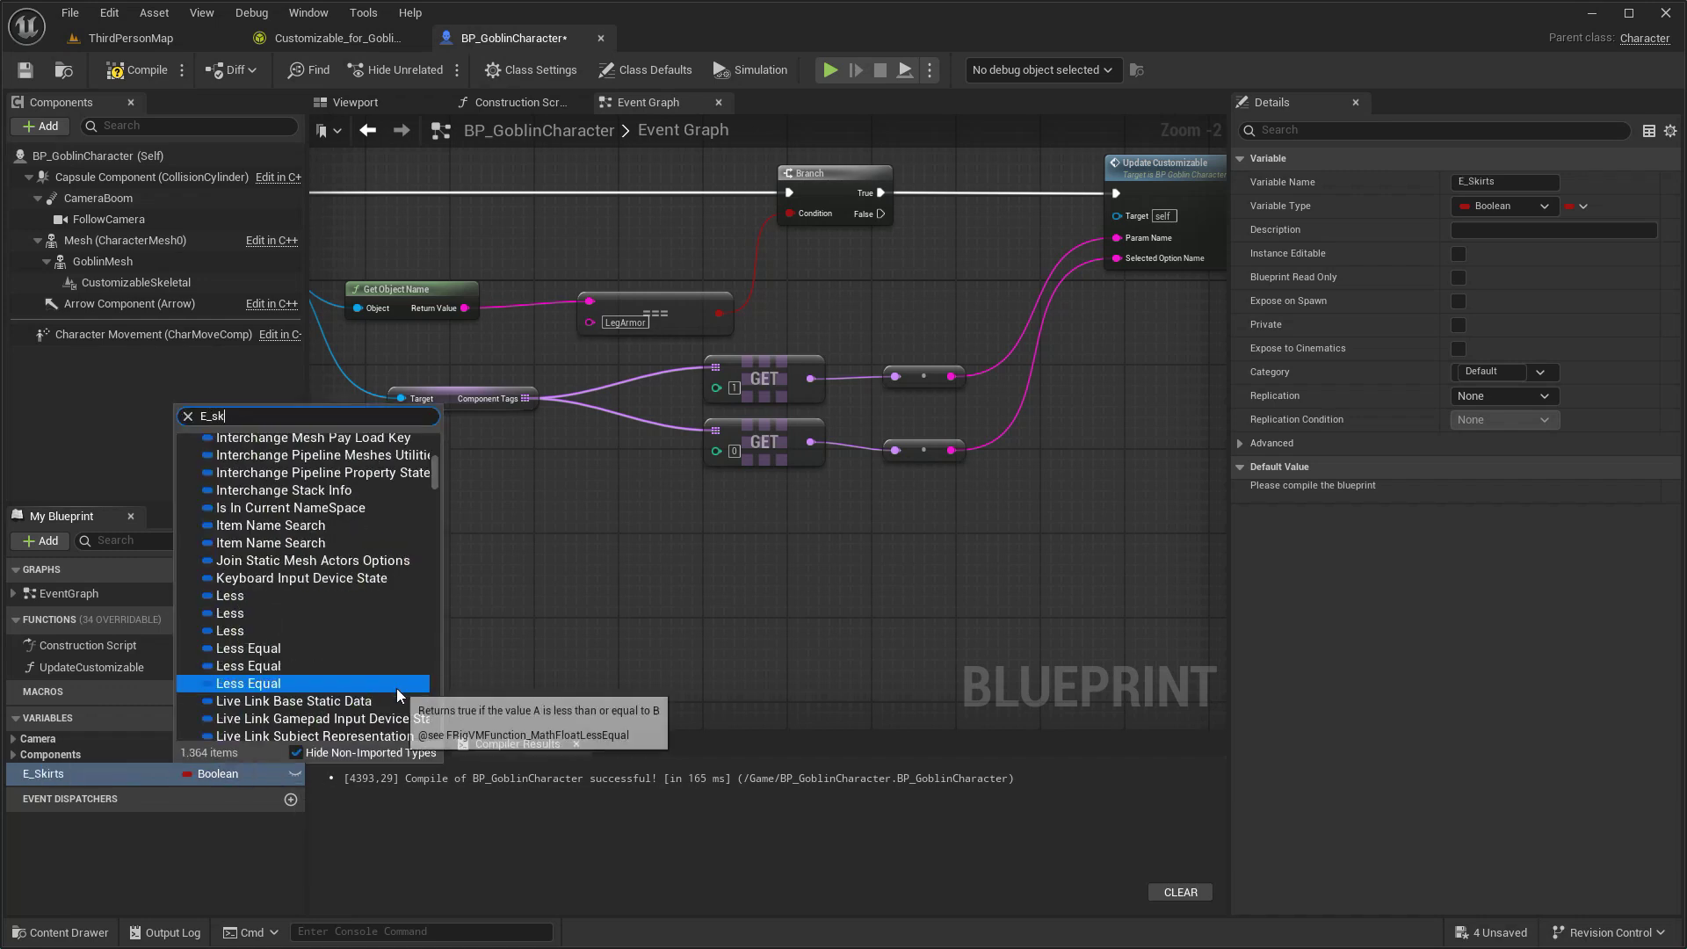
{"action": "left_click", "coordinate": [398, 689]}
{"action": "left_click", "coordinate": [1459, 254]}
{"action": "left_click", "coordinate": [1459, 301]}
{"action": "left_click", "coordinate": [148, 70]}
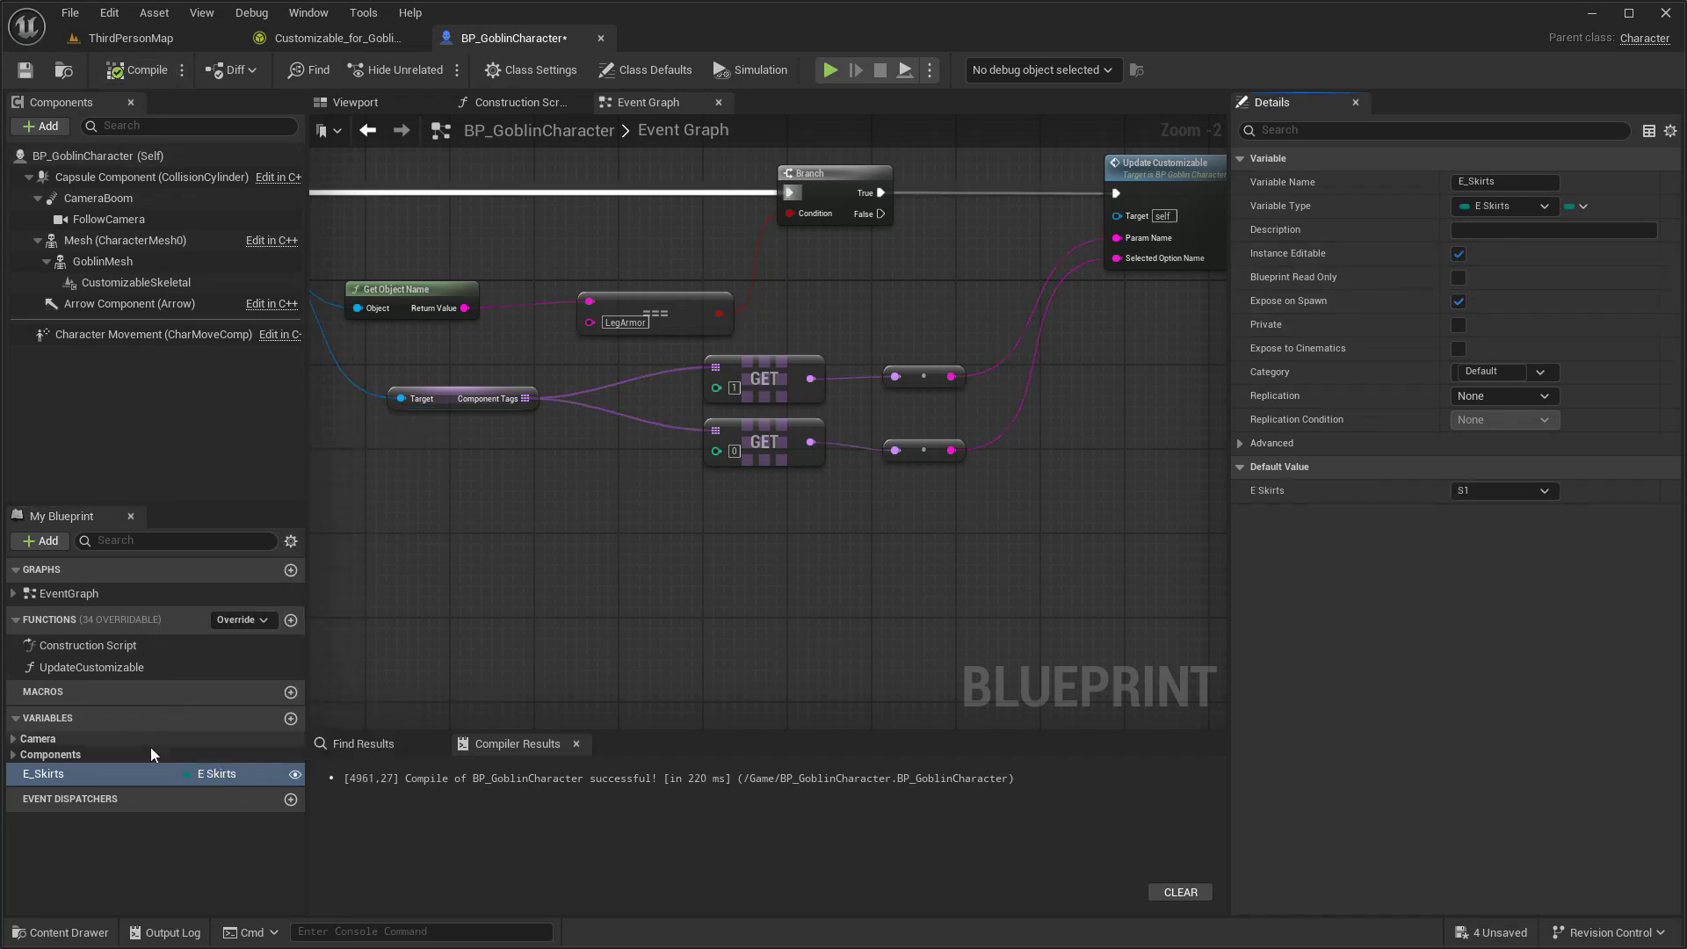
Duplicate the variable as E_Head with type E Head, then compile and save the blueprint.
{"action": "right_click", "coordinate": [114, 776]}
{"action": "left_click", "coordinate": [179, 904]}
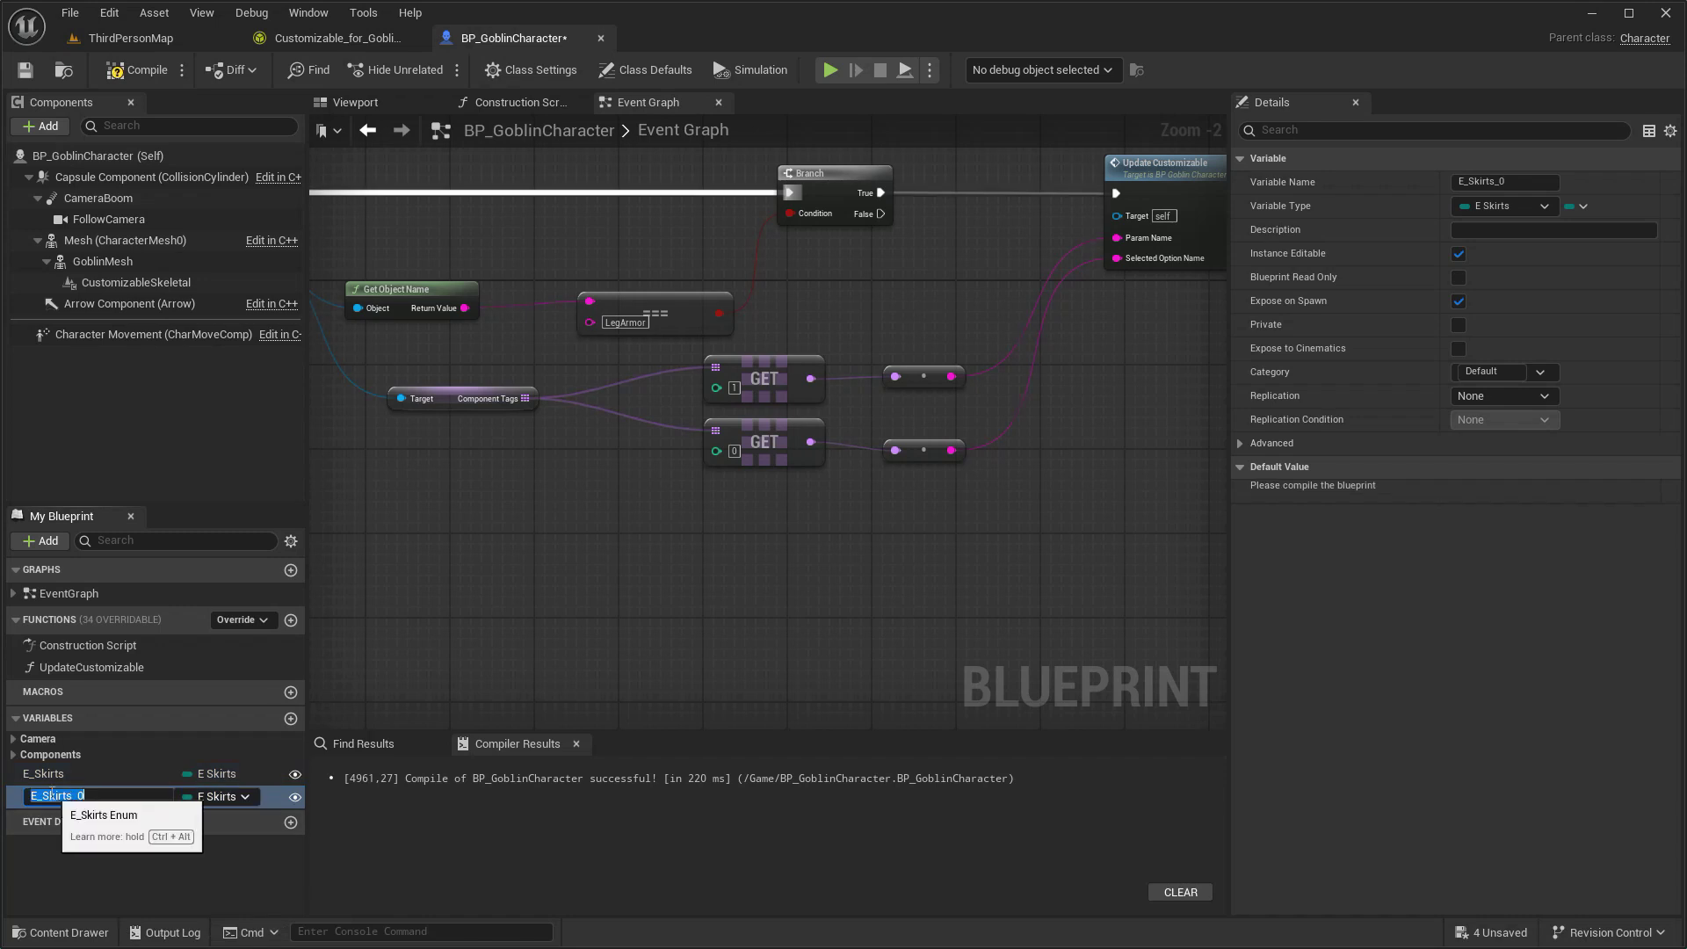
{"action": "type", "text": "Head"}
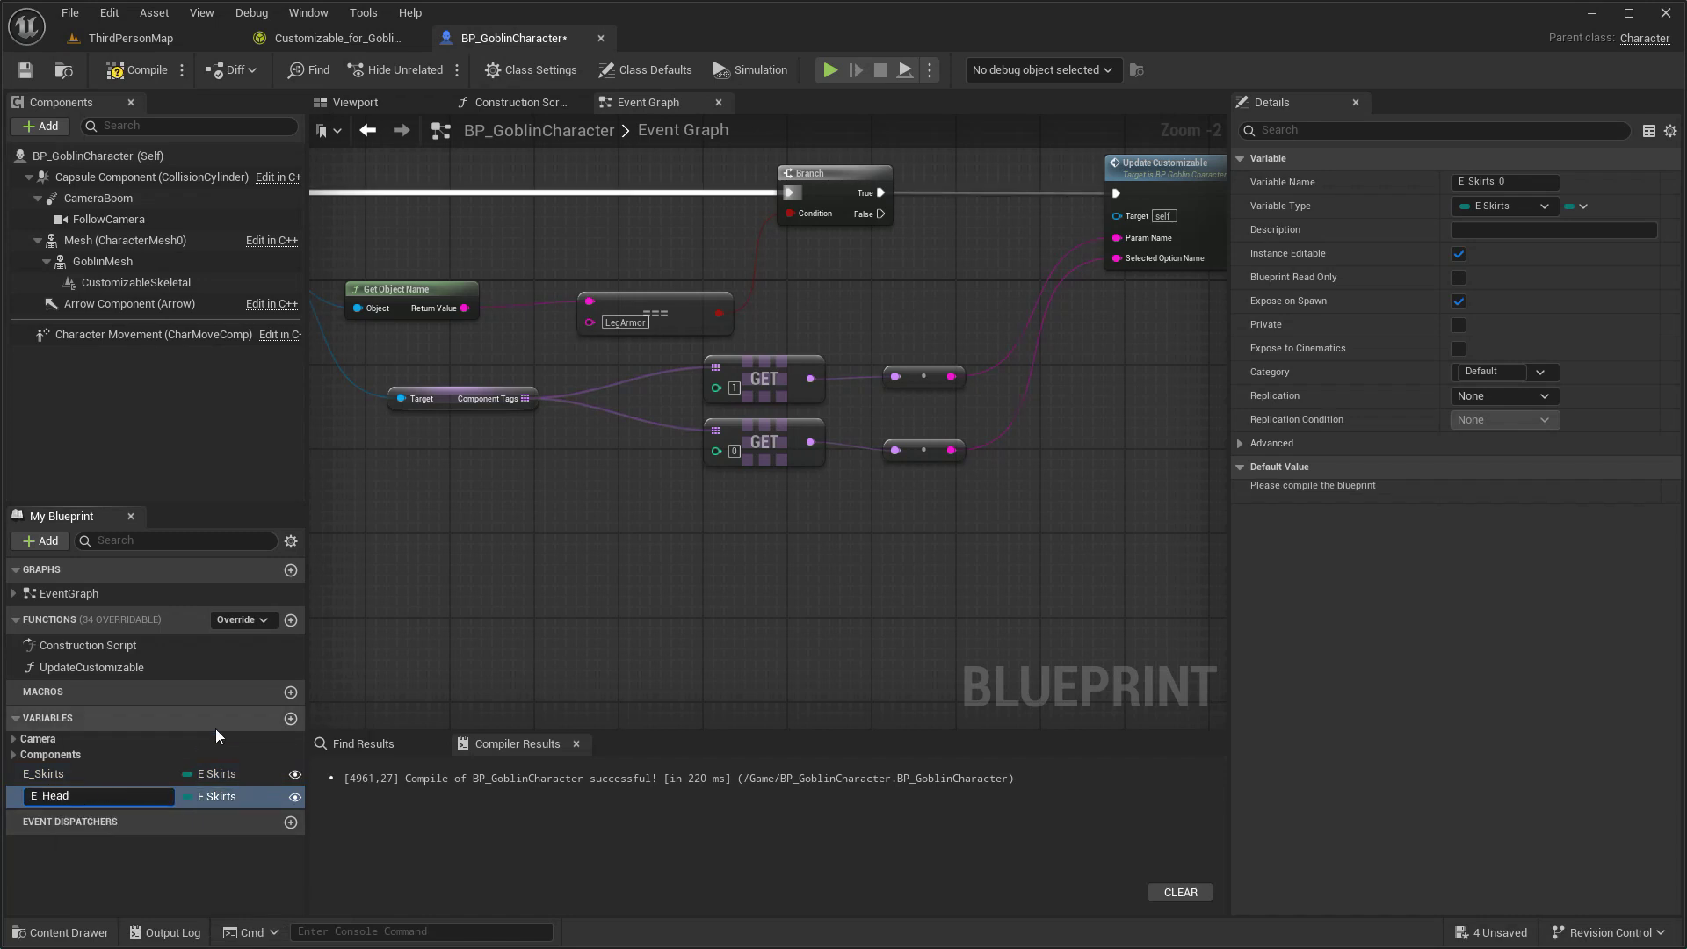
{"action": "key", "text": "Return"}
{"action": "left_click", "coordinate": [204, 795]}
{"action": "type", "text": "E Head"}
{"action": "key", "text": "Escape"}
{"action": "left_click", "coordinate": [136, 69]}
{"action": "left_click", "coordinate": [25, 70]}
{"action": "left_click", "coordinate": [519, 104]}
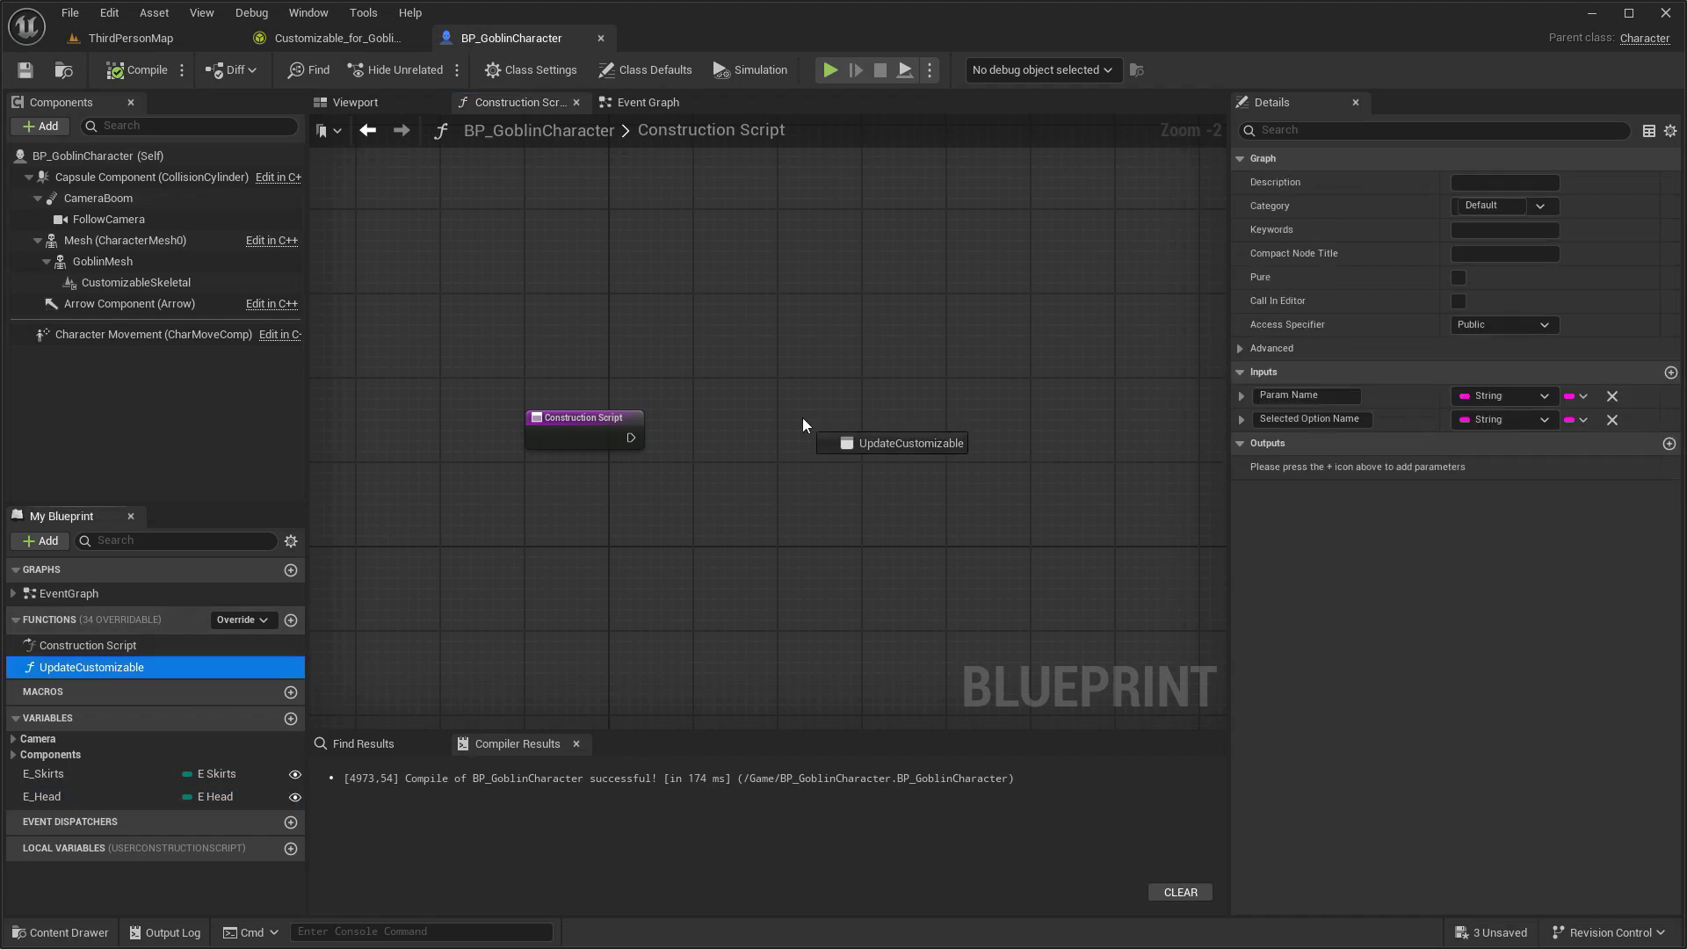
Add an Update Customizable node to the Construction Script with Param Name Skirts.
{"action": "left_click_drag", "start_coordinate": [92, 667], "coordinate": [851, 398]}
{"action": "scroll", "coordinate": [629, 442], "scroll_direction": "up", "scroll_amount": 2}
{"action": "left_click_drag", "start_coordinate": [999, 428], "coordinate": [943, 409]}
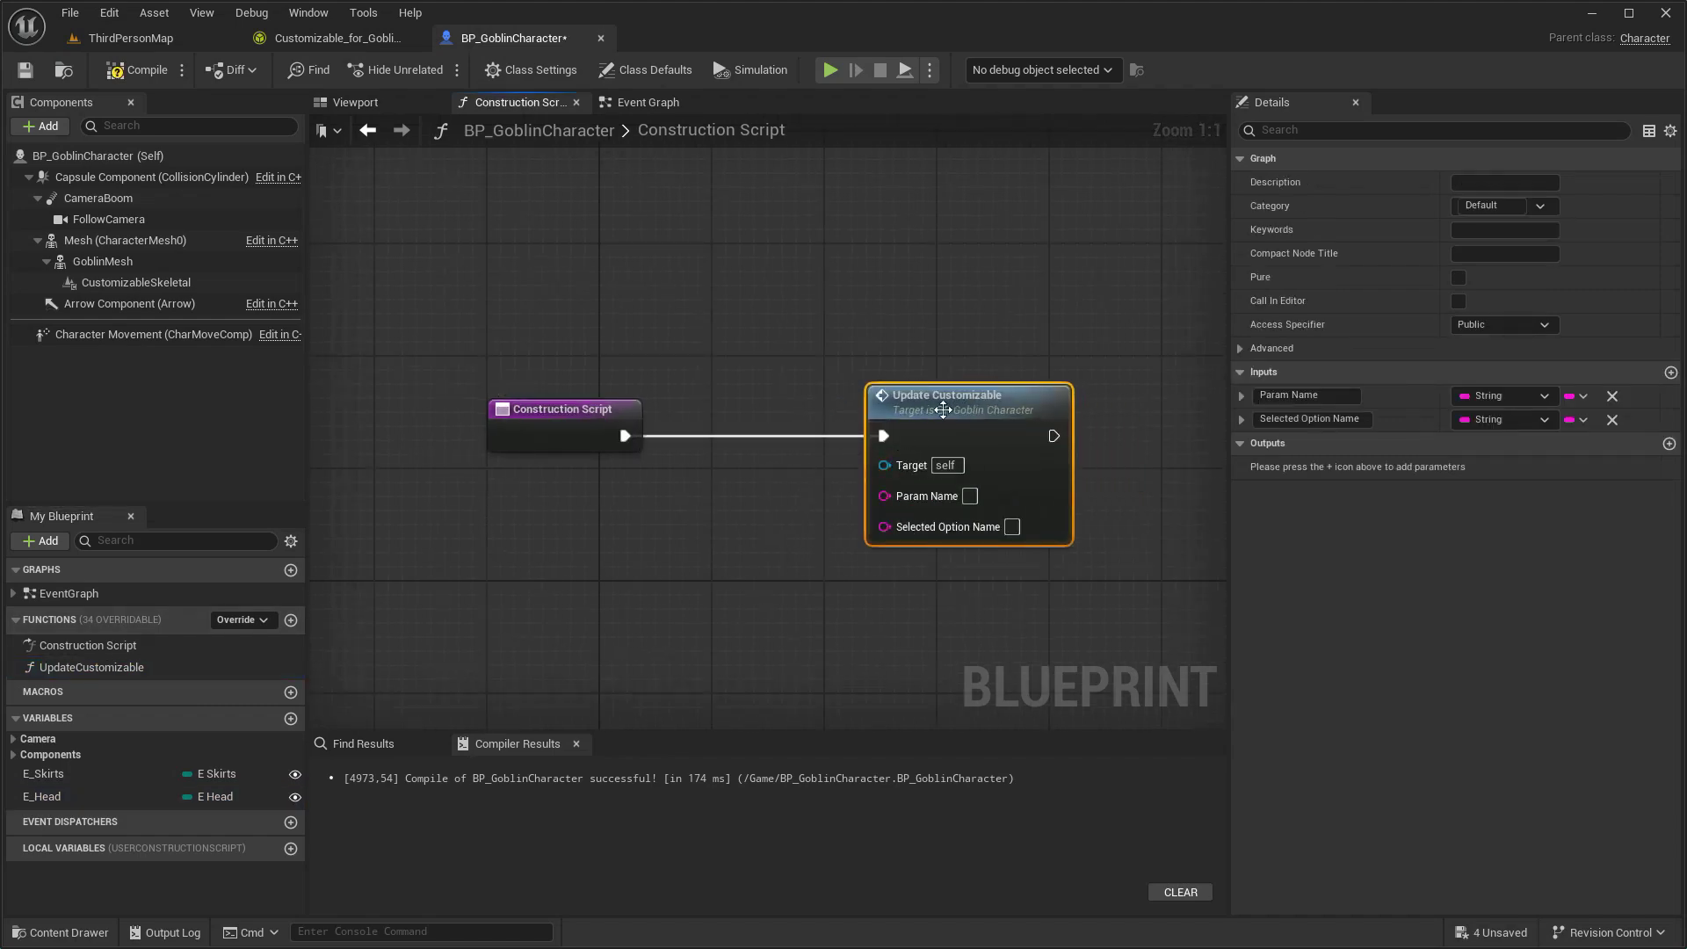
{"action": "left_click", "coordinate": [346, 48]}
{"action": "scroll", "coordinate": [466, 541], "scroll_direction": "up", "scroll_amount": 2}
{"action": "scroll", "coordinate": [465, 540], "scroll_direction": "up", "scroll_amount": 2}
{"action": "double_click", "coordinate": [463, 529]}
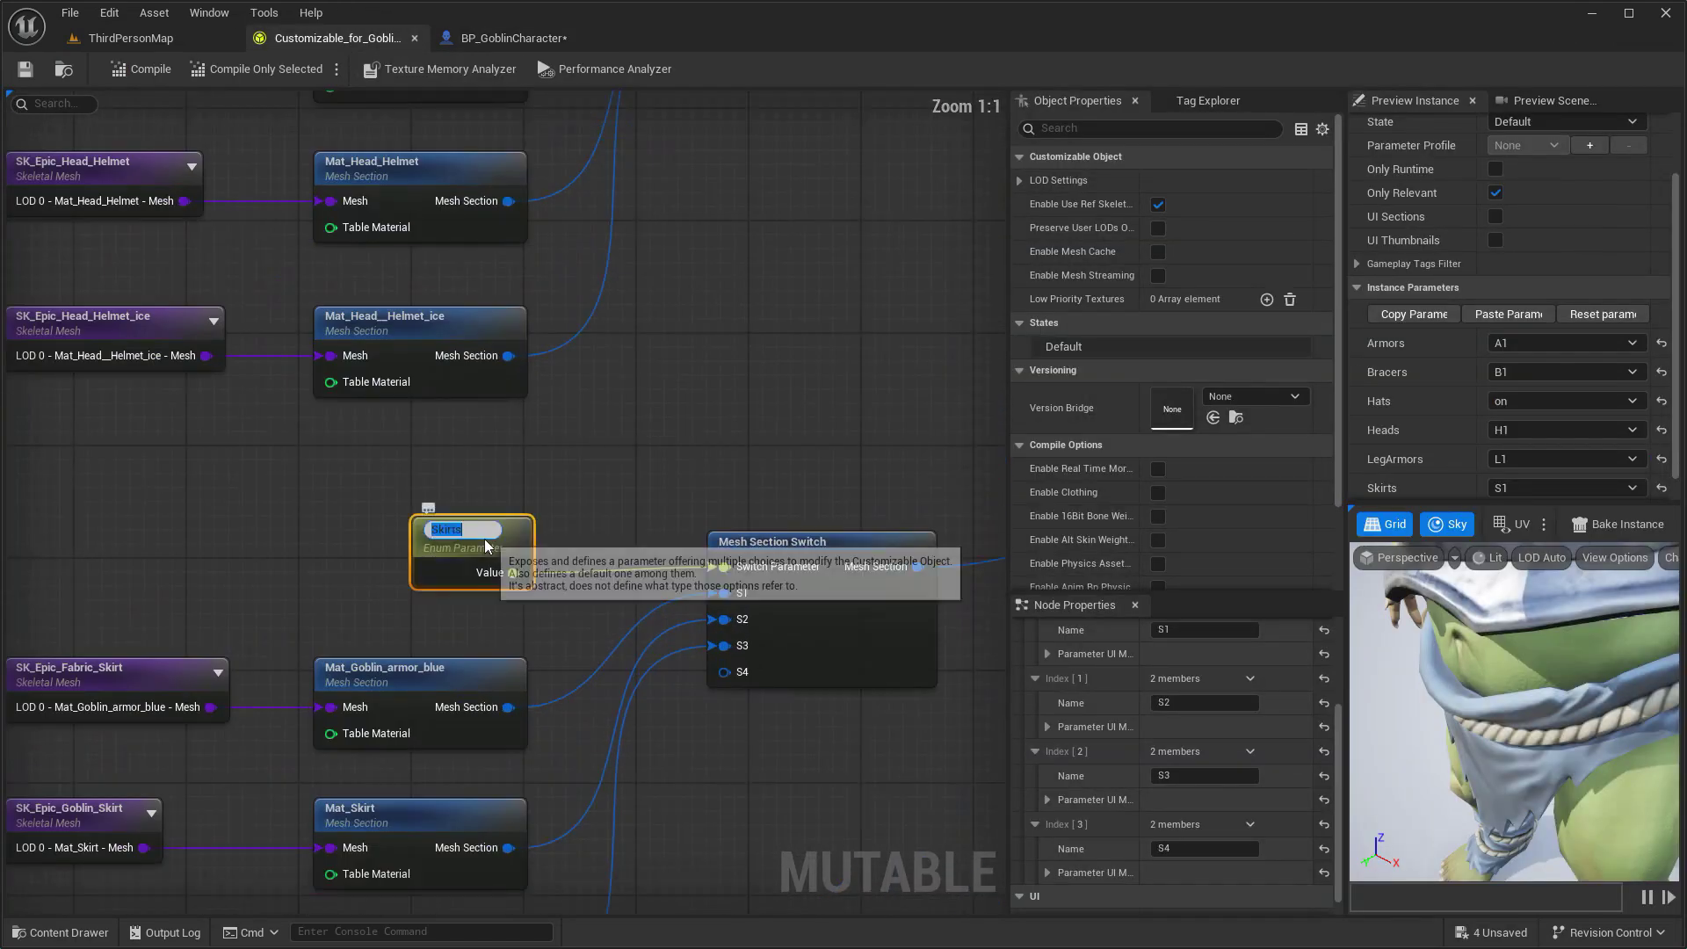
{"action": "left_click", "coordinate": [509, 39]}
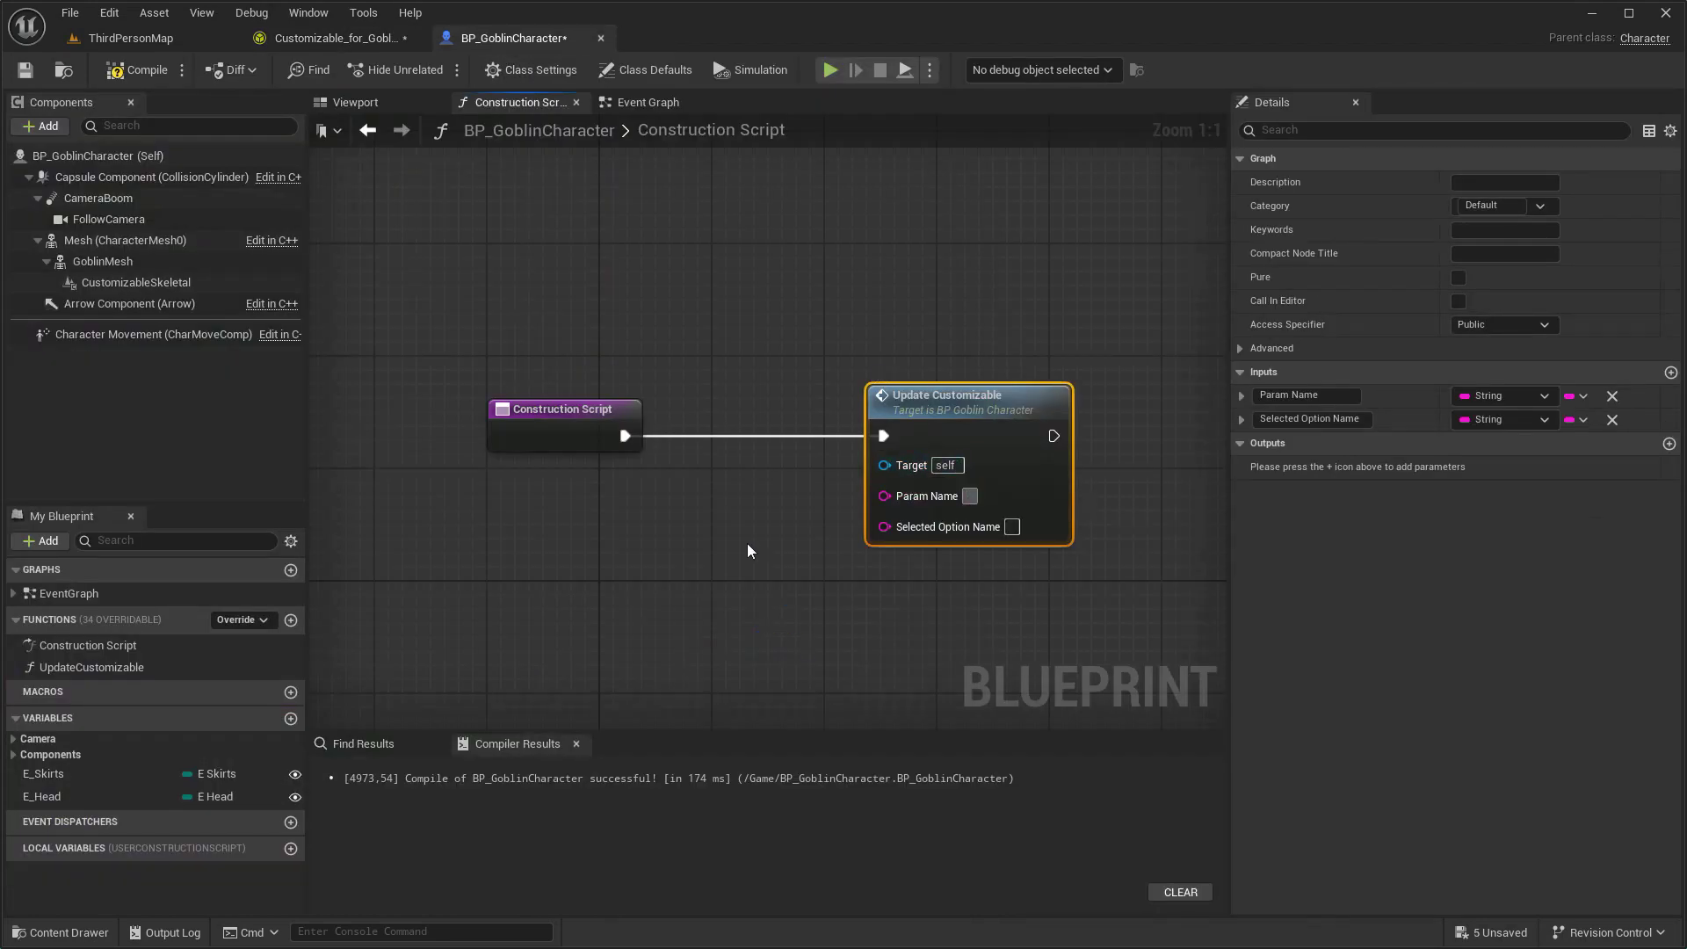
{"action": "type", "text": "Skirts"}
Feed an E_Skirts getter through Enum to String into Selected Option Name.
{"action": "right_click_drag", "start_coordinate": [742, 528], "coordinate": [717, 351]}
{"action": "mouse_move", "coordinate": [42, 774]}
{"action": "left_mouse_down"}
{"action": "mouse_move", "coordinate": [430, 448]}
{"action": "mouse_move", "coordinate": [625, 401]}
{"action": "left_mouse_up"}
{"action": "left_click", "coordinate": [431, 450]}
{"action": "type", "text": "to st"}
{"action": "key", "text": "Return"}
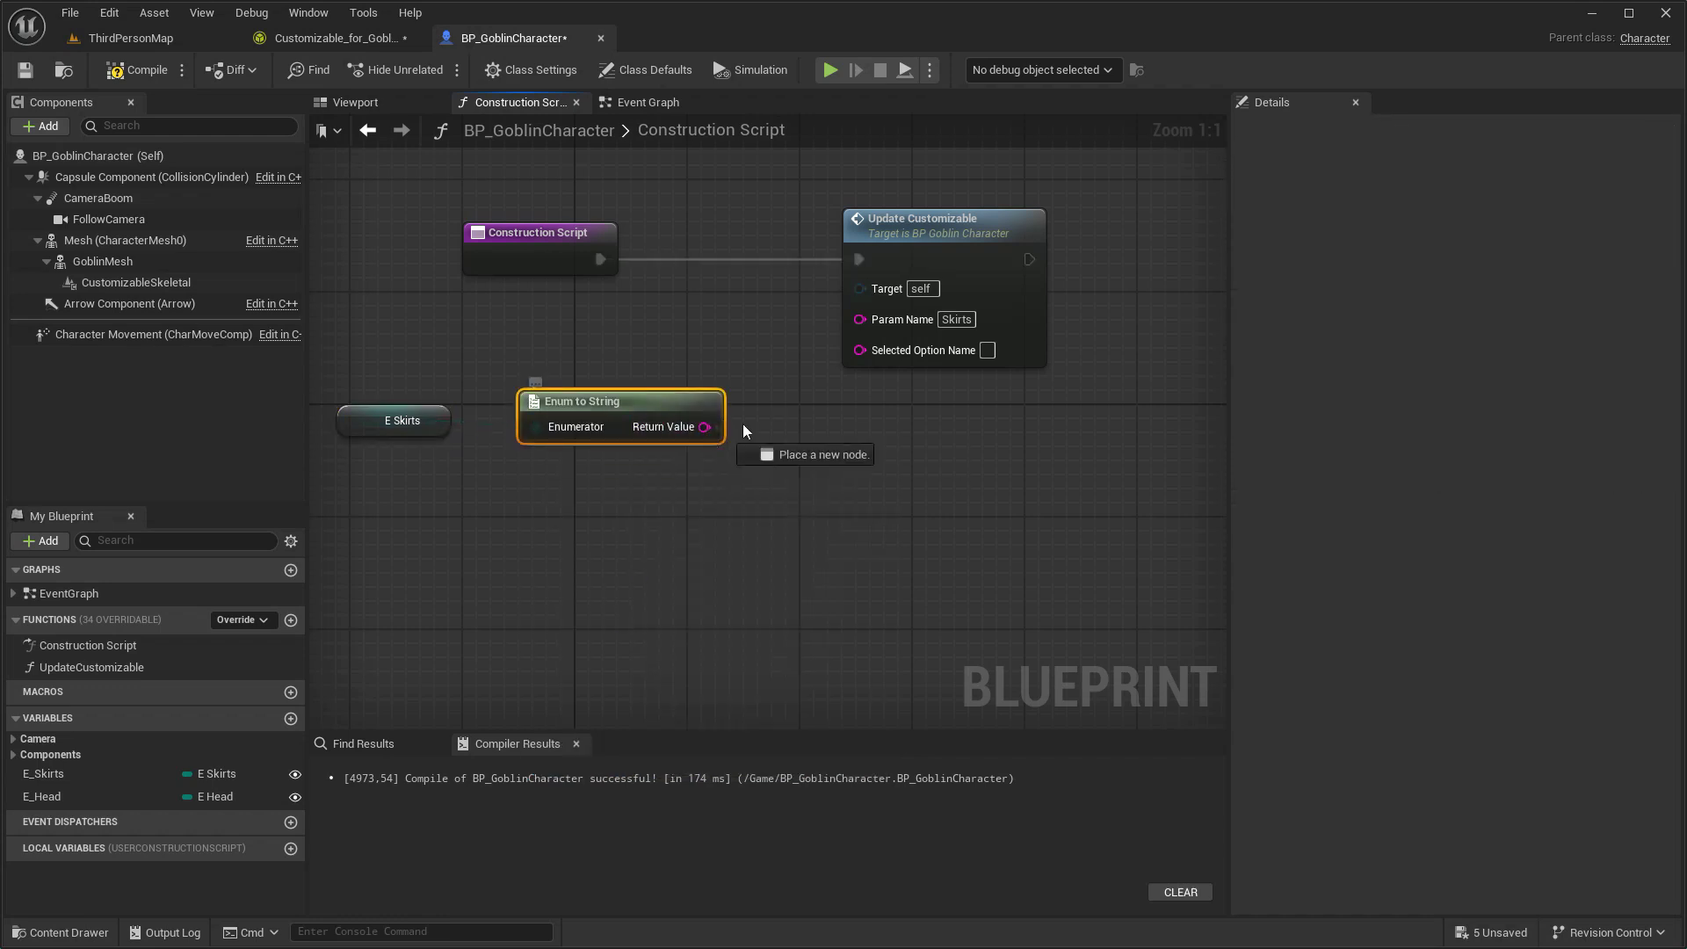
{"action": "left_click_drag", "start_coordinate": [863, 355], "coordinate": [860, 350]}
Copy the Update Customizable node and chain the duplicate after the first.
{"action": "right_click_drag", "start_coordinate": [830, 390], "coordinate": [739, 359]}
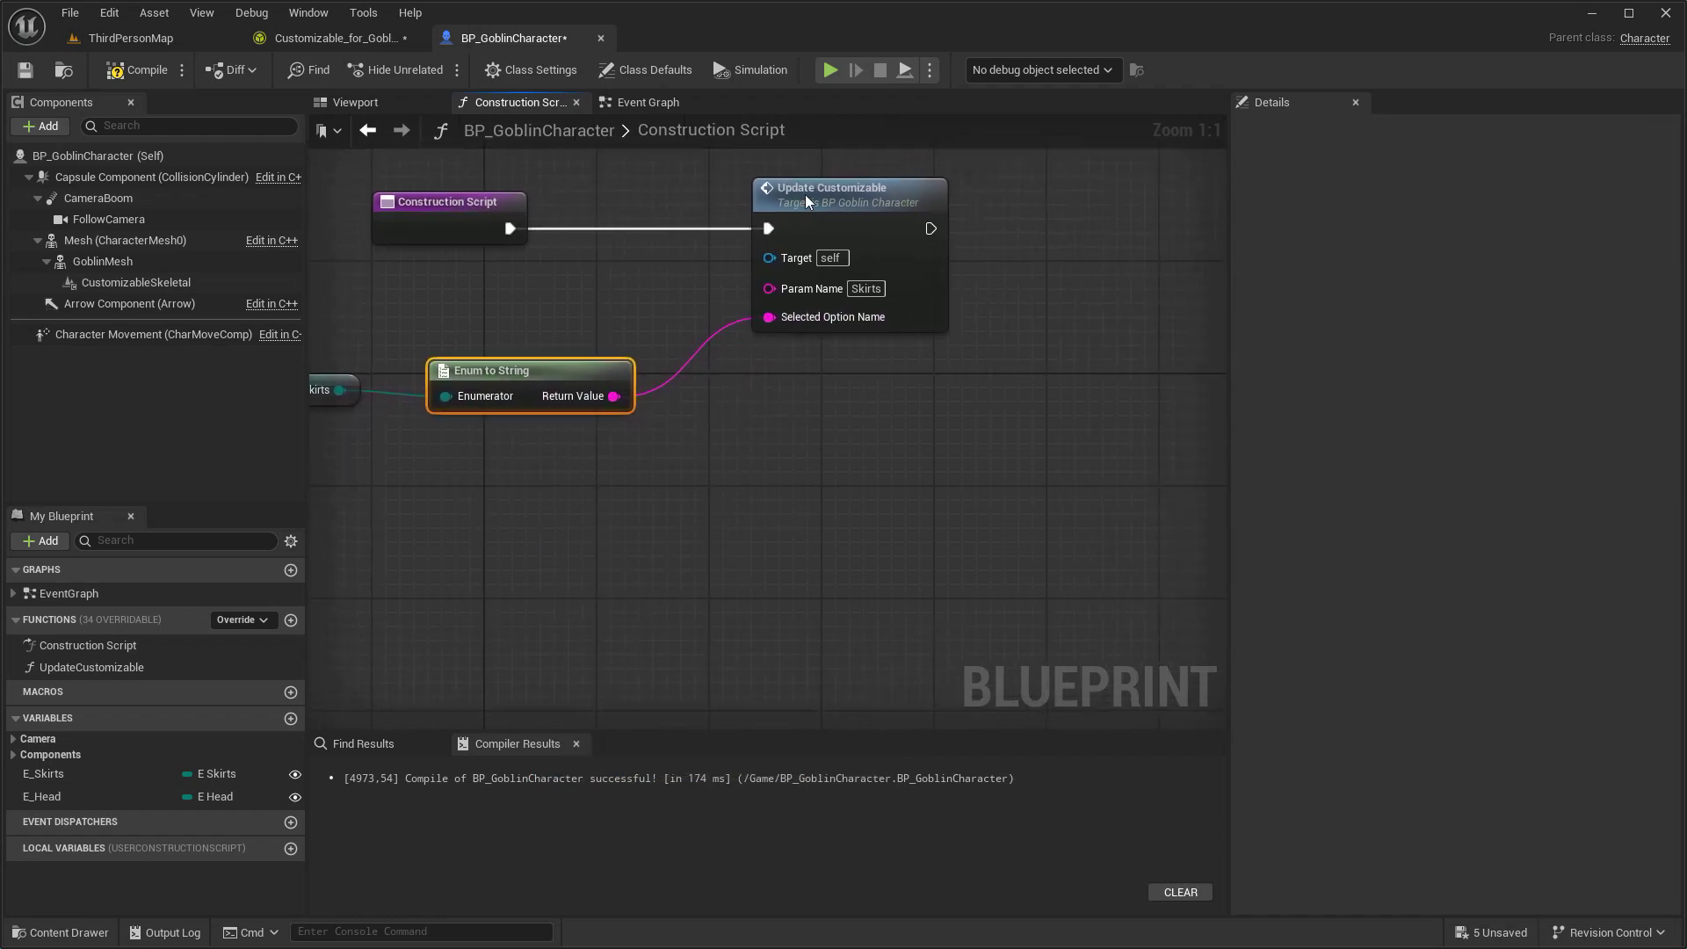
{"action": "left_click", "coordinate": [805, 193]}
{"action": "right_click_drag", "start_coordinate": [969, 339], "coordinate": [718, 400]}
{"action": "key", "text": "ctrl+c"}
{"action": "key", "text": "ctrl+v"}
{"action": "mouse_move", "coordinate": [679, 291]}
{"action": "left_mouse_down"}
{"action": "mouse_move", "coordinate": [864, 323]}
{"action": "mouse_move", "coordinate": [946, 268]}
{"action": "left_mouse_up"}
Feed E_Head through Enum to String into the second node's Selected Option Name.
{"action": "left_click", "coordinate": [362, 41]}
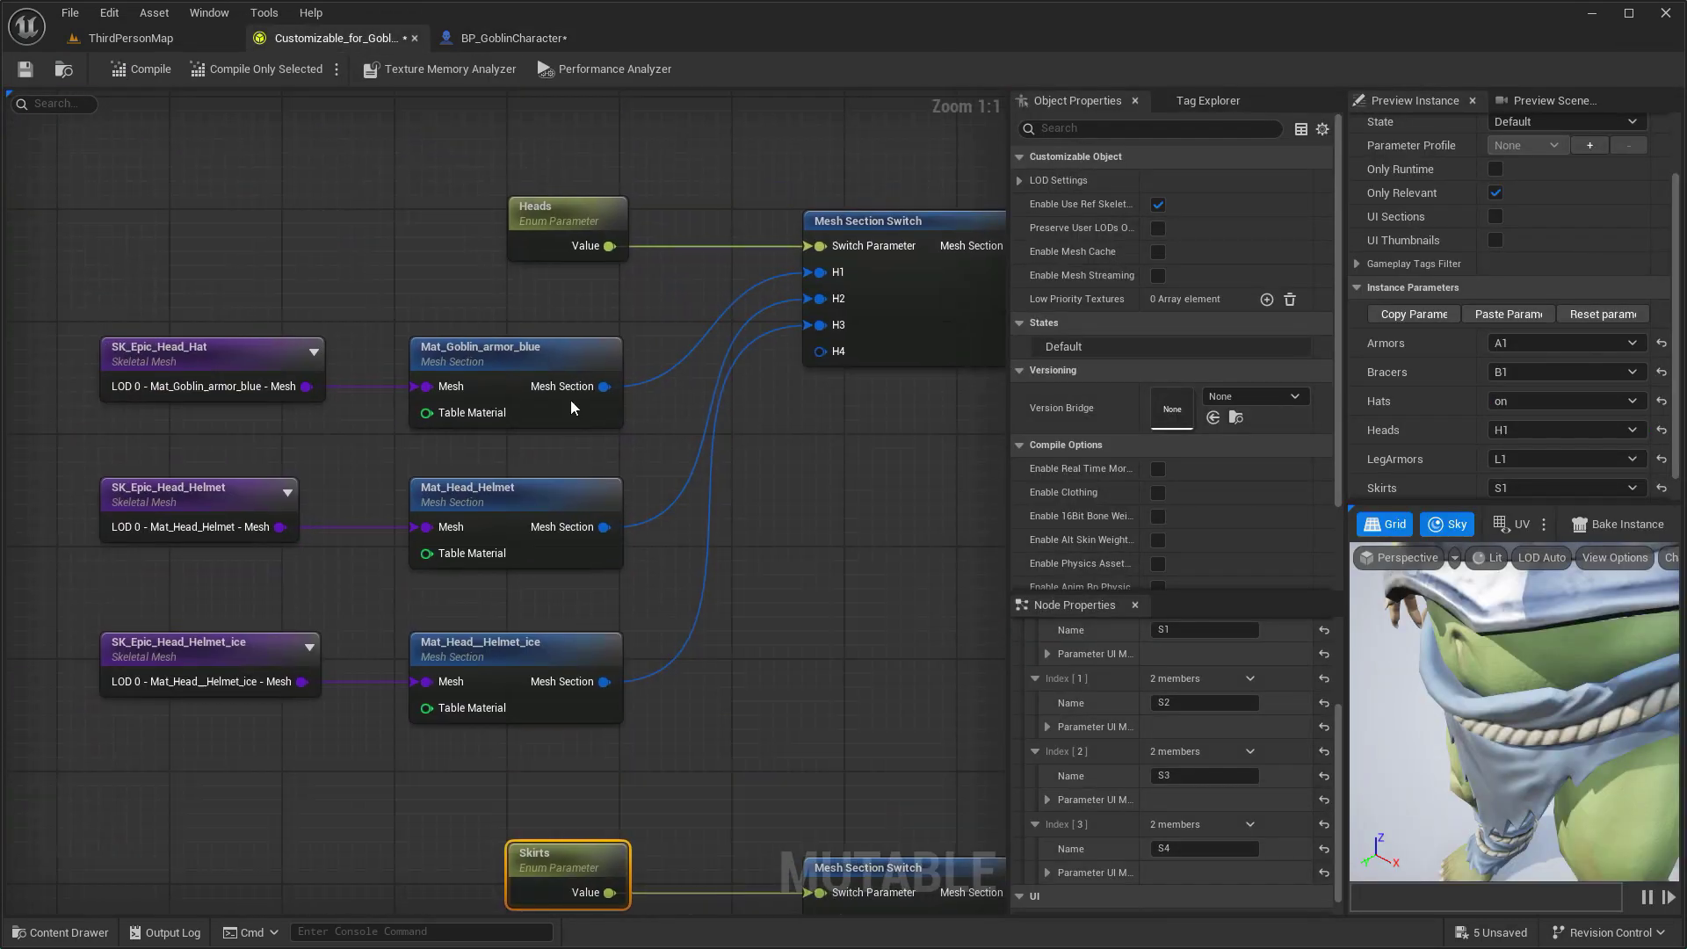
{"action": "left_click", "coordinate": [510, 38]}
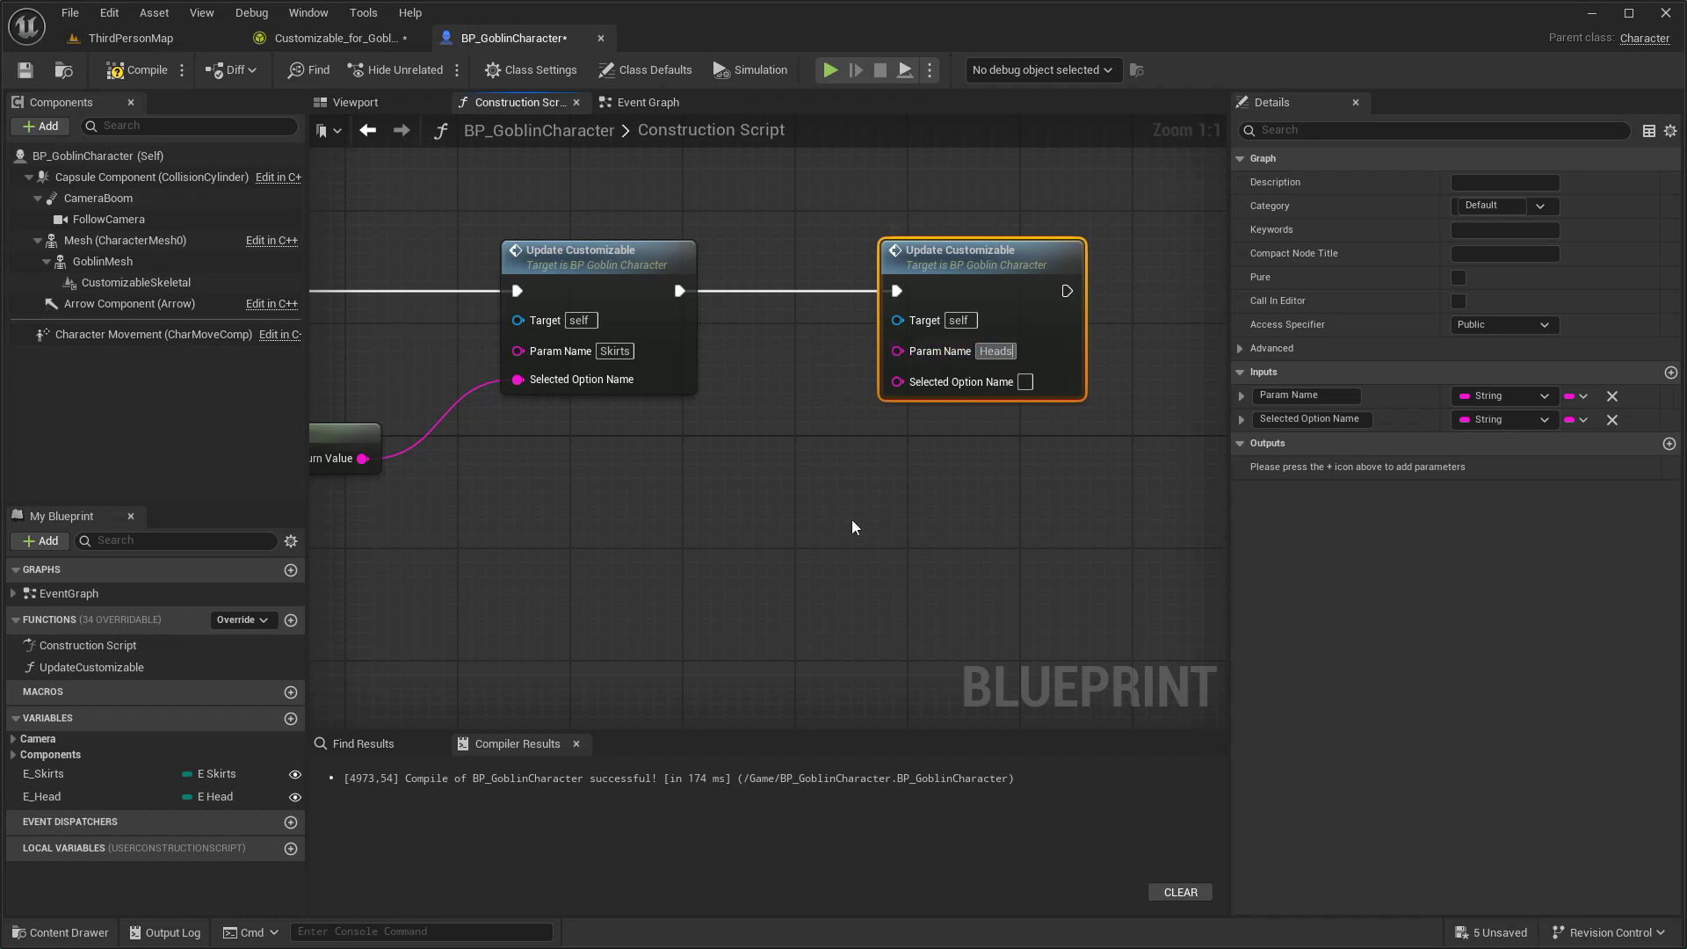
{"action": "left_click", "coordinate": [42, 796]}
{"action": "right_click_drag", "start_coordinate": [1021, 407], "coordinate": [878, 475]}
{"action": "mouse_move", "coordinate": [132, 793]}
{"action": "left_mouse_down", "text": "ctrl"}
{"action": "mouse_move", "coordinate": [615, 508]}
{"action": "mouse_move", "coordinate": [775, 464]}
{"action": "left_mouse_up", "text": "ctrl"}
{"action": "type", "text": "to st"}
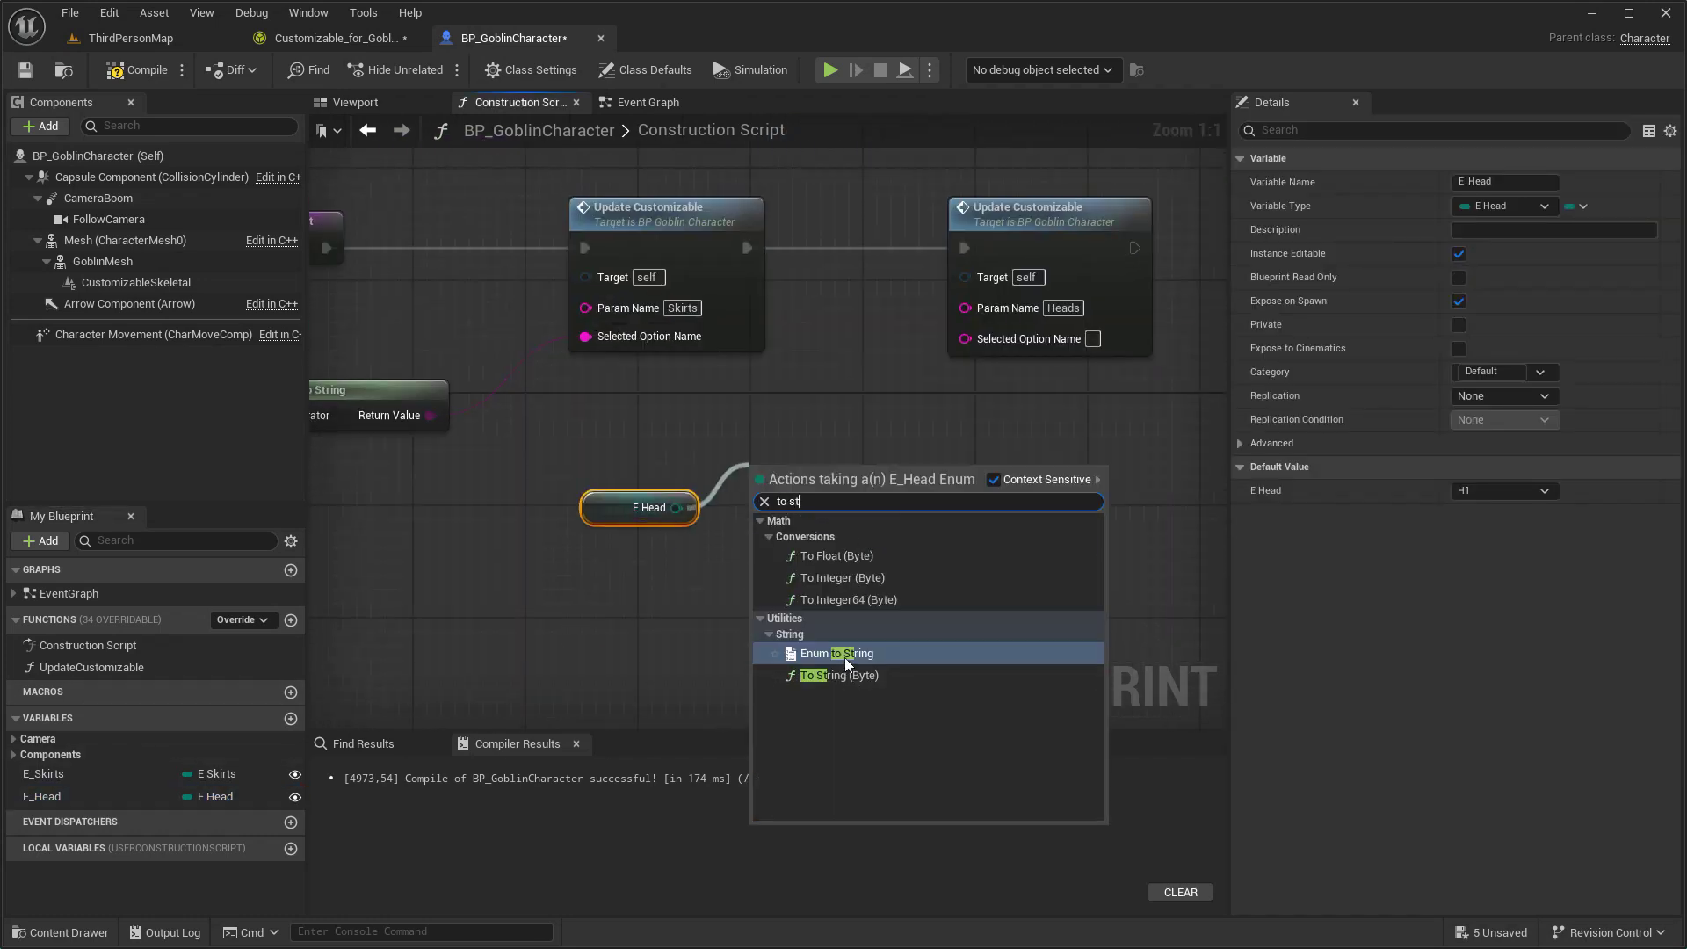
{"action": "left_click", "coordinate": [845, 662]}
{"action": "left_click_drag", "start_coordinate": [922, 500], "coordinate": [979, 341]}
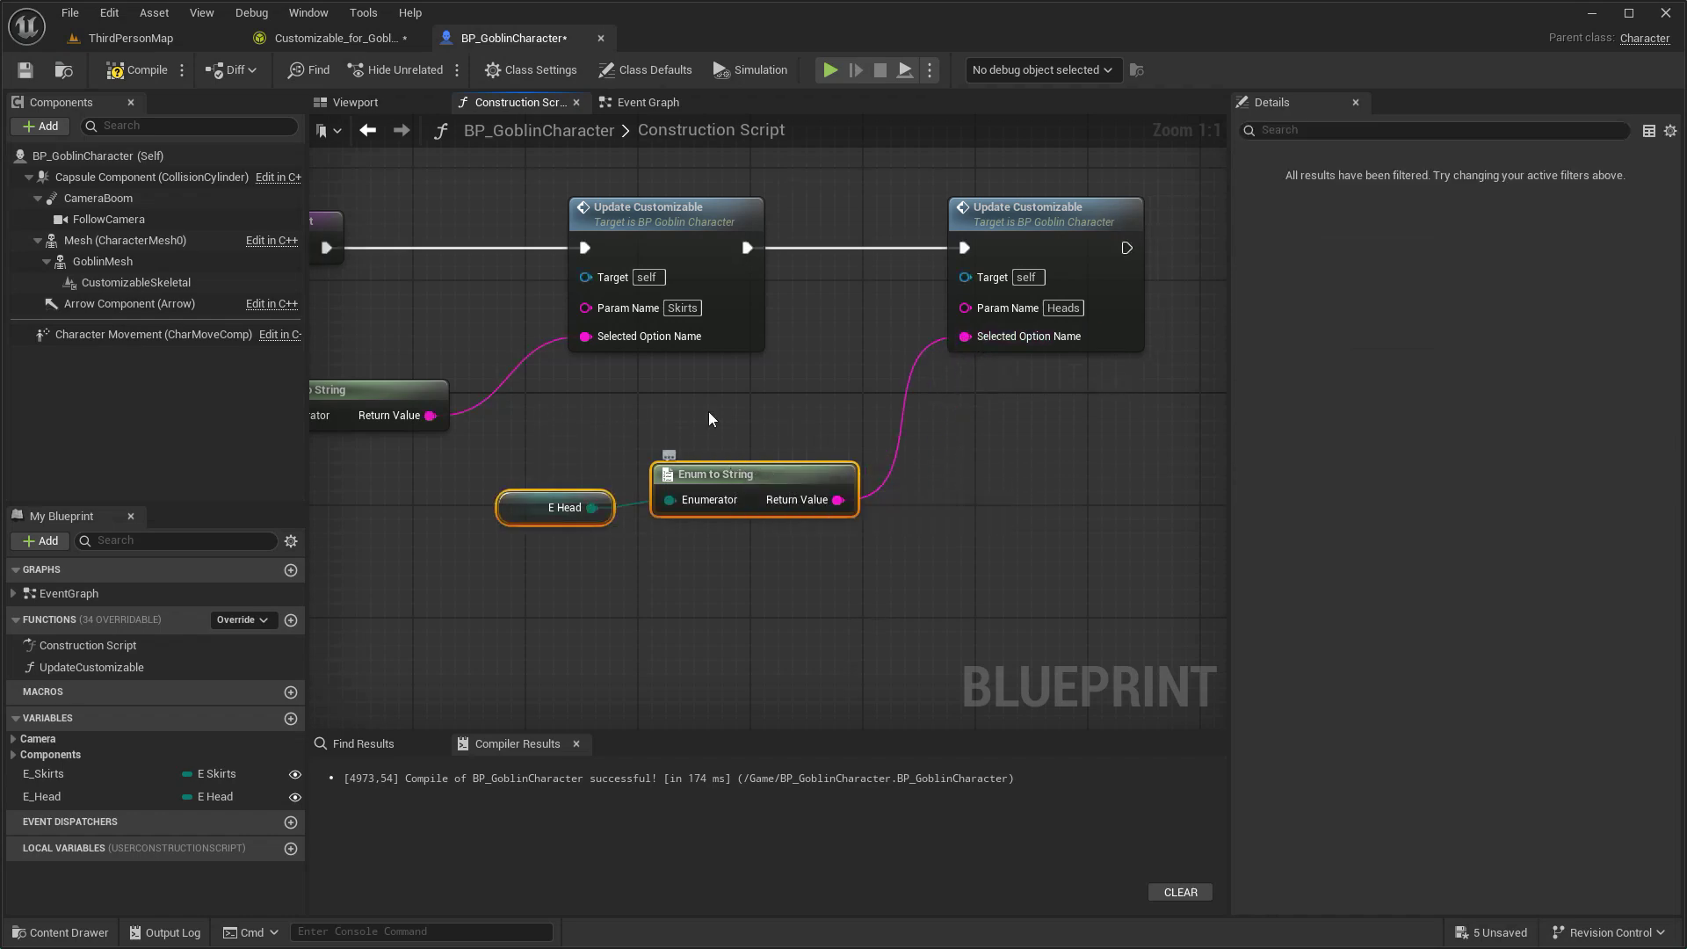
Place a BP_GoblinCharacter into ThirdPersonMap and focus the view on it.
{"action": "left_click", "coordinate": [151, 38]}
{"action": "key", "text": "ctrl+space"}
{"action": "left_click_drag", "start_coordinate": [1190, 716], "coordinate": [519, 528]}
{"action": "key", "text": "f"}
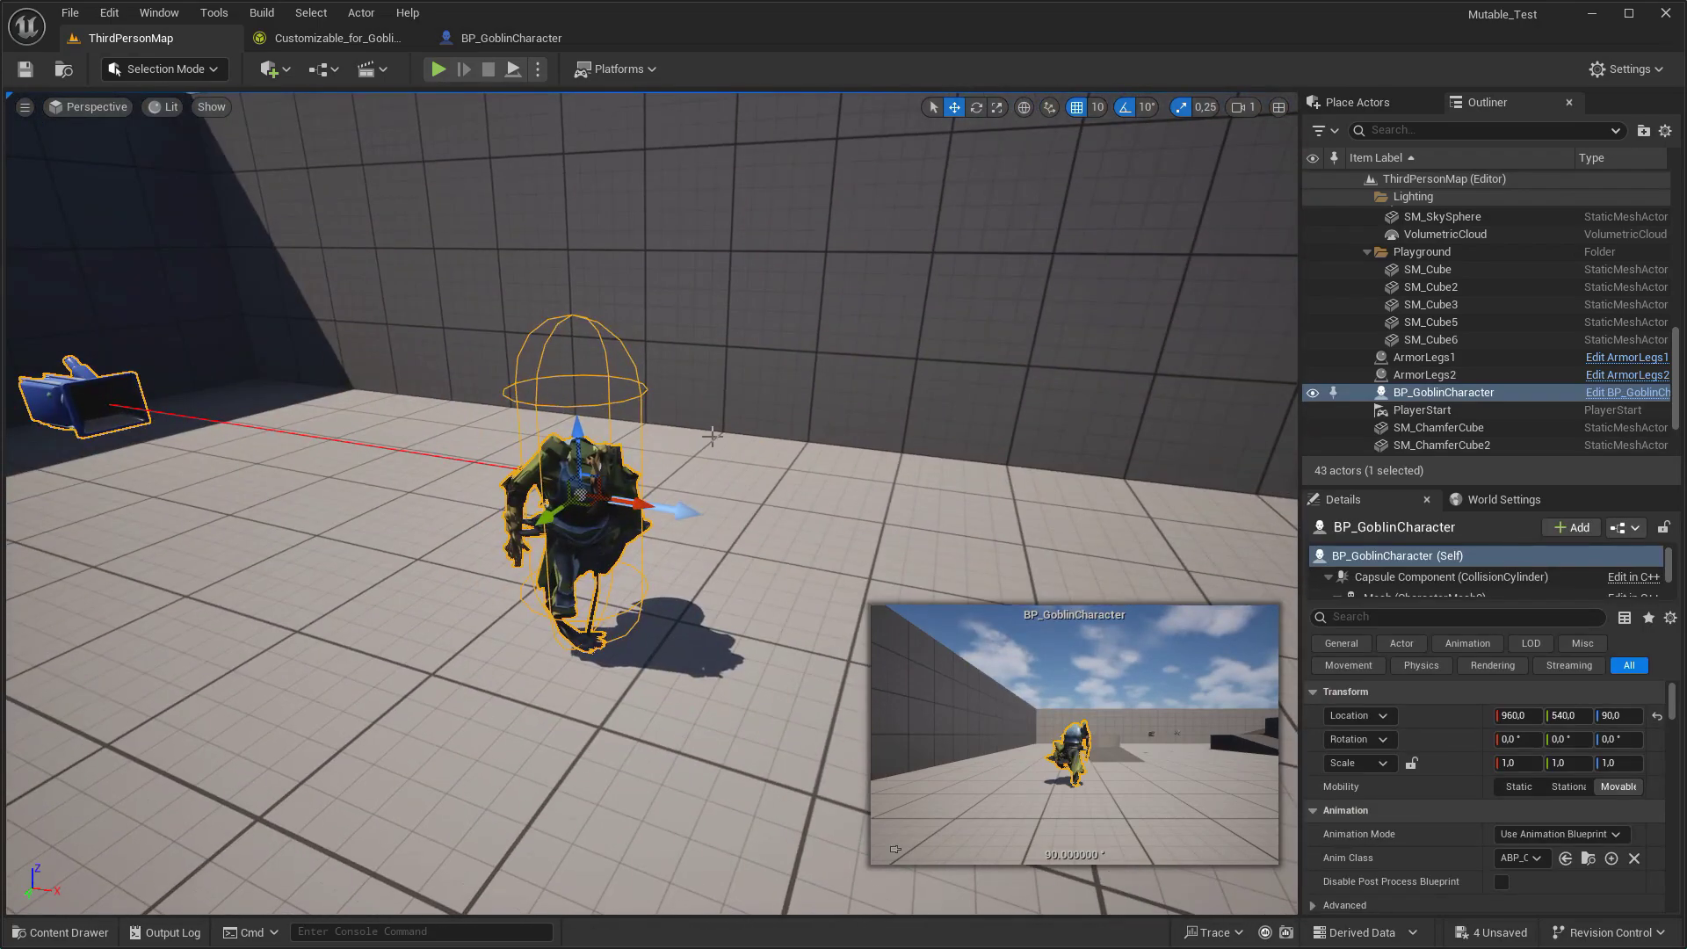
In the placed goblin's Details, set E Skirts to S3.
{"action": "left_click", "coordinate": [488, 35]}
{"action": "left_click", "coordinate": [166, 44]}
{"action": "right_click_drag", "start_coordinate": [1255, 624], "coordinate": [1255, 624]}
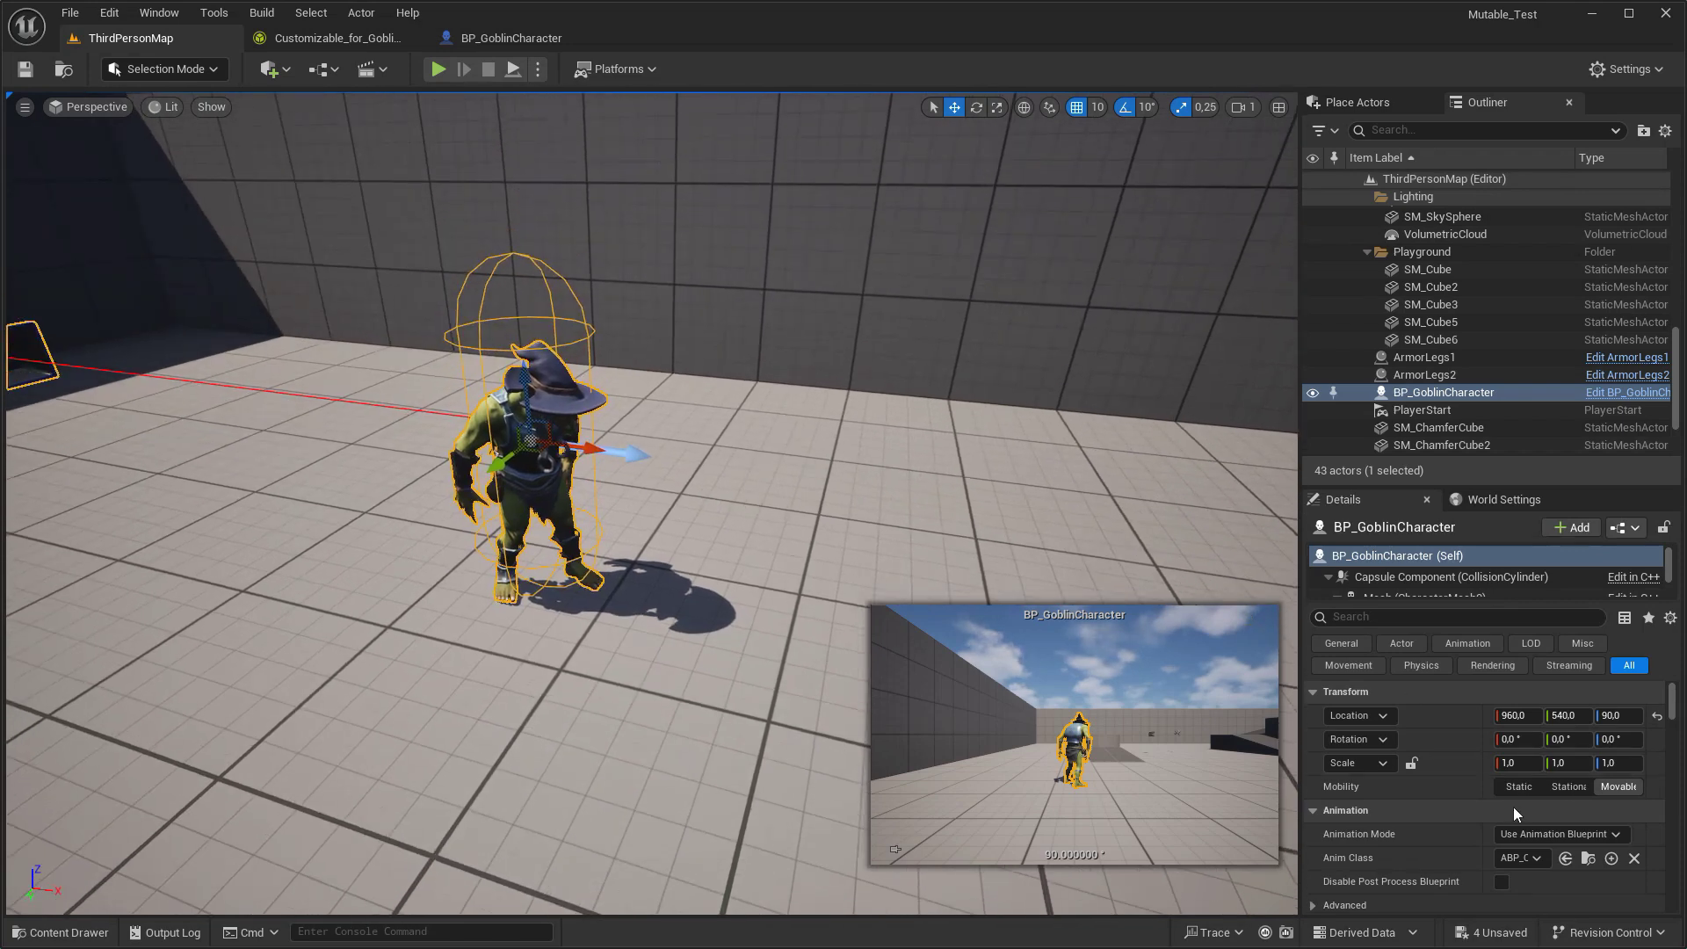
{"action": "scroll", "coordinate": [1514, 815], "scroll_direction": "down", "scroll_amount": 5}
{"action": "left_click", "coordinate": [1313, 804]}
{"action": "scroll", "coordinate": [1420, 791], "scroll_direction": "down", "scroll_amount": 2}
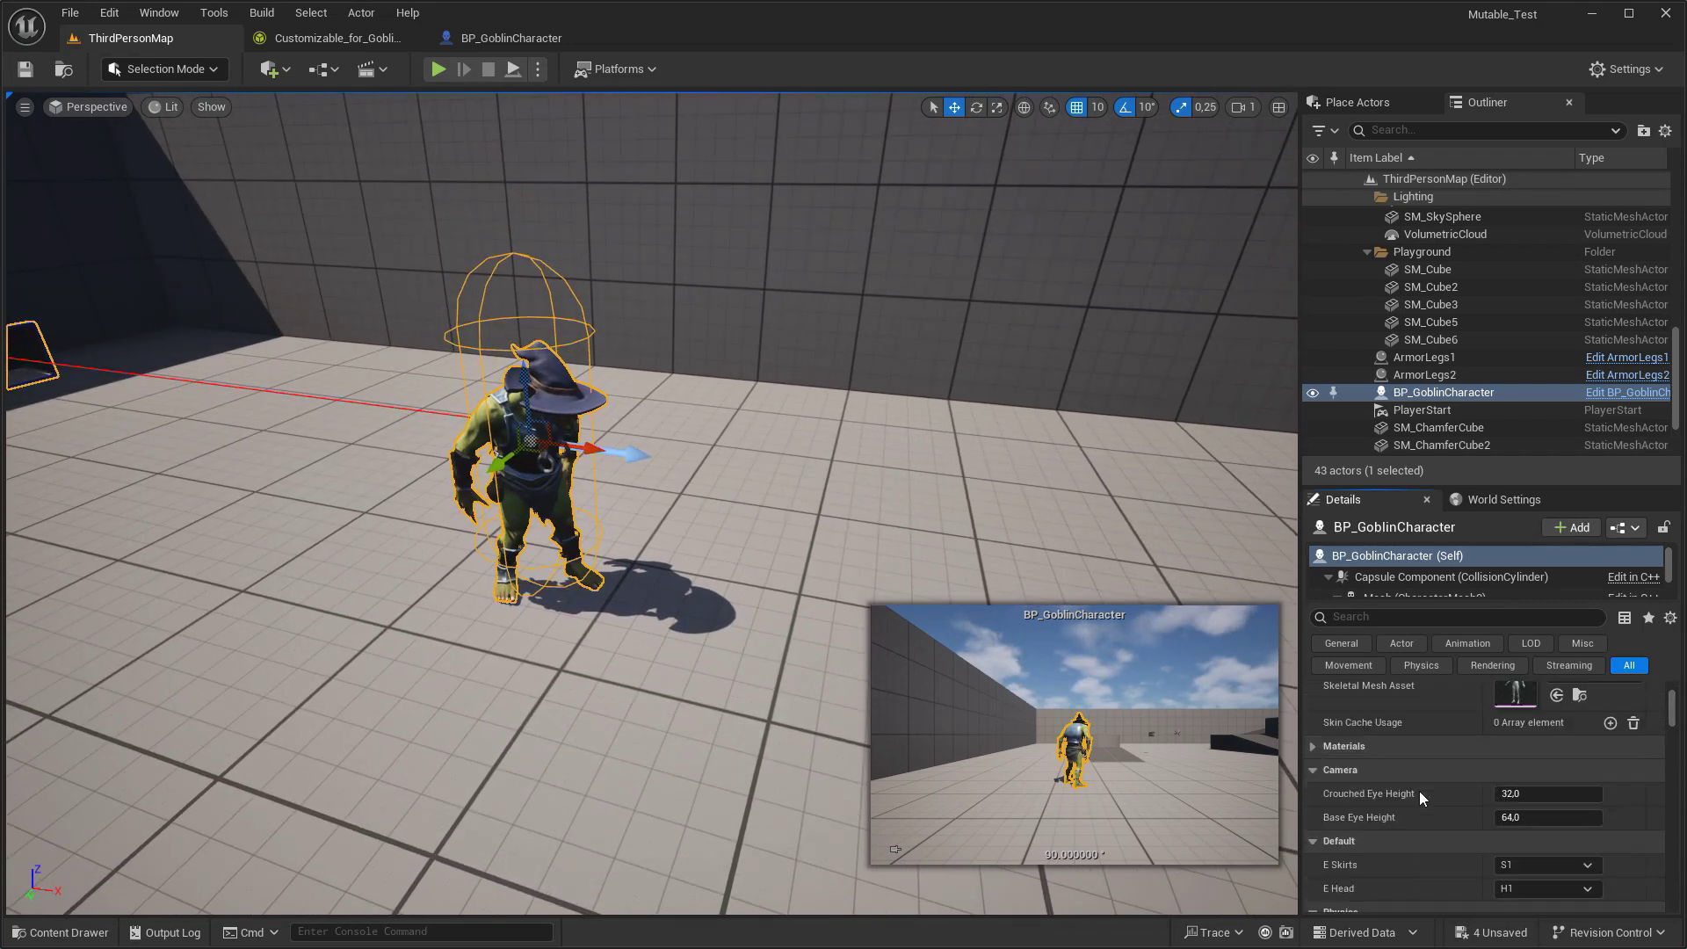
{"action": "scroll", "coordinate": [1415, 791], "scroll_direction": "down", "scroll_amount": 2}
{"action": "left_click", "coordinate": [1547, 809]}
{"action": "left_click", "coordinate": [1525, 858]}
Cycle E Skirts through S4, S3, S2 and back to S1.
{"action": "right_click_drag", "start_coordinate": [625, 649], "coordinate": [625, 649]}
{"action": "scroll", "coordinate": [570, 604], "scroll_direction": "up", "scroll_amount": 5}
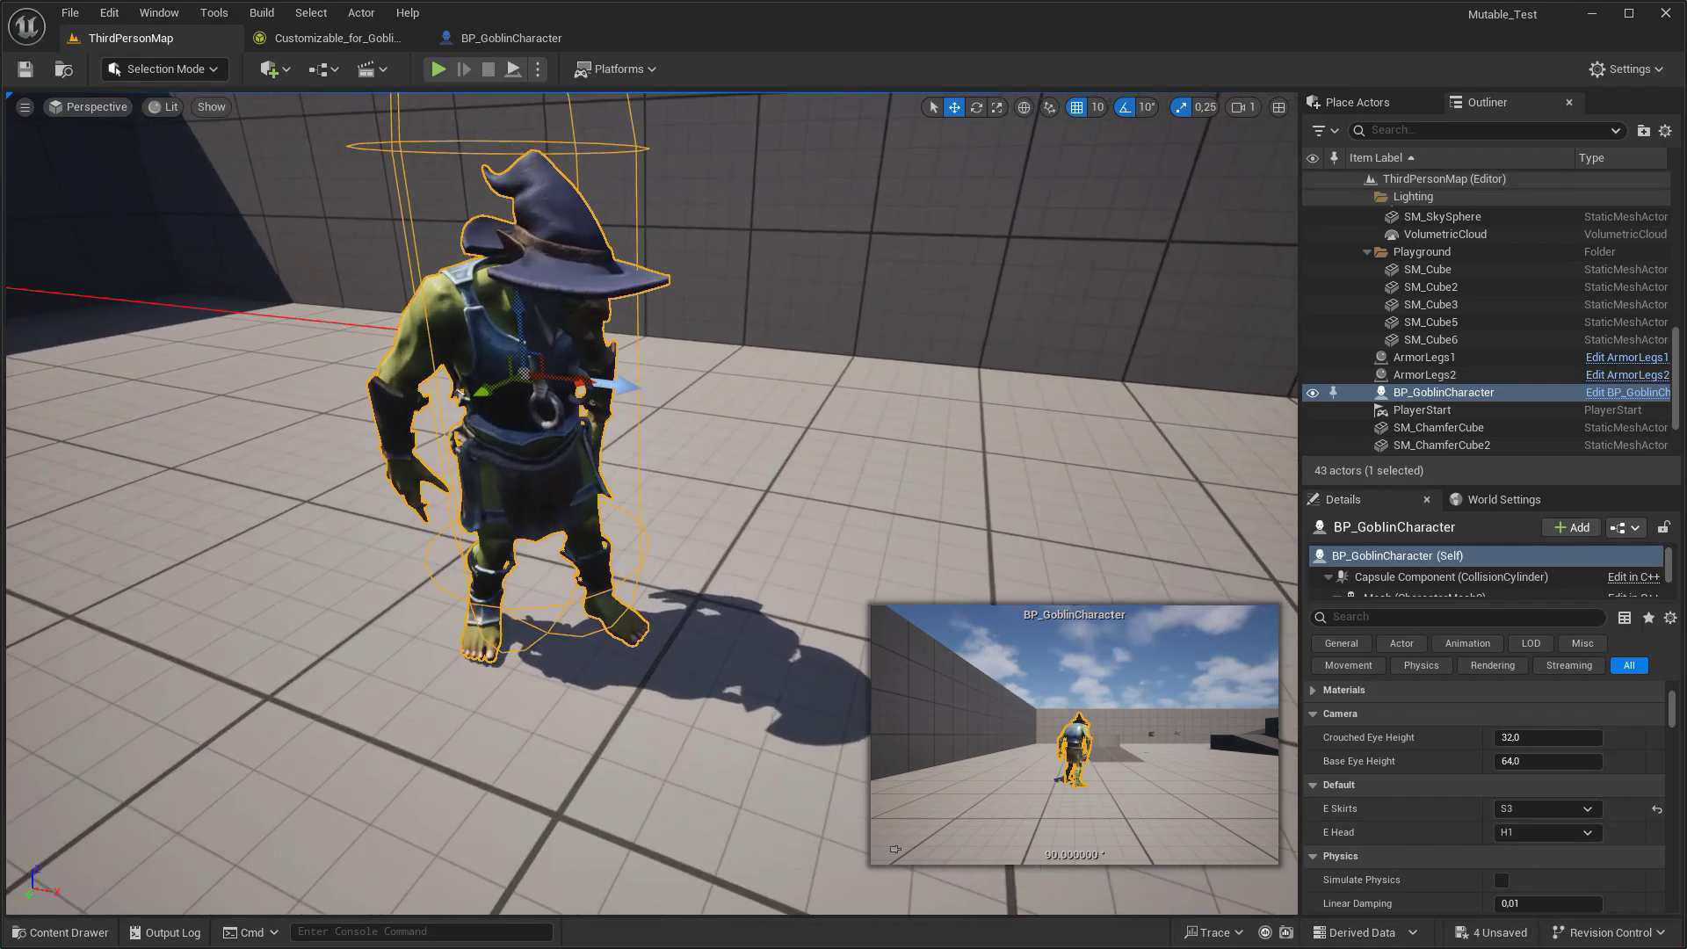
{"action": "left_click", "coordinate": [1541, 807]}
{"action": "left_click", "coordinate": [1522, 870]}
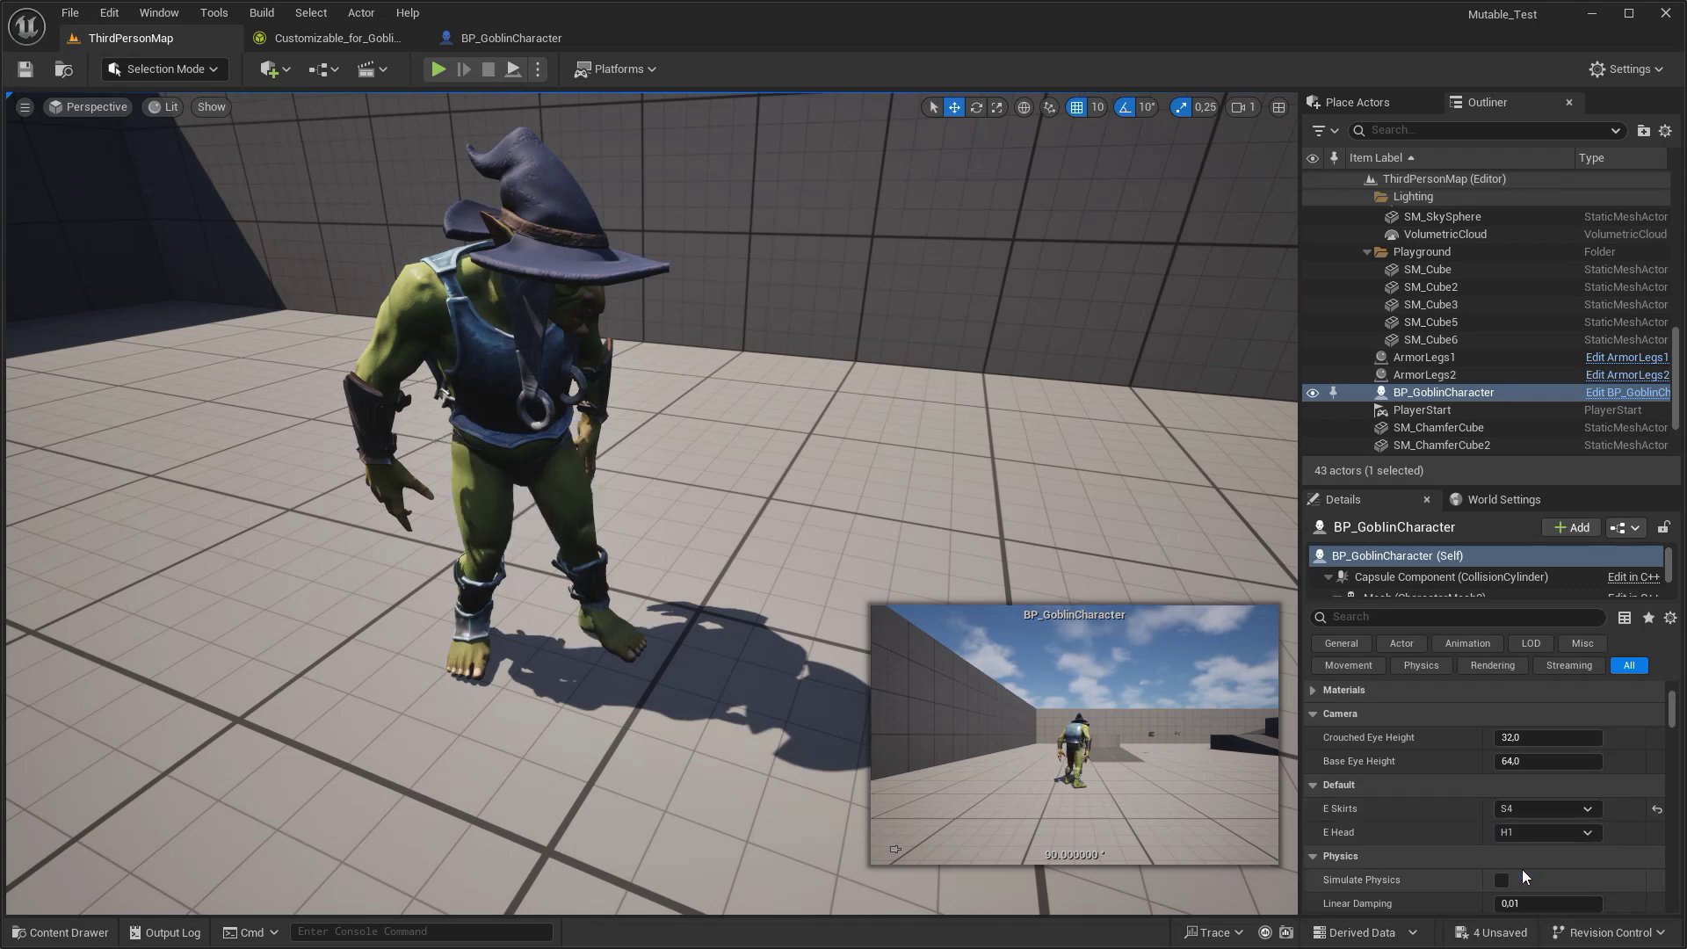
{"action": "left_click", "coordinate": [1518, 808]}
{"action": "left_click", "coordinate": [1521, 860]}
{"action": "left_click", "coordinate": [1517, 800]}
{"action": "left_click", "coordinate": [1522, 842]}
{"action": "left_click", "coordinate": [1519, 807]}
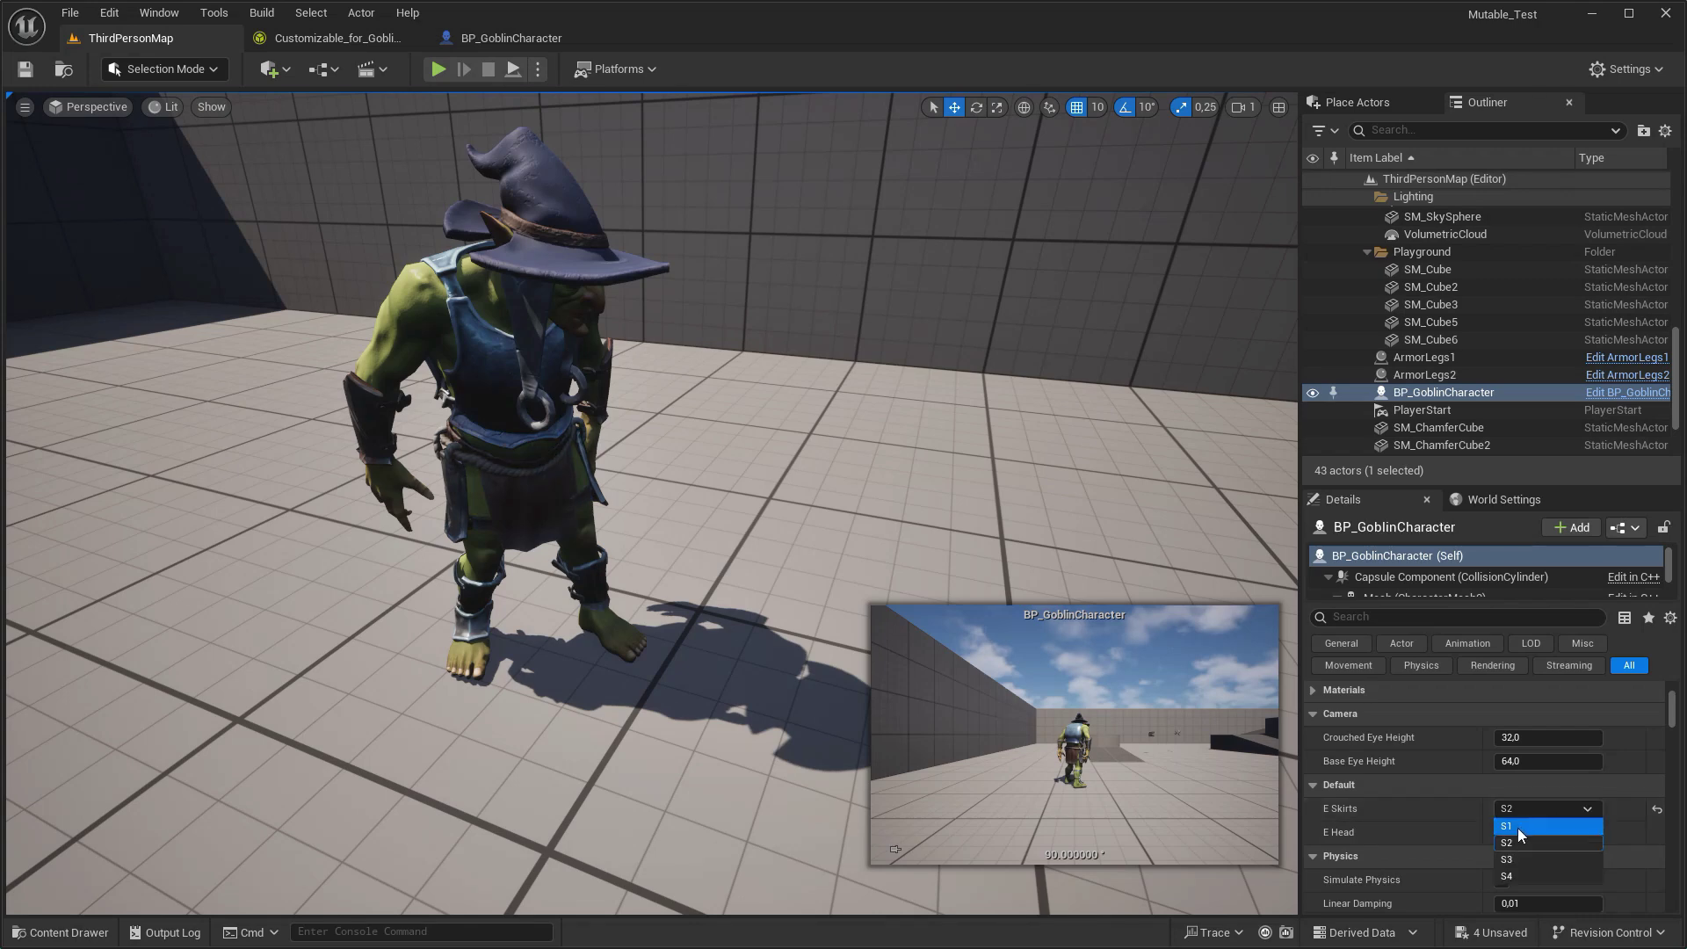
{"action": "left_click", "coordinate": [1518, 828]}
Switch E Head through H2, H3 and H4, watching the head change.
{"action": "left_click", "coordinate": [1519, 835]}
{"action": "left_click", "coordinate": [1520, 872]}
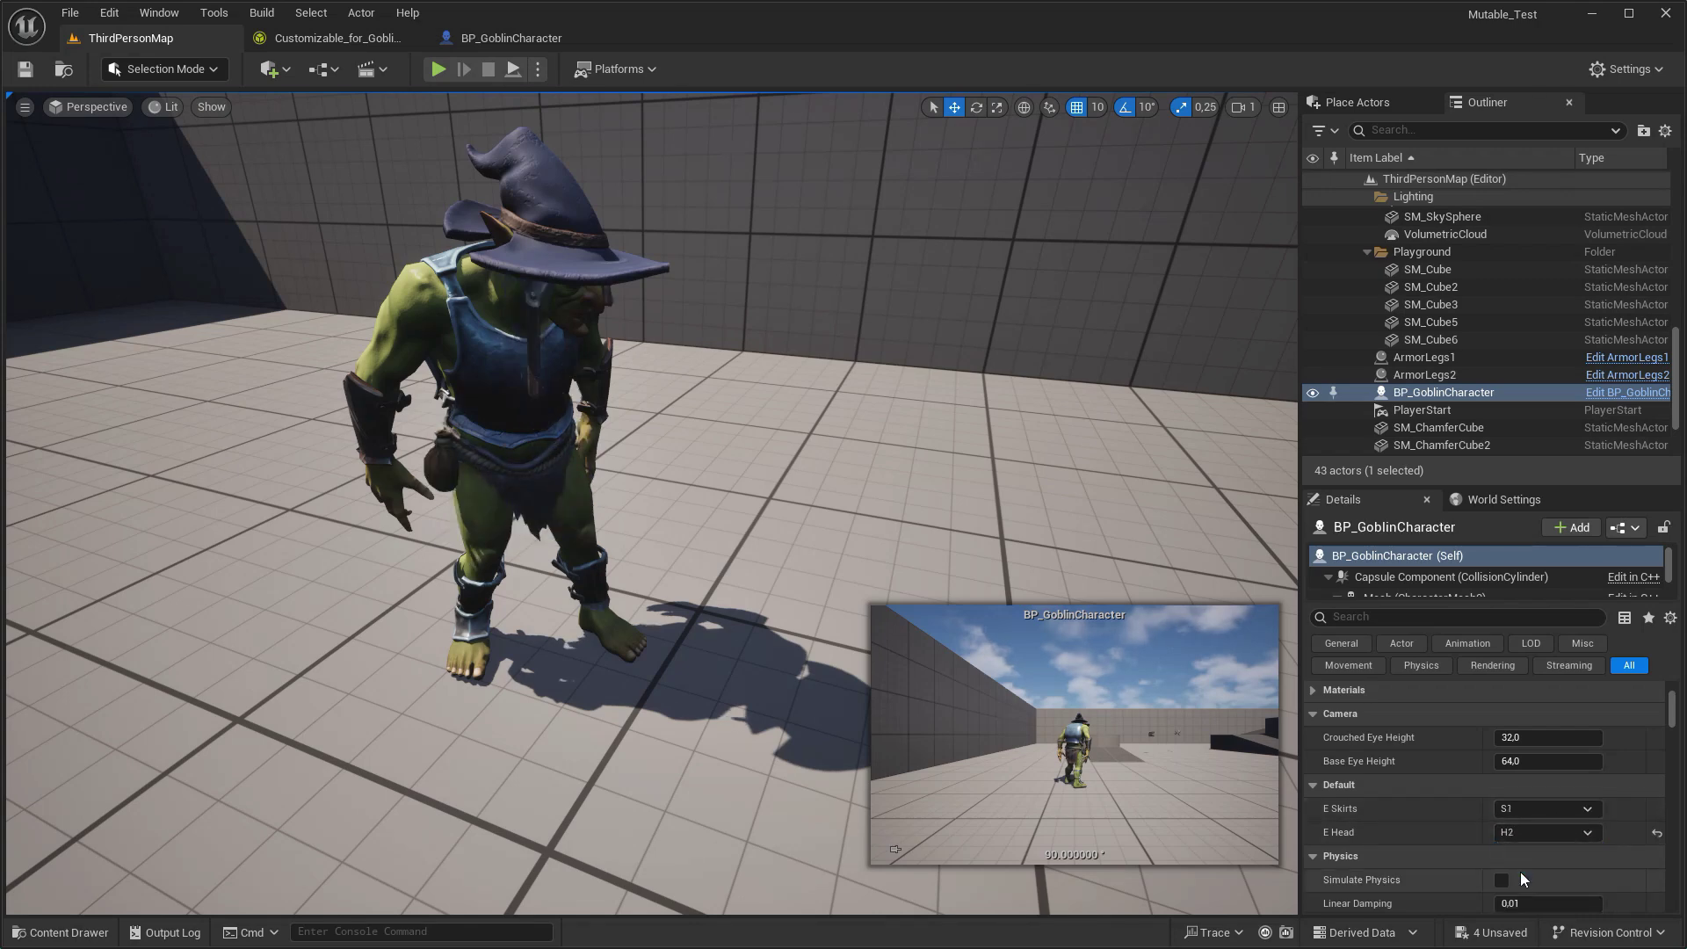
{"action": "left_click_drag", "start_coordinate": [879, 440], "coordinate": [835, 370]}
{"action": "mouse_move", "coordinate": [835, 369]}
{"action": "right_mouse_down"}
{"action": "mouse_move", "coordinate": [817, 263]}
{"action": "mouse_move", "coordinate": [818, 290]}
{"action": "right_mouse_up"}
{"action": "left_click", "coordinate": [1534, 833]}
{"action": "left_click", "coordinate": [1524, 883]}
{"action": "left_click", "coordinate": [1534, 832]}
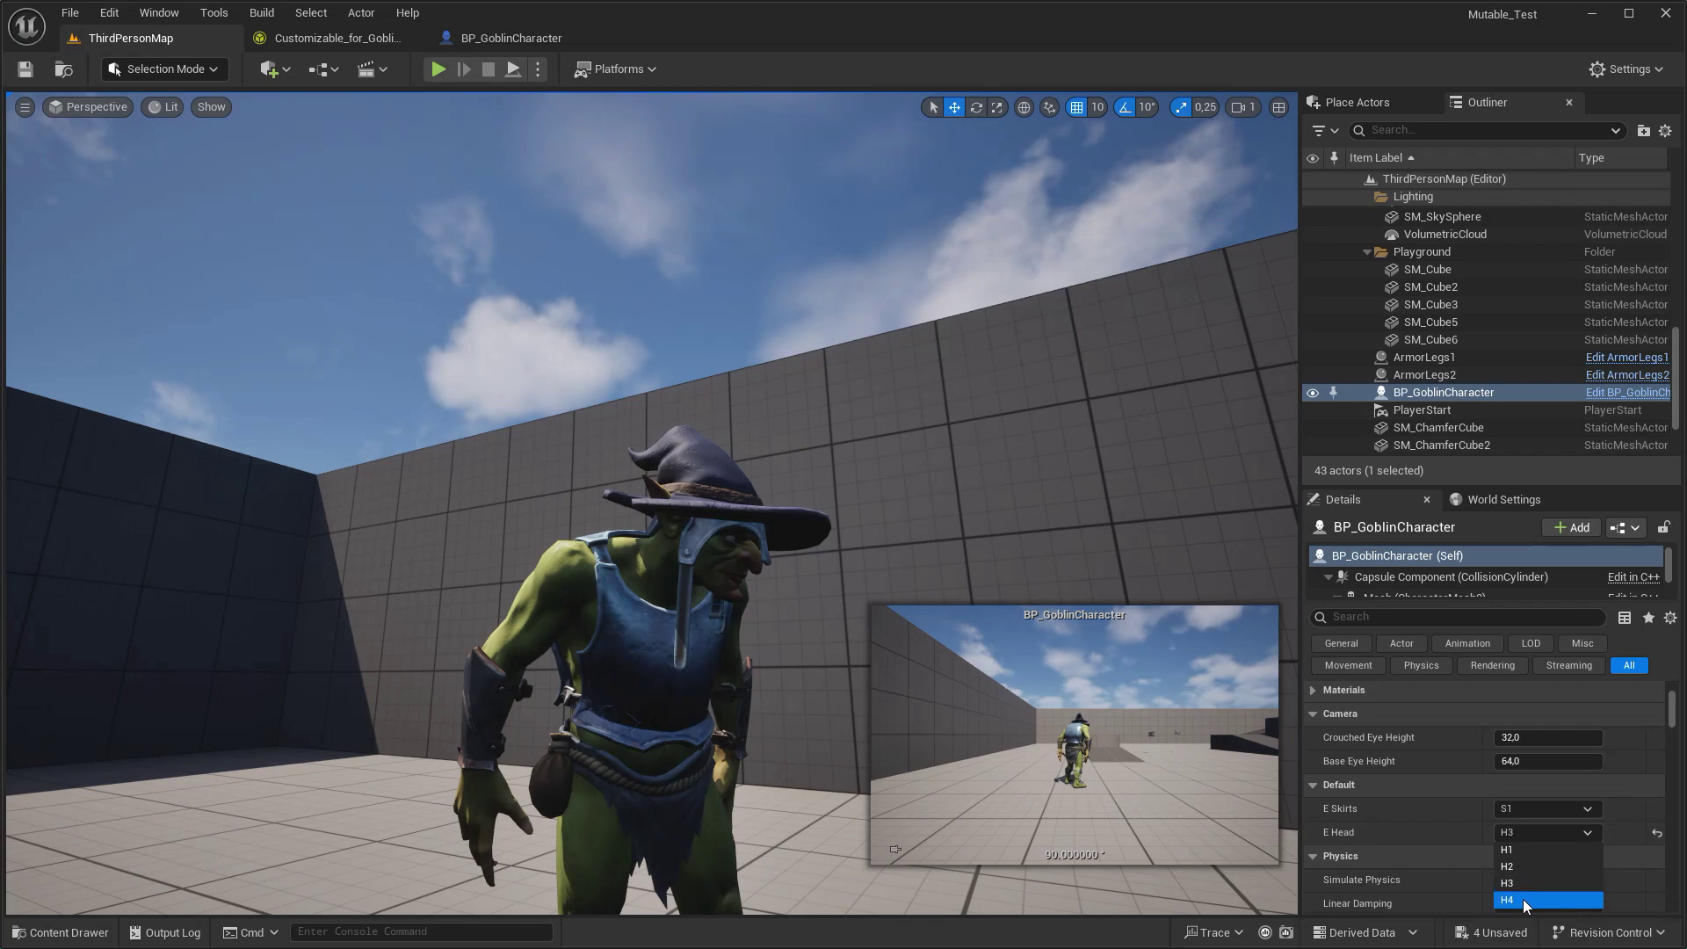
{"action": "left_click", "coordinate": [1524, 901]}
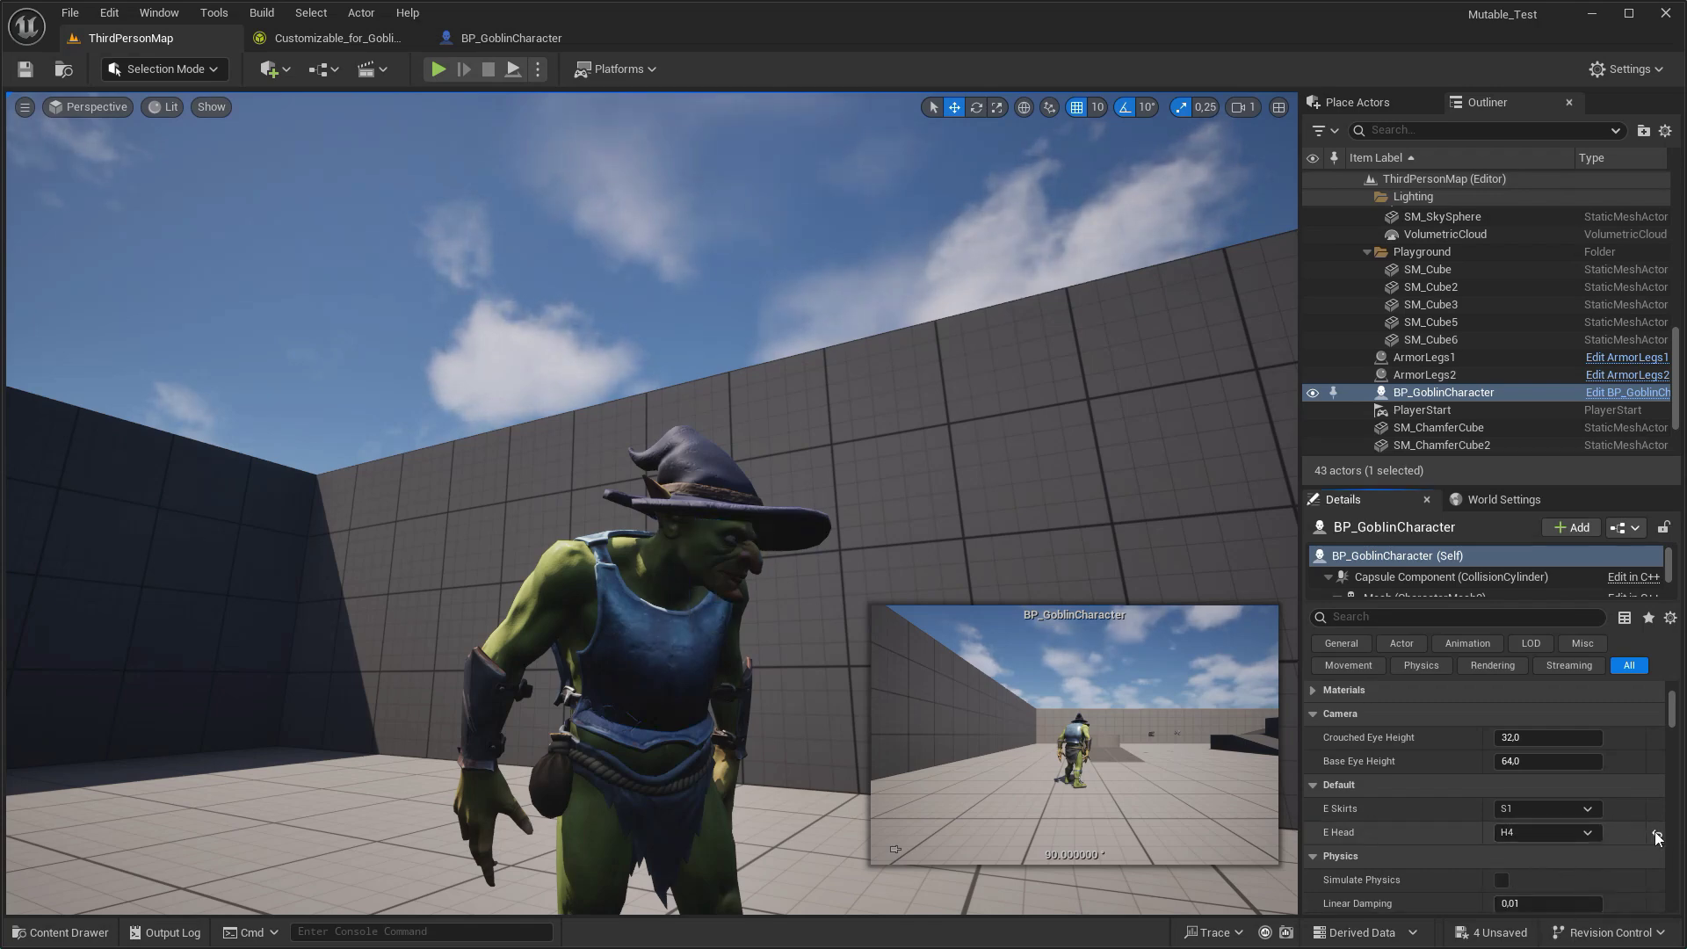